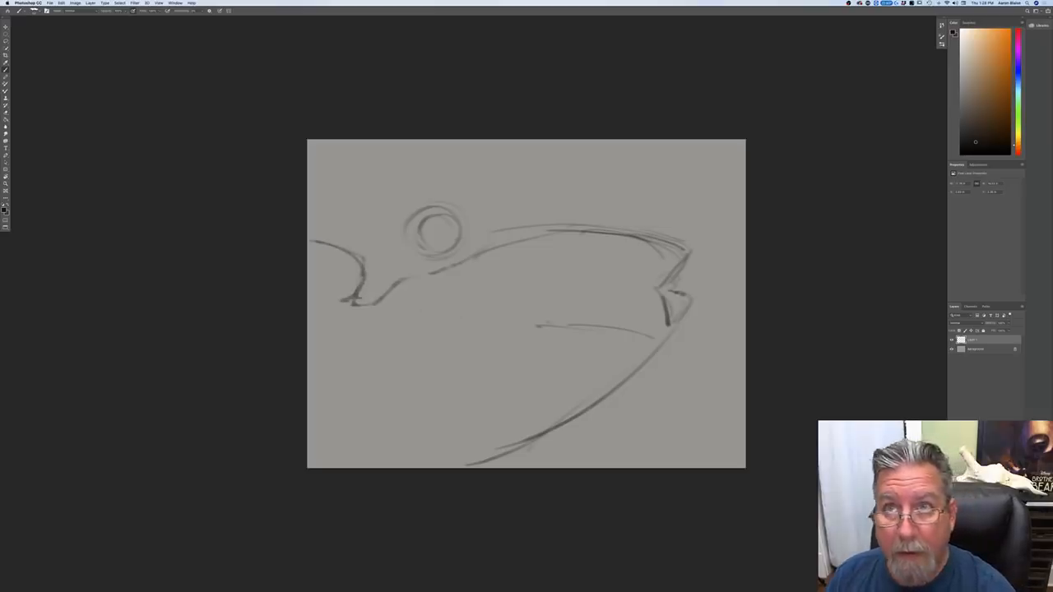
Step: Sketch the lower edge of the far bank as a long, gently curved waterline running to the canvas's left edge
left_click_drag(539, 326, 477, 324)
left_click_drag(577, 322, 457, 325)
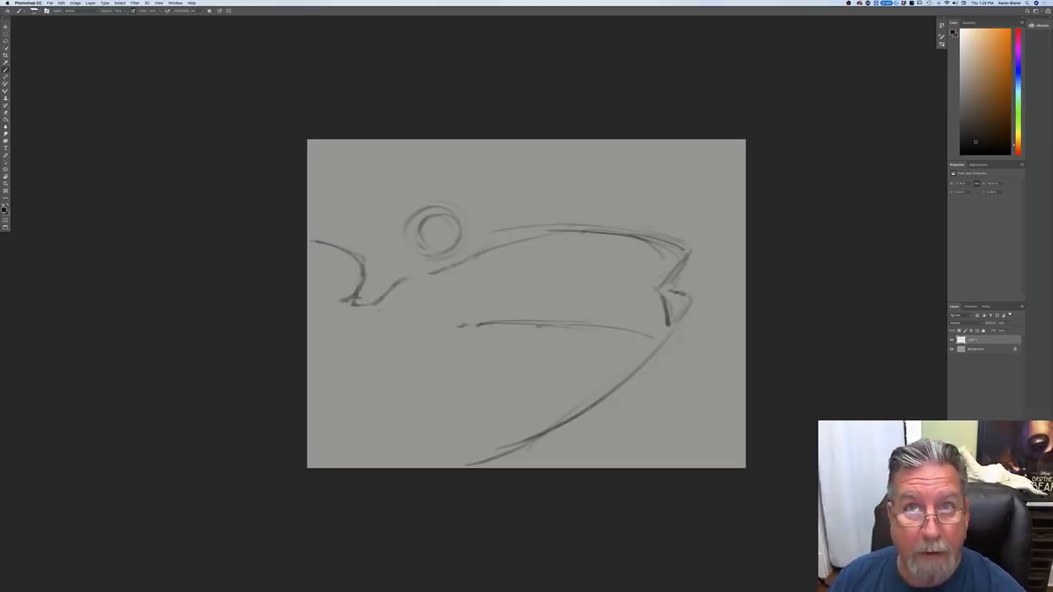
mouse_move(357, 308)
left_mouse_down()
mouse_move(395, 318)
mouse_move(423, 292)
left_mouse_up()
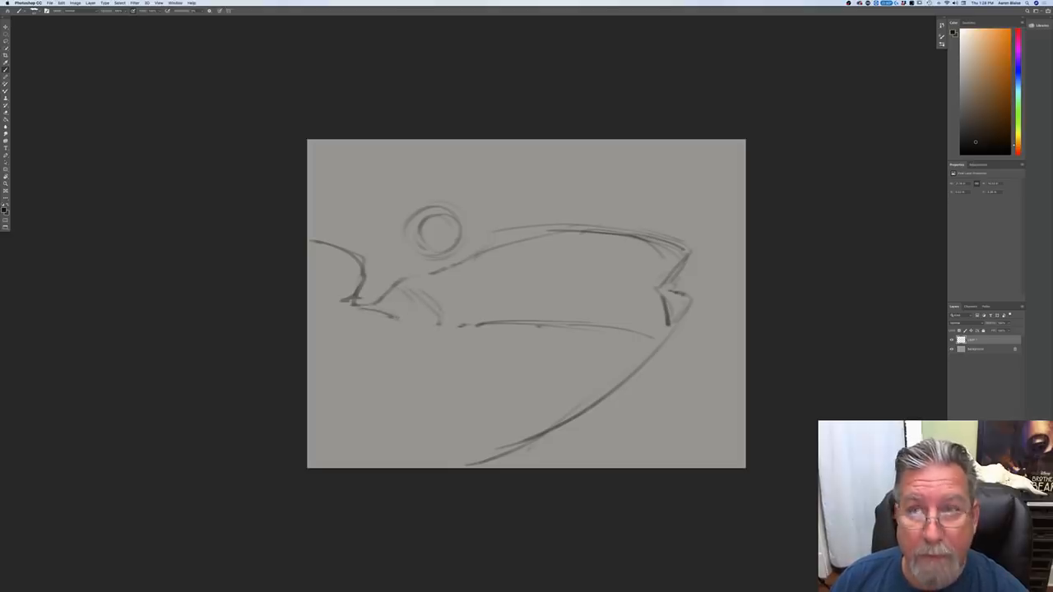
left_click_drag(509, 322, 400, 320)
mouse_move(534, 318)
left_mouse_down()
mouse_move(646, 329)
mouse_move(524, 328)
left_mouse_up()
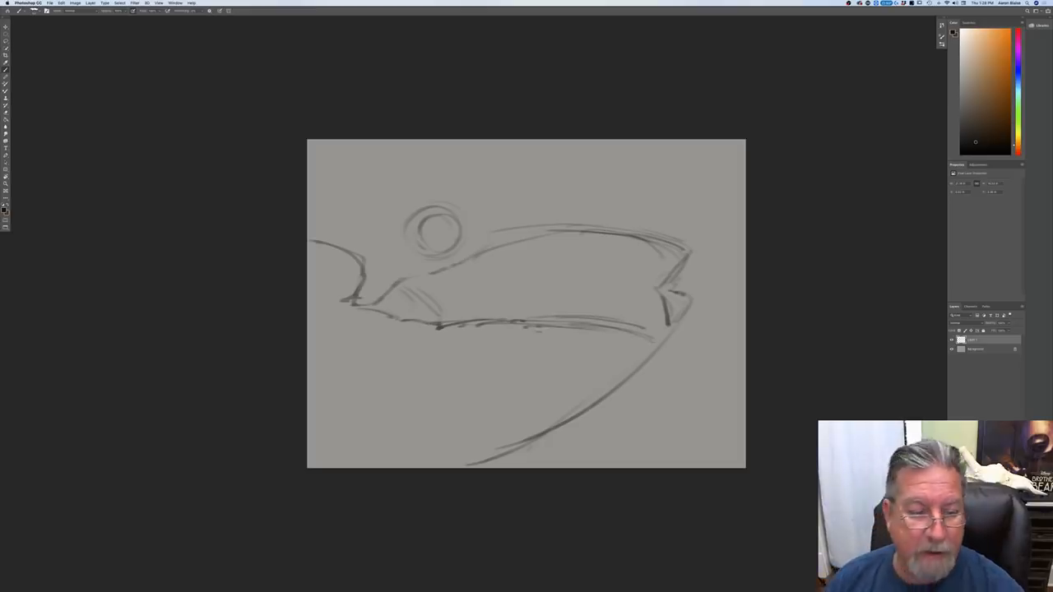
mouse_move(313, 301)
left_mouse_down()
mouse_move(406, 324)
mouse_move(335, 303)
left_mouse_up()
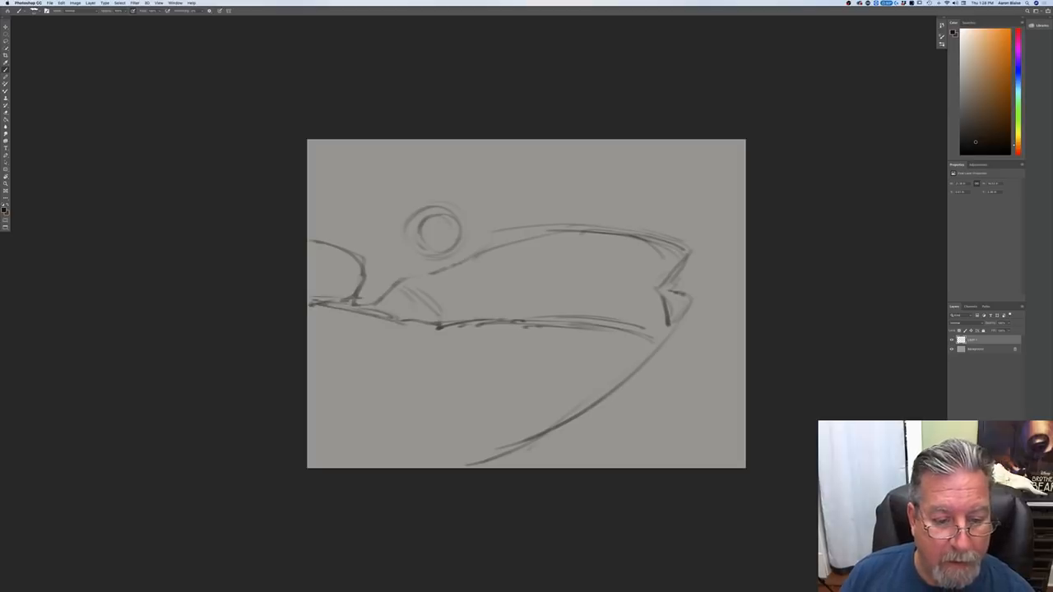
left_click_drag(476, 322, 314, 312)
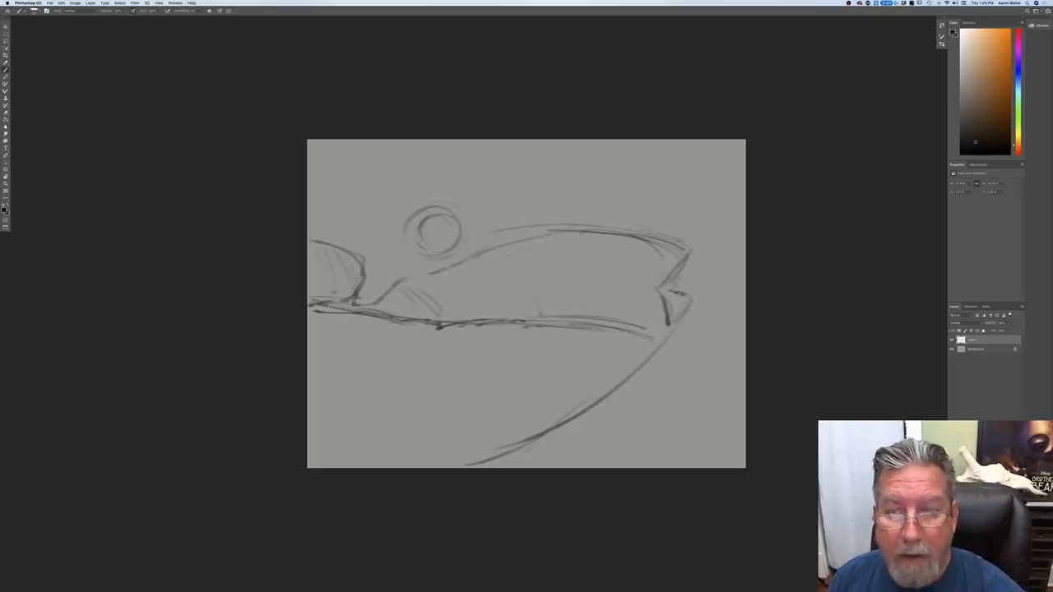
Step: Draw an irregular ridge line through the middle of the bank and strengthen the notched outline at its right end
left_click_drag(594, 260, 632, 256)
left_click_drag(556, 276, 445, 315)
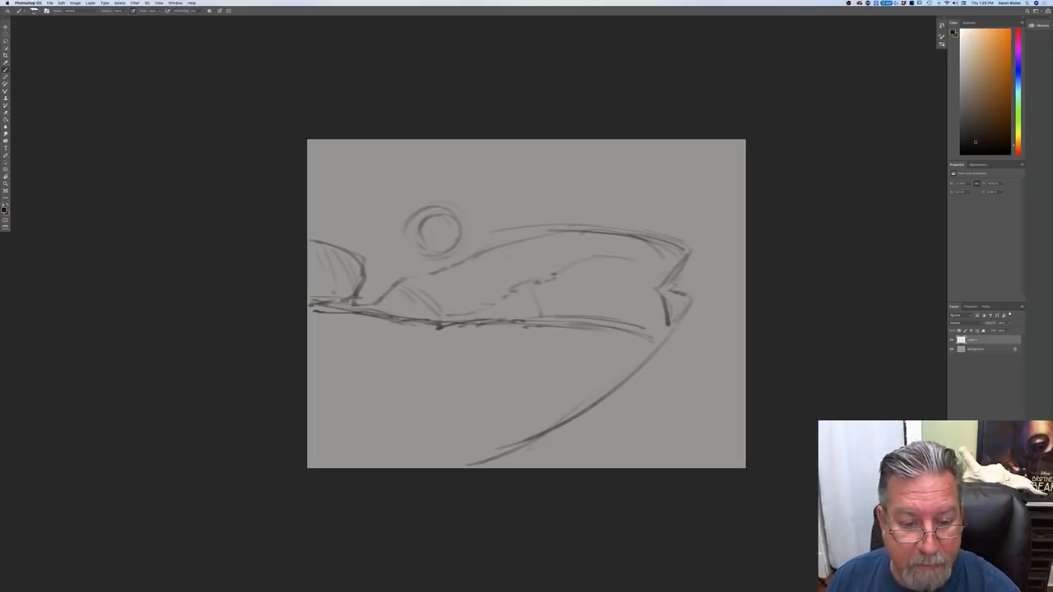
left_click_drag(511, 294, 526, 285)
mouse_move(537, 280)
left_mouse_down()
mouse_move(624, 258)
mouse_move(669, 278)
left_mouse_up()
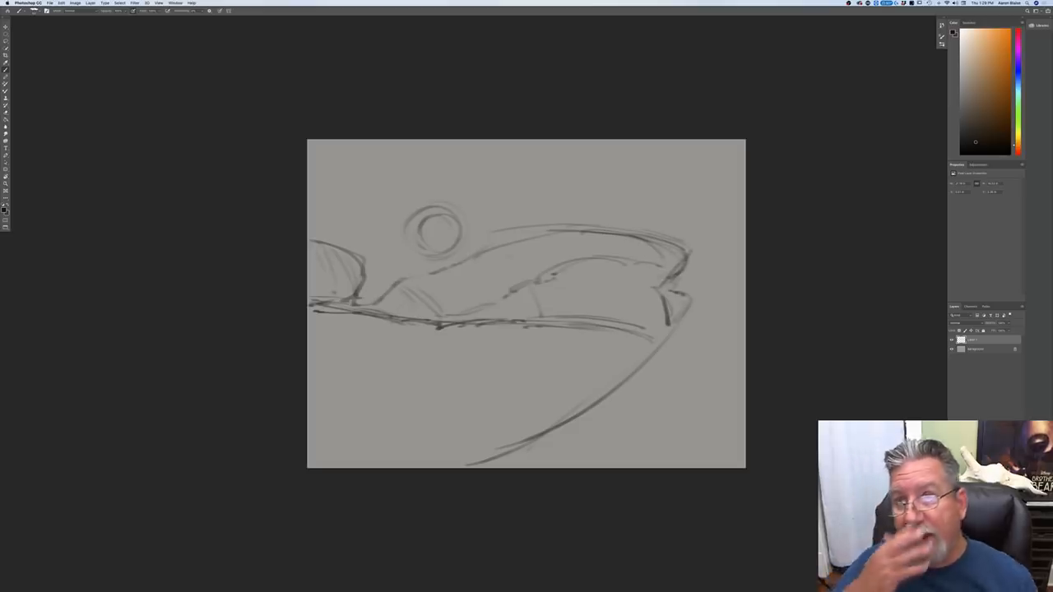
mouse_move(658, 284)
left_mouse_down()
mouse_move(668, 336)
mouse_move(637, 366)
left_mouse_up()
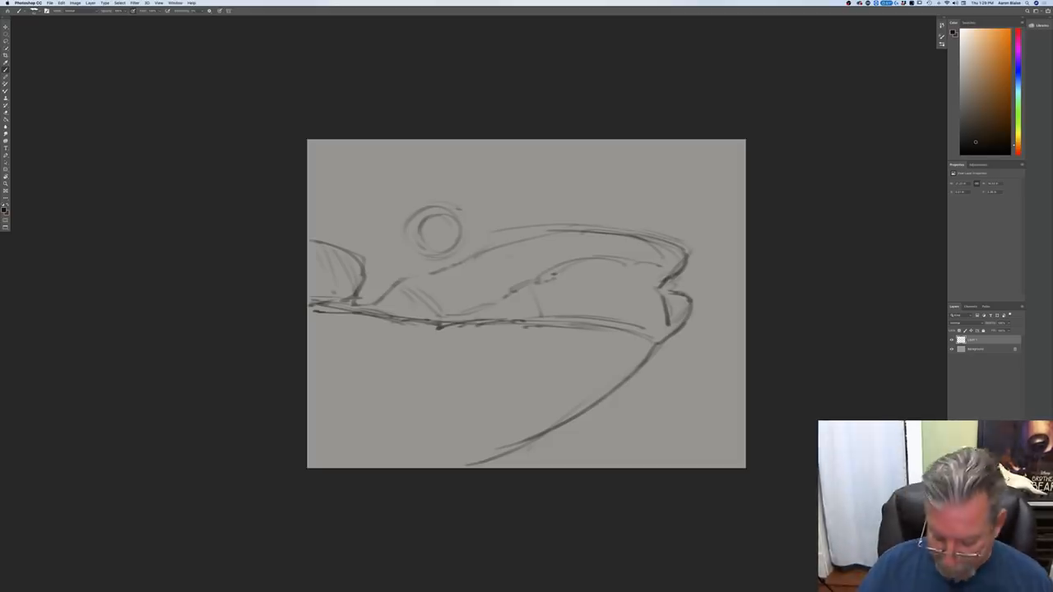
Step: Replace the circle guides above the bank with a small rough bear, drawing its head, shoulders, back and legs
key("super+equal")
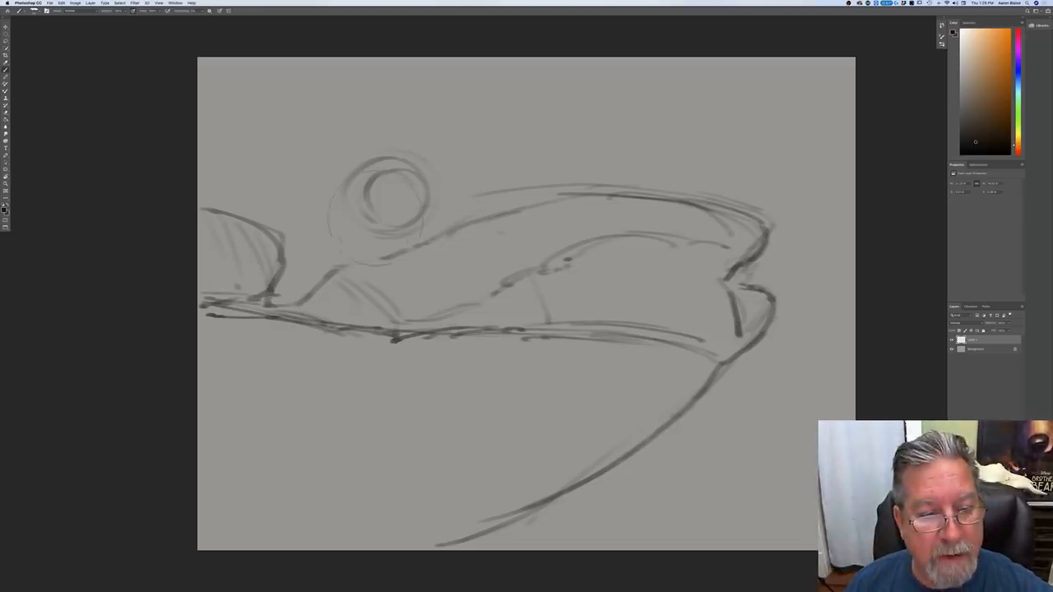
mouse_move(426, 191)
left_mouse_down()
mouse_move(370, 222)
mouse_move(349, 177)
mouse_move(411, 169)
mouse_move(366, 165)
mouse_move(420, 168)
mouse_move(379, 152)
mouse_move(369, 183)
mouse_move(424, 196)
mouse_move(398, 183)
mouse_move(431, 223)
left_mouse_up()
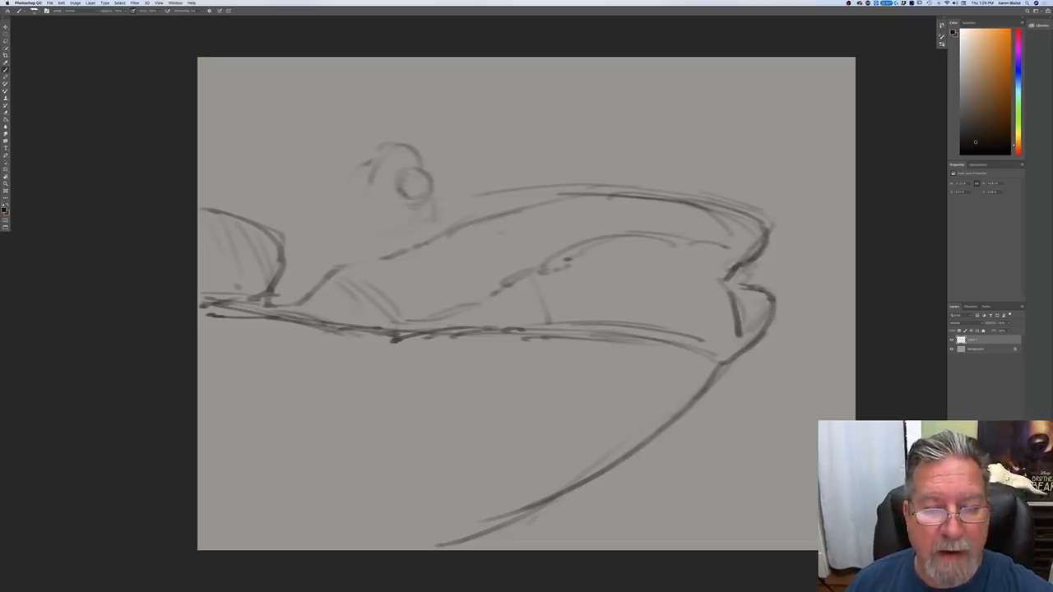
left_click_drag(424, 204, 385, 211)
mouse_move(373, 170)
left_mouse_down()
mouse_move(396, 201)
mouse_move(382, 230)
left_mouse_up()
left_click_drag(366, 168, 368, 200)
left_click_drag(354, 155, 382, 143)
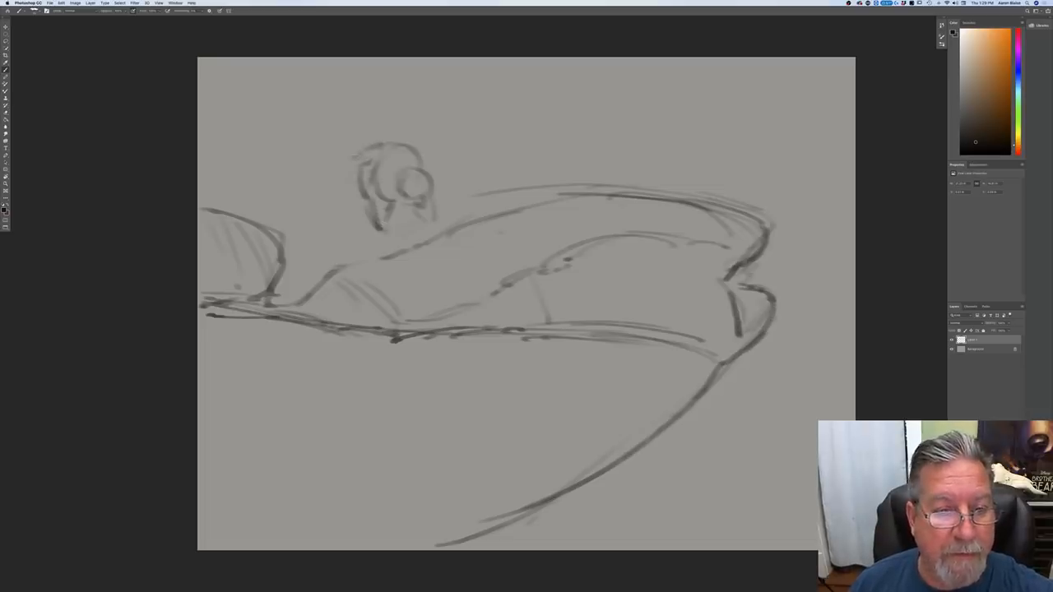
left_click_drag(352, 190, 342, 214)
left_click_drag(355, 167, 341, 238)
left_click_drag(384, 150, 351, 172)
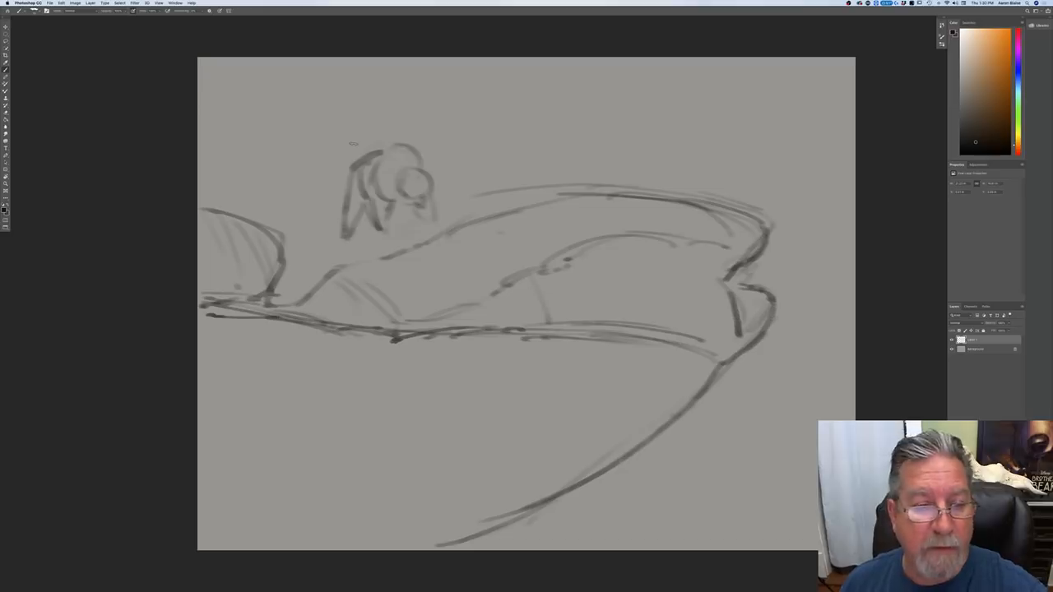
mouse_move(409, 149)
left_mouse_down()
mouse_move(382, 142)
mouse_move(372, 155)
mouse_move(396, 171)
left_mouse_up()
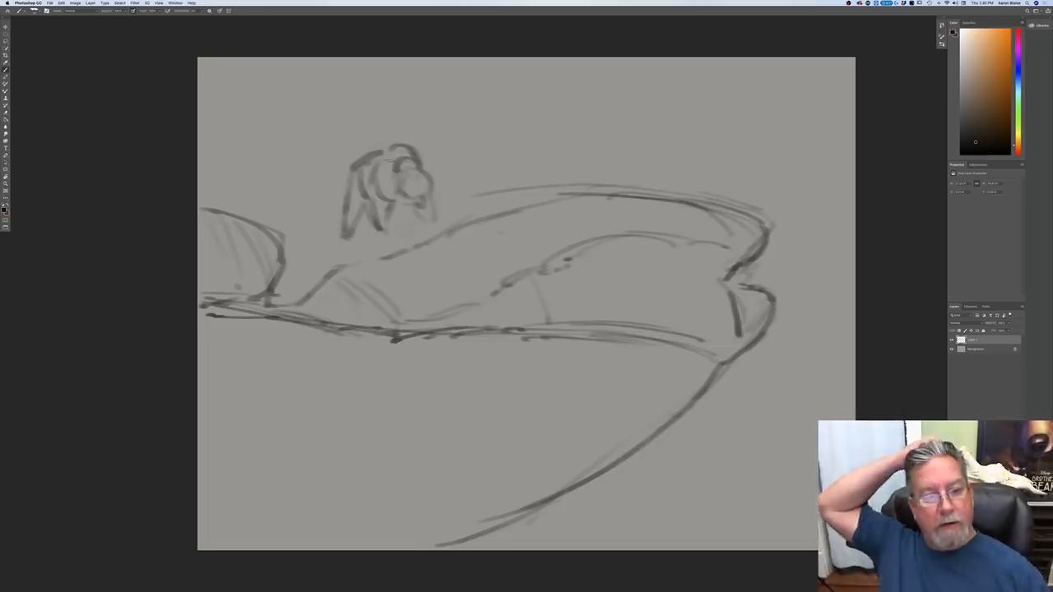
Step: Reinforce the bank's upper edge and sketch a light horizon line behind the bear across the canvas
left_click_drag(598, 182, 659, 187)
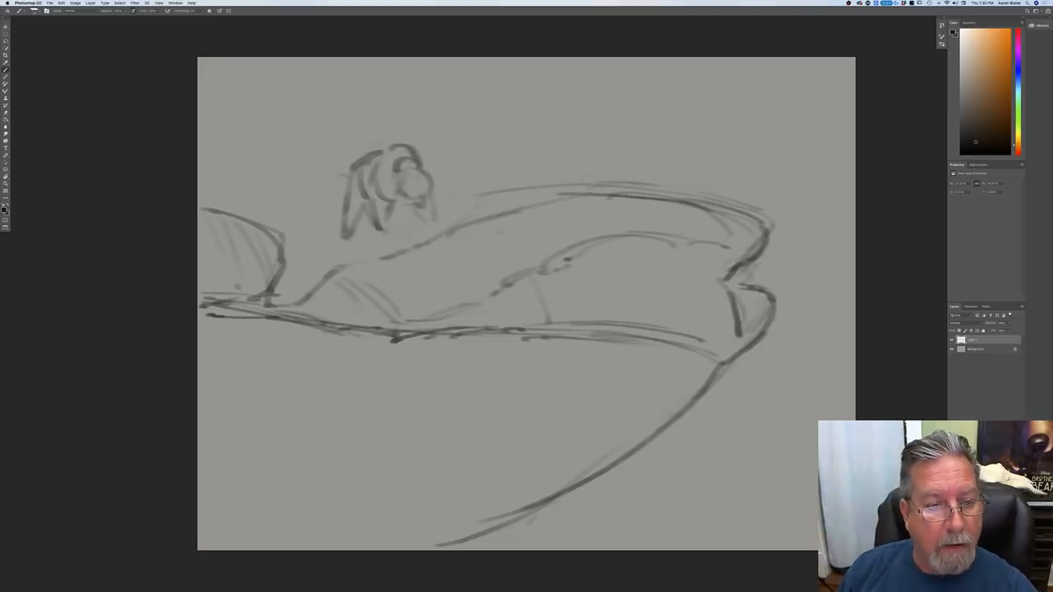
left_click_drag(336, 178, 272, 179)
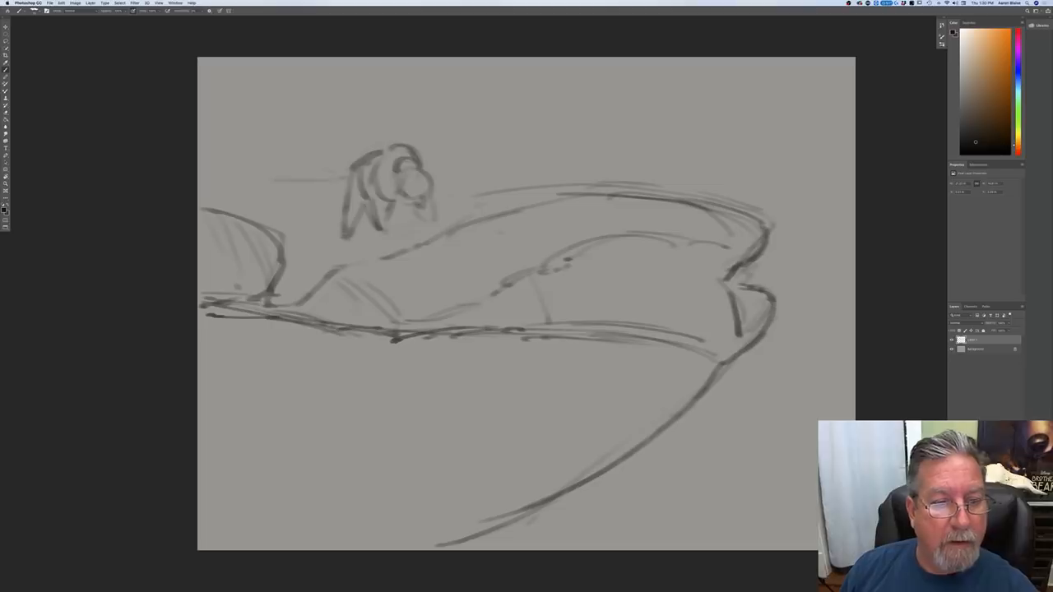
left_click_drag(330, 134, 502, 144)
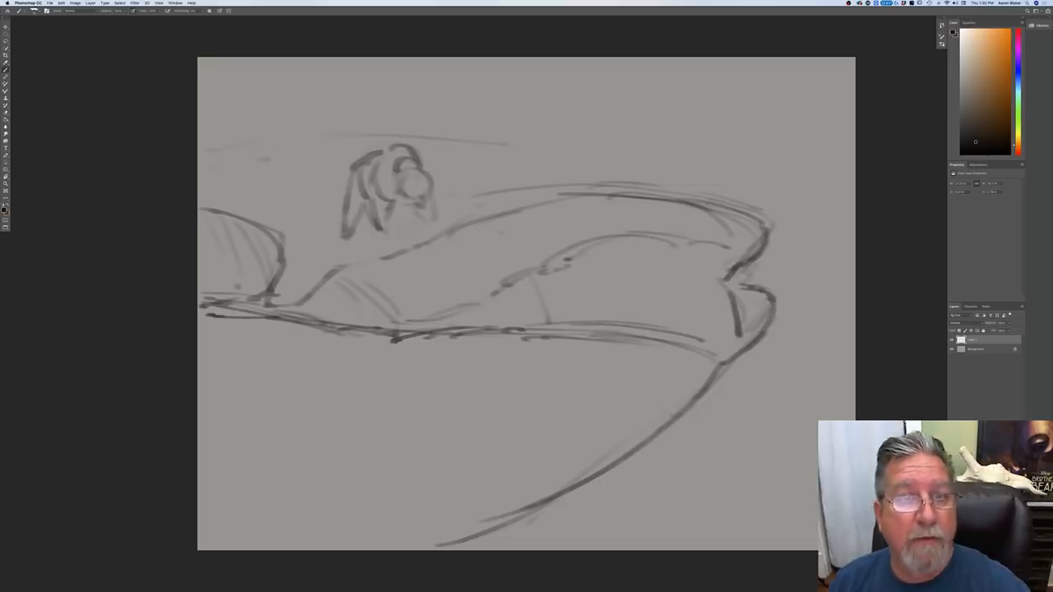
left_click_drag(260, 136, 467, 137)
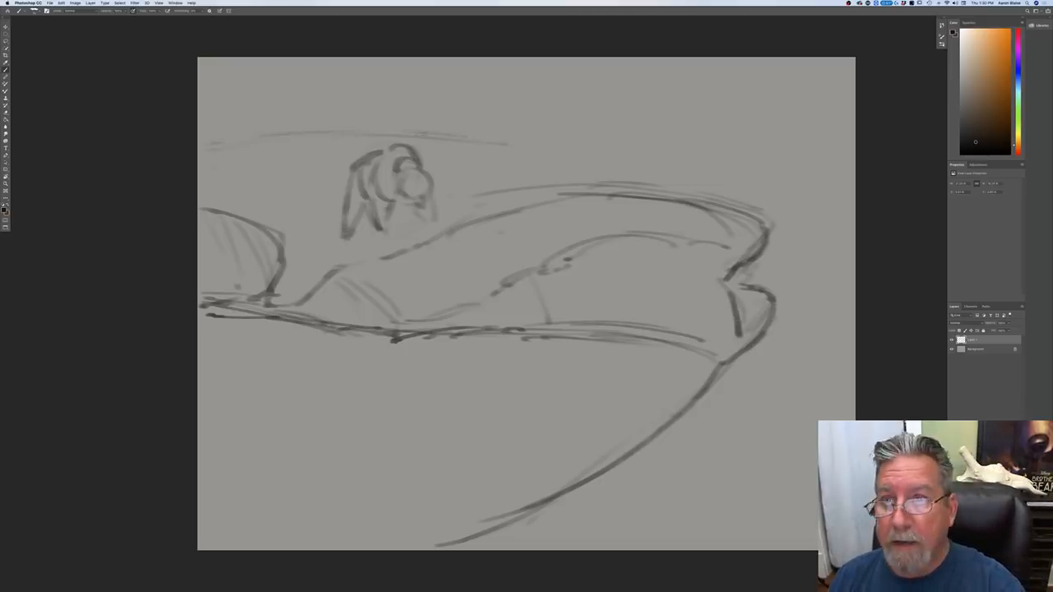
mouse_move(512, 135)
left_mouse_down()
mouse_move(793, 153)
mouse_move(711, 148)
left_mouse_up()
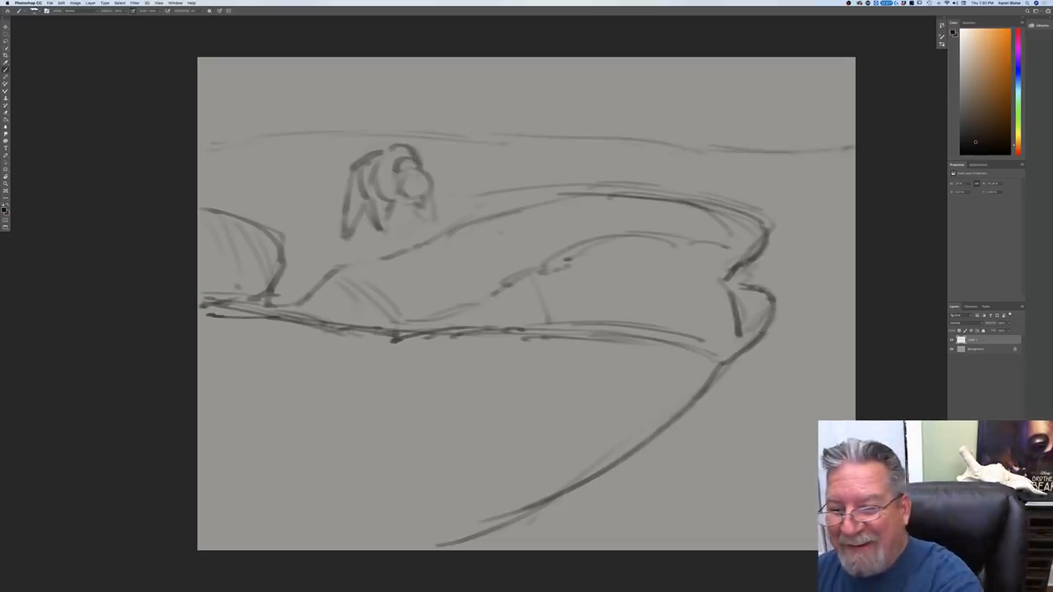
left_click_drag(622, 132, 706, 147)
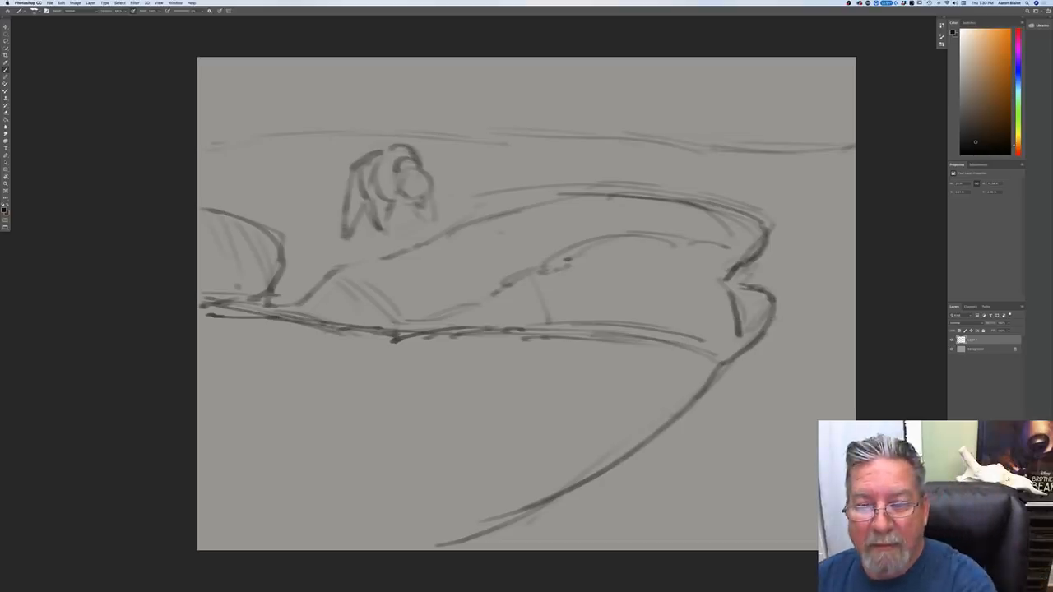
Step: Redraw the background hill line higher on the left, sloping down to meet the horizon on the right
left_click_drag(535, 126, 212, 123)
left_click_drag(444, 120, 198, 103)
left_click_drag(403, 111, 580, 132)
left_click_drag(648, 139, 728, 148)
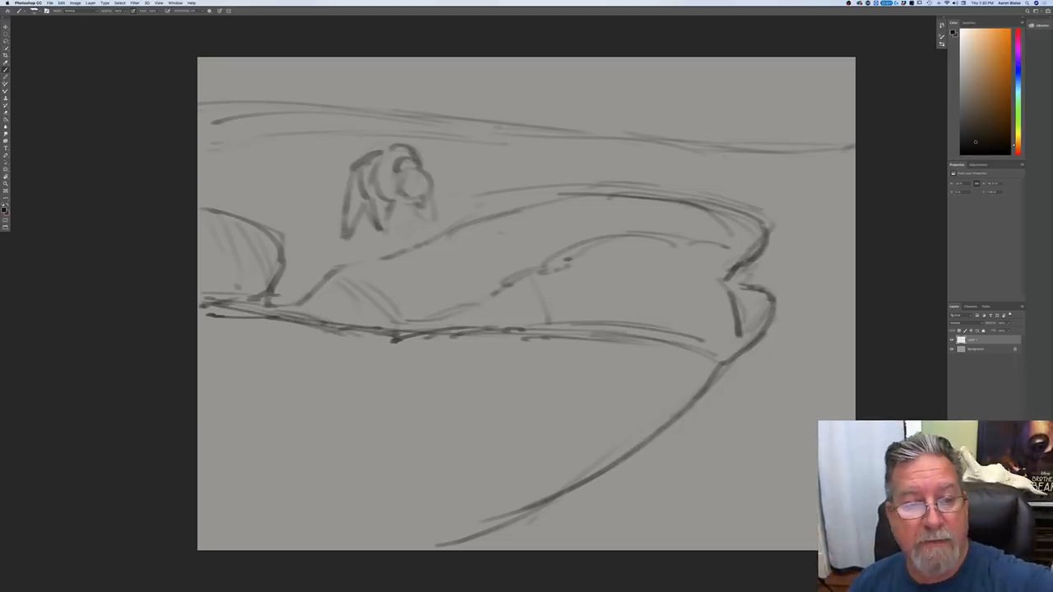
Step: Add diagonal contour strokes to the ground around the bear, above the bank and along the right-hand shore
mouse_move(500, 138)
left_mouse_down()
mouse_move(429, 171)
mouse_move(449, 168)
left_mouse_up()
left_click_drag(321, 155, 388, 123)
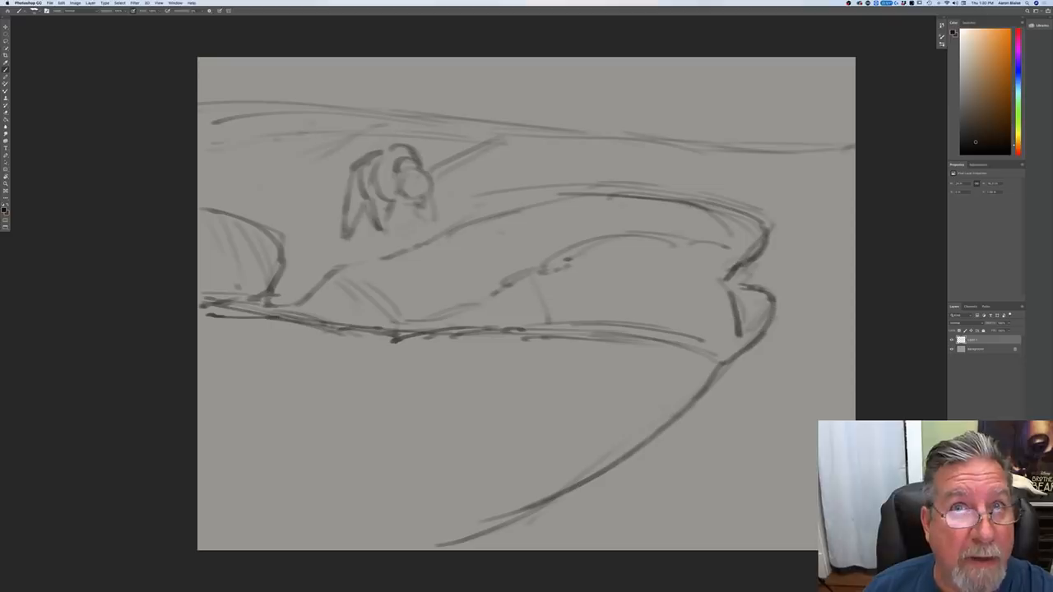
mouse_move(630, 156)
left_mouse_down()
mouse_move(563, 176)
mouse_move(567, 166)
mouse_move(523, 197)
left_mouse_up()
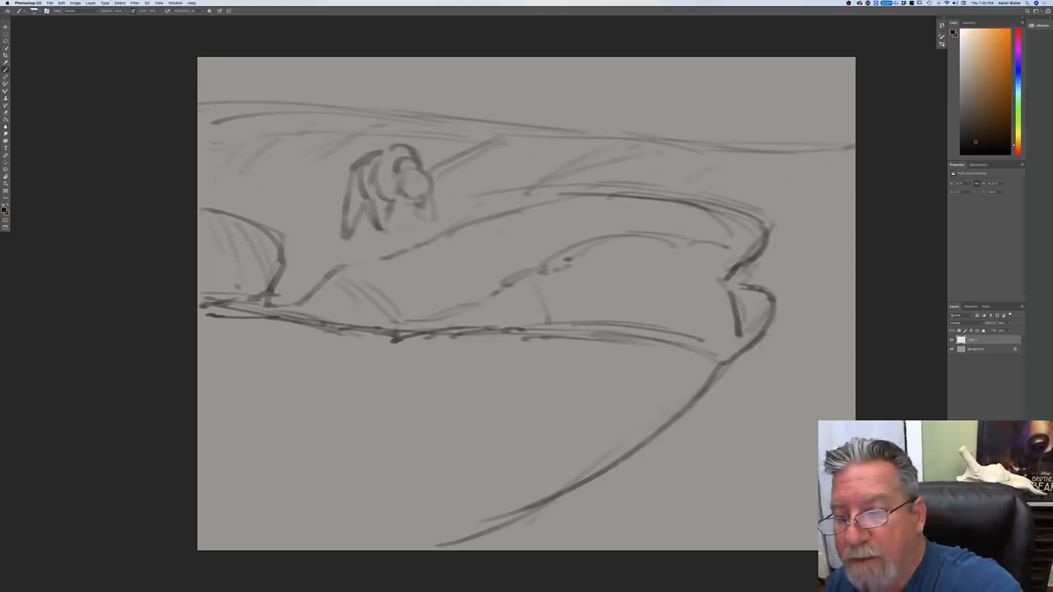
left_click_drag(821, 231, 755, 274)
left_click_drag(822, 267, 784, 287)
mouse_move(804, 375)
left_mouse_down()
mouse_move(687, 431)
mouse_move(671, 454)
left_mouse_up()
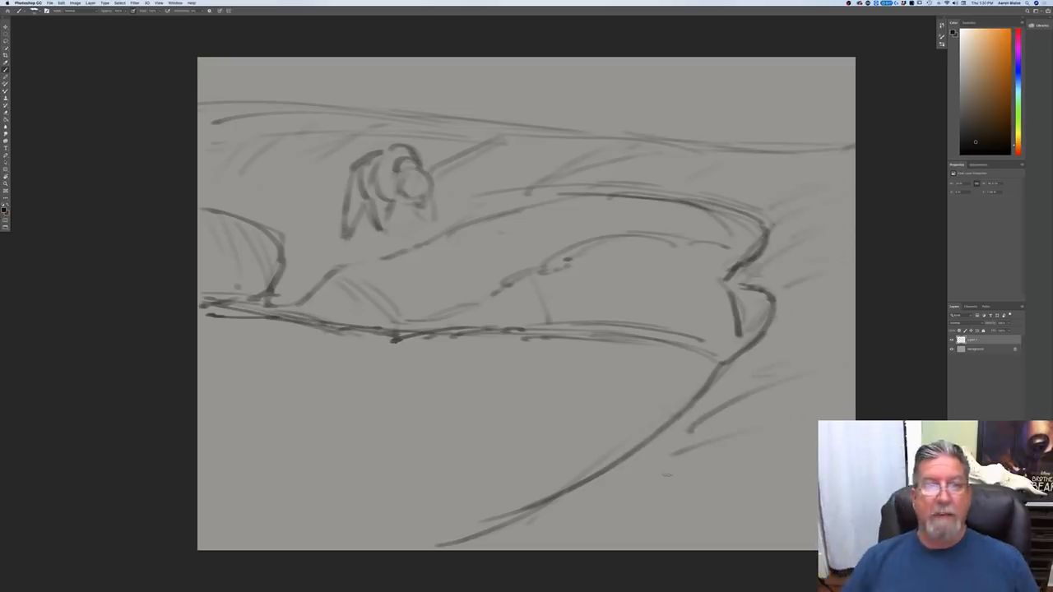
Step: Sketch two small rough conifers standing on the horizon at the right side of the scene
mouse_move(645, 125)
left_mouse_down()
mouse_move(671, 128)
mouse_move(652, 60)
mouse_move(622, 125)
mouse_move(664, 137)
left_mouse_up()
left_click_drag(836, 129, 824, 133)
left_click_drag(833, 80, 834, 91)
left_click_drag(831, 139, 823, 142)
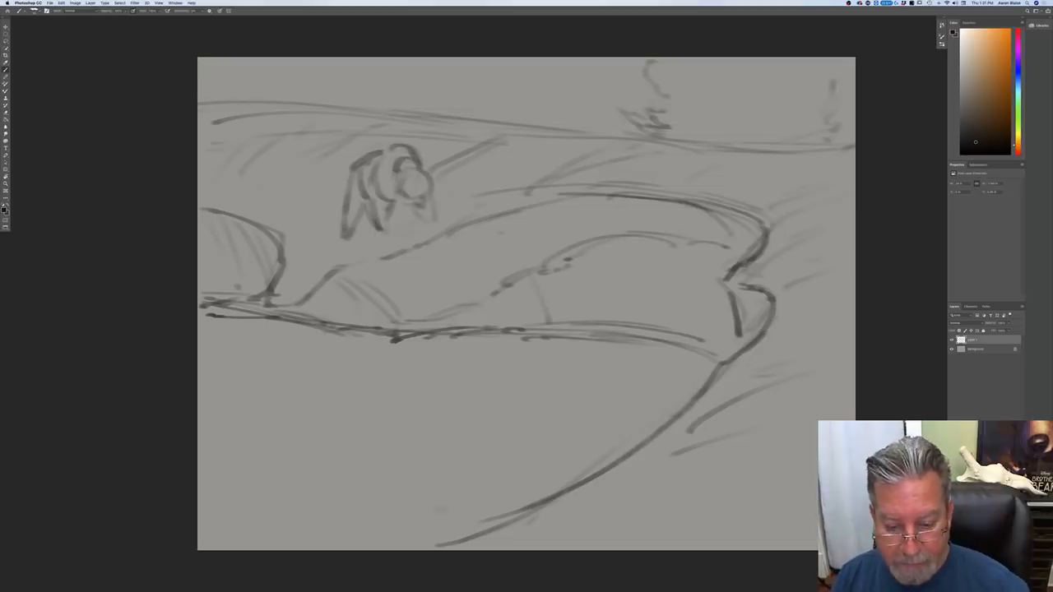
Step: Extend the near shoreline to the canvas's bottom edge and add vertical contour lines down the far bank's face
left_click_drag(594, 480, 386, 549)
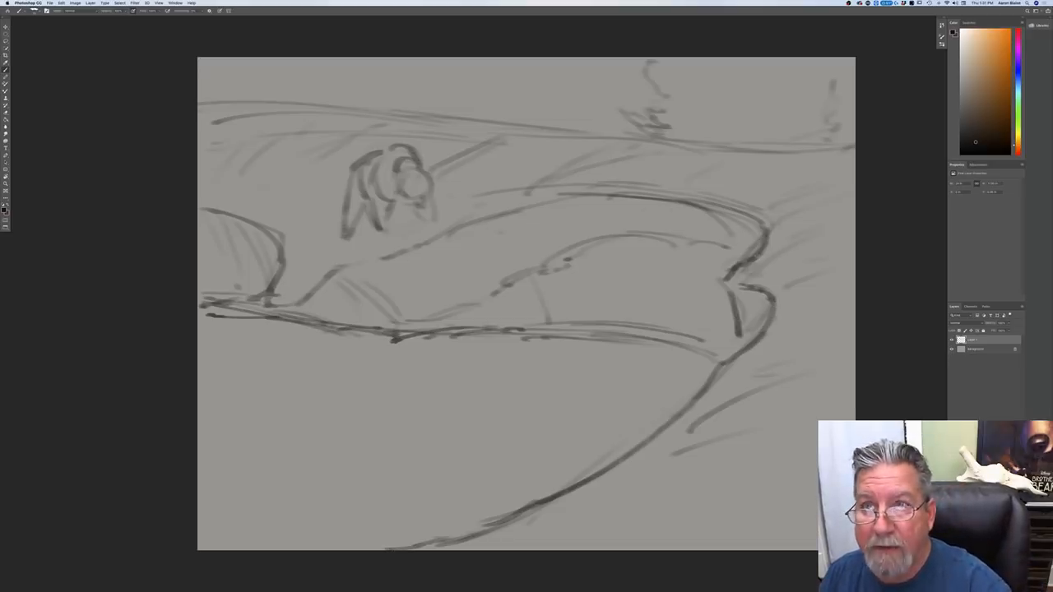
mouse_move(627, 234)
left_mouse_down()
mouse_move(648, 319)
mouse_move(640, 333)
left_mouse_up()
left_click_drag(610, 198, 629, 234)
left_click_drag(683, 263, 688, 275)
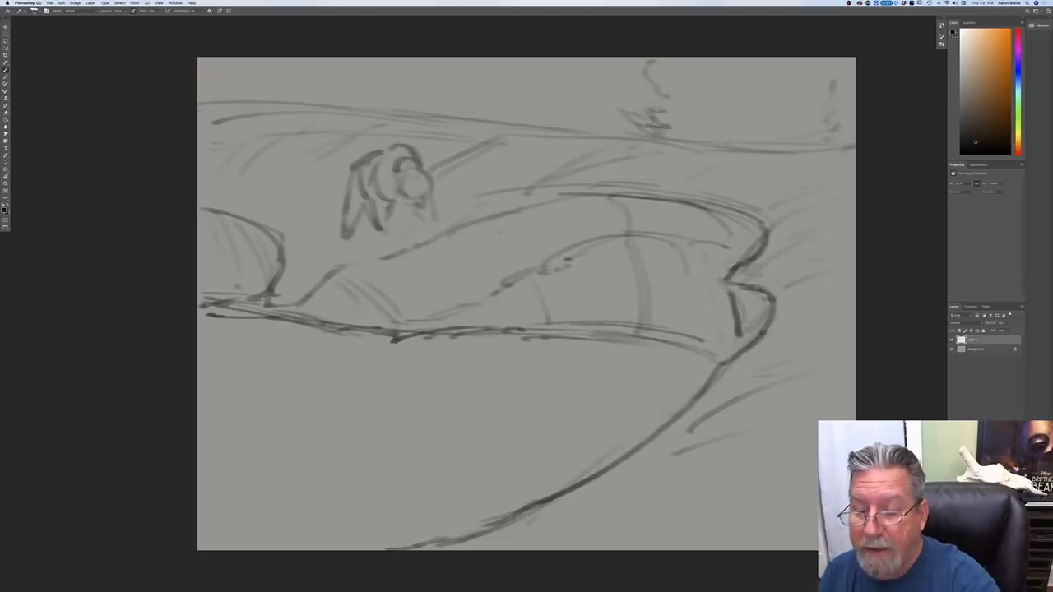
Step: Shade the notch at the bank's right end, the bank's tapered left end, the bear and the left mound
mouse_move(761, 298)
left_mouse_down()
mouse_move(763, 319)
mouse_move(741, 349)
left_mouse_up()
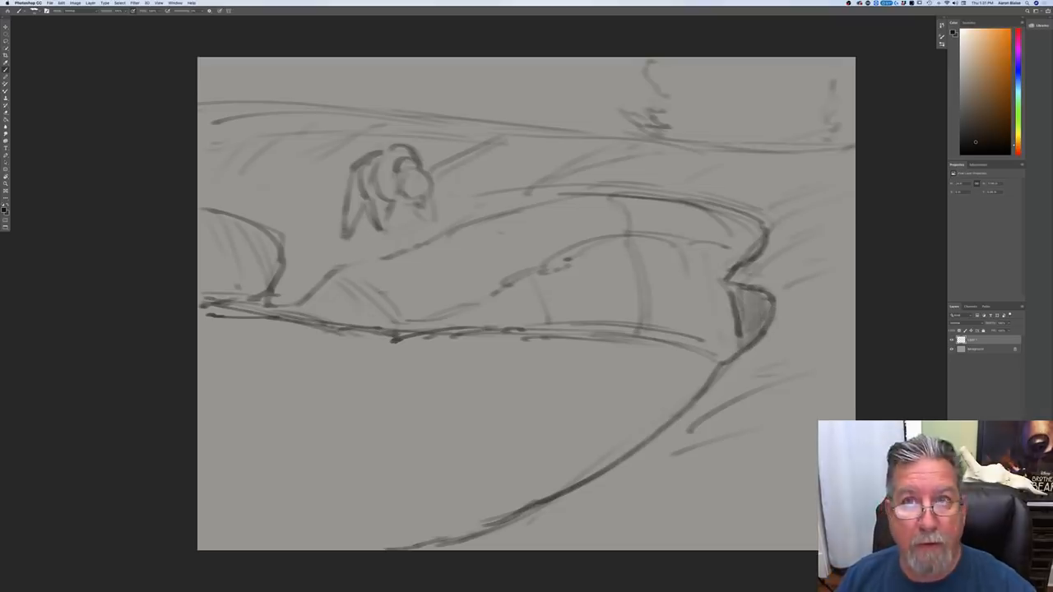
mouse_move(342, 282)
left_mouse_down()
mouse_move(372, 322)
mouse_move(323, 292)
mouse_move(347, 321)
mouse_move(274, 308)
mouse_move(395, 267)
mouse_move(406, 323)
mouse_move(419, 268)
mouse_move(435, 320)
left_mouse_up()
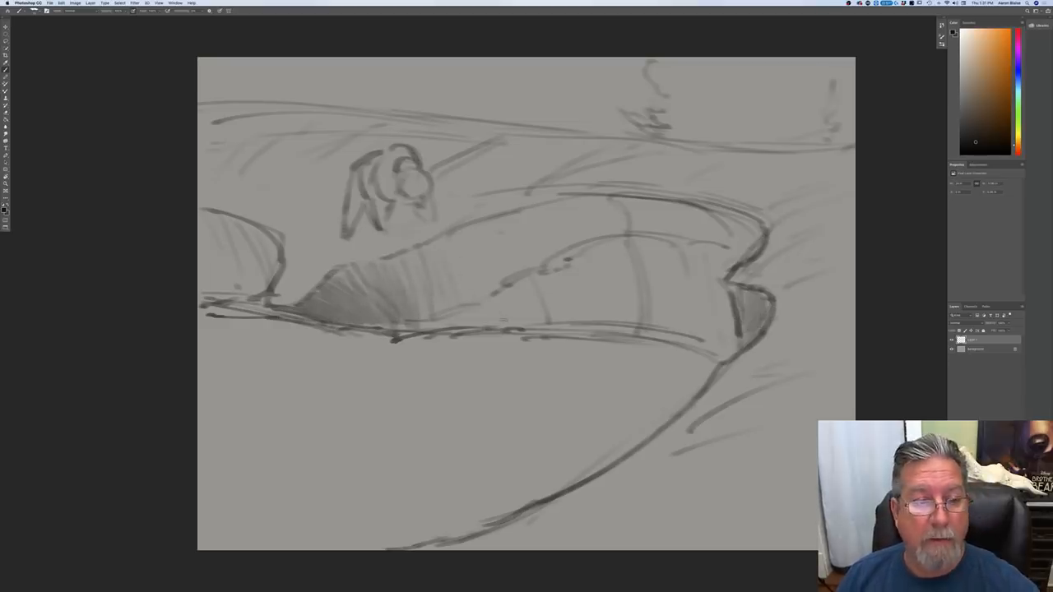
mouse_move(433, 209)
left_mouse_down()
mouse_move(393, 153)
mouse_move(380, 224)
mouse_move(370, 210)
mouse_move(344, 231)
left_mouse_up()
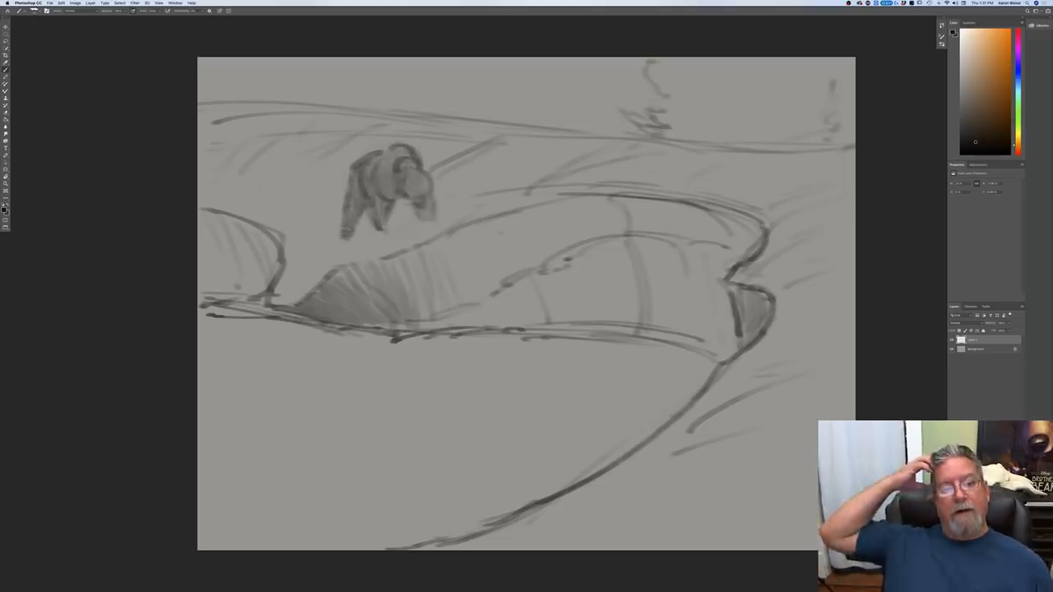
mouse_move(276, 238)
left_mouse_down()
mouse_move(258, 285)
mouse_move(215, 247)
mouse_move(201, 288)
left_mouse_up()
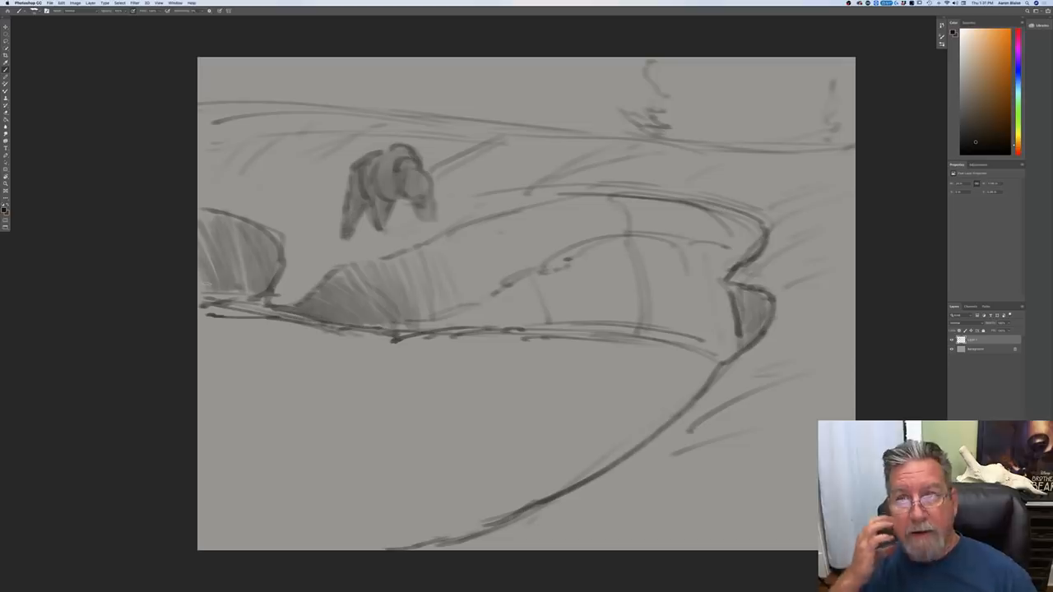
Step: Add small dark ears to the bear and darken its rump and hind legs
left_click_drag(399, 169, 400, 169)
left_click_drag(427, 171, 428, 170)
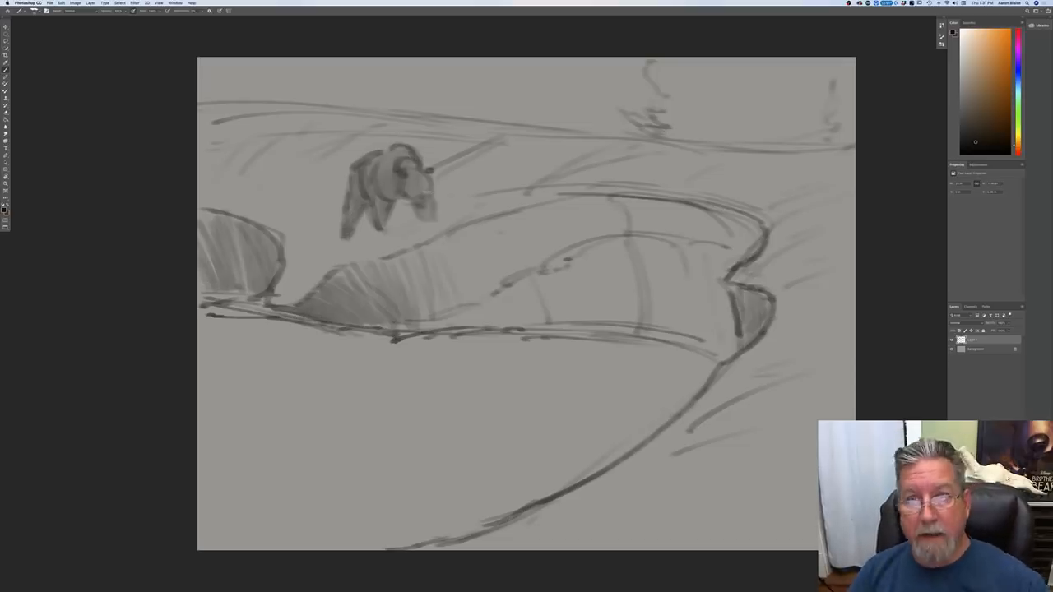
left_click_drag(367, 154, 346, 211)
left_click_drag(364, 207, 352, 226)
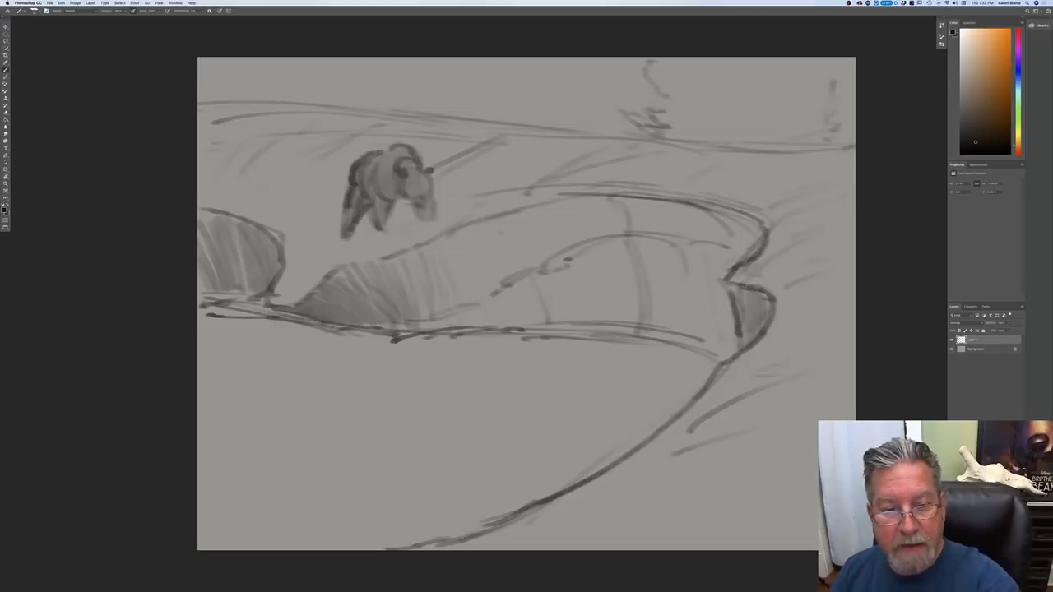
Step: Darken the bank's inner ridge line and add small curved surface details along the slope above it
mouse_move(498, 287)
left_mouse_down()
mouse_move(519, 261)
mouse_move(565, 258)
left_mouse_up()
left_click_drag(517, 234, 513, 249)
left_click_drag(537, 231, 531, 254)
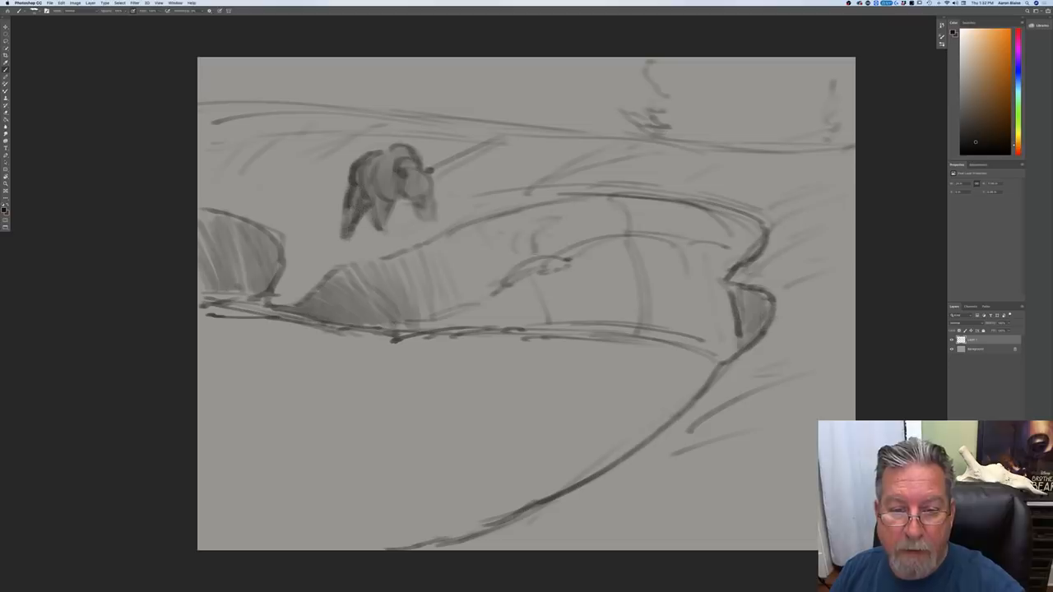
left_click_drag(606, 227, 625, 214)
Step: Sketch two more zigzag conifers on the hill line, between the bear and the existing trees
left_click_drag(549, 125, 567, 120)
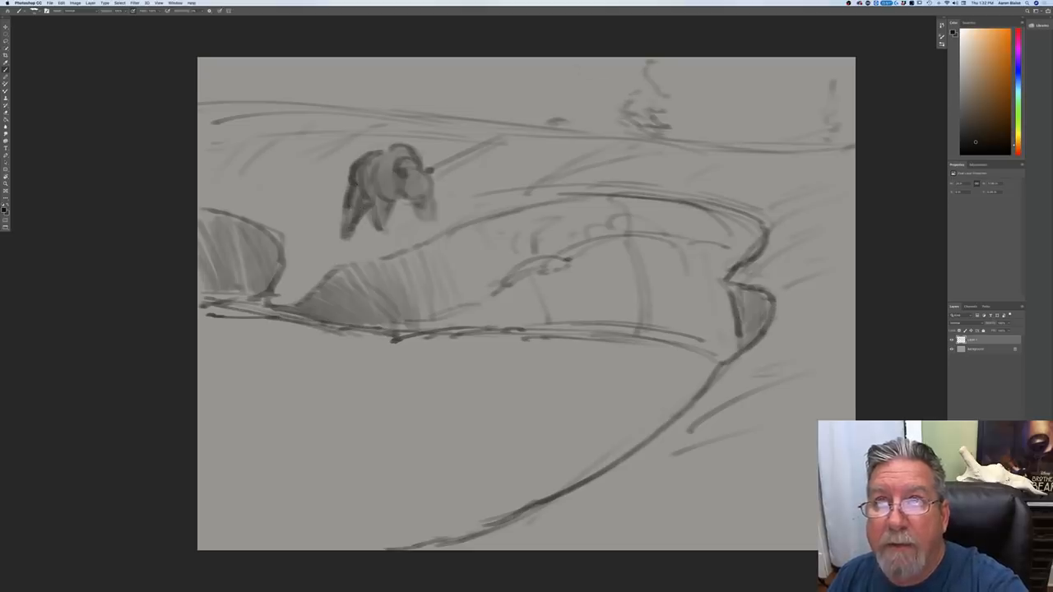
mouse_move(572, 65)
left_mouse_down()
mouse_move(547, 88)
mouse_move(581, 102)
mouse_move(550, 111)
mouse_move(579, 129)
left_mouse_up()
mouse_move(448, 117)
left_mouse_down()
mouse_move(422, 77)
mouse_move(458, 68)
left_mouse_up()
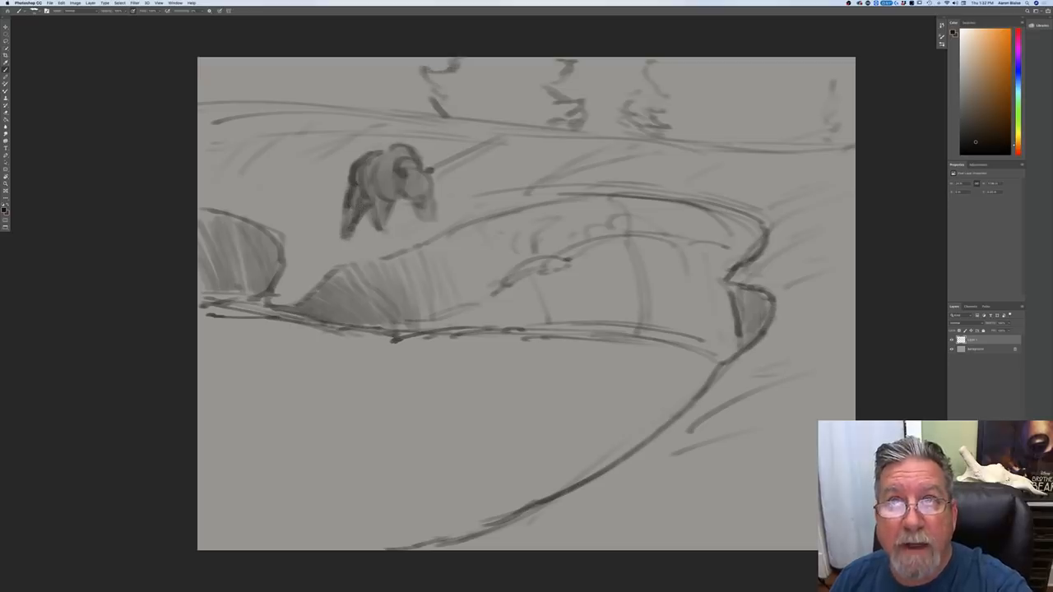
Step: Fill the space between the two zigzag lines right of the bear into one broad hatched conifer with dark lower branches
mouse_move(561, 60)
left_mouse_down()
mouse_move(549, 71)
mouse_move(511, 61)
mouse_move(559, 113)
mouse_move(548, 121)
mouse_move(436, 90)
mouse_move(427, 111)
mouse_move(568, 128)
mouse_move(575, 105)
mouse_move(570, 114)
left_mouse_up()
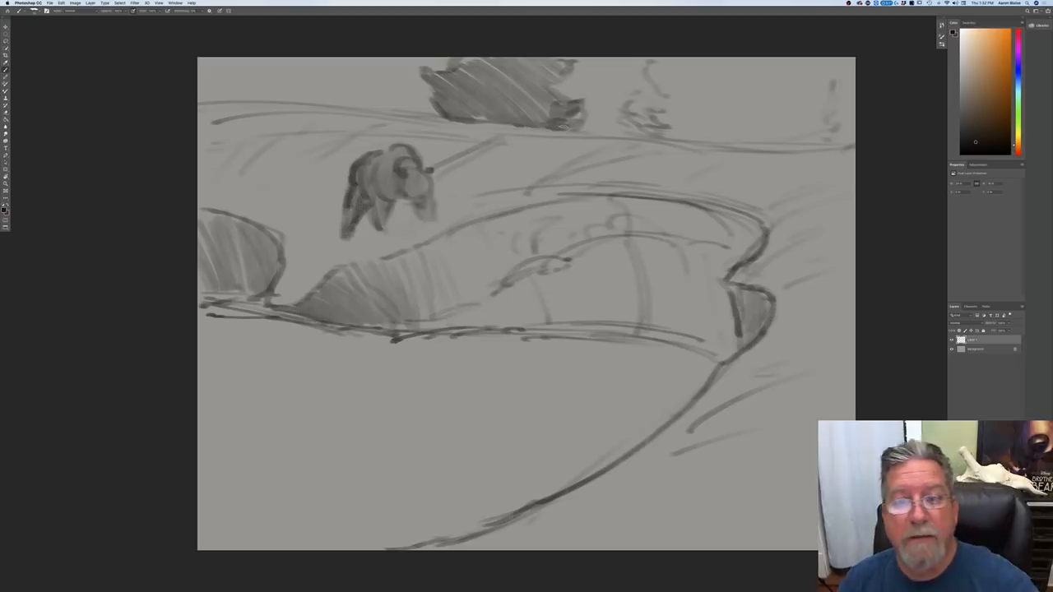
mouse_move(579, 105)
left_mouse_down()
mouse_move(588, 99)
mouse_move(575, 122)
left_mouse_up()
mouse_move(559, 101)
left_mouse_down()
mouse_move(546, 91)
mouse_move(577, 64)
left_mouse_up()
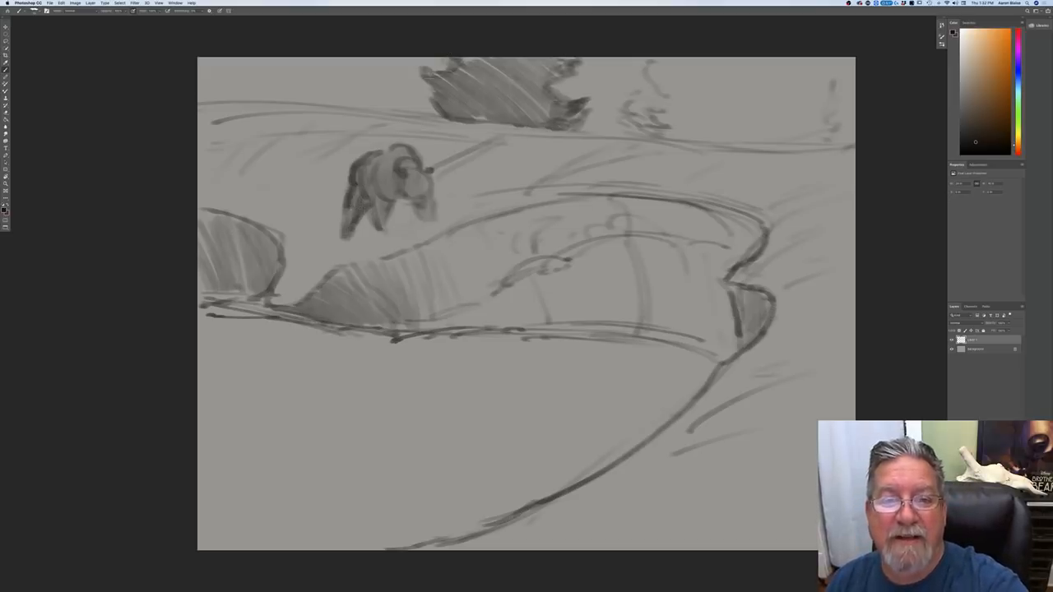
Step: Sketch the ragged right-hand branches and slanting trunk lines of another conifer on the hill above the bear
mouse_move(398, 115)
left_mouse_down()
mouse_move(376, 102)
mouse_move(397, 126)
mouse_move(347, 61)
mouse_move(381, 103)
left_mouse_up()
mouse_move(367, 99)
left_mouse_down()
mouse_move(387, 111)
mouse_move(349, 111)
left_mouse_up()
left_click_drag(335, 99, 383, 117)
left_click_drag(379, 114, 349, 120)
mouse_move(370, 115)
left_mouse_down()
mouse_move(394, 121)
mouse_move(399, 91)
mouse_move(375, 62)
left_mouse_up()
left_click_drag(360, 97, 319, 57)
mouse_move(362, 92)
left_mouse_down()
mouse_move(331, 65)
mouse_move(375, 61)
left_mouse_up()
left_click_drag(411, 113, 400, 107)
Step: Sketch the stepped left-hand branches of the conifer on the hill above the left mound
left_click_drag(268, 59, 263, 74)
left_click_drag(259, 71, 233, 76)
mouse_move(264, 78)
left_mouse_down()
mouse_move(236, 69)
mouse_move(237, 94)
left_mouse_up()
left_click_drag(242, 89, 234, 104)
left_click_drag(255, 103, 244, 116)
mouse_move(245, 115)
left_mouse_down()
mouse_move(220, 118)
mouse_move(227, 126)
left_mouse_up()
left_click_drag(255, 124, 239, 129)
Step: Hatch the inside of the left conifer with diagonal strokes and darken its base
left_click_drag(322, 59, 353, 110)
mouse_move(285, 58)
left_mouse_down()
mouse_move(339, 122)
mouse_move(314, 118)
left_mouse_up()
left_click_drag(252, 76, 291, 112)
left_click_drag(247, 89, 274, 113)
left_click_drag(252, 105, 266, 120)
left_click_drag(230, 122, 357, 118)
Step: Darken the gap between the left and middle conifers and shade the hill line from the left canvas edge past the bear
mouse_move(367, 91)
left_mouse_down()
mouse_move(349, 107)
mouse_move(373, 103)
left_mouse_up()
left_click_drag(357, 85, 377, 101)
left_click_drag(370, 100, 394, 110)
left_click_drag(388, 109, 434, 114)
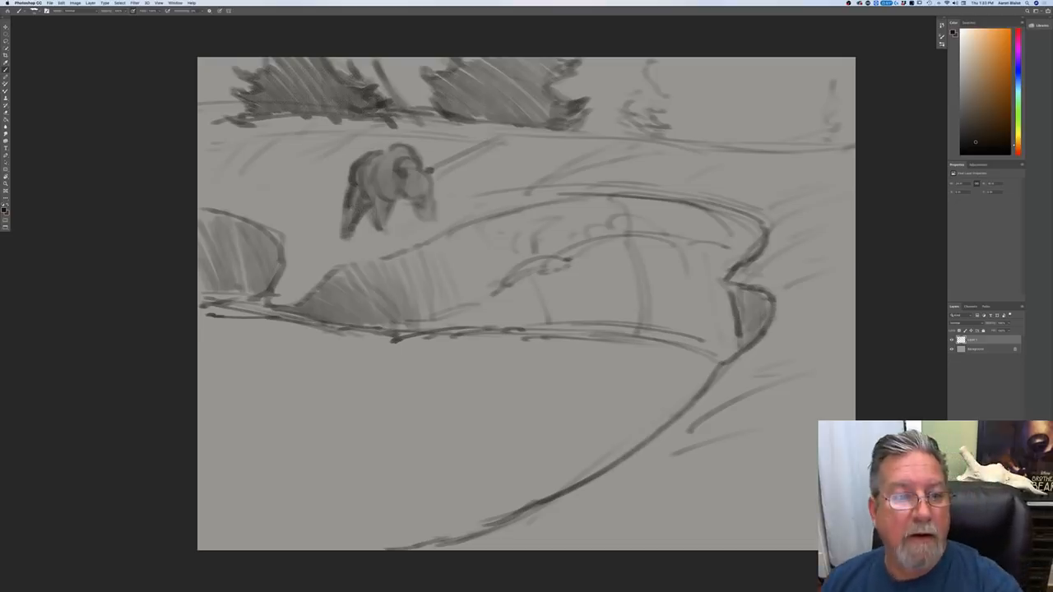
left_click_drag(411, 121, 497, 138)
mouse_move(328, 120)
left_mouse_down()
mouse_move(367, 120)
mouse_move(214, 123)
mouse_move(239, 110)
mouse_move(202, 108)
mouse_move(199, 124)
mouse_move(195, 101)
mouse_move(220, 106)
left_mouse_up()
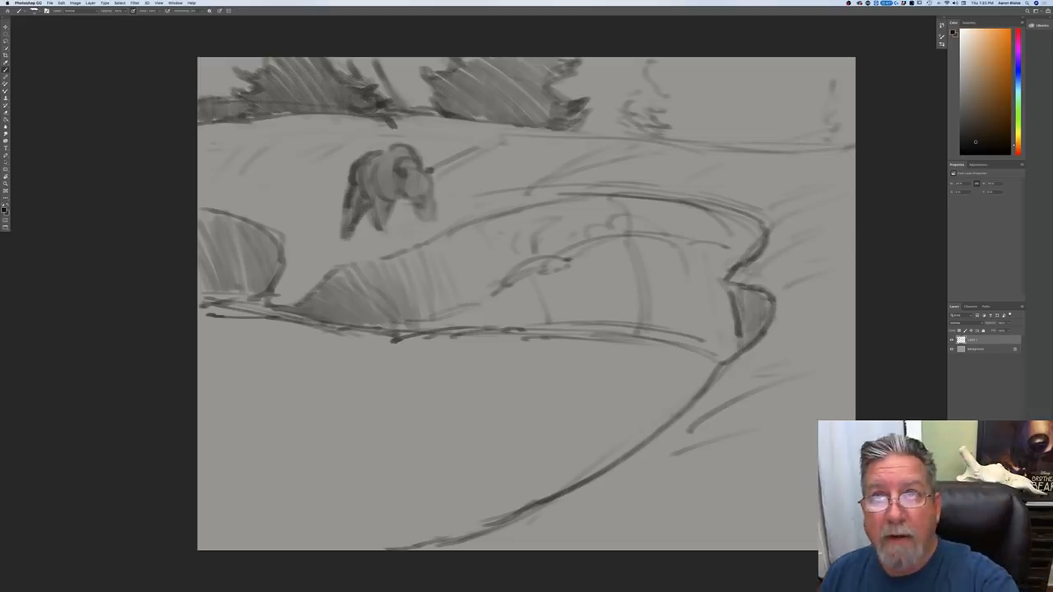
left_click_drag(395, 106, 449, 114)
mouse_move(599, 126)
left_mouse_down()
mouse_move(619, 127)
mouse_move(581, 123)
left_mouse_up()
Step: Fill the right-hand tree area with dense diagonal hatching to form one large conifer mass down to the hill line
mouse_move(853, 76)
left_mouse_down()
mouse_move(823, 78)
mouse_move(821, 62)
mouse_move(817, 95)
mouse_move(835, 123)
mouse_move(814, 148)
left_mouse_up()
left_click_drag(826, 99, 798, 145)
mouse_move(824, 57)
left_mouse_down()
mouse_move(814, 107)
mouse_move(795, 122)
left_mouse_up()
mouse_move(781, 57)
left_mouse_down()
mouse_move(809, 135)
mouse_move(789, 144)
left_mouse_up()
mouse_move(728, 57)
left_mouse_down()
mouse_move(777, 146)
mouse_move(753, 139)
left_mouse_up()
mouse_move(683, 58)
left_mouse_down()
mouse_move(736, 141)
mouse_move(716, 131)
left_mouse_up()
mouse_move(646, 64)
left_mouse_down()
mouse_move(679, 101)
mouse_move(651, 82)
mouse_move(674, 97)
mouse_move(623, 124)
mouse_move(641, 135)
mouse_move(814, 149)
left_mouse_up()
left_click_drag(742, 126, 773, 149)
left_click_drag(686, 102, 735, 146)
mouse_move(667, 101)
left_mouse_down()
mouse_move(717, 139)
mouse_move(701, 141)
left_mouse_up()
mouse_move(649, 107)
left_mouse_down()
mouse_move(686, 140)
mouse_move(671, 139)
left_mouse_up()
left_click_drag(630, 120, 659, 141)
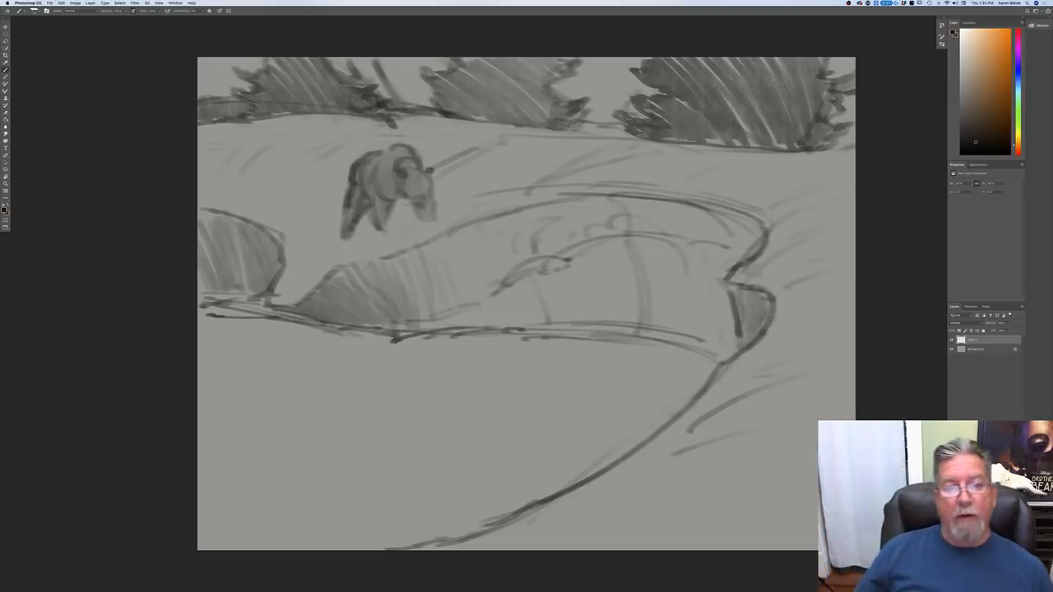
Step: Add ragged branches on the large right conifer's left side and darken the hill line beneath the middle and right trees
mouse_move(626, 95)
left_mouse_down()
mouse_move(624, 57)
mouse_move(598, 90)
left_mouse_up()
mouse_move(627, 123)
left_mouse_down()
mouse_move(607, 112)
mouse_move(588, 122)
left_mouse_up()
left_click_drag(613, 129, 575, 122)
left_click_drag(622, 131, 428, 115)
left_click_drag(537, 127, 846, 146)
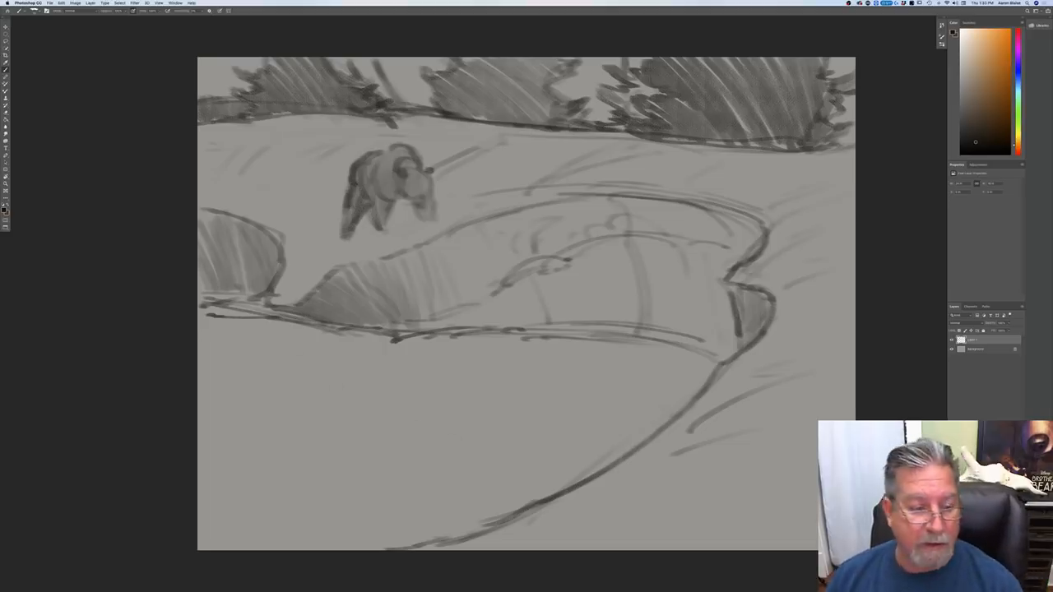
Step: Sketch the reflected tips of the bank and left mound below the waterline, with horizontal ripples under them
left_click_drag(275, 335, 310, 329)
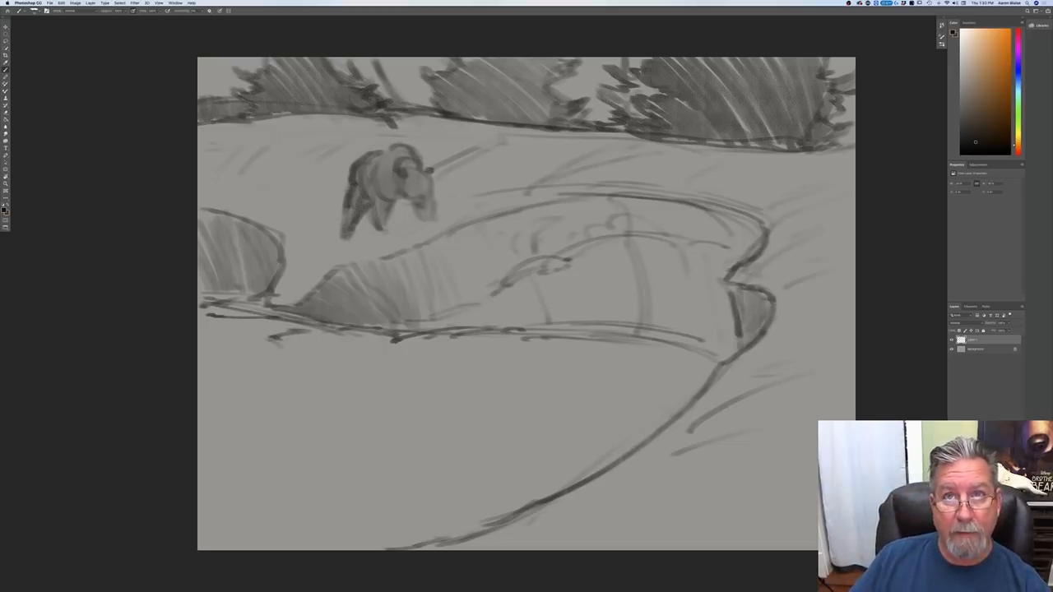
left_click_drag(265, 337, 333, 397)
left_click_drag(293, 357, 319, 398)
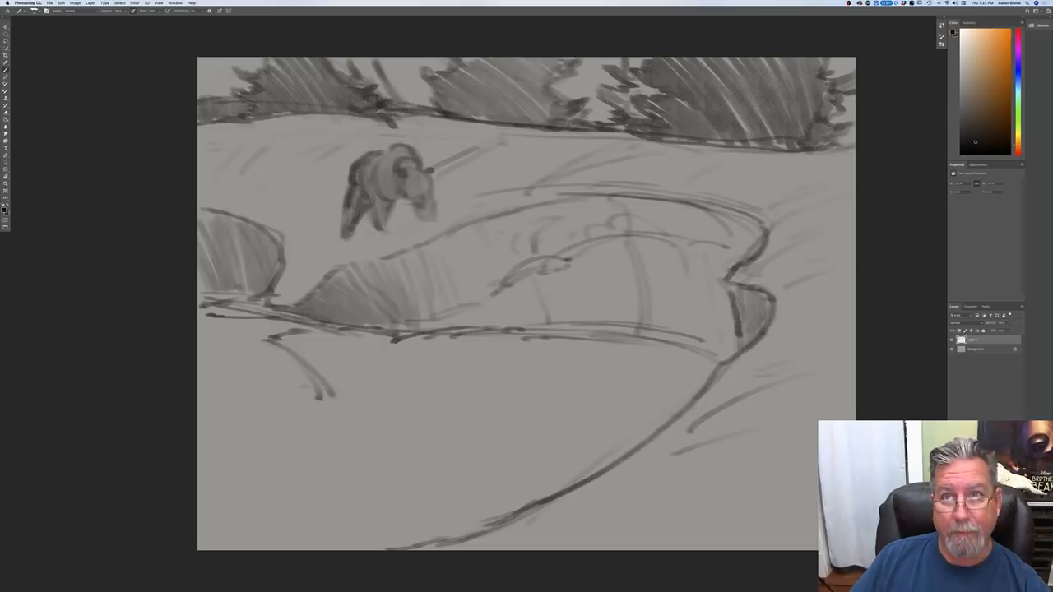
left_click_drag(276, 358, 281, 374)
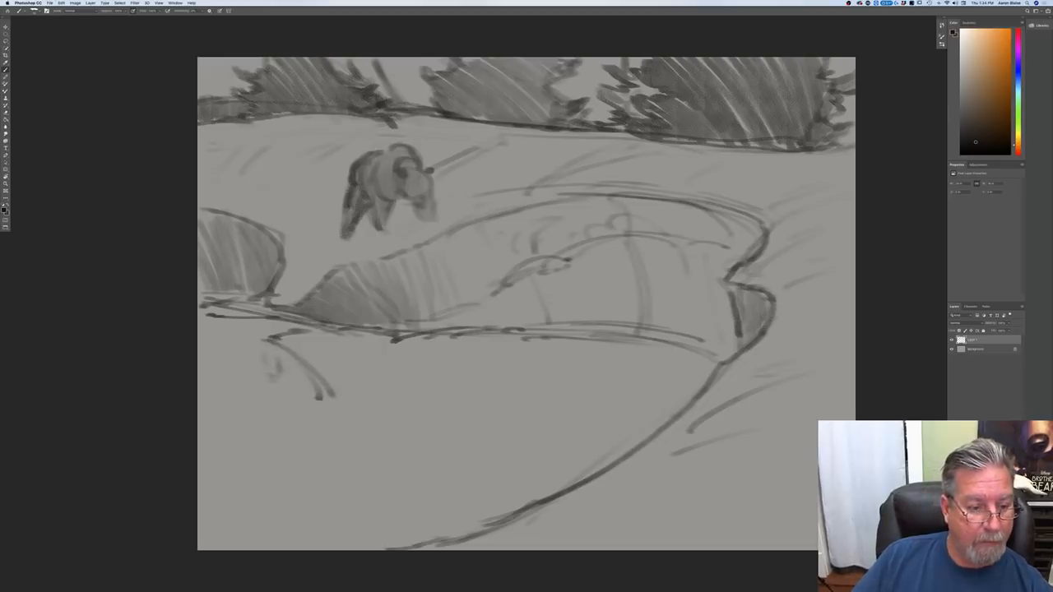
left_click_drag(257, 390, 314, 409)
left_click_drag(236, 413, 352, 411)
left_click_drag(265, 423, 362, 427)
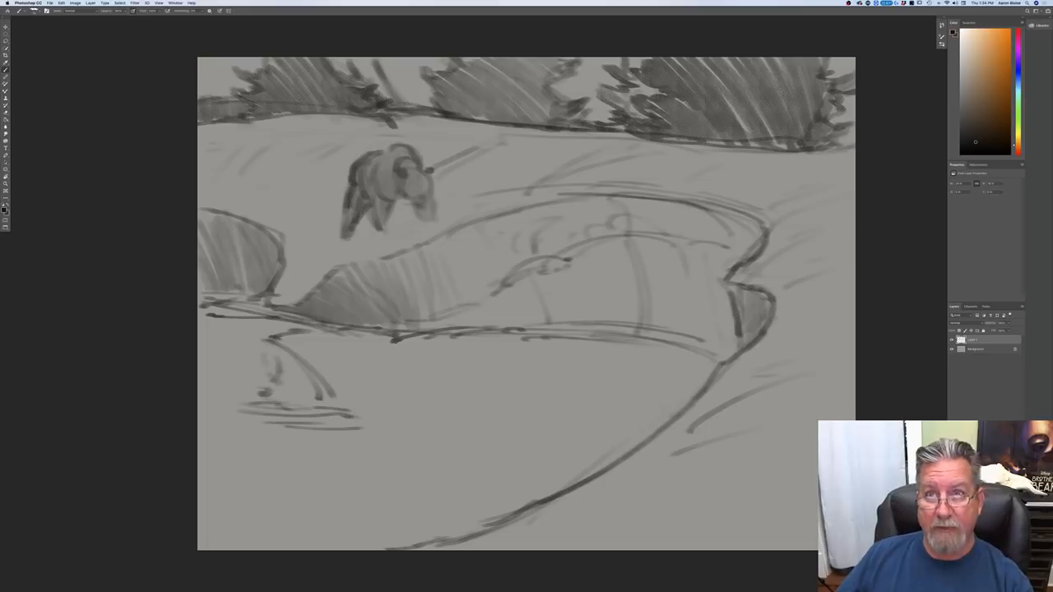
Step: Draw a rippled reflection edge across the water from the left ripples to the curved foreground shore, with short horizontal ripple strokes
mouse_move(362, 421)
left_mouse_down()
mouse_move(466, 454)
mouse_move(585, 469)
left_mouse_up()
left_click_drag(412, 451, 552, 466)
mouse_move(343, 437)
left_mouse_down()
mouse_move(445, 432)
mouse_move(413, 436)
left_mouse_up()
left_click_drag(381, 440, 445, 446)
left_click_drag(427, 446, 508, 465)
left_click_drag(509, 472, 523, 476)
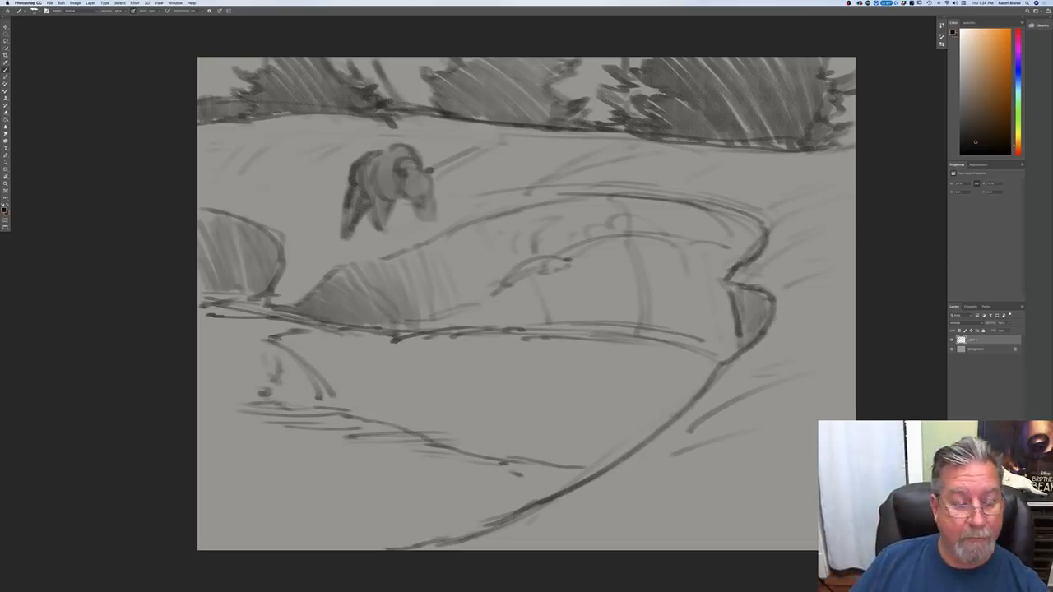
Step: Shade the reflection of the bank's tapered left end and draw a stepped inner reflection line to the foreground shore
left_click_drag(262, 336, 328, 370)
mouse_move(309, 327)
left_mouse_down()
mouse_move(339, 362)
mouse_move(300, 321)
mouse_move(201, 306)
mouse_move(344, 334)
mouse_move(351, 357)
mouse_move(393, 342)
mouse_move(311, 351)
left_mouse_up()
mouse_move(395, 357)
left_mouse_down()
mouse_move(306, 359)
mouse_move(367, 362)
mouse_move(324, 372)
mouse_move(321, 384)
mouse_move(446, 362)
mouse_move(628, 441)
left_mouse_up()
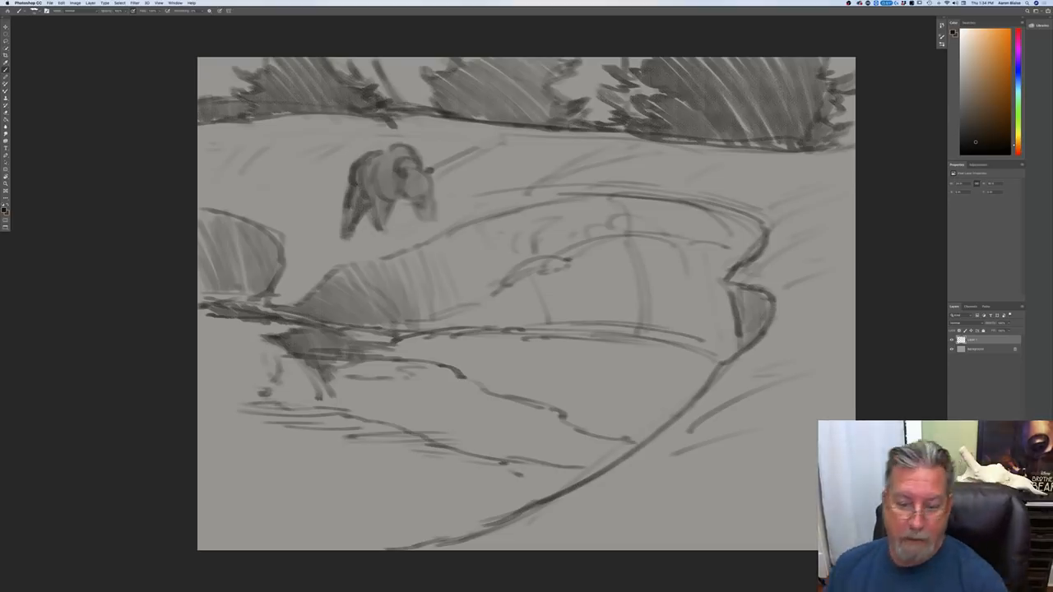
left_click_drag(500, 466, 544, 471)
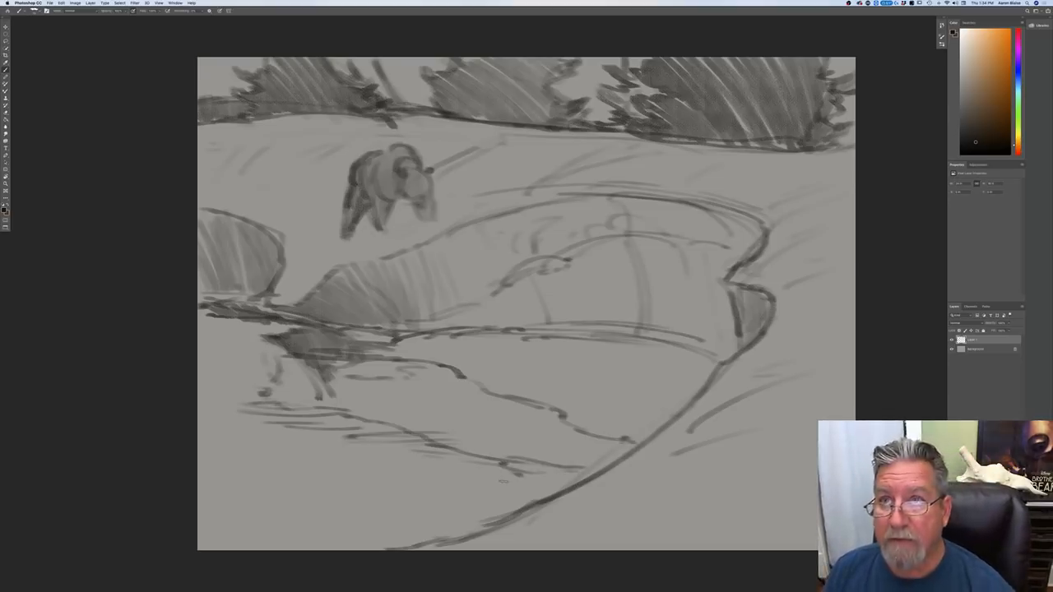
Step: Mirror the bank's vertical contour lines in the water with broken strokes and darken the stepped inner reflection line
left_click_drag(548, 346, 526, 426)
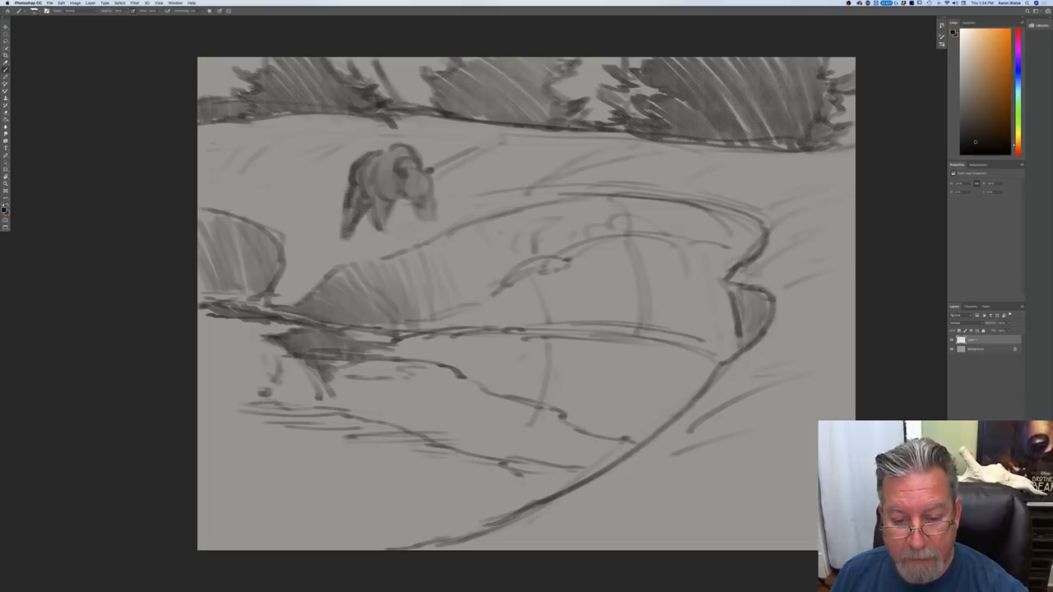
mouse_move(638, 352)
left_mouse_down()
mouse_move(635, 406)
mouse_move(606, 446)
left_mouse_up()
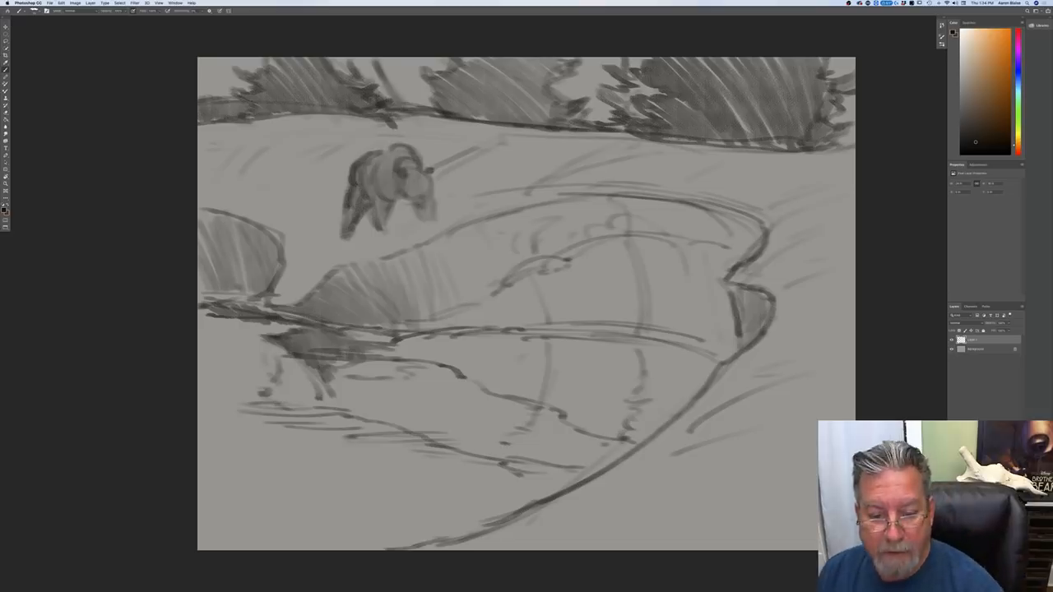
left_click_drag(540, 402, 459, 381)
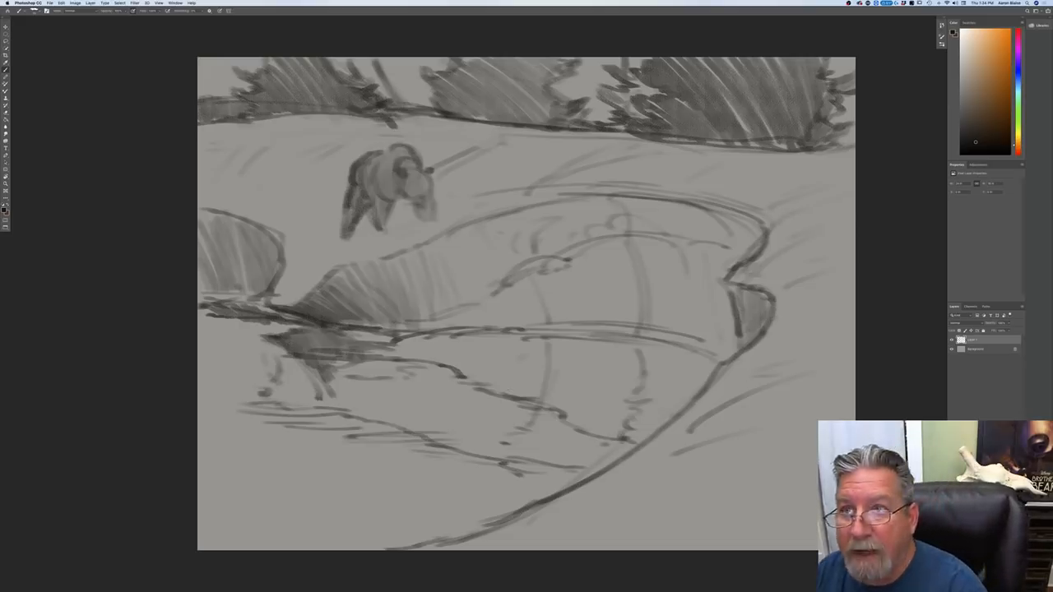
Step: Fill the base of the bank with a dark tapering band along the waterline
mouse_move(658, 332)
left_mouse_down()
mouse_move(725, 352)
mouse_move(487, 336)
left_mouse_up()
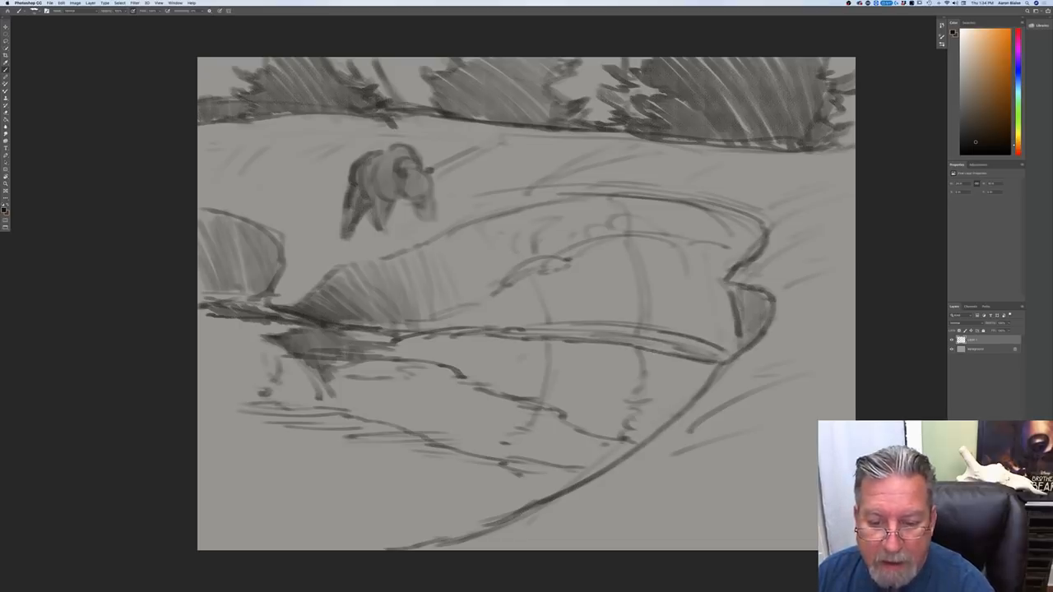
mouse_move(728, 355)
left_mouse_down()
mouse_move(620, 328)
mouse_move(538, 326)
mouse_move(711, 346)
mouse_move(589, 333)
mouse_move(385, 334)
mouse_move(505, 330)
left_mouse_up()
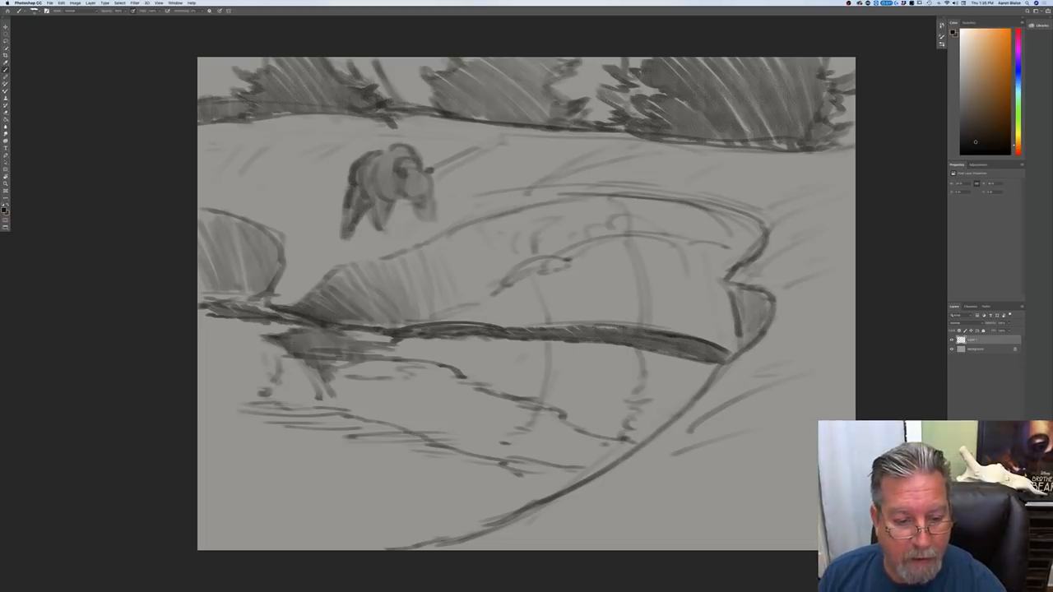
left_click_drag(439, 330, 626, 332)
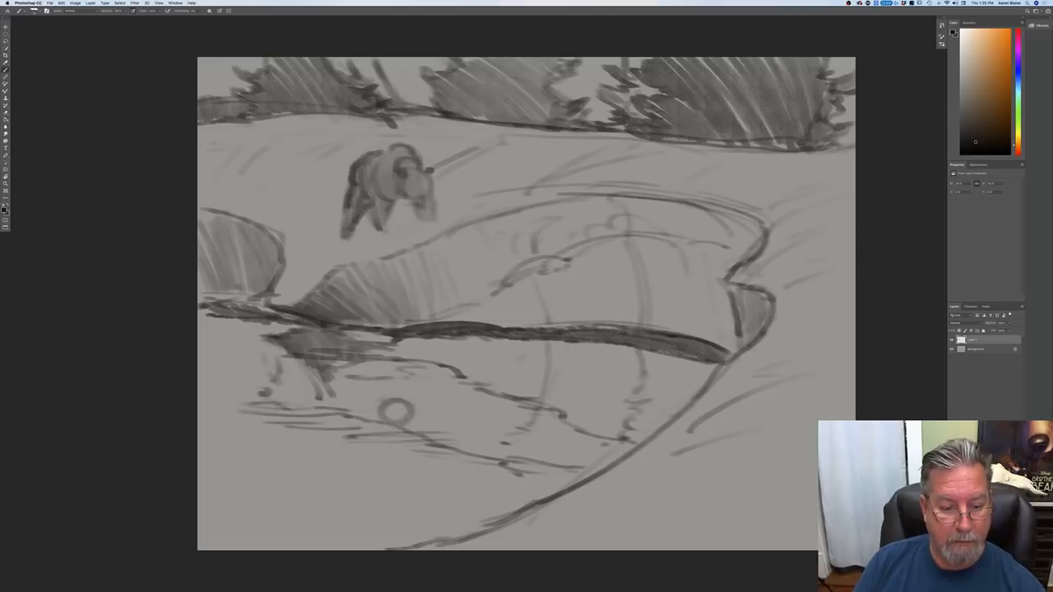
Step: Sketch and shade the bear's upside-down reflection in the water, with head, body and upward-pointing legs
mouse_move(403, 398)
left_mouse_down()
mouse_move(423, 414)
mouse_move(423, 446)
mouse_move(401, 435)
mouse_move(409, 445)
left_mouse_up()
mouse_move(408, 427)
left_mouse_down()
mouse_move(391, 447)
mouse_move(327, 416)
mouse_move(370, 404)
mouse_move(370, 395)
mouse_move(365, 412)
left_mouse_up()
mouse_move(377, 374)
left_mouse_down()
mouse_move(380, 413)
mouse_move(416, 405)
mouse_move(369, 425)
left_mouse_up()
mouse_move(367, 405)
left_mouse_down()
mouse_move(362, 423)
mouse_move(397, 434)
left_mouse_up()
left_click_drag(401, 423, 385, 449)
left_click_drag(382, 417, 370, 452)
left_click_drag(364, 405, 348, 445)
mouse_move(347, 402)
left_mouse_down()
mouse_move(339, 439)
mouse_move(336, 428)
left_mouse_up()
left_click_drag(360, 449, 401, 458)
mouse_move(388, 448)
left_mouse_down()
mouse_move(357, 457)
mouse_move(341, 449)
left_mouse_up()
left_click_drag(348, 396, 331, 421)
left_click_drag(340, 386, 329, 423)
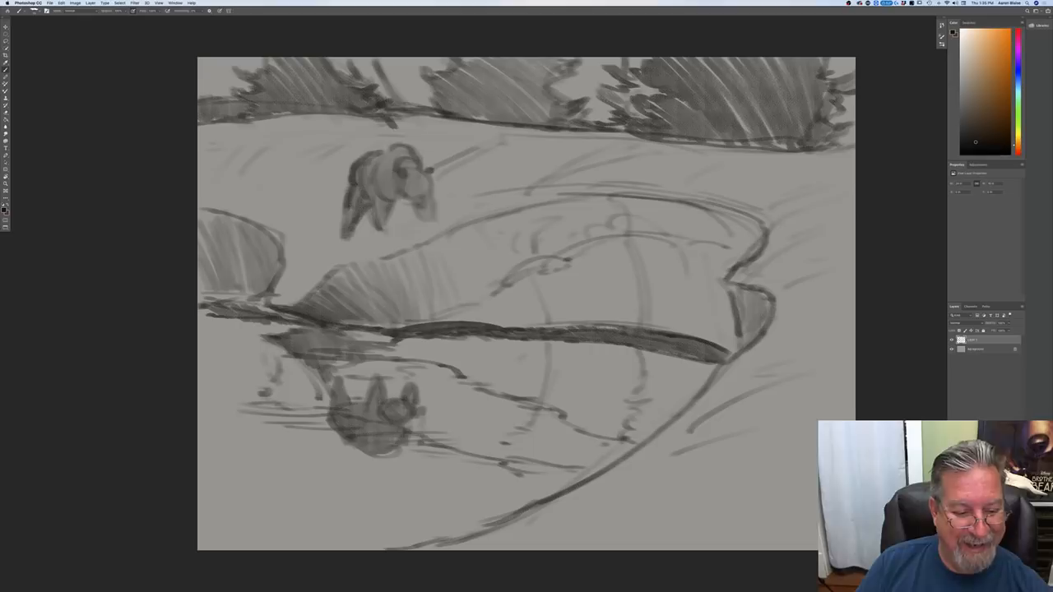
Step: Break up the back of the reflected bear with short horizontal ripple strokes
left_click_drag(412, 442, 345, 458)
mouse_move(374, 460)
left_mouse_down()
mouse_move(347, 465)
mouse_move(366, 456)
left_mouse_up()
left_click_drag(367, 453, 352, 454)
left_click_drag(363, 442, 332, 440)
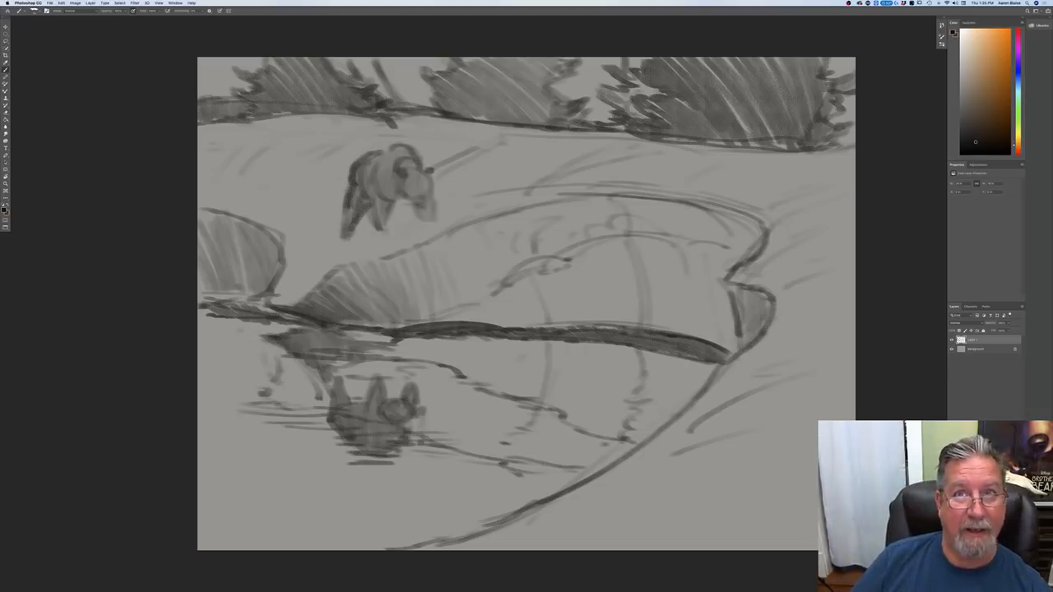
Step: Shade the left mound's reflection with horizontal hatching from the canvas edge to the reflected bank tip
mouse_move(271, 341)
left_mouse_down()
mouse_move(276, 362)
mouse_move(261, 352)
mouse_move(255, 386)
left_mouse_up()
mouse_move(255, 321)
left_mouse_down()
mouse_move(239, 387)
mouse_move(199, 328)
mouse_move(204, 336)
left_mouse_up()
left_click_drag(263, 340, 198, 349)
mouse_move(278, 354)
left_mouse_down()
mouse_move(198, 357)
mouse_move(239, 361)
left_mouse_up()
left_click_drag(280, 367, 198, 371)
left_click_drag(272, 375, 199, 381)
left_click_drag(267, 387, 203, 392)
left_click_drag(236, 409, 202, 410)
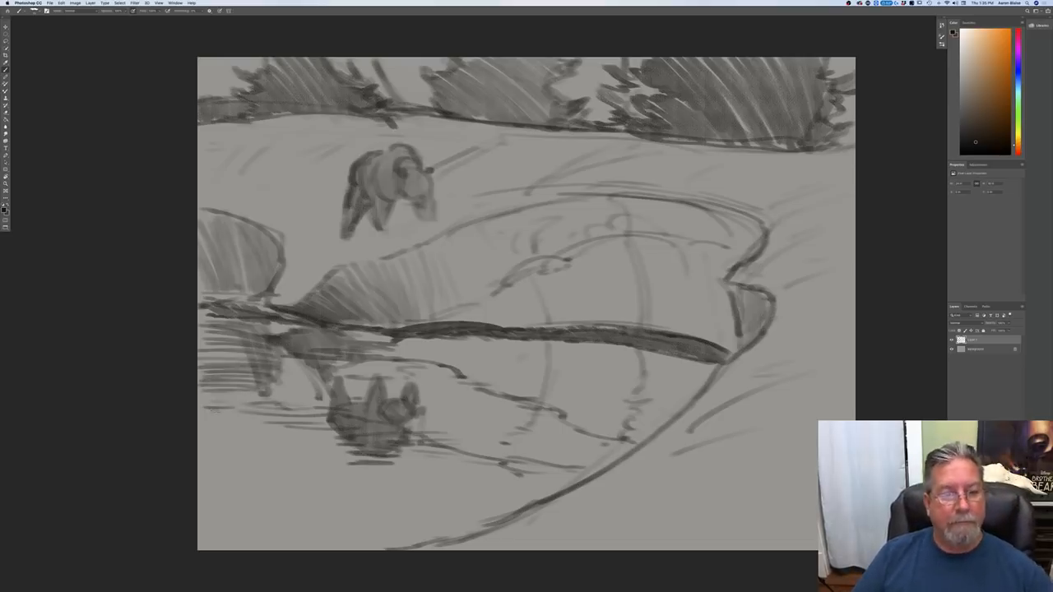
Step: Add light diagonal surface strokes on the slope to the left of the bear
left_click_drag(309, 246, 335, 215)
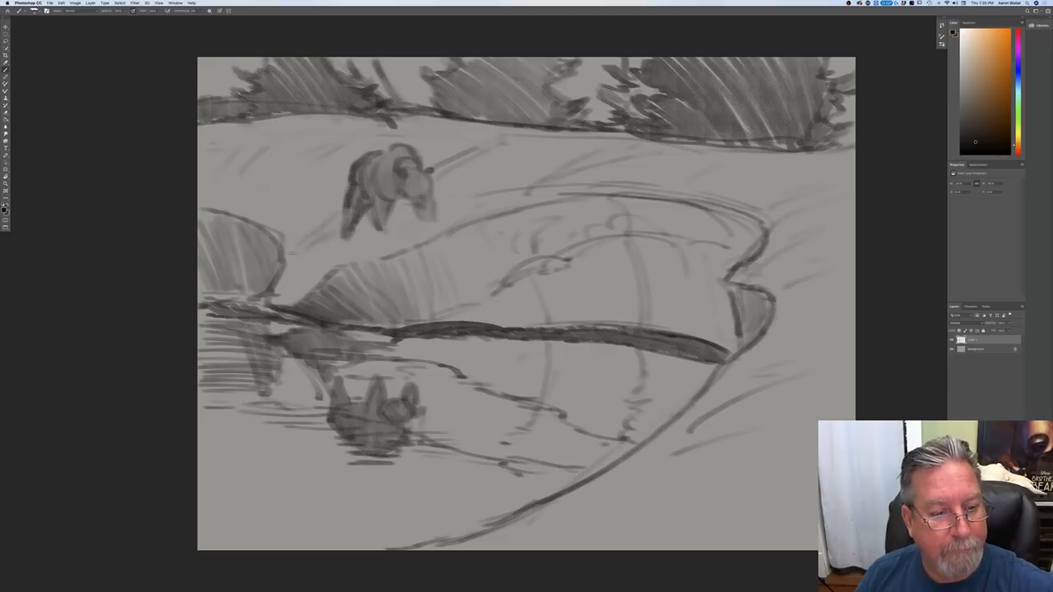
left_click_drag(301, 175, 280, 195)
left_click_drag(294, 156, 332, 132)
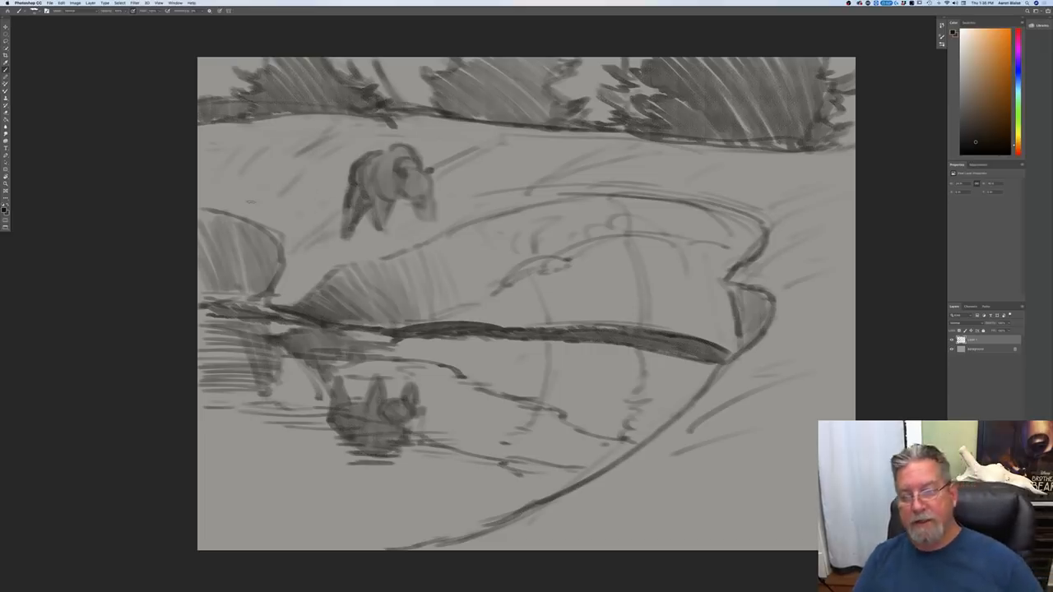
Step: Strengthen the bank's upper outline and right-hand notch, and deepen the dark band along the waterline
mouse_move(765, 231)
left_mouse_down()
mouse_move(718, 201)
mouse_move(634, 194)
left_mouse_up()
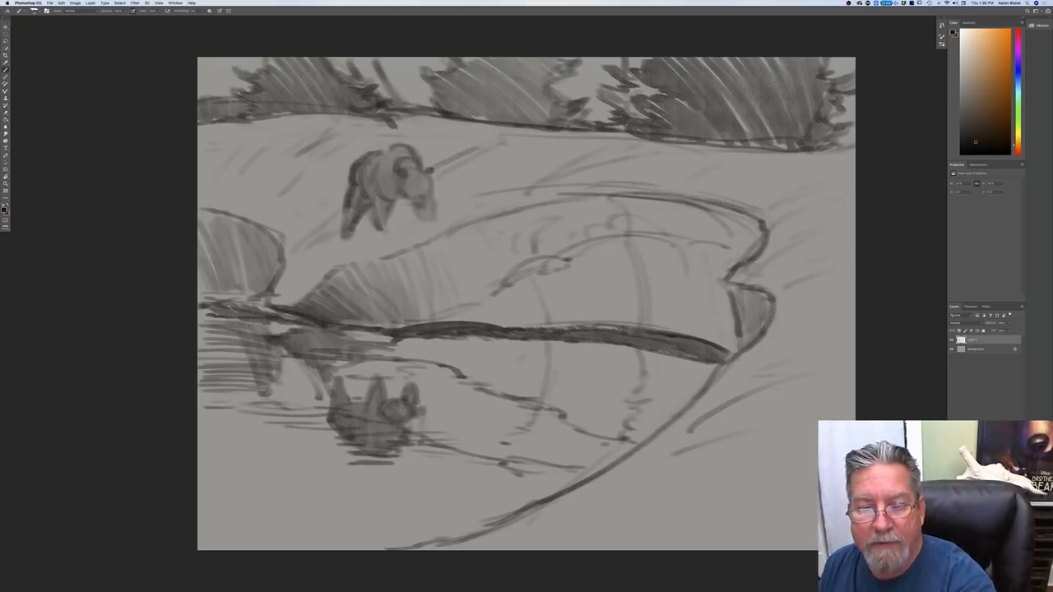
left_click_drag(549, 198, 476, 221)
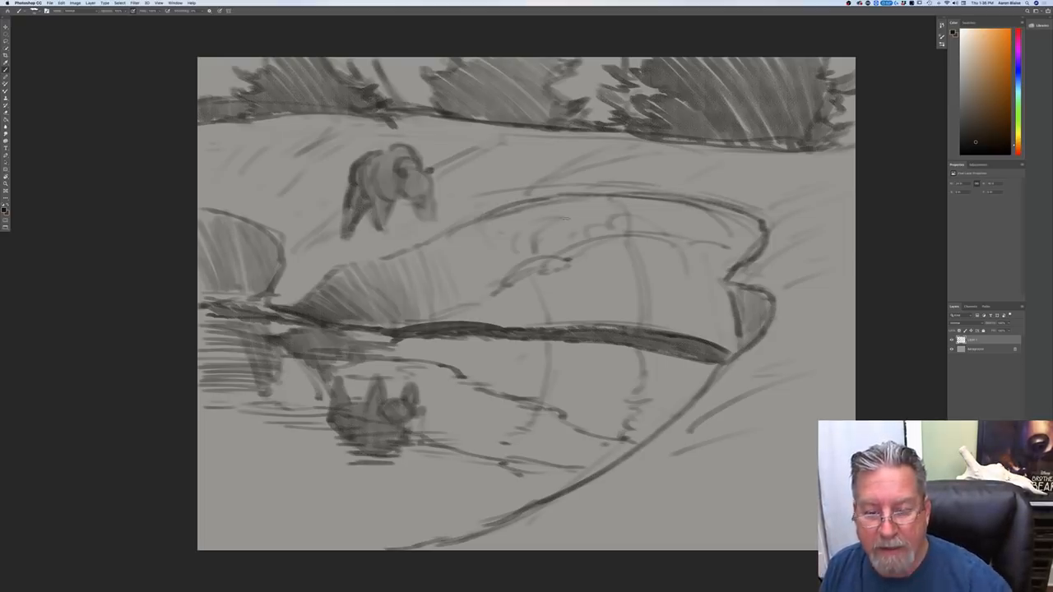
left_click_drag(773, 296, 768, 322)
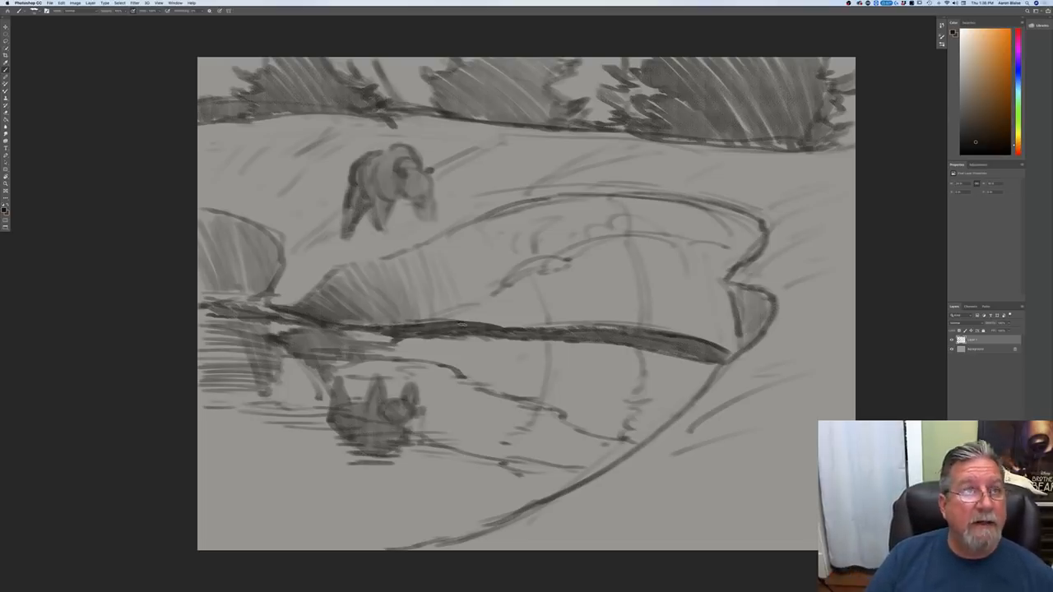
left_click_drag(505, 330, 669, 332)
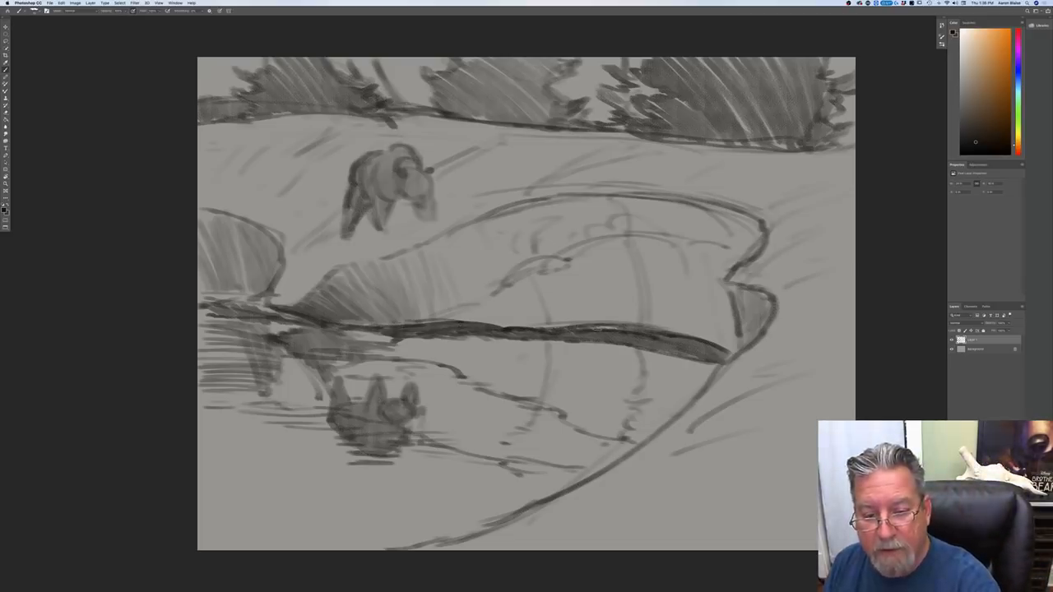
left_click_drag(727, 355, 584, 334)
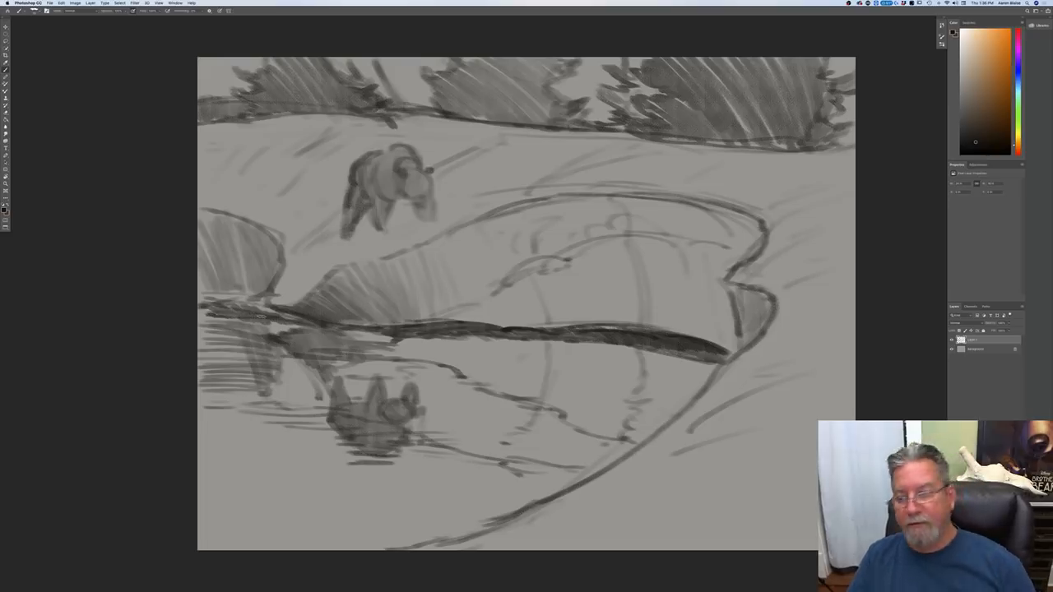
Step: Check the whole composition at a smaller size and lower the sketch layer's opacity until the drawing is faint
key("super+minus")
key("super+minus")
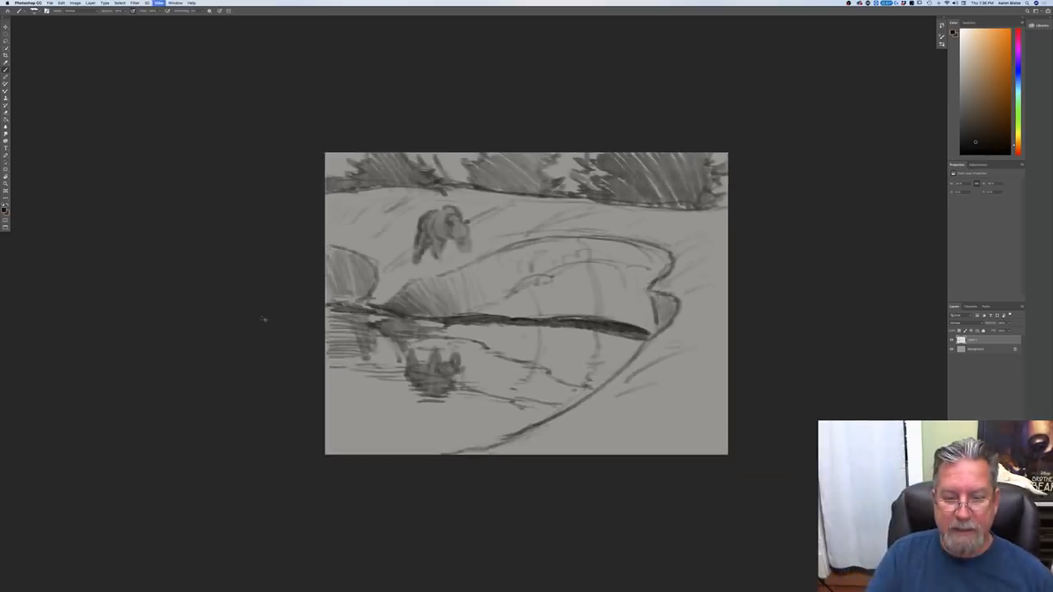
key("super+plus")
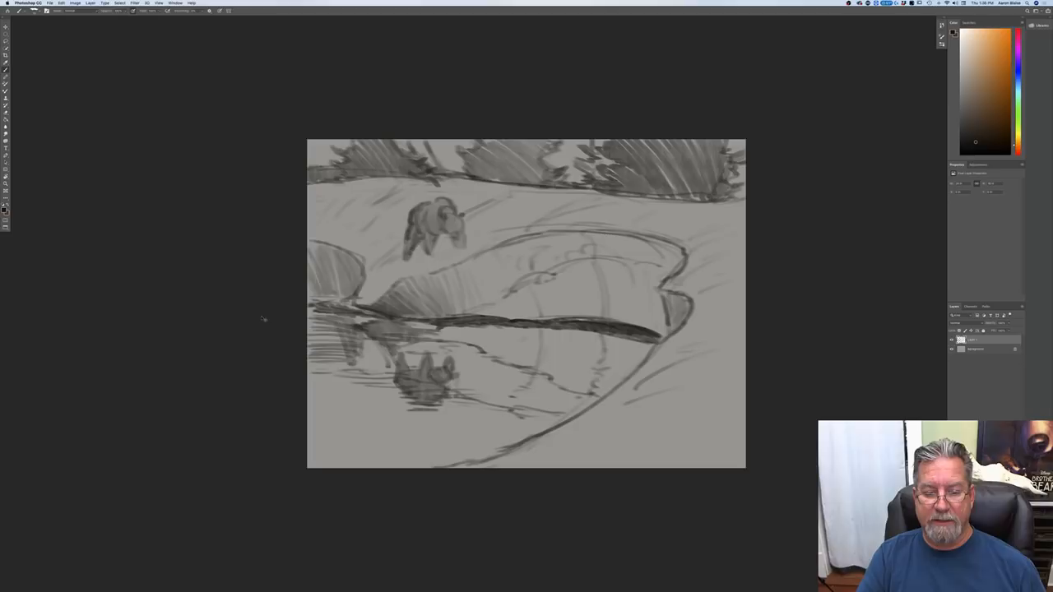
key("super+plus")
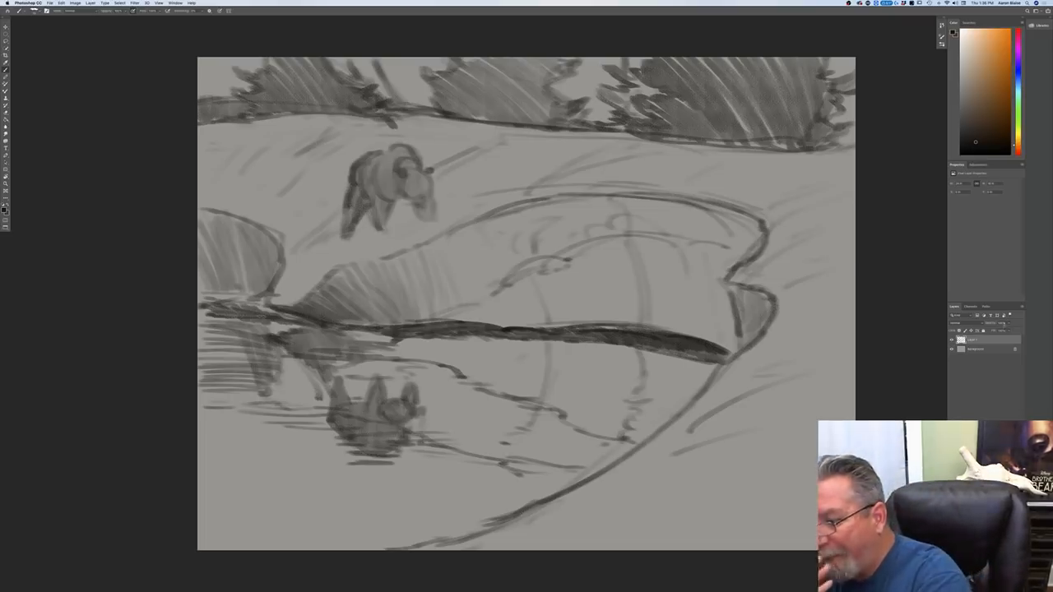
left_click(1009, 324)
left_click_drag(1011, 331, 999, 330)
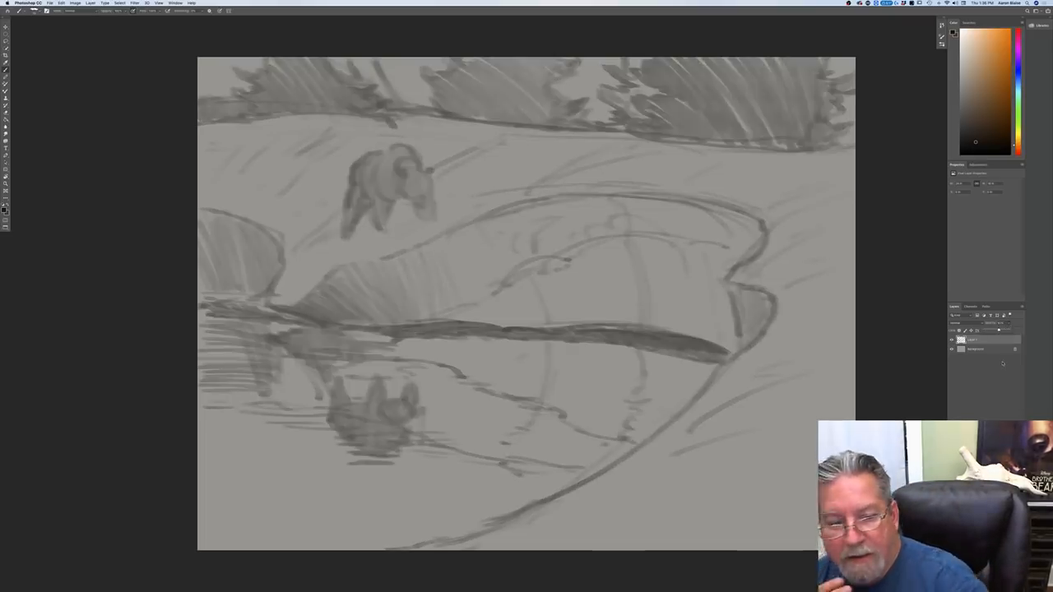
left_click_drag(997, 331, 995, 339)
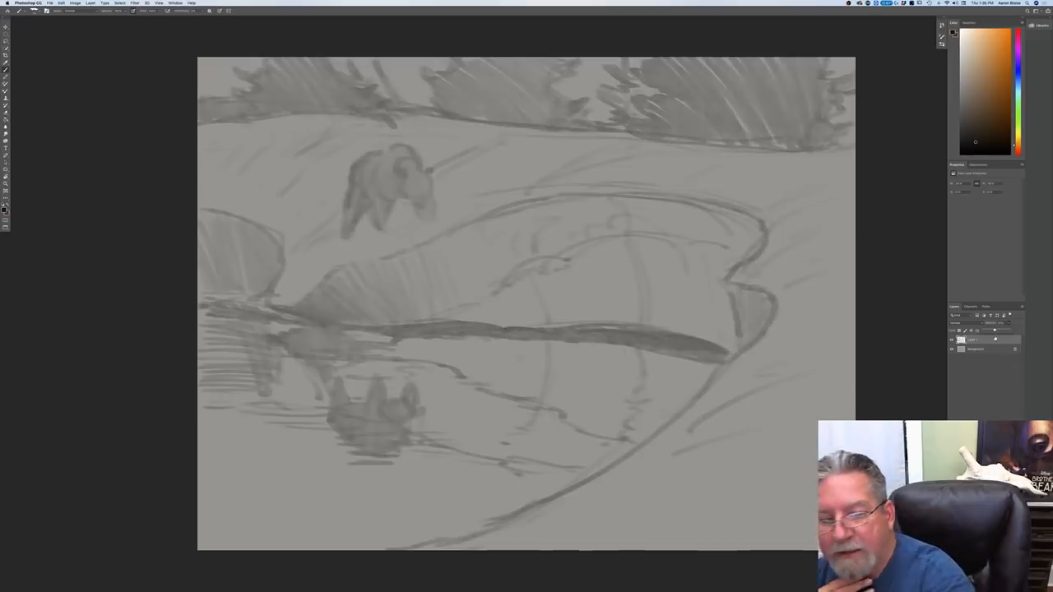
left_click_drag(995, 330, 992, 331)
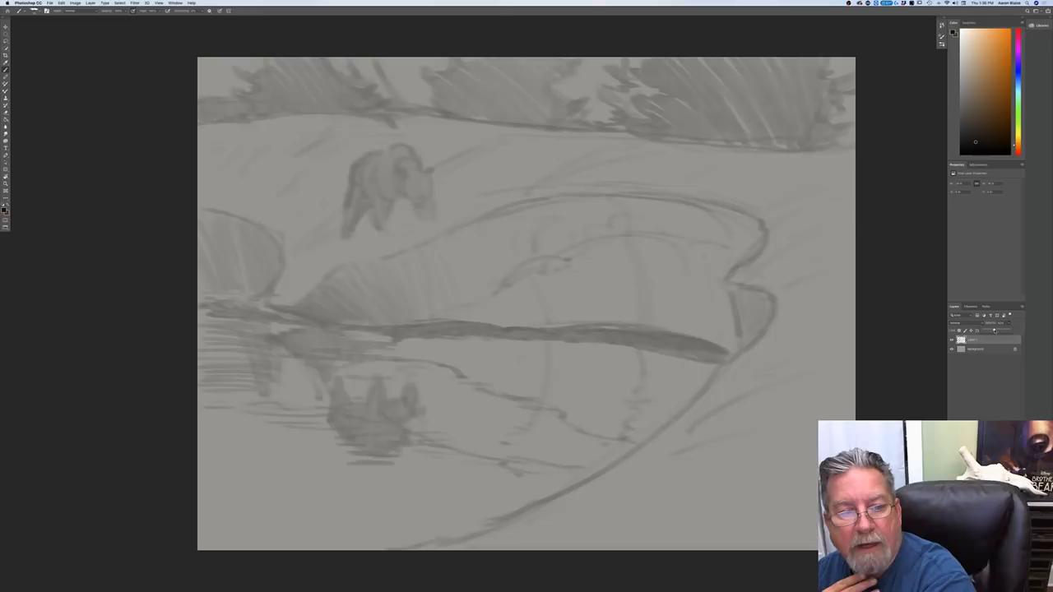
Step: On a new layer above the faded sketch, outline the right side of the bear's face and both ears
left_click_drag(996, 330, 996, 330)
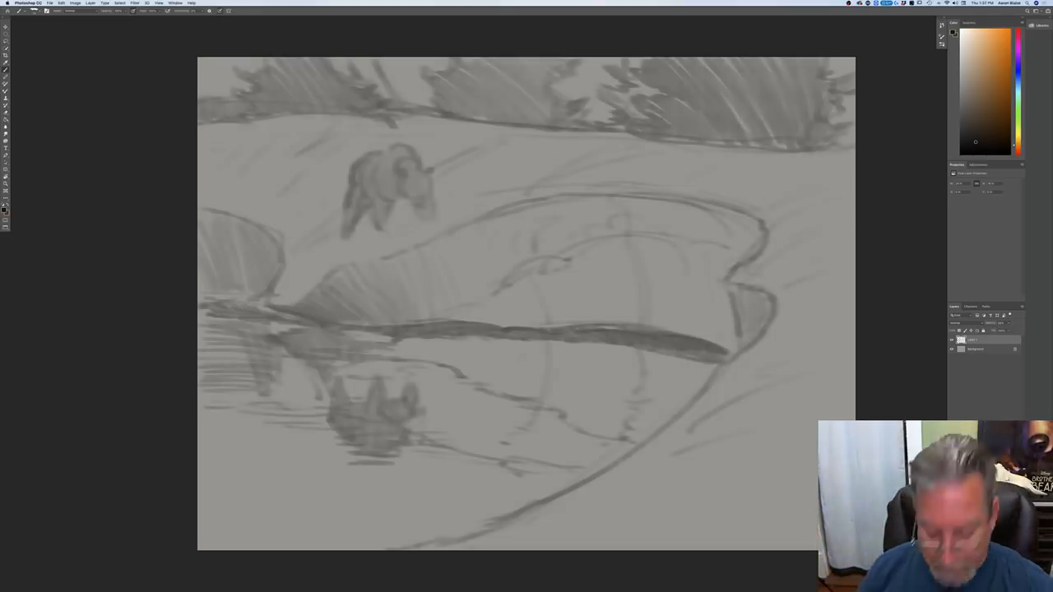
key("super+plus")
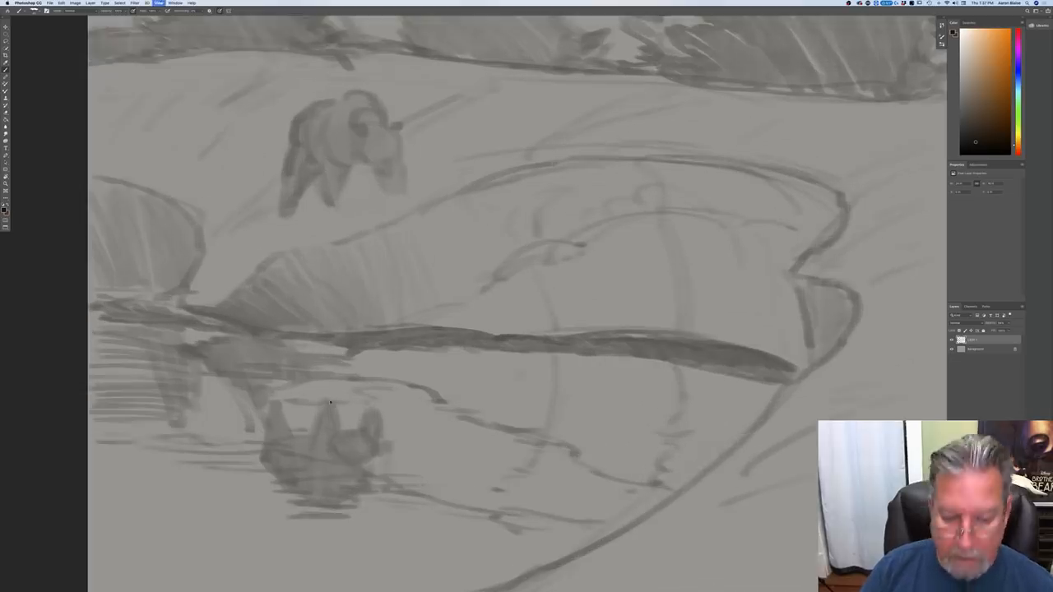
left_click_drag(287, 393, 313, 486)
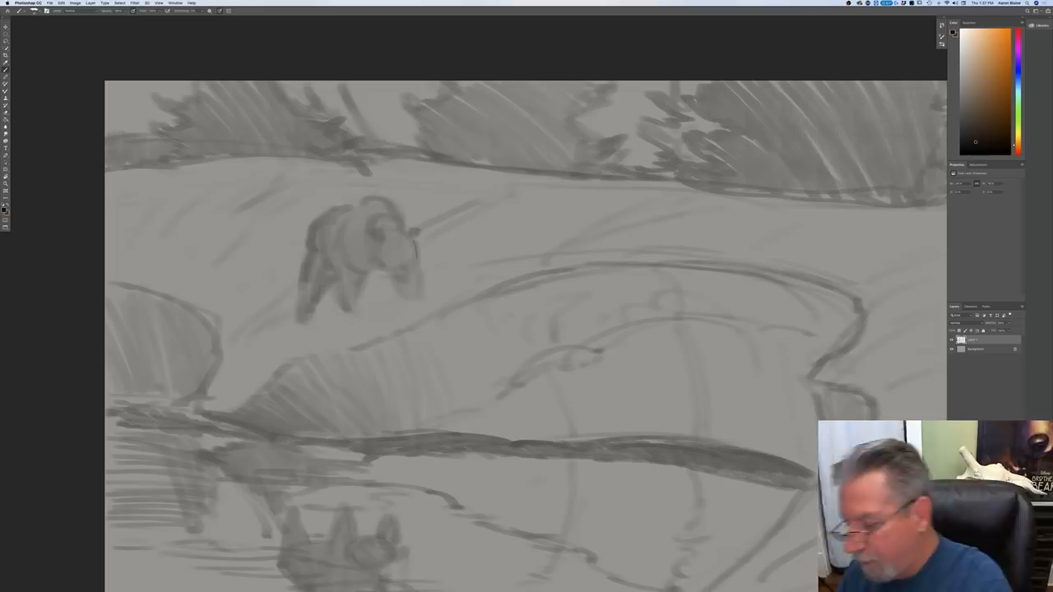
key("super+alt+shift+n")
left_click_drag(415, 242, 418, 257)
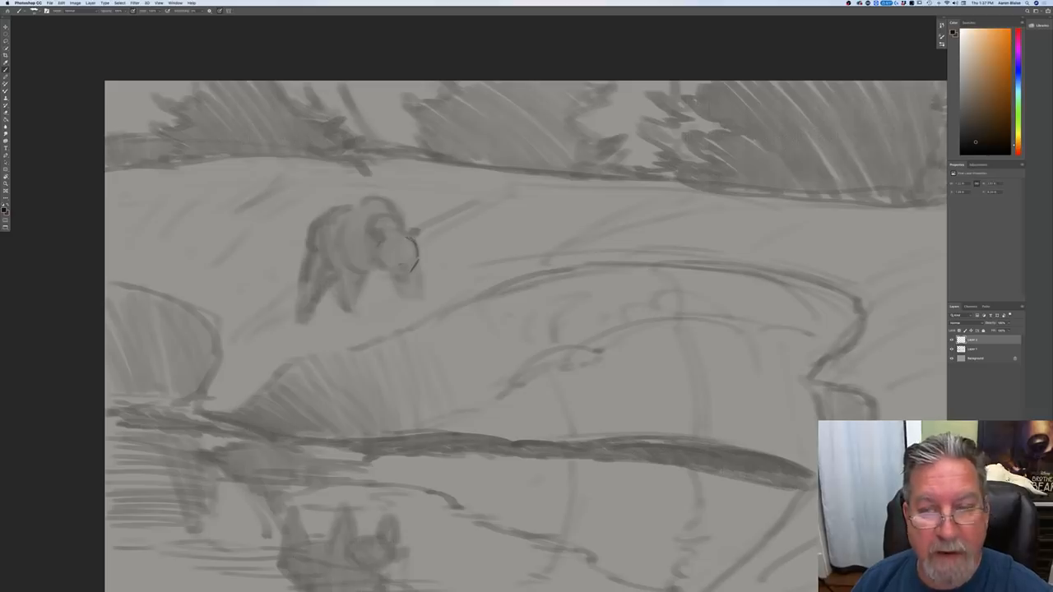
left_click_drag(413, 239, 415, 229)
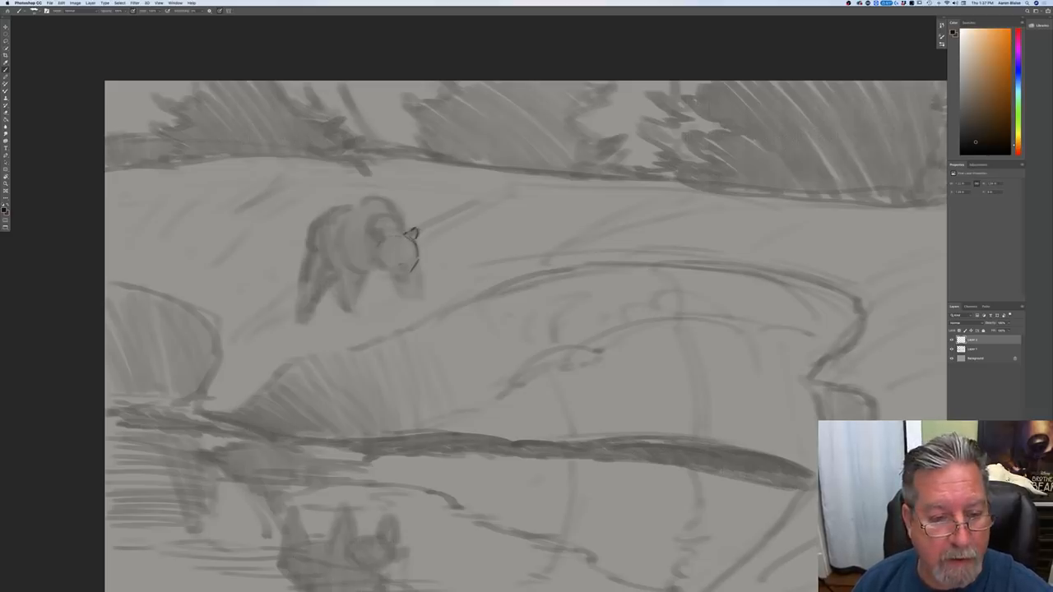
left_click_drag(372, 235, 376, 245)
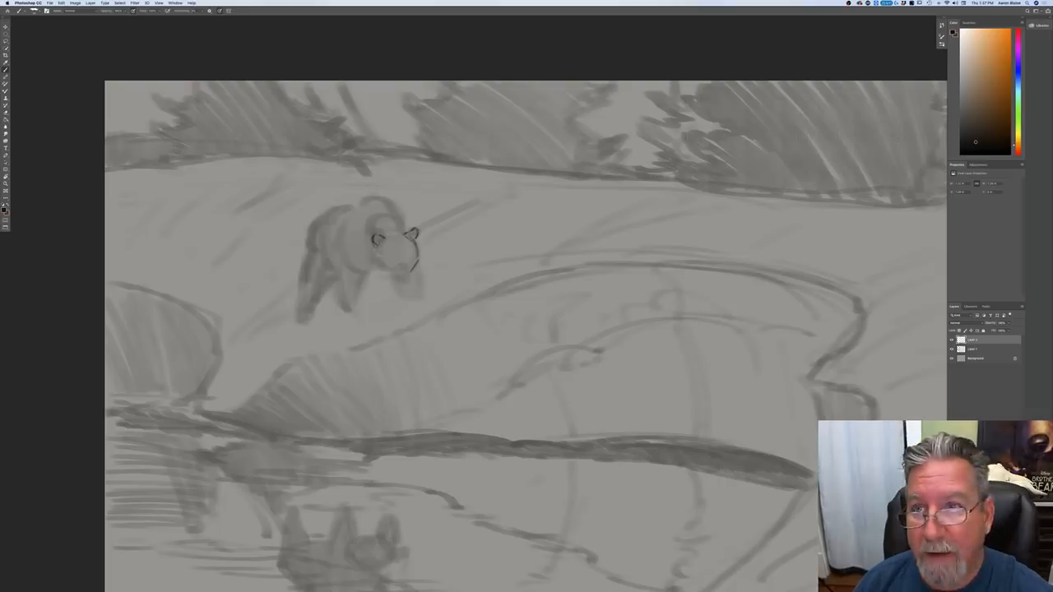
left_click_drag(375, 243, 385, 250)
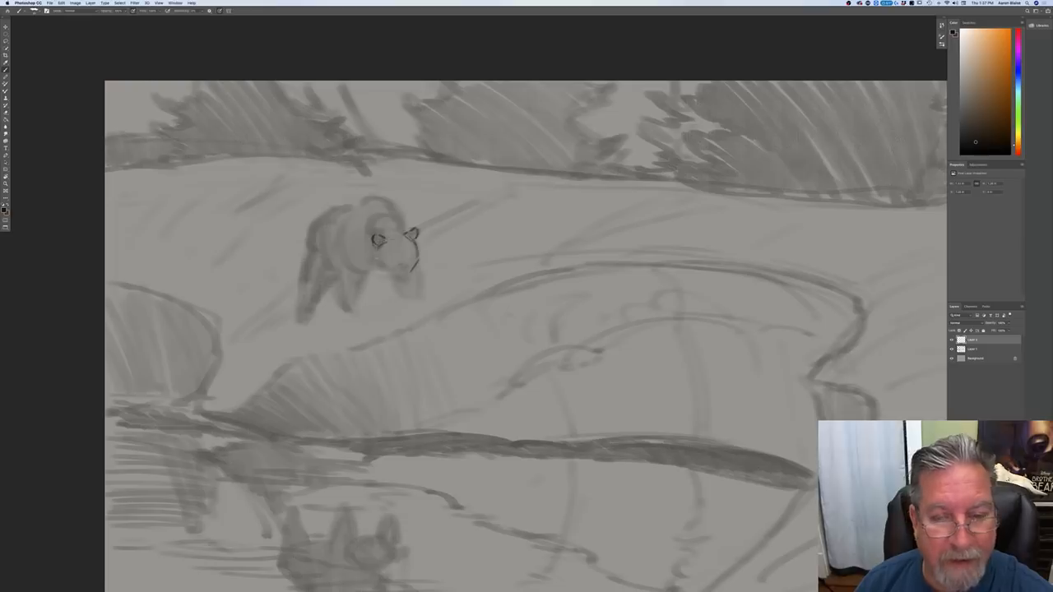
Step: Draw the bear's cheek, muzzle and nose, and fill the ears with dark tone
left_click_drag(376, 247, 378, 266)
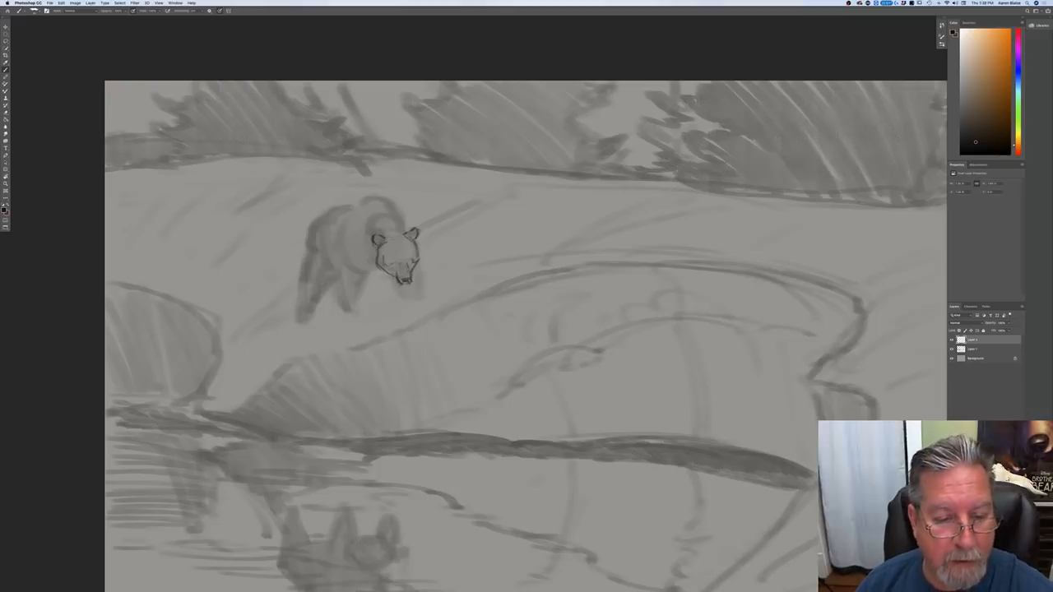
left_click_drag(394, 263, 389, 274)
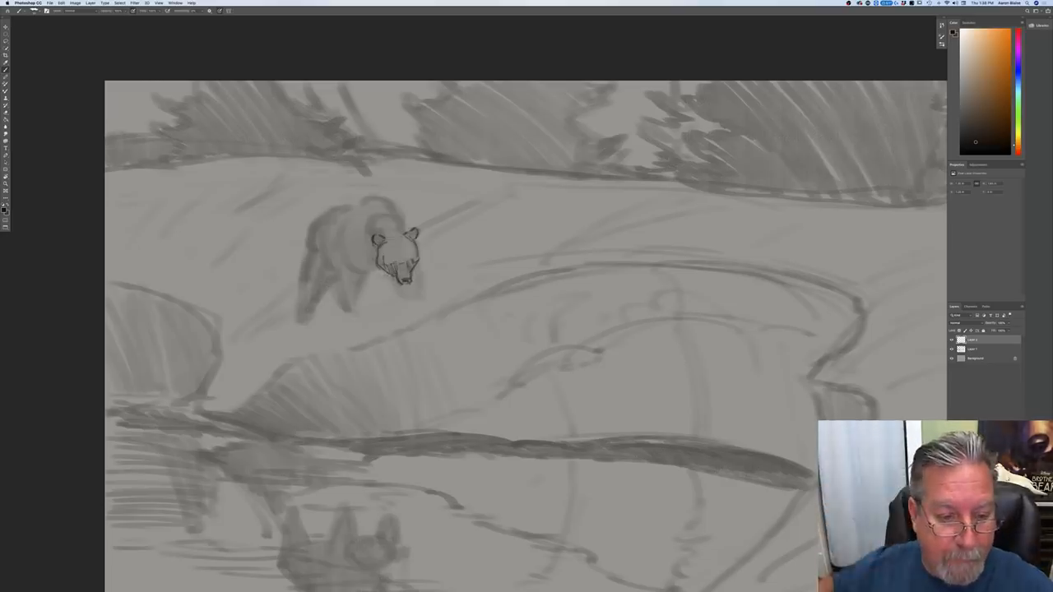
mouse_move(379, 270)
left_mouse_down()
mouse_move(418, 263)
mouse_move(418, 231)
mouse_move(380, 236)
left_mouse_up()
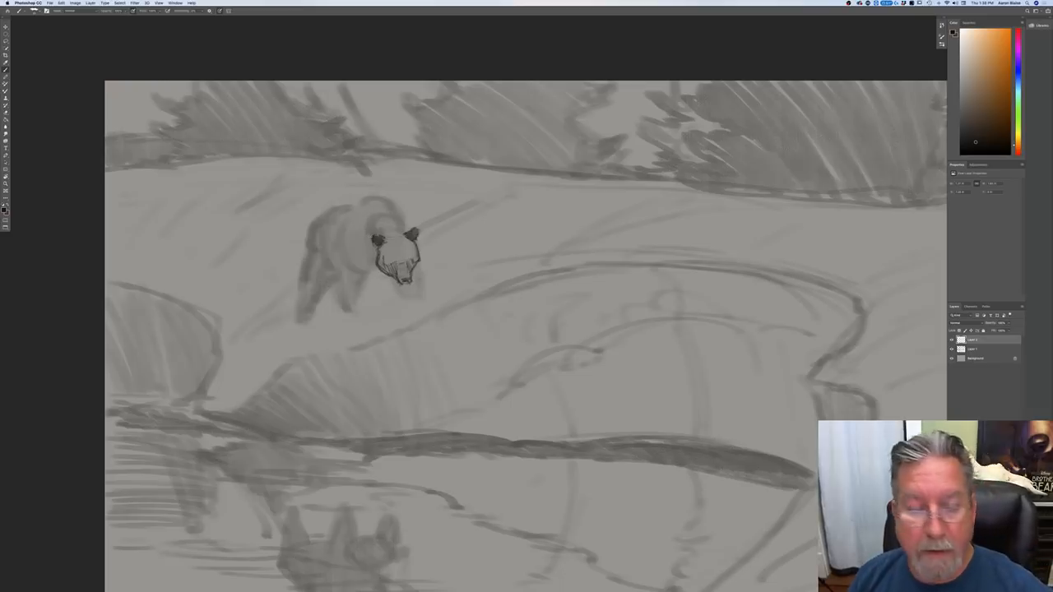
Step: Draw the bear's forward-reaching front leg with its toes, and outline the crown of the head and the neck fur
mouse_move(421, 271)
left_mouse_down()
mouse_move(429, 294)
mouse_move(410, 299)
left_mouse_up()
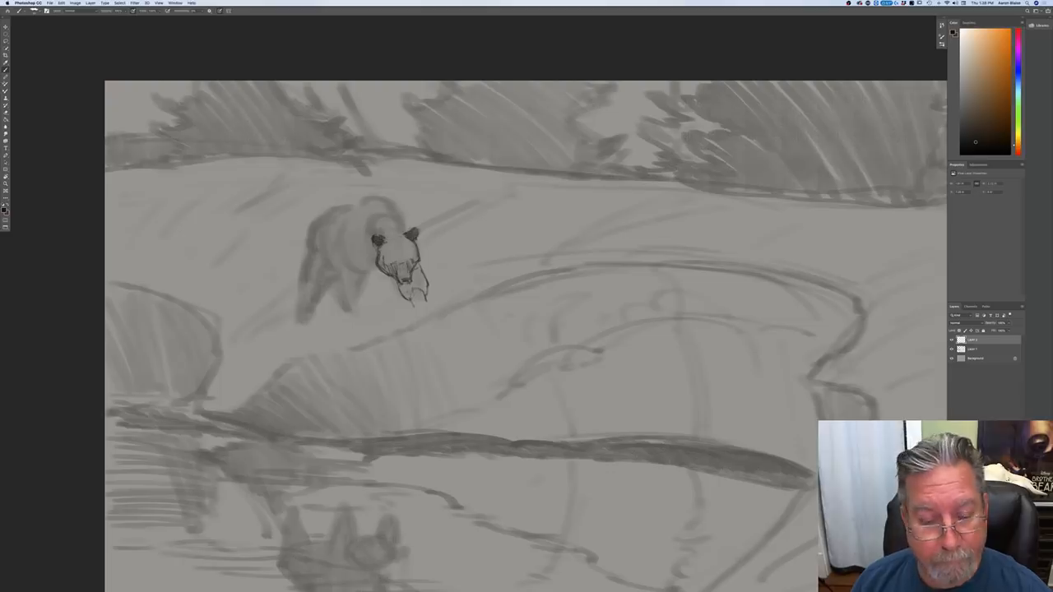
left_click_drag(414, 300, 428, 308)
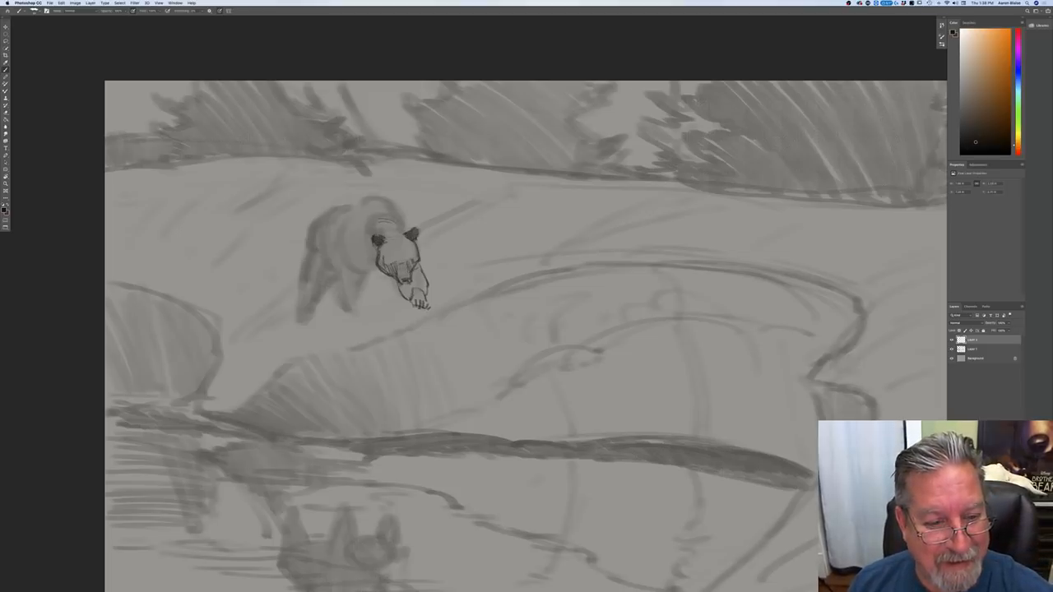
left_click_drag(396, 219, 406, 231)
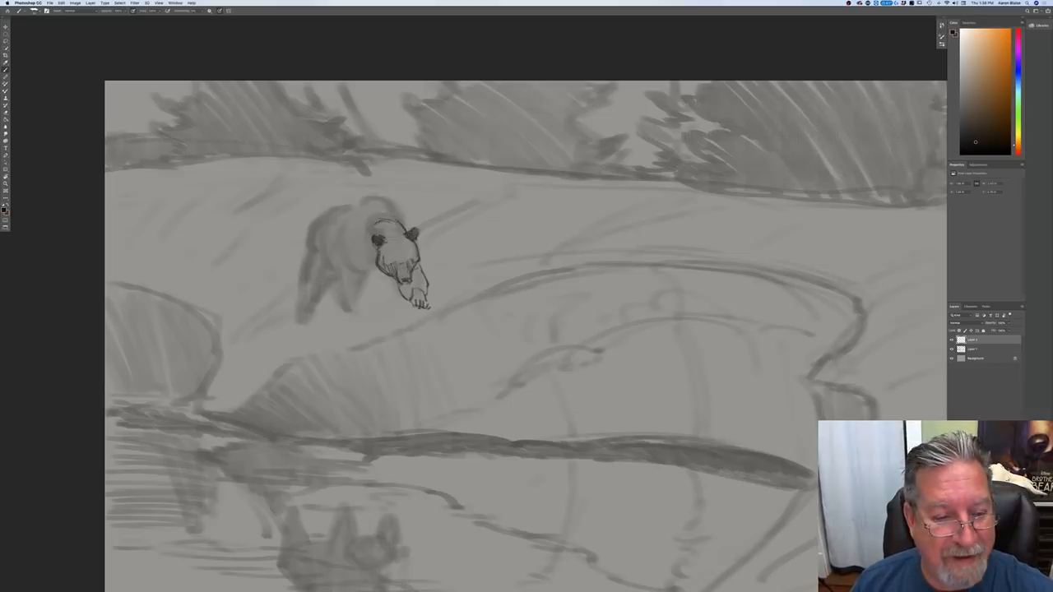
left_click_drag(367, 241, 378, 267)
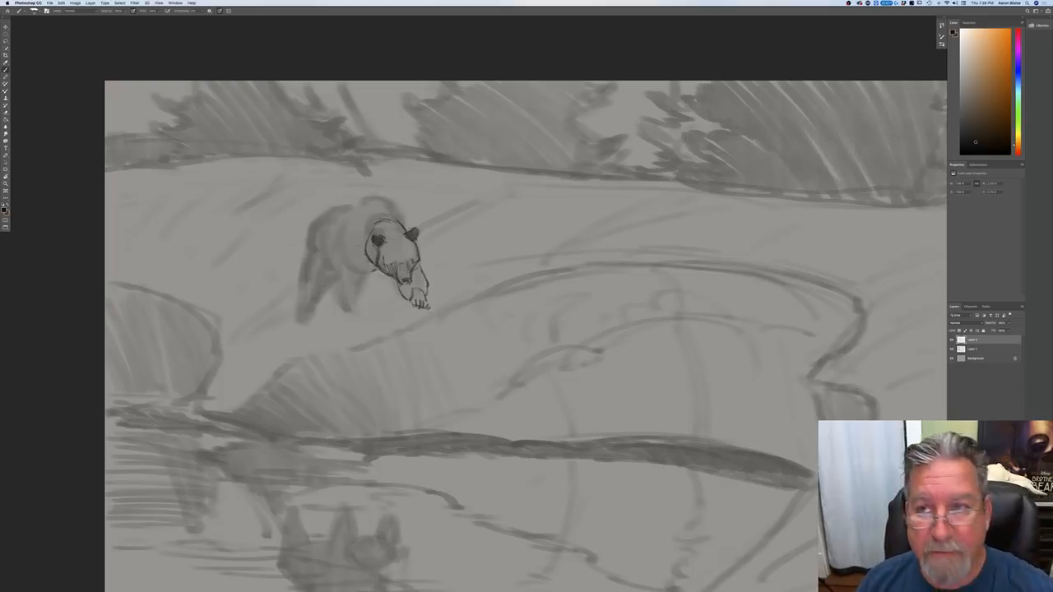
Step: Outline the bear's shoulder hump and chest, adding fur folds under the neck and the planted front leg's inner edge
left_click_drag(367, 274, 359, 302)
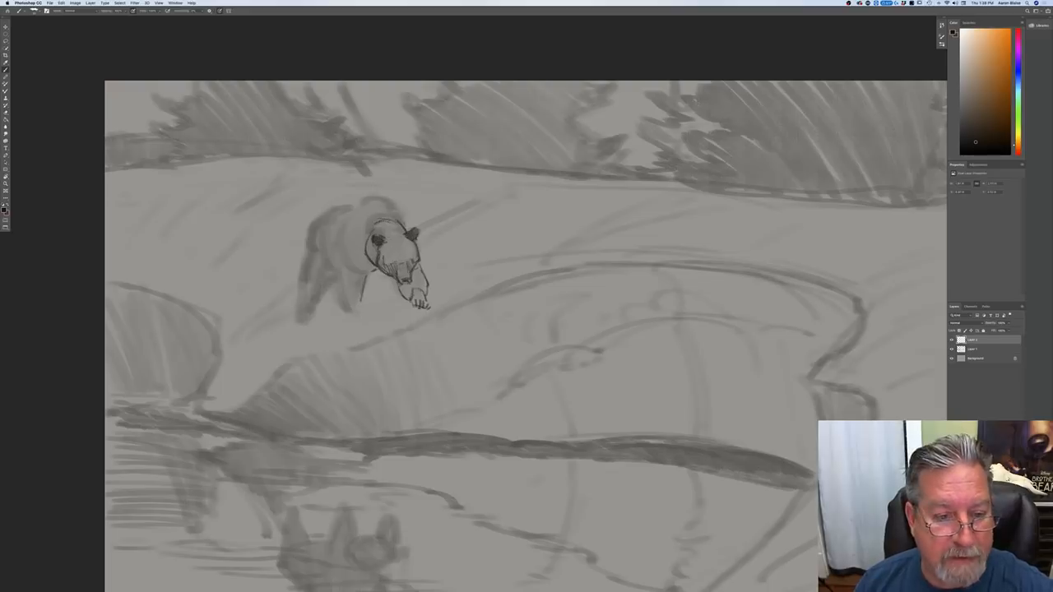
mouse_move(386, 201)
left_mouse_down()
mouse_move(401, 216)
mouse_move(382, 196)
left_mouse_up()
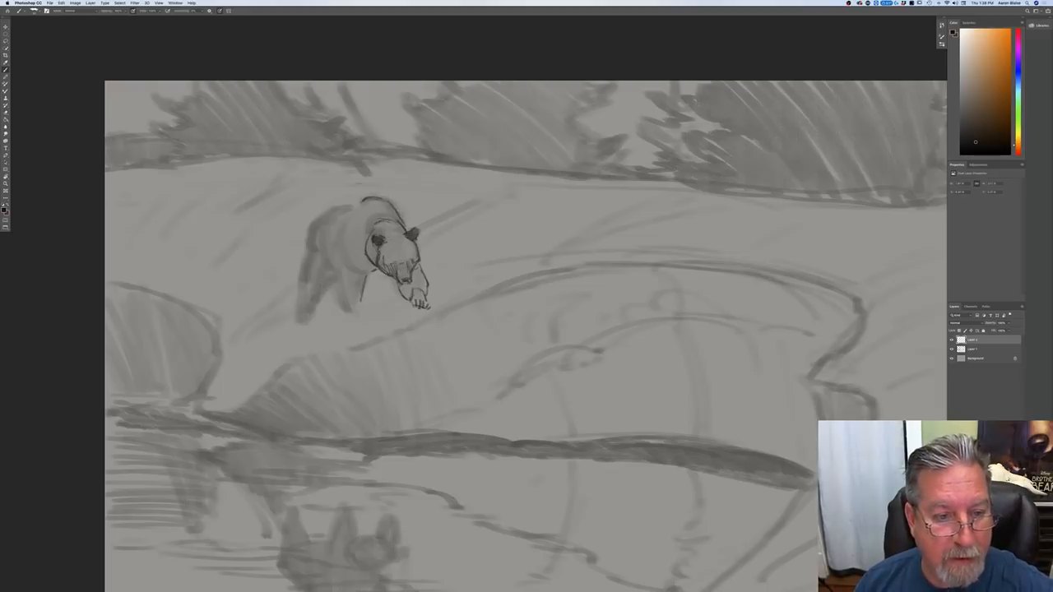
left_click_drag(362, 201, 341, 227)
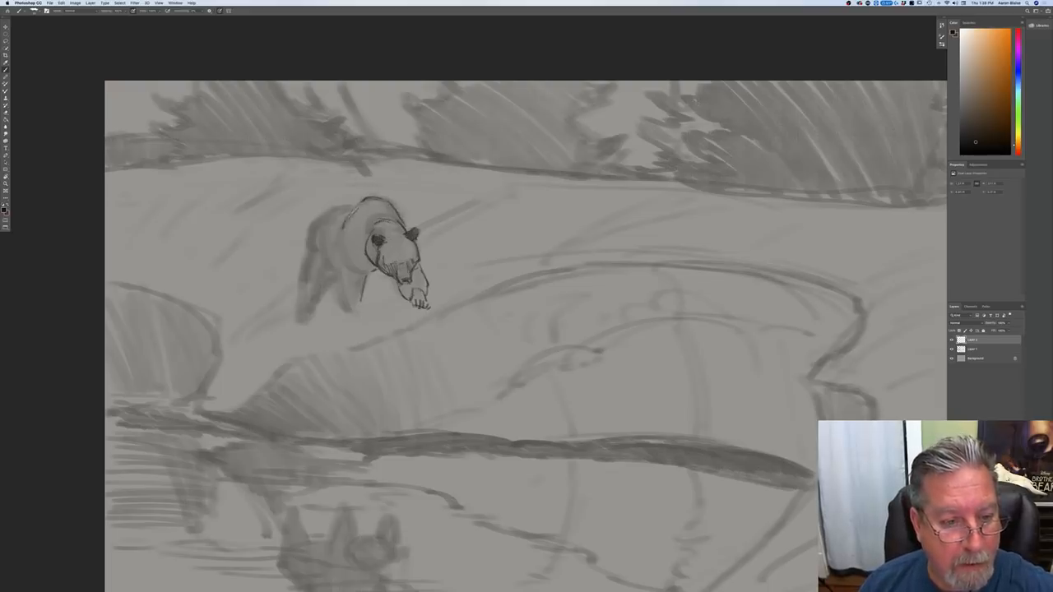
left_click_drag(341, 230, 344, 262)
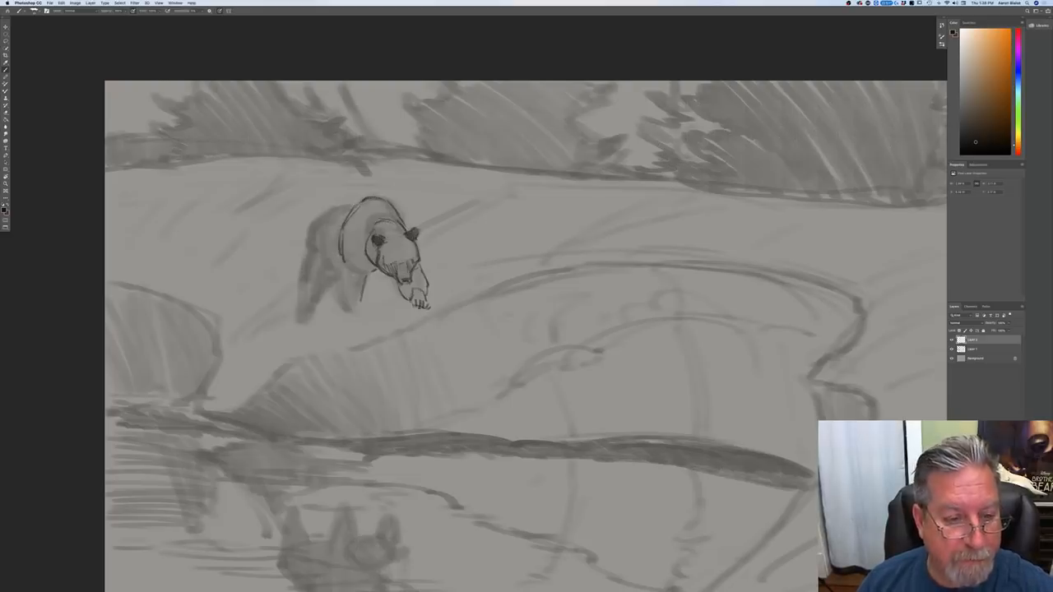
left_click_drag(356, 254, 371, 266)
left_click_drag(357, 261, 369, 269)
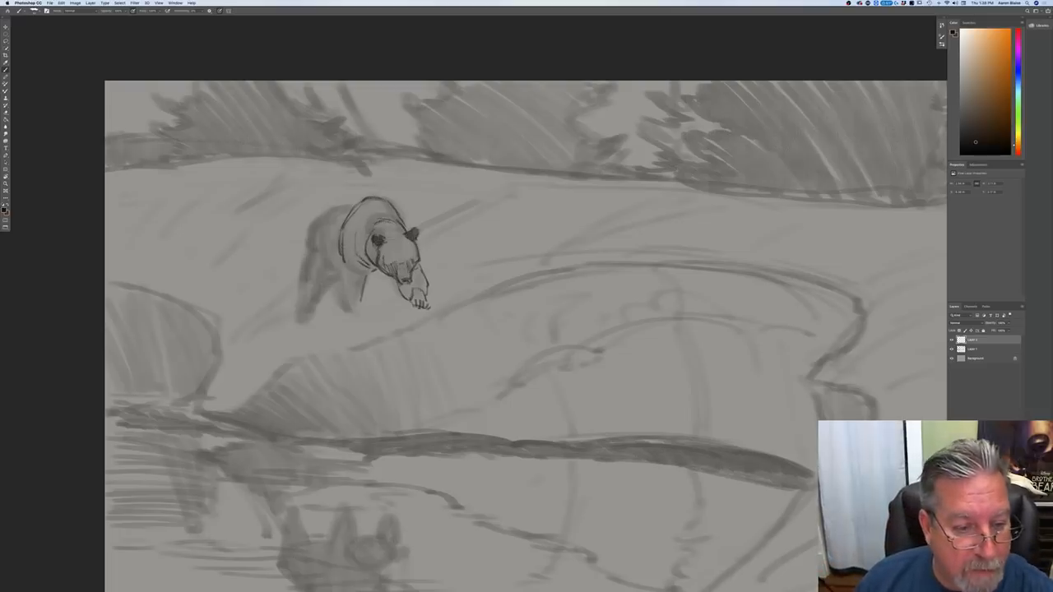
Step: Finish the outline of the planted front leg and paw, and start the back and belly contour behind the shoulder
left_click_drag(338, 282, 348, 308)
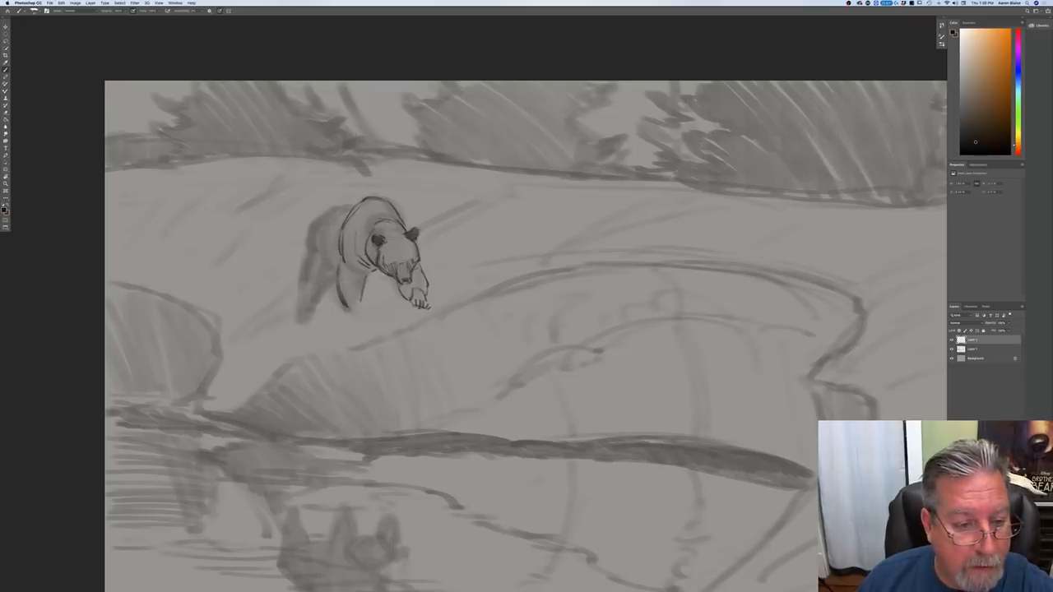
mouse_move(338, 263)
left_mouse_down()
mouse_move(348, 310)
mouse_move(363, 309)
left_mouse_up()
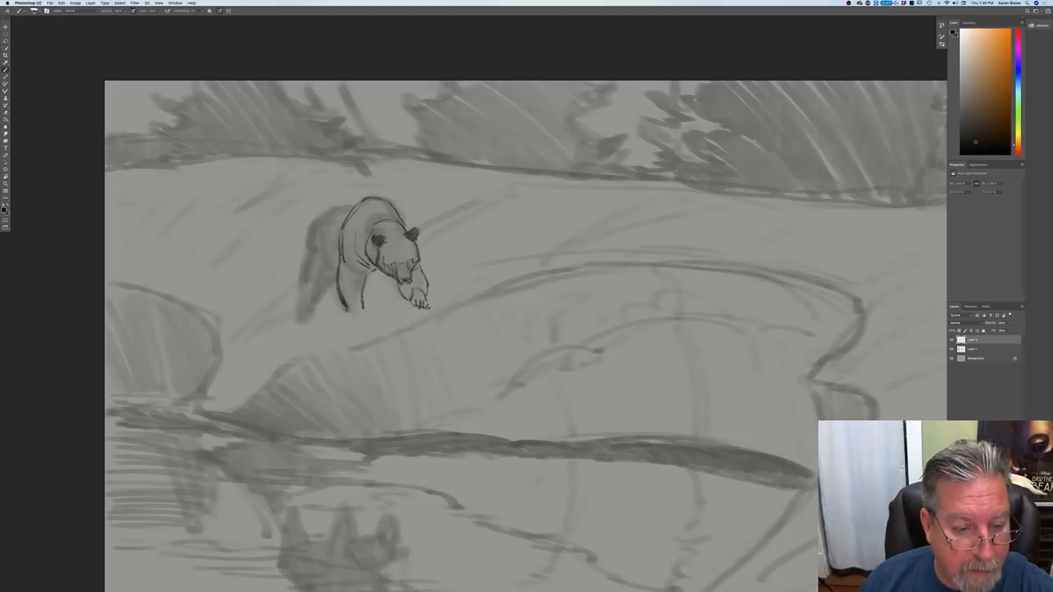
left_click_drag(349, 312, 362, 314)
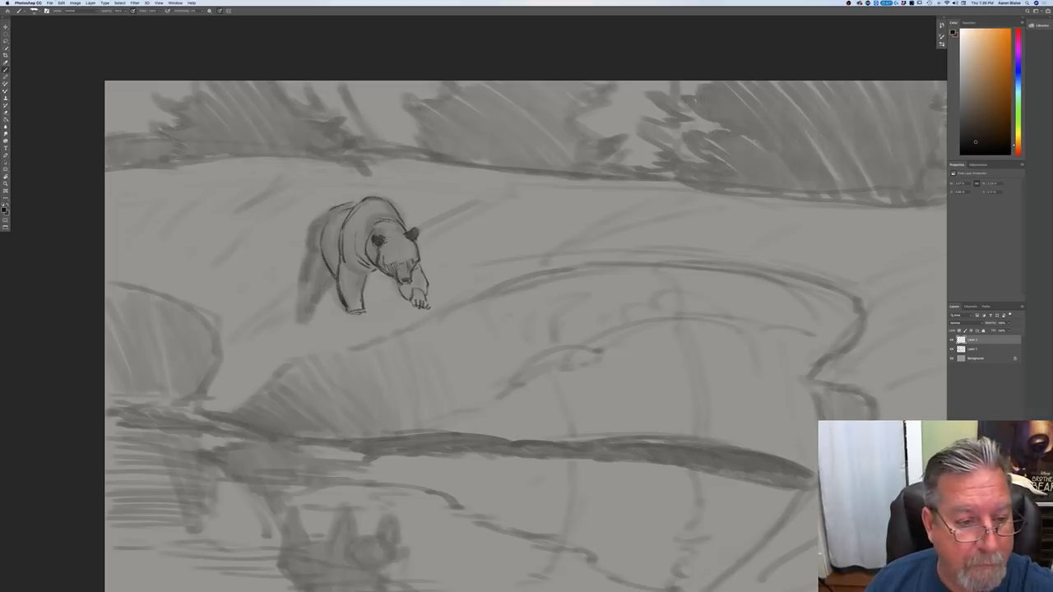
Step: Outline the bear's rump and hind leg, and hatch shading over the face, legs and body
left_click_drag(318, 218, 312, 241)
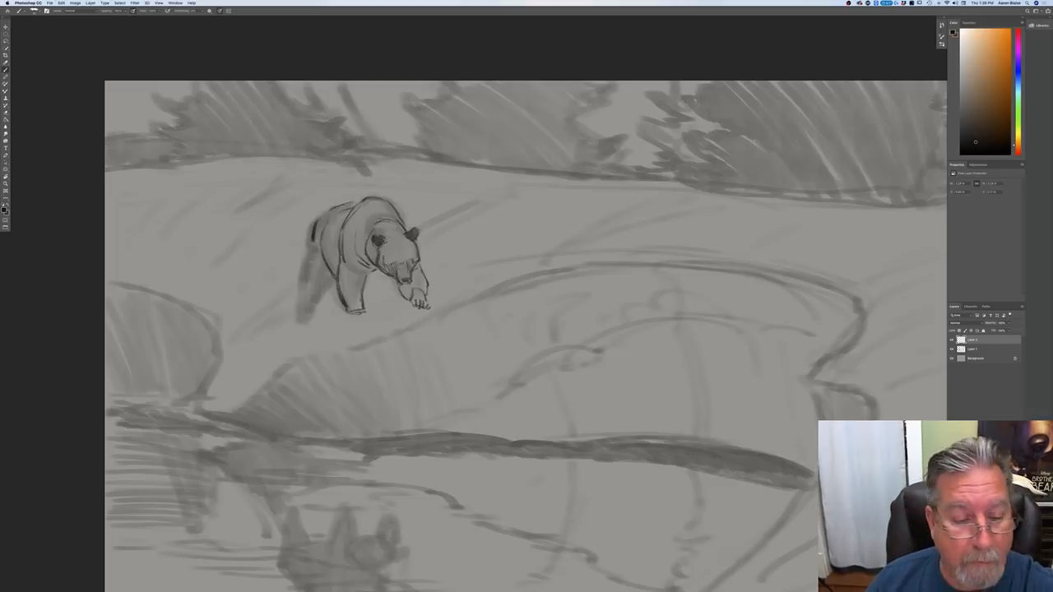
mouse_move(308, 253)
left_mouse_down()
mouse_move(301, 305)
mouse_move(315, 312)
left_mouse_up()
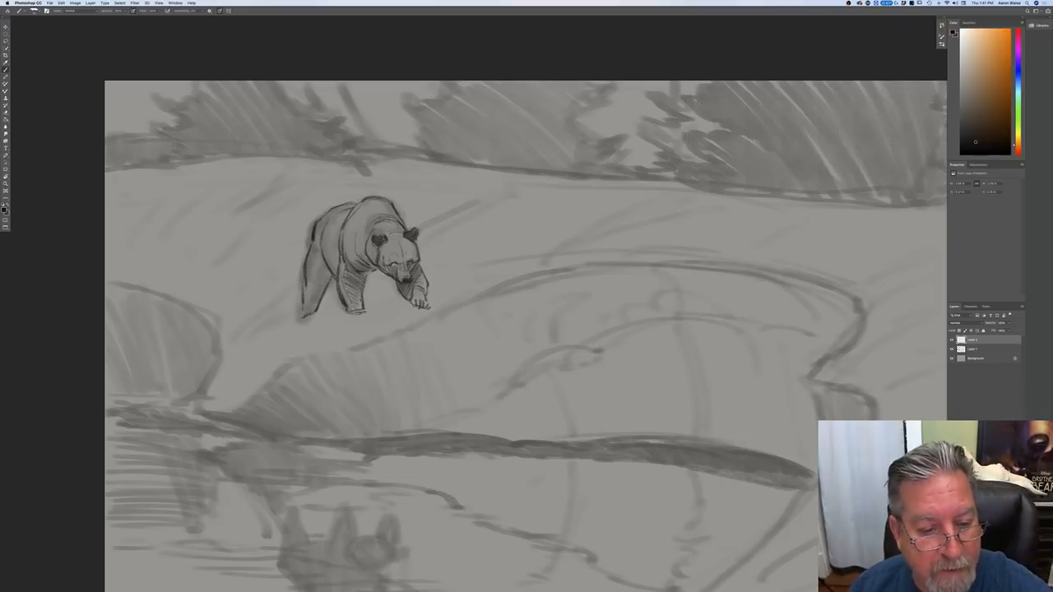
left_click_drag(389, 264, 397, 268)
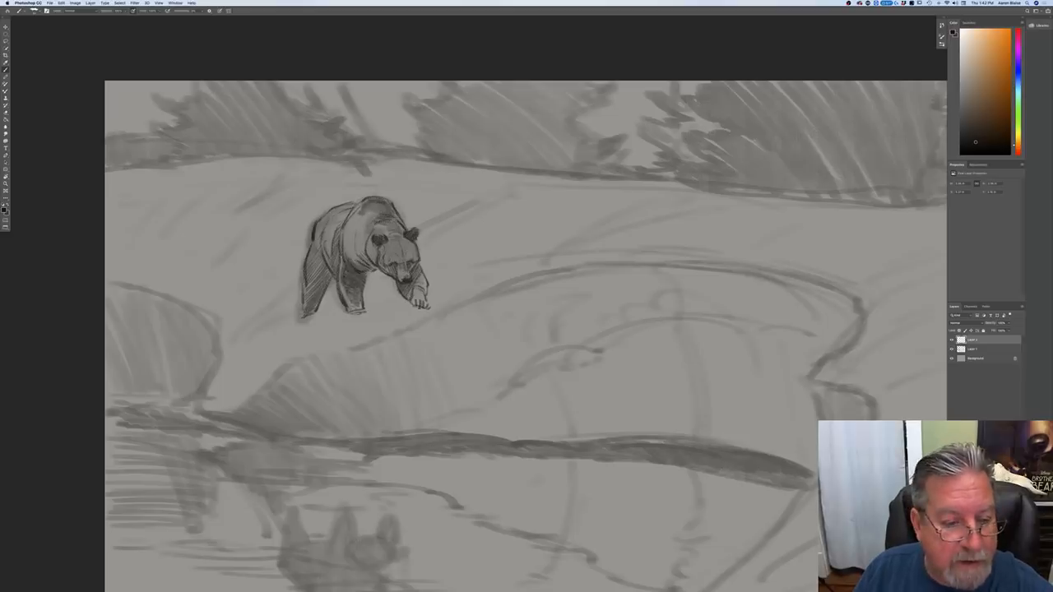
Step: Darken the planted front leg down to the paw and add tone over the bear's shoulder
left_click_drag(361, 295, 351, 307)
left_click_drag(364, 304, 342, 309)
mouse_move(358, 303)
left_mouse_down()
mouse_move(343, 311)
mouse_move(353, 311)
left_mouse_up()
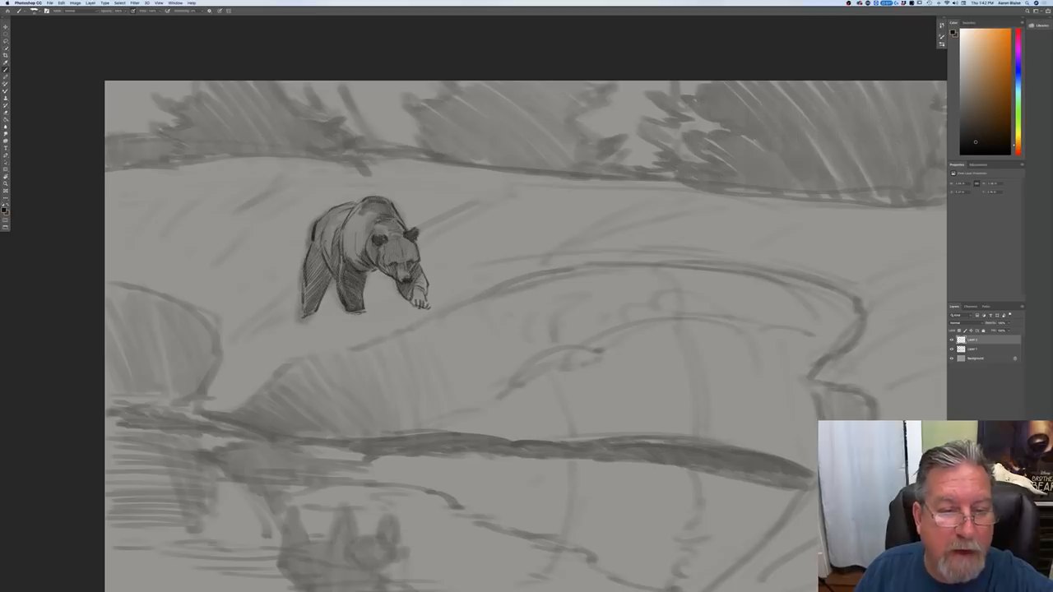
left_click_drag(363, 210, 346, 260)
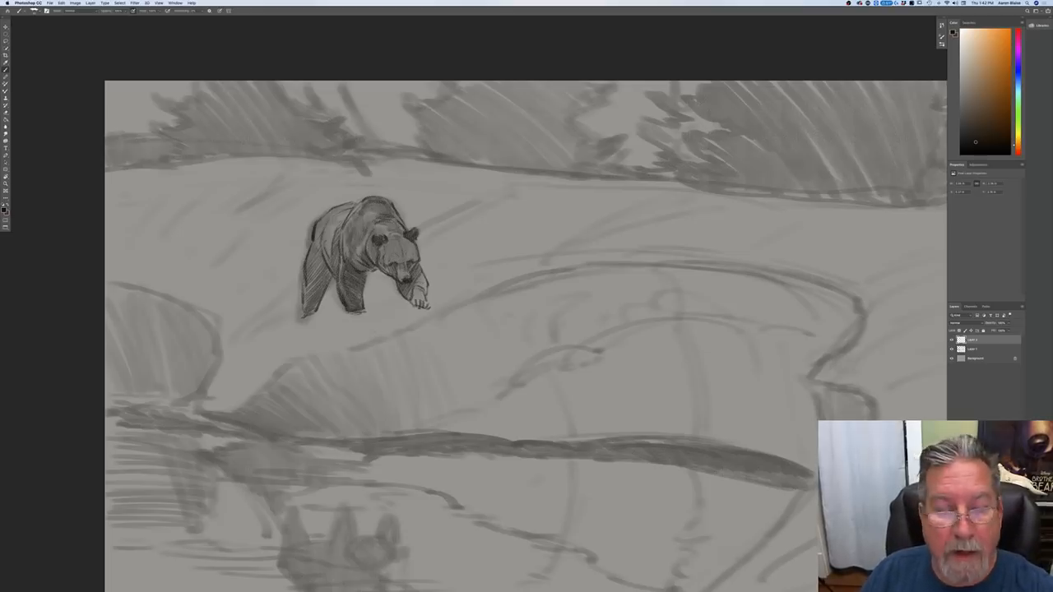
Step: Deepen the shading on the bear's flank and hind leg, and darken the hind paw
left_click_drag(323, 221, 313, 301)
left_click_drag(314, 261, 308, 305)
left_click_drag(330, 270, 318, 310)
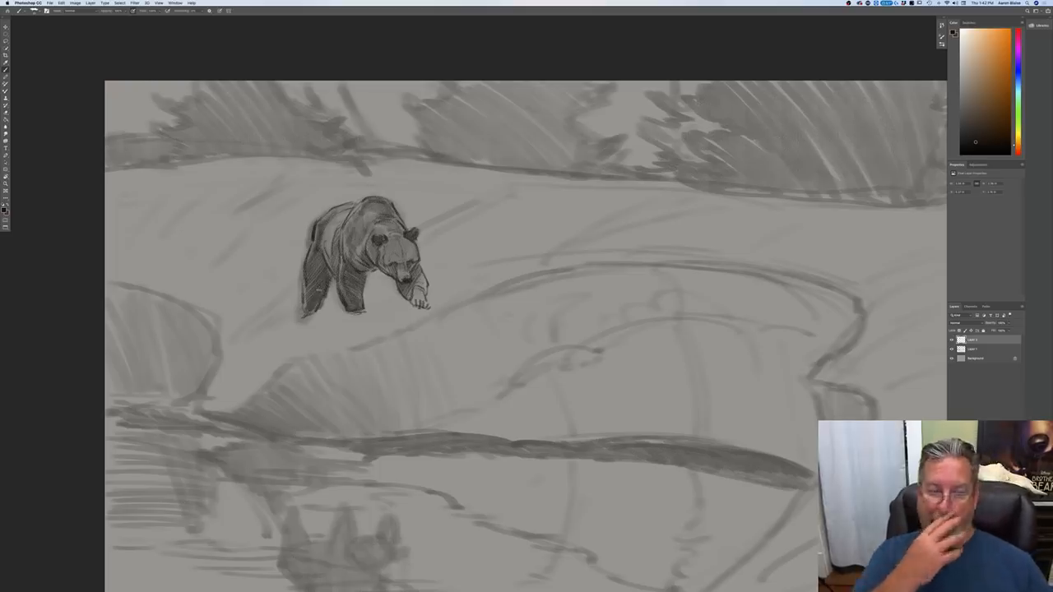
left_click_drag(318, 310, 310, 315)
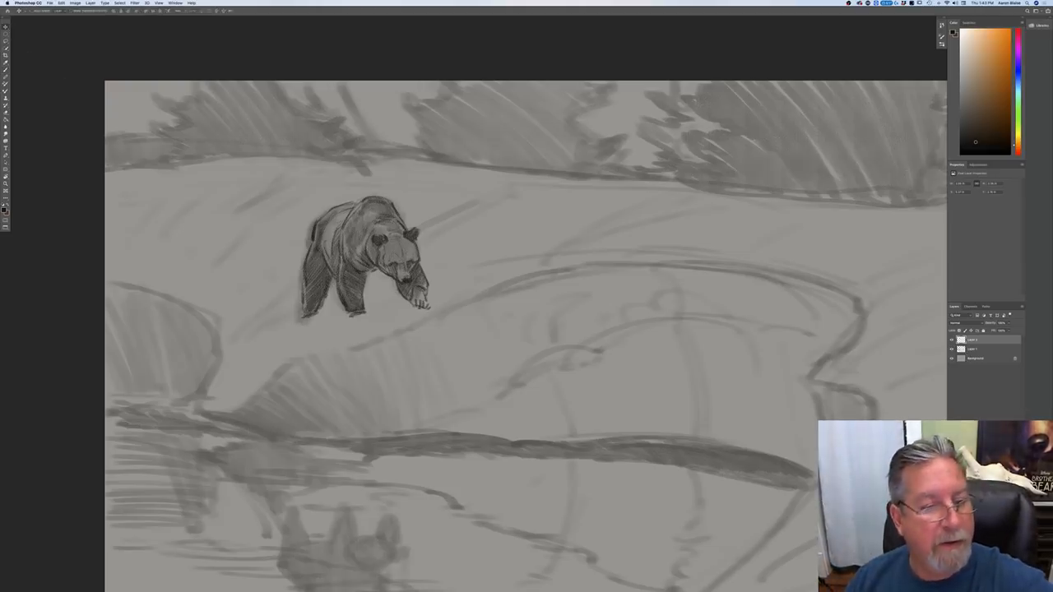
Step: Move the detailed bear up and slightly left, and rotate it slightly counterclockwise with Free Transform
left_click_drag(313, 320, 314, 301)
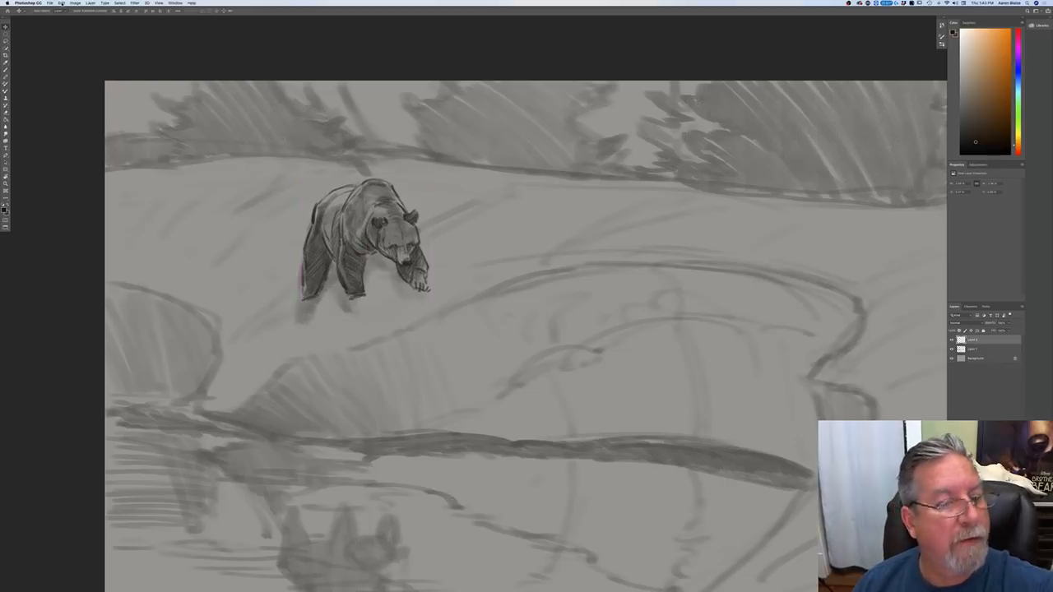
left_click(61, 4)
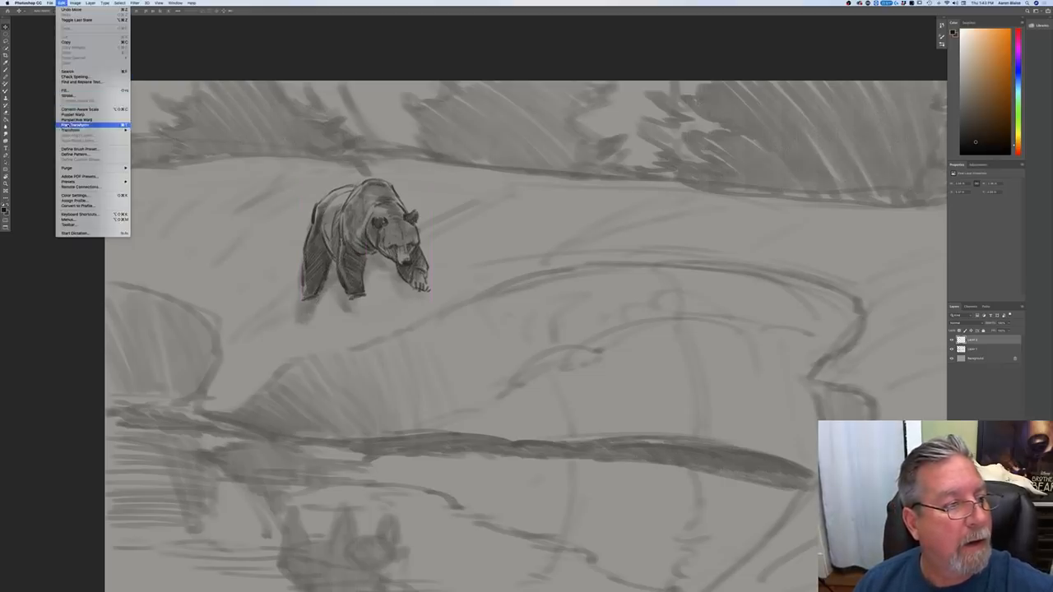
left_click(78, 122)
left_click_drag(296, 303, 301, 303)
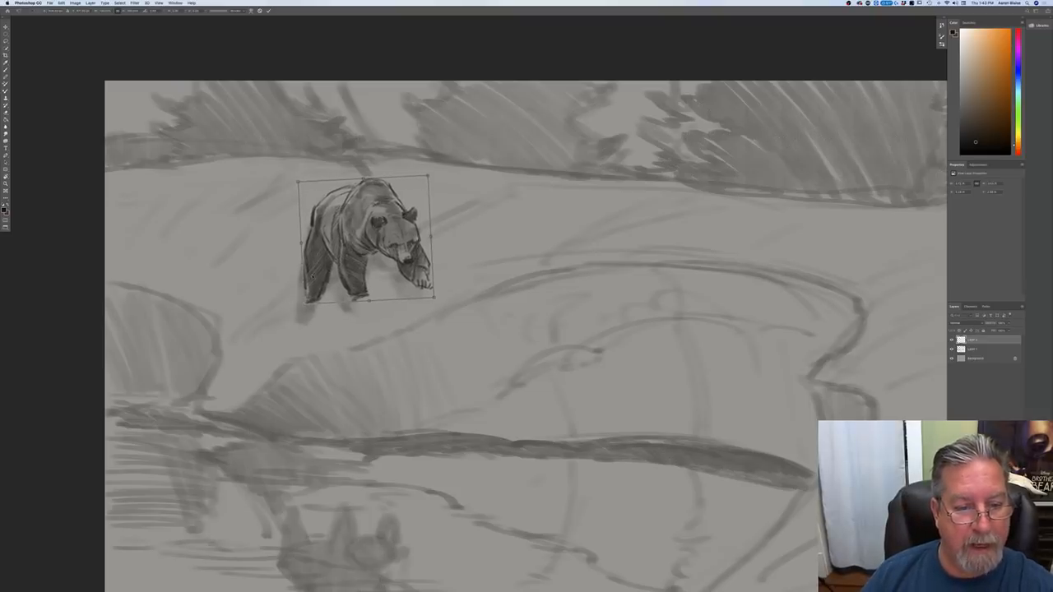
left_click_drag(313, 274, 300, 268)
key("Return")
Step: Select the area around the rough bear on the sketch layer and move it up and left beneath the detailed bear
left_click(973, 350)
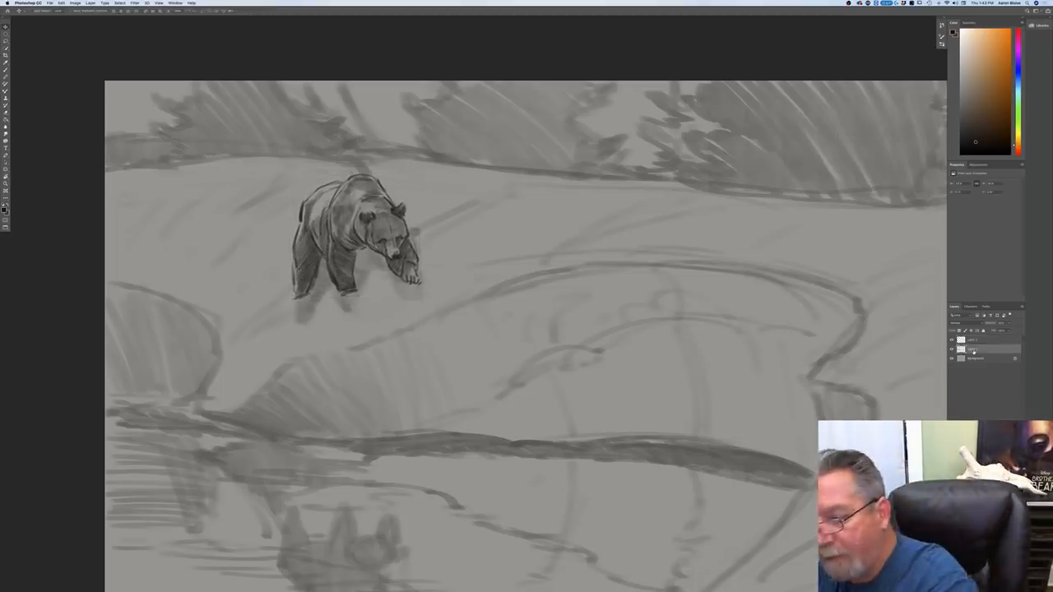
key("b")
mouse_move(269, 250)
left_mouse_down()
mouse_move(292, 183)
mouse_move(358, 167)
mouse_move(410, 183)
mouse_move(458, 251)
mouse_move(403, 325)
mouse_move(292, 331)
mouse_move(270, 251)
left_mouse_up()
key("v")
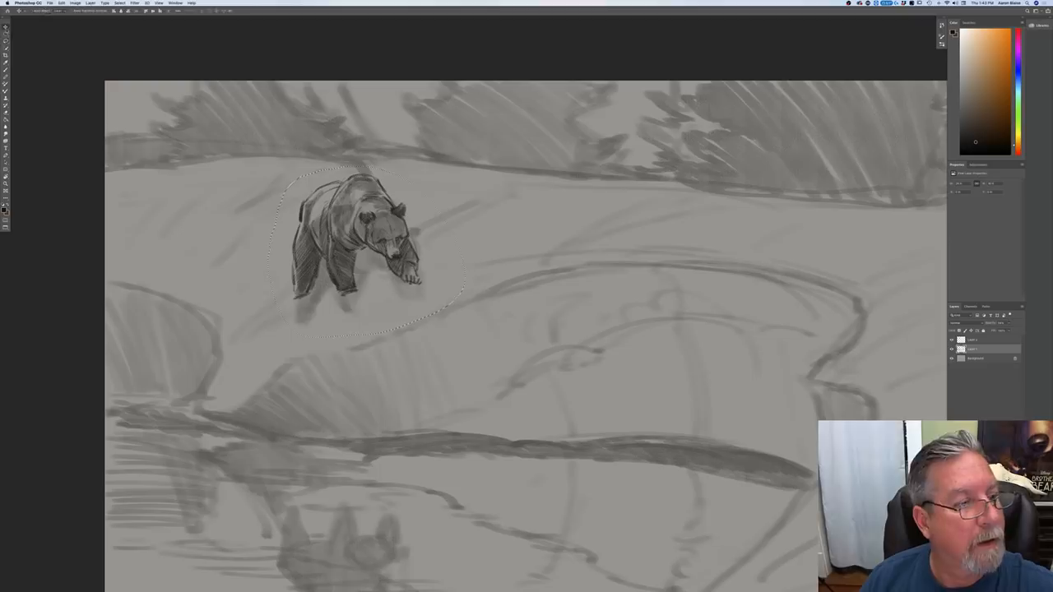
left_click_drag(305, 313, 294, 292)
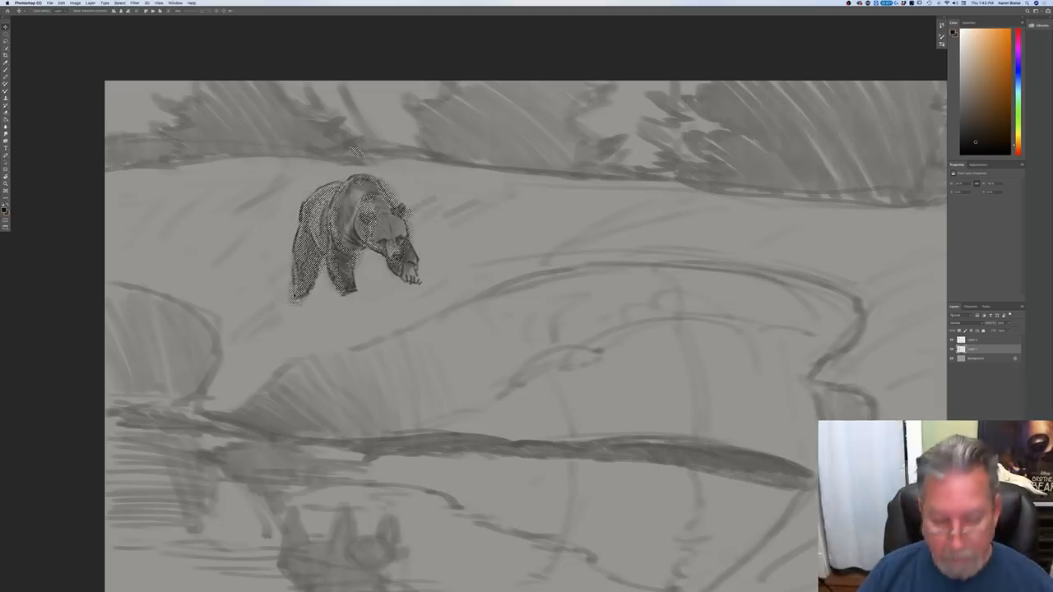
Step: Clear the selection around the rough bear on the sketch layer
left_click(119, 3)
left_click(121, 18)
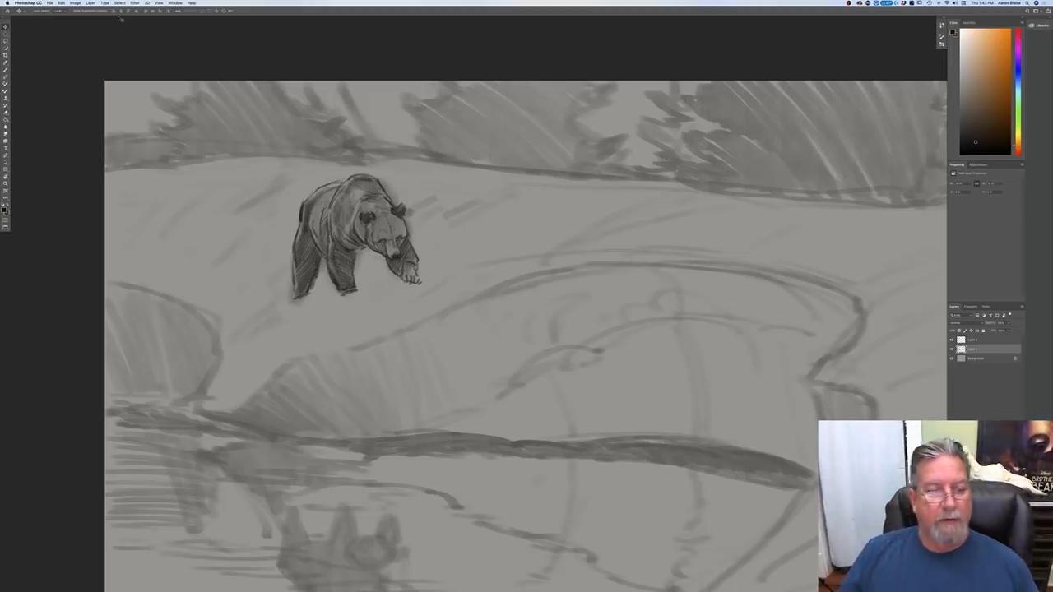
key("super+minus")
key("super+minus")
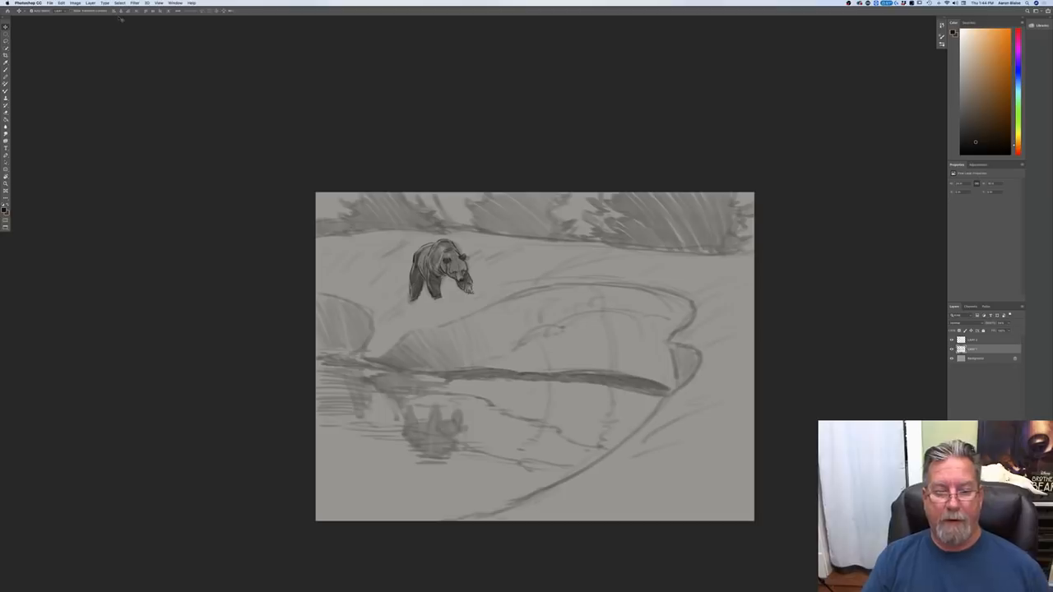
key("super+plus")
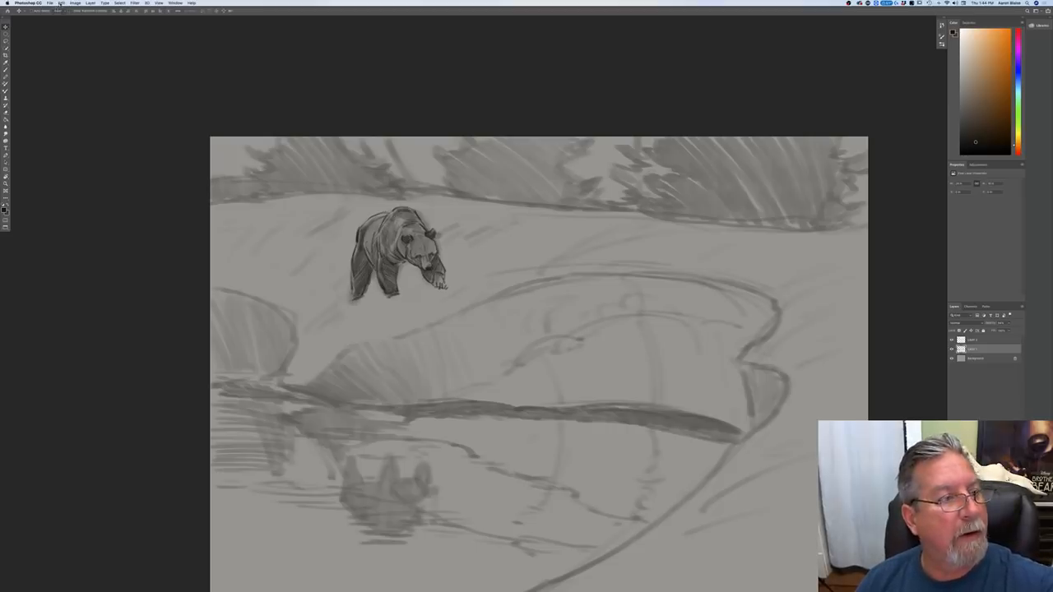
left_click(59, 5)
left_click(82, 127)
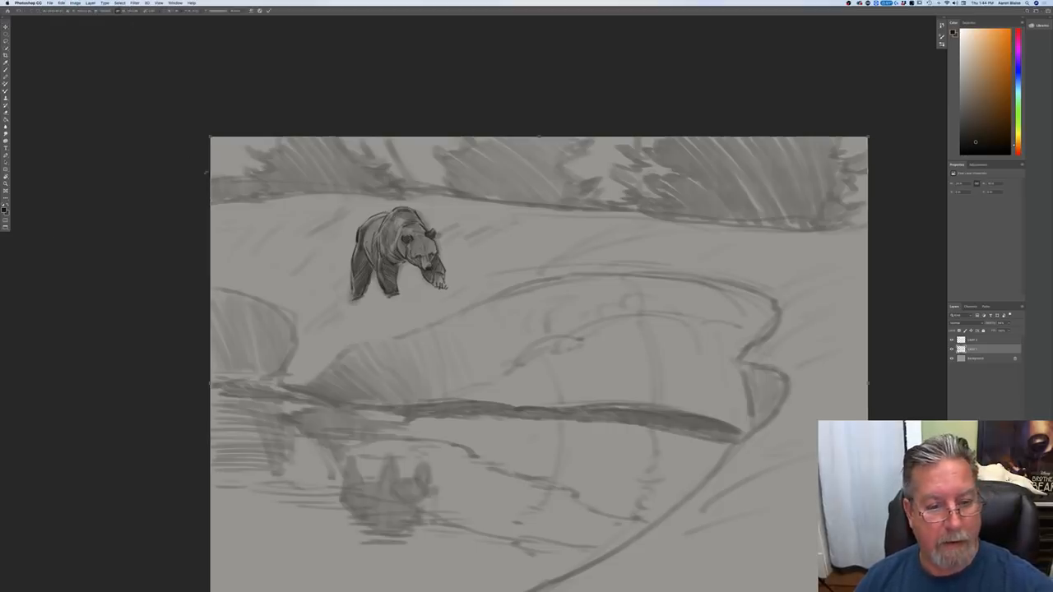
key("Escape")
Step: On the detailed bear layer, enlarge the bear slightly and shift it a little right with Free Transform
left_click(974, 340)
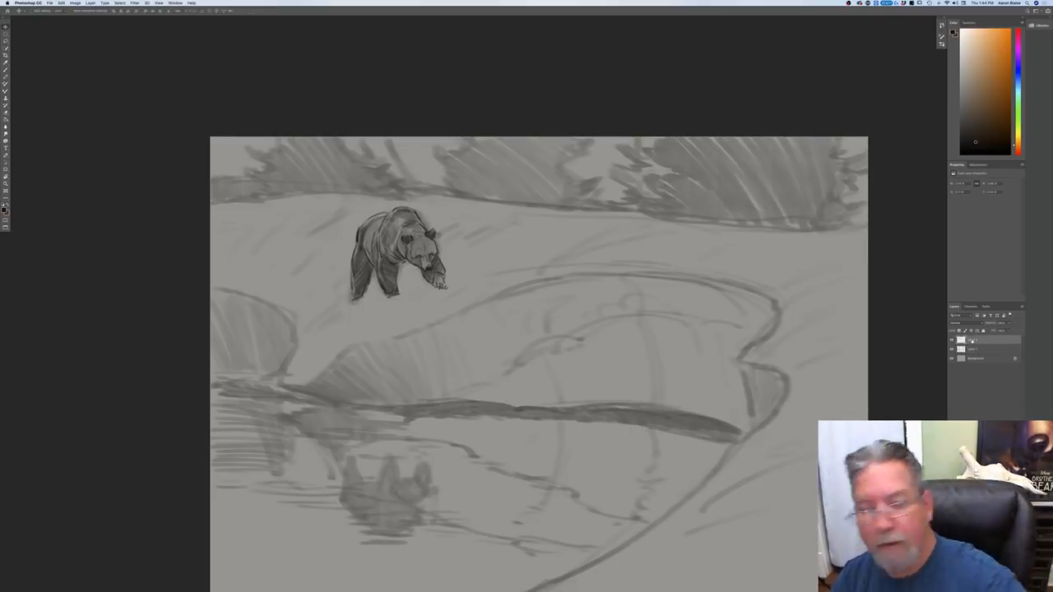
left_click(60, 3)
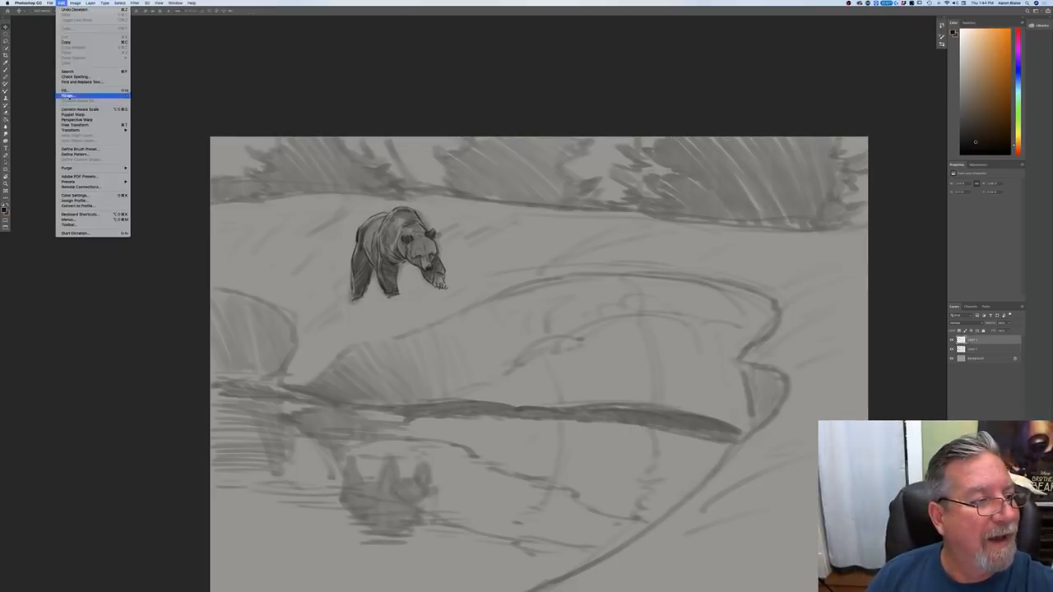
left_click(77, 124)
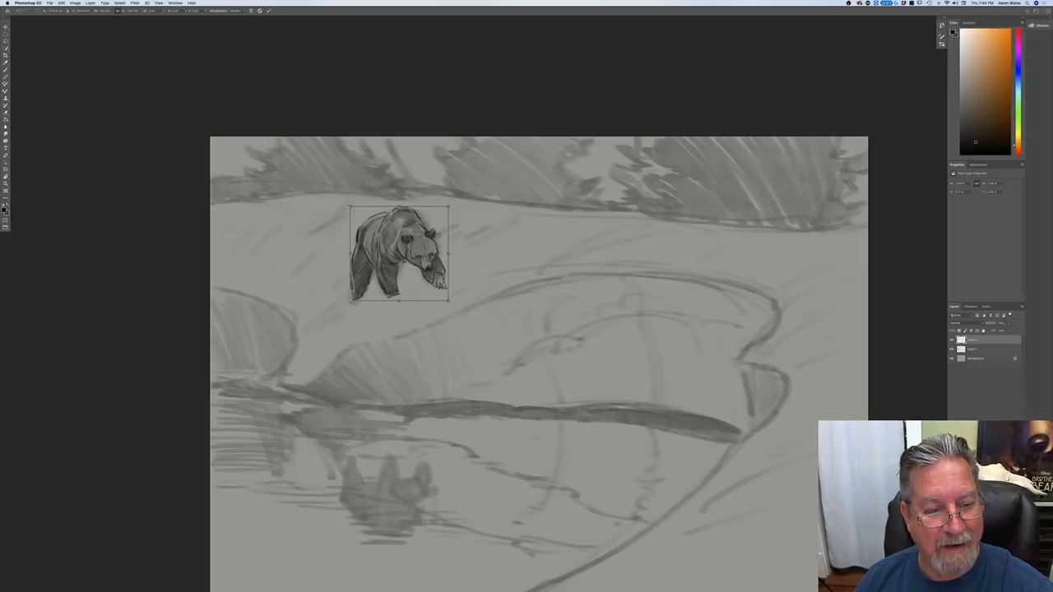
left_click_drag(350, 206, 336, 194)
left_click_drag(350, 228, 349, 252)
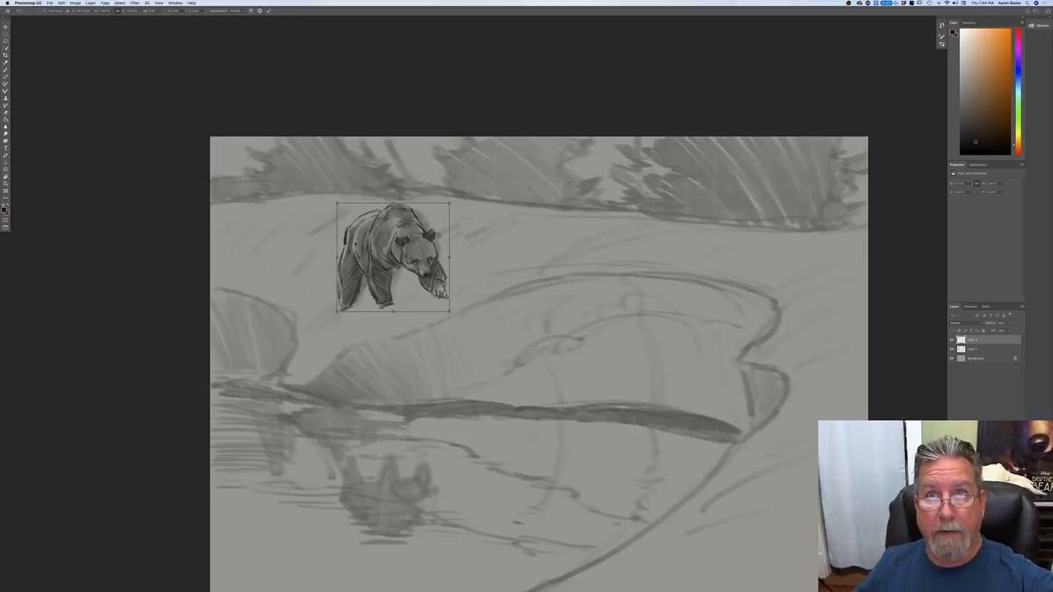
left_click_drag(360, 247, 373, 244)
left_click_drag(349, 199, 354, 203)
key("Return")
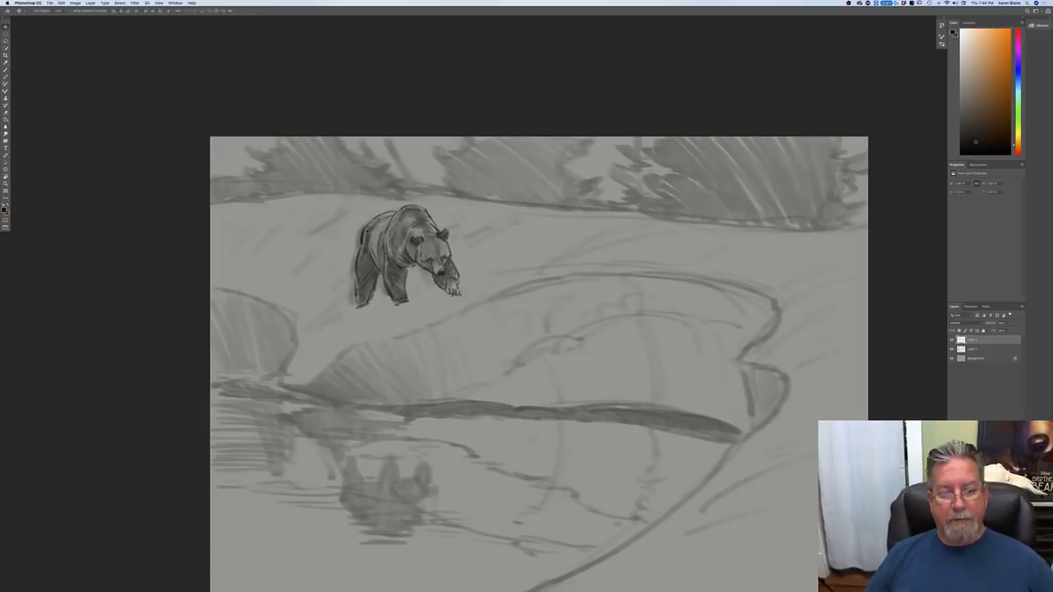
Step: Add a new empty layer and place it directly beneath the detailed bear layer
key("super+minus")
key("super+minus")
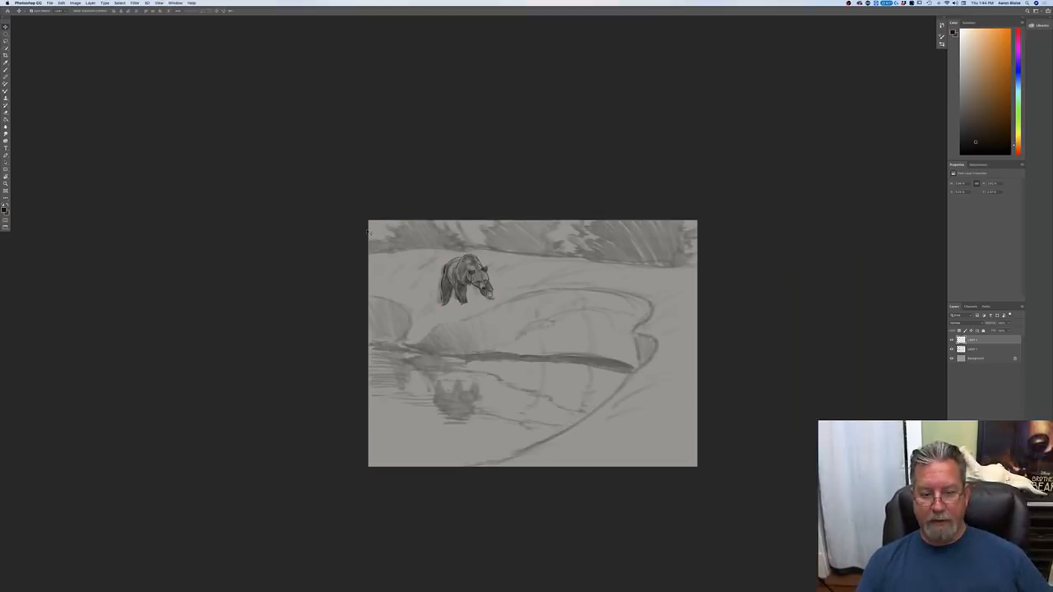
key("super+plus")
key("super+plus")
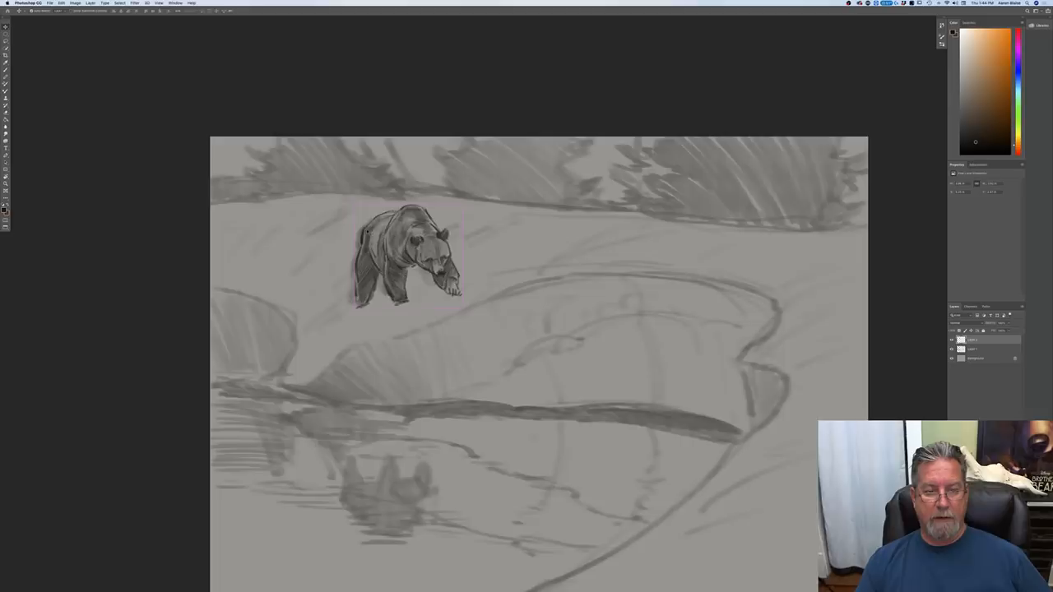
key("super+minus")
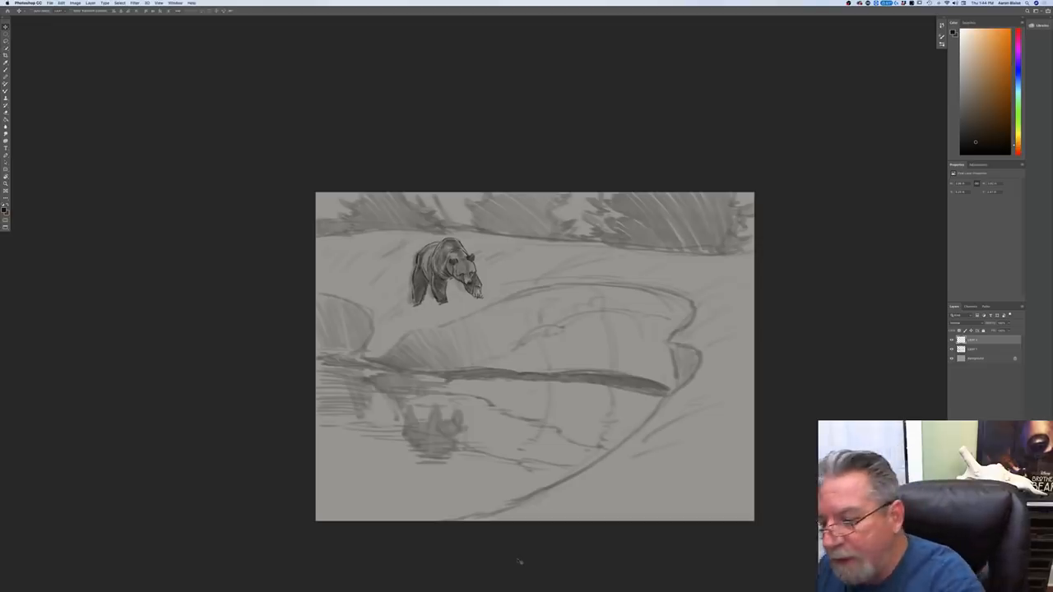
key("ctrl+alt+shift+super+n")
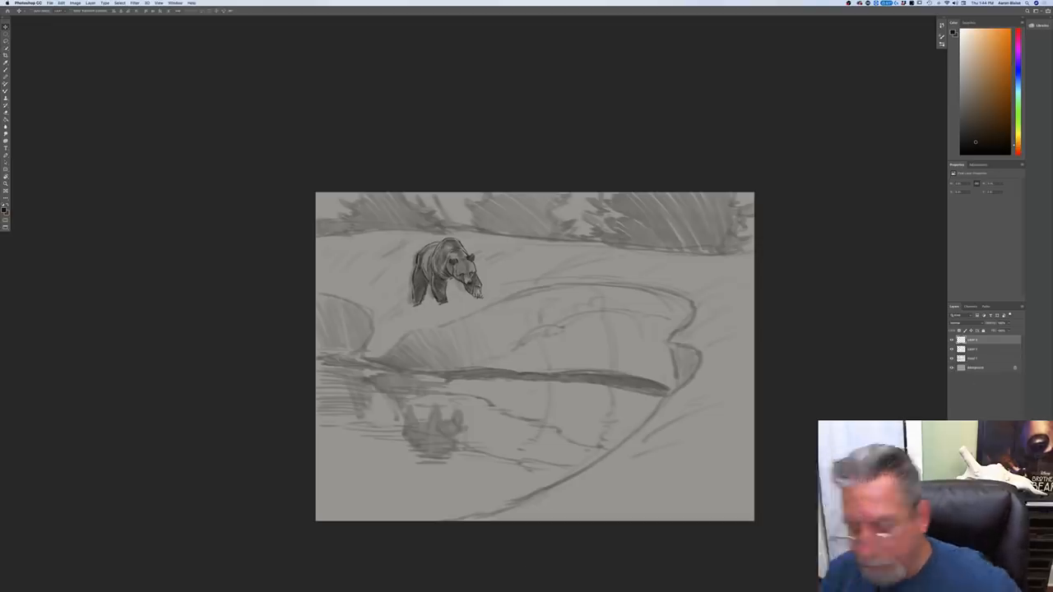
left_click_drag(971, 340, 971, 353)
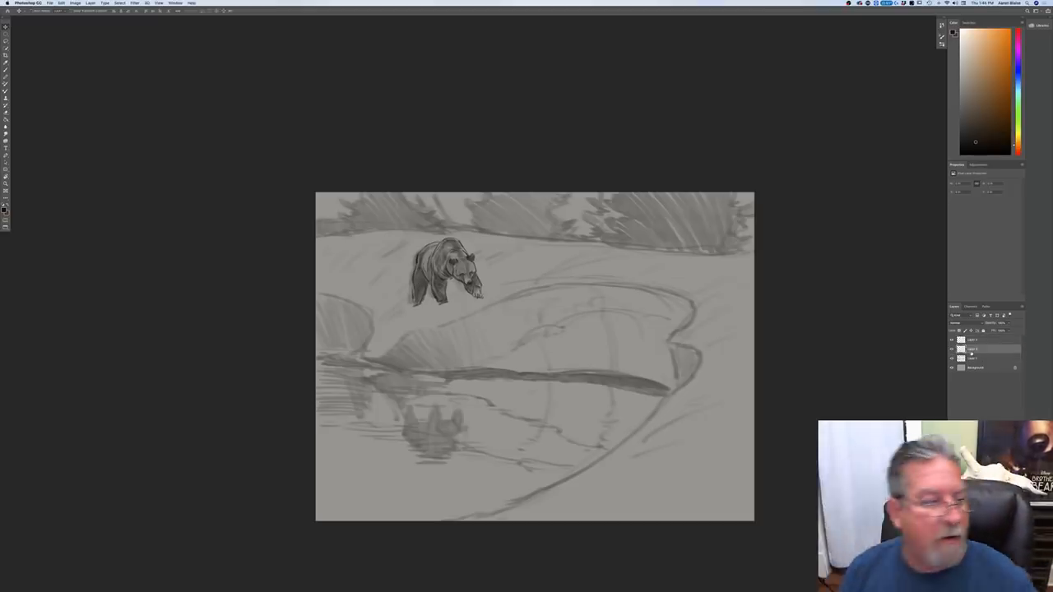
Step: Brush a thin dark outline along the riverbank's top edge and the gully line running down from the bear's hind paw
key("b")
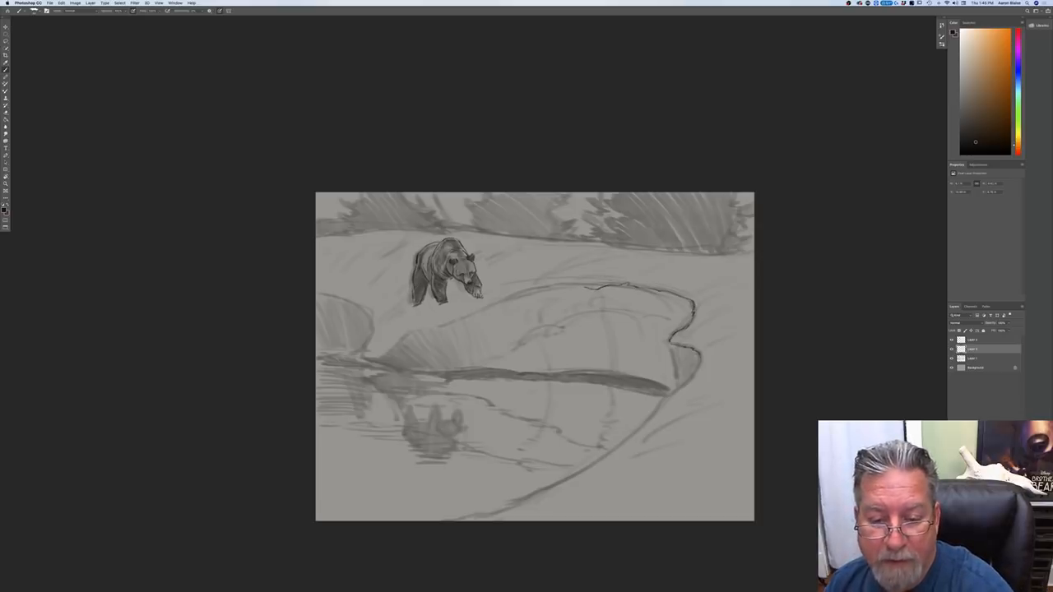
left_click_drag(566, 286, 547, 287)
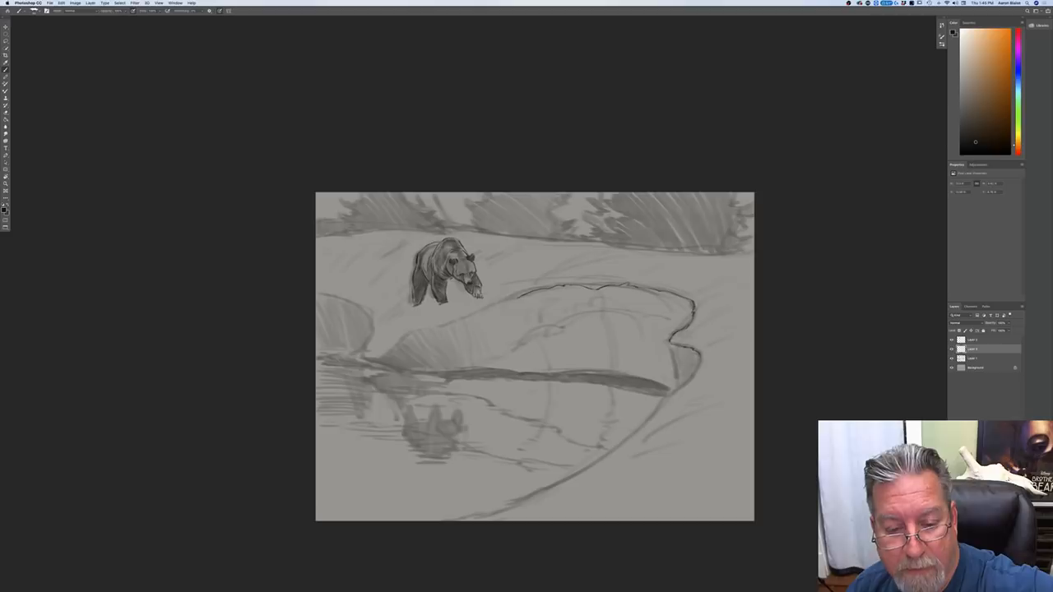
left_click_drag(490, 308, 473, 315)
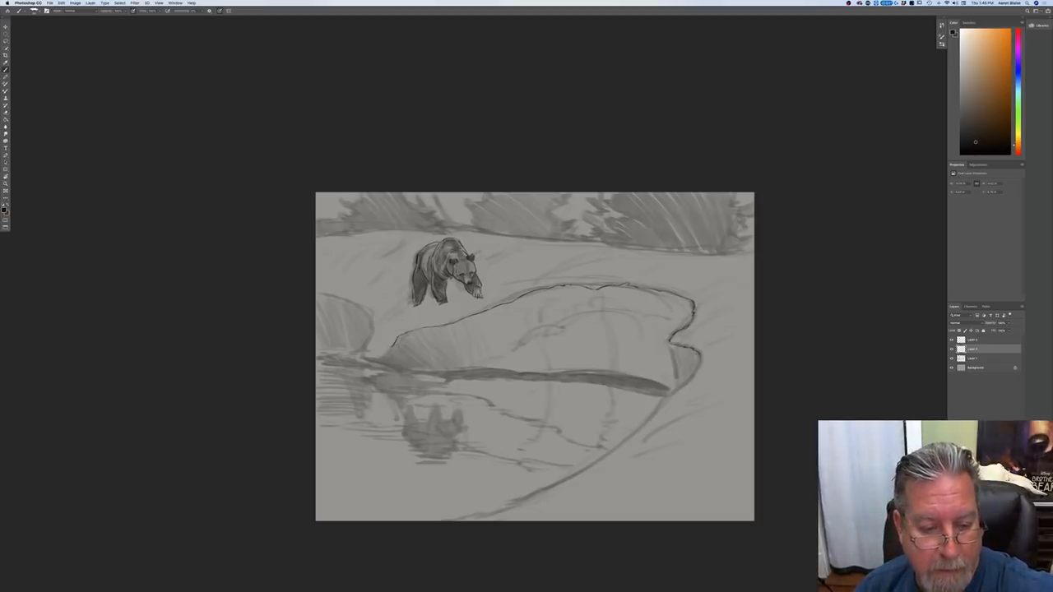
left_click_drag(410, 300, 401, 317)
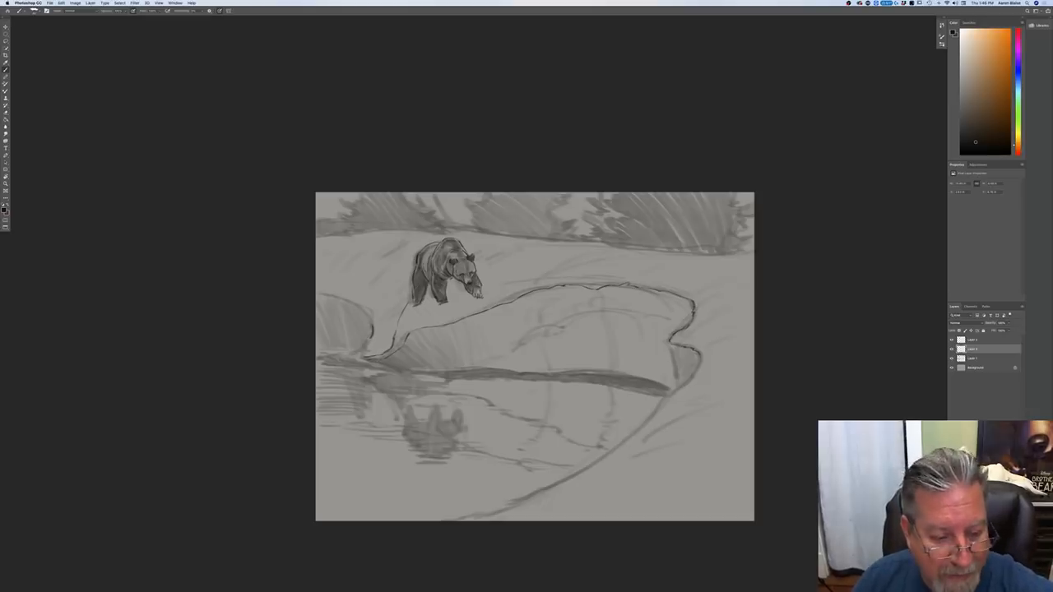
Step: Outline the rounded bank at the canvas's left edge and the foreground shoreline curving down to the bottom edge
left_click_drag(367, 342, 356, 353)
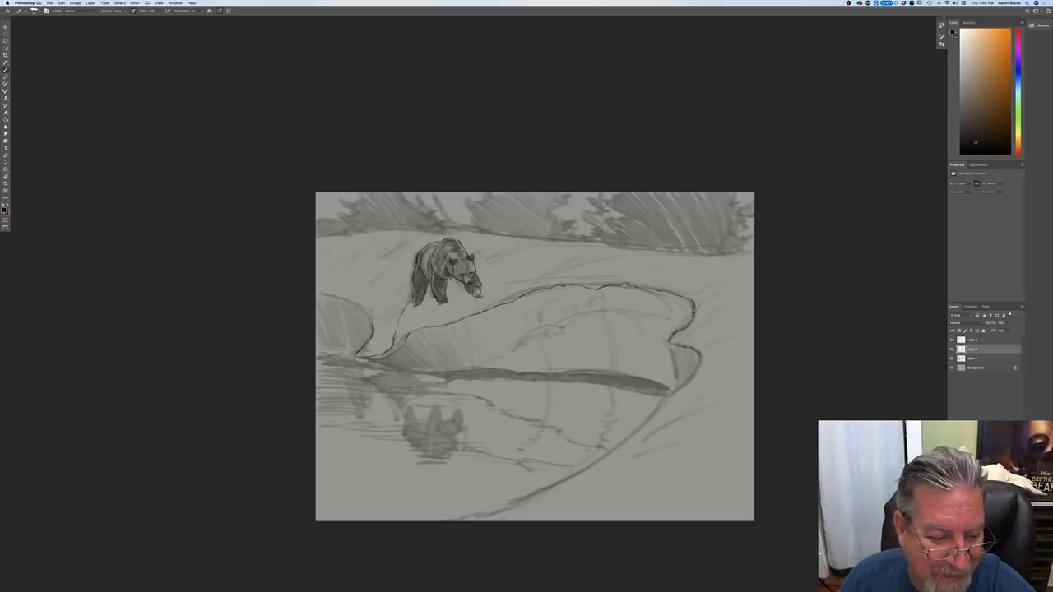
left_click_drag(372, 327, 363, 306)
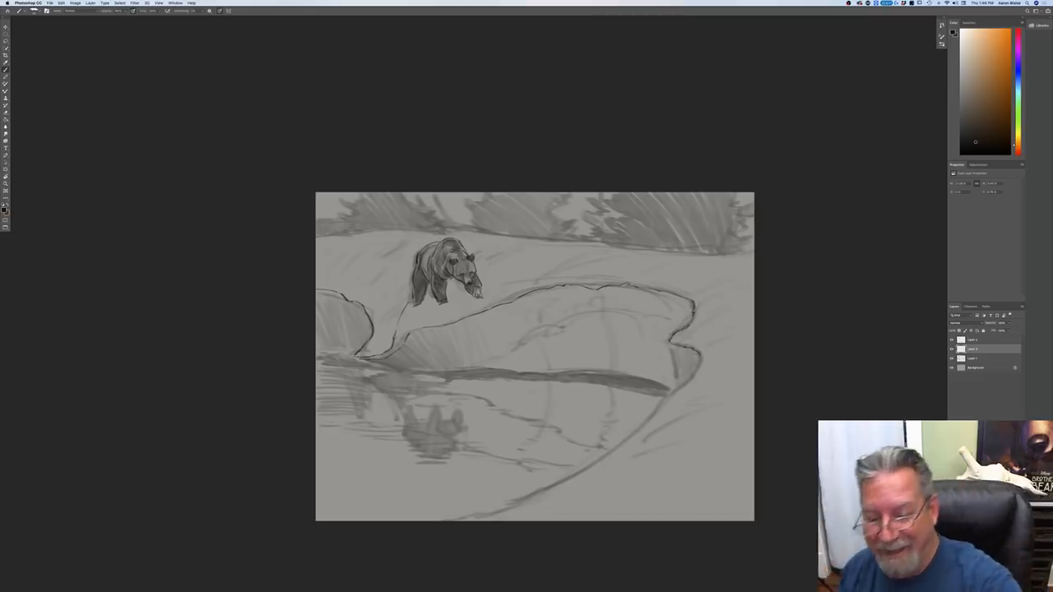
mouse_move(700, 356)
left_mouse_down()
mouse_move(601, 459)
mouse_move(460, 520)
left_mouse_up()
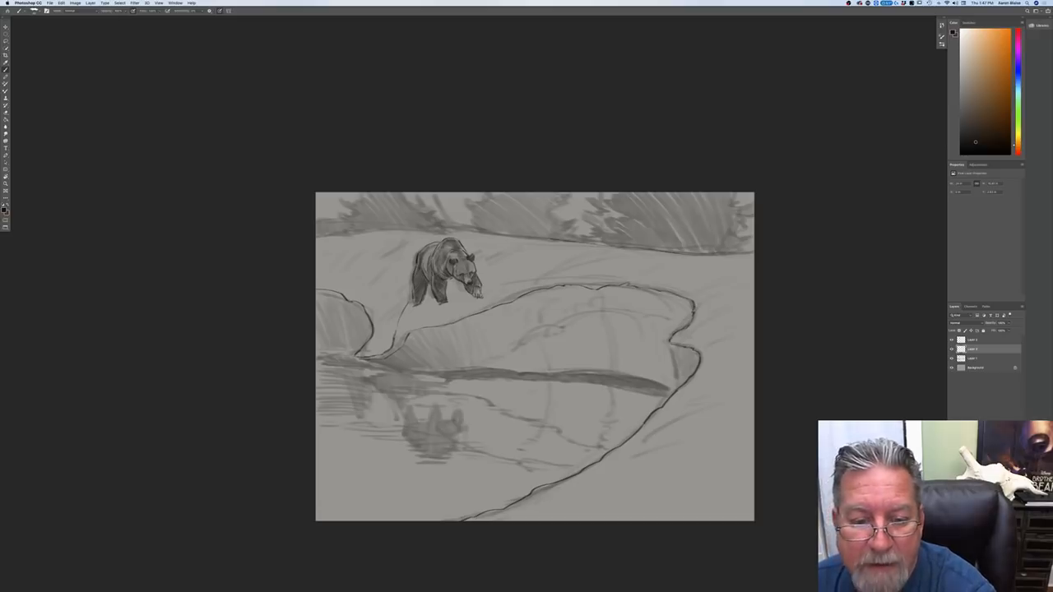
Step: Trace the ridge line below the conifers and the waterline along the foot of the cut bank
mouse_move(480, 231)
left_mouse_down()
mouse_move(533, 239)
mouse_move(440, 230)
mouse_move(315, 238)
left_mouse_up()
left_click_drag(418, 229, 372, 233)
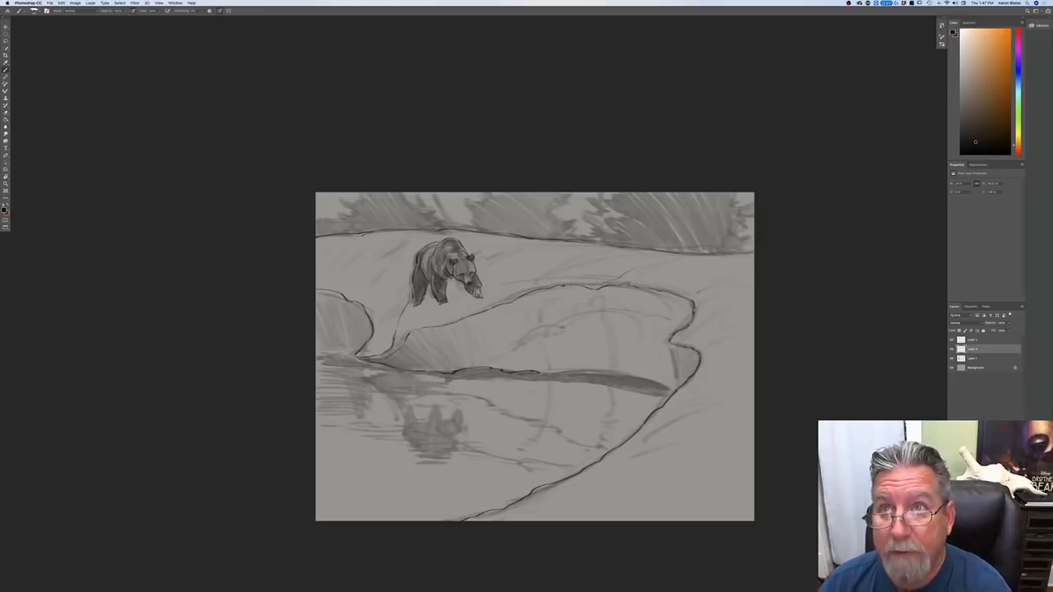
left_click_drag(540, 373, 663, 383)
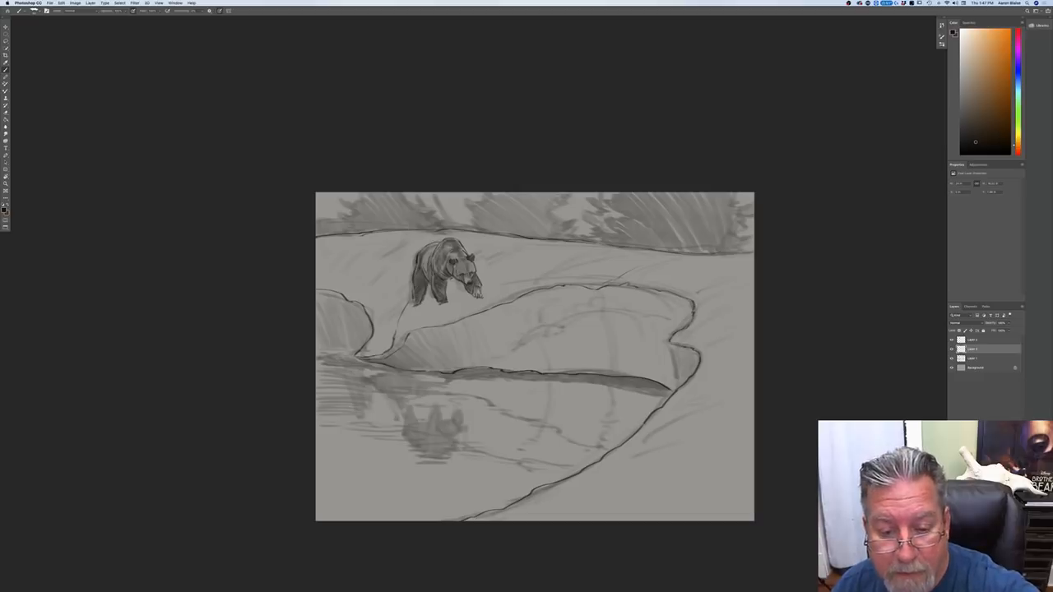
Step: Draw the irregular contour inside the cut bank's face and the edge of the notch at its right end
left_click_drag(532, 333, 524, 346)
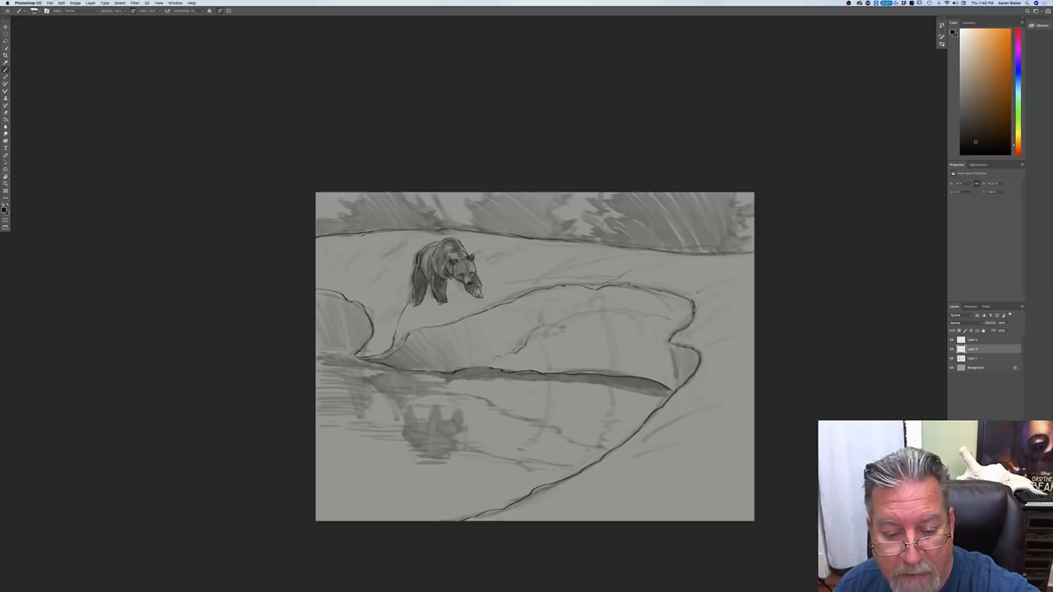
left_click_drag(563, 325, 581, 314)
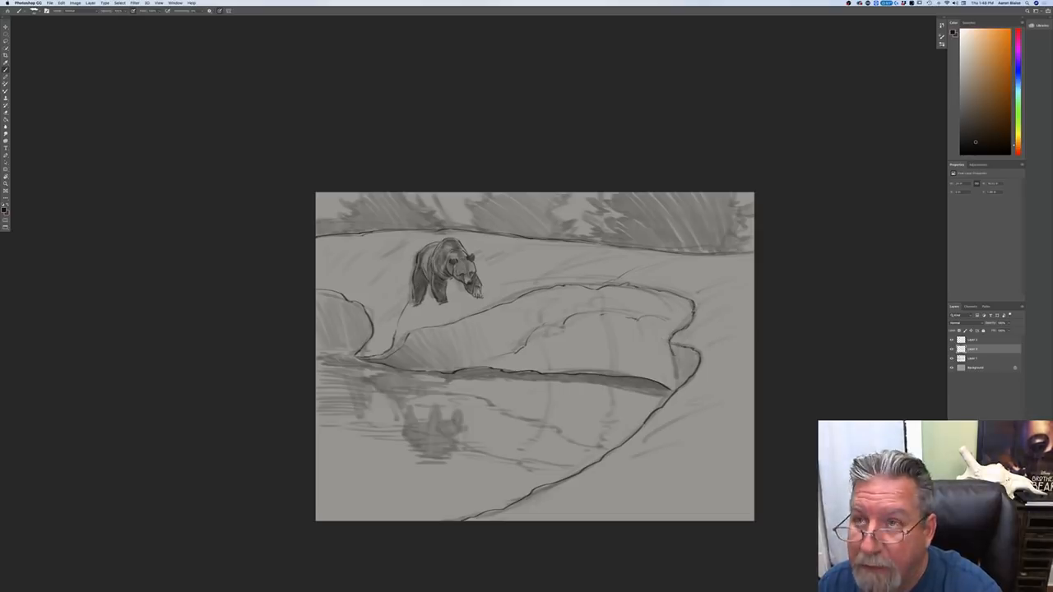
left_click_drag(673, 348, 679, 384)
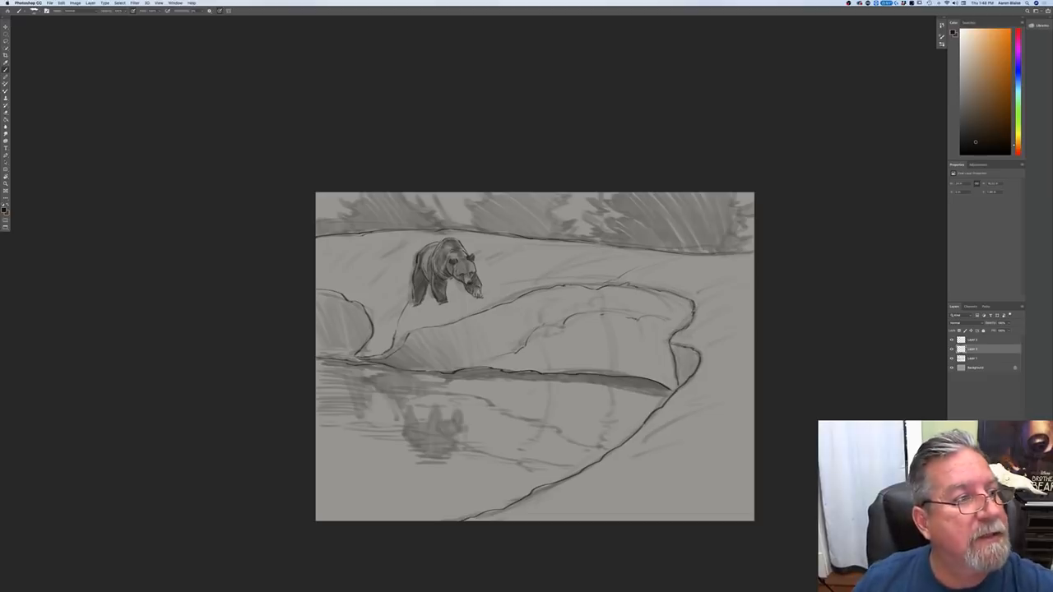
Step: Save the drawing to the Desktop in Photoshop format as Montana Grizzly.psd
left_click(50, 3)
left_click(52, 60)
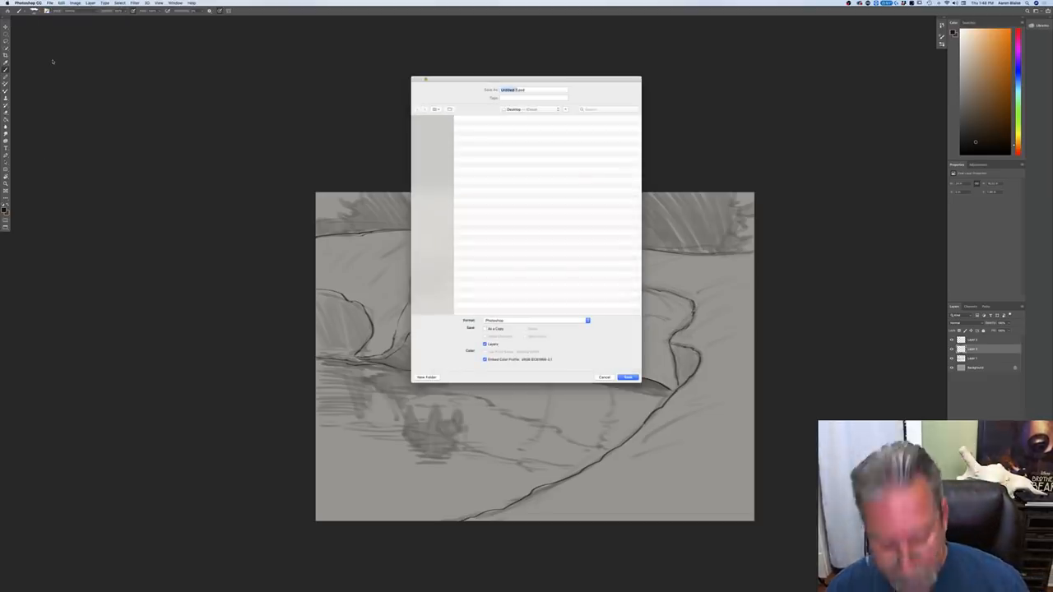
type("Momana ")
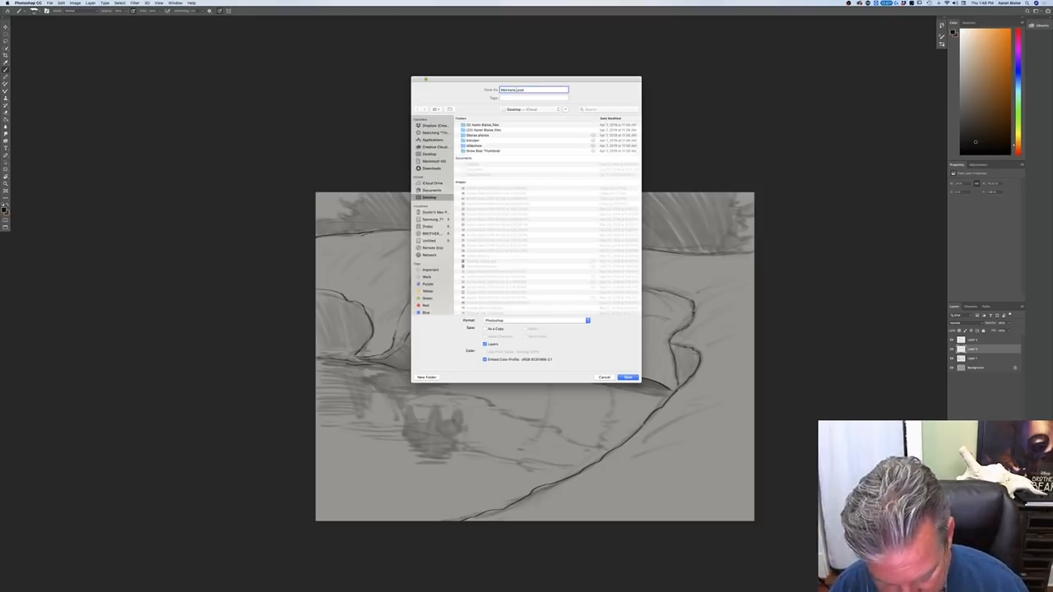
type("Grizzly")
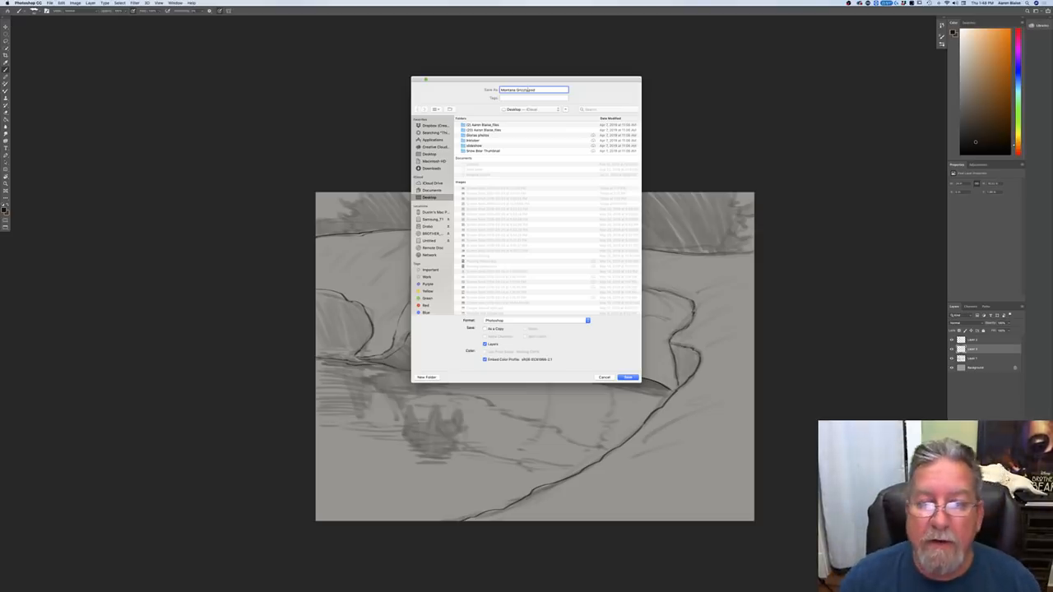
left_click(628, 377)
left_click(417, 166)
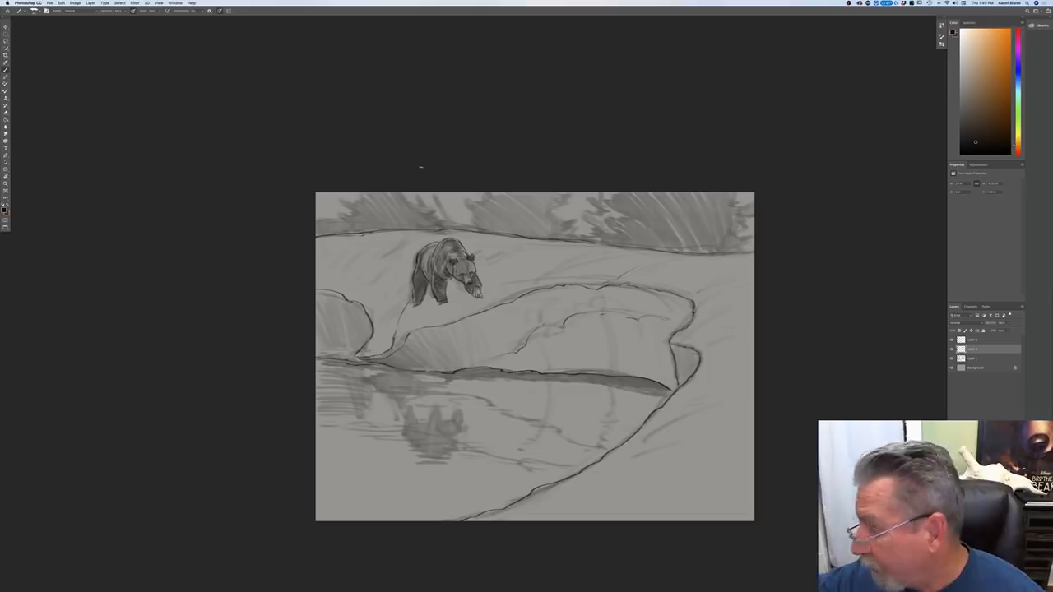
Step: Create a new square document from the third recent custom preset
left_click(51, 4)
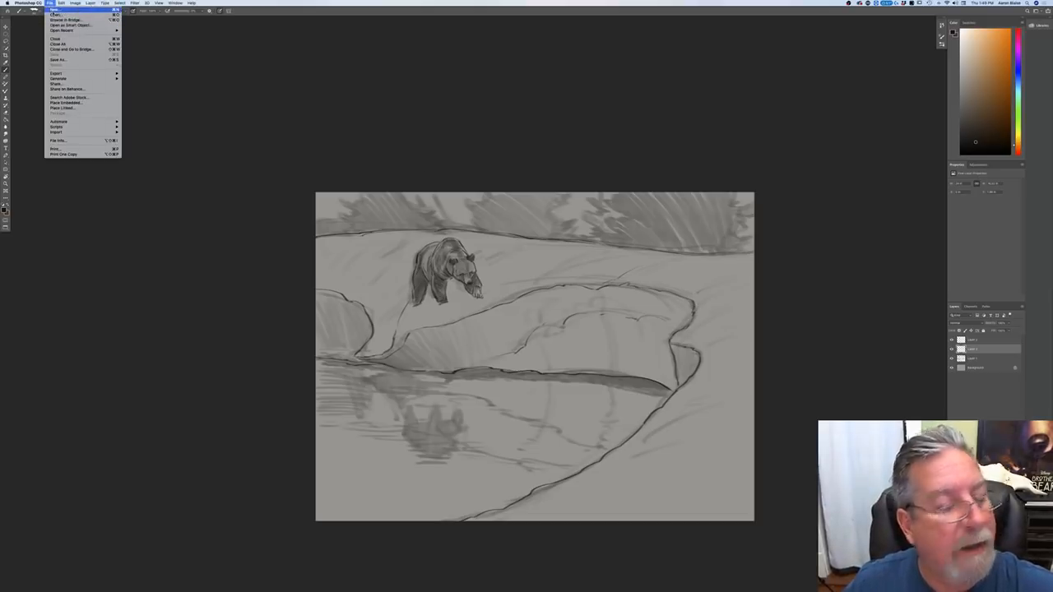
left_click(53, 11)
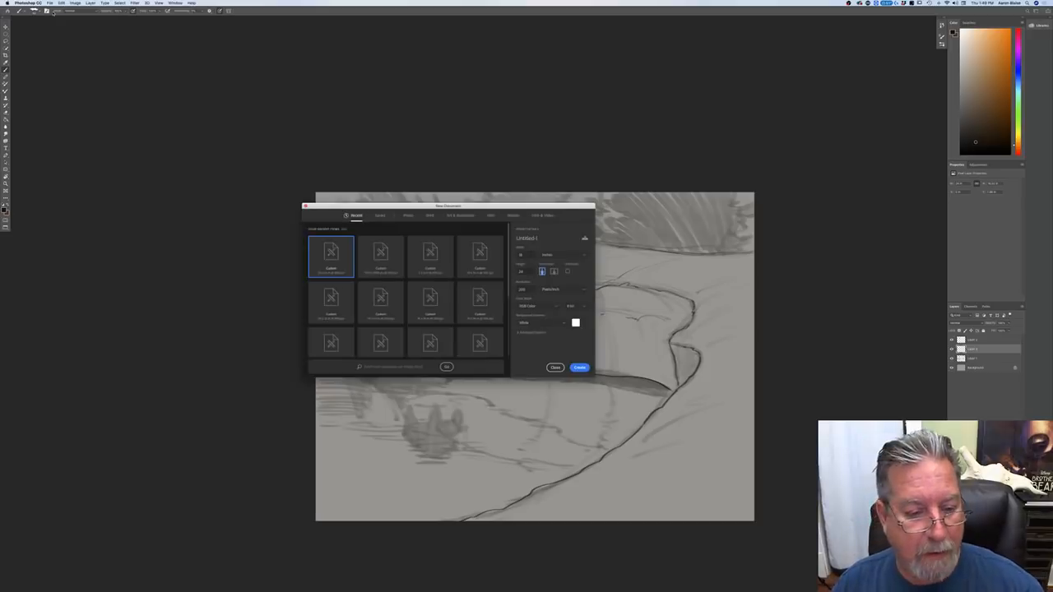
left_click(430, 257)
left_click(580, 367)
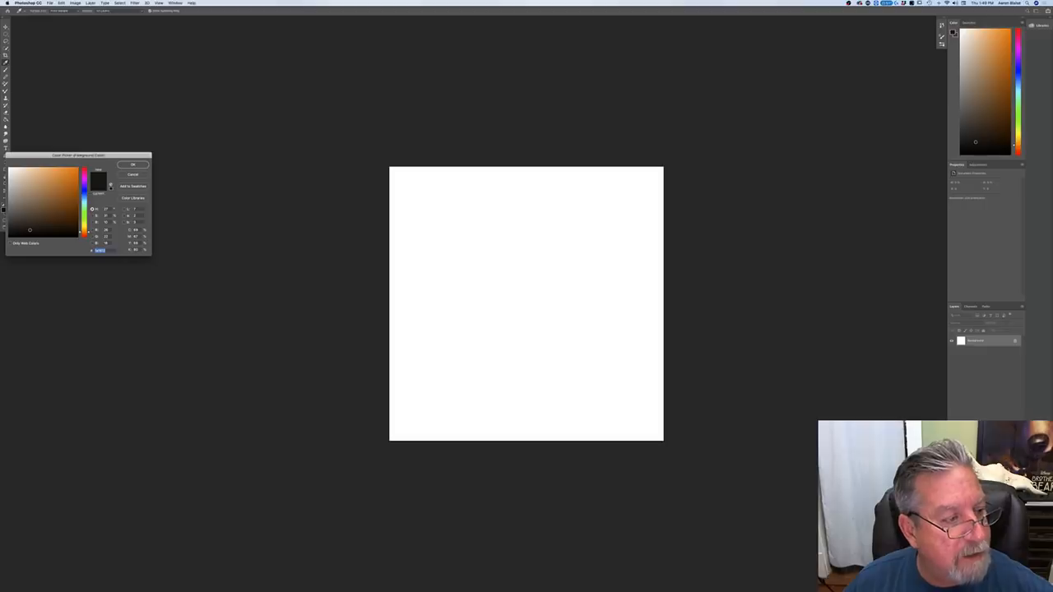
Step: Fill the new document's background with medium gray and add an empty layer above it
key("Return")
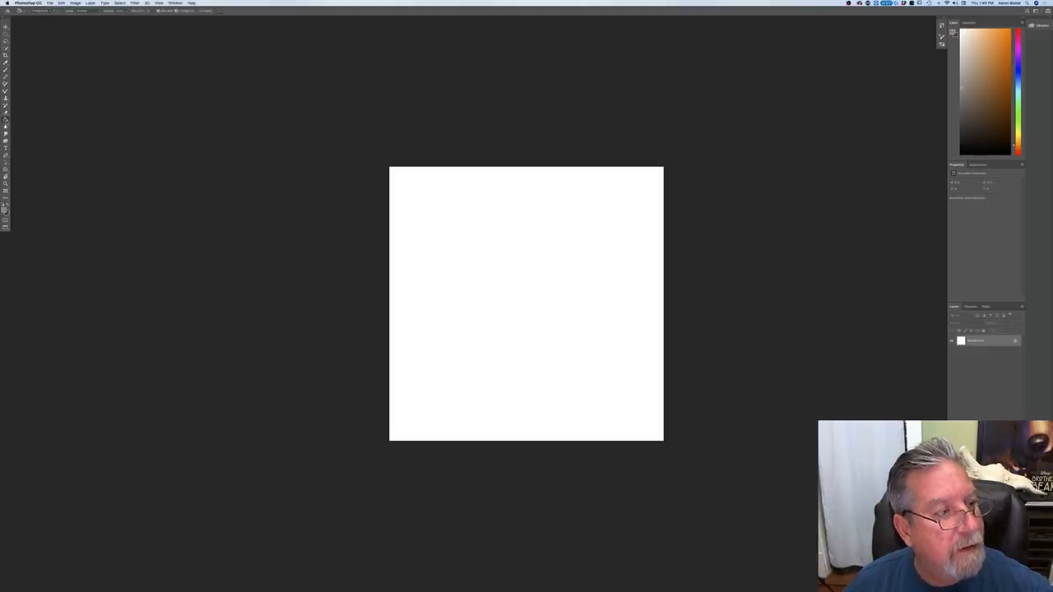
left_click(502, 345)
left_click(1006, 587)
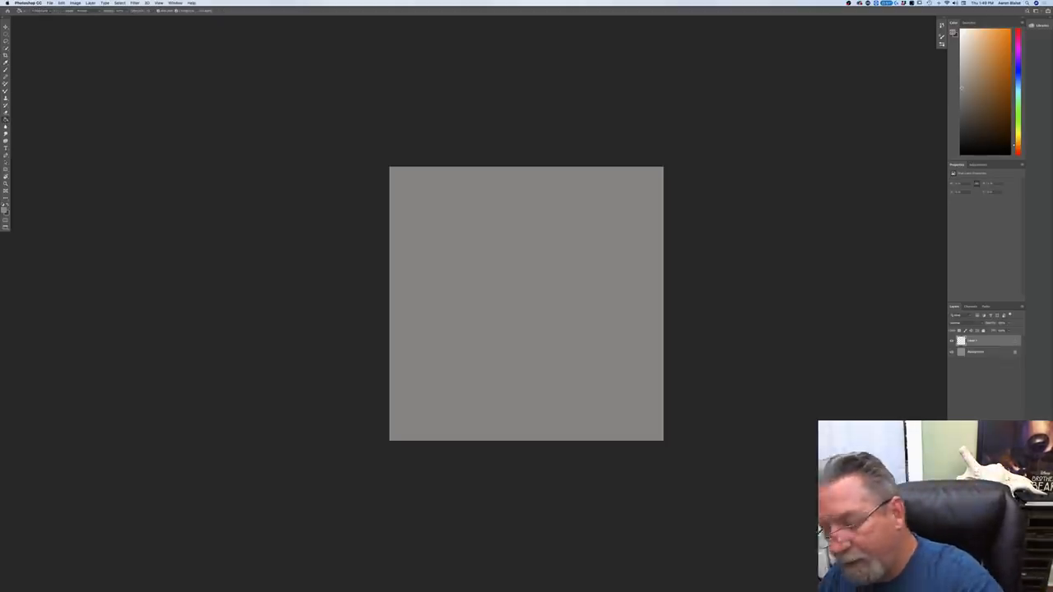
Step: Set the foreground color to a near-black and choose the Hard Round Pressure Opacity brush
key("b")
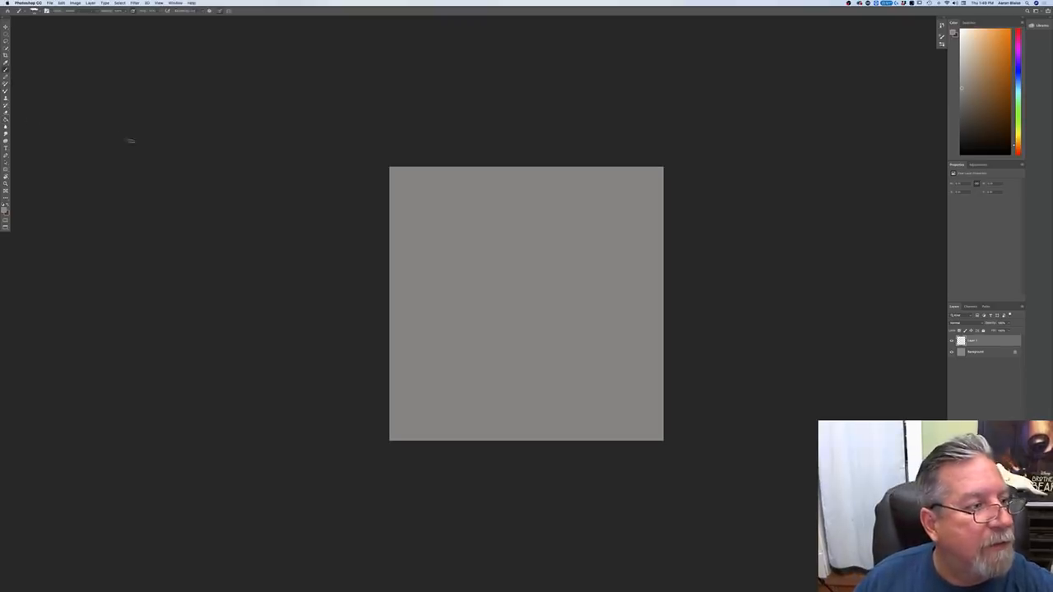
left_click(5, 210)
left_click(25, 229)
left_click(132, 165)
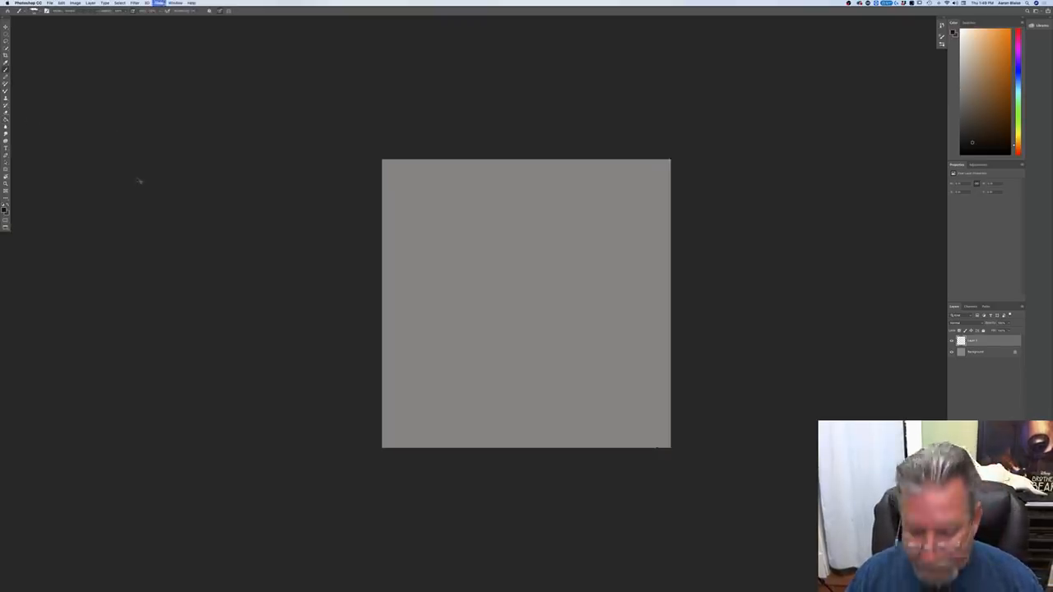
key("super+0")
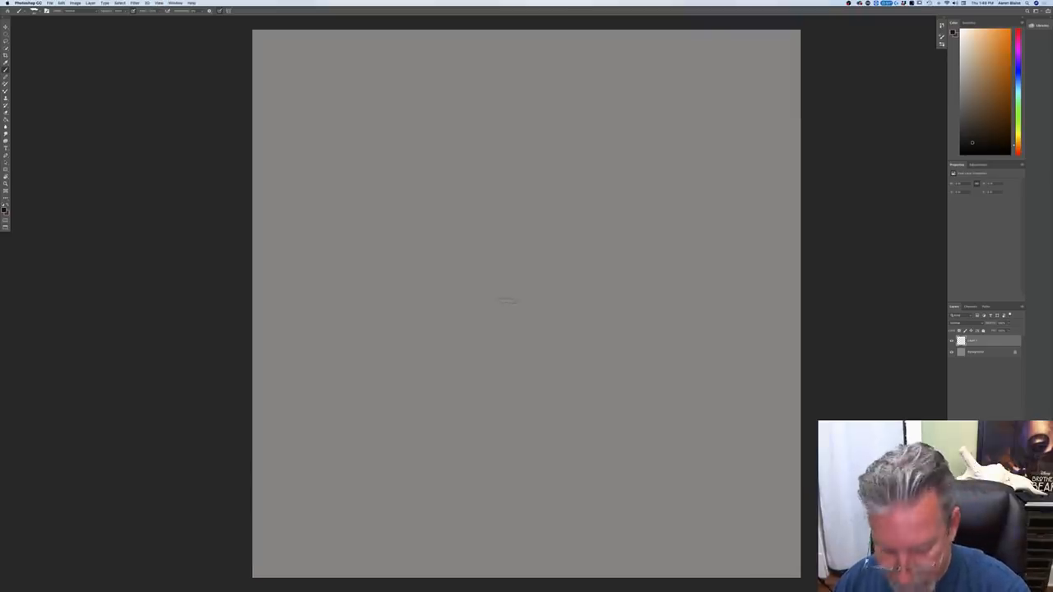
key("super+minus")
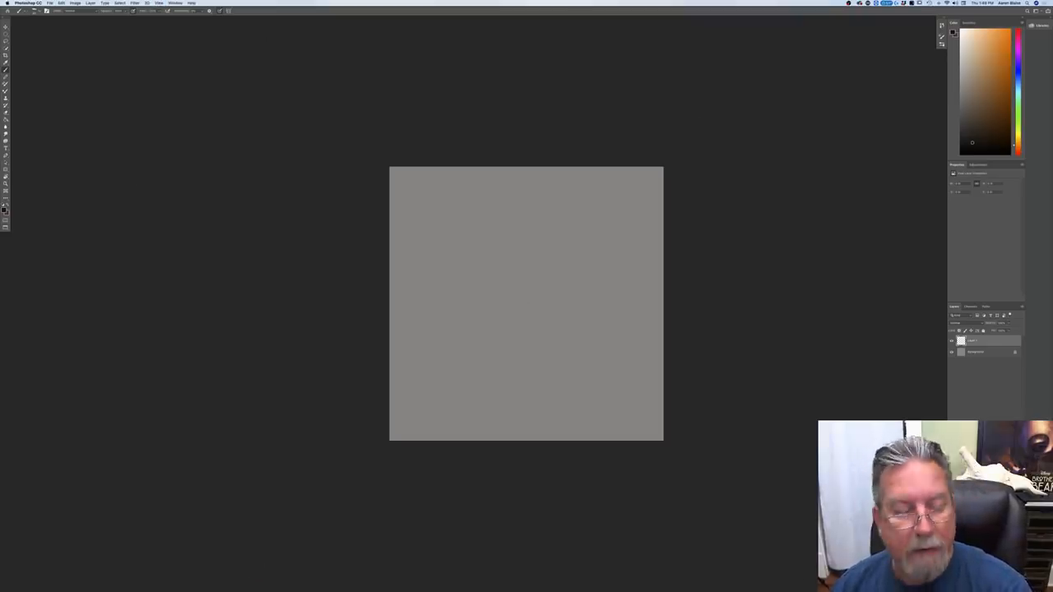
right_click(36, 38)
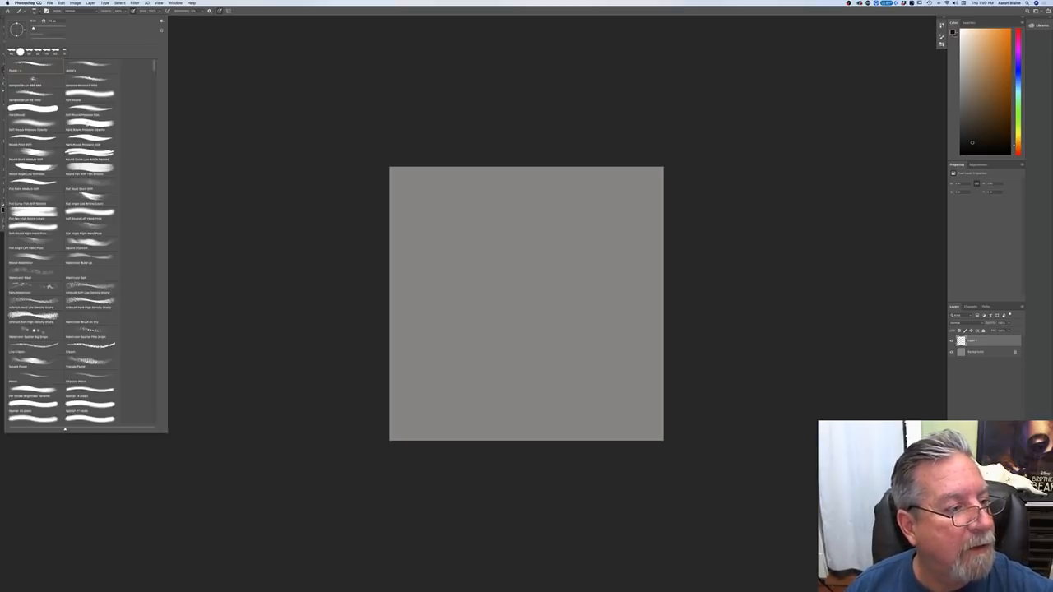
double_click(85, 124)
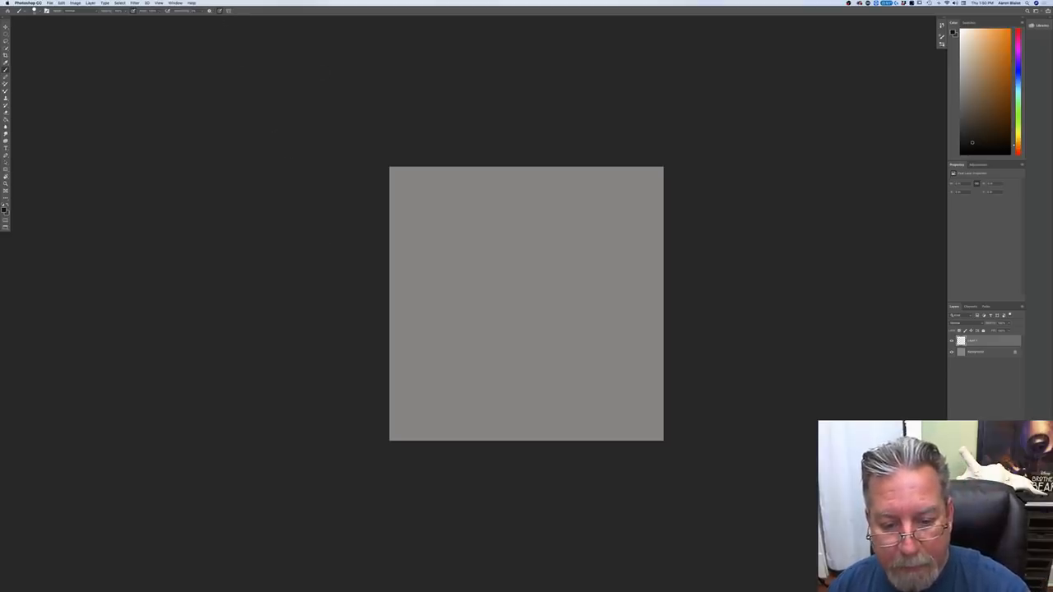
Step: Sketch the slightly tilted round outline of an eyeball at the canvas center and darken its edges
left_click_drag(517, 321, 562, 296)
mouse_move(521, 247)
left_mouse_down()
mouse_move(488, 288)
mouse_move(562, 288)
left_mouse_up()
mouse_move(525, 247)
left_mouse_down()
mouse_move(553, 265)
mouse_move(543, 257)
left_mouse_up()
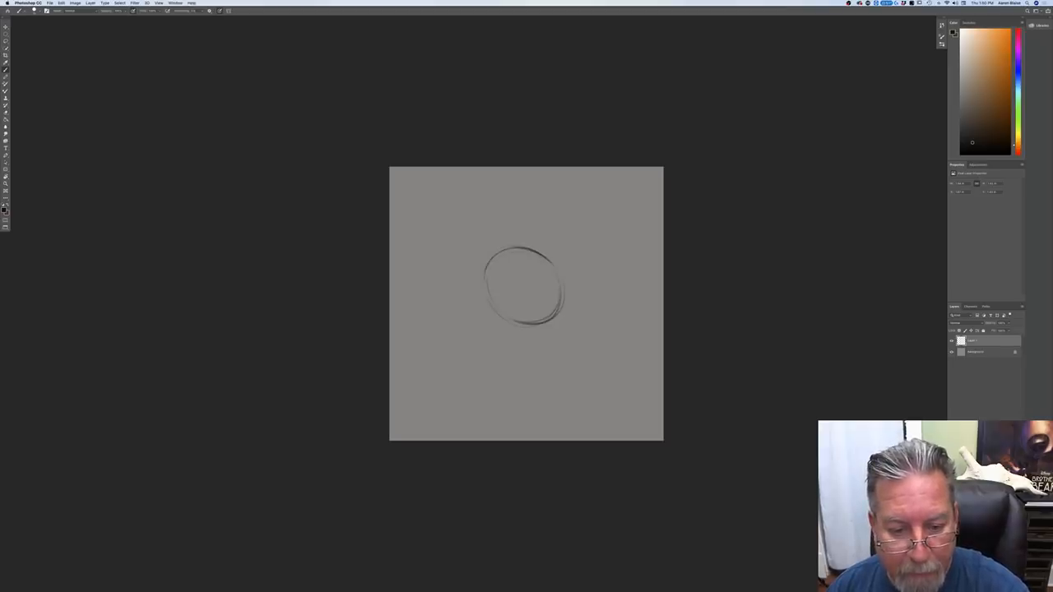
left_click_drag(526, 322, 490, 303)
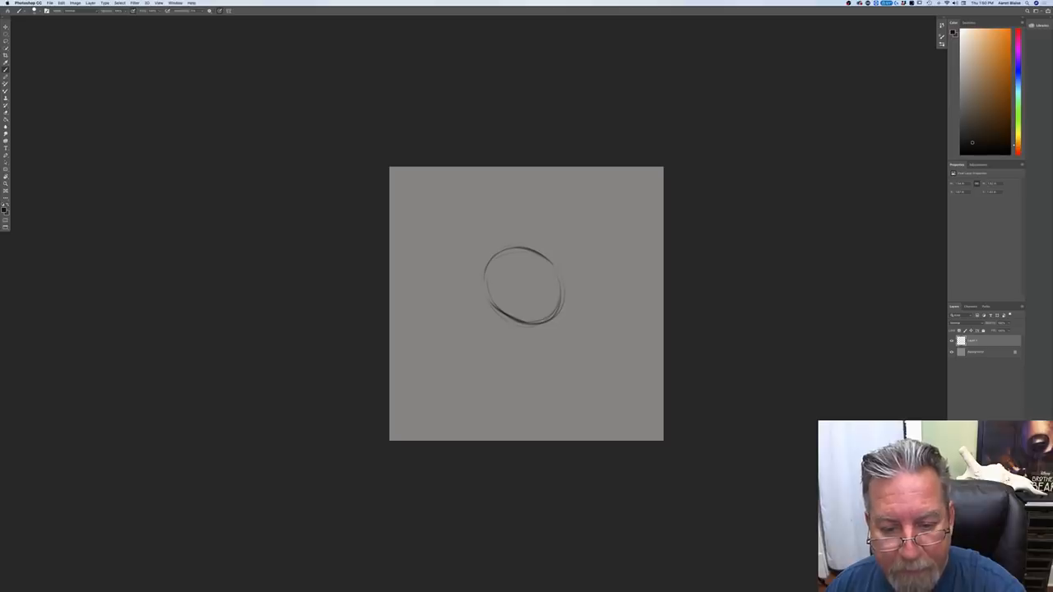
left_click_drag(556, 270, 561, 306)
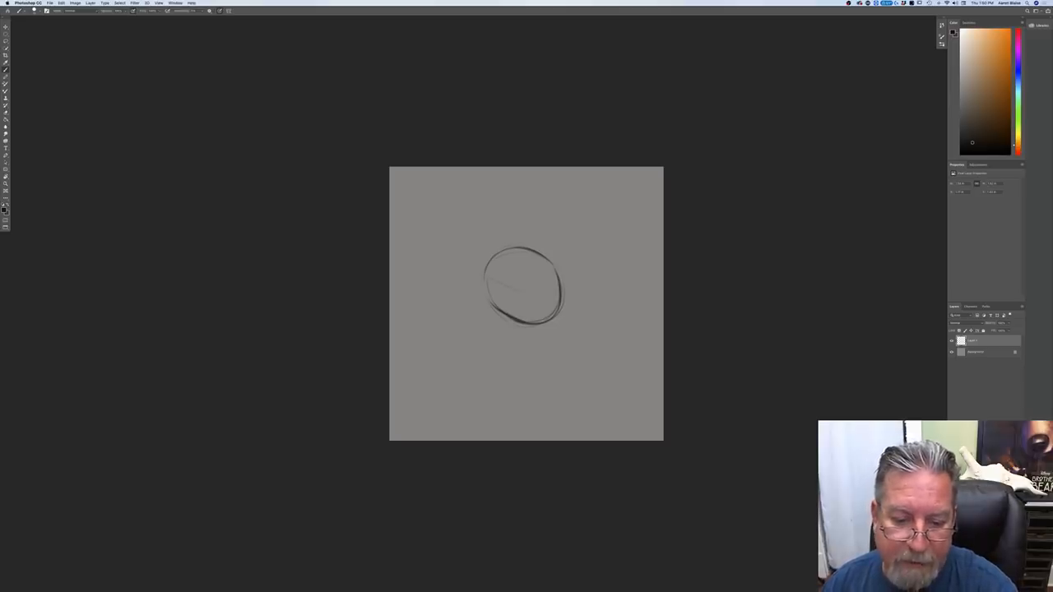
left_click_drag(473, 268, 574, 319)
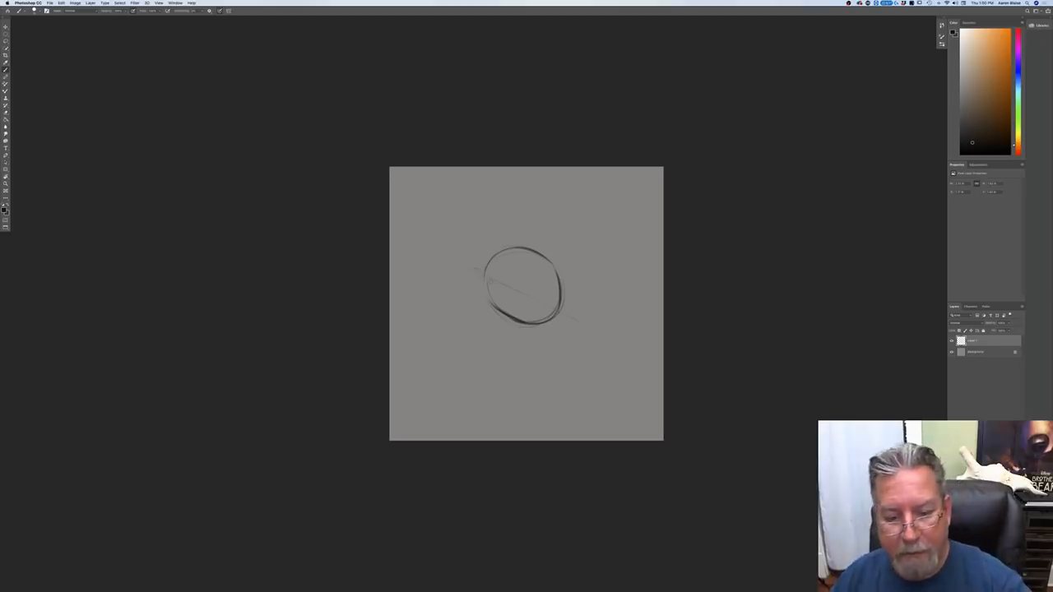
key("super+z")
key("super+z")
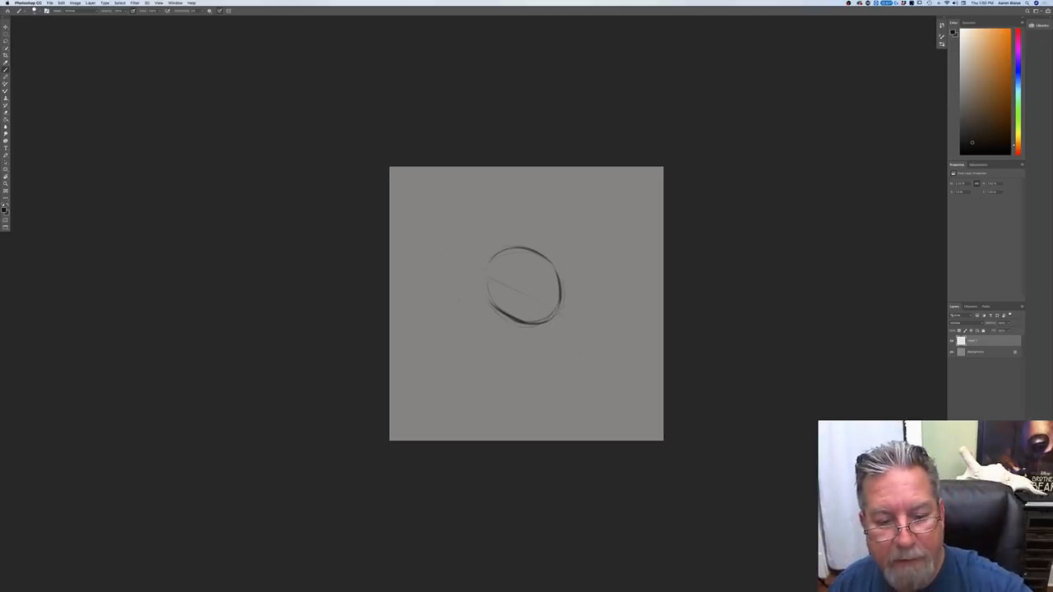
Step: Redraw the eyeball's left edge, then add the pointed lower-right corner and the lower eyelid lines
left_click_drag(489, 275, 492, 300)
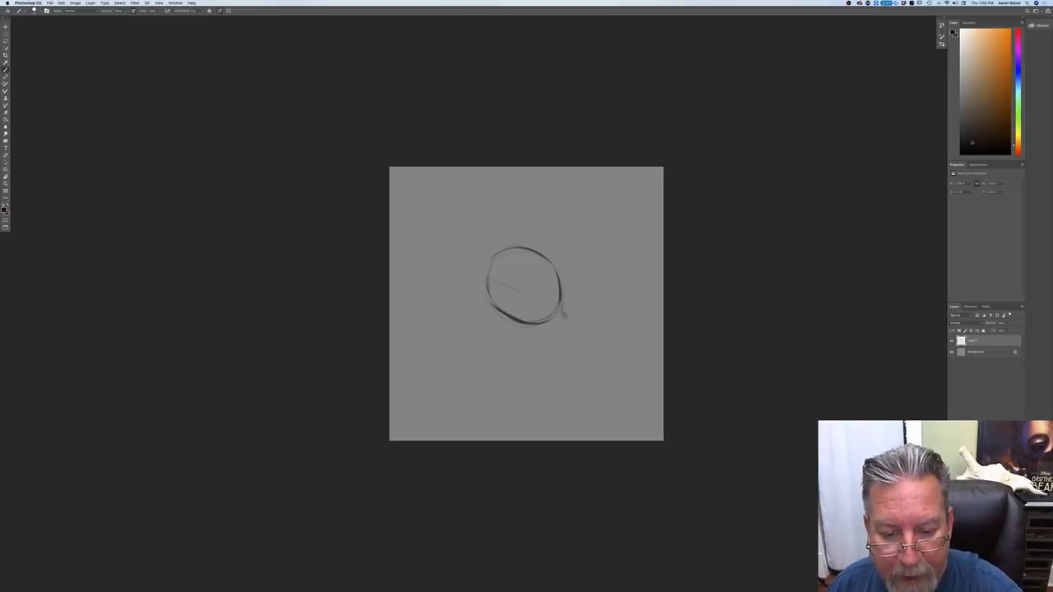
left_click_drag(545, 324, 559, 321)
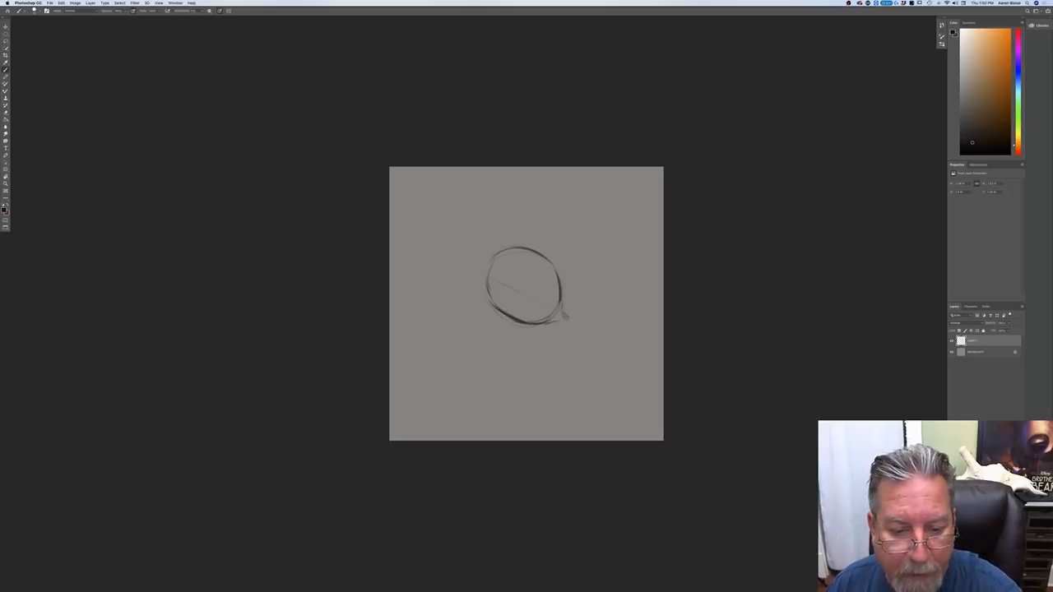
mouse_move(493, 303)
left_mouse_down()
mouse_move(539, 324)
mouse_move(520, 332)
left_mouse_up()
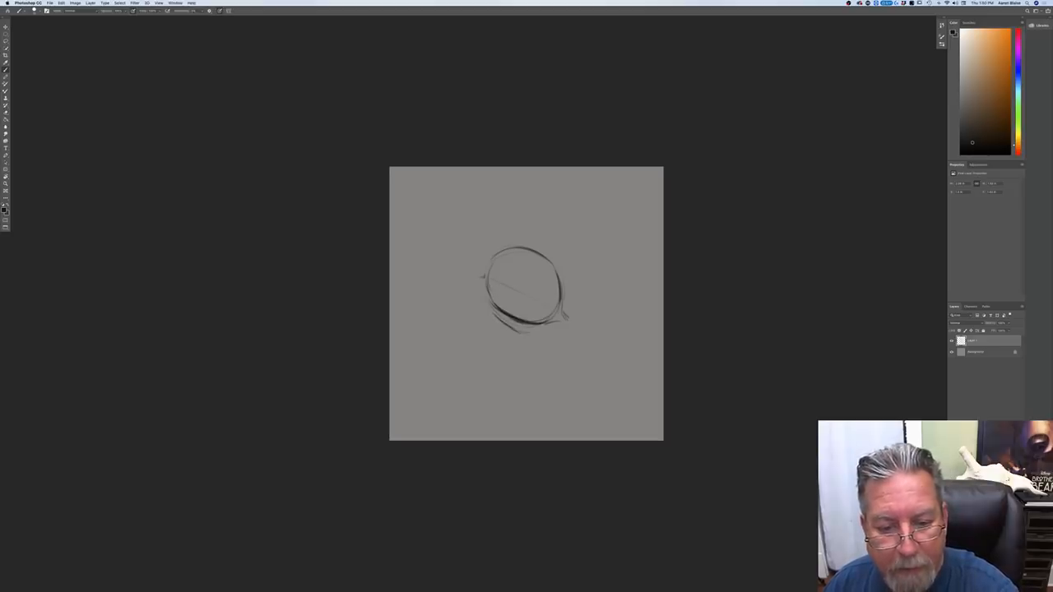
Step: Draw the upper lid fold around the eye, darken the eyeball outline, and add creases below the lower-right corner
mouse_move(487, 240)
left_mouse_down()
mouse_move(482, 260)
mouse_move(541, 229)
mouse_move(561, 237)
mouse_move(577, 291)
left_mouse_up()
left_click_drag(574, 255, 576, 301)
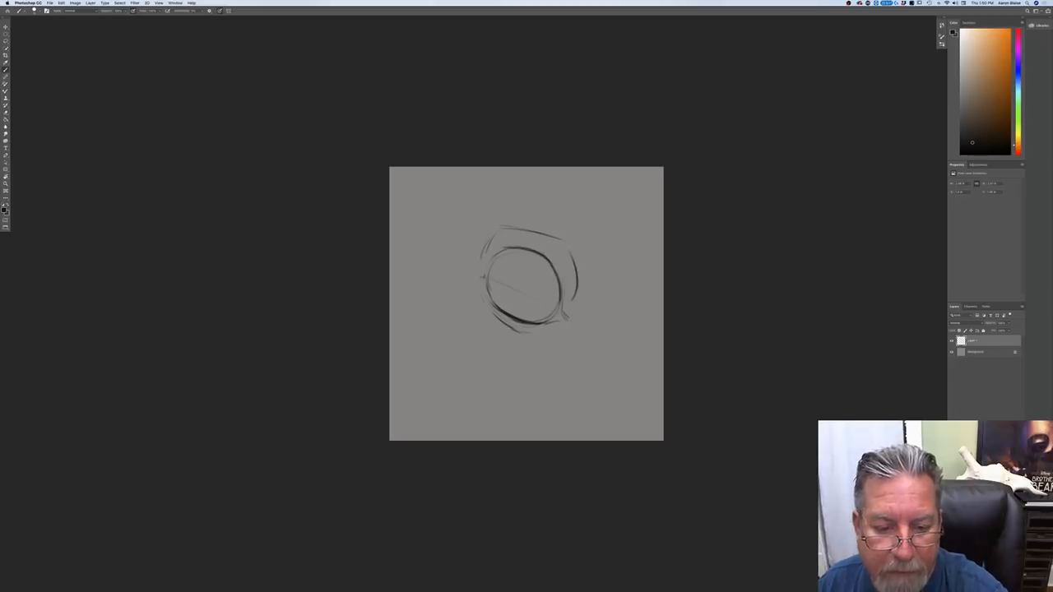
left_click_drag(492, 263, 490, 290)
mouse_move(563, 306)
left_mouse_down()
mouse_move(567, 318)
mouse_move(550, 320)
left_mouse_up()
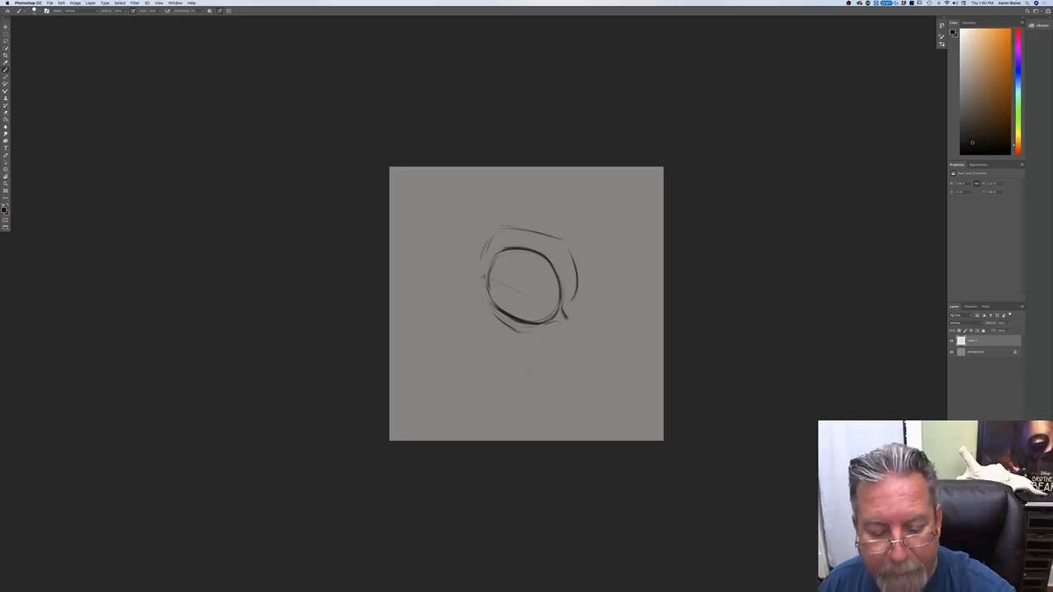
left_click_drag(492, 317, 565, 344)
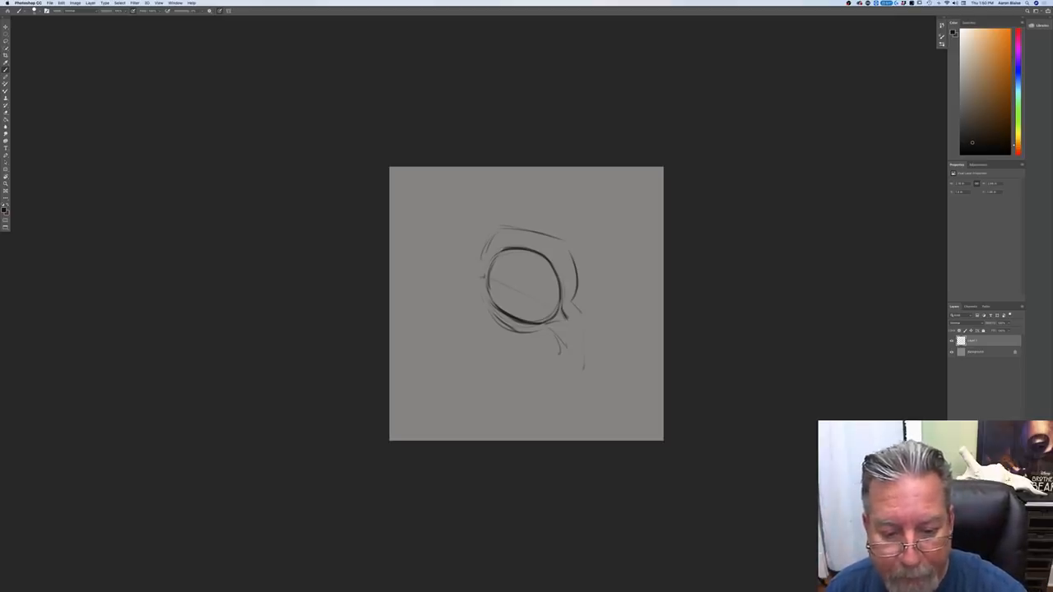
Step: Draw a smaller circle inside the eyeball, offset toward its lower-right side, for the pupil
left_click_drag(526, 311, 551, 308)
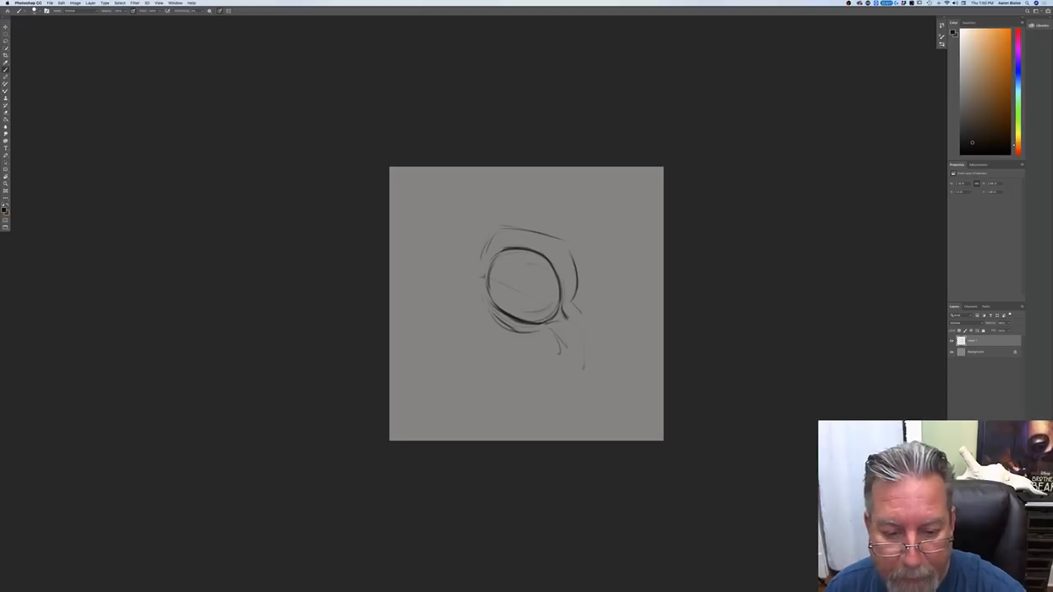
left_click_drag(507, 278, 526, 263)
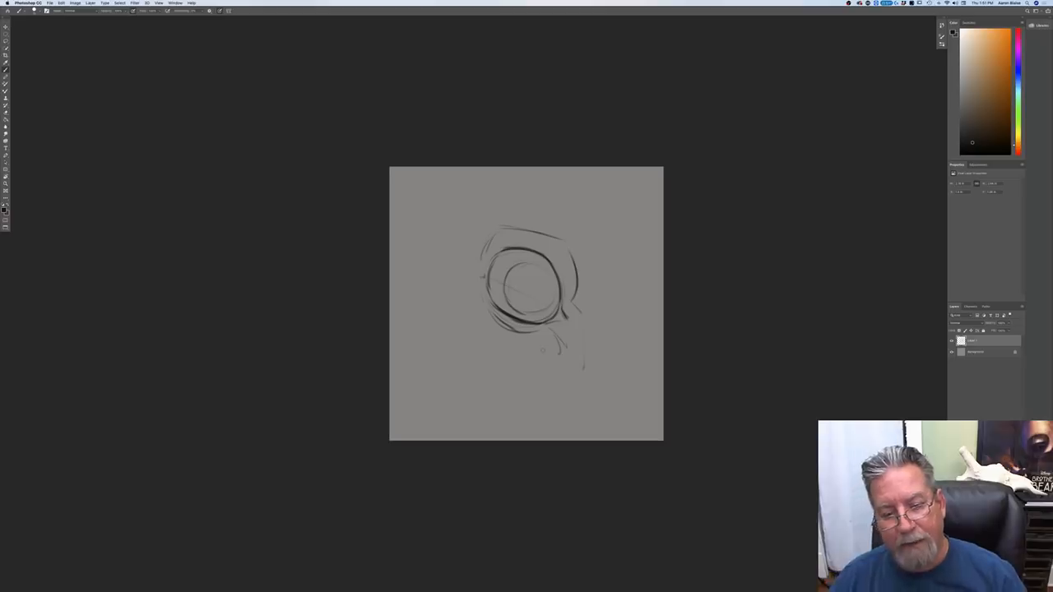
left_click_drag(521, 262, 537, 262)
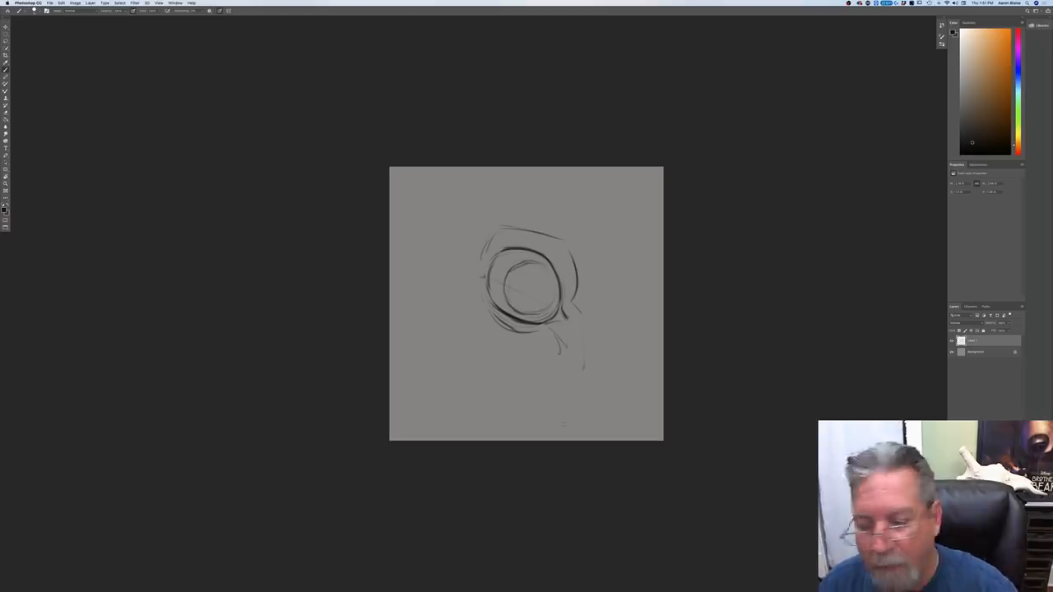
Step: Add a new layer between the background and the line drawing and choose a dark brown foreground color
left_click(973, 352)
left_click(1002, 587)
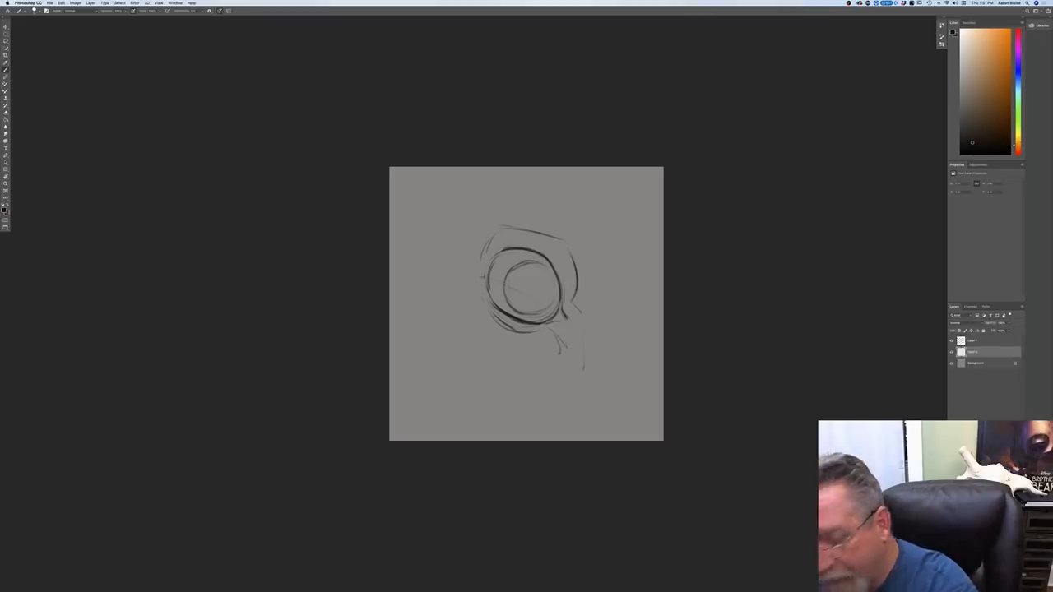
left_click(4, 210)
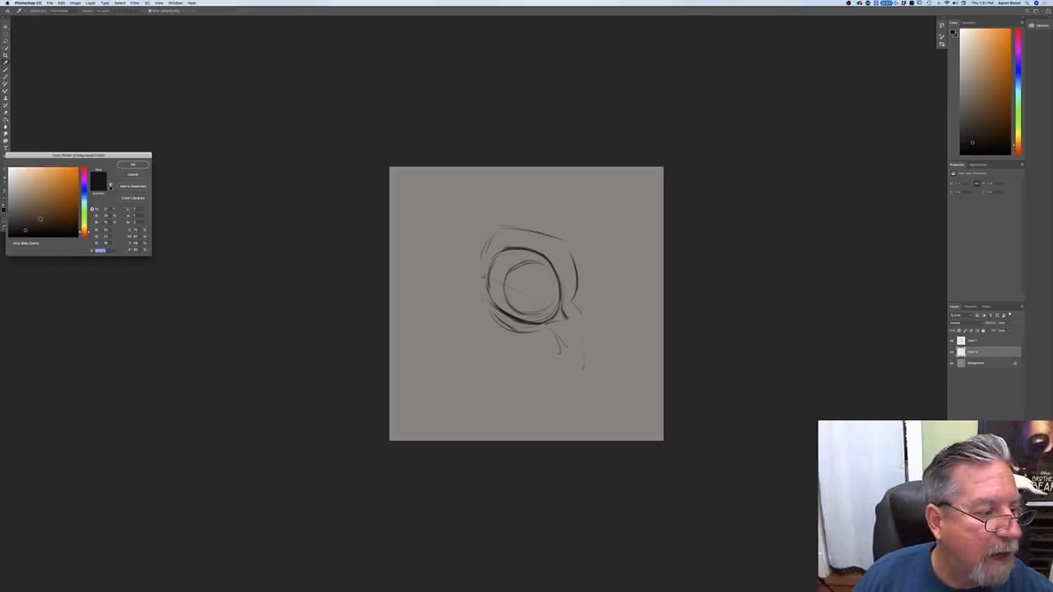
left_click(58, 221)
left_click(133, 164)
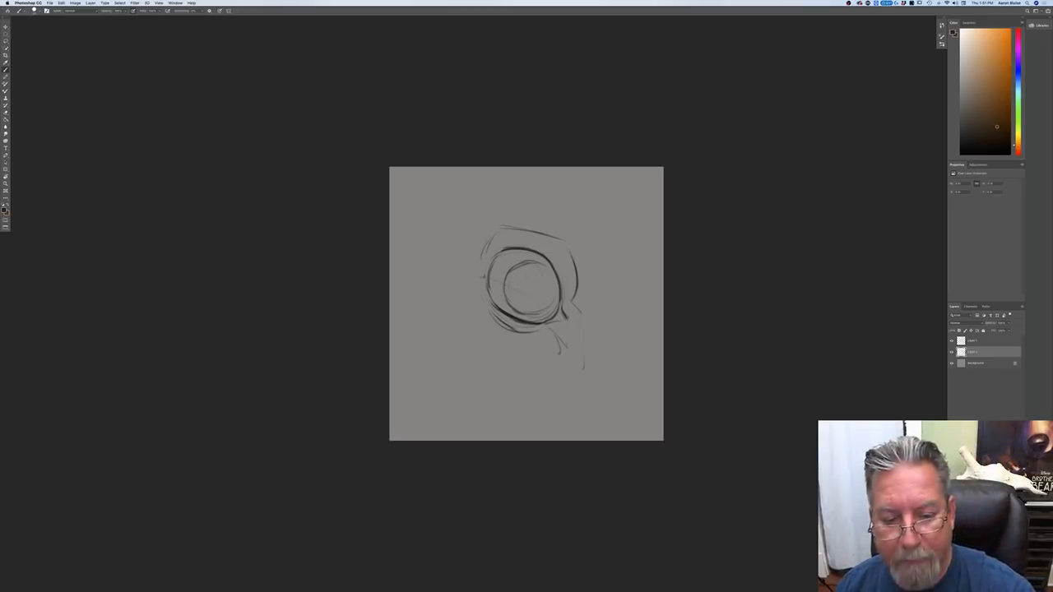
Step: Add a layer directly above the background and fill the eyeball with dark brown on it
left_click(975, 365)
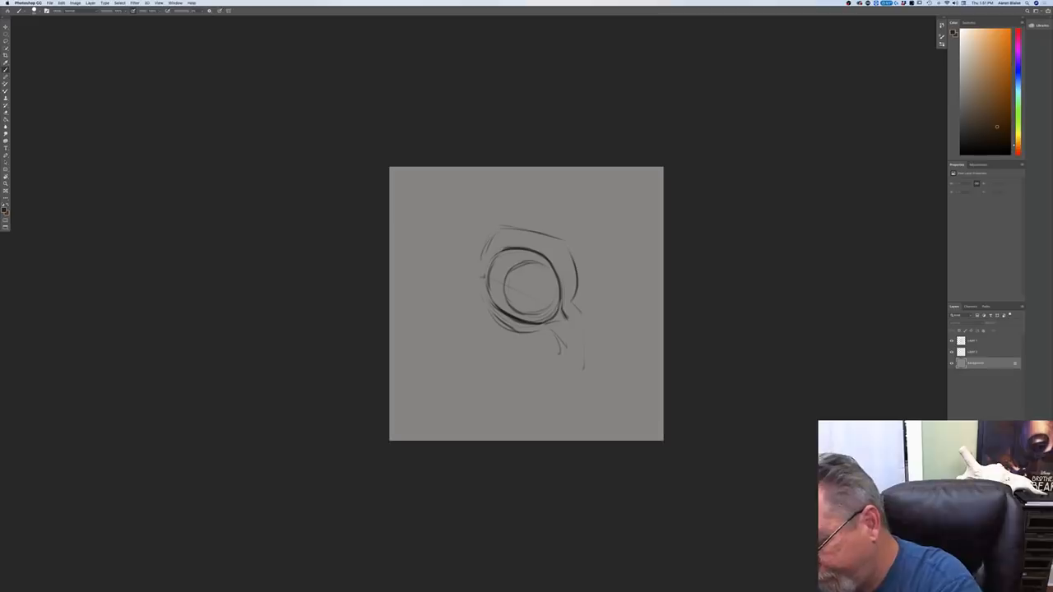
left_click(1009, 587)
mouse_move(532, 259)
left_mouse_down()
mouse_move(524, 286)
mouse_move(502, 260)
mouse_move(539, 285)
mouse_move(539, 264)
mouse_move(544, 311)
mouse_move(503, 280)
mouse_move(503, 268)
mouse_move(513, 305)
mouse_move(500, 275)
mouse_move(515, 308)
mouse_move(535, 311)
mouse_move(530, 279)
mouse_move(547, 279)
mouse_move(534, 262)
mouse_move(535, 310)
mouse_move(515, 263)
mouse_move(534, 265)
mouse_move(507, 289)
mouse_move(504, 260)
mouse_move(512, 305)
mouse_move(499, 281)
mouse_move(511, 305)
mouse_move(497, 291)
mouse_move(526, 311)
mouse_move(518, 284)
left_mouse_up()
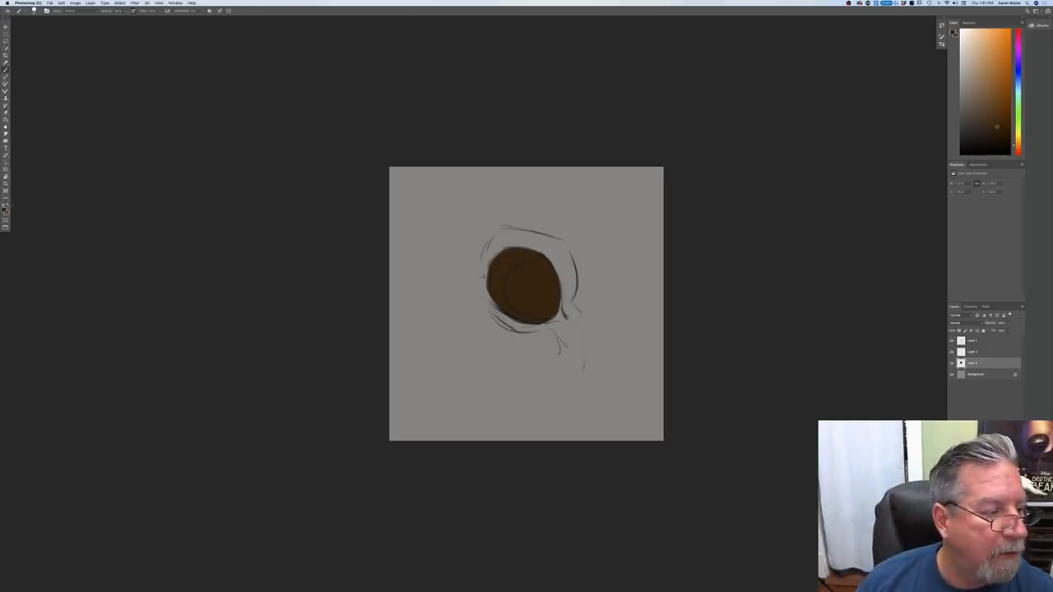
Step: Pick a very dark brown and paint the round pupil inside the brown eyeball
left_click(4, 211)
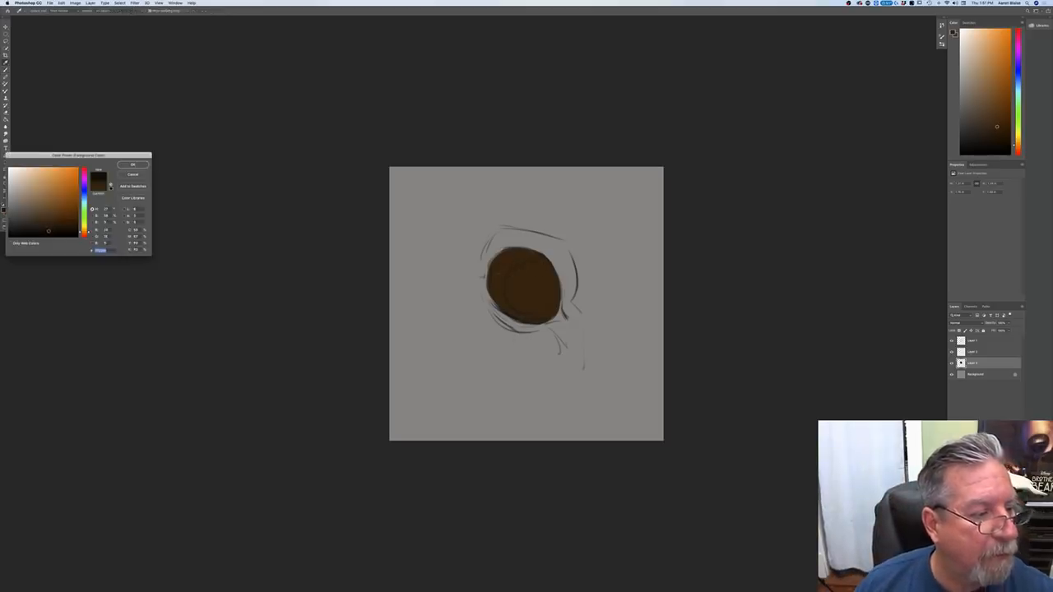
left_click(132, 164)
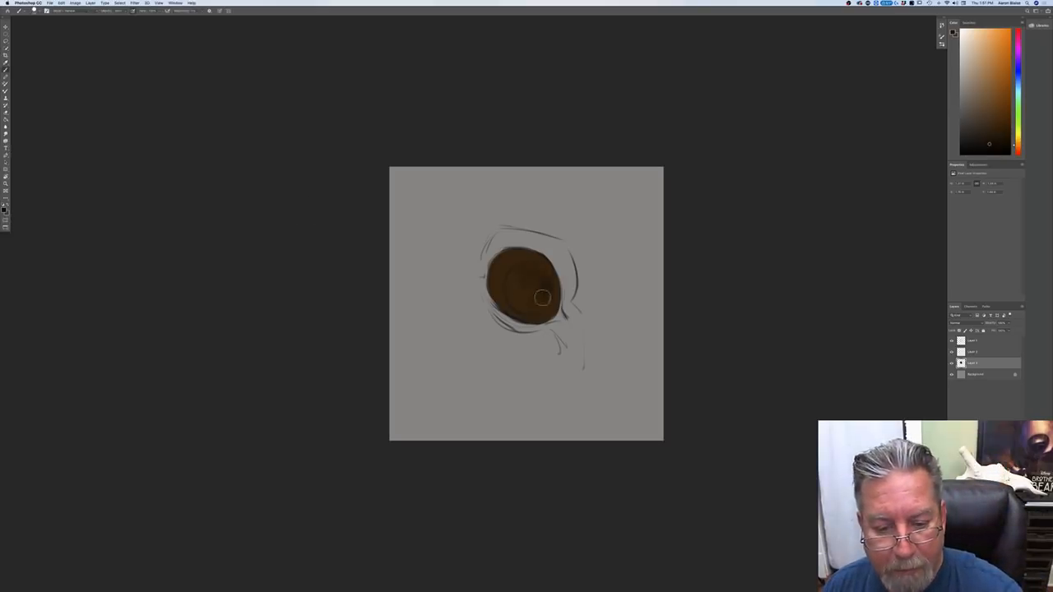
mouse_move(543, 298)
left_mouse_down()
mouse_move(517, 292)
mouse_move(522, 303)
mouse_move(544, 294)
mouse_move(545, 274)
mouse_move(526, 270)
mouse_move(520, 304)
mouse_move(549, 291)
mouse_move(544, 278)
mouse_move(529, 283)
mouse_move(539, 302)
mouse_move(529, 269)
mouse_move(522, 305)
mouse_move(526, 277)
mouse_move(541, 292)
mouse_move(515, 319)
left_mouse_up()
mouse_move(511, 267)
left_mouse_down()
mouse_move(533, 311)
mouse_move(547, 285)
mouse_move(541, 299)
left_mouse_up()
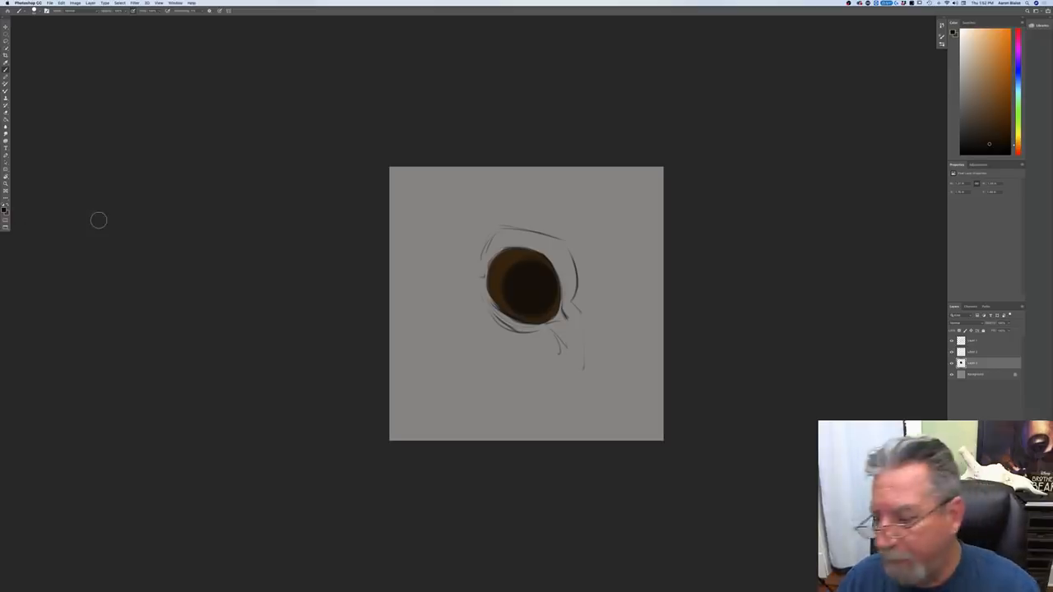
Step: Pick a medium brown and paint the upper eyelid and brow area above the eye
left_click(4, 209)
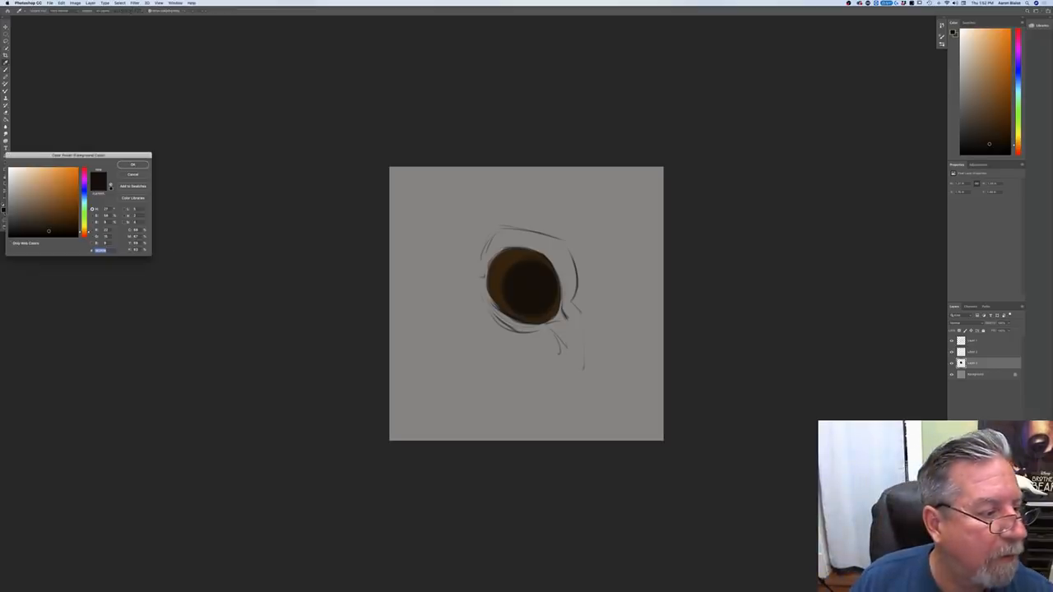
left_click(132, 165)
mouse_move(566, 230)
left_mouse_down()
mouse_move(584, 293)
mouse_move(559, 234)
mouse_move(574, 298)
mouse_move(549, 238)
mouse_move(494, 230)
mouse_move(477, 248)
left_mouse_up()
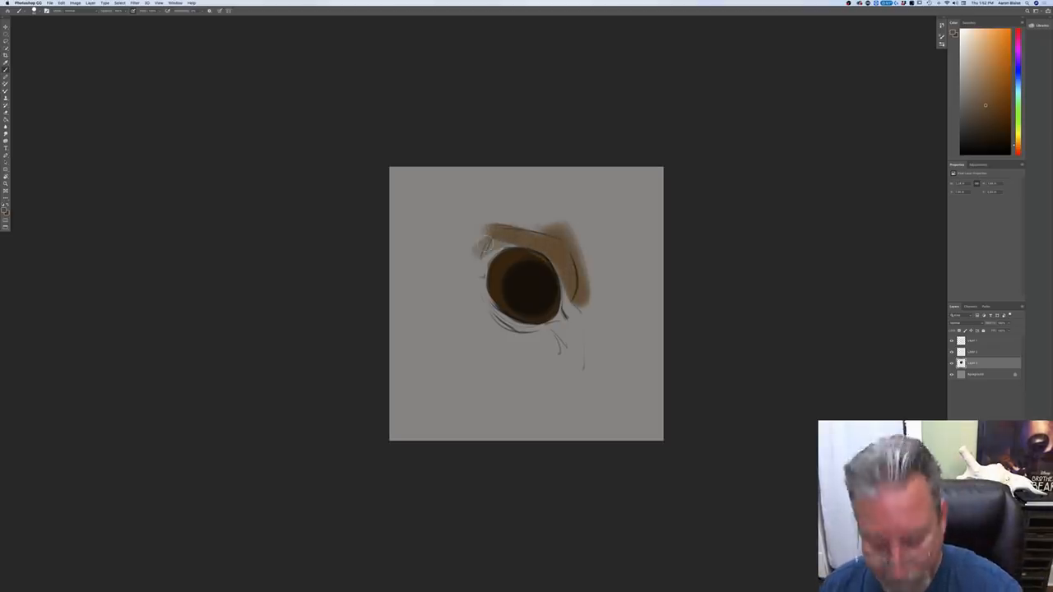
key("super+equal")
key("super+equal")
mouse_move(463, 161)
left_mouse_down()
mouse_move(448, 200)
mouse_move(491, 177)
mouse_move(410, 224)
mouse_move(428, 194)
mouse_move(560, 155)
mouse_move(503, 122)
left_mouse_up()
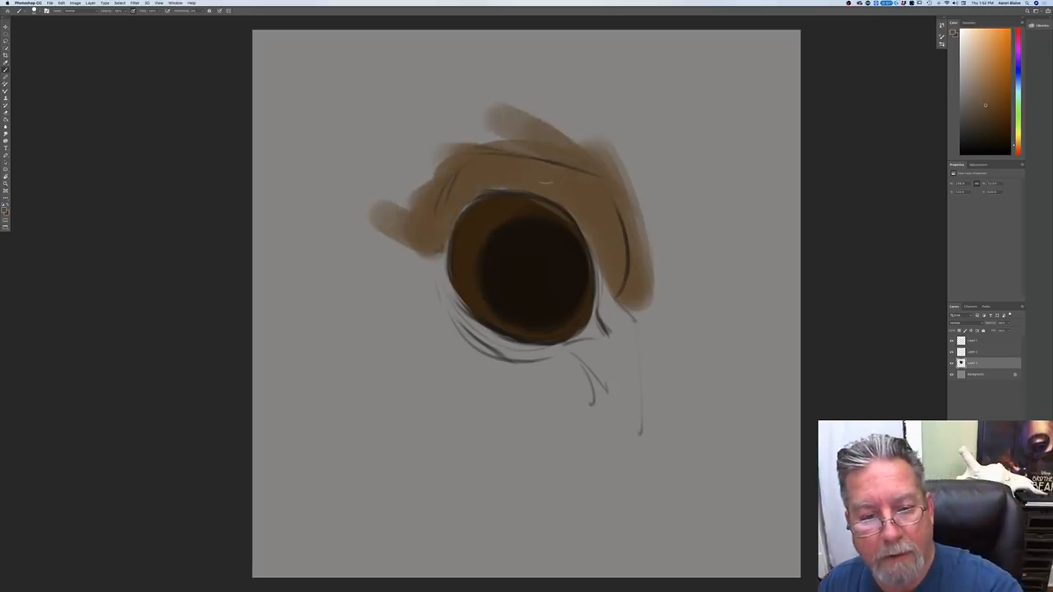
Step: Paint the skin along both sides of the eye and beneath it in the same medium brown
mouse_move(610, 278)
left_mouse_down()
mouse_move(619, 347)
mouse_move(608, 330)
mouse_move(602, 355)
left_mouse_up()
mouse_move(602, 355)
left_mouse_down()
mouse_move(606, 240)
mouse_move(654, 361)
mouse_move(638, 395)
mouse_move(658, 177)
mouse_move(622, 294)
mouse_move(560, 372)
mouse_move(547, 380)
mouse_move(549, 361)
mouse_move(460, 349)
mouse_move(440, 316)
mouse_move(448, 341)
mouse_move(463, 309)
mouse_move(489, 382)
mouse_move(543, 407)
mouse_move(604, 378)
mouse_move(613, 444)
left_mouse_up()
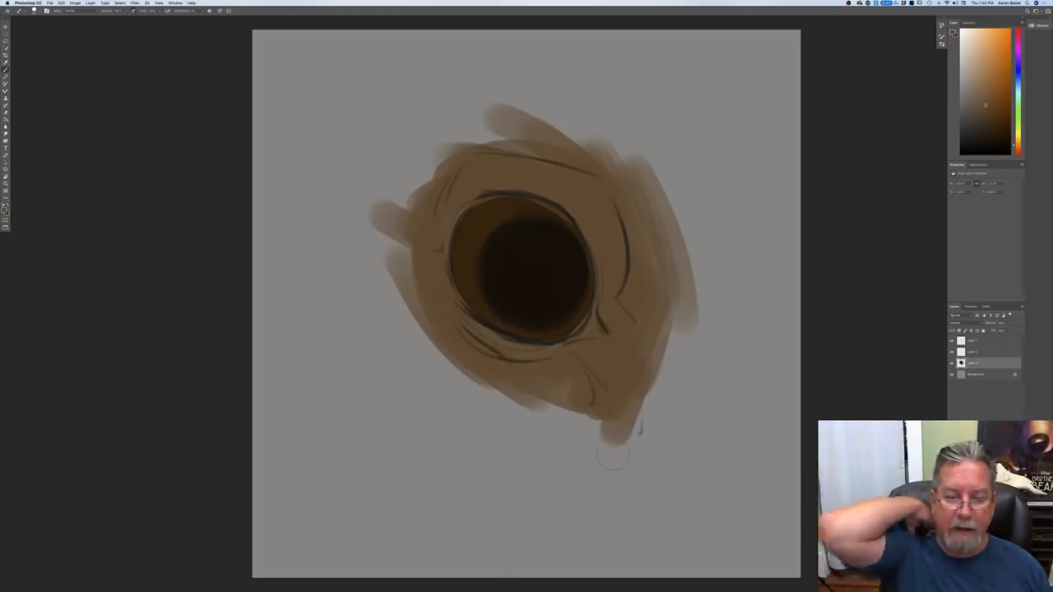
mouse_move(553, 386)
left_mouse_down()
mouse_move(477, 396)
mouse_move(504, 383)
mouse_move(436, 345)
mouse_move(403, 247)
mouse_move(411, 337)
left_mouse_up()
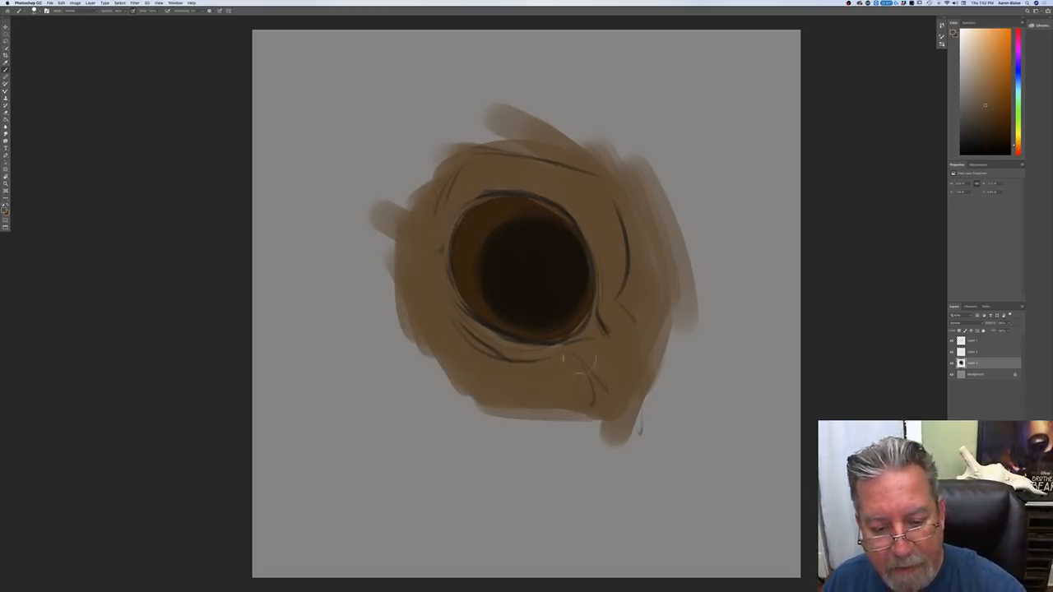
left_click_drag(599, 403, 592, 423)
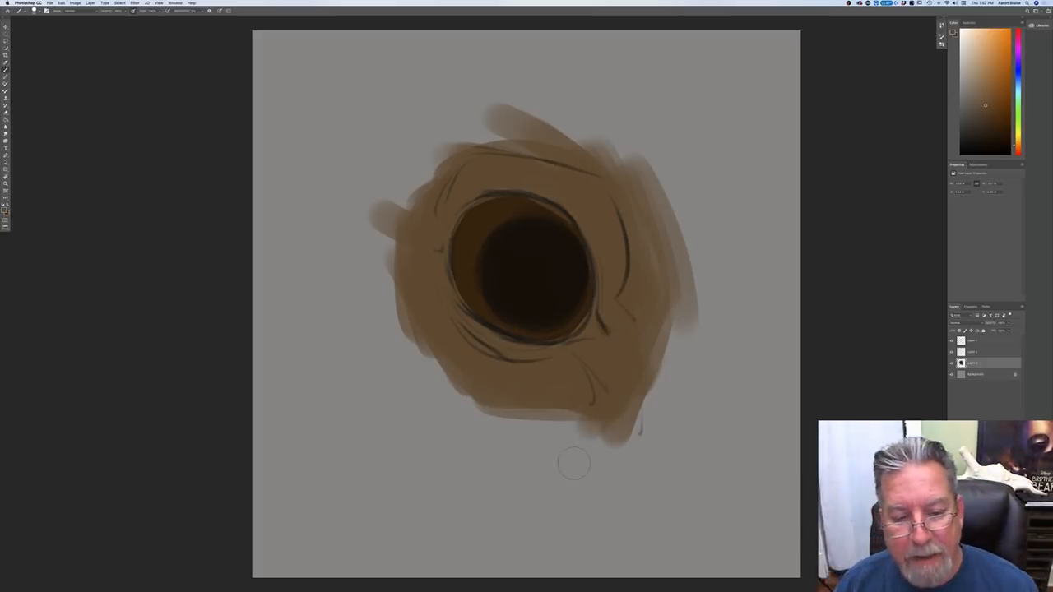
Step: Sample the pupil's color, pick a darker near-black brown, and deepen the pupil with it
left_click(4, 211)
left_click(533, 284)
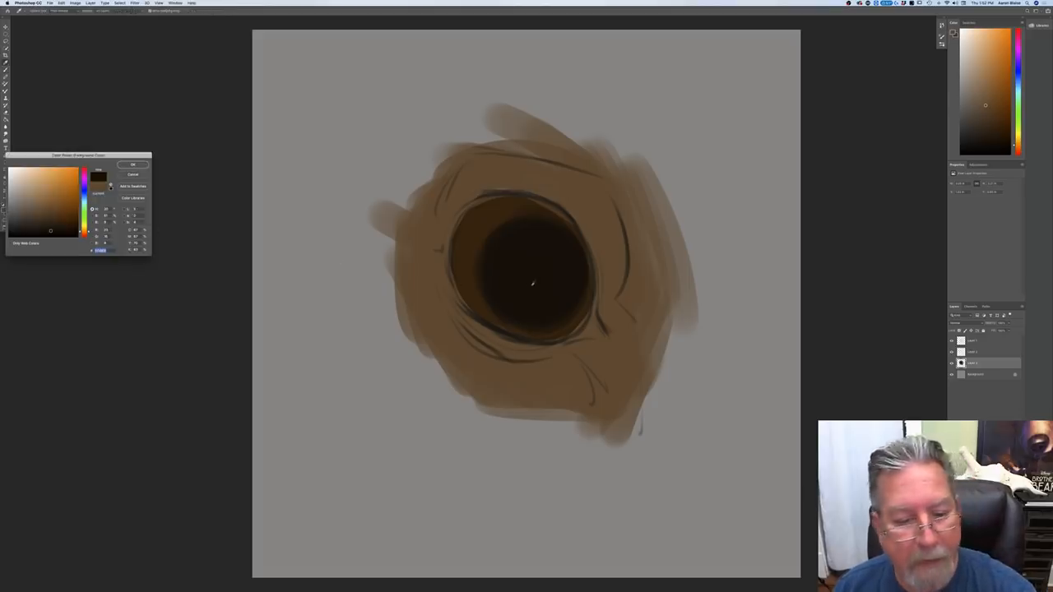
key("Return")
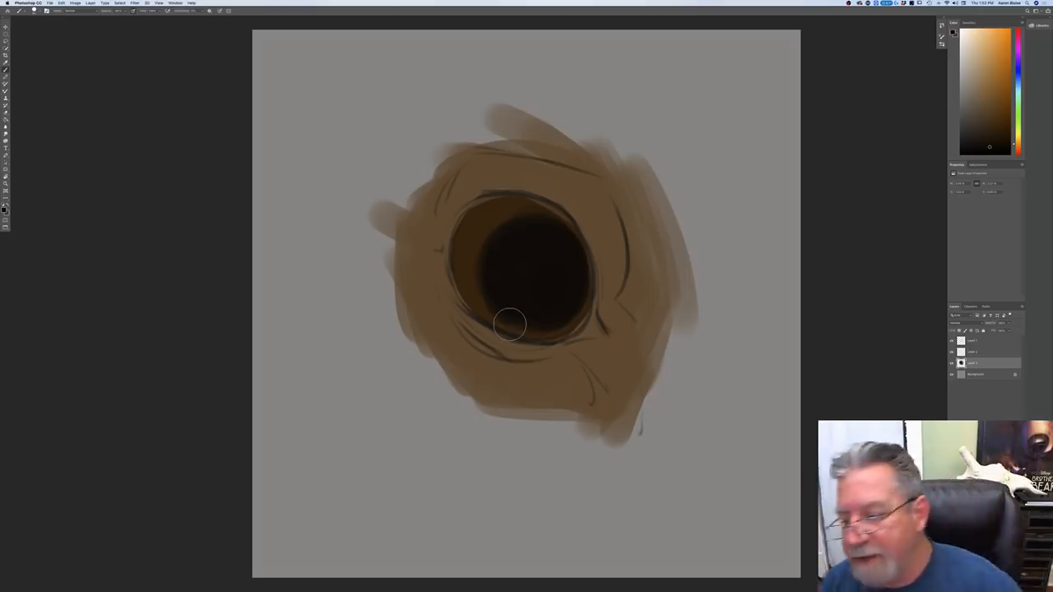
Step: Add a new layer above the line drawing in Multiply blend mode and open the foreground color for editing
left_click(972, 341)
key("shift+alt+super+n")
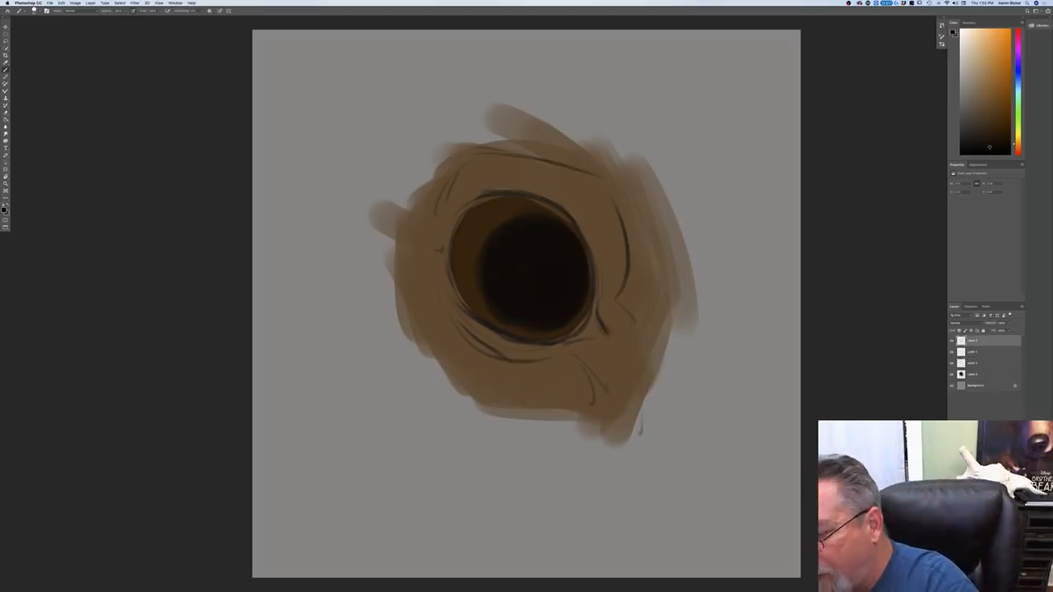
left_click(955, 323)
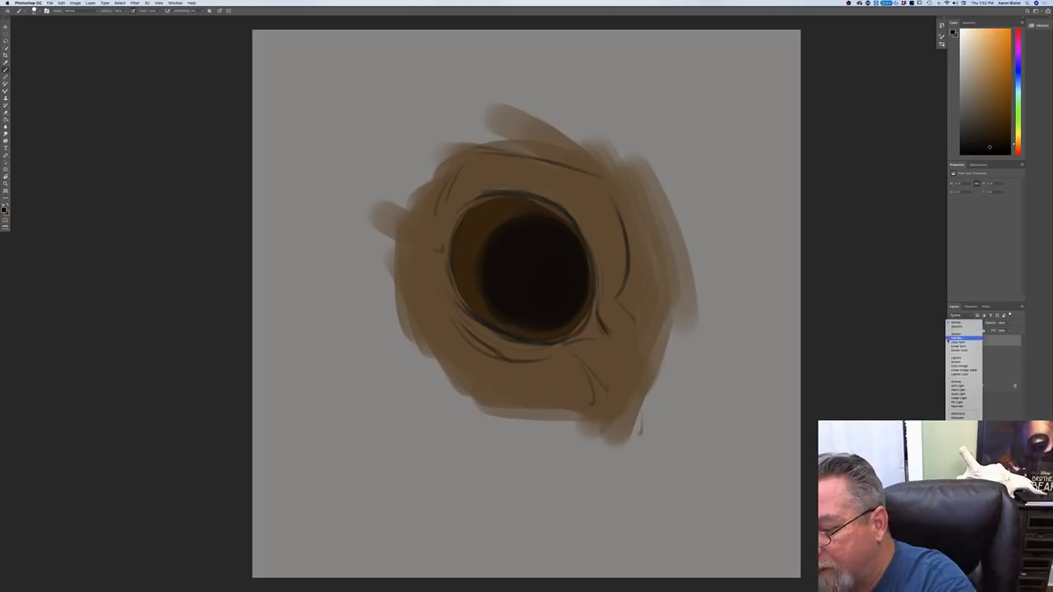
left_click(955, 339)
left_click(4, 211)
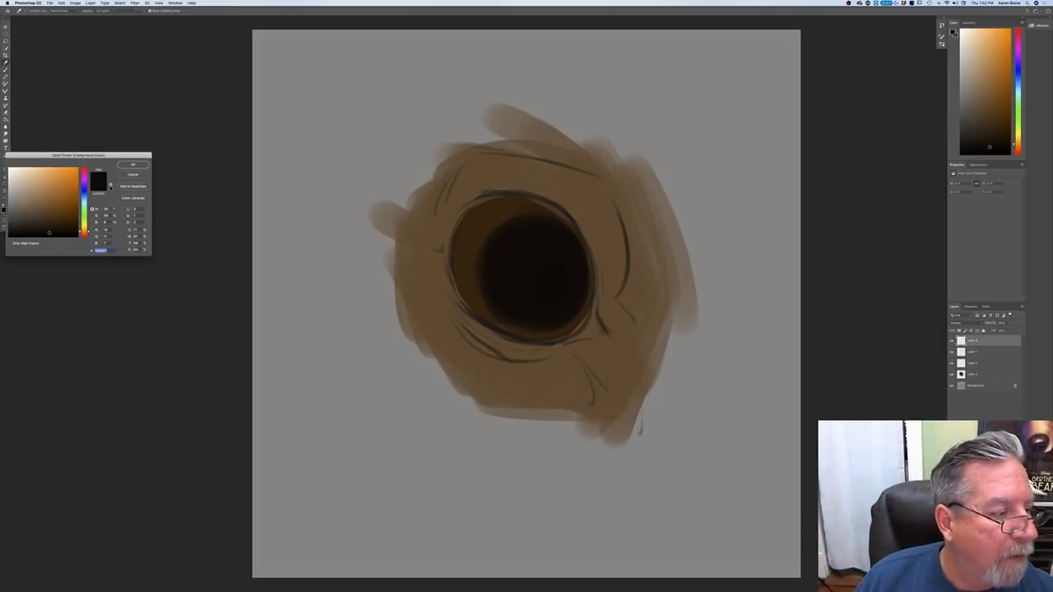
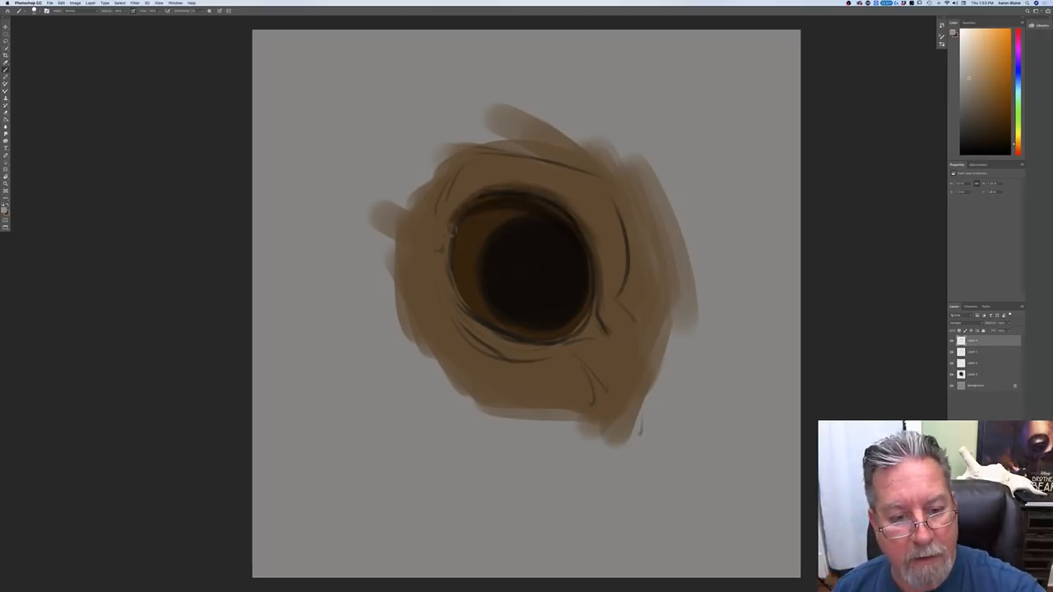
Step: Shade the crease under the lower eyelid and the fold below the inner corner of the eye with soft shadow strokes
mouse_move(444, 266)
left_mouse_down()
mouse_move(454, 308)
mouse_move(496, 345)
mouse_move(549, 352)
left_mouse_up()
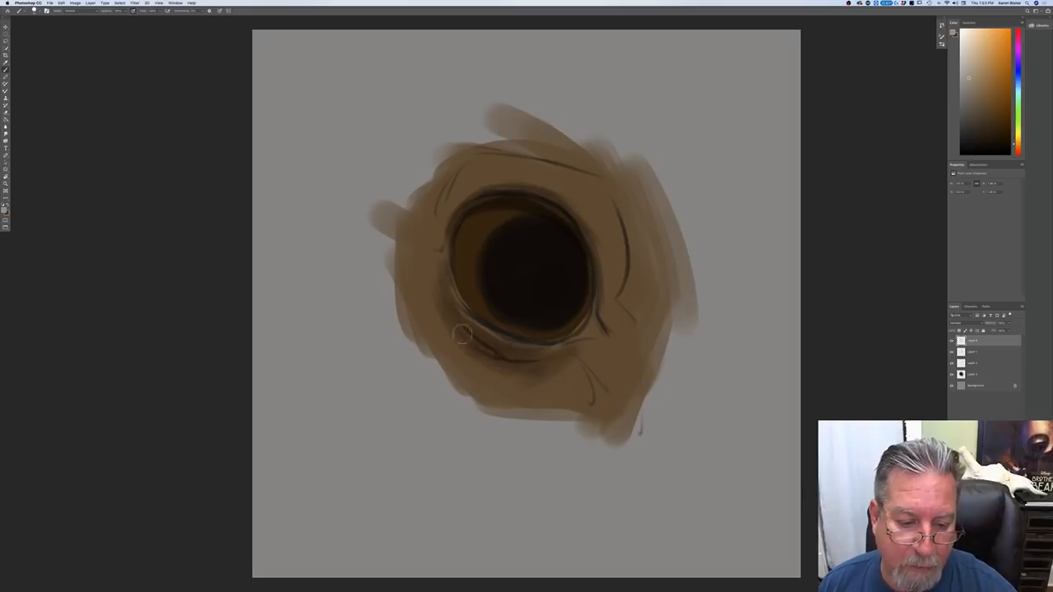
left_click_drag(574, 354, 600, 375)
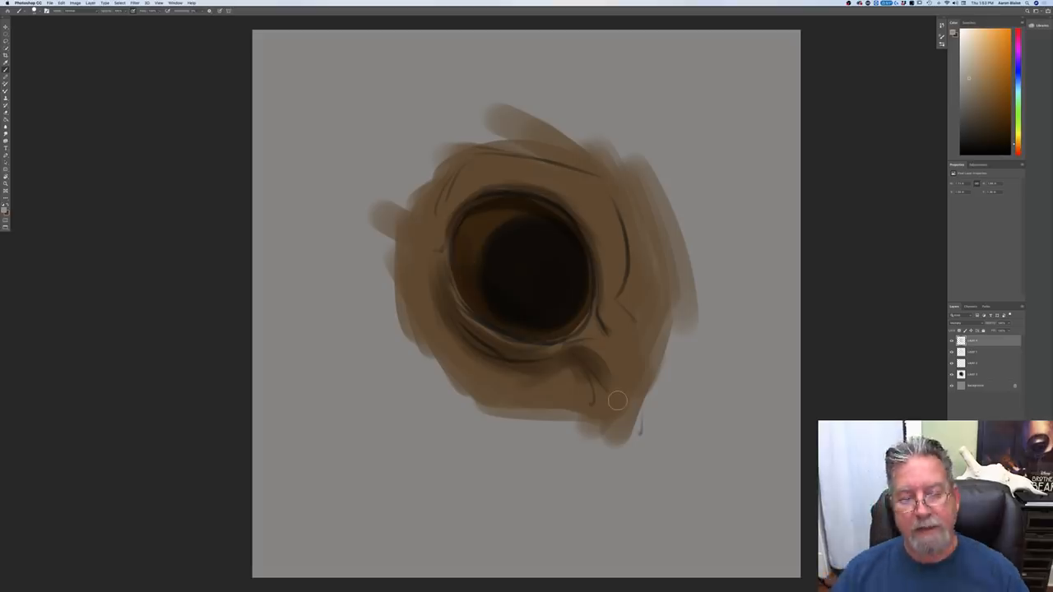
Step: Add a new layer in Overlay blend mode, pick a light tan, and paint a warm highlight along the upper eyelid
left_click(1002, 587)
left_click(962, 323)
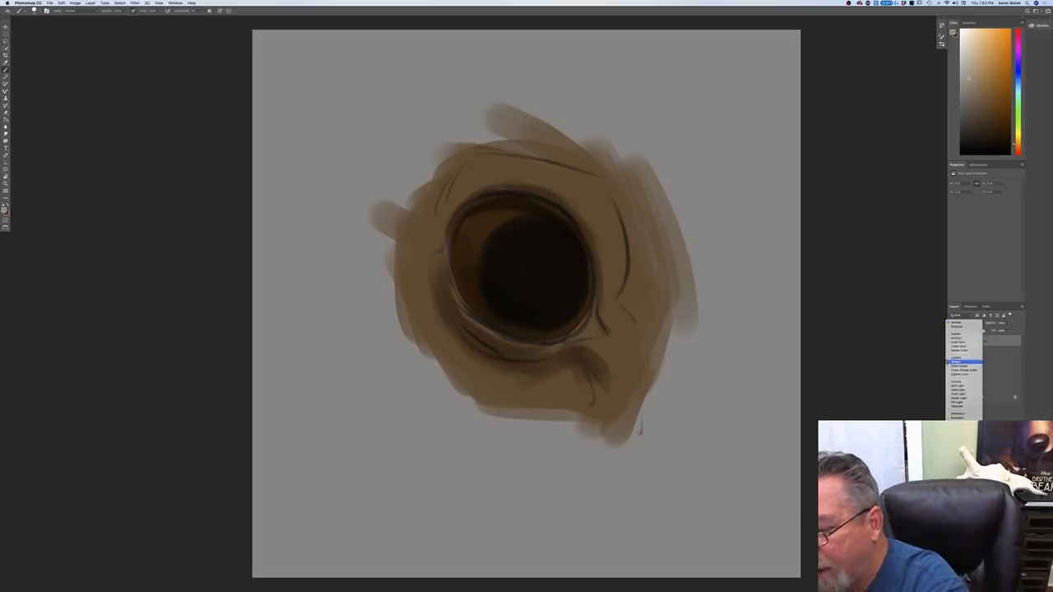
left_click(964, 384)
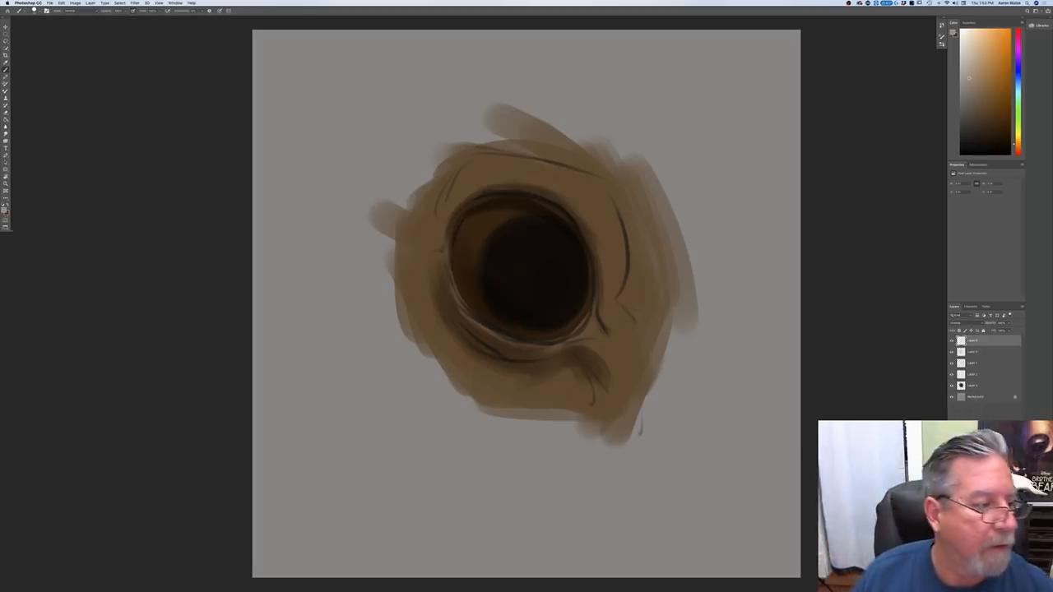
left_click(4, 210)
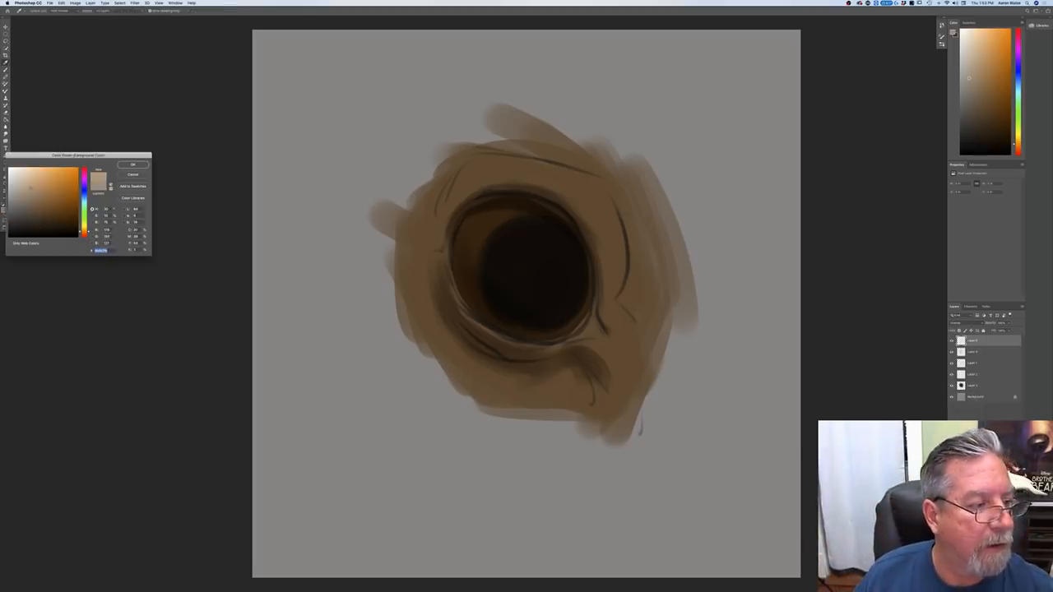
key("Return")
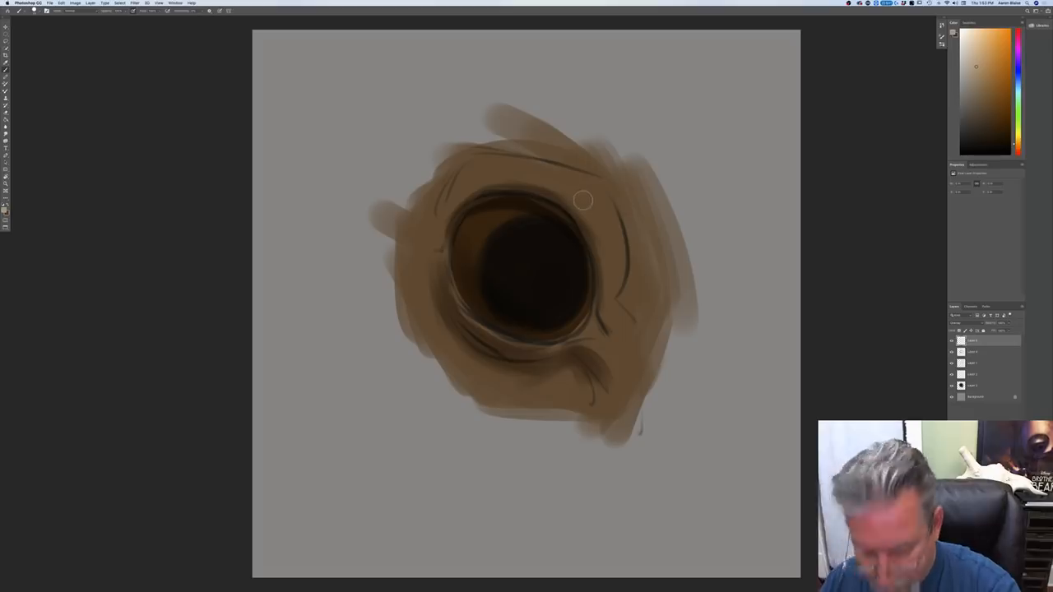
left_click_drag(589, 194, 567, 176)
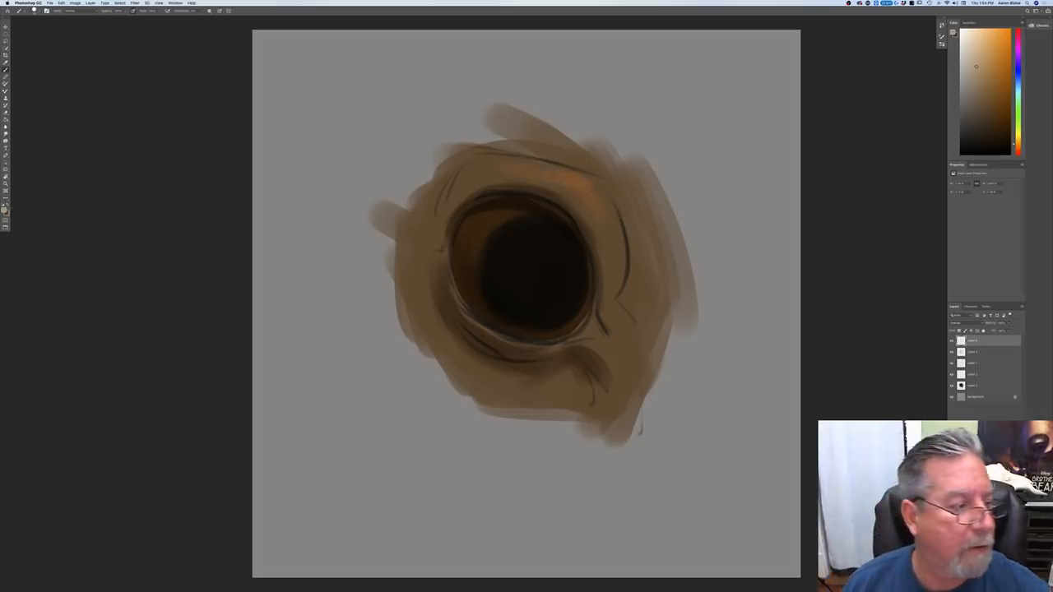
Step: Pick a paler beige and brighten the upper eyelid, the inner corner and the lower eyelid rim
left_click(5, 208)
left_click(133, 165)
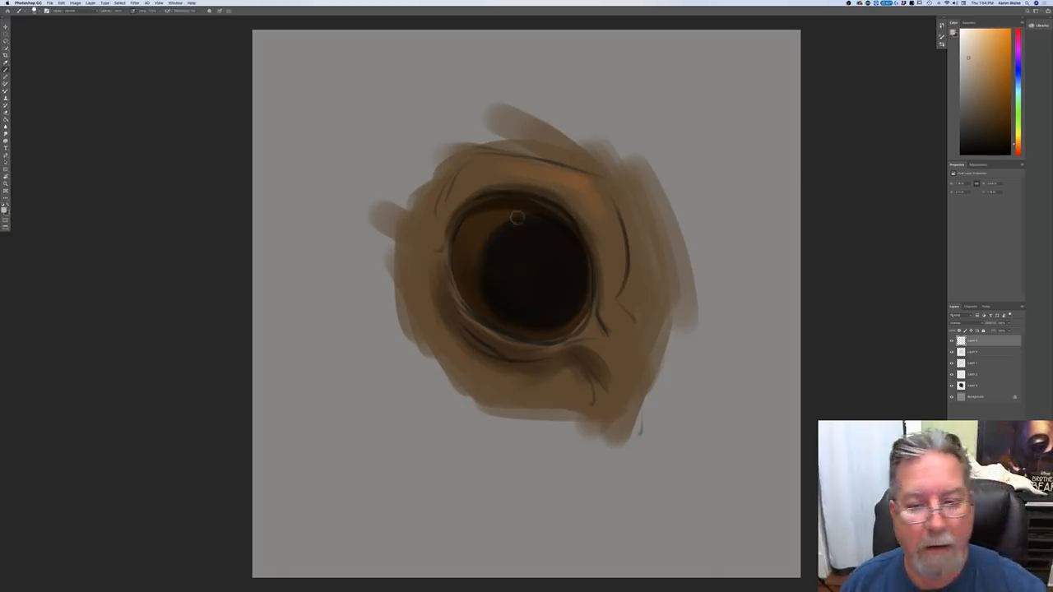
left_click_drag(583, 180, 603, 207)
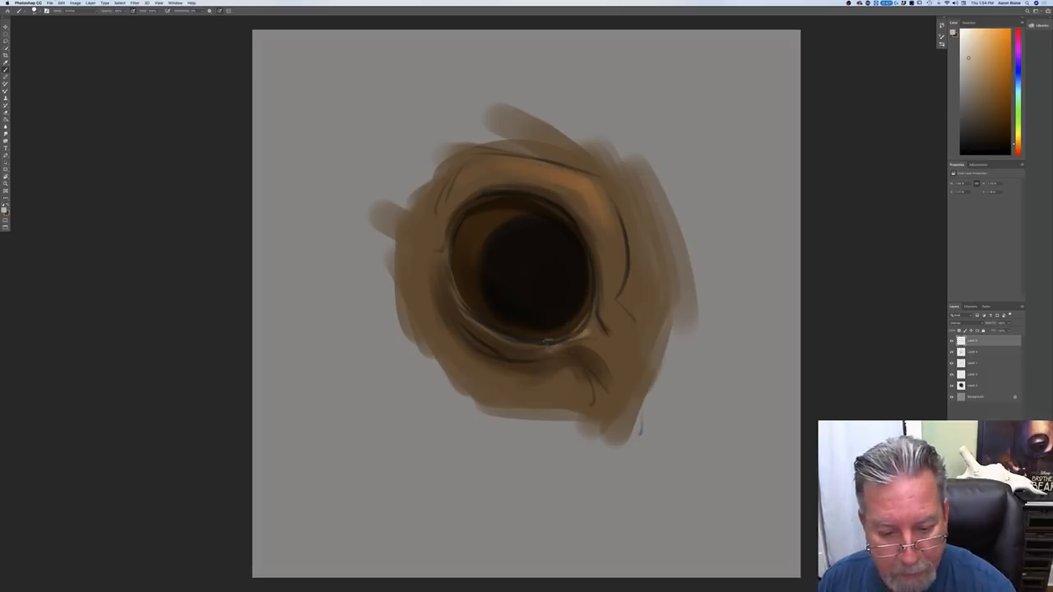
mouse_move(489, 328)
left_mouse_down()
mouse_move(450, 291)
mouse_move(463, 306)
left_mouse_up()
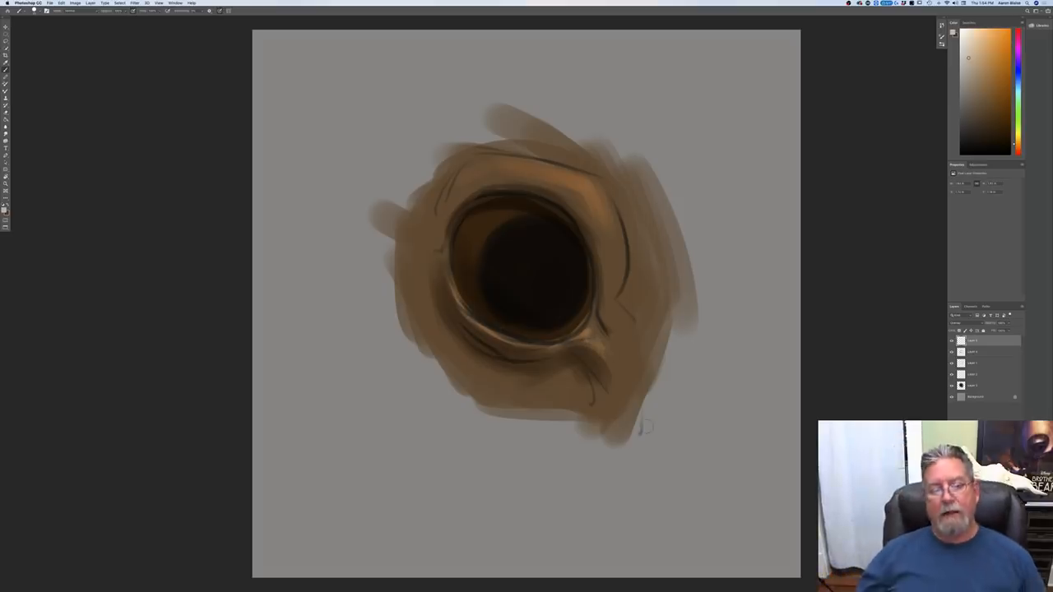
Step: Add a new Normal layer, sample the inner corner's color, pick a lighter tan, and paint a highlight along the lower eyelid rim
left_click(1005, 587)
left_click(5, 209)
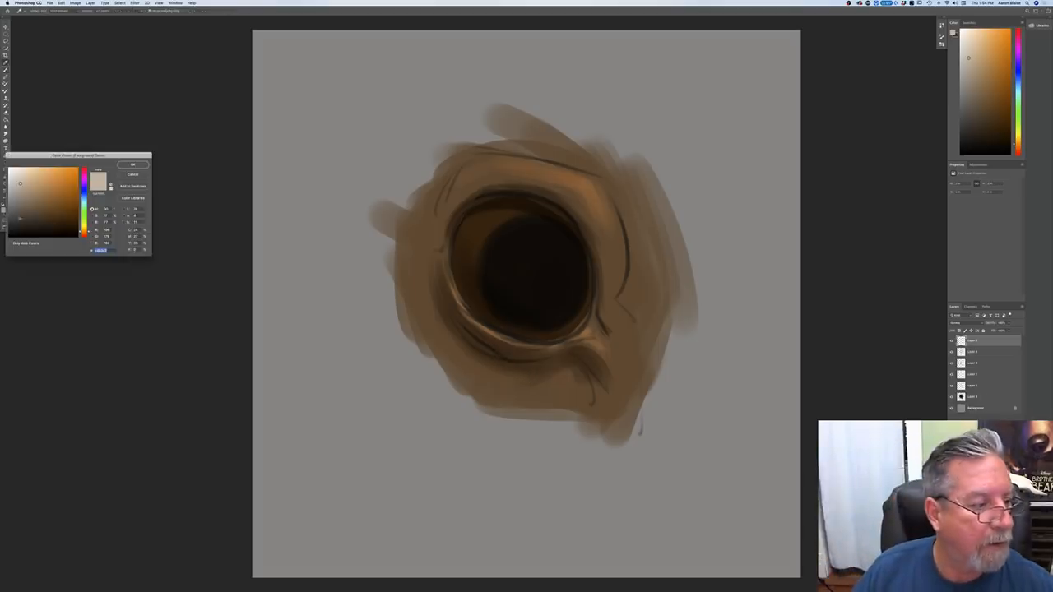
left_click(584, 332)
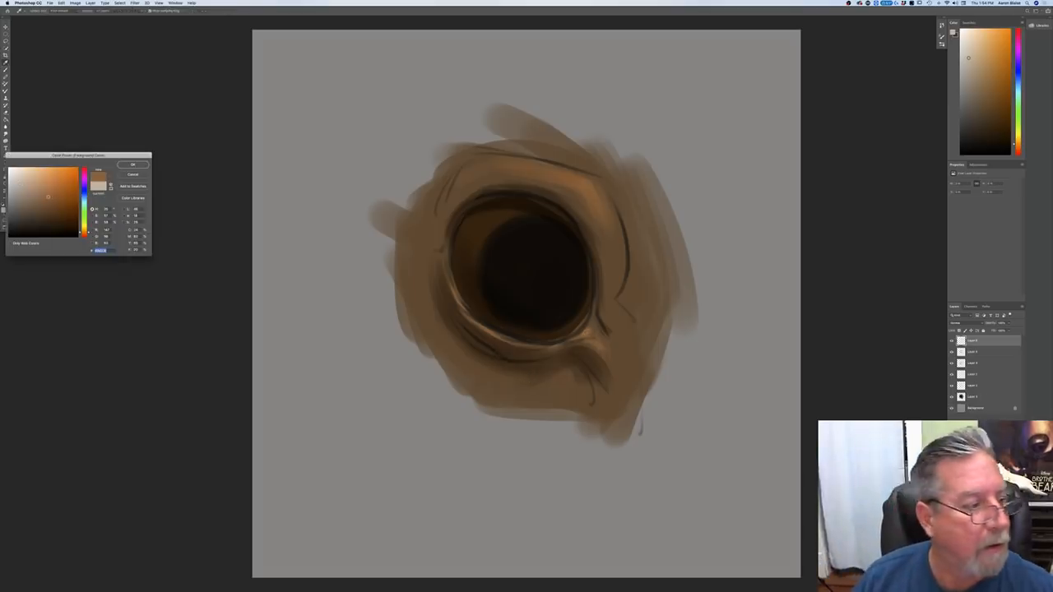
key("Return")
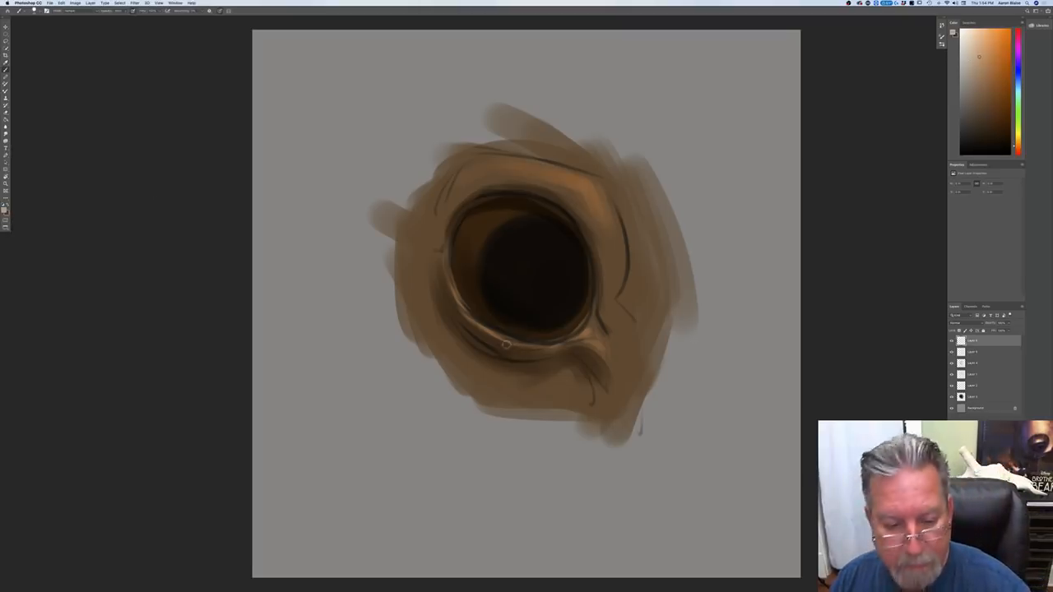
mouse_move(446, 264)
left_mouse_down()
mouse_move(484, 334)
mouse_move(536, 345)
mouse_move(524, 331)
mouse_move(576, 337)
left_mouse_up()
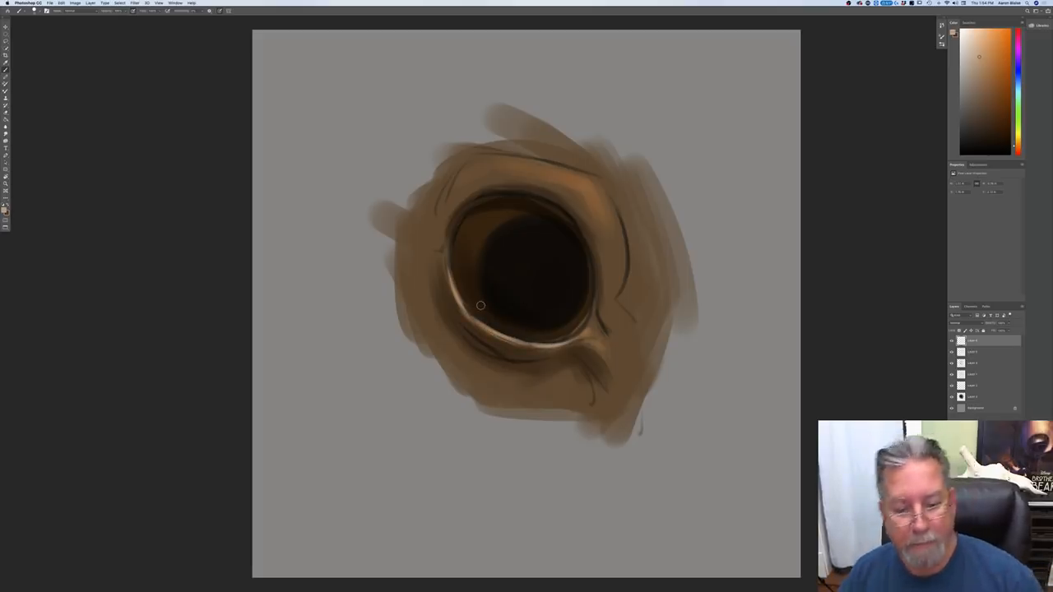
Step: Sample the skin color below the eye, pick a lighter brown, and paint the upper eyelid and the fold at the inner corner
left_click(6, 210)
left_click(556, 382)
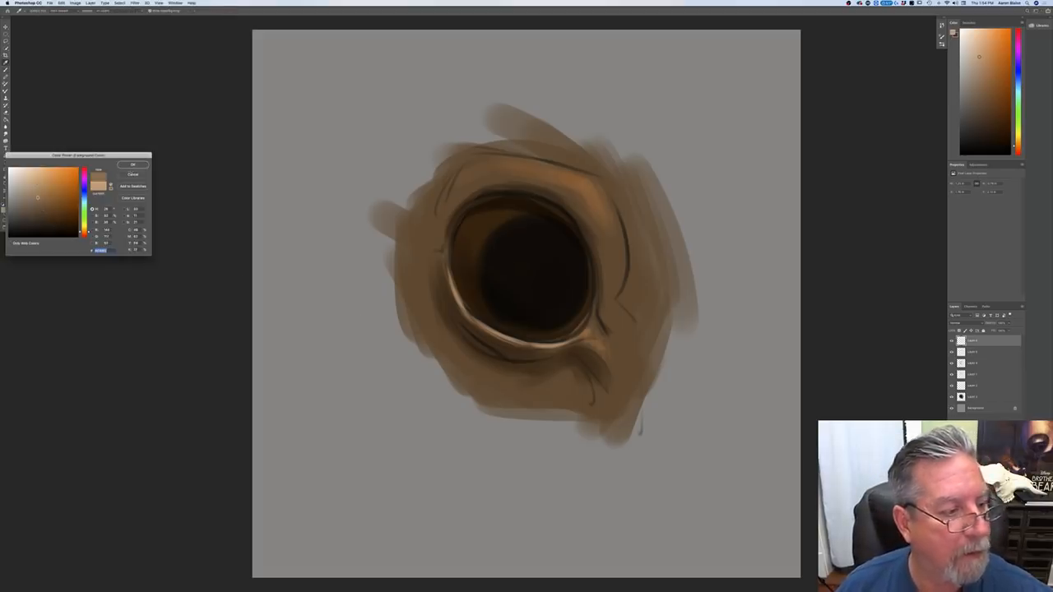
key("Return")
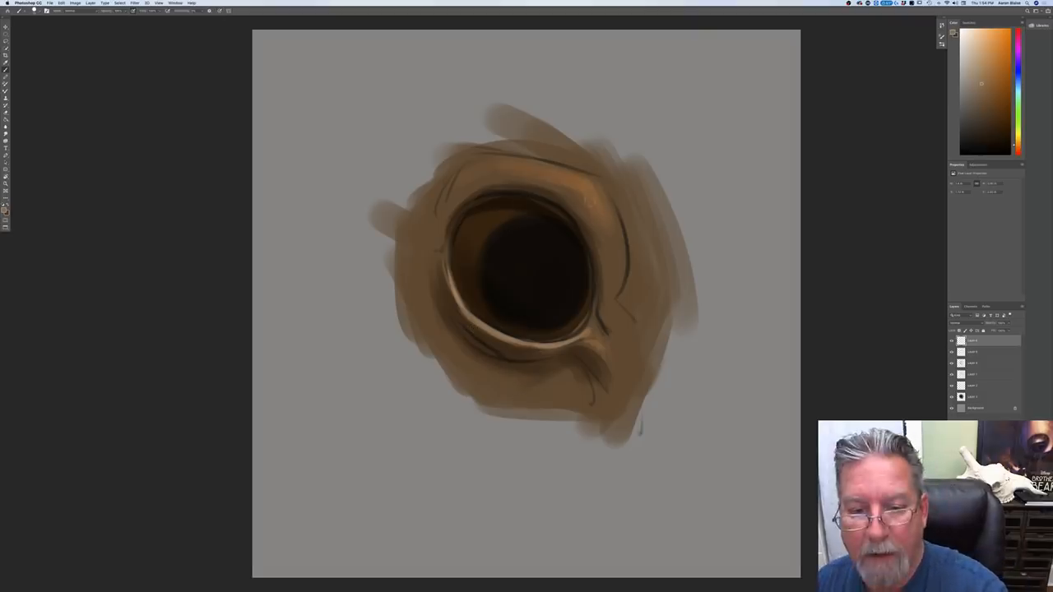
left_click_drag(547, 174, 481, 169)
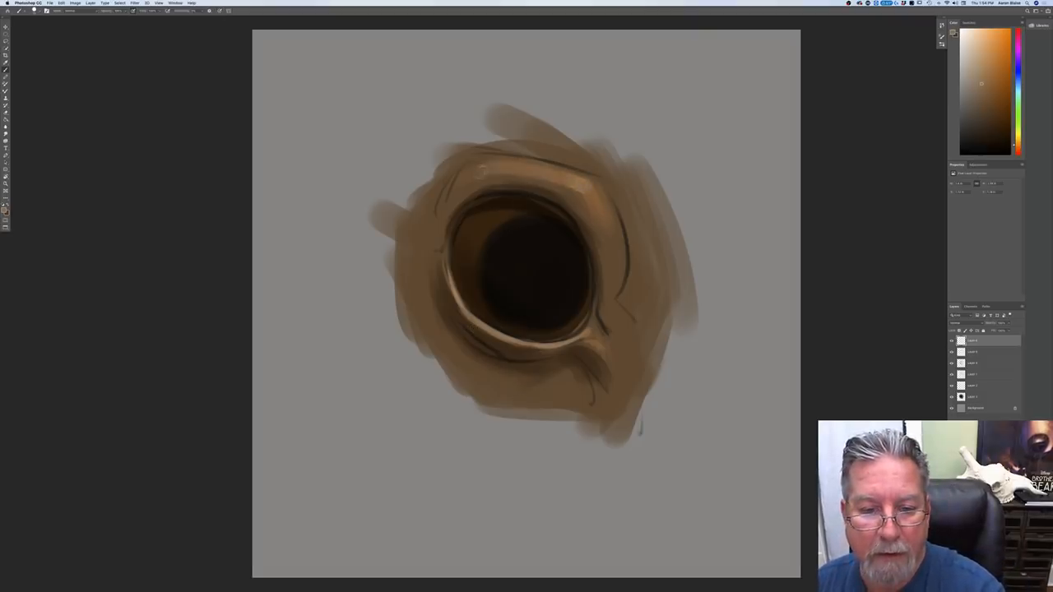
left_click_drag(607, 205, 615, 269)
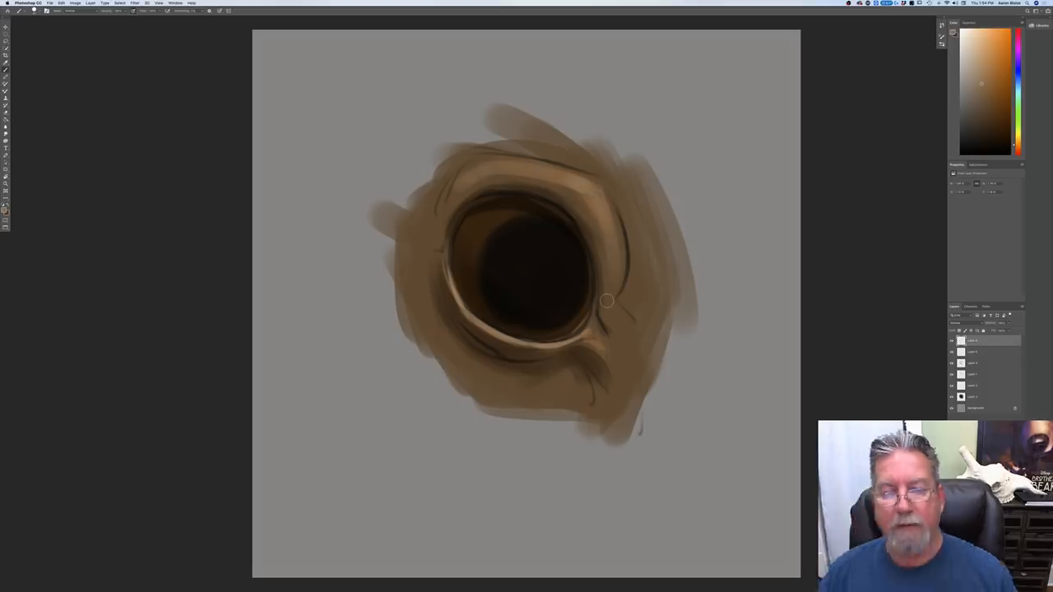
left_click_drag(604, 314, 622, 335)
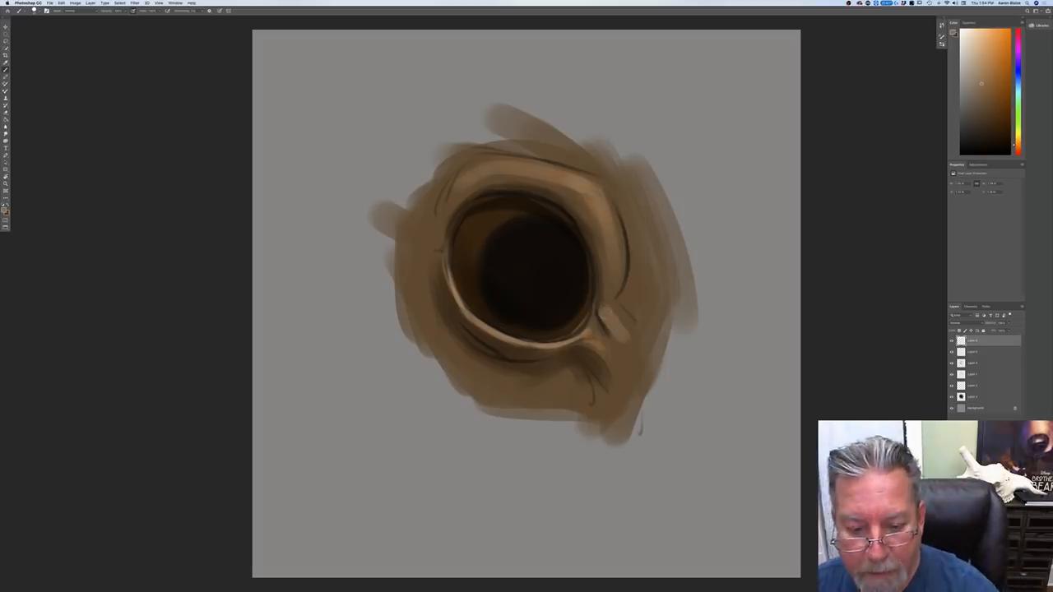
Step: Add a new layer, pick a muted grayish blue, and paint a sky reflection across the upper part of the eyeball
key("super+alt+shift+n")
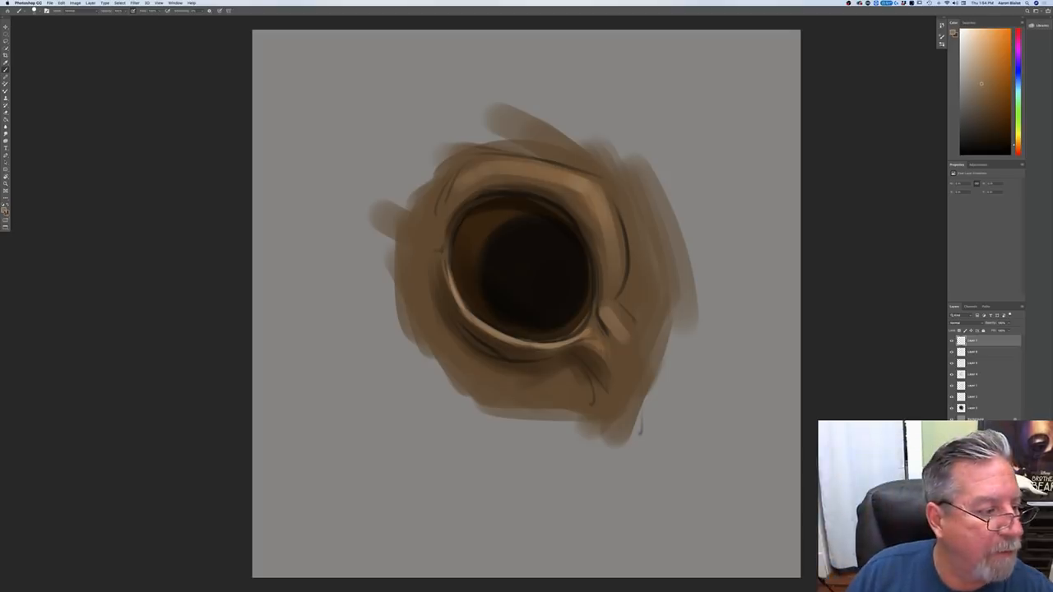
left_click(4, 211)
left_click(83, 196)
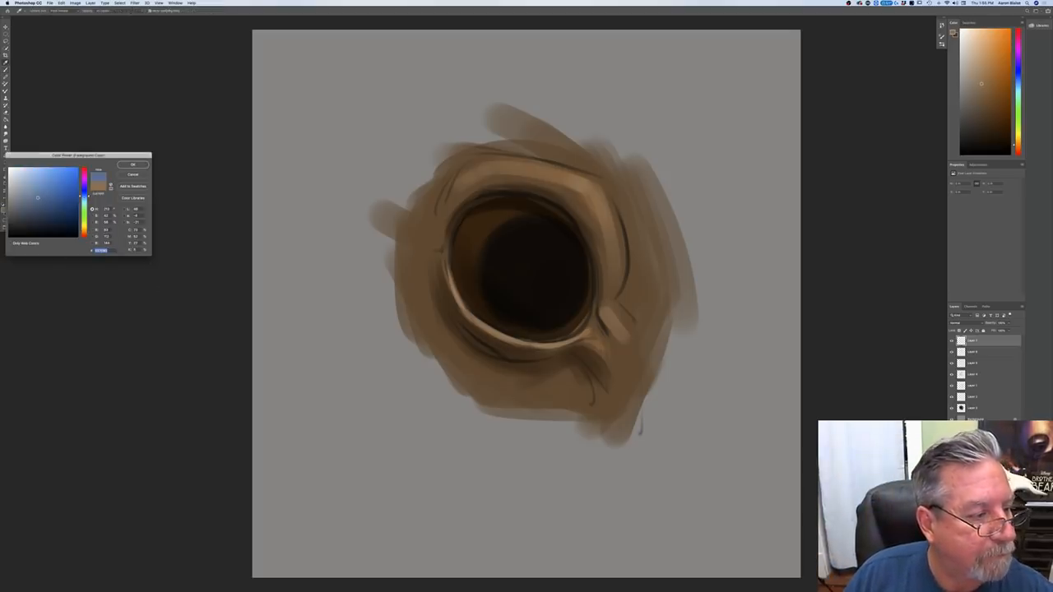
left_click(31, 192)
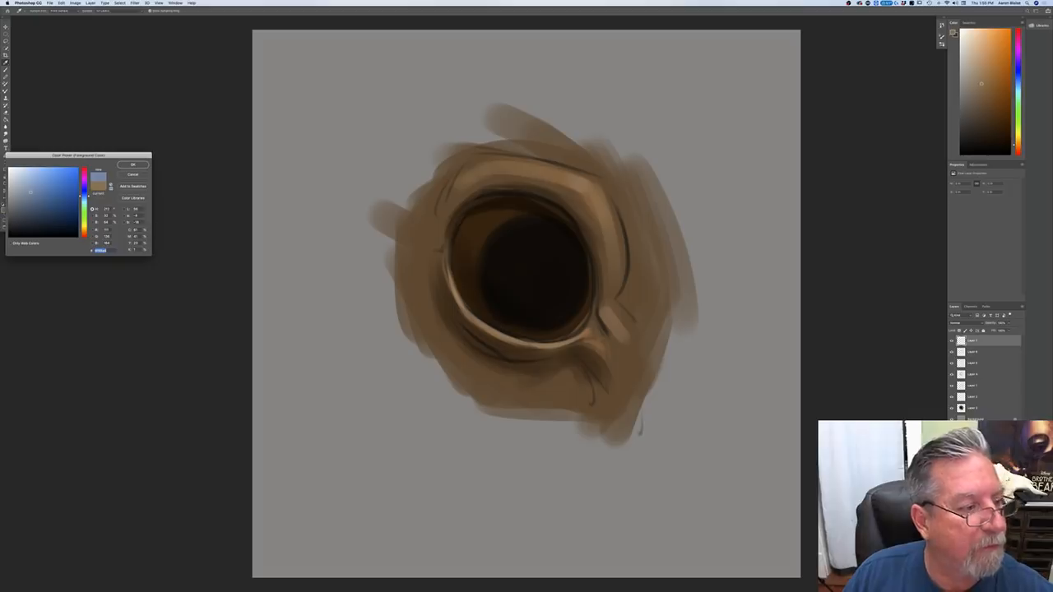
left_click(132, 165)
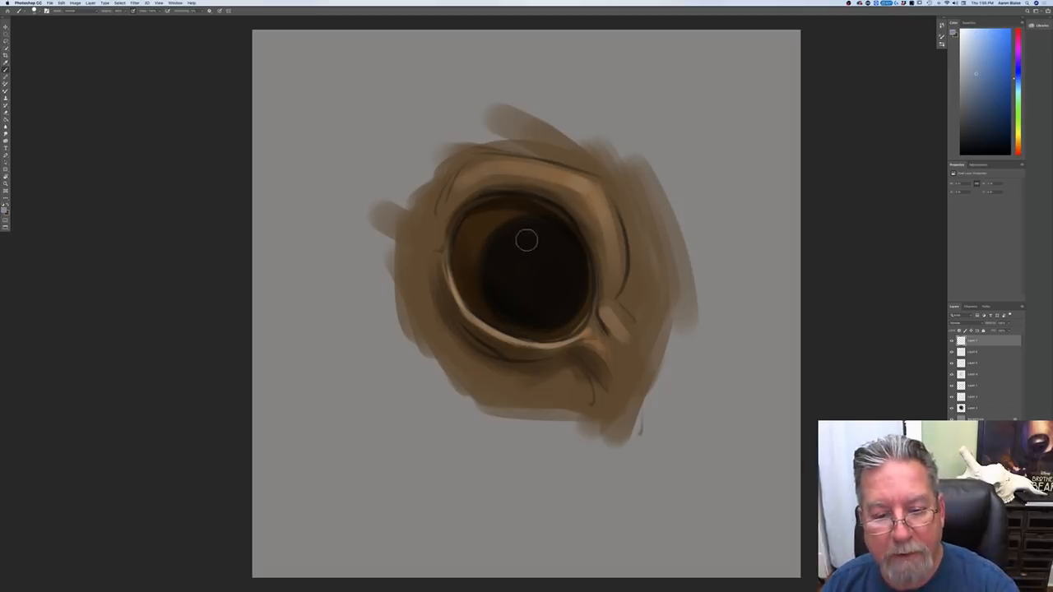
left_click_drag(548, 232, 516, 223)
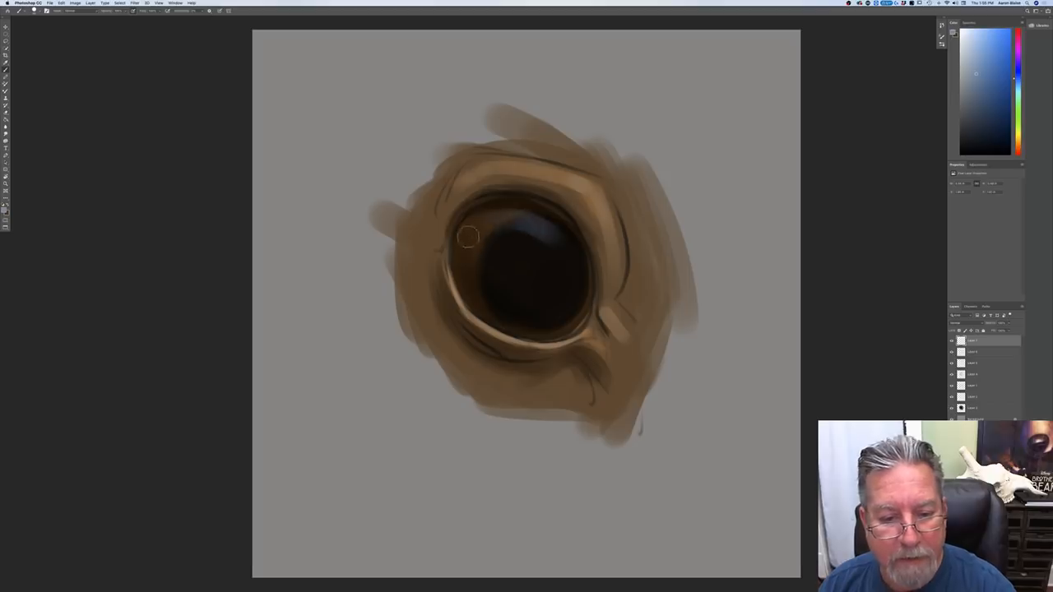
mouse_move(527, 236)
left_mouse_down()
mouse_move(561, 258)
mouse_move(517, 227)
mouse_move(539, 233)
mouse_move(491, 238)
mouse_move(477, 228)
mouse_move(533, 242)
left_mouse_up()
mouse_move(514, 224)
left_mouse_down()
mouse_move(521, 240)
mouse_move(481, 237)
mouse_move(479, 249)
left_mouse_up()
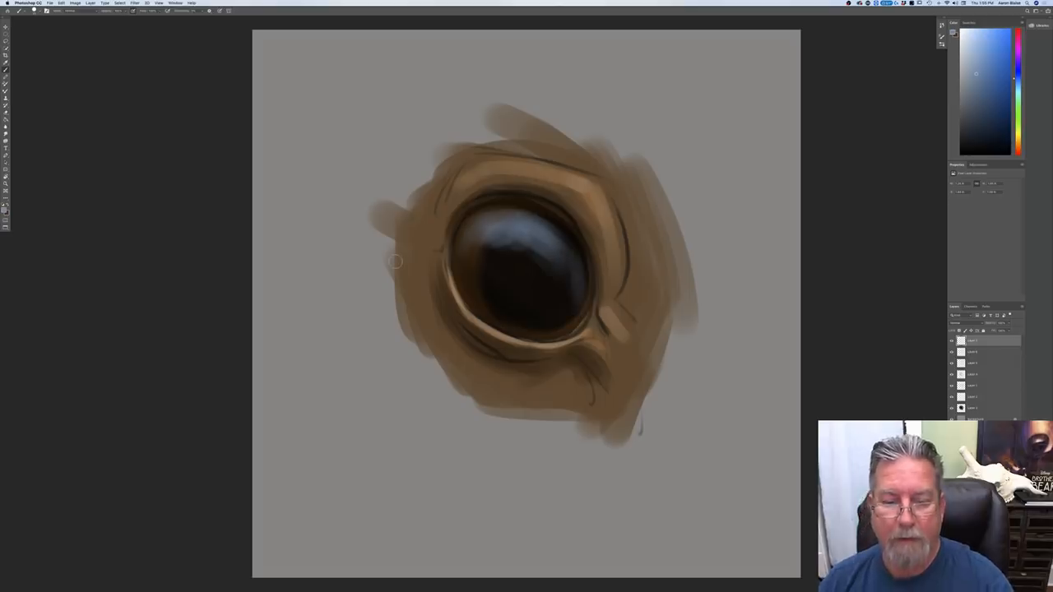
Step: Enlarge the brush and broaden the blue reflection with soft strokes across the eyeball
key("]")
key("]")
key("]")
key("]")
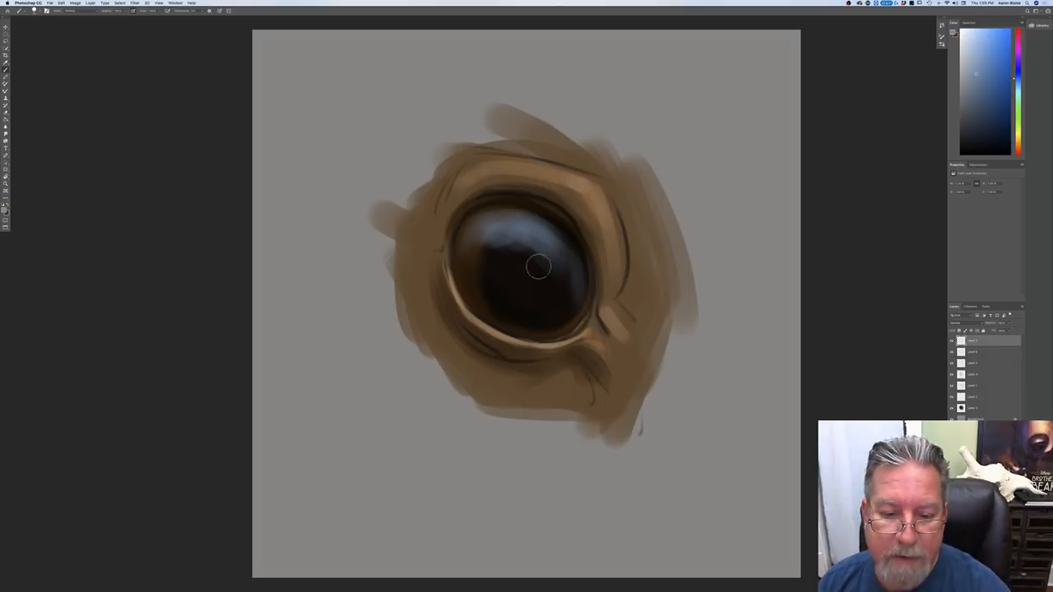
key("]")
mouse_move(564, 277)
left_mouse_down()
mouse_move(524, 254)
mouse_move(569, 271)
mouse_move(458, 233)
left_mouse_up()
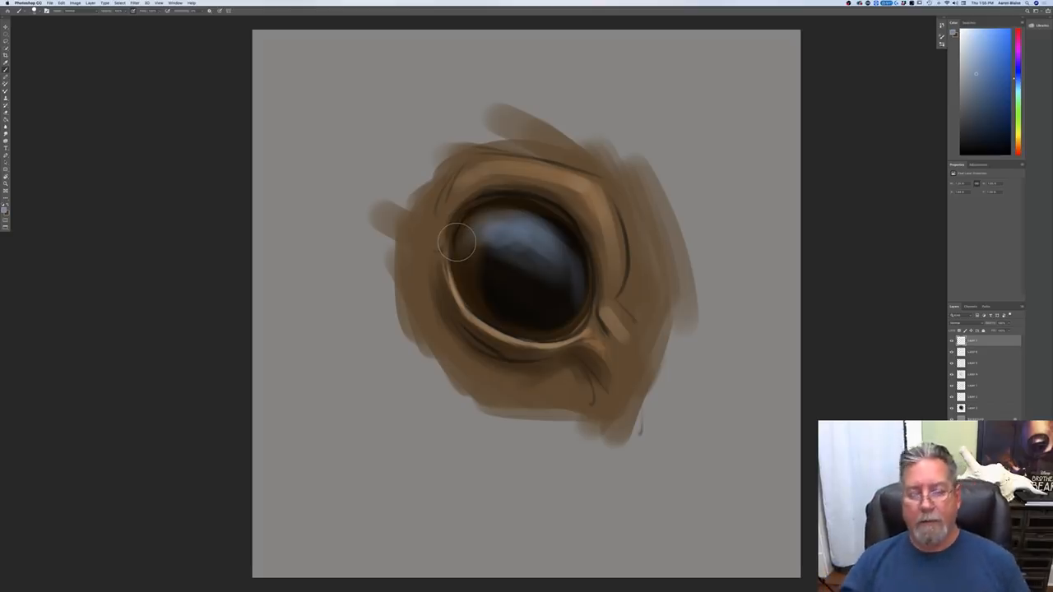
Step: Pick a light cyan, reduce the brush size, and brighten the reflection on the inner-corner side of the eyeball
left_click(5, 211)
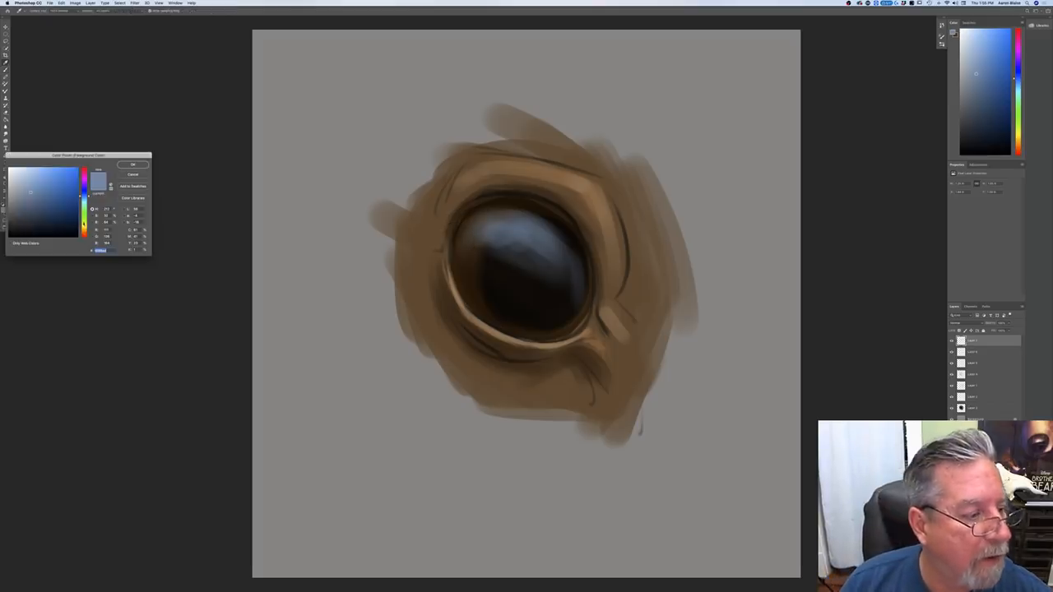
left_click_drag(83, 196, 85, 202)
left_click(35, 183)
left_click(126, 165)
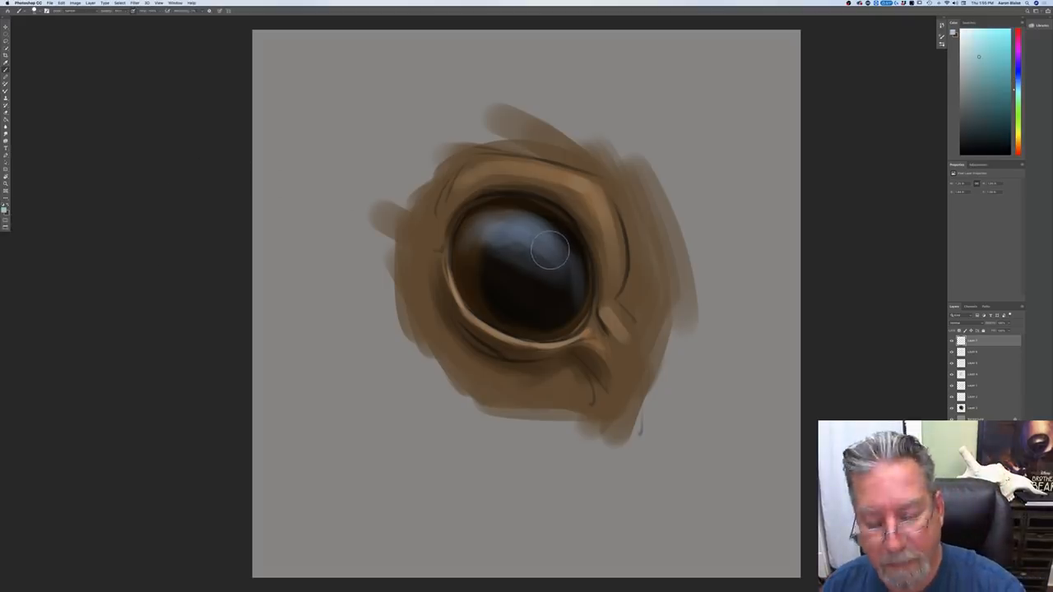
key("bracketleft")
key("bracketleft")
mouse_move(550, 239)
left_mouse_down()
mouse_move(572, 251)
mouse_move(546, 256)
mouse_move(574, 271)
left_mouse_up()
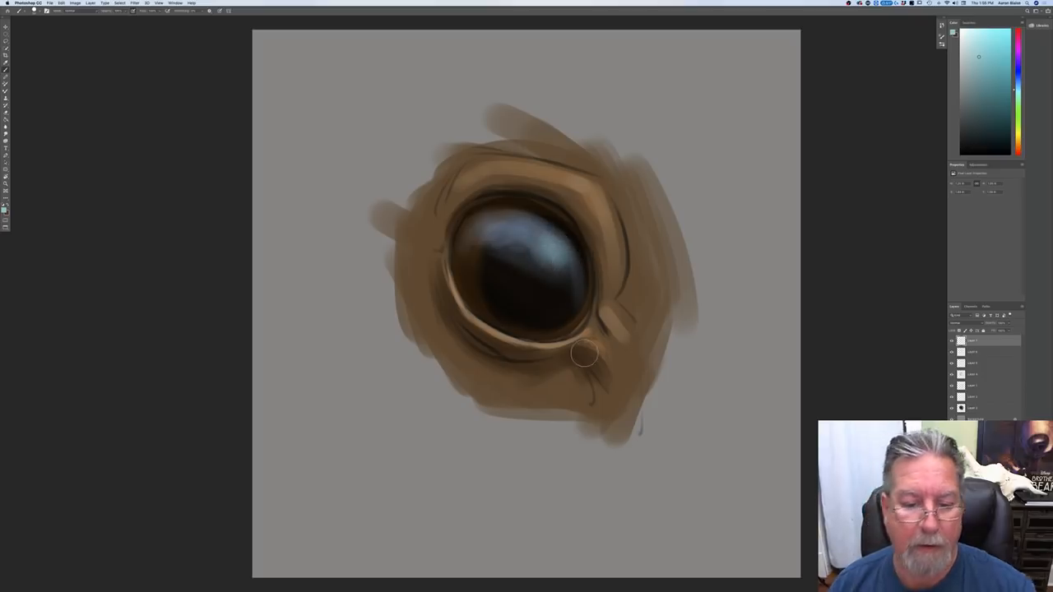
Step: Pick a pale green and paint a brighter spot inside the cyan part of the eye's reflection
left_click(5, 209)
left_click_drag(83, 209, 86, 211)
left_click(32, 174)
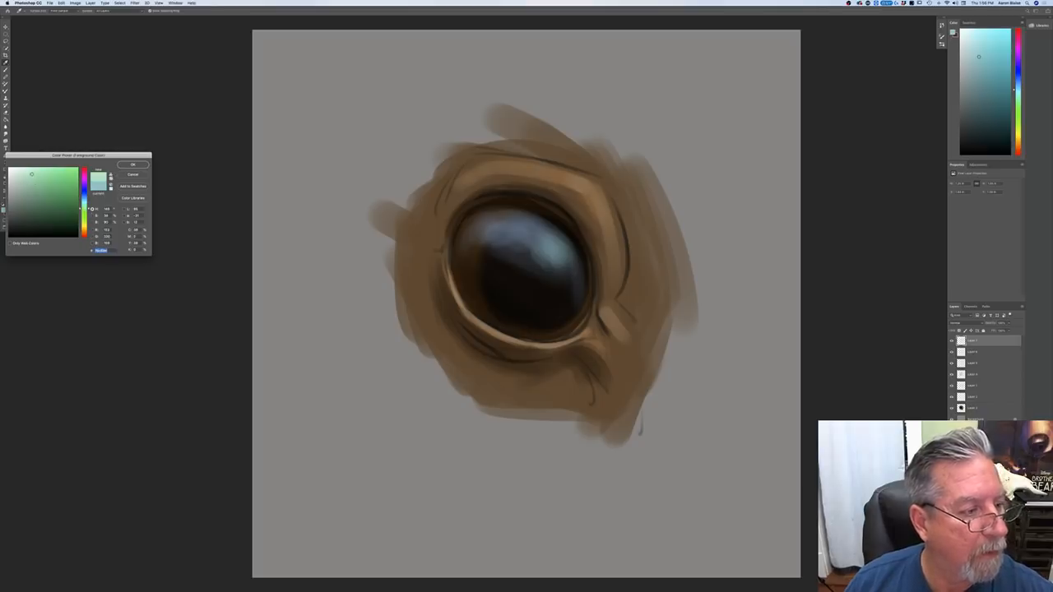
left_click(133, 165)
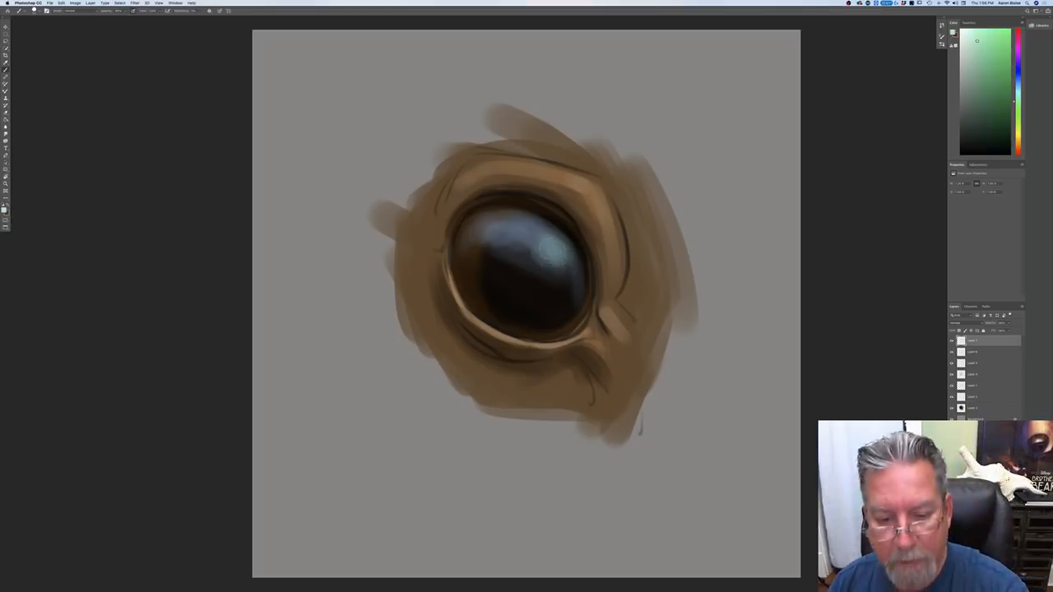
mouse_move(566, 244)
left_mouse_down()
mouse_move(570, 265)
mouse_move(565, 249)
left_mouse_up()
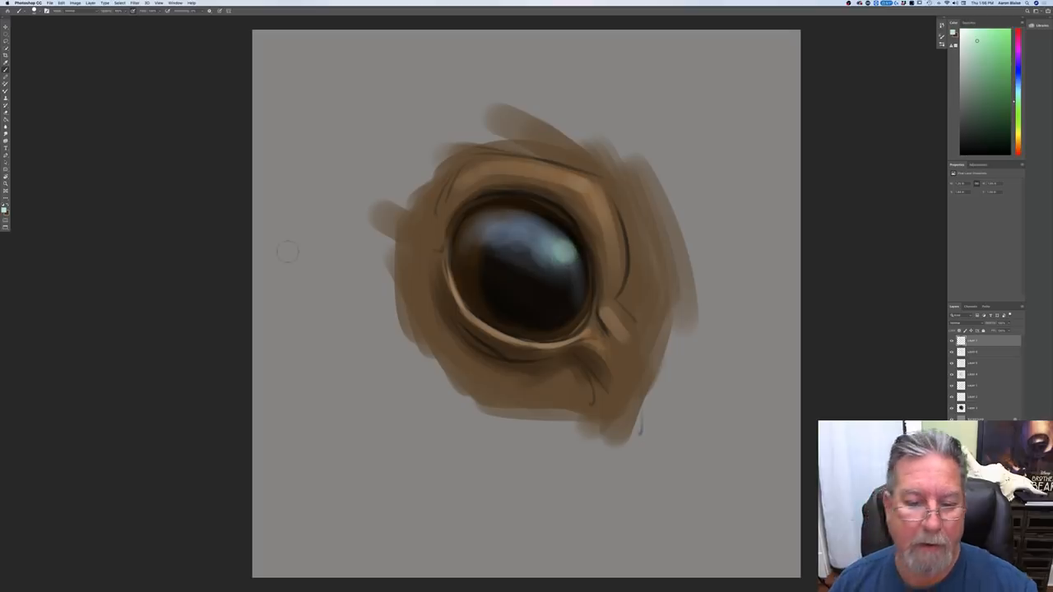
Step: Choose a near-white pale yellow and paint a bright specular spot inside the cyan reflection on the eyeball
left_click(4, 210)
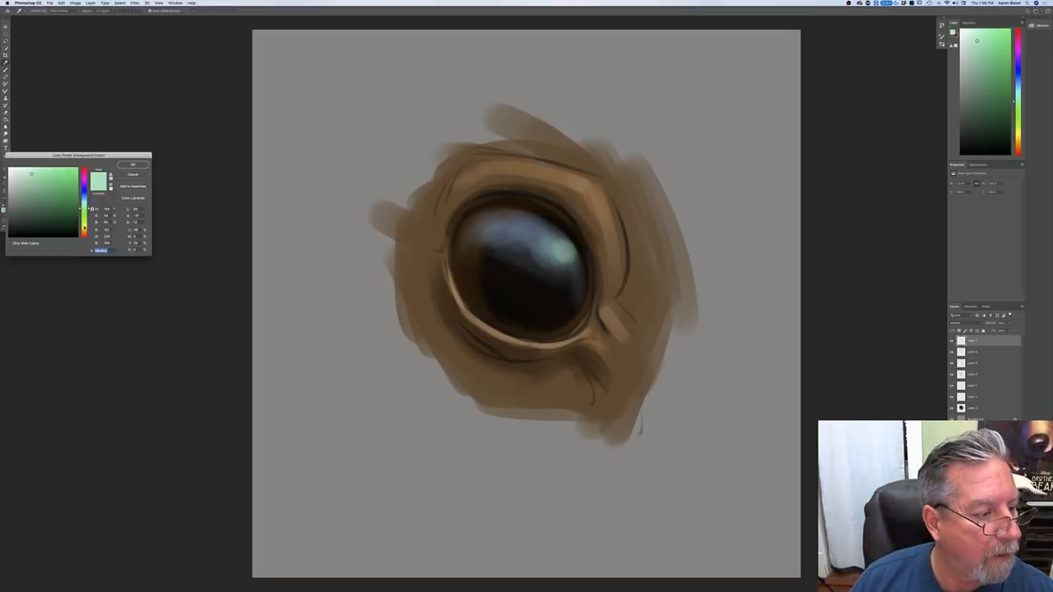
left_click(84, 227)
left_click(15, 168)
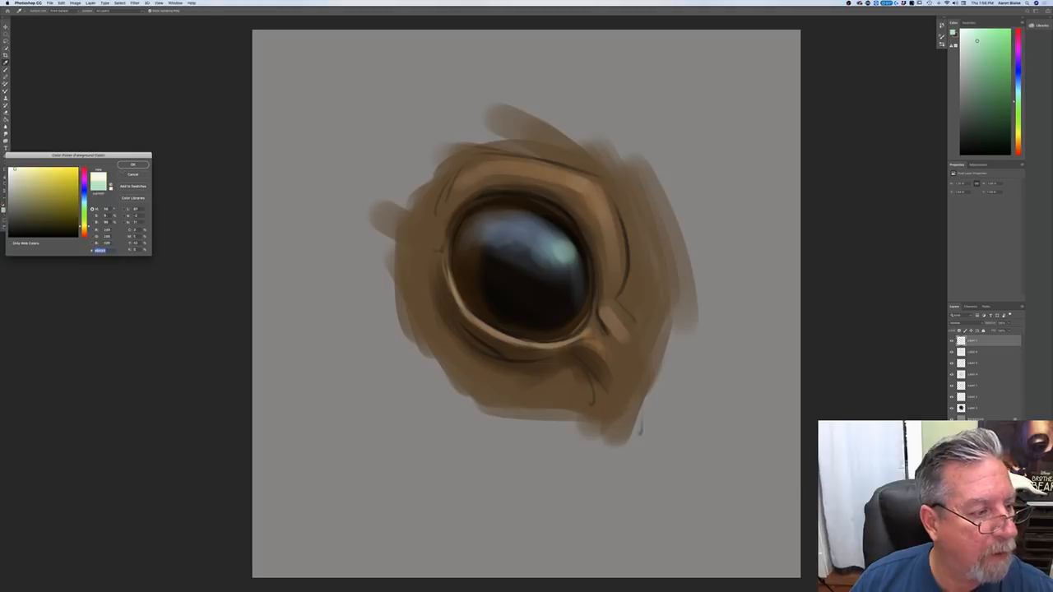
left_click(132, 165)
left_click_drag(577, 275, 569, 255)
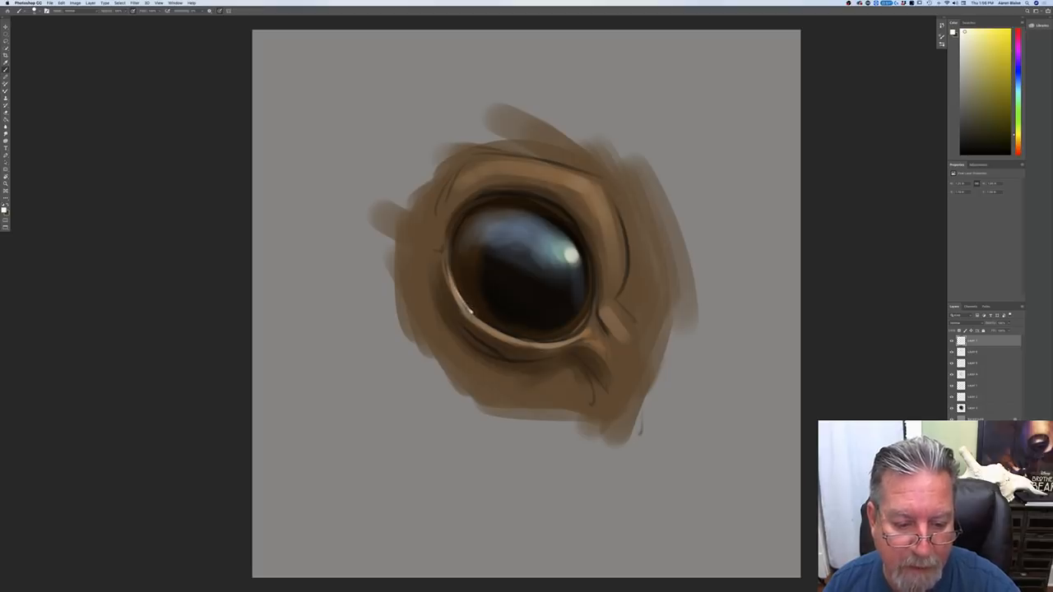
Step: Dab small pale highlights along the lower lid rim, at both eye corners and on the upper lid fold
mouse_move(468, 309)
left_mouse_down()
mouse_move(531, 339)
mouse_move(516, 335)
left_mouse_up()
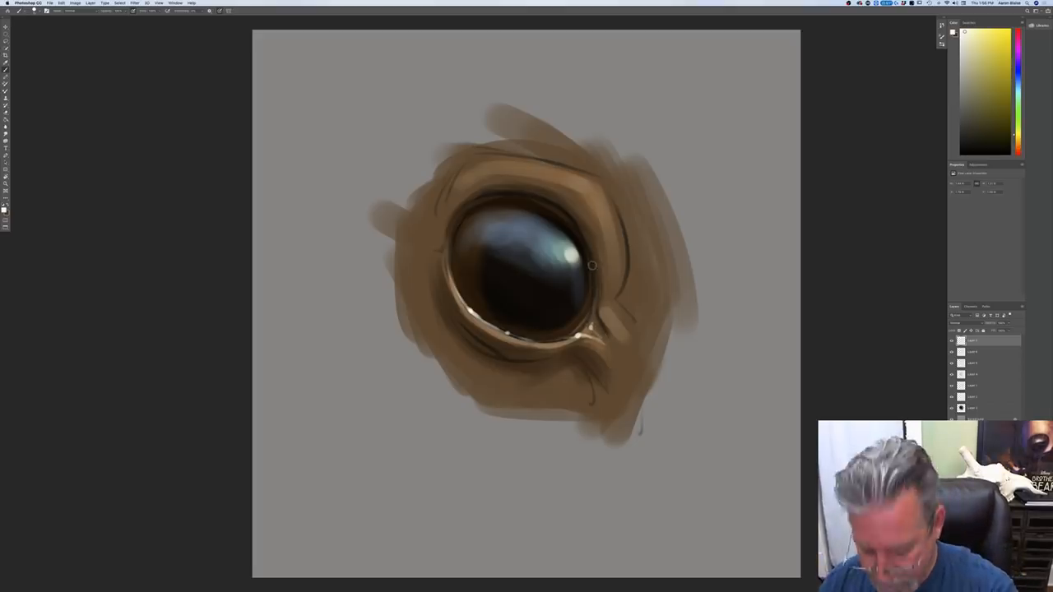
left_click(593, 195)
left_click_drag(562, 173, 595, 195)
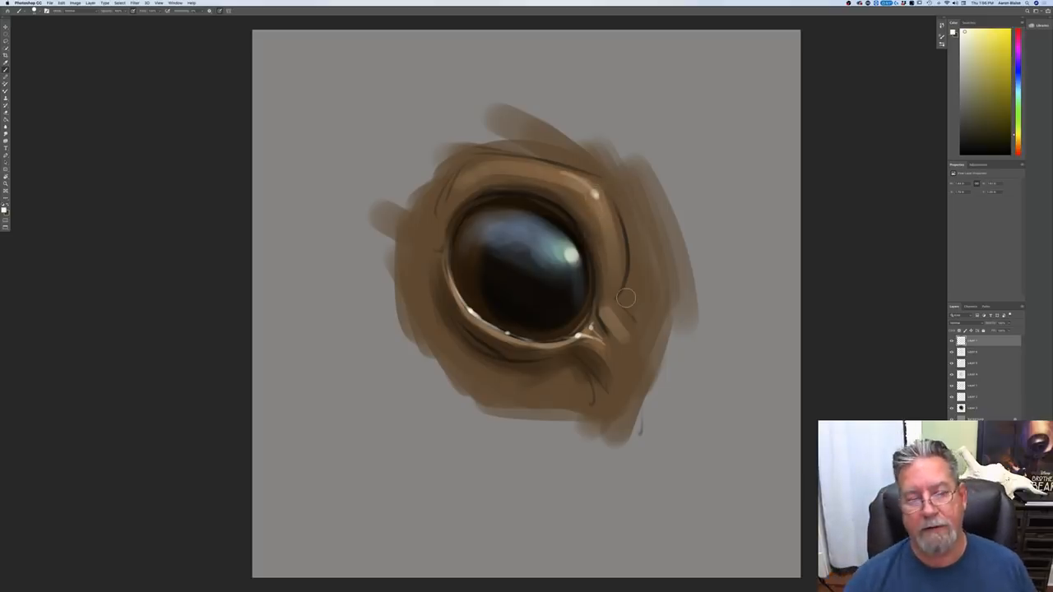
left_click(445, 252)
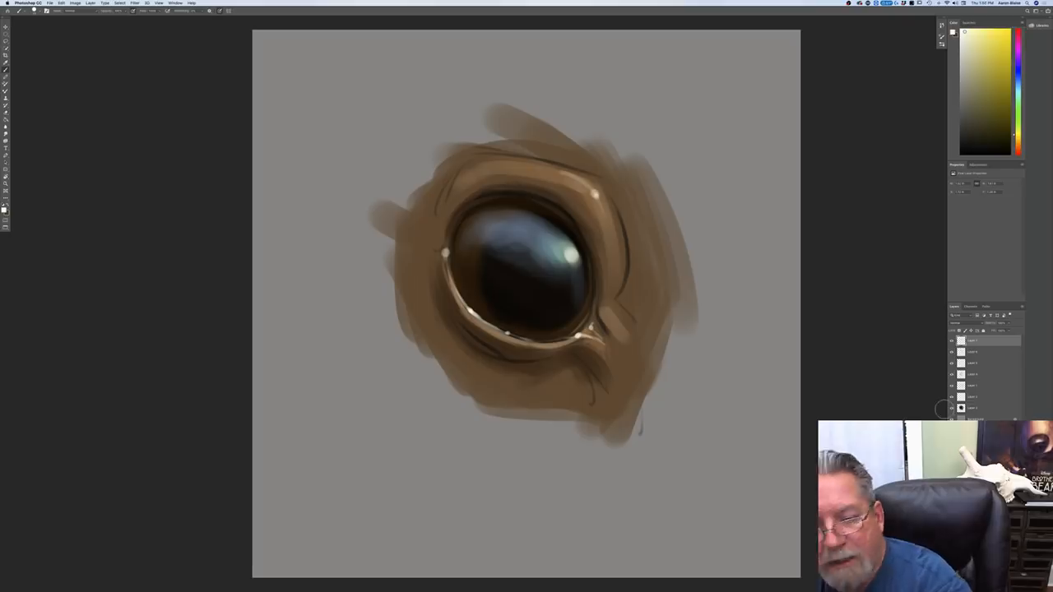
Step: Hide the highlight and reflection layers above the linework, and erase the dark eyeball from the base color layer
left_click(973, 410)
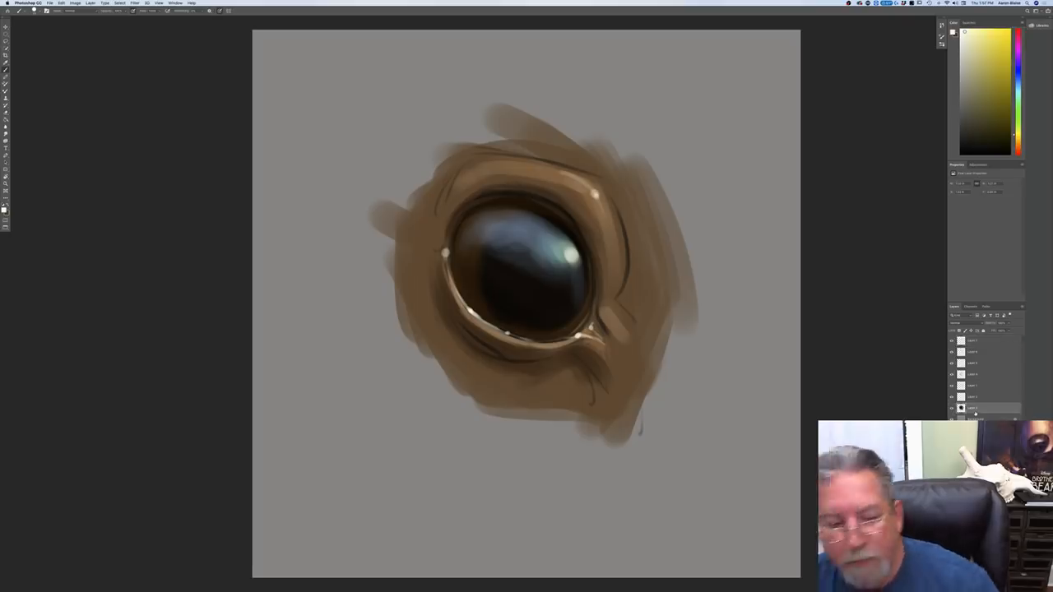
left_click(4, 210)
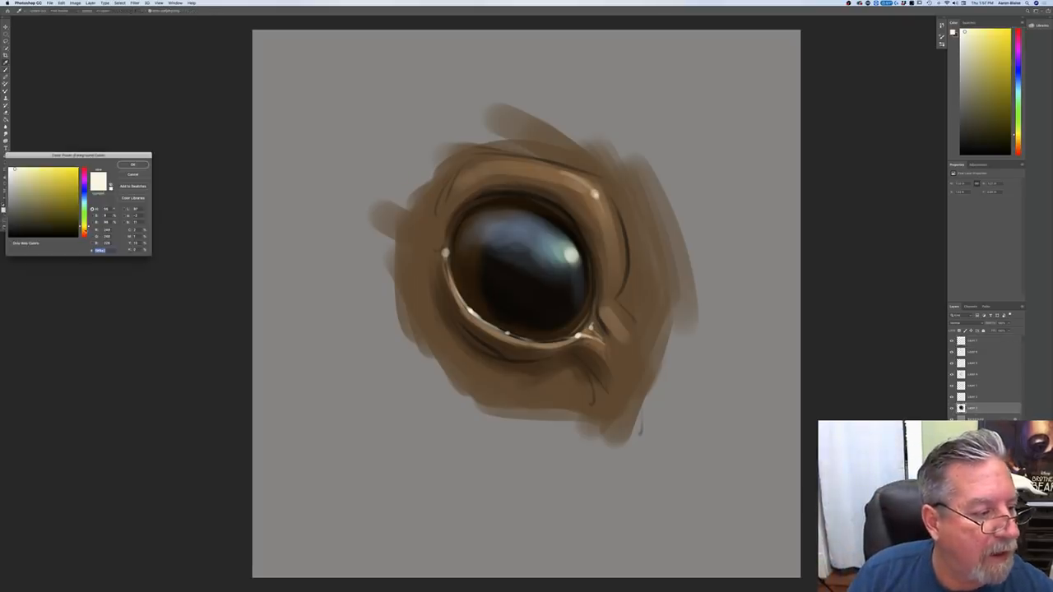
left_click(84, 231)
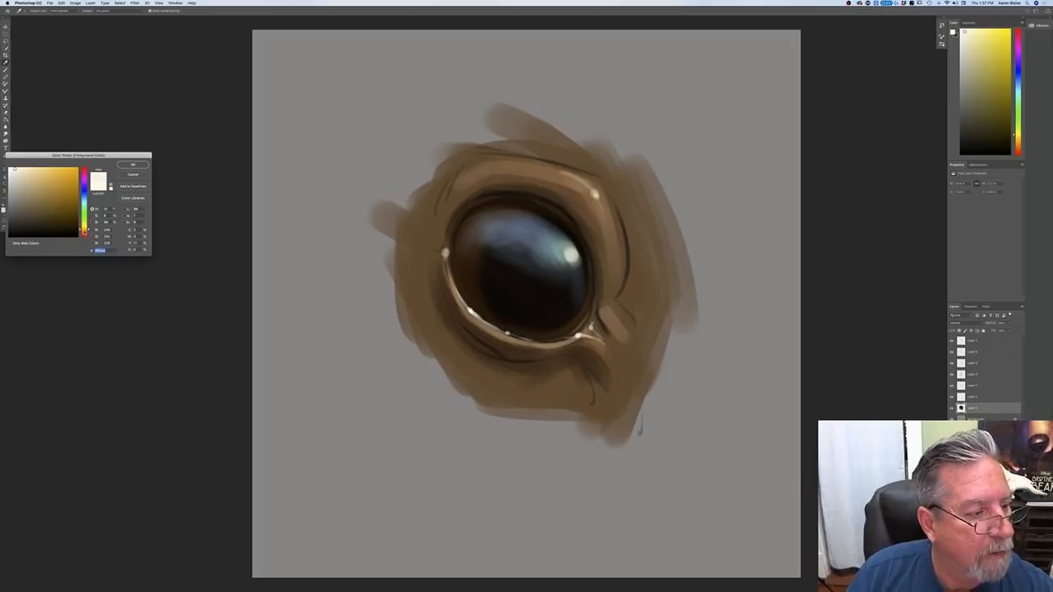
left_click(133, 165)
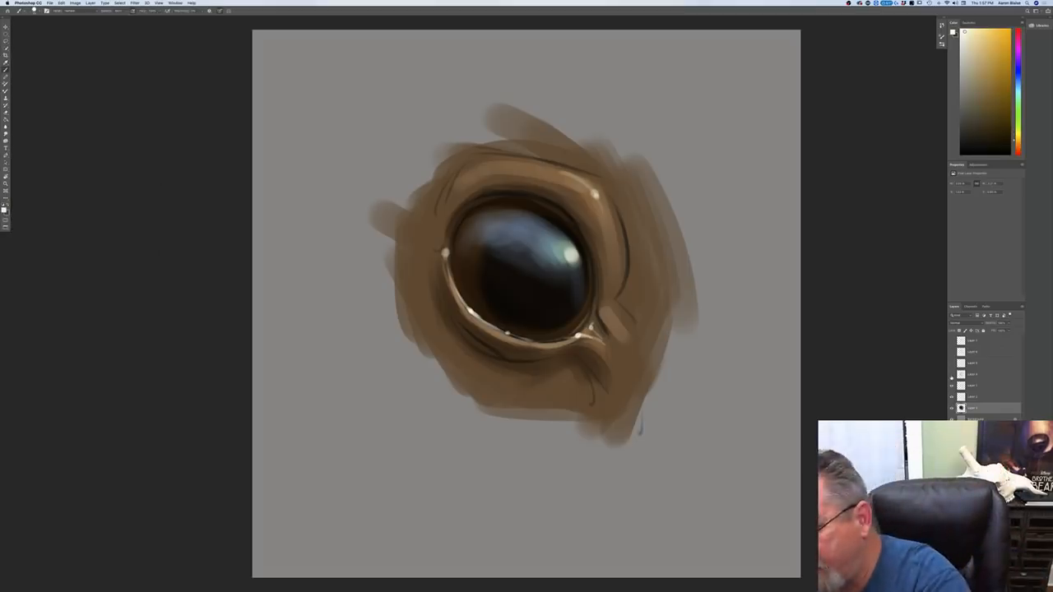
left_click_drag(951, 378, 951, 386)
left_click(951, 375)
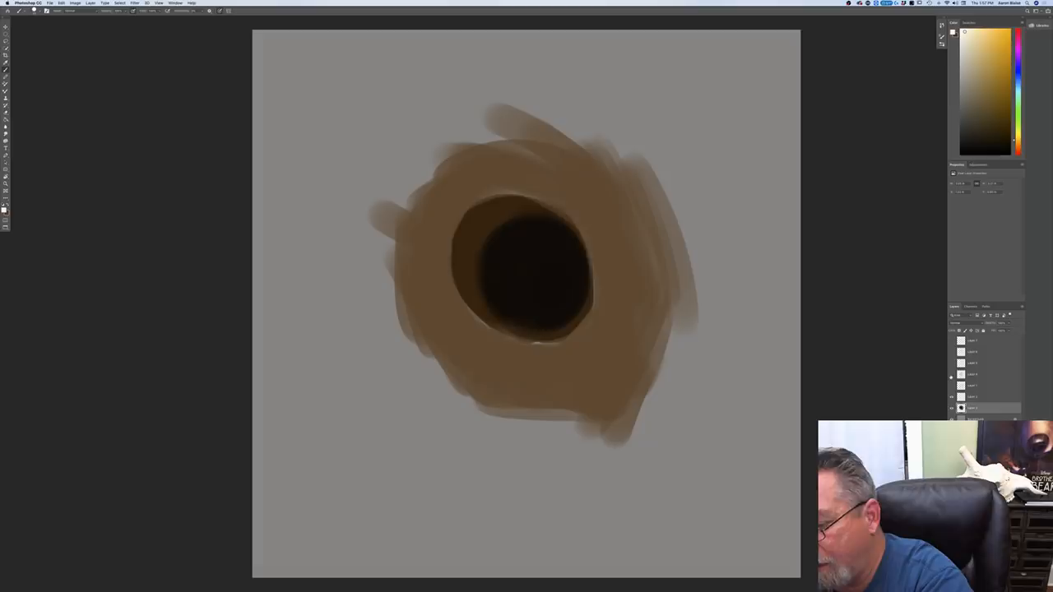
left_click(952, 386)
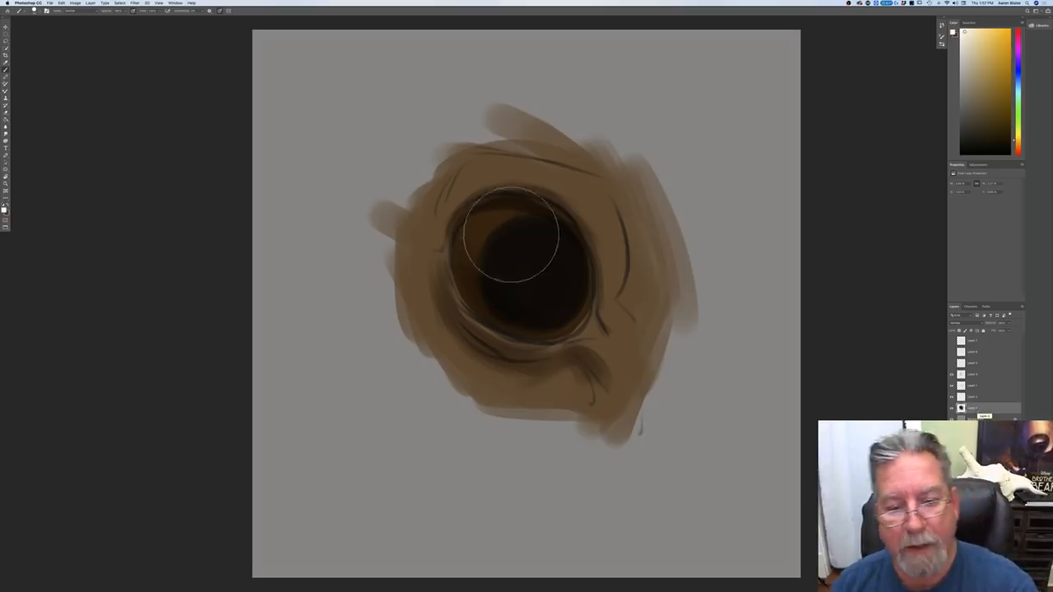
mouse_move(498, 227)
left_mouse_down()
mouse_move(537, 242)
mouse_move(558, 271)
mouse_move(555, 303)
mouse_move(553, 289)
mouse_move(532, 310)
mouse_move(494, 283)
mouse_move(542, 238)
mouse_move(499, 207)
mouse_move(491, 302)
mouse_move(528, 293)
mouse_move(540, 306)
mouse_move(544, 281)
mouse_move(516, 265)
mouse_move(518, 216)
left_mouse_up()
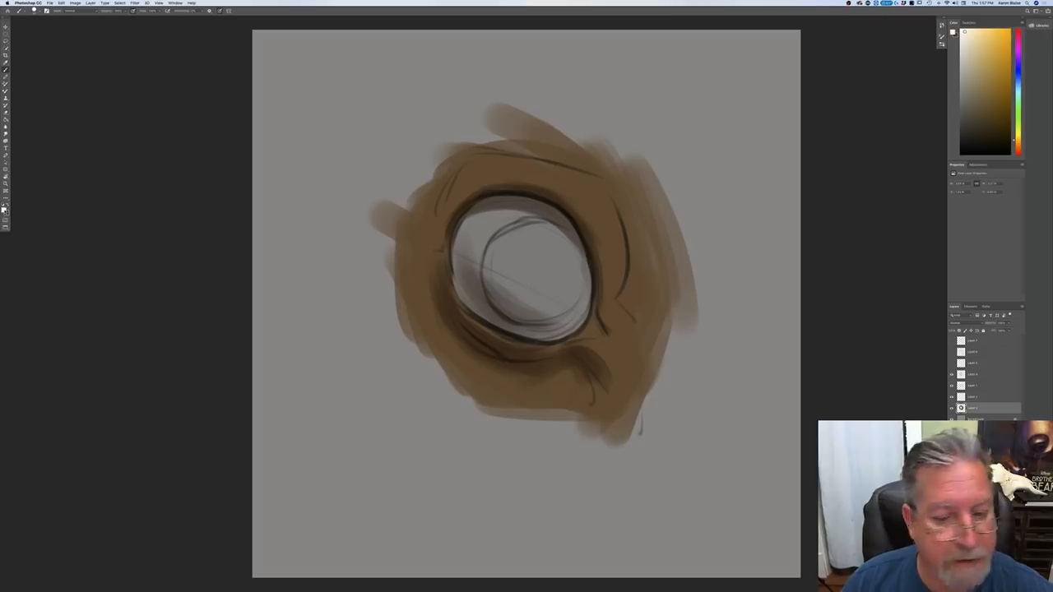
Step: Choose a light warm gray and paint the white of the eye around the sketched iris circle on the base color layer
left_click(4, 208)
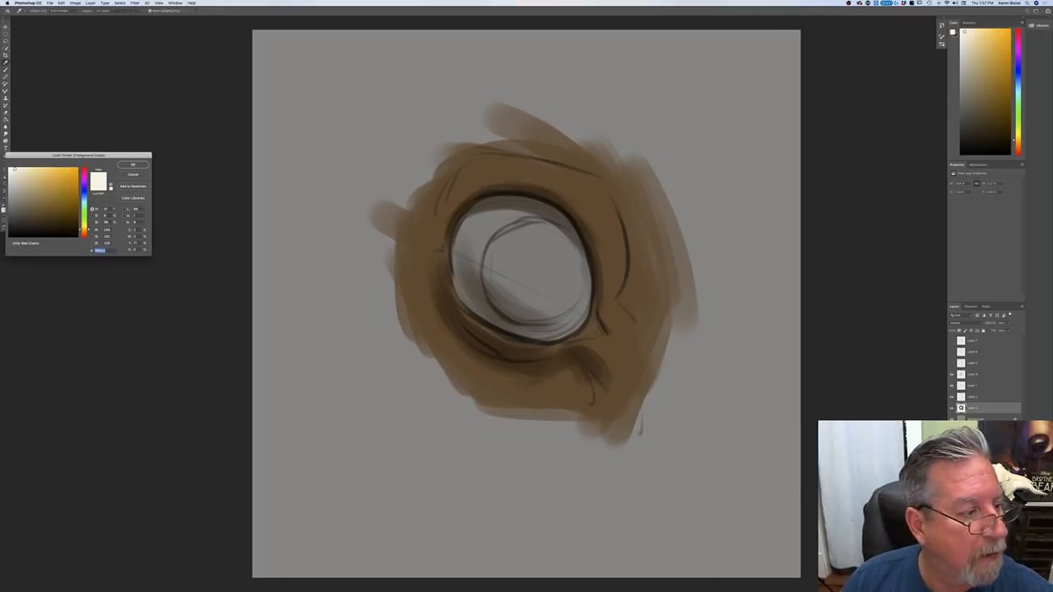
left_click(17, 186)
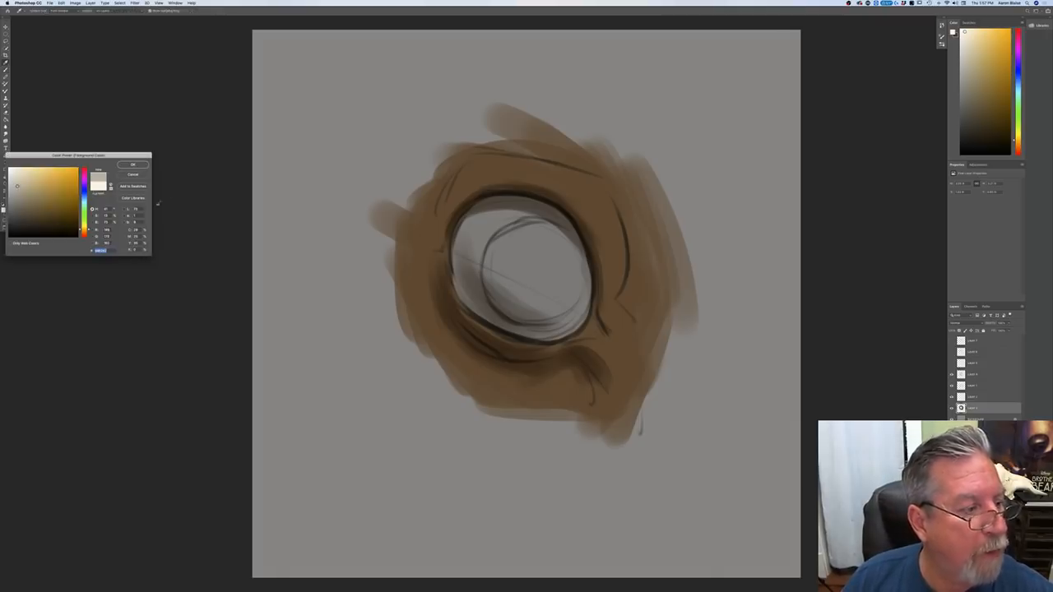
left_click(132, 165)
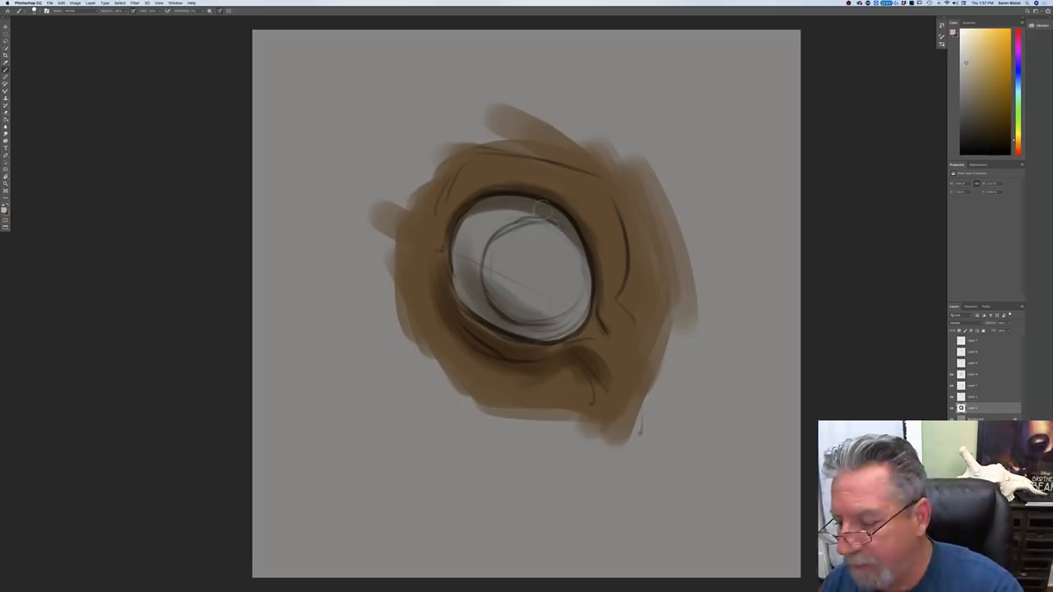
mouse_move(552, 222)
left_mouse_down()
mouse_move(577, 308)
mouse_move(572, 233)
mouse_move(585, 298)
left_mouse_up()
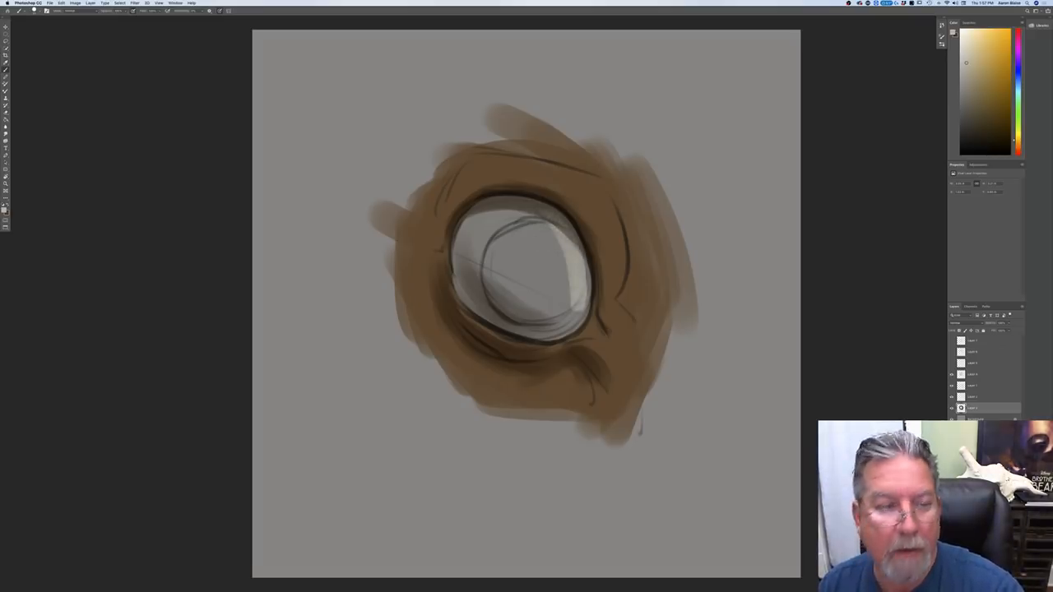
mouse_move(569, 242)
left_mouse_down()
mouse_move(577, 270)
mouse_move(582, 257)
mouse_move(522, 206)
mouse_move(481, 245)
mouse_move(468, 212)
mouse_move(460, 245)
mouse_move(464, 284)
mouse_move(488, 272)
mouse_move(482, 306)
mouse_move(454, 277)
mouse_move(493, 317)
mouse_move(579, 322)
mouse_move(546, 339)
left_mouse_up()
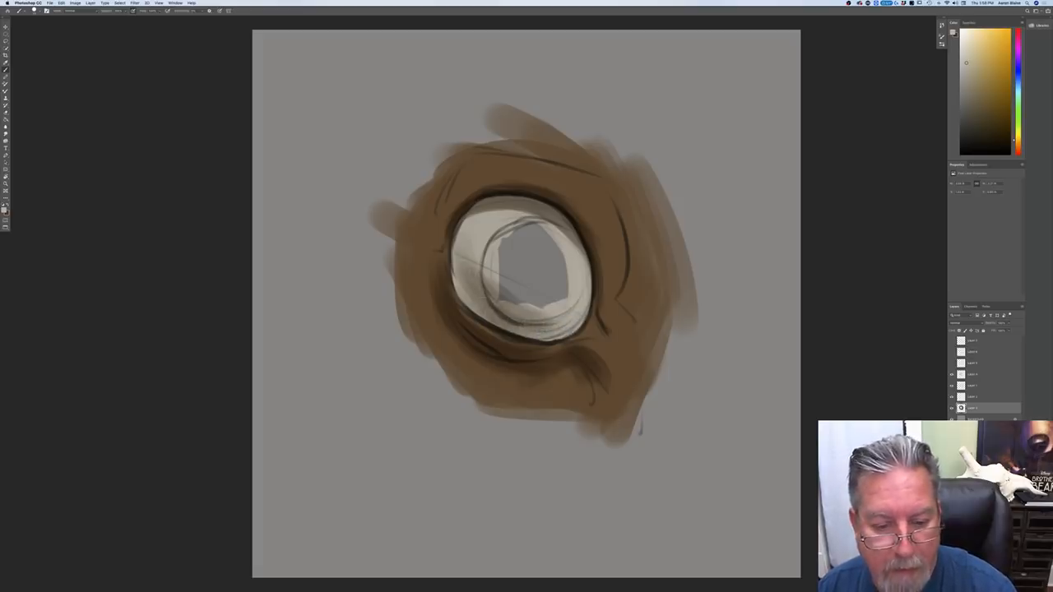
left_click_drag(544, 338, 573, 328)
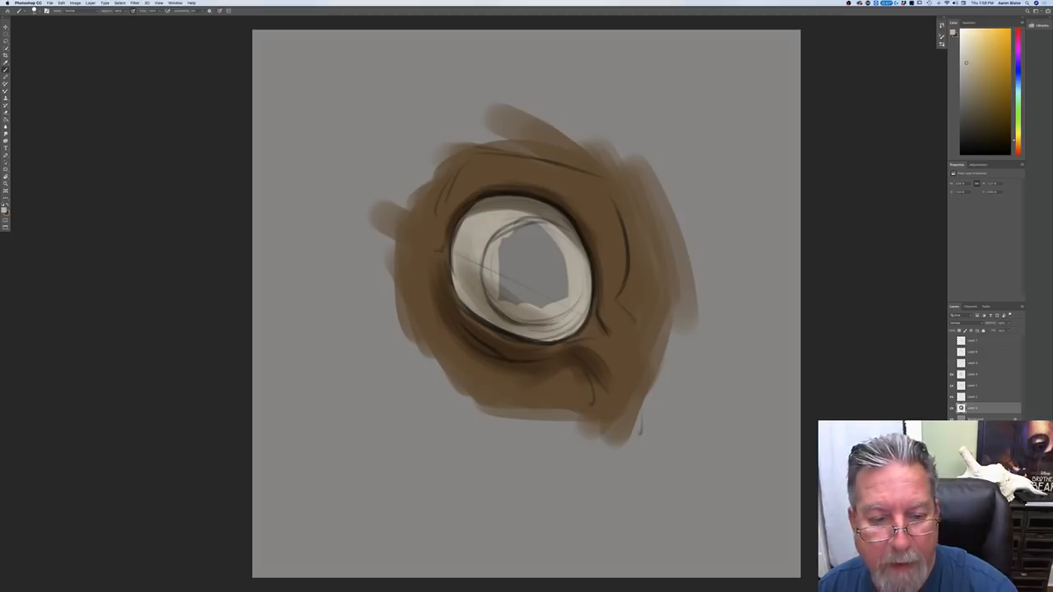
left_click_drag(478, 228, 463, 243)
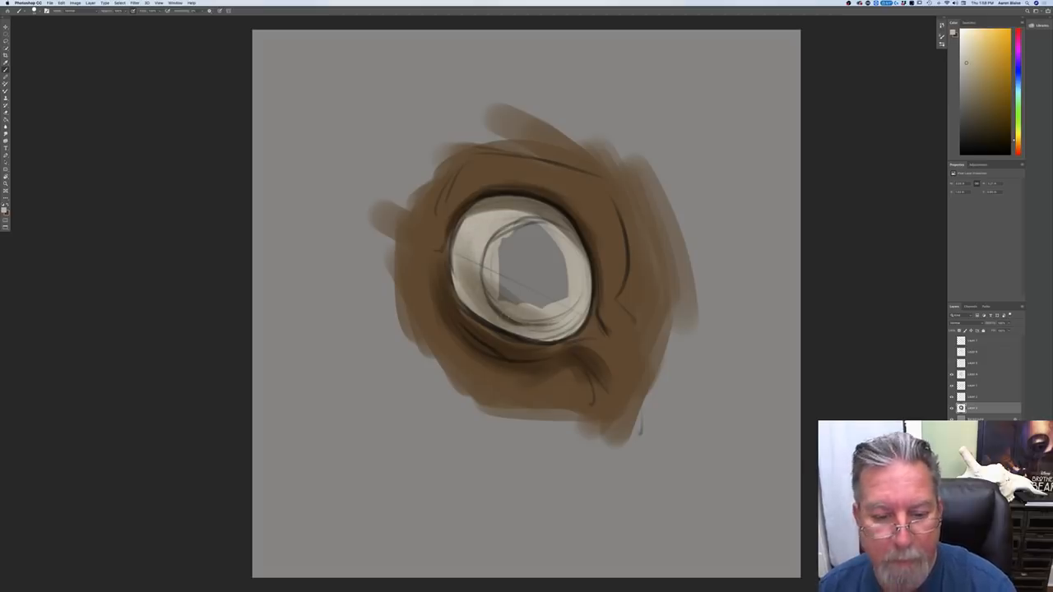
Step: Choose a dark orange-brown and fill the round iris inside the white of the eye
left_click(4, 210)
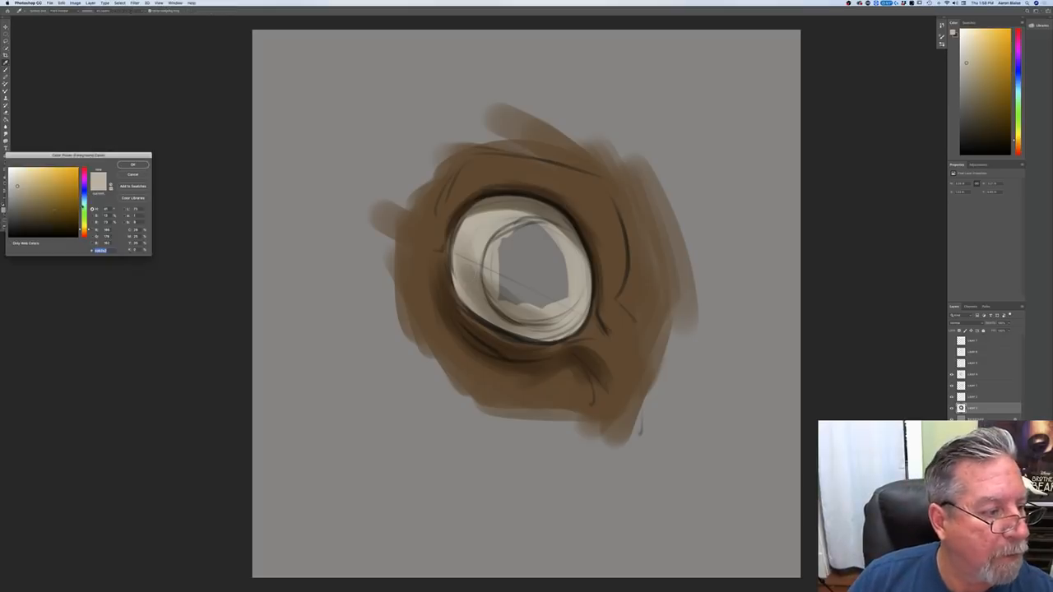
left_click(85, 199)
left_click(84, 233)
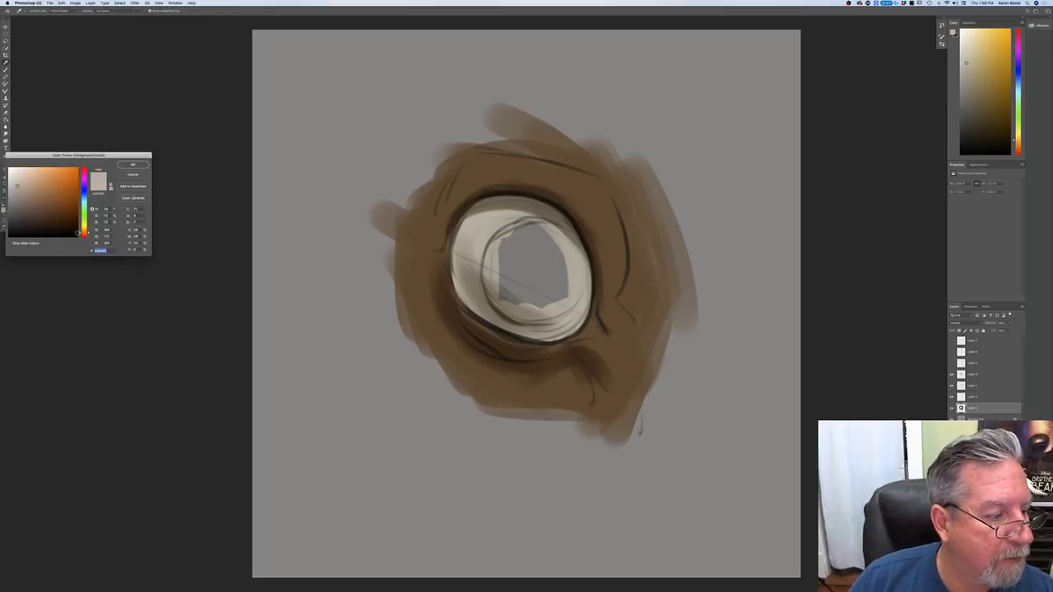
left_click(68, 211)
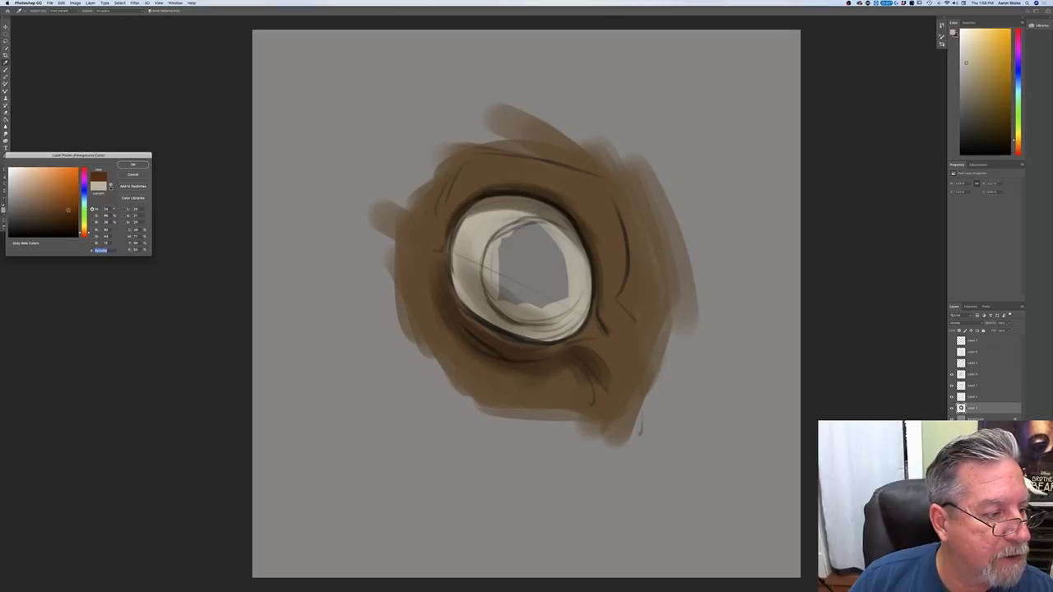
left_click(132, 165)
mouse_move(546, 244)
left_mouse_down()
mouse_move(563, 276)
mouse_move(562, 252)
mouse_move(553, 245)
mouse_move(570, 289)
mouse_move(562, 301)
mouse_move(543, 234)
mouse_move(568, 245)
mouse_move(580, 275)
mouse_move(547, 235)
mouse_move(511, 221)
mouse_move(492, 290)
mouse_move(517, 313)
mouse_move(564, 291)
mouse_move(517, 314)
mouse_move(510, 298)
mouse_move(543, 258)
mouse_move(527, 251)
mouse_move(504, 292)
mouse_move(530, 286)
mouse_move(517, 256)
mouse_move(535, 242)
left_mouse_up()
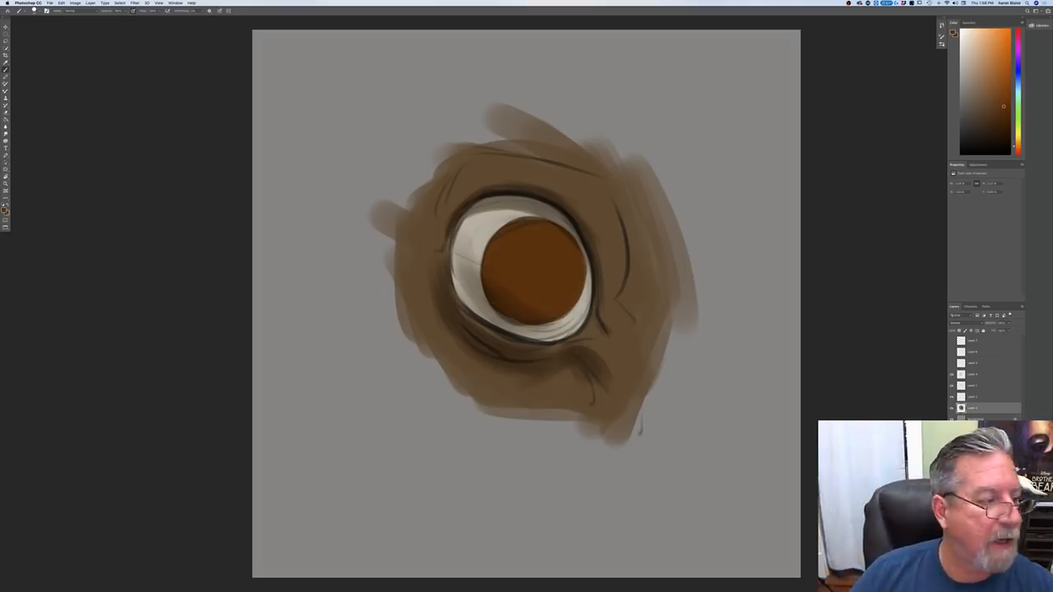
Step: Choose a near-black brown and paint a round pupil in the center of the iris
left_click(5, 210)
left_click(133, 164)
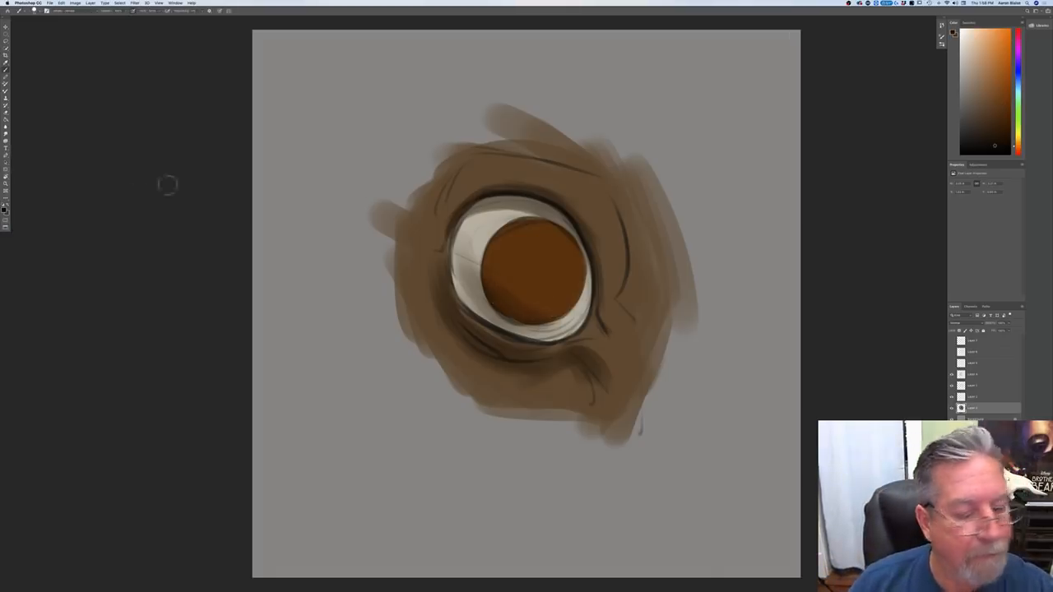
mouse_move(533, 270)
left_mouse_down()
mouse_move(542, 263)
mouse_move(526, 263)
mouse_move(549, 256)
mouse_move(521, 272)
left_mouse_up()
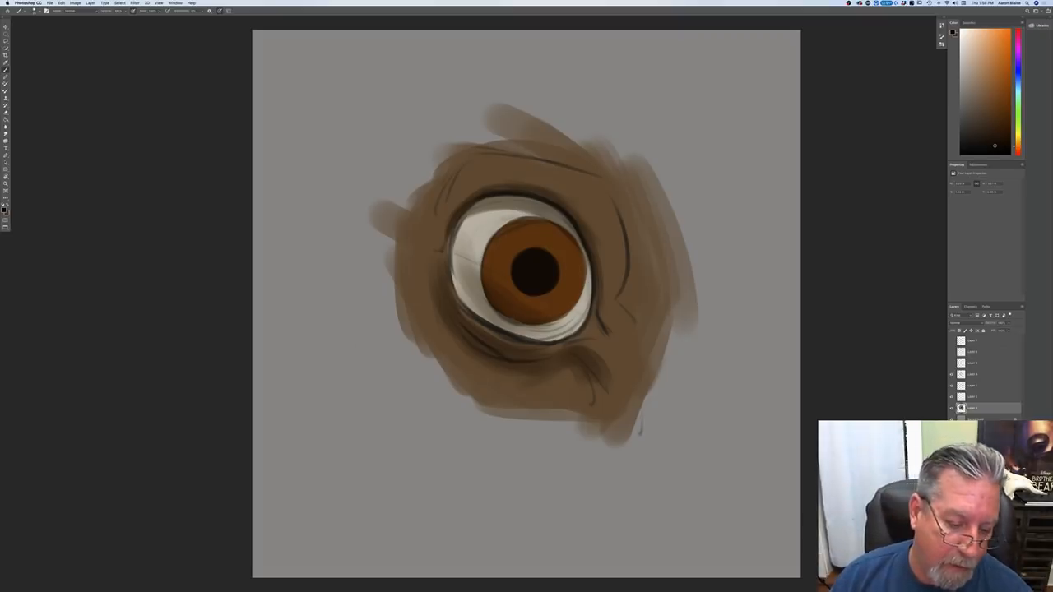
Step: Sketch a tilted narrow ellipse with a dark curved underside on the gray canvas below and left of the eye
left_click_drag(319, 382, 428, 430)
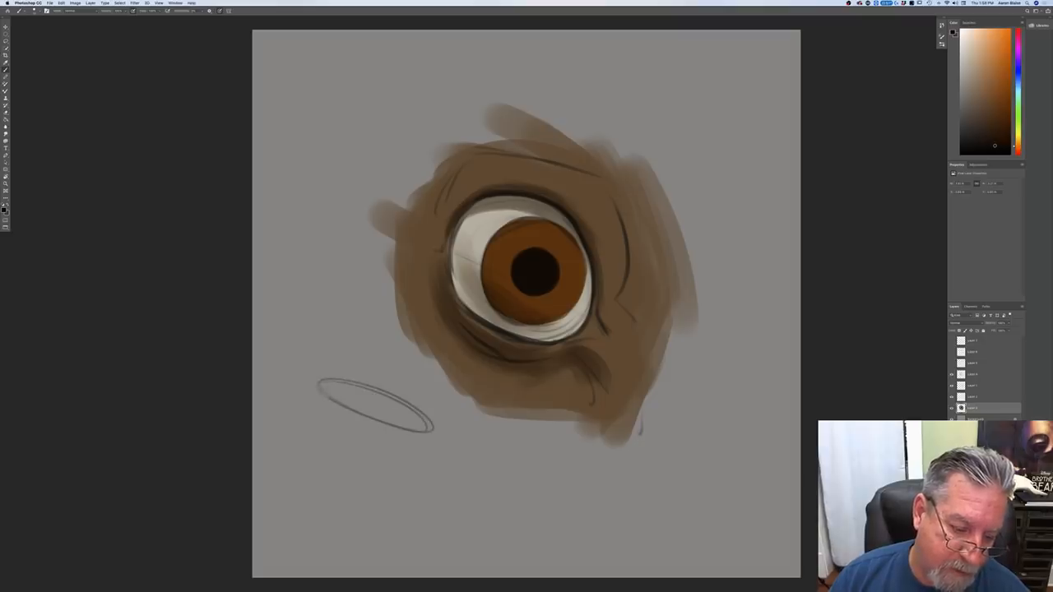
left_click_drag(320, 395, 350, 423)
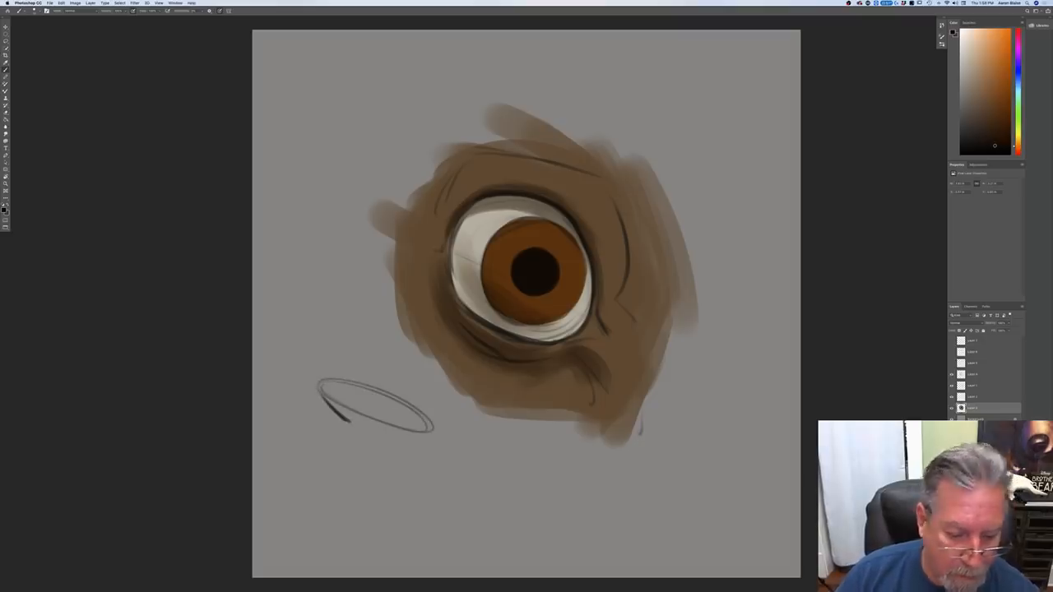
left_click_drag(425, 435, 384, 441)
mouse_move(350, 425)
left_mouse_down()
mouse_move(384, 440)
mouse_move(385, 423)
mouse_move(384, 437)
left_mouse_up()
left_click_drag(331, 398, 416, 432)
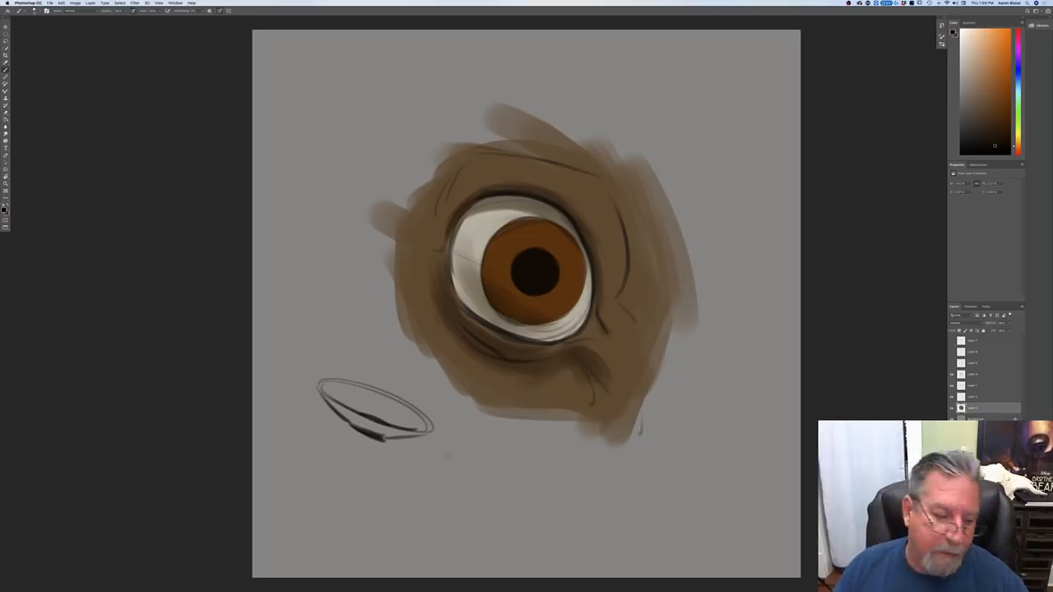
Step: Add curved contour lines above and beside the small ellipse sketch, and draw fine radiating lines inside it
left_click_drag(313, 383, 280, 379)
left_click_drag(445, 433, 474, 459)
mouse_move(294, 380)
left_mouse_down()
mouse_move(405, 401)
mouse_move(342, 374)
left_mouse_up()
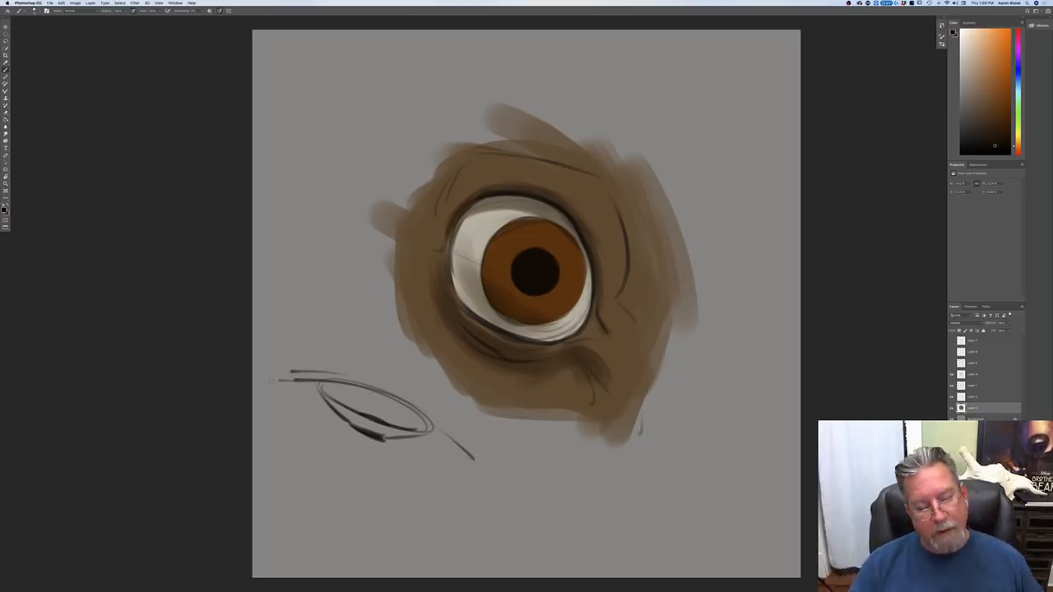
mouse_move(286, 365)
left_mouse_down()
mouse_move(472, 444)
mouse_move(461, 421)
mouse_move(474, 444)
left_mouse_up()
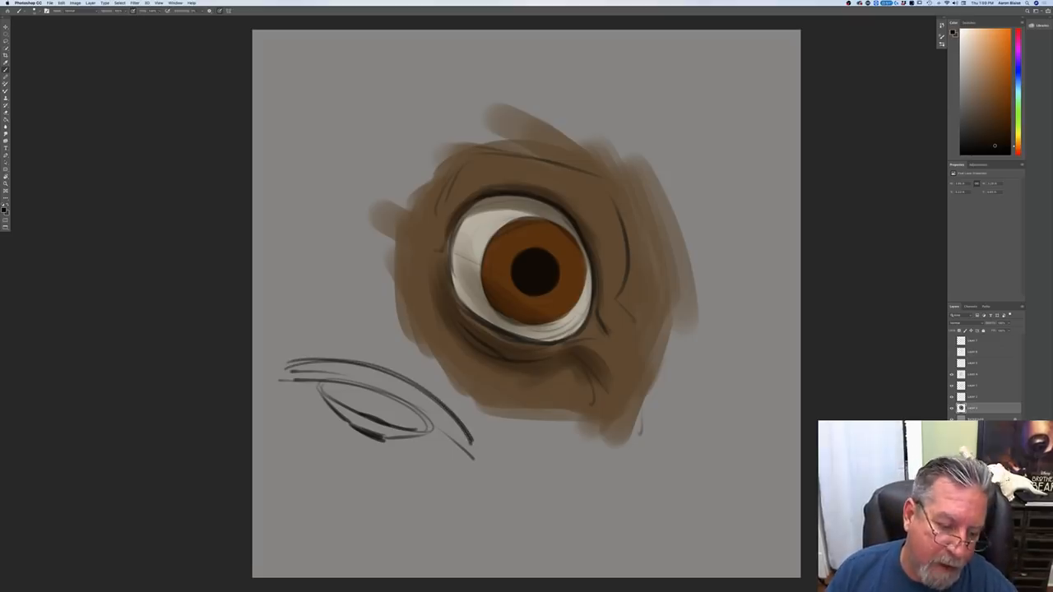
left_click_drag(319, 386, 360, 416)
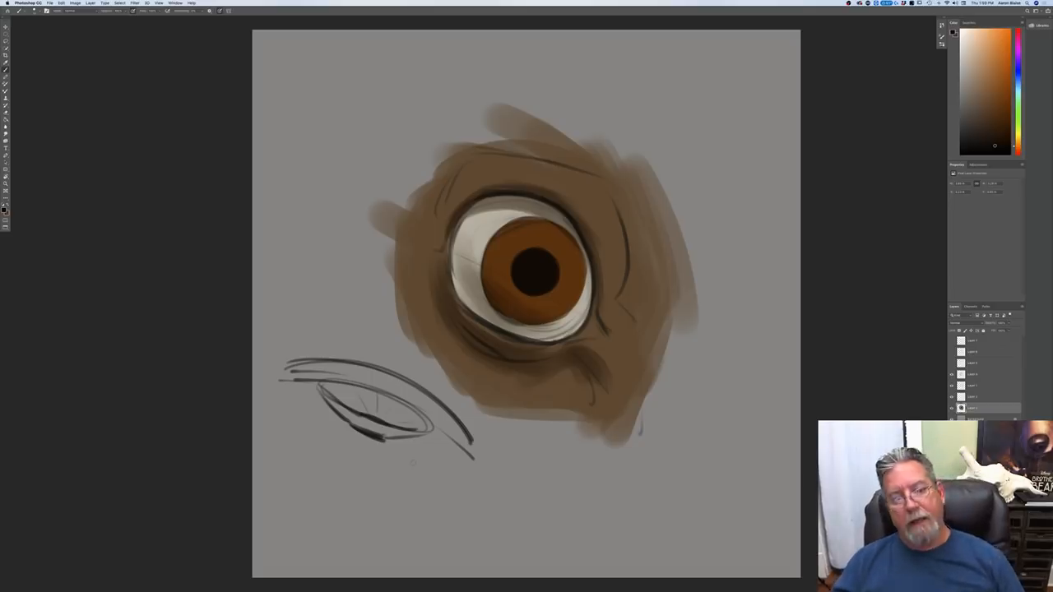
Step: Draw an arrow on the gray canvas above and right of the eye, pointing diagonally down toward it
left_click_drag(758, 146, 704, 176)
left_click_drag(718, 141, 706, 175)
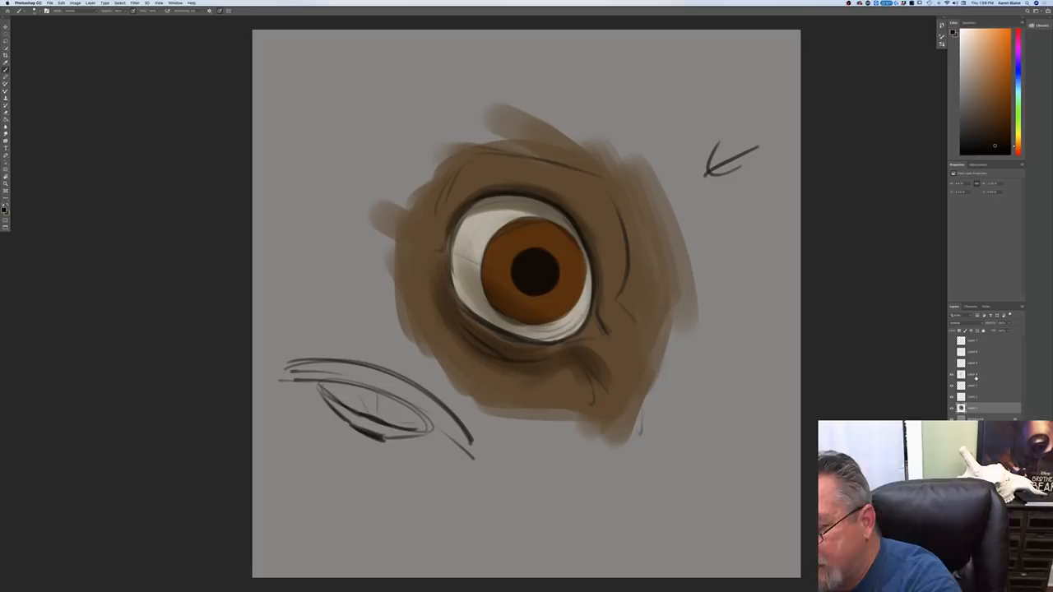
Step: Switch to the linework and shading layer, reduce the brush size, and clear the dark shading from the lower iris
left_click(973, 377)
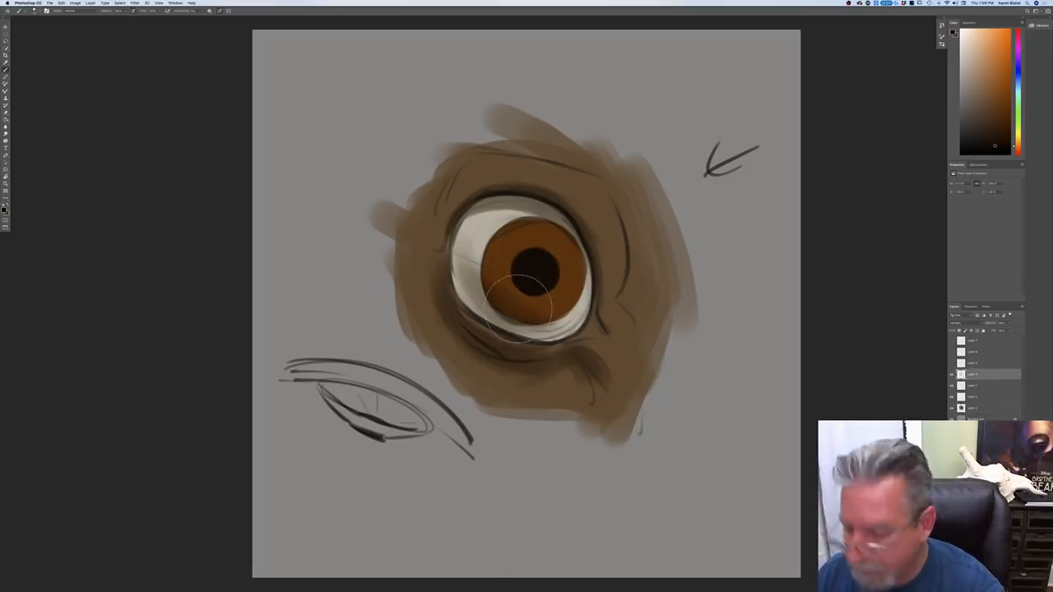
key("bracketleft")
key("bracketleft")
key("bracketleft")
key("bracketleft")
key("bracketleft")
key("bracketleft")
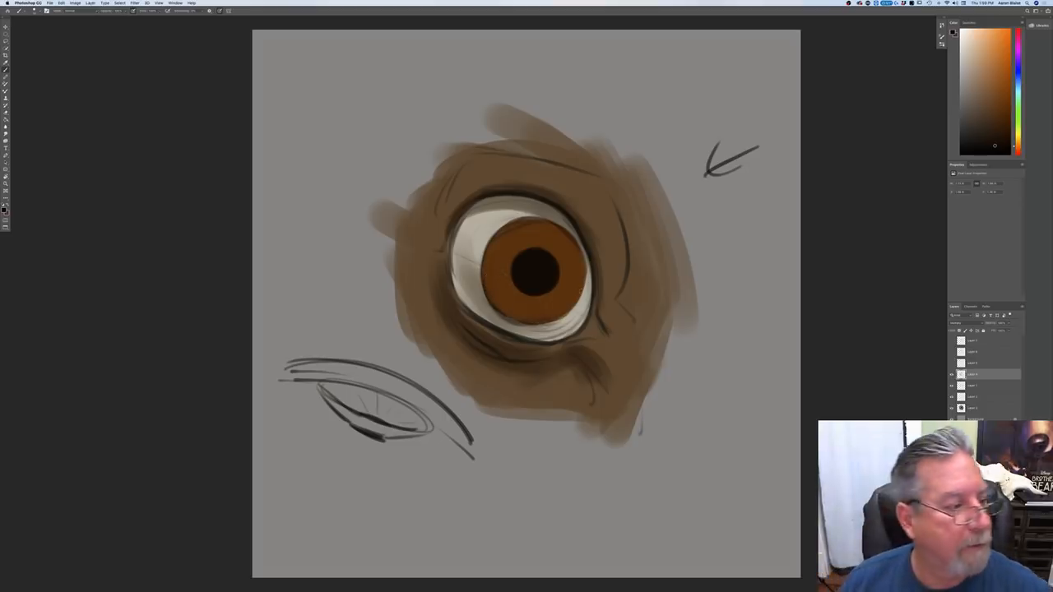
Step: Choose muted gray-brown tones and shade the upper and right areas of the iris as a soft shadow
left_click(4, 210)
key("Return")
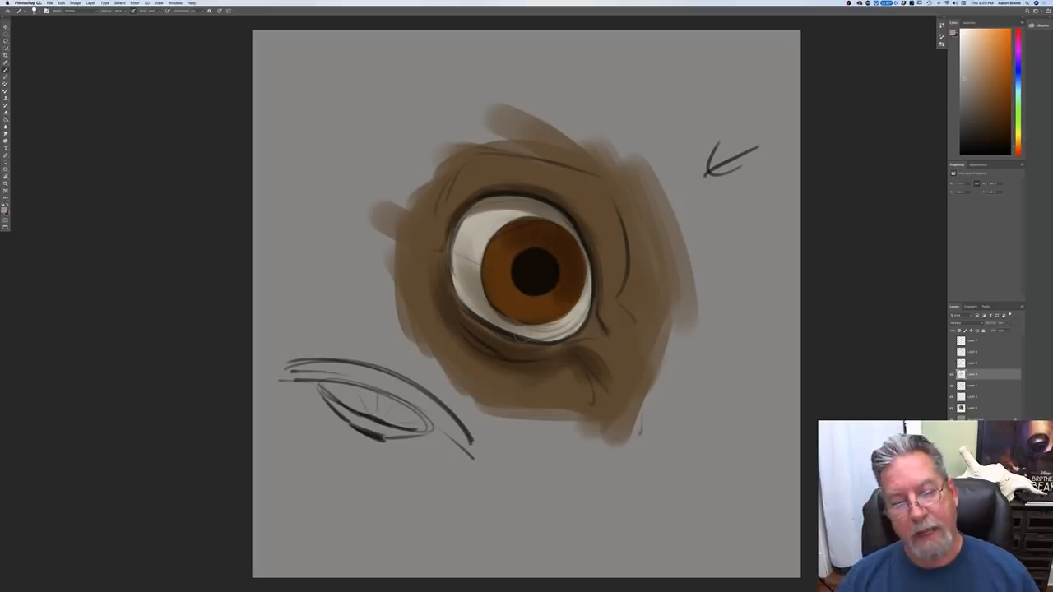
left_click(5, 209)
left_click(21, 215)
left_click(132, 164)
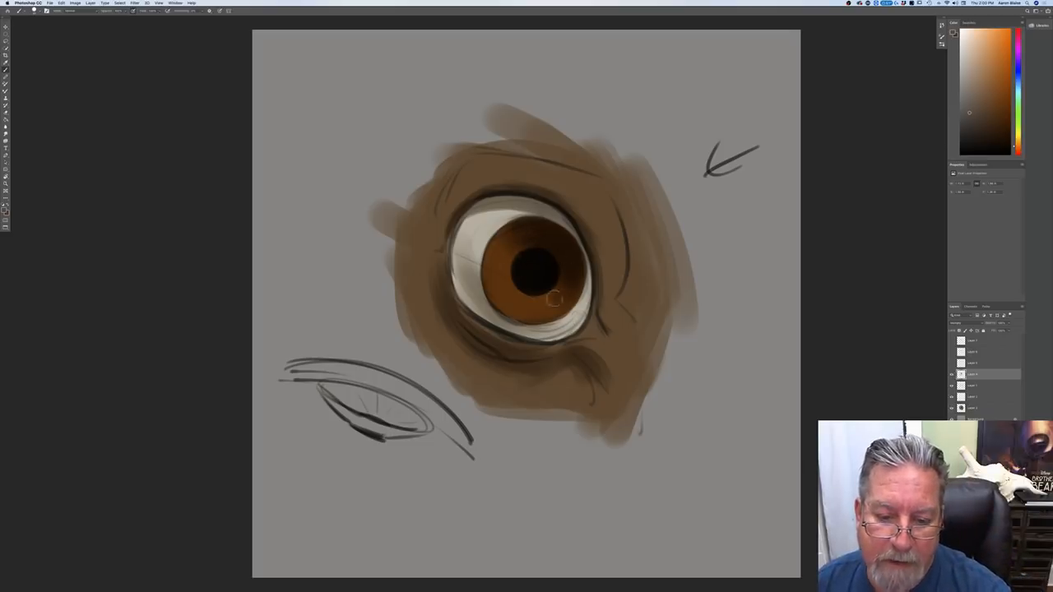
key("f")
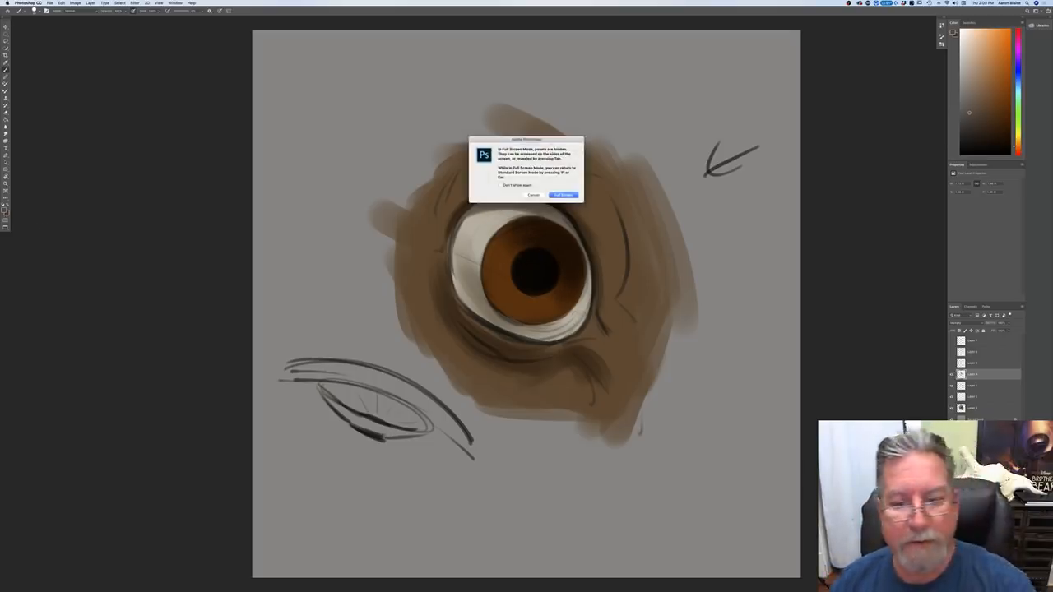
left_click(532, 196)
Step: Sample the iris orange, choose a brighter shade, and paint a warm glow on a new layer across the lower-left iris
left_click(4, 210)
left_click(518, 303)
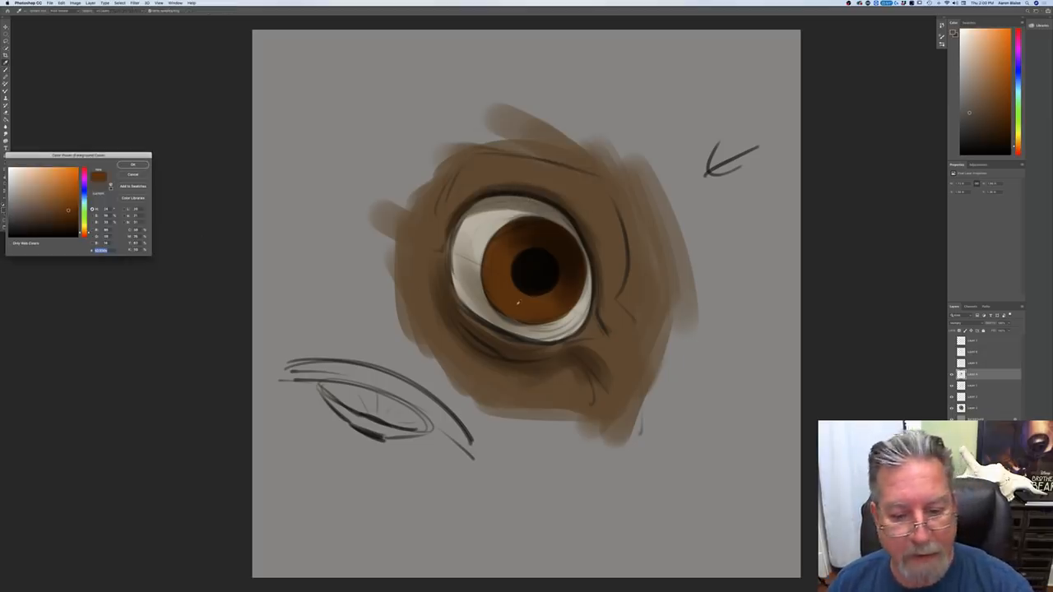
left_click(504, 299)
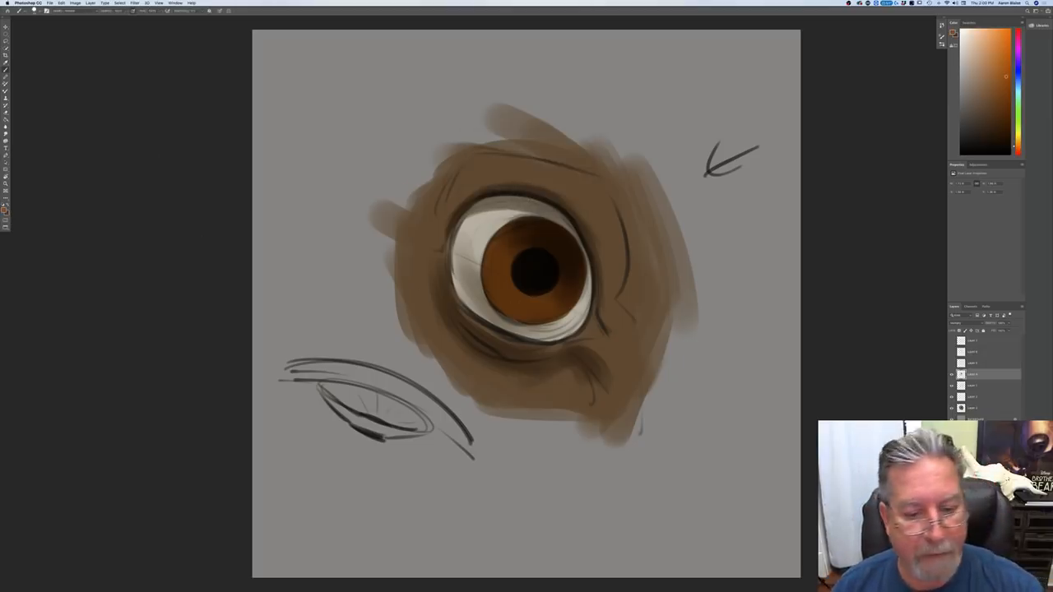
key("Return")
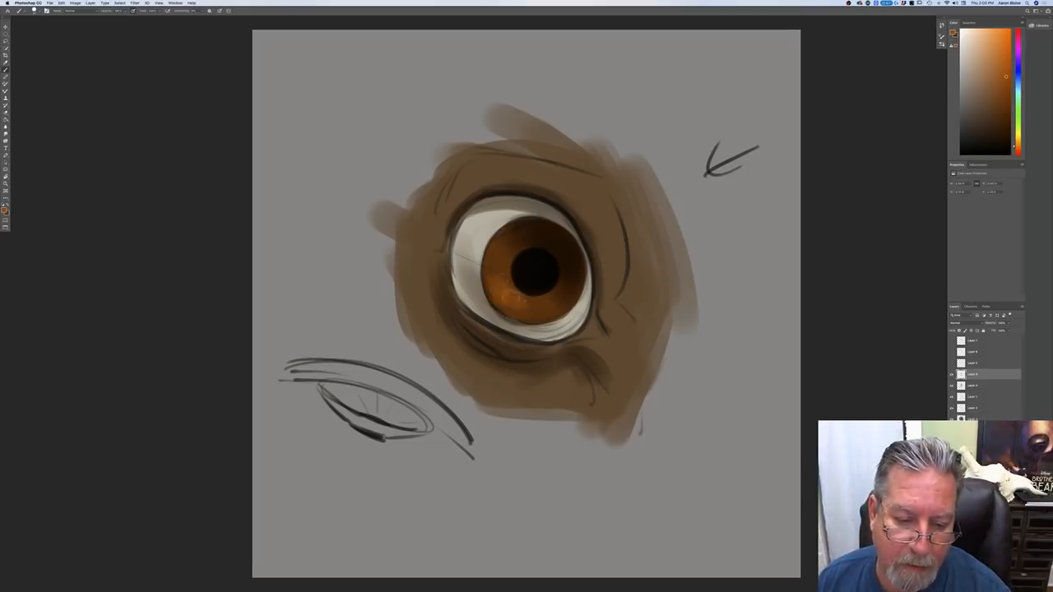
left_click_drag(514, 306, 523, 305)
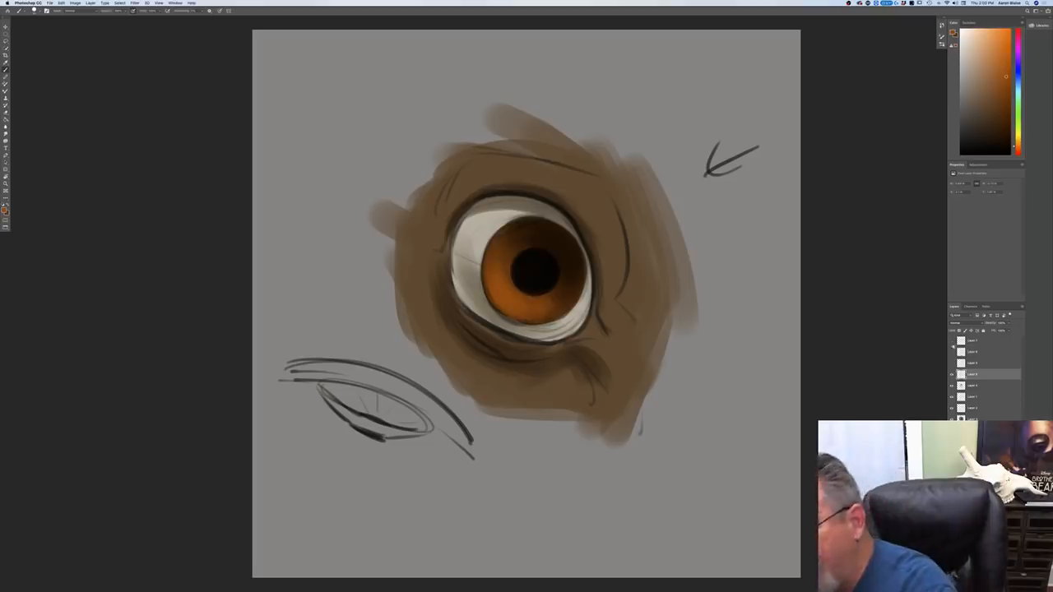
Step: Add a new layer above all others and paint a muted blue sky reflection over the upper iris and eye white
left_click(953, 341)
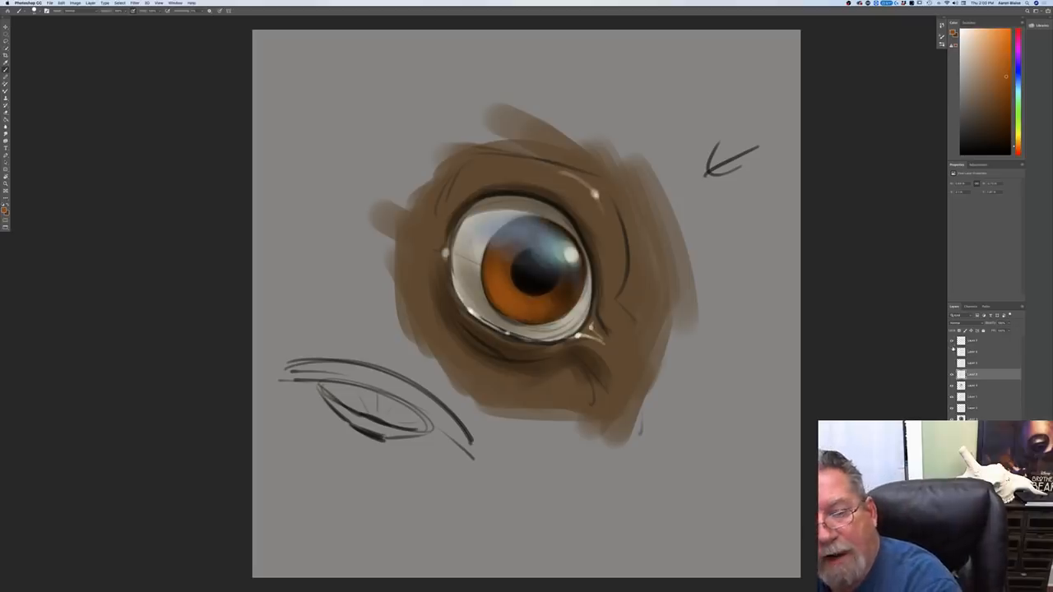
left_click(952, 344)
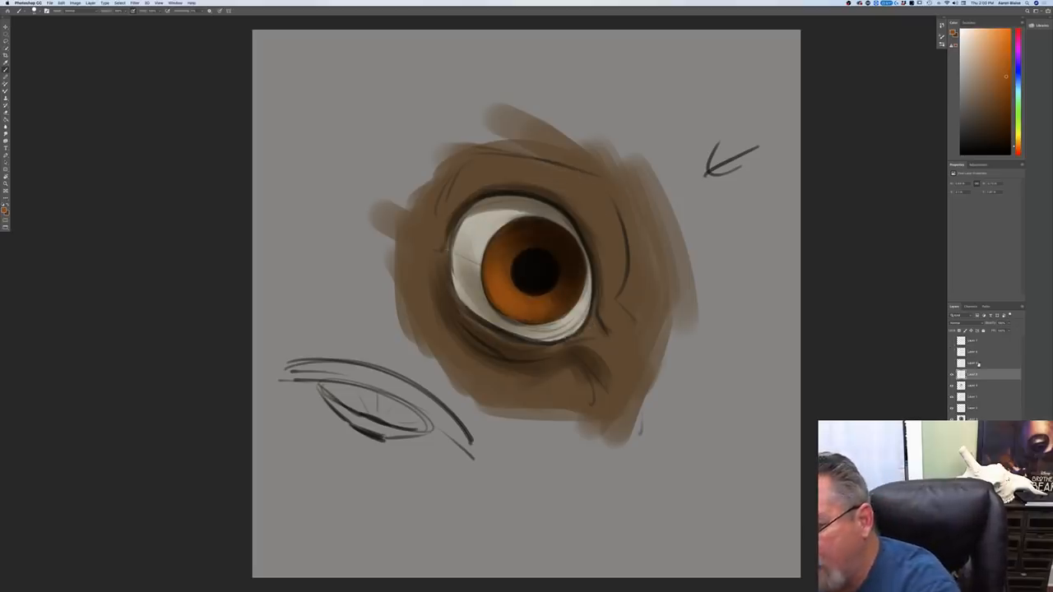
left_click(973, 346)
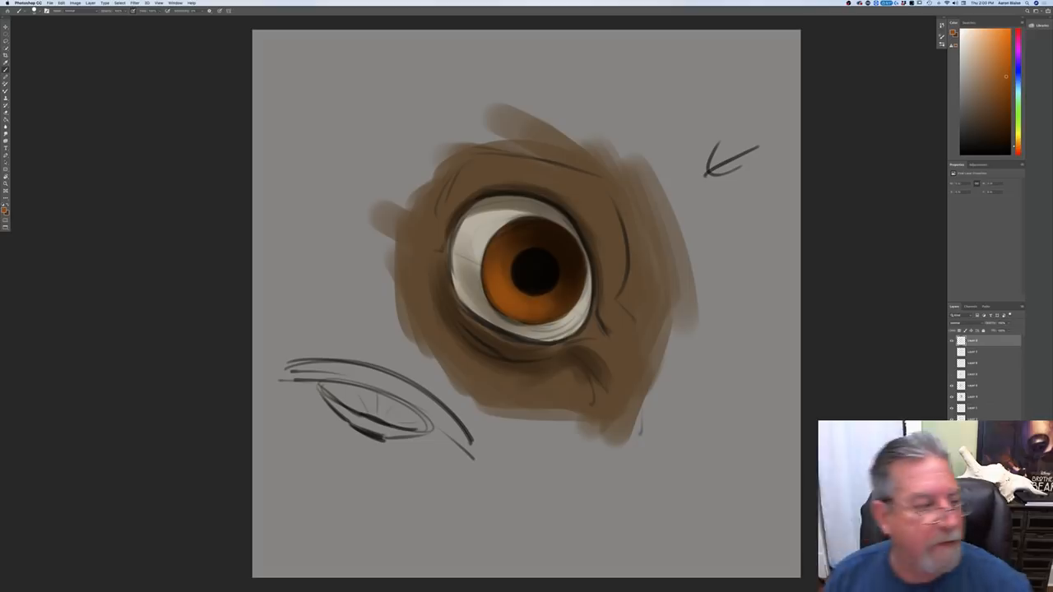
left_click(4, 210)
left_click(84, 198)
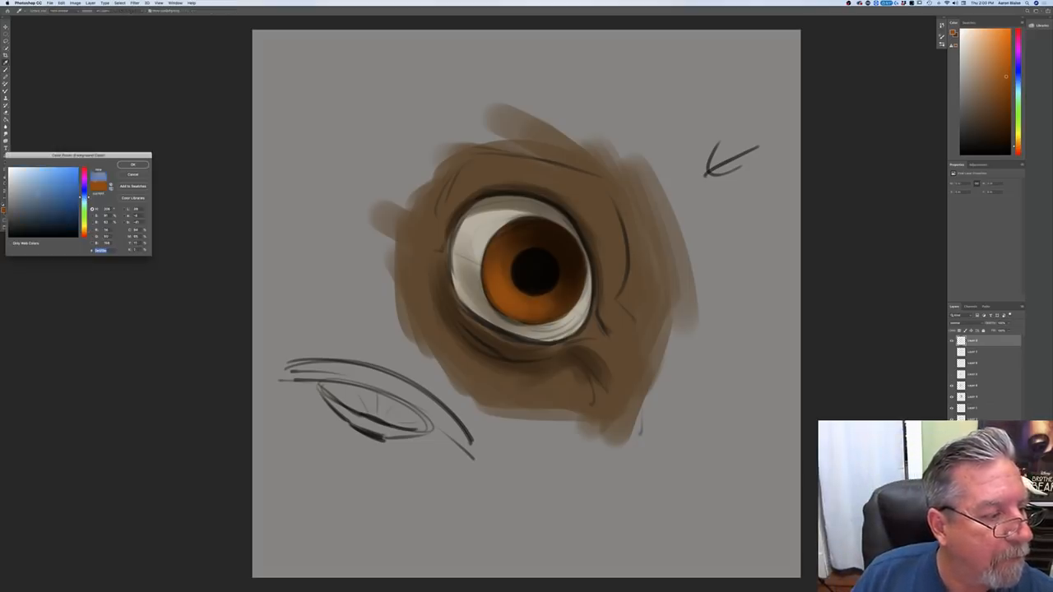
left_click(132, 164)
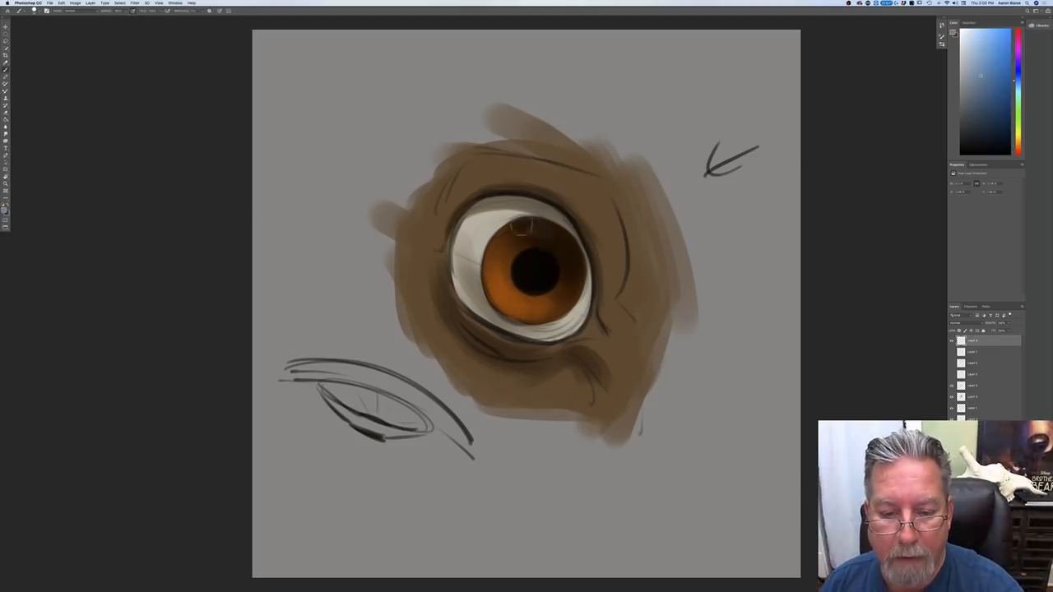
left_click_drag(553, 236, 523, 227)
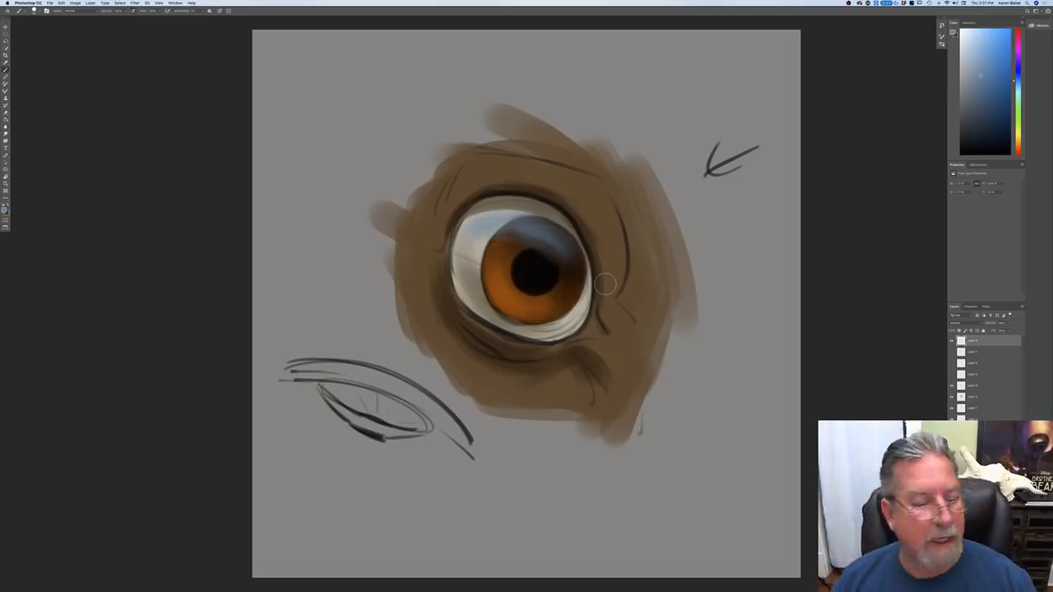
Step: Choose a lighter cyan-blue and paint a soft glow in the reflection at the iris's upper right
left_click(5, 209)
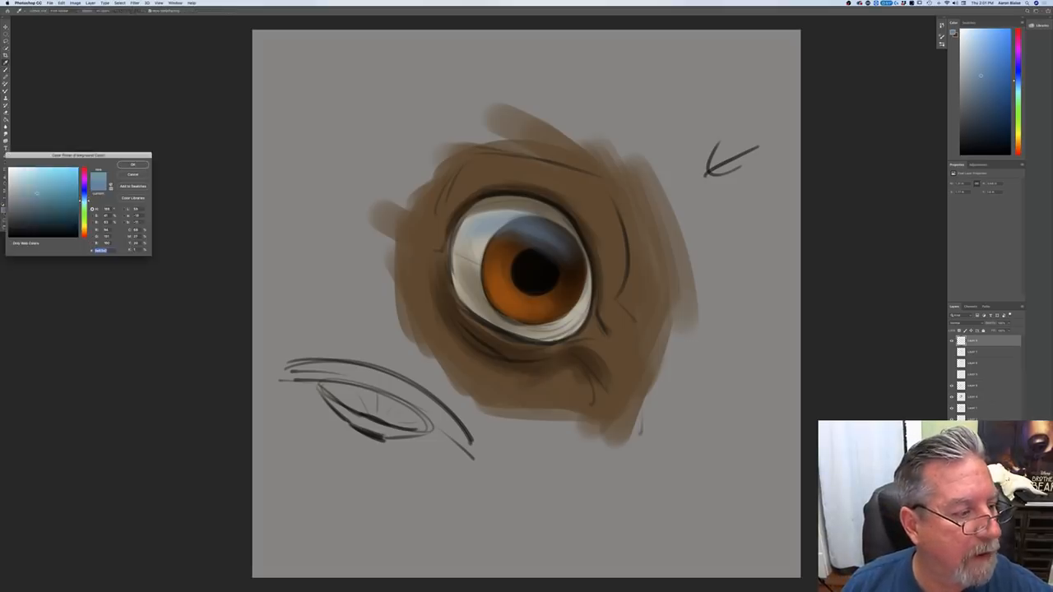
left_click(132, 164)
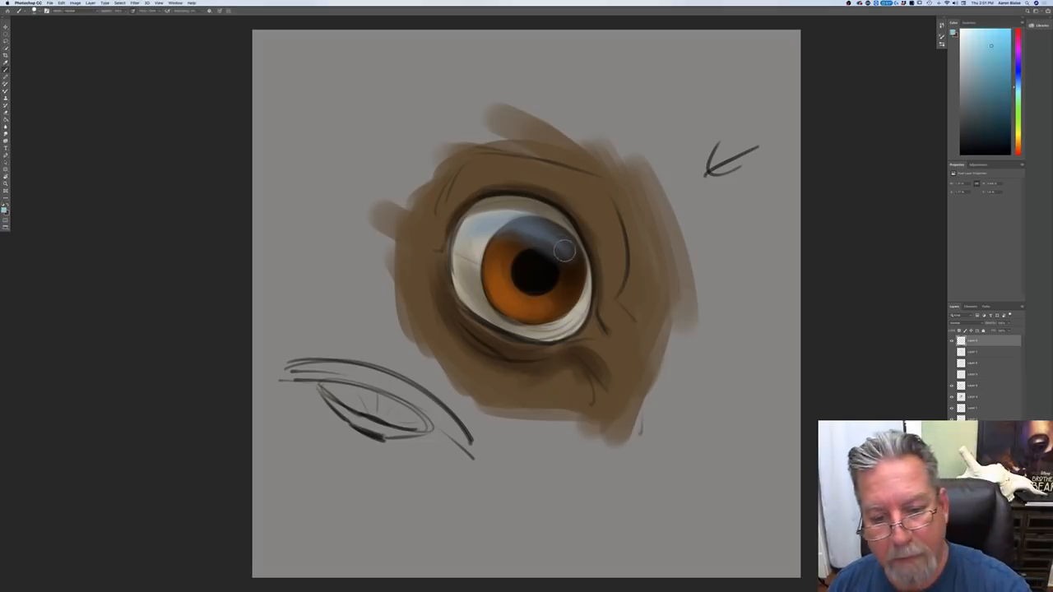
mouse_move(564, 250)
left_mouse_down()
mouse_move(543, 228)
mouse_move(573, 245)
mouse_move(574, 269)
left_mouse_up()
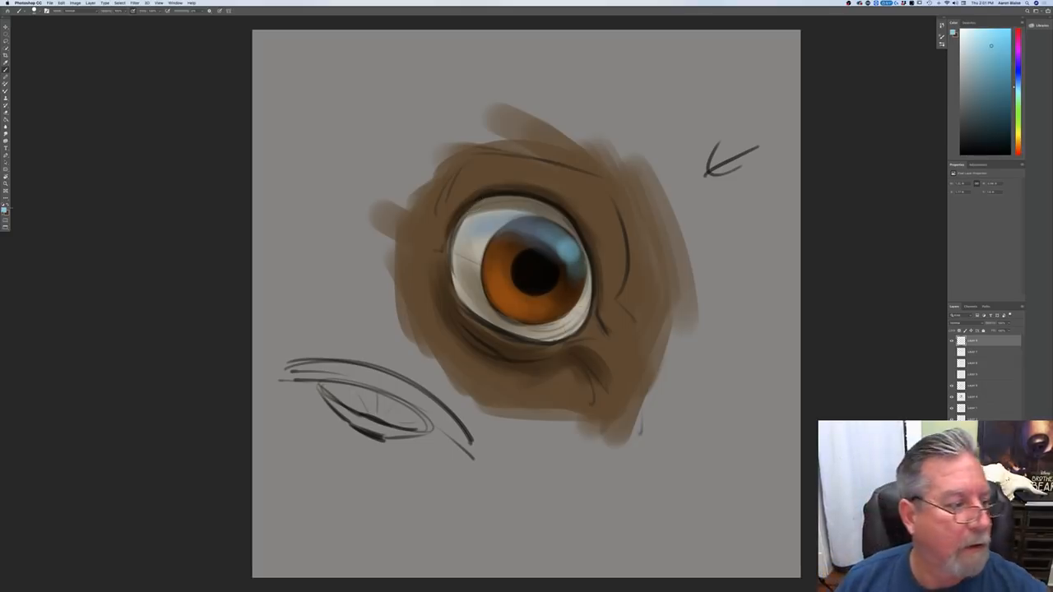
Step: Choose a warm near-white and paint a bright highlight spot with softened edges inside the cyan glow
left_click(5, 210)
left_click(83, 231)
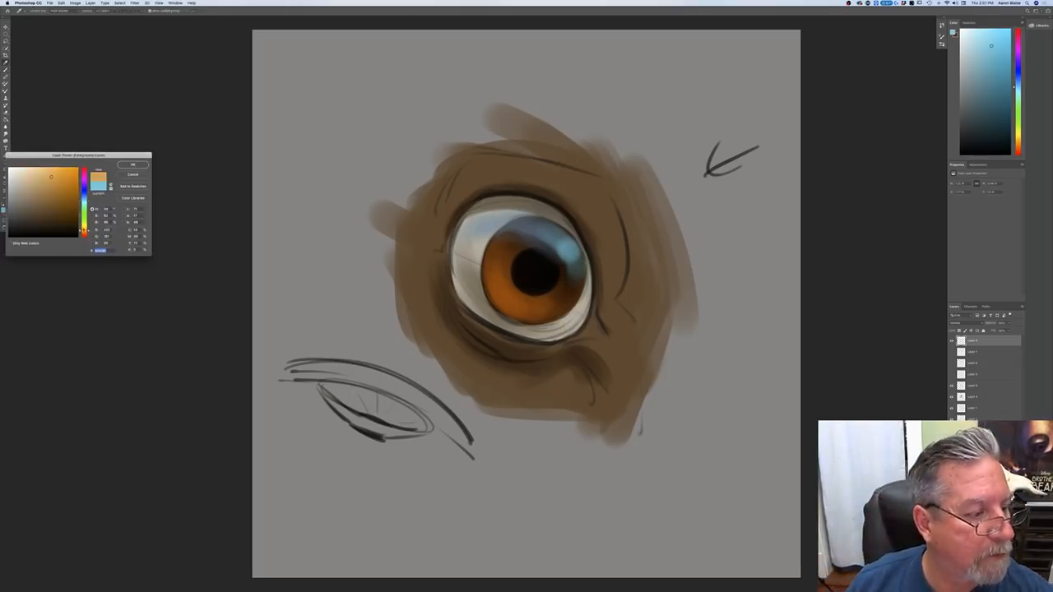
left_click(84, 228)
left_click(14, 170)
left_click(132, 165)
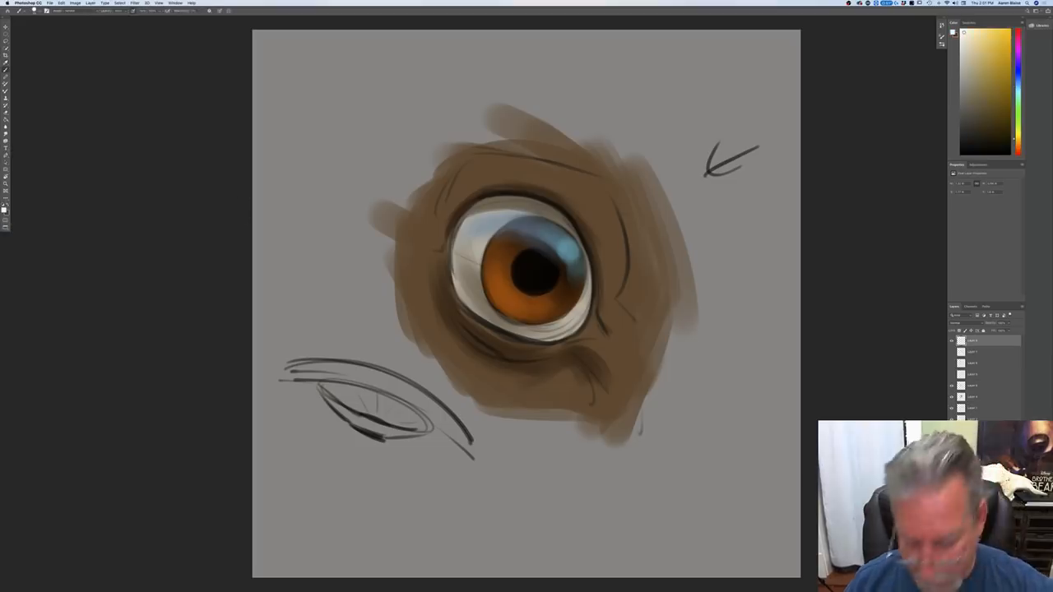
left_click(572, 250)
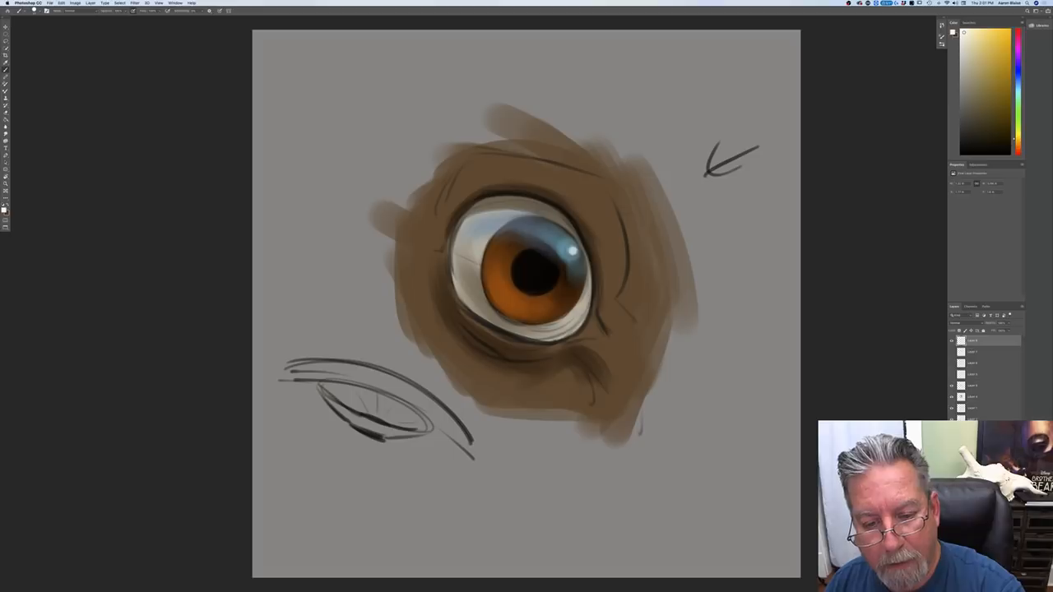
left_click(573, 252)
left_click_drag(574, 256, 566, 240)
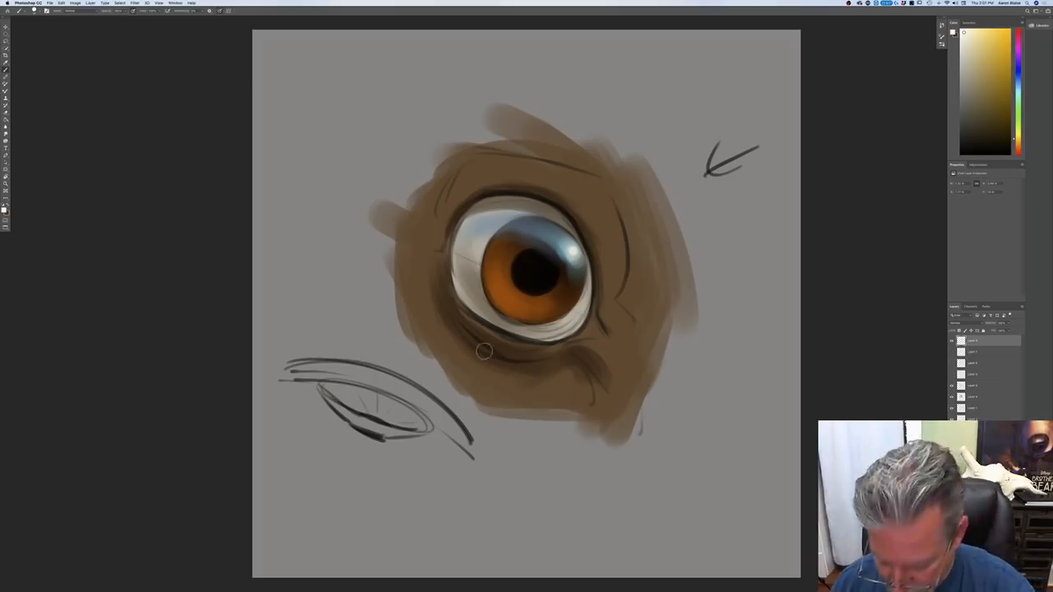
Step: Paint thin near-white wet highlights along the lower eyelid rim and in the inner corner of the eye
left_click_drag(465, 306, 485, 322)
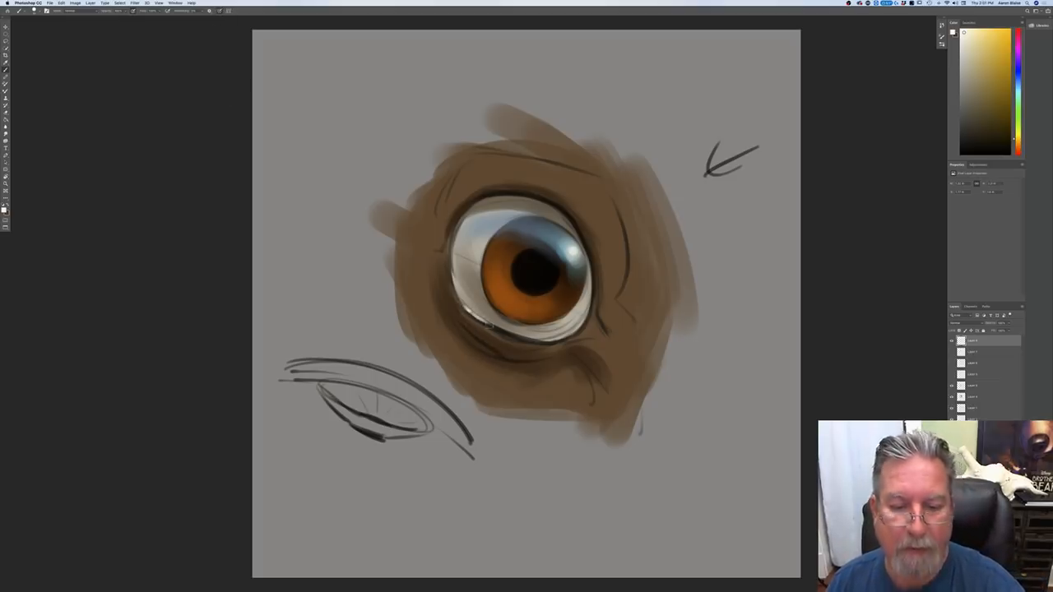
mouse_move(450, 275)
left_mouse_down()
mouse_move(448, 259)
mouse_move(462, 302)
left_mouse_up()
mouse_move(576, 338)
left_mouse_down()
mouse_move(591, 332)
mouse_move(505, 334)
mouse_move(568, 342)
left_mouse_up()
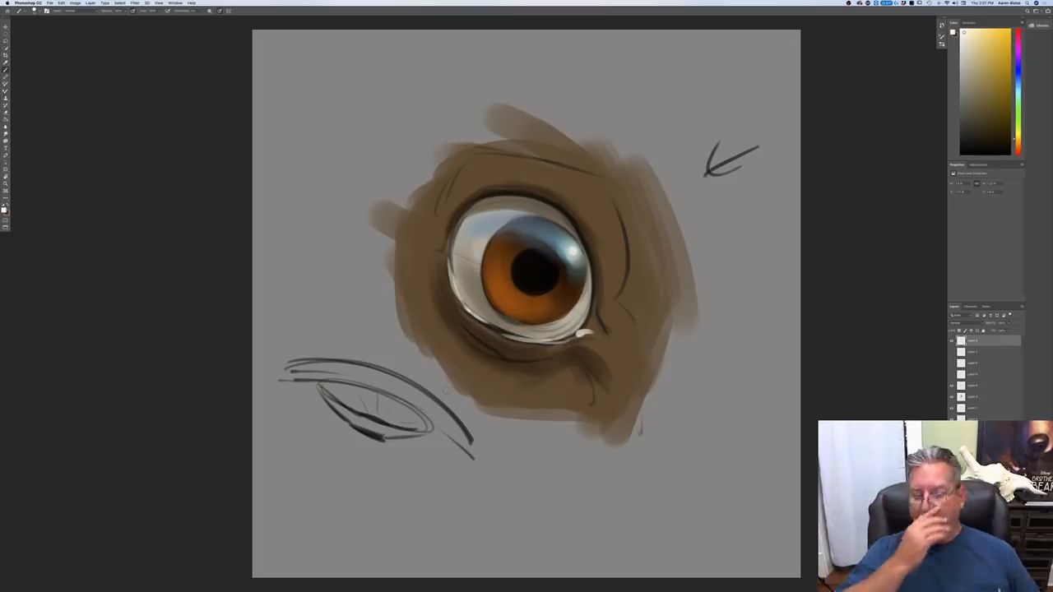
key("ctrl+minus")
key("ctrl+minus")
key("ctrl+minus")
key("ctrl+minus")
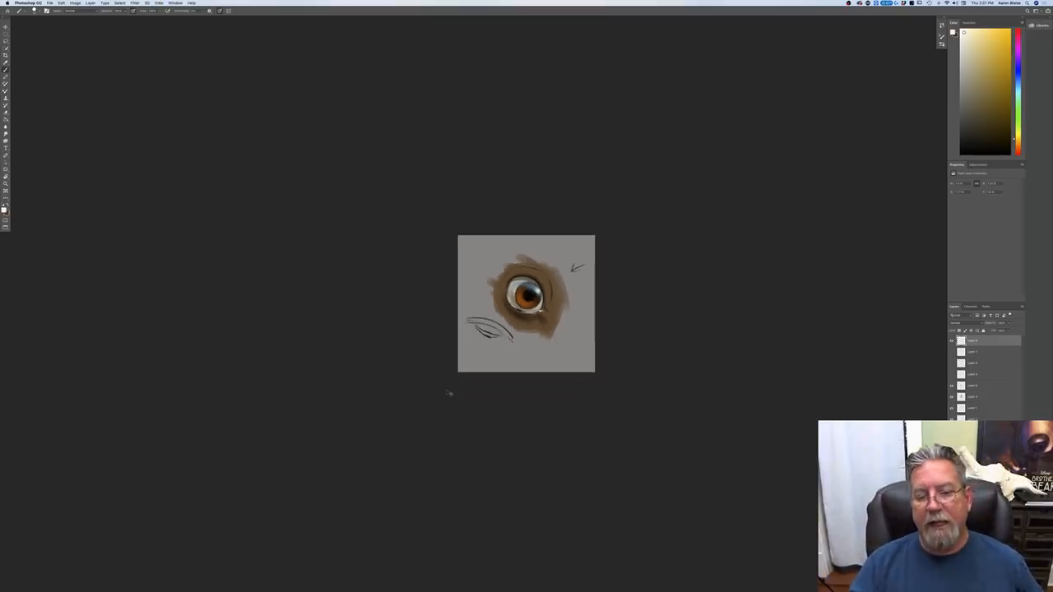
key("ctrl+0")
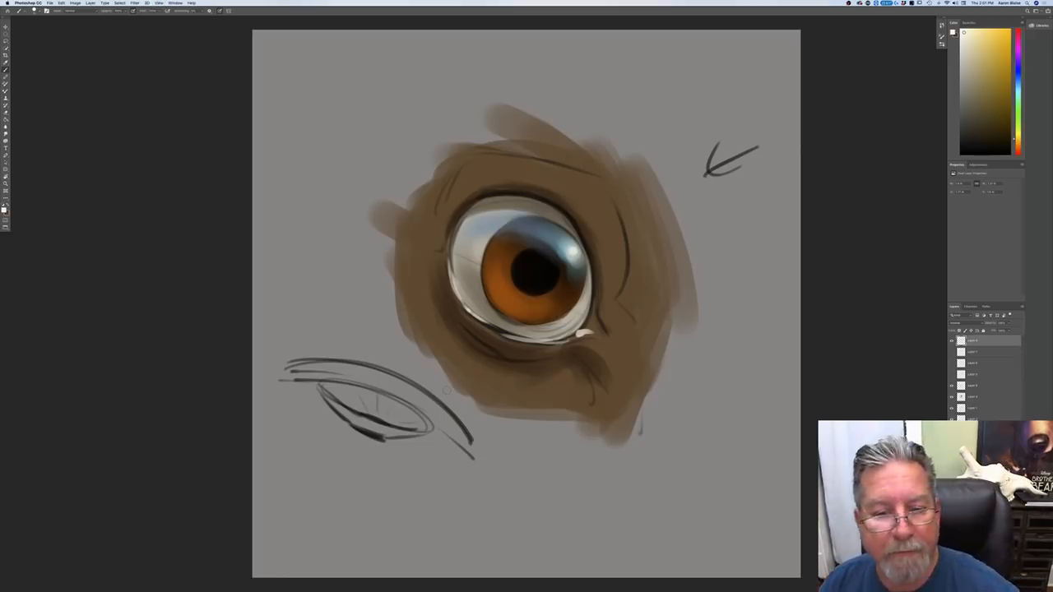
Step: Choose a muted gray-brown, select the linework and shading layer, and darken the skin around the upper lid and inner corner
left_click(6, 211)
left_click(597, 220)
left_click(17, 199)
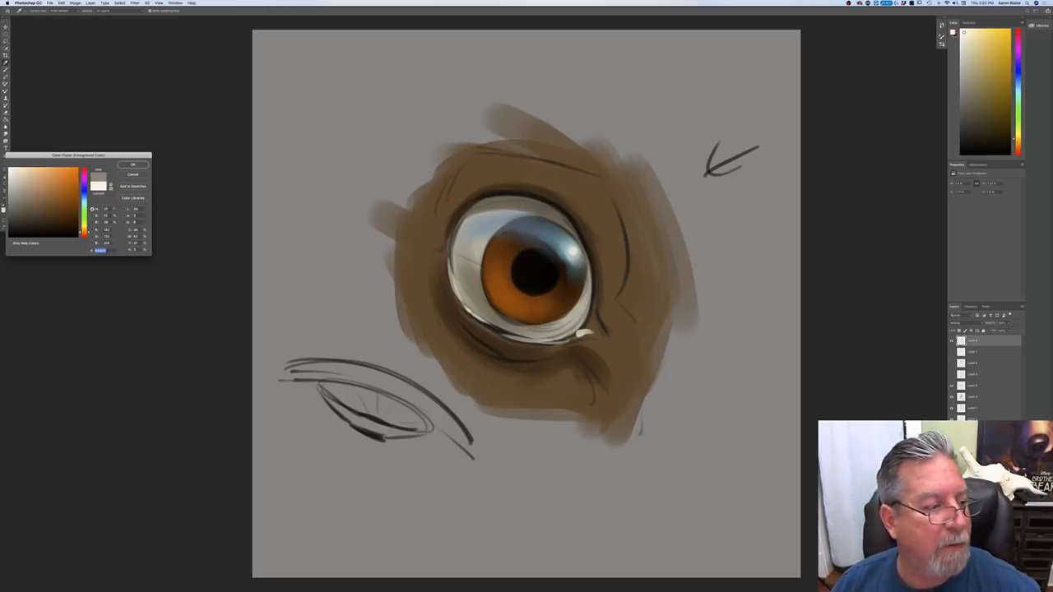
left_click(23, 201)
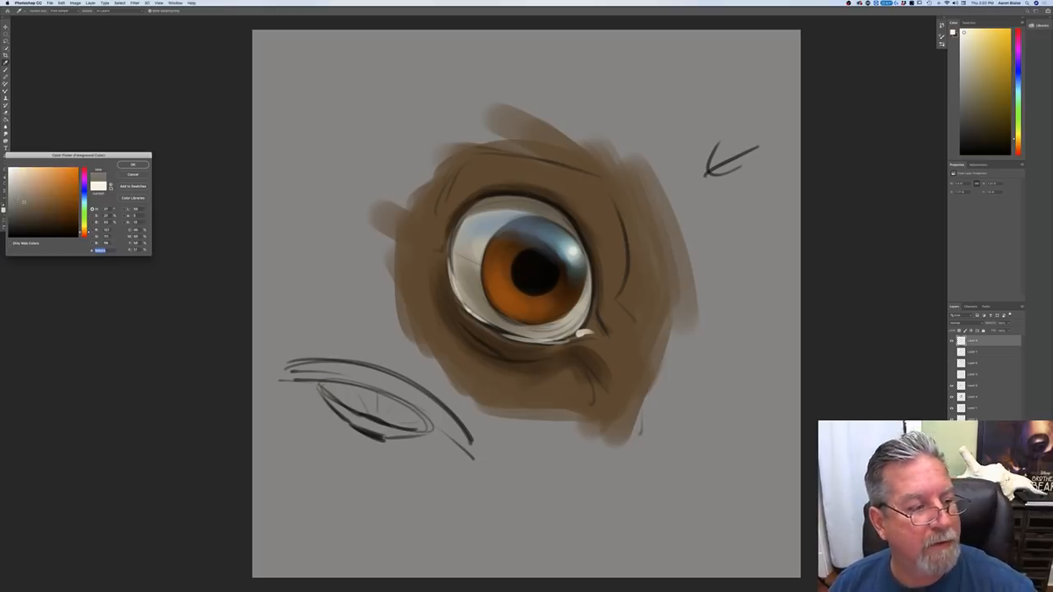
left_click(975, 387)
left_click(972, 396)
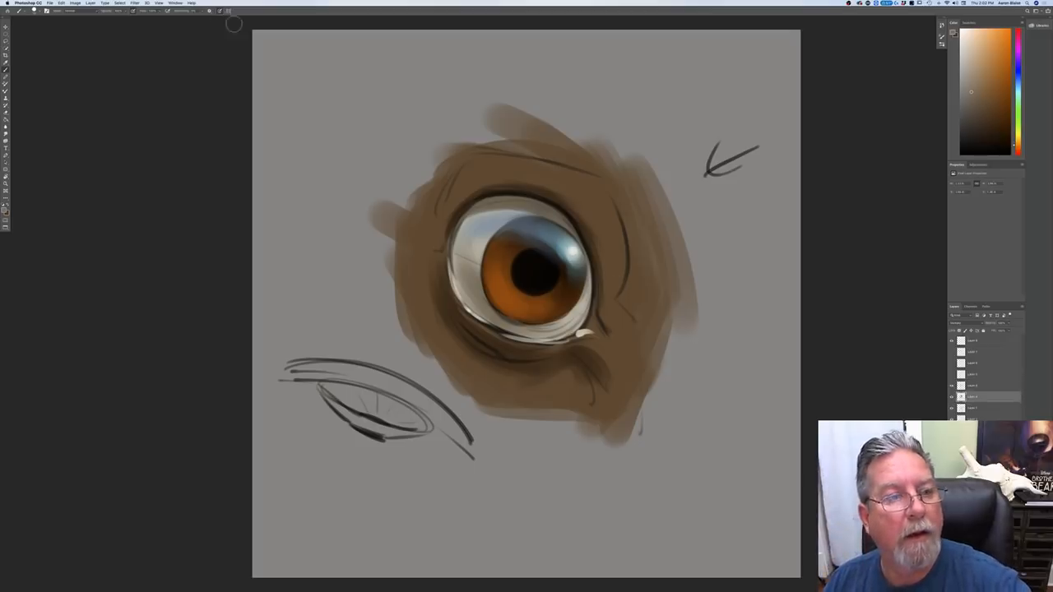
left_click_drag(564, 194, 598, 247)
mouse_move(580, 212)
left_mouse_down()
mouse_move(614, 262)
mouse_move(604, 293)
mouse_move(594, 256)
left_mouse_up()
left_click_drag(530, 191, 591, 237)
mouse_move(536, 197)
left_mouse_down()
mouse_move(564, 214)
mouse_move(559, 200)
mouse_move(504, 181)
mouse_move(469, 207)
left_mouse_up()
left_click_drag(598, 243, 603, 329)
left_click_drag(594, 270, 591, 320)
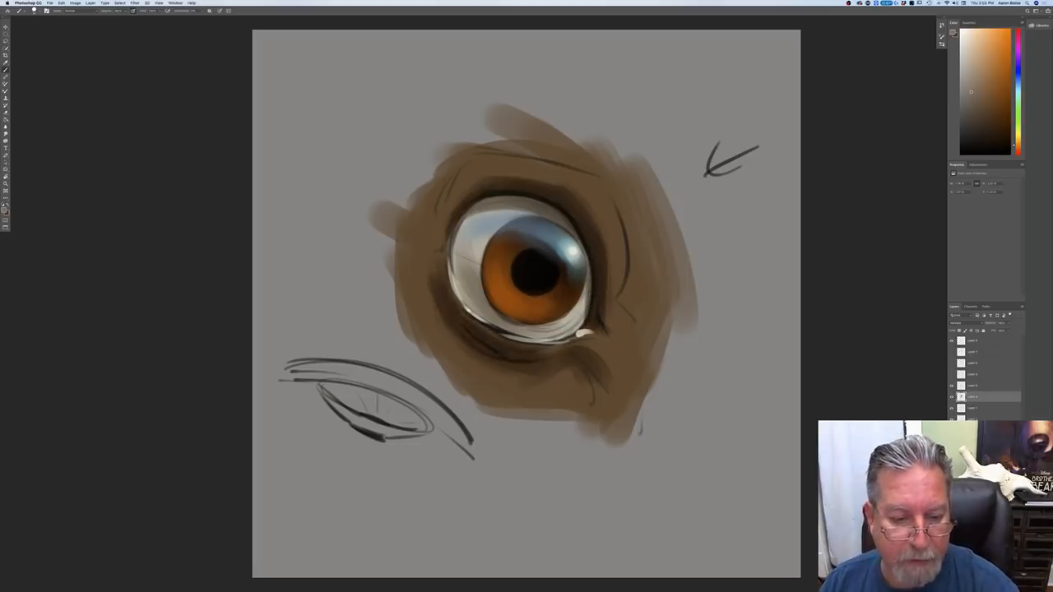
Step: Paint broader brown shadows in the skin above and on both sides of the eye to deepen the socket
key("super+minus")
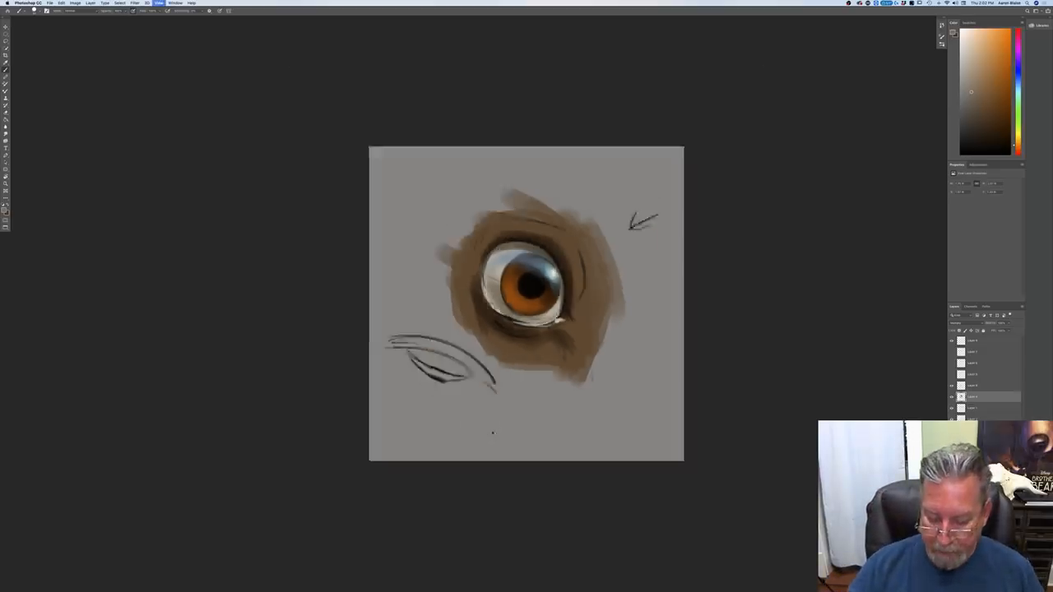
key("super+minus")
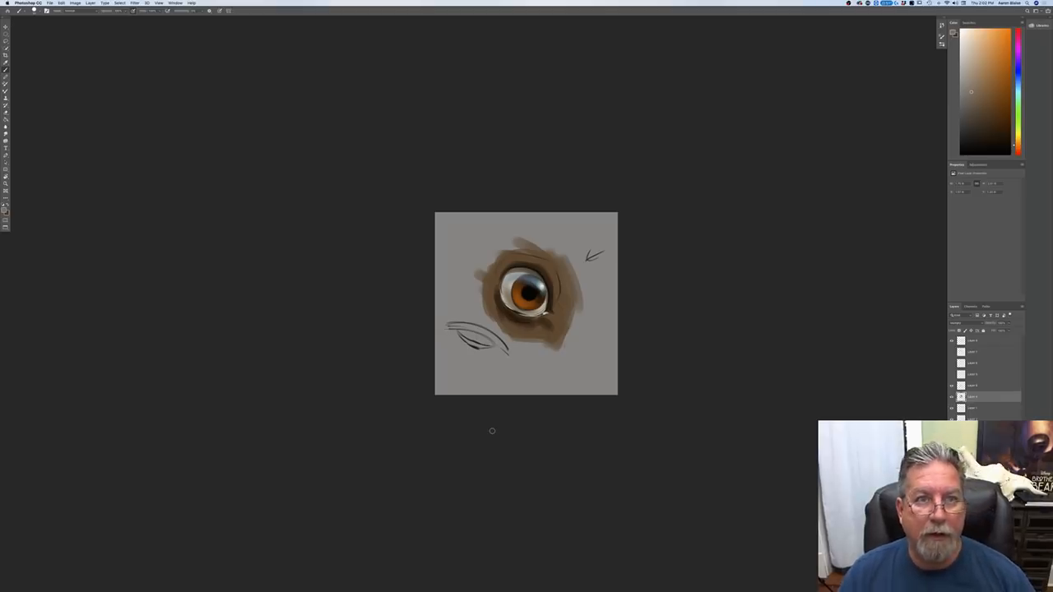
mouse_move(553, 260)
left_mouse_down()
mouse_move(560, 300)
mouse_move(522, 252)
mouse_move(493, 275)
left_mouse_up()
left_click_drag(560, 266, 566, 295)
left_click_drag(527, 249, 549, 258)
mouse_move(511, 243)
left_mouse_down()
mouse_move(546, 252)
mouse_move(487, 254)
left_mouse_up()
left_click_drag(492, 309, 498, 323)
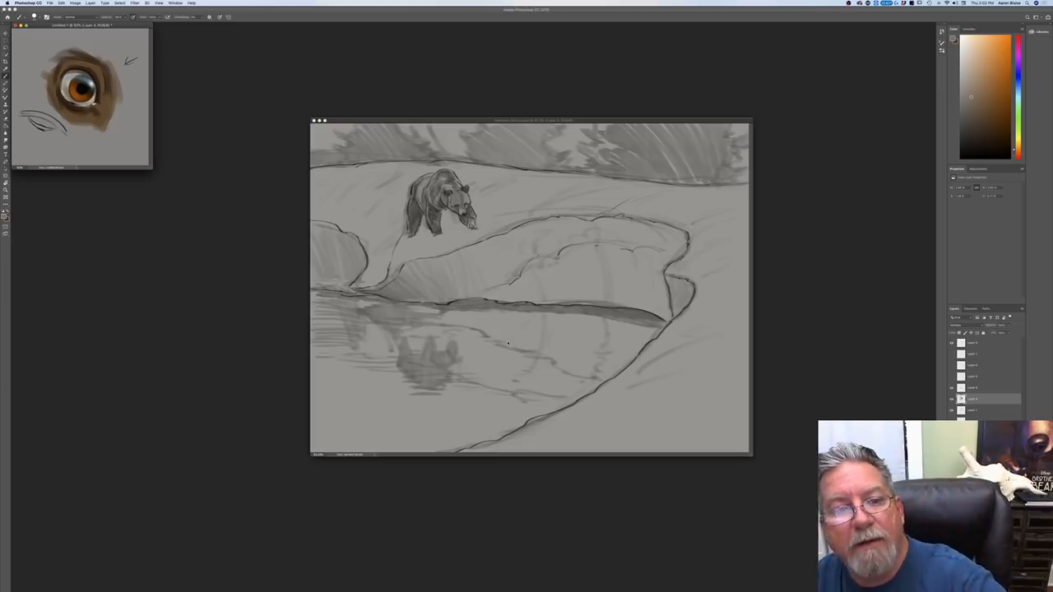
Step: Switch to the bear landscape sketch, show it in full-screen view with panels, and choose a near-black brown as the painting color
left_click_drag(490, 120, 451, 102)
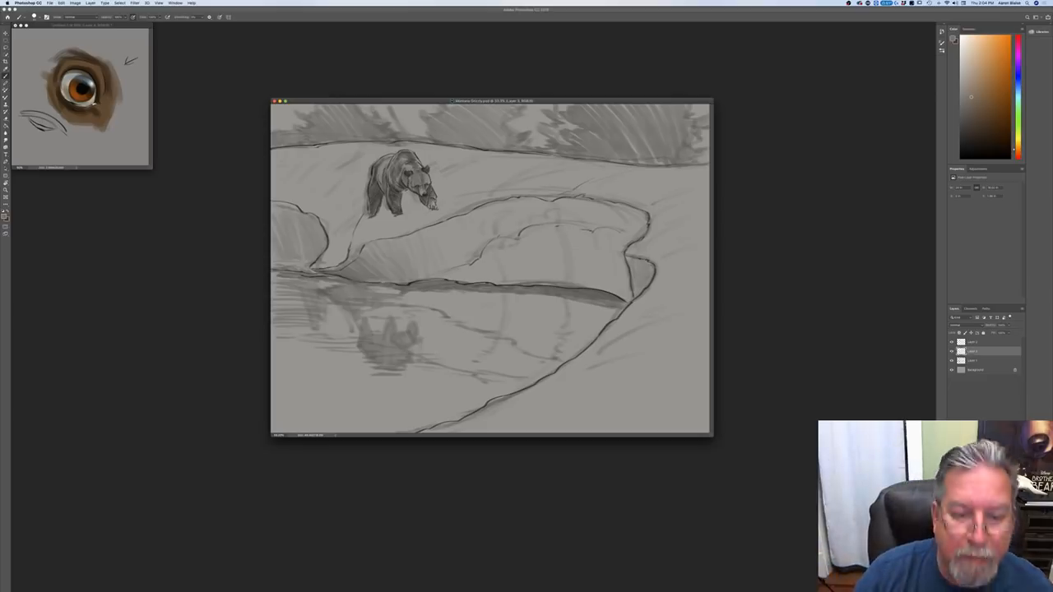
key("f")
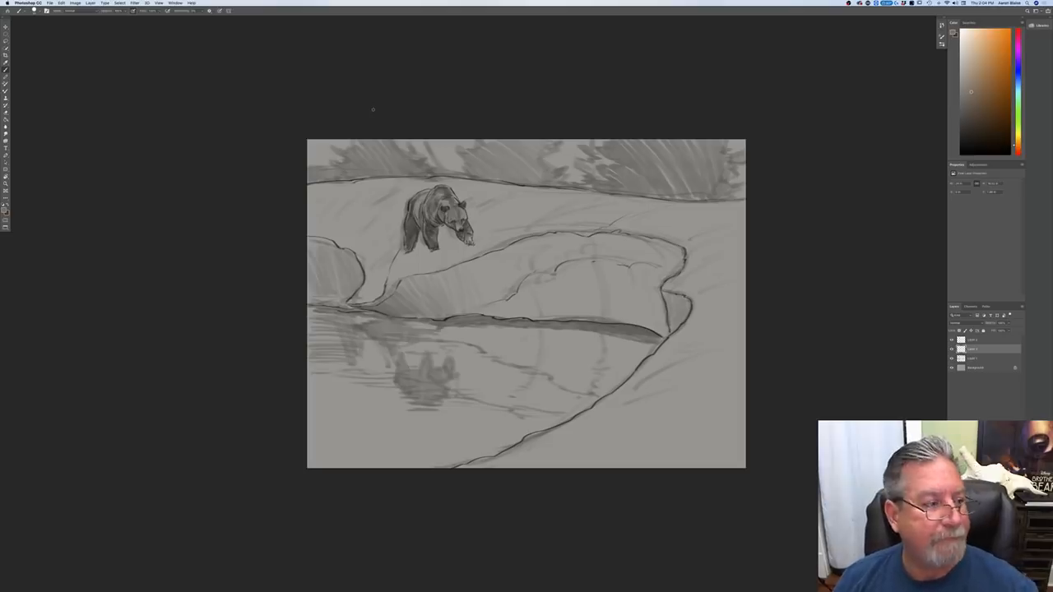
left_click(4, 210)
left_click(29, 231)
left_click(130, 166)
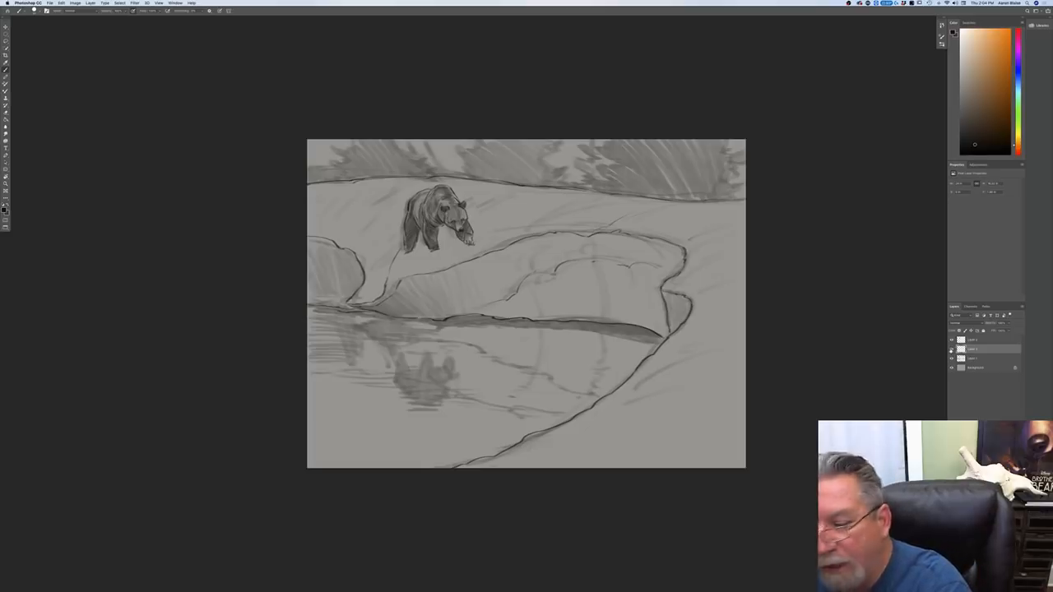
Step: Choose a textured sketching brush and darken the reflected contour lines of the bank across the water on the currently selected layer
left_click(951, 349)
left_click(951, 349)
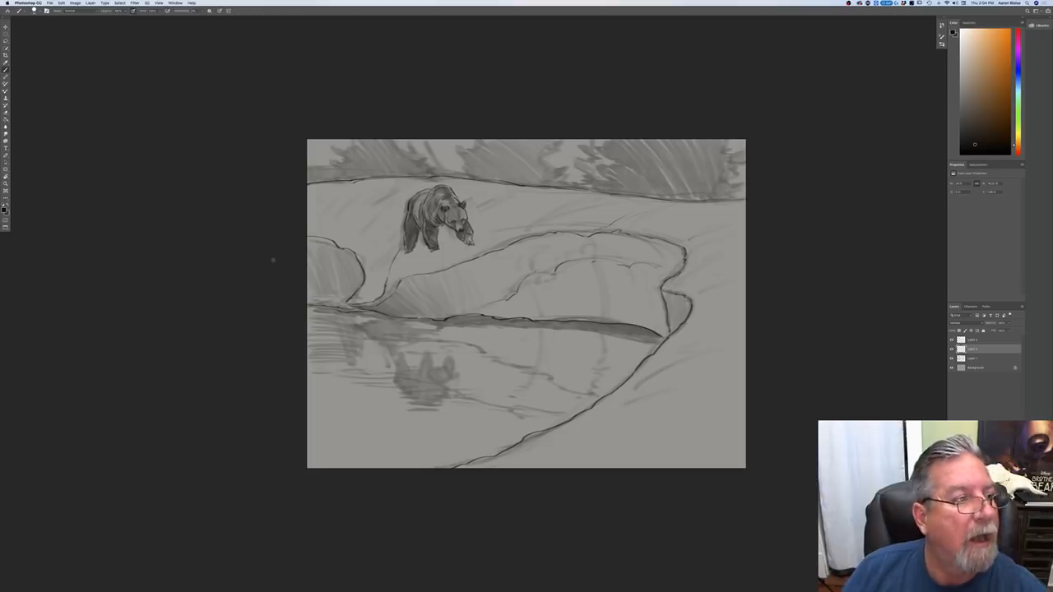
left_click(19, 10)
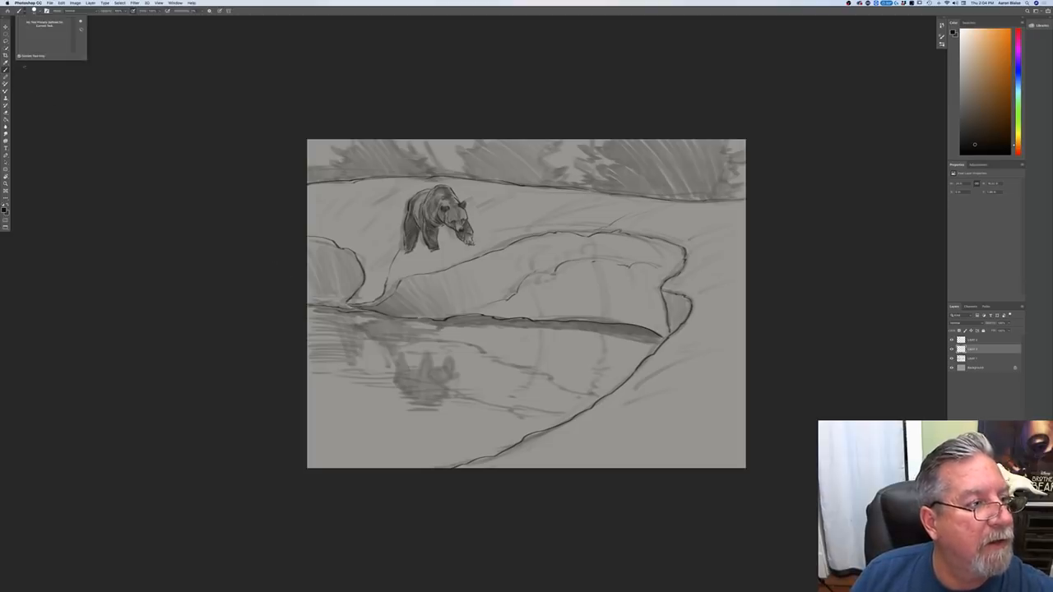
left_click(43, 82)
left_click(33, 10)
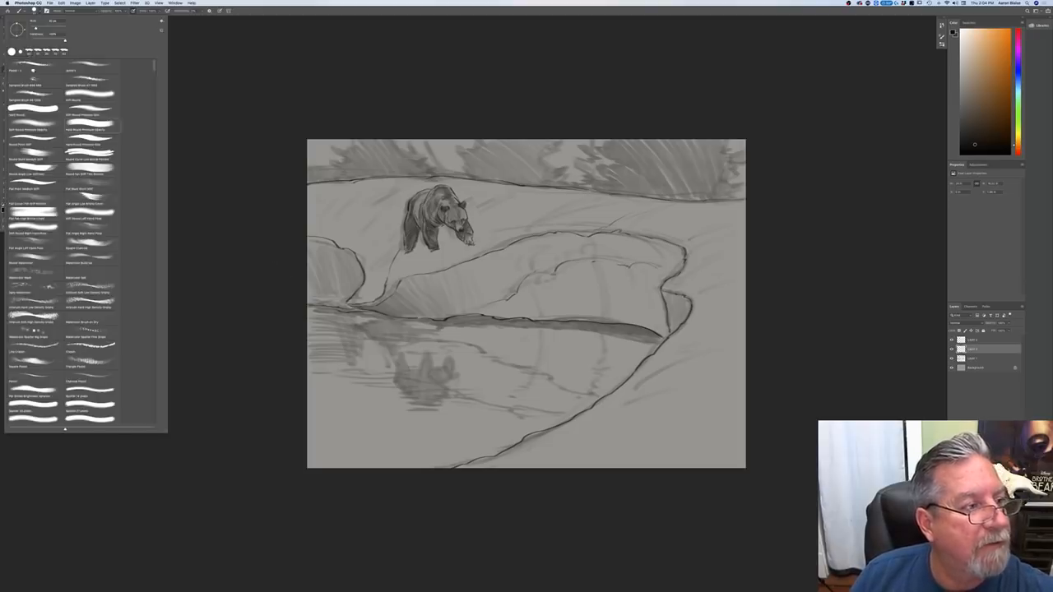
left_click(64, 52)
left_click(227, 180)
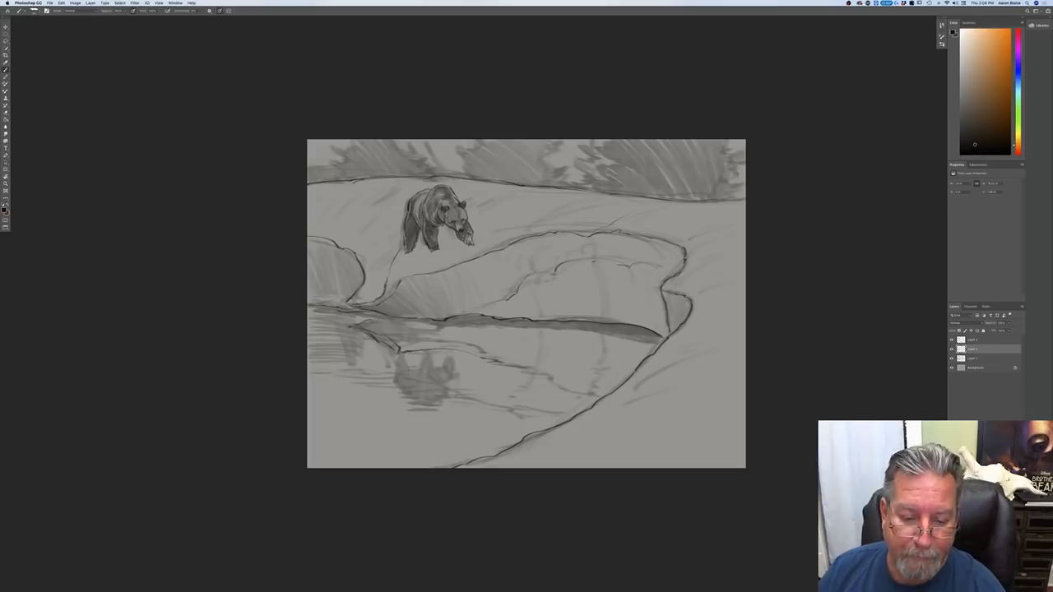
left_click_drag(528, 376, 598, 397)
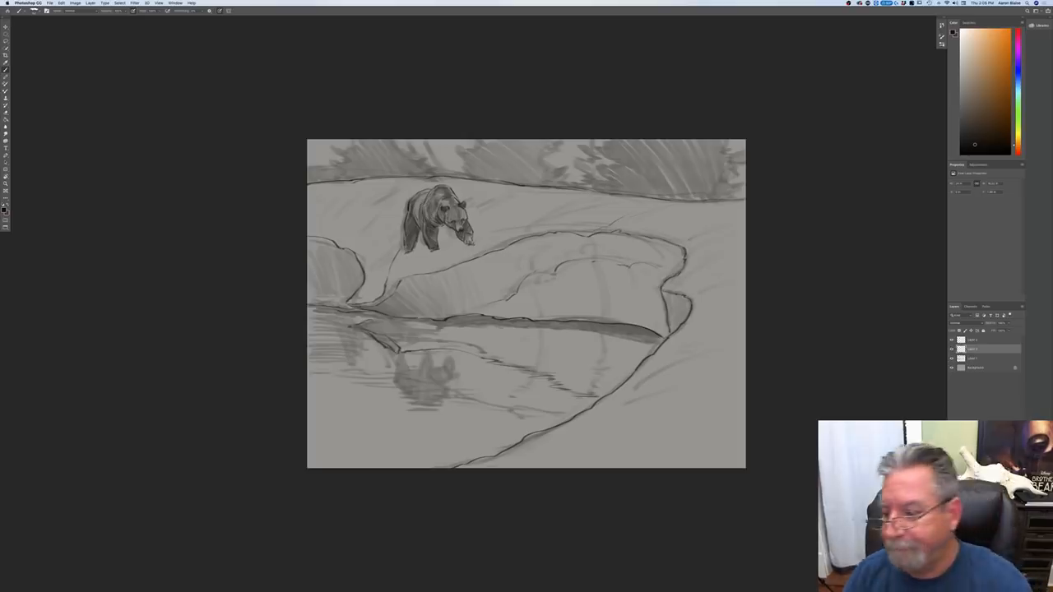
Step: Check which layer holds the bear drawing by toggling its visibility, and duplicate that layer
left_click(952, 340)
left_click(951, 339)
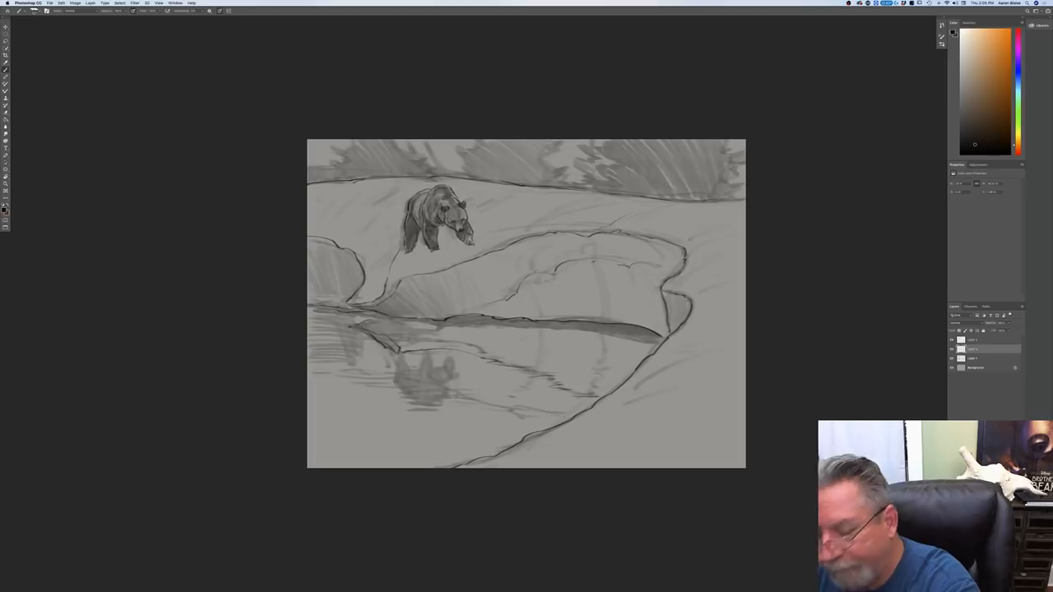
key("ctrl+j")
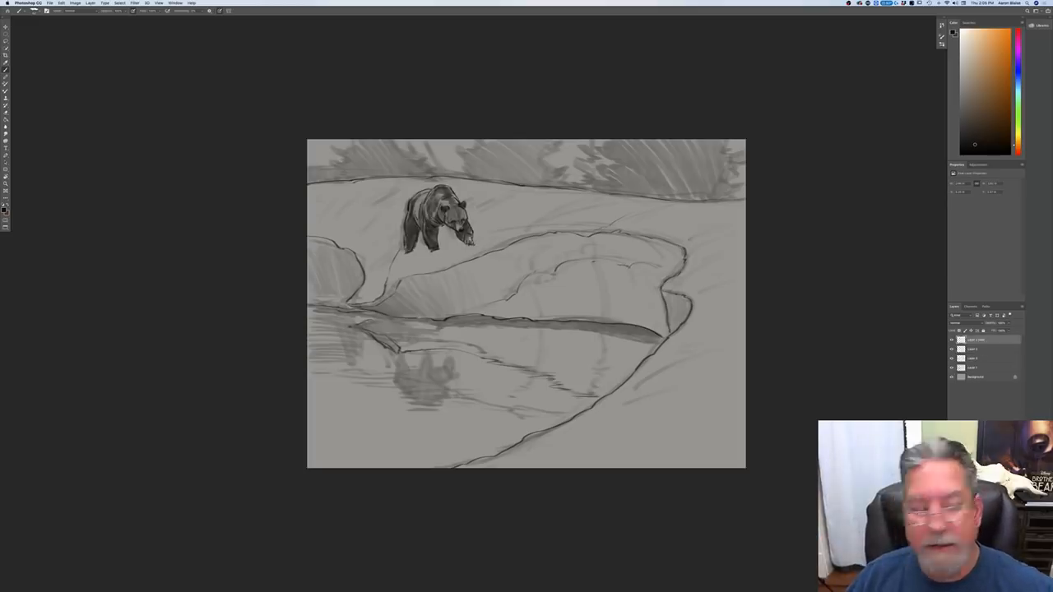
left_click(74, 3)
mouse_move(91, 55)
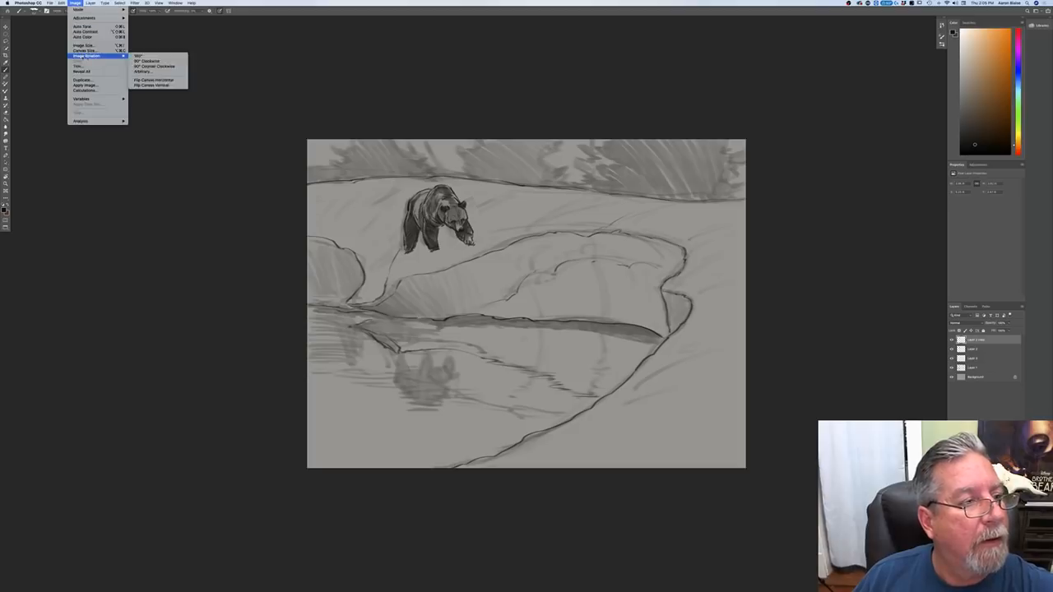
left_click(145, 86)
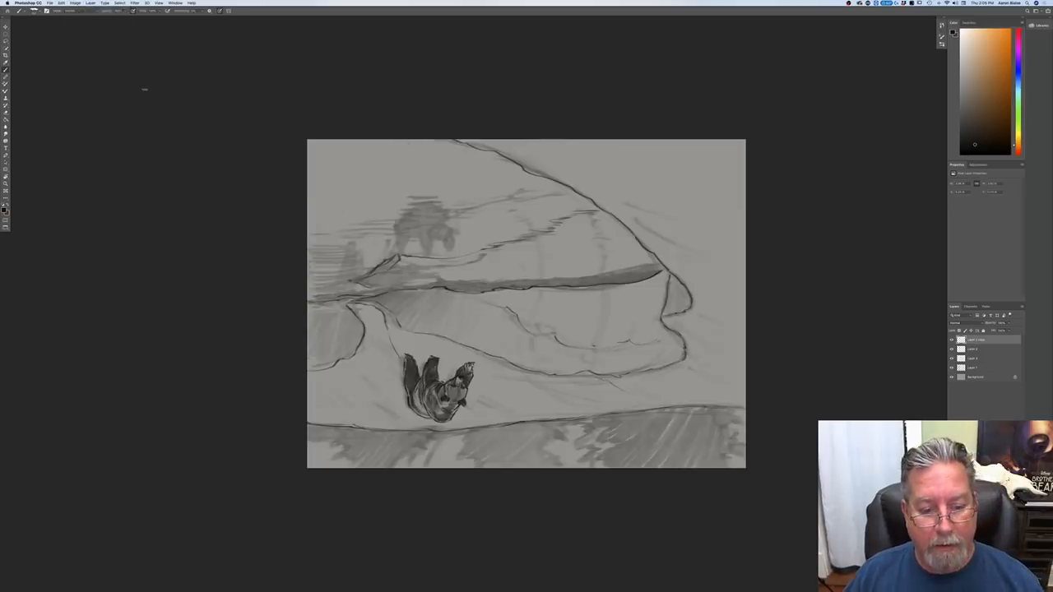
key("ctrl+z")
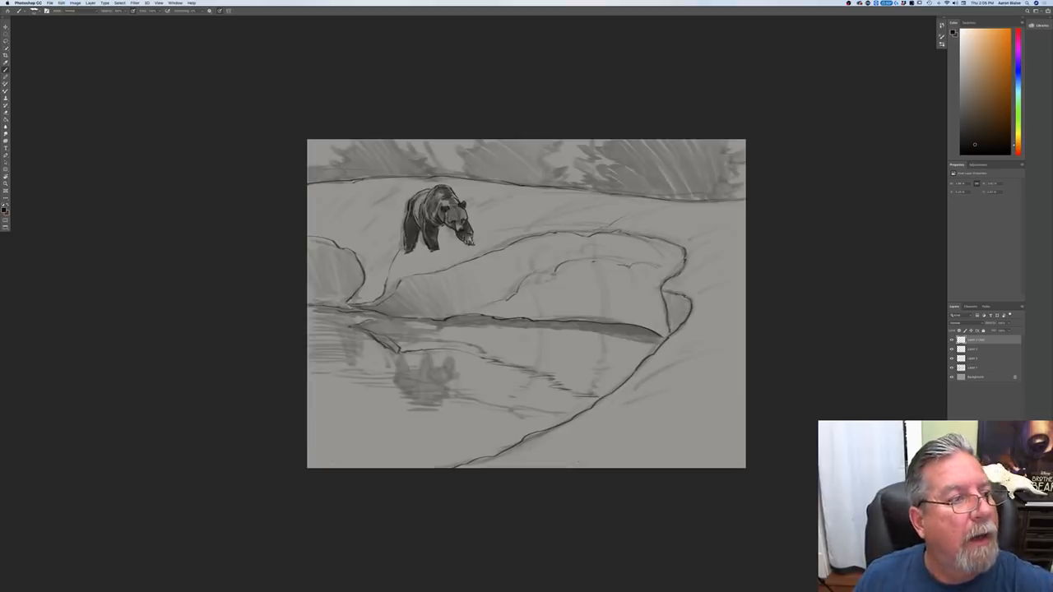
Step: Flip the duplicated bear layer vertically and move it down into the water directly below the original bear
left_click(62, 2)
mouse_move(74, 130)
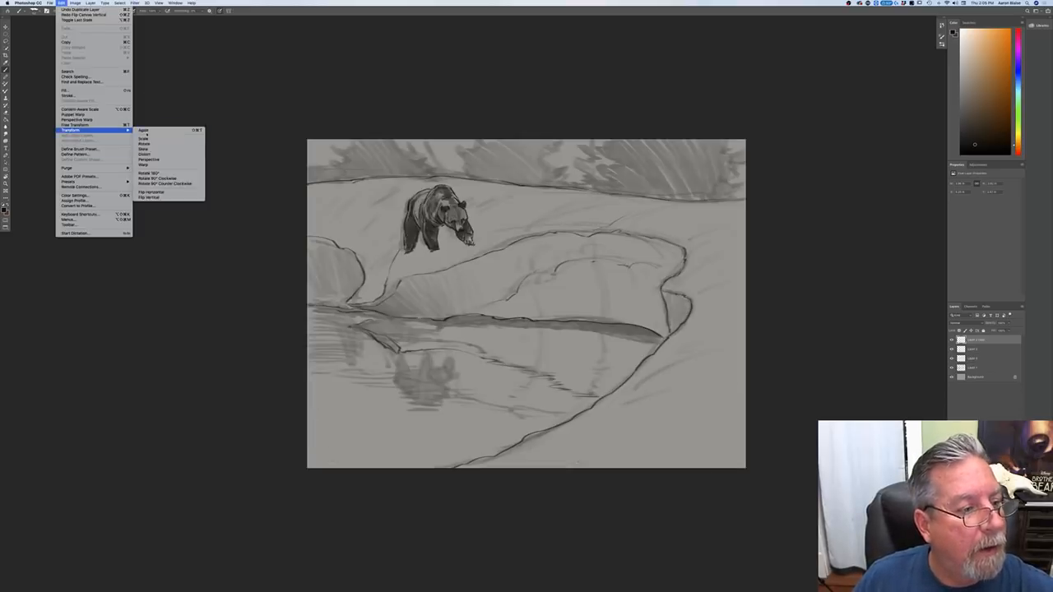
left_click(150, 191)
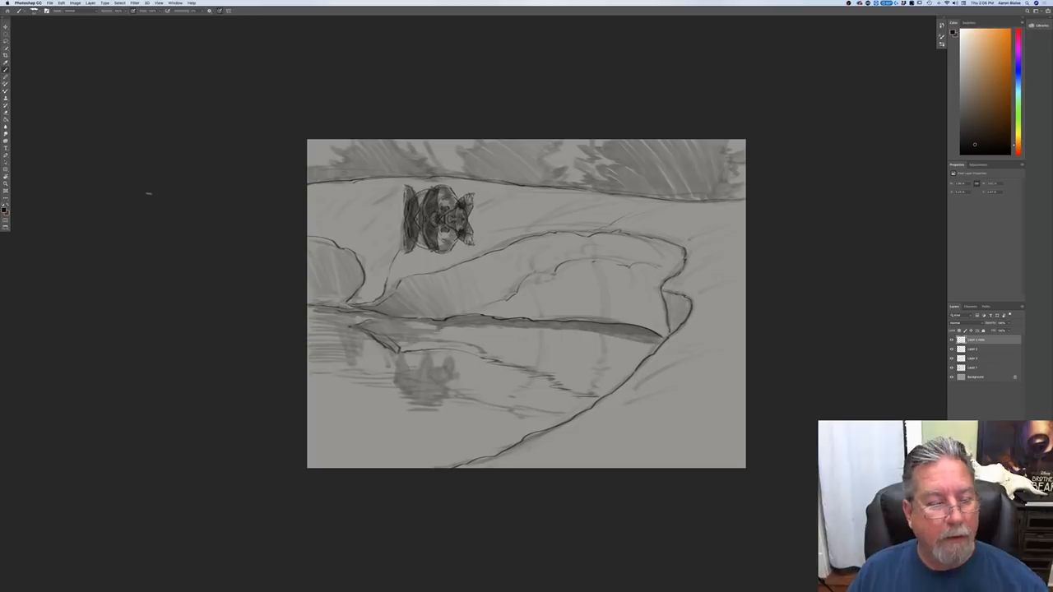
key("v")
left_click_drag(408, 263, 394, 445)
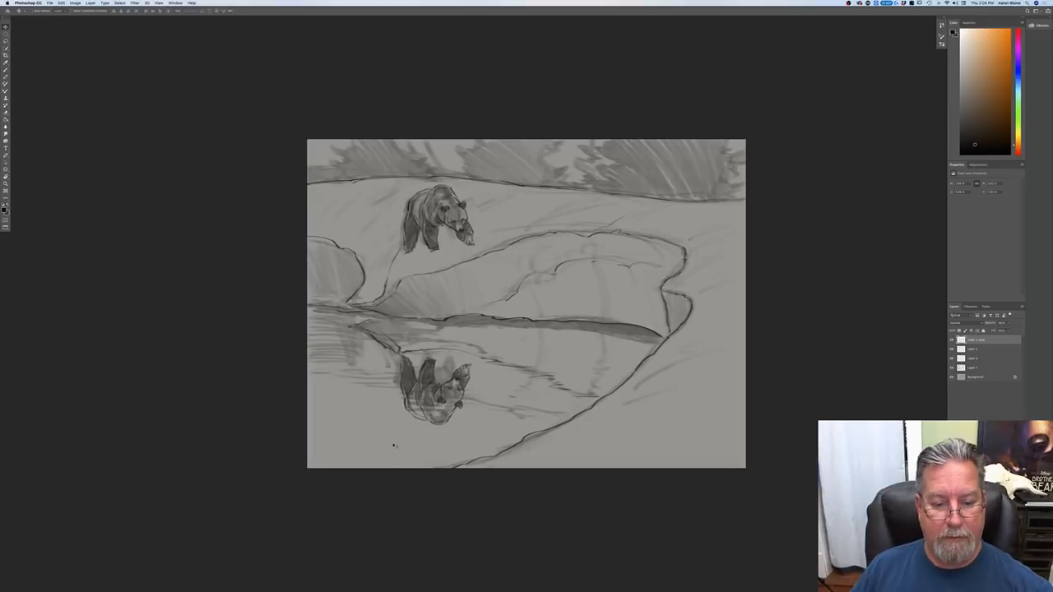
left_click(392, 445)
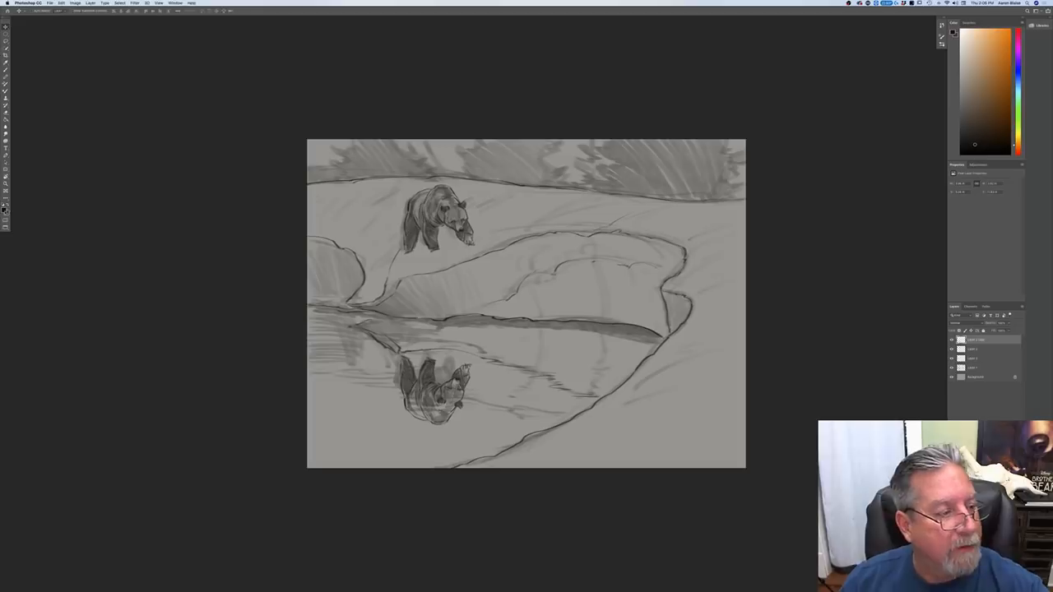
Step: Touch up the reflected bear with short dark brush strokes and move it lower, near the bottom edge of the picture
left_click(6, 70)
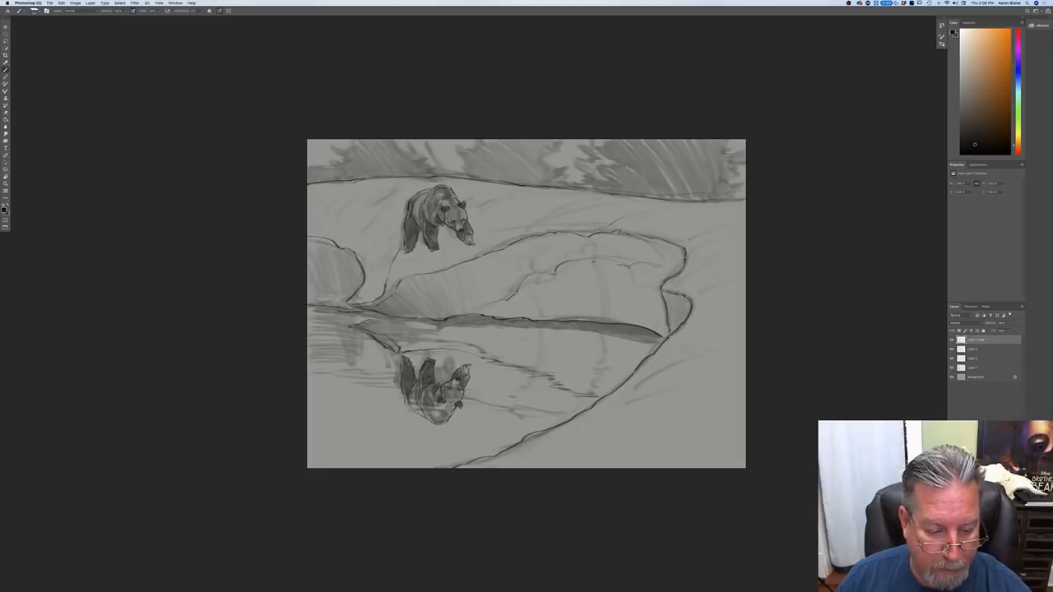
mouse_move(432, 381)
left_mouse_down()
mouse_move(447, 377)
mouse_move(408, 407)
mouse_move(424, 416)
mouse_move(447, 379)
mouse_move(434, 383)
left_mouse_up()
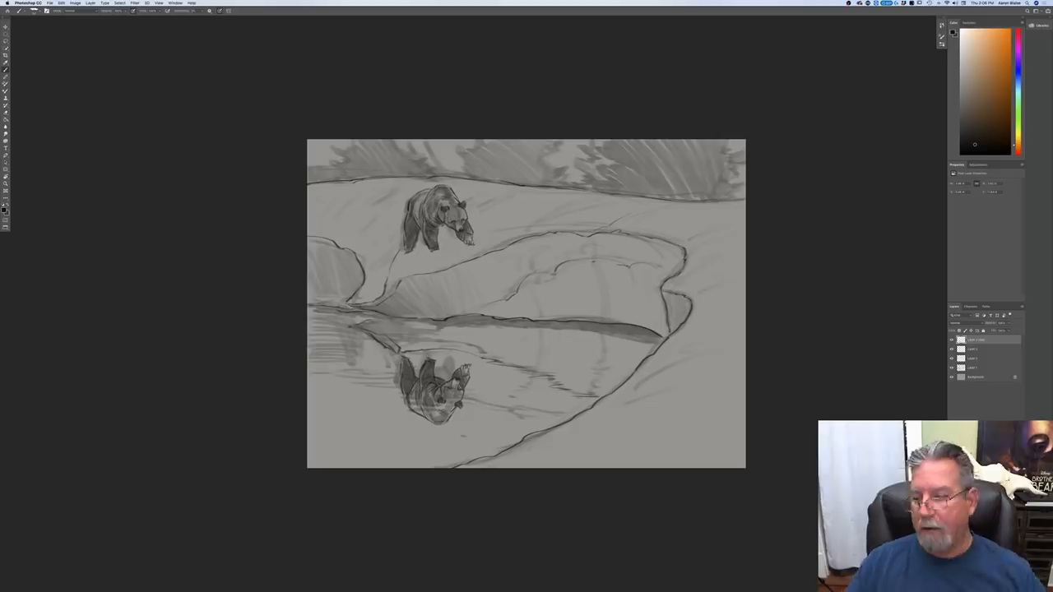
key("super+minus")
key("super+minus")
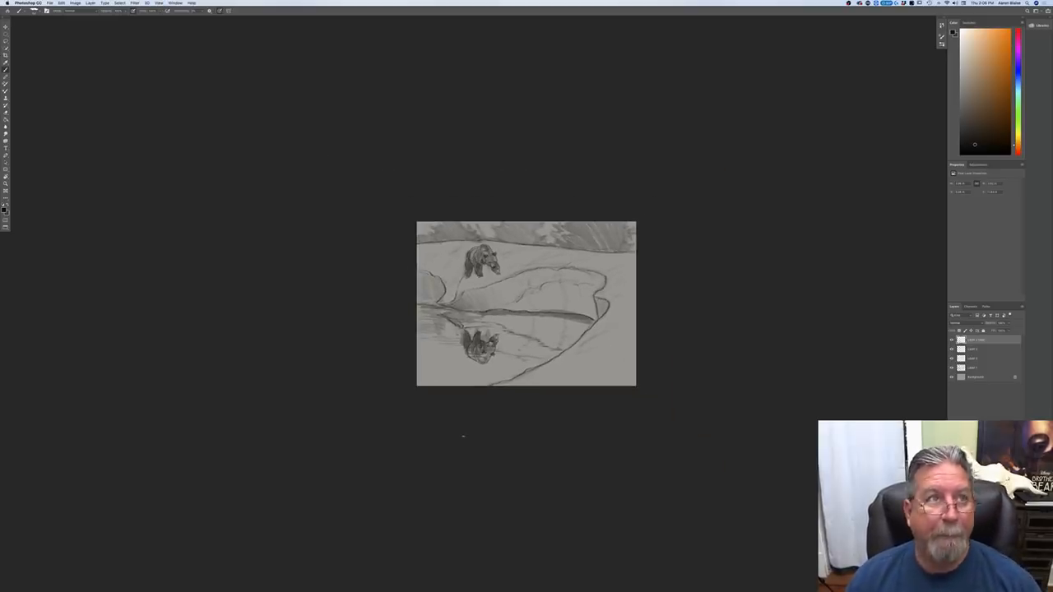
key("super+plus")
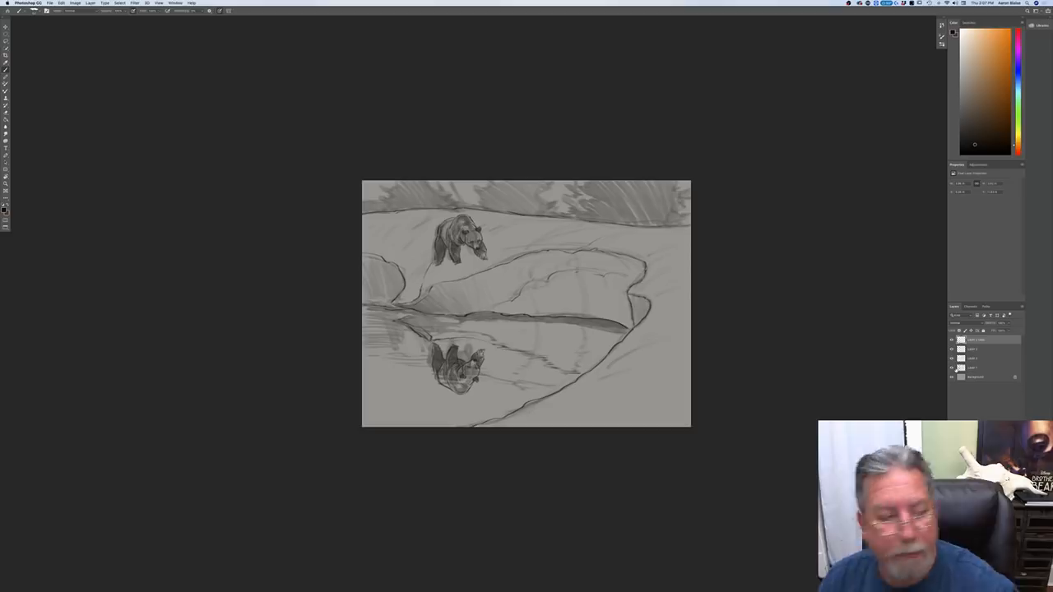
left_click(6, 36)
left_click_drag(435, 403, 434, 427)
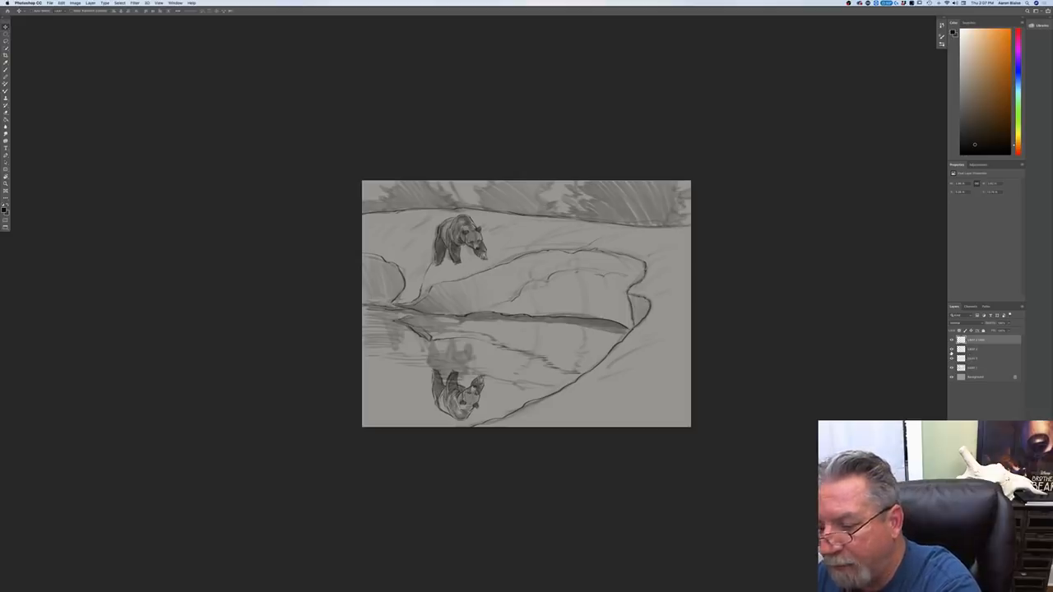
left_click(952, 349)
left_click(952, 350)
left_click(951, 359)
left_click(952, 359)
left_click(971, 361)
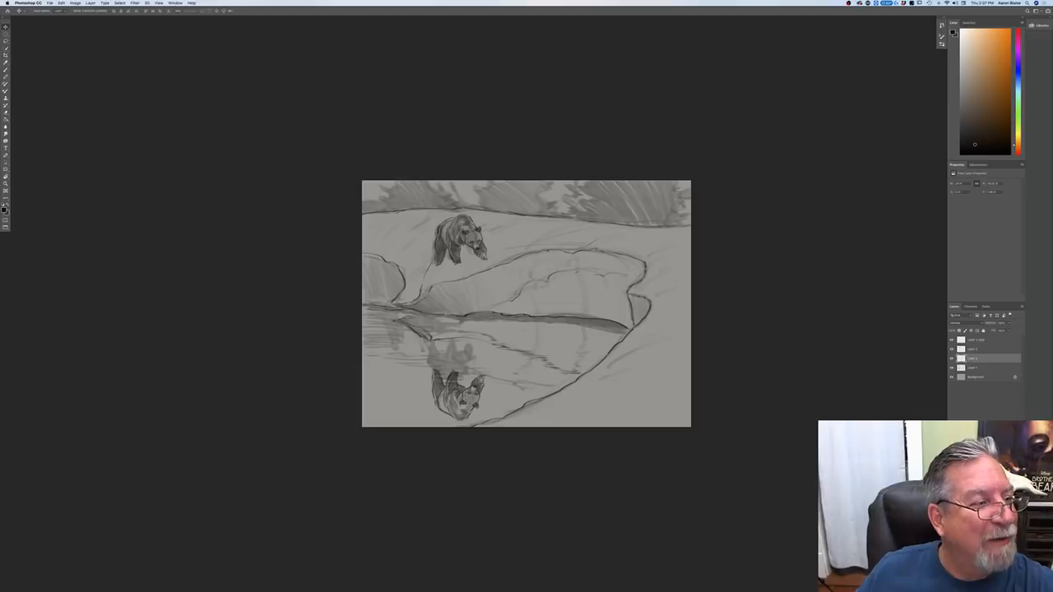
left_click(6, 41)
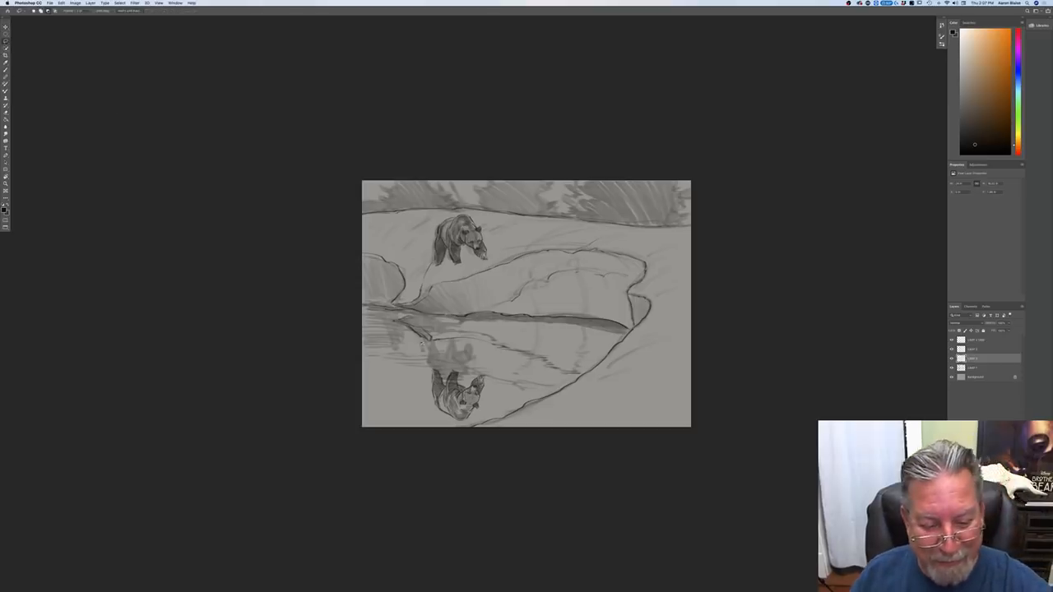
mouse_move(472, 343)
left_mouse_down()
mouse_move(481, 379)
mouse_move(419, 346)
left_mouse_up()
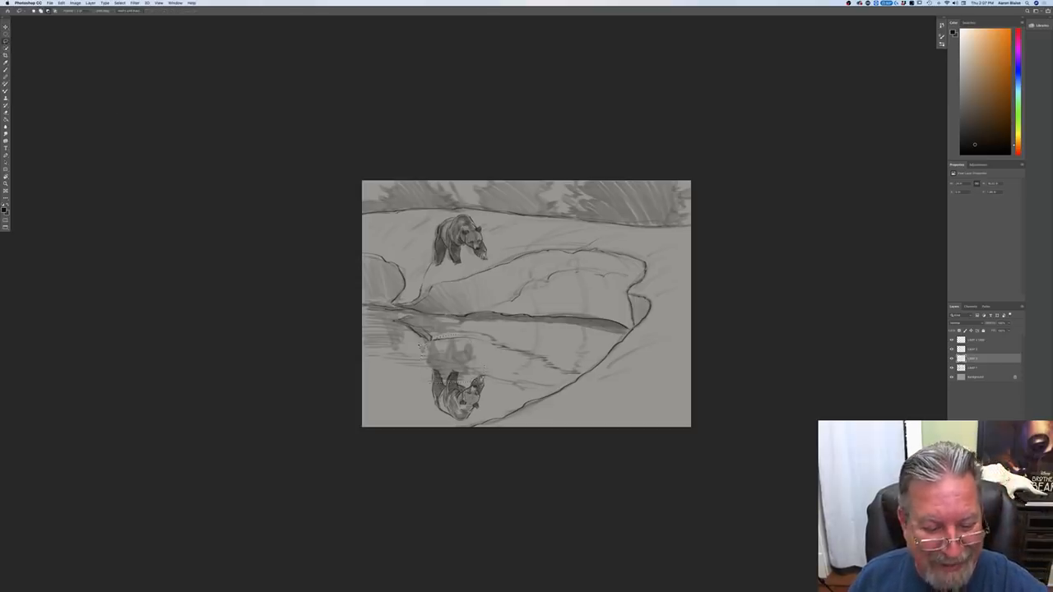
key("v")
mouse_move(424, 376)
left_mouse_down()
mouse_move(434, 388)
mouse_move(424, 377)
left_mouse_up()
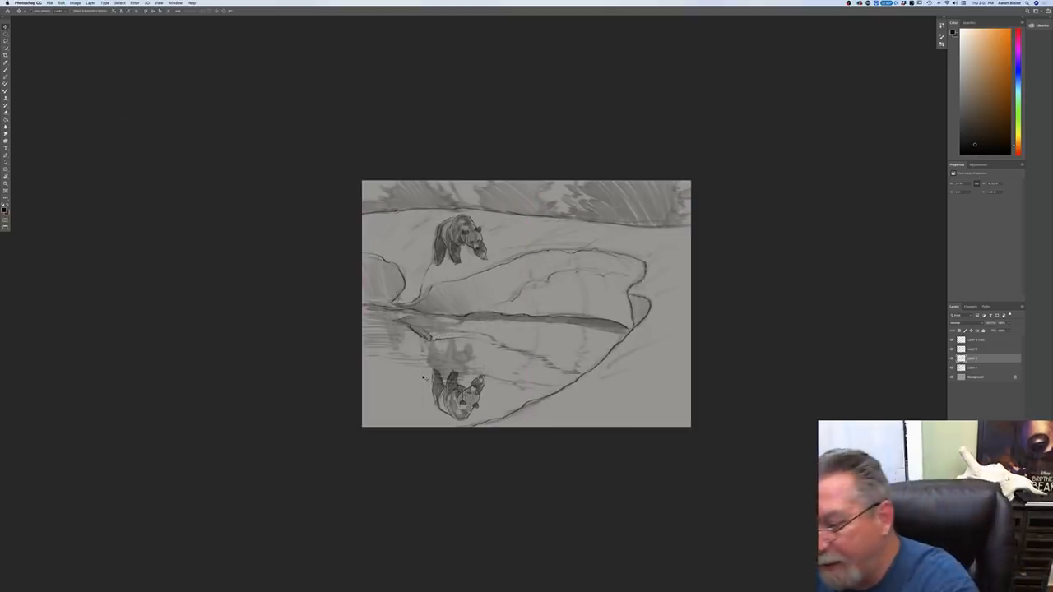
Step: On the rough sketch layer, lasso the gray bear reflection shading, move it down over the flipped bear, and deselect it
left_click(970, 369)
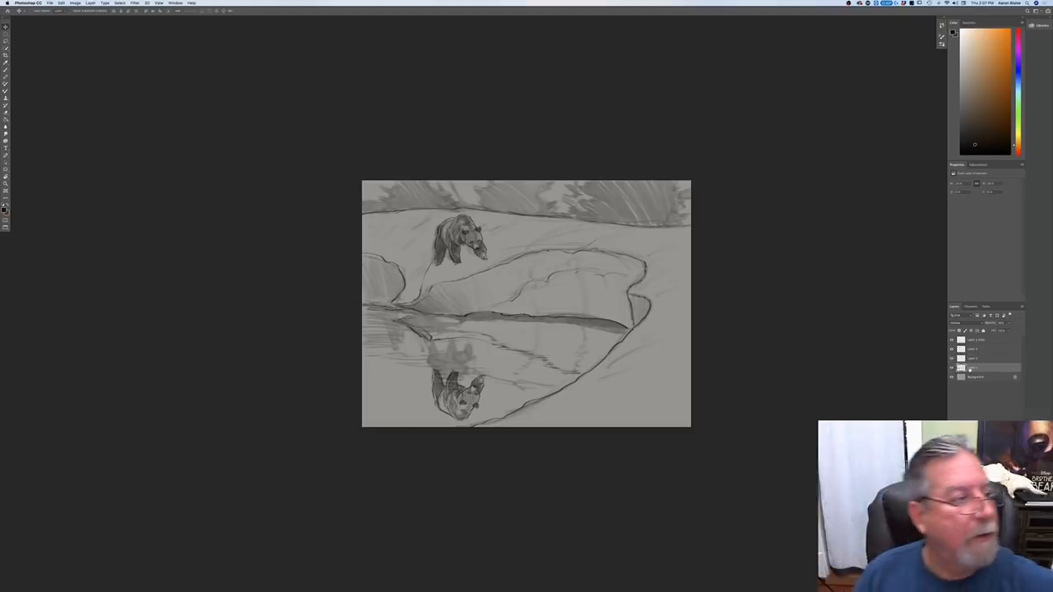
key("l")
mouse_move(421, 355)
left_mouse_down()
mouse_move(452, 335)
mouse_move(493, 375)
left_mouse_up()
mouse_move(420, 348)
left_mouse_down()
mouse_move(445, 371)
mouse_move(444, 418)
left_mouse_up()
left_click(5, 27)
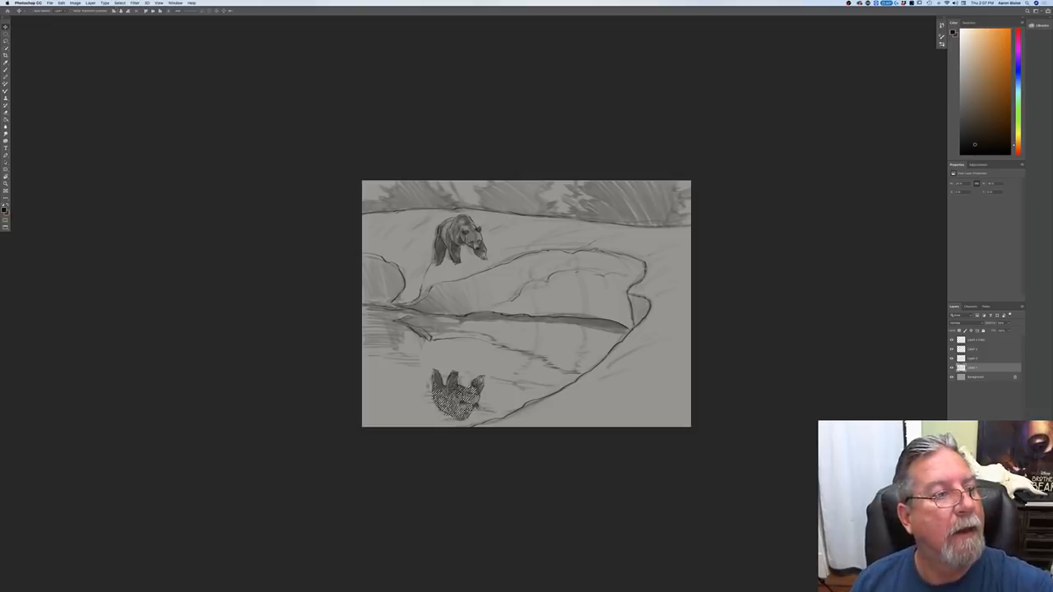
left_click(120, 2)
left_click(123, 15)
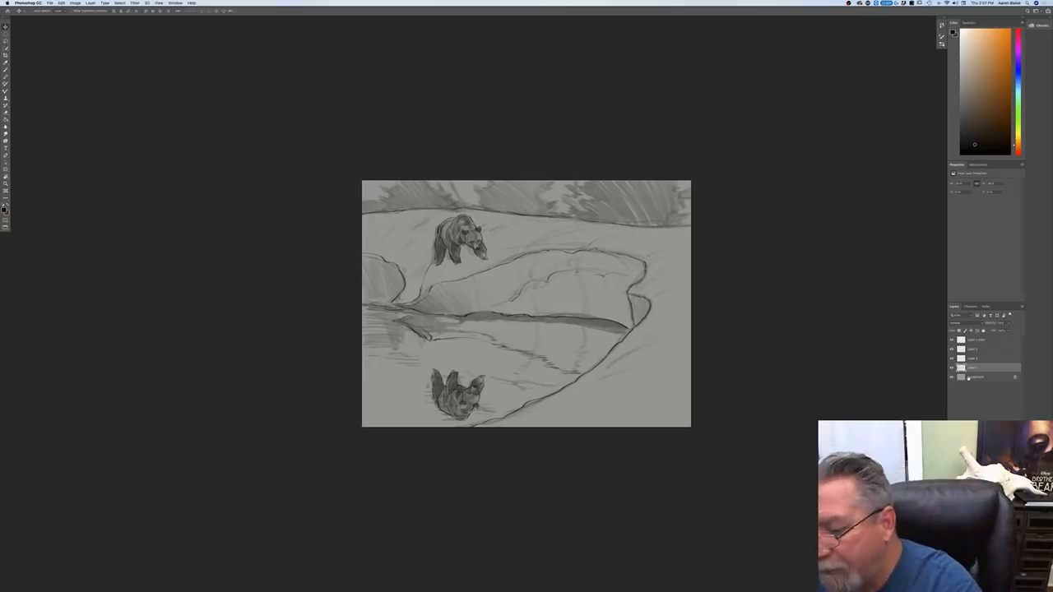
Step: Select the water contour layer and redraw the bank's reflected edge as a dark line closer to the flipped bear, extending to the near shoreline
left_click(950, 349)
left_click(951, 348)
left_click(952, 358)
left_click(951, 358)
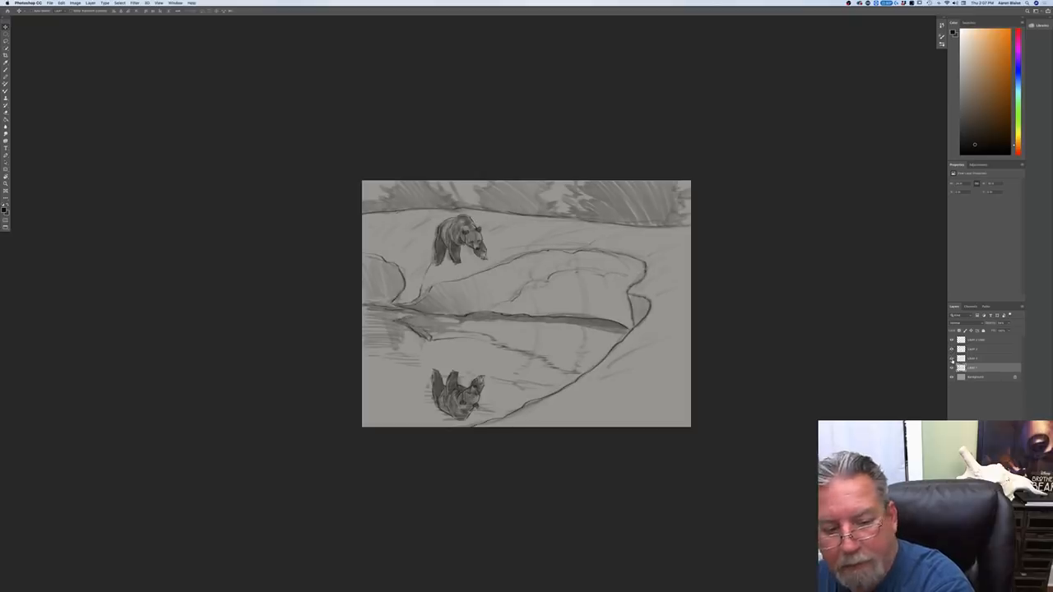
left_click(973, 359)
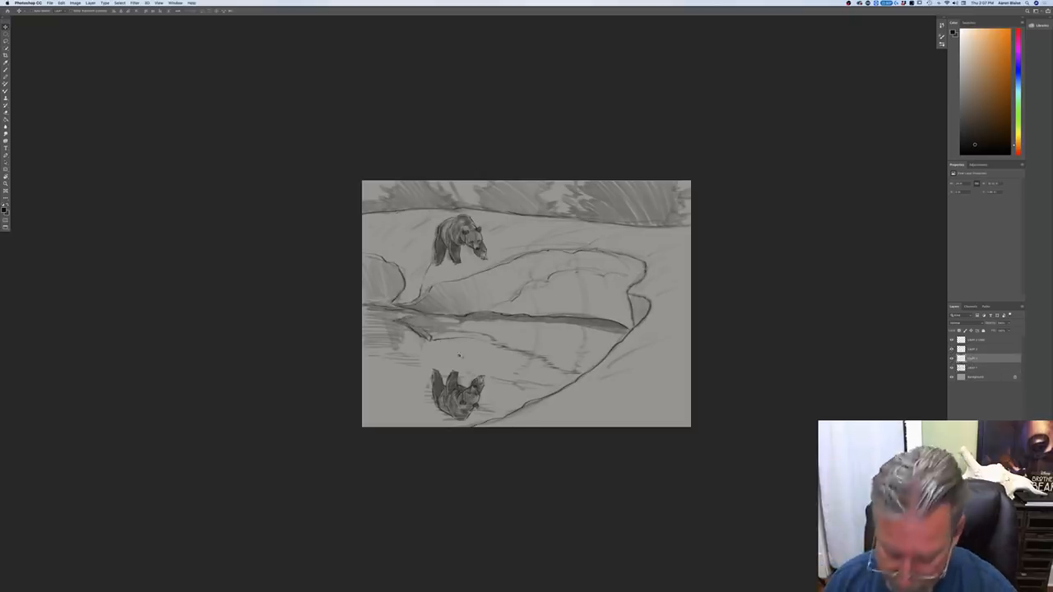
key("b")
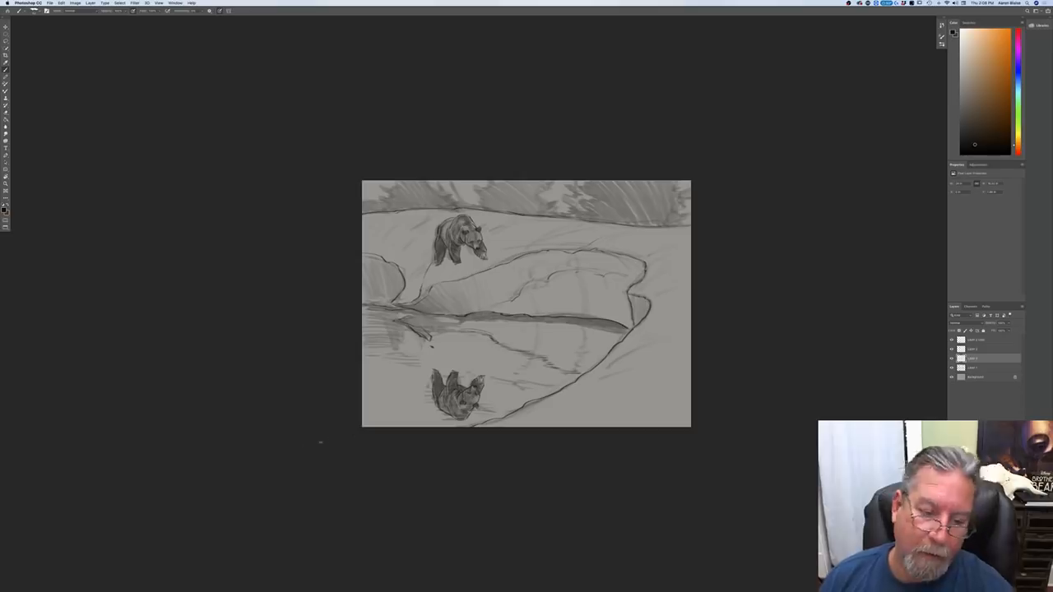
key("r")
left_click_drag(329, 392, 442, 129)
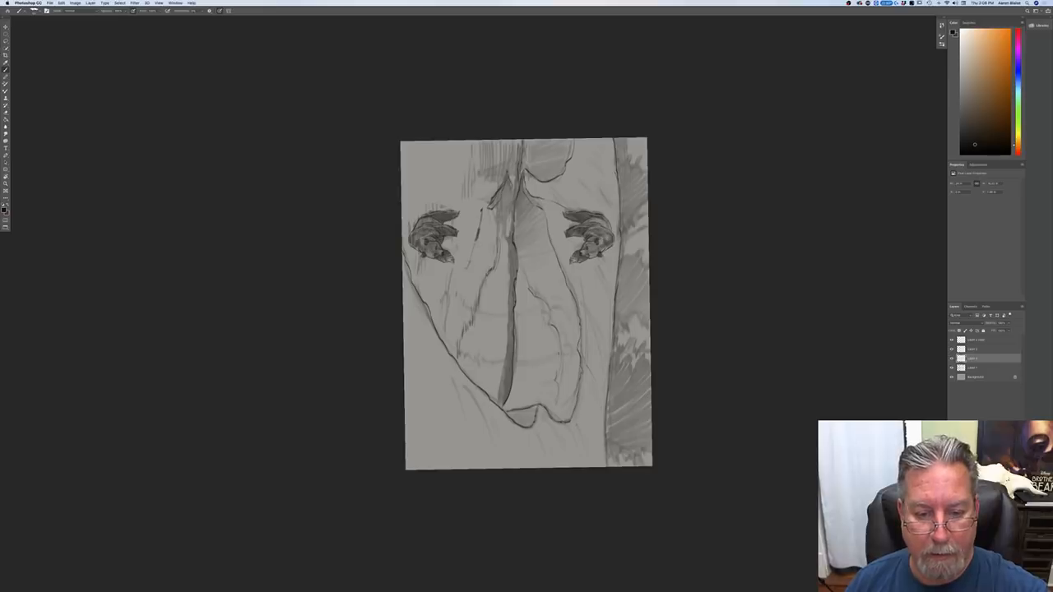
left_click_drag(471, 257, 448, 340)
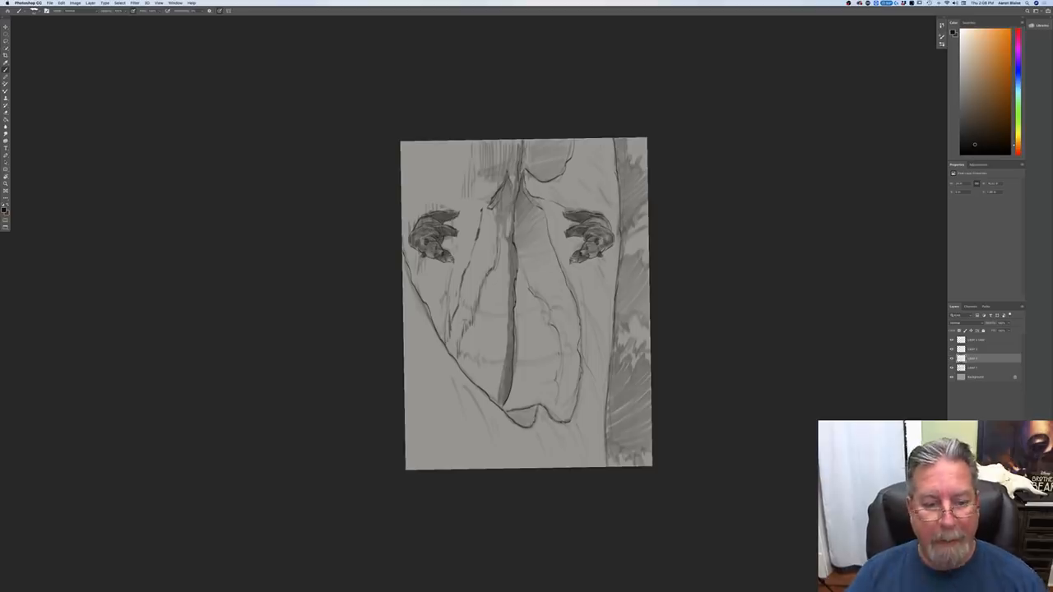
Step: Select the flipped bear copy layer and shift the reflected bear slightly toward the waterline
left_click(6, 27)
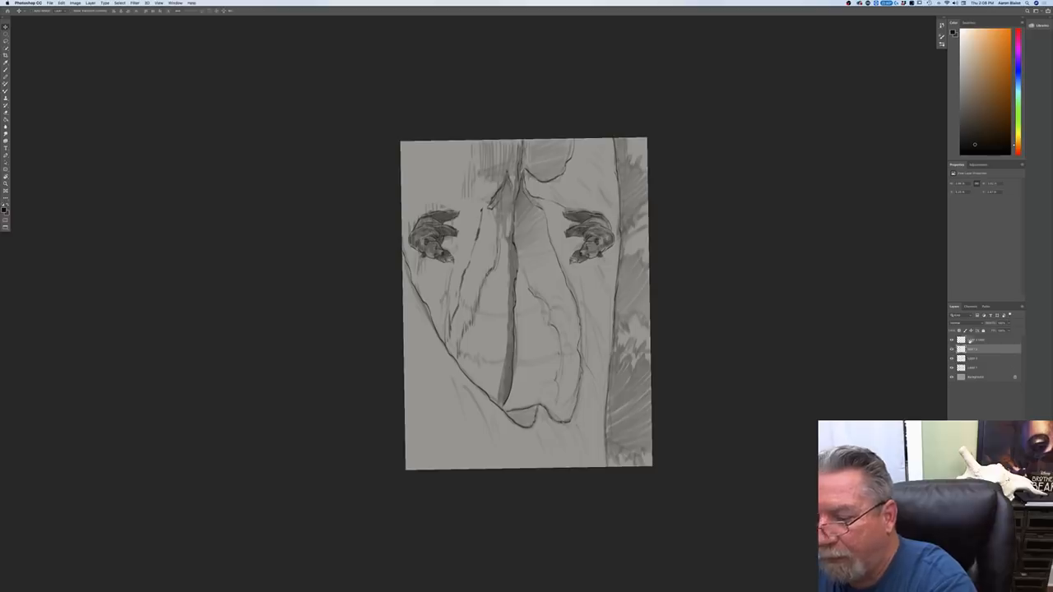
left_click(968, 339)
left_click_drag(425, 288, 434, 286)
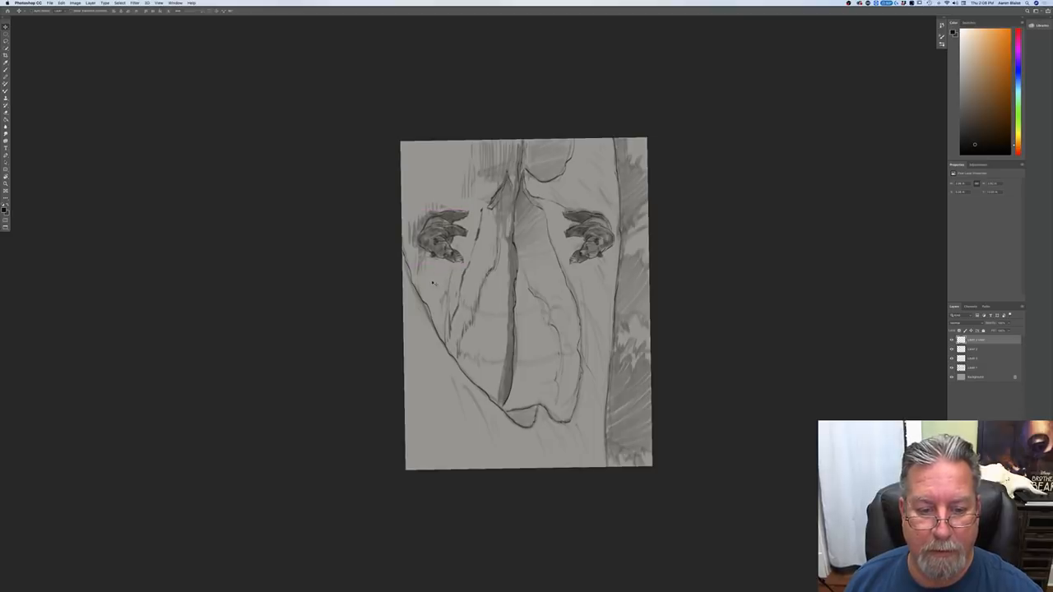
Step: Lasso the reflection shading on the rough sketch layer, shift it to line up with the repositioned flipped bear, and deselect it
left_click(970, 368)
left_click(5, 42)
mouse_move(470, 207)
left_mouse_down()
mouse_move(465, 261)
mouse_move(429, 271)
mouse_move(407, 261)
mouse_move(402, 209)
left_mouse_up()
left_click(6, 27)
left_click_drag(424, 268, 446, 265)
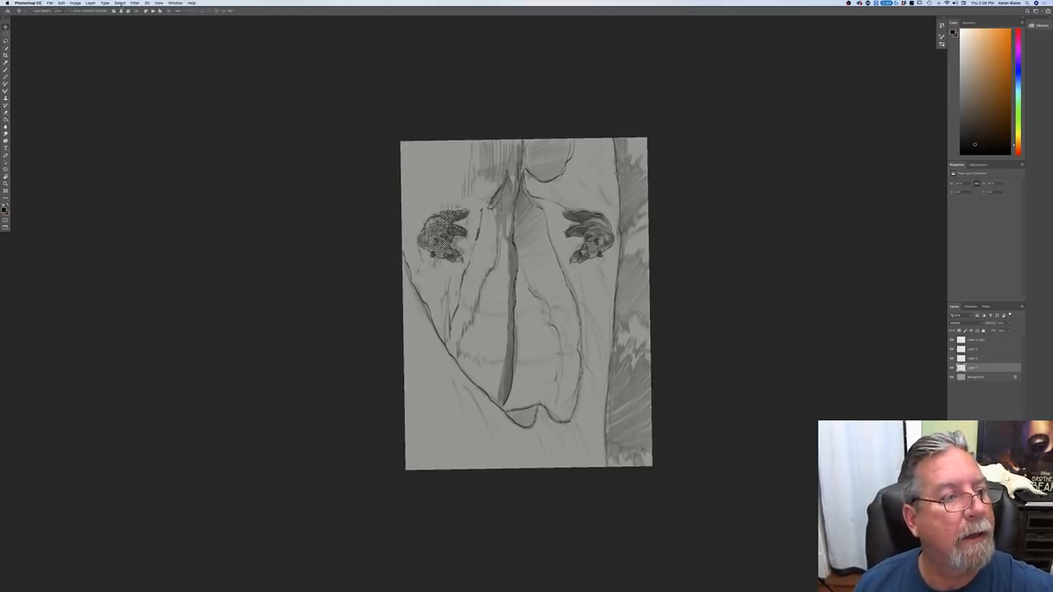
left_click(119, 3)
left_click(121, 16)
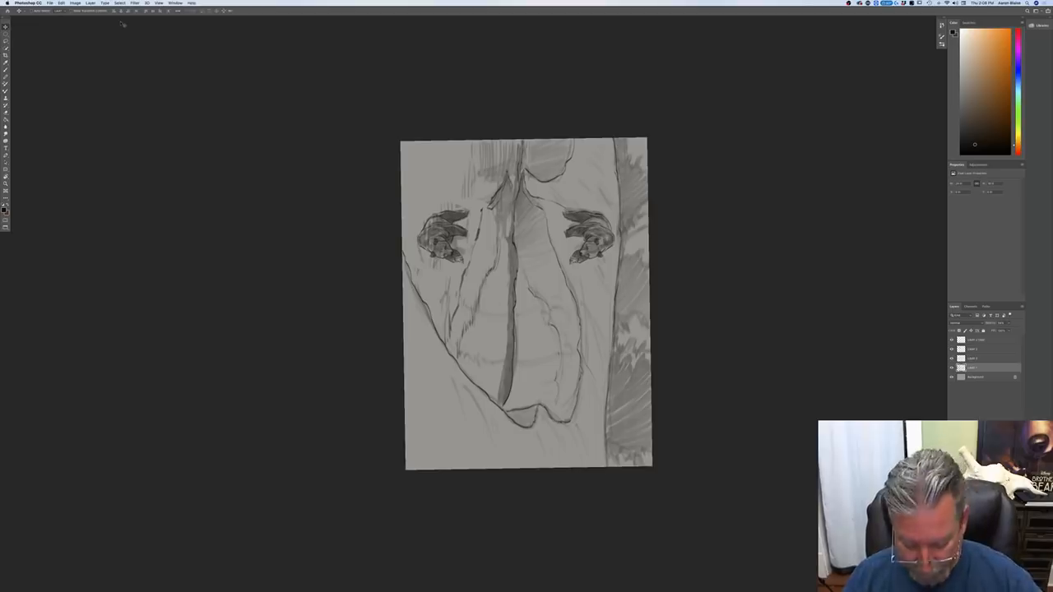
Step: Examine the rotated sketch full screen to compare the bear with its reflection, and return the canvas to its upright orientation
key("f")
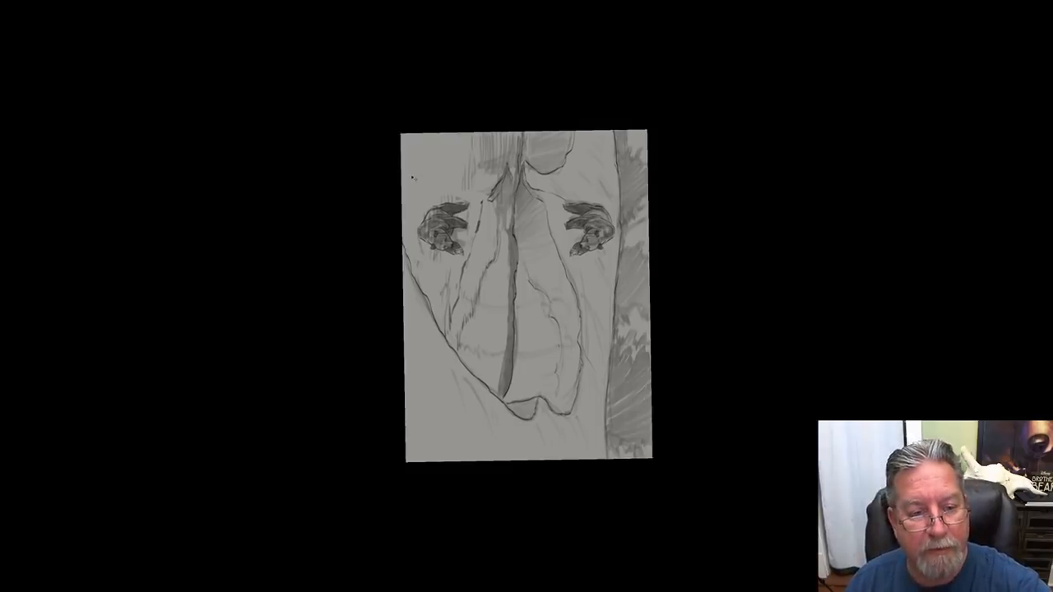
key("f")
key("f")
key("f")
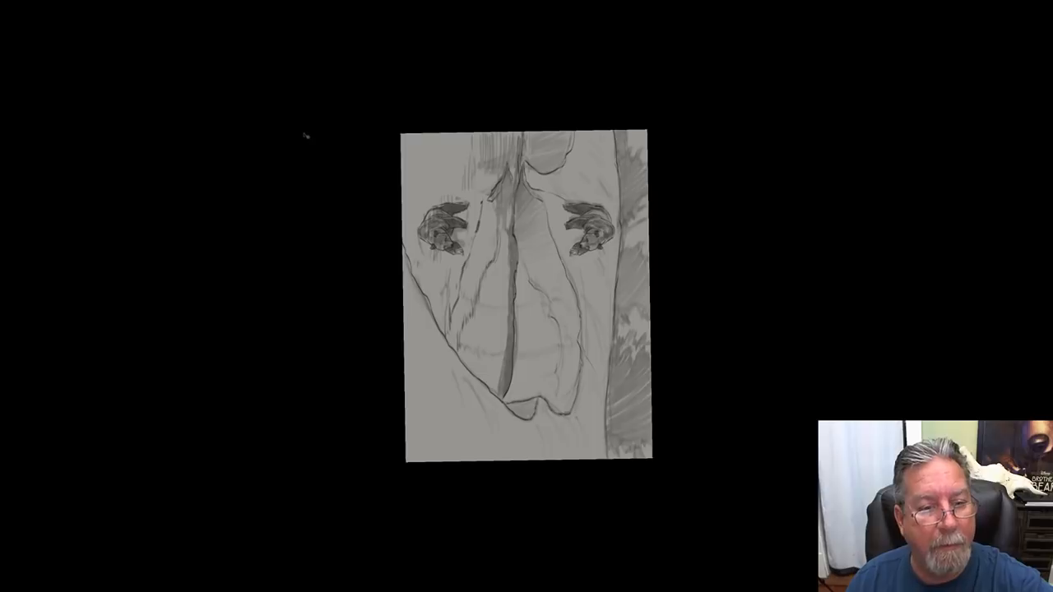
key("f")
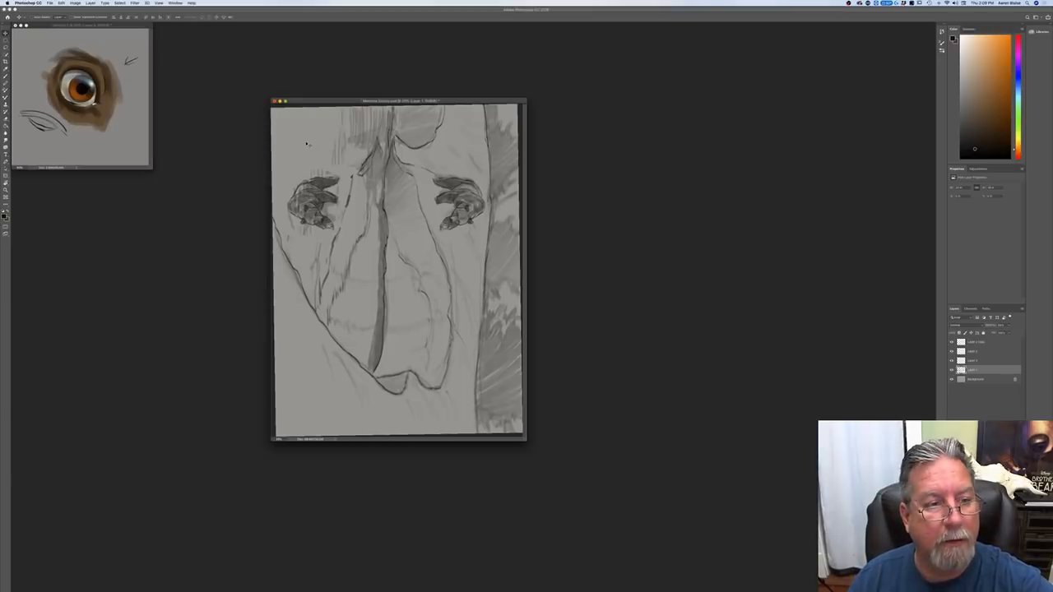
key("f")
key("r")
left_click_drag(385, 184, 383, 472)
key("v")
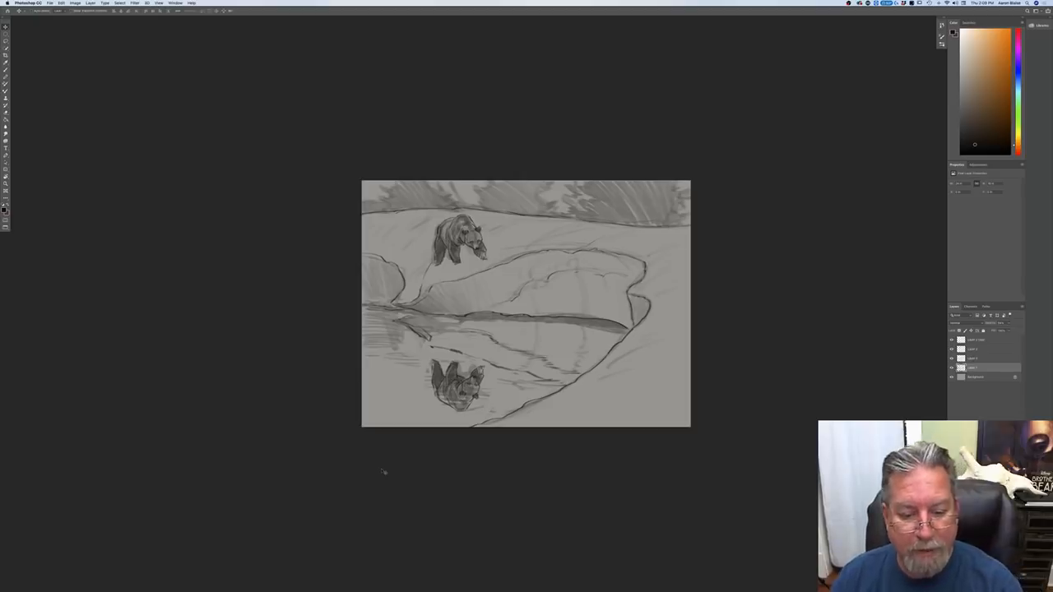
Step: On the water contour layer, brush a darker reflected bank line from the flipped bear out to the near edge of the canvas
key("b")
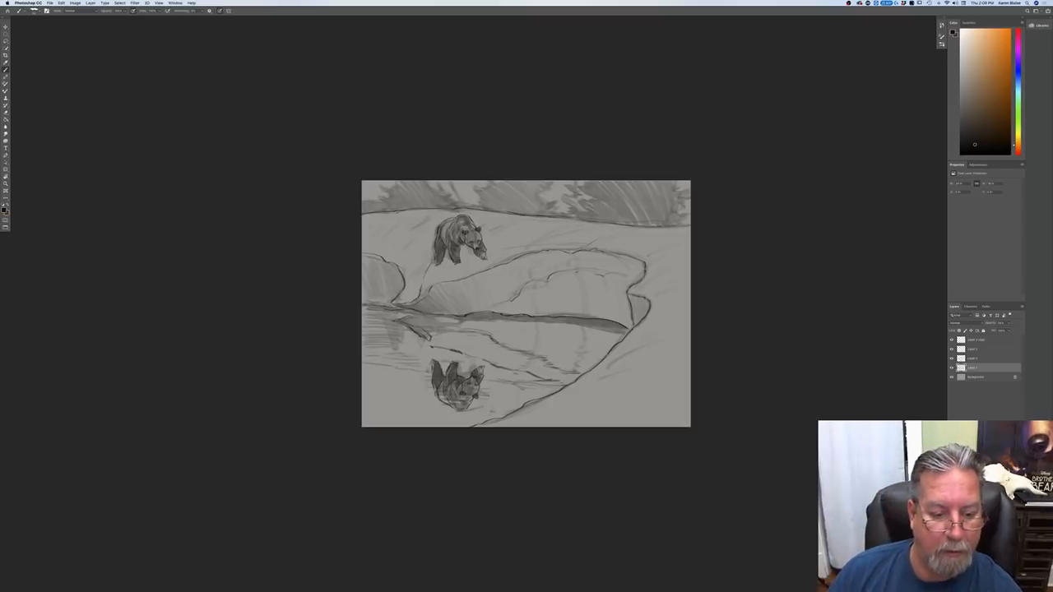
left_click(971, 340)
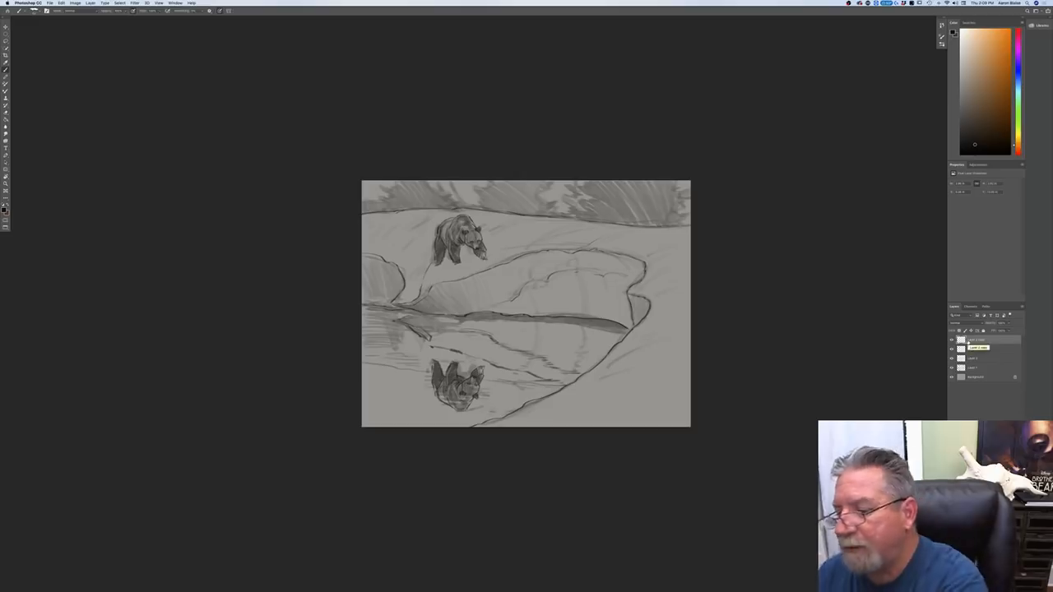
left_click(950, 349)
left_click(950, 349)
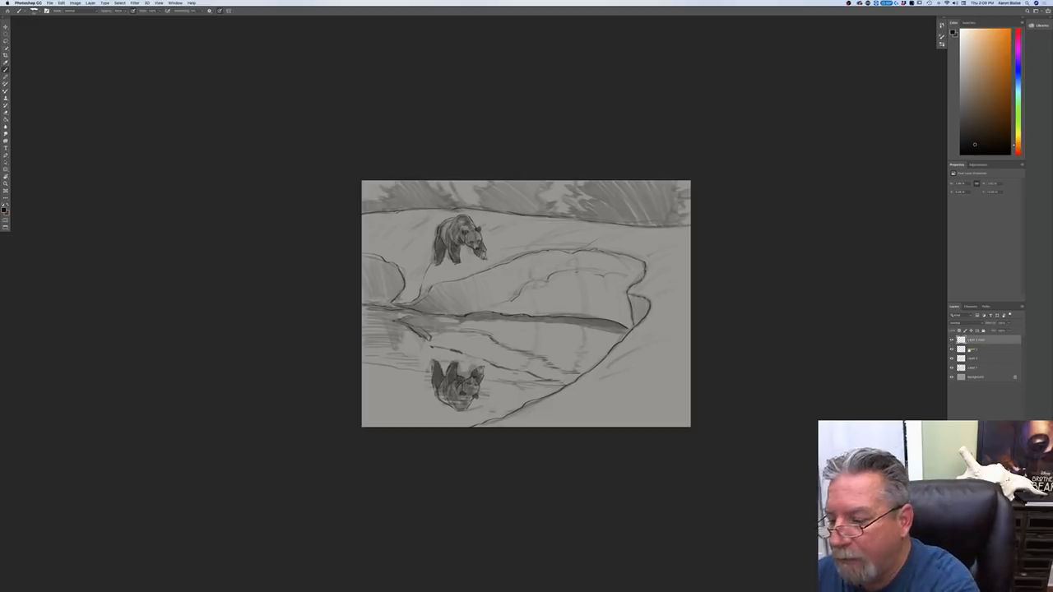
left_click(958, 360)
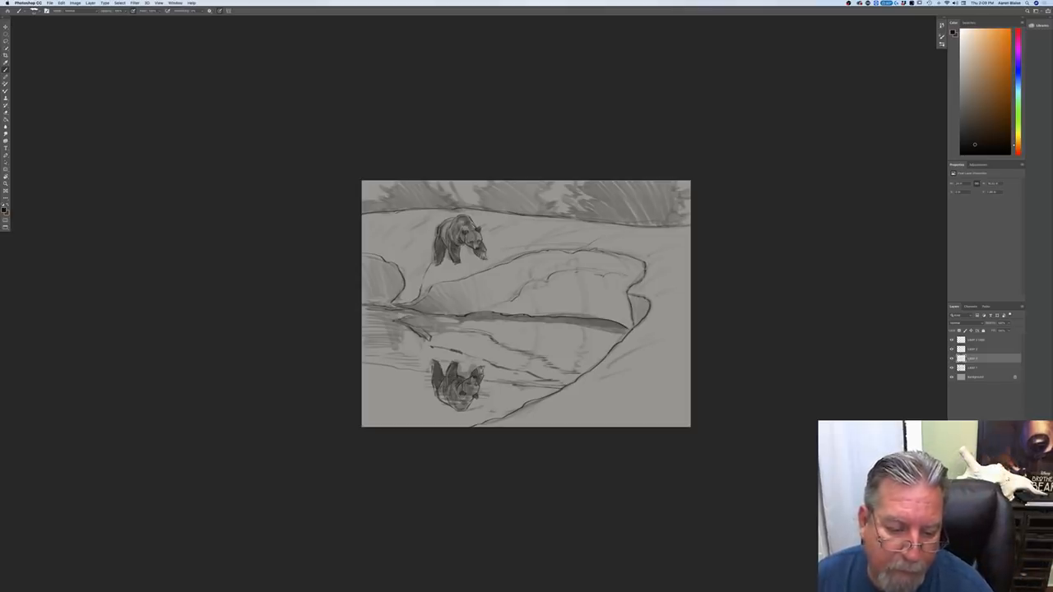
left_click_drag(427, 373, 362, 363)
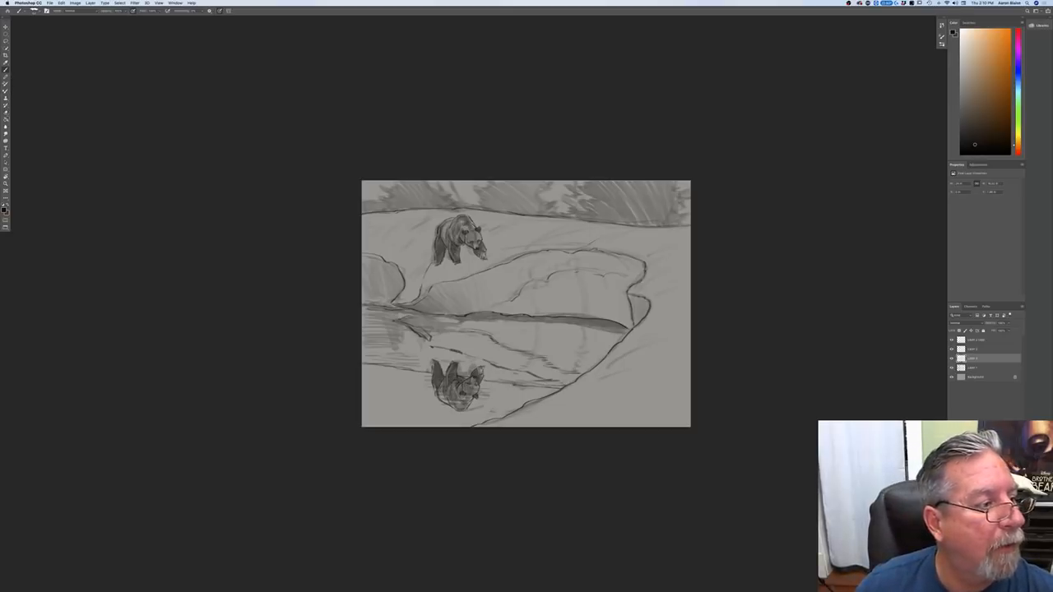
Step: Select the flipped bear copy layer and set up the Smudge tool with the Hard Round Pressure Opacity brush
left_click(972, 340)
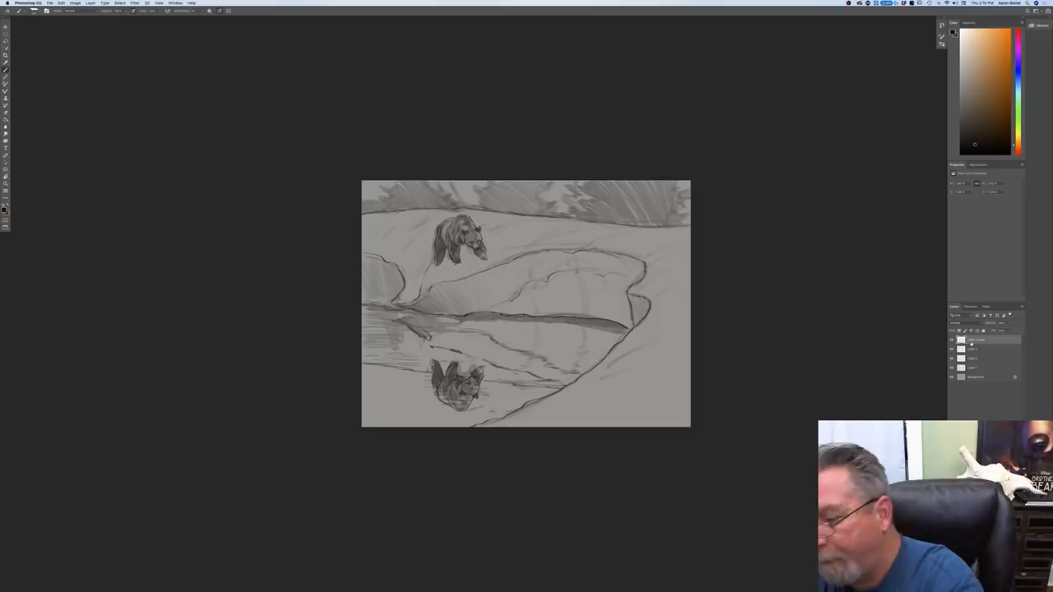
left_click(5, 133)
left_click(20, 11)
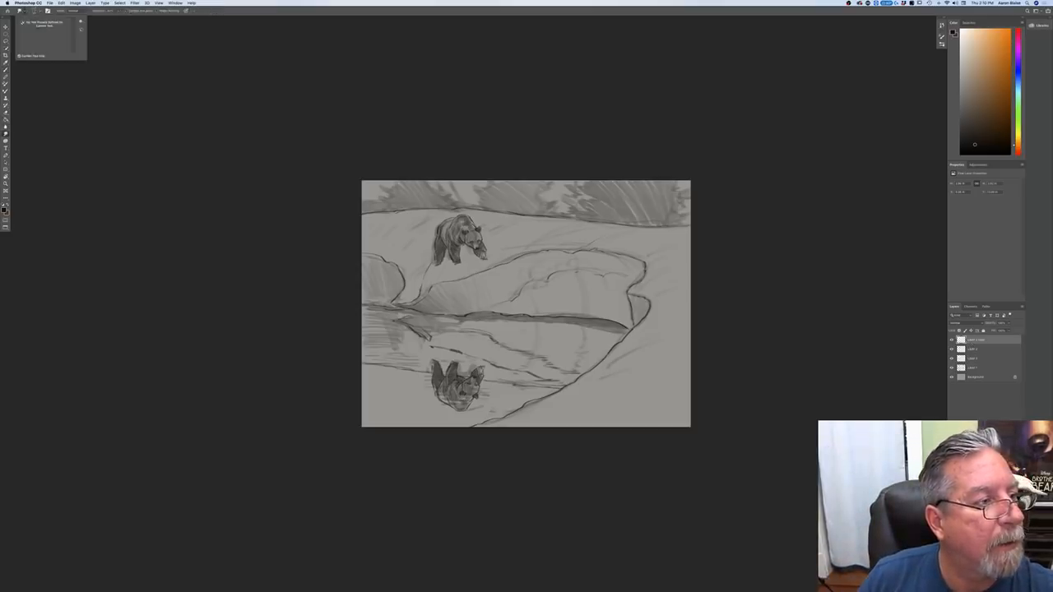
left_click(36, 11)
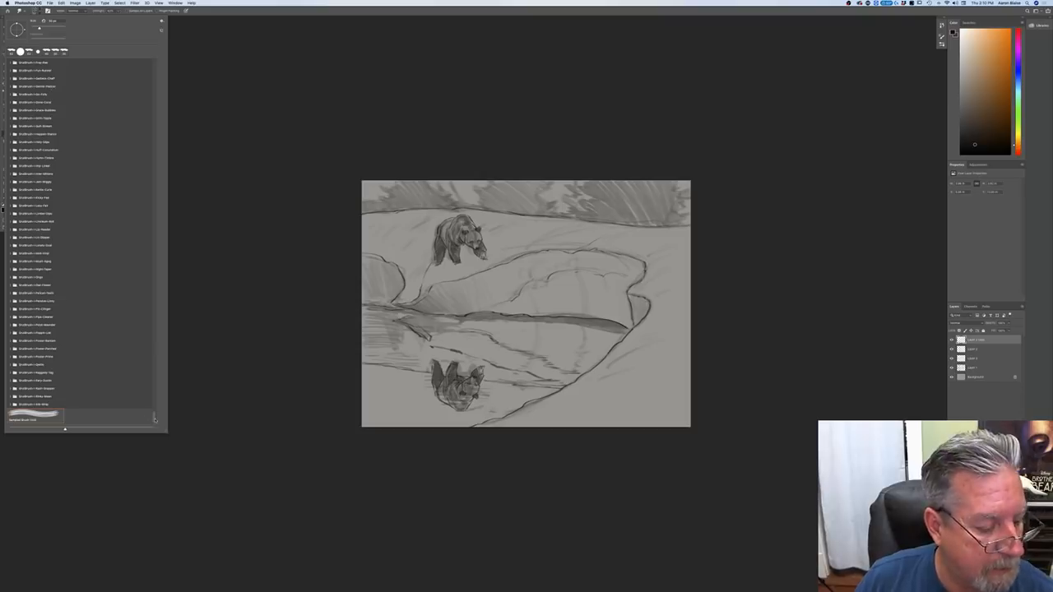
left_click_drag(154, 419, 142, 57)
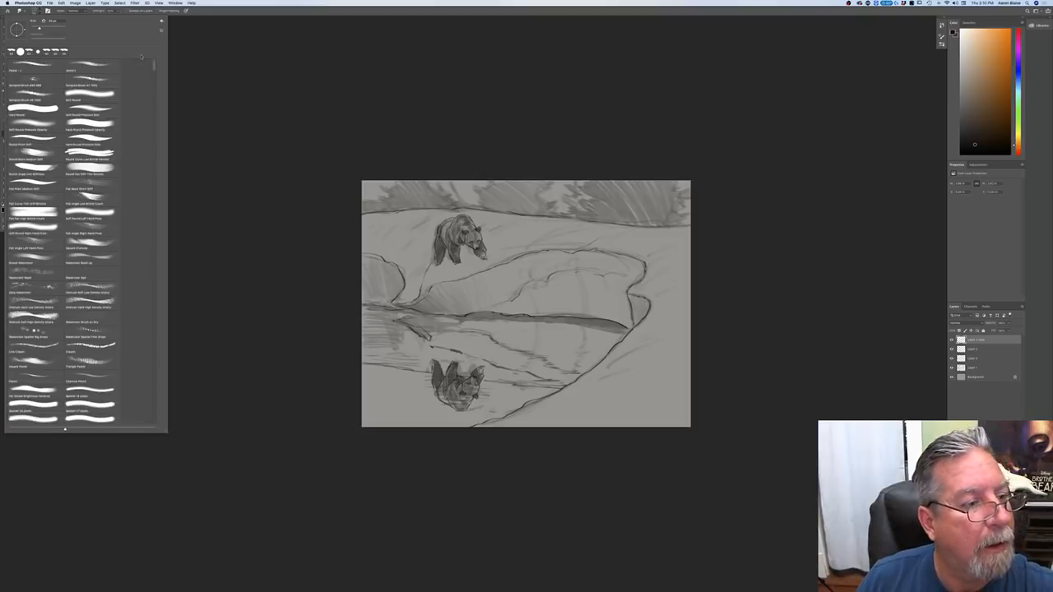
left_click(87, 123)
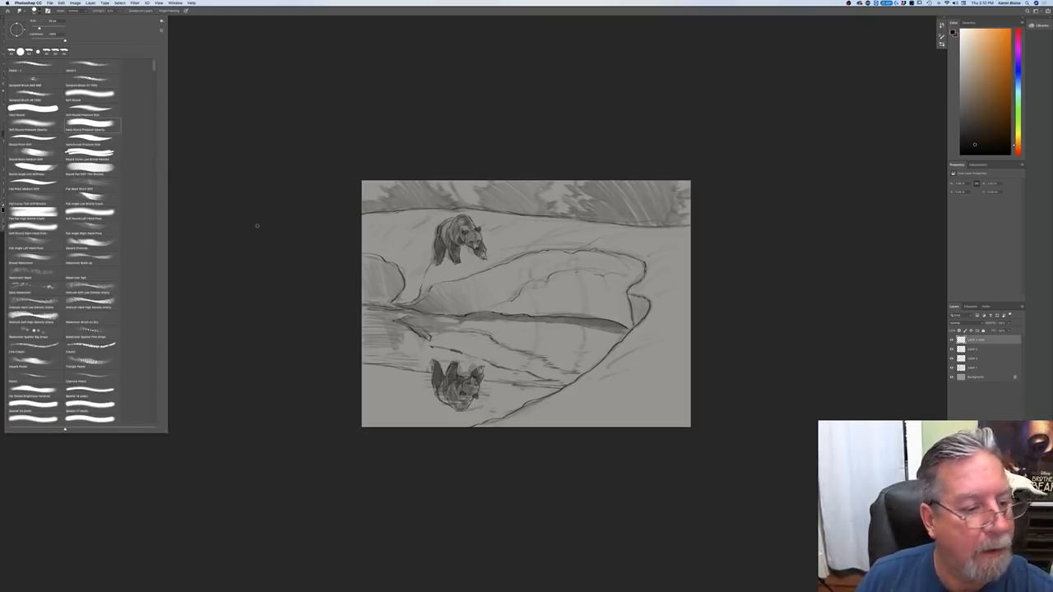
left_click(316, 379)
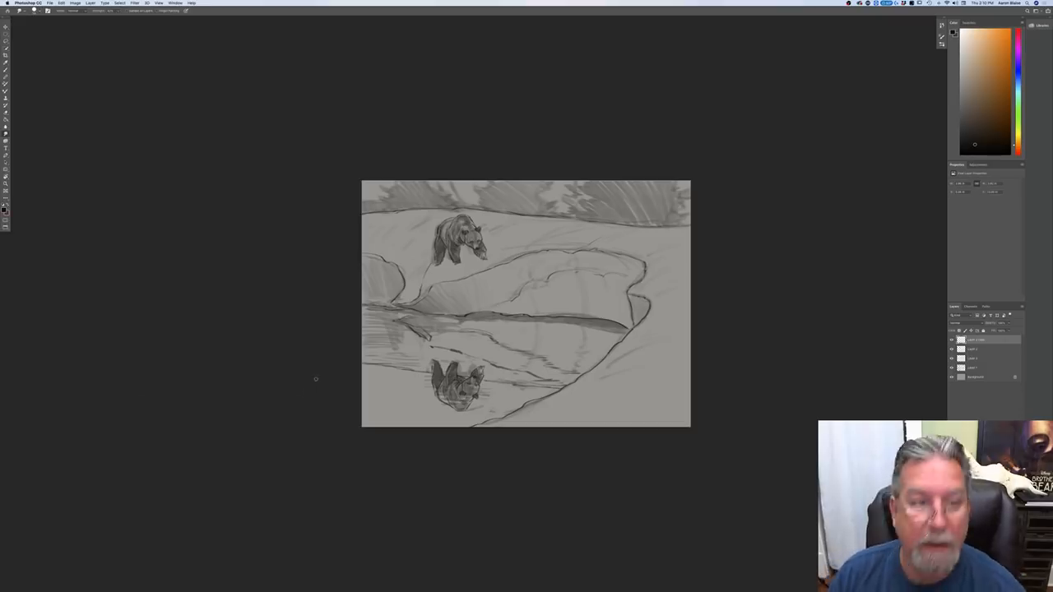
Step: Duplicate the flipped bear layer, hide the original, and smudge the duplicate with horizontal strokes to break it up like rippled water
key("super+0")
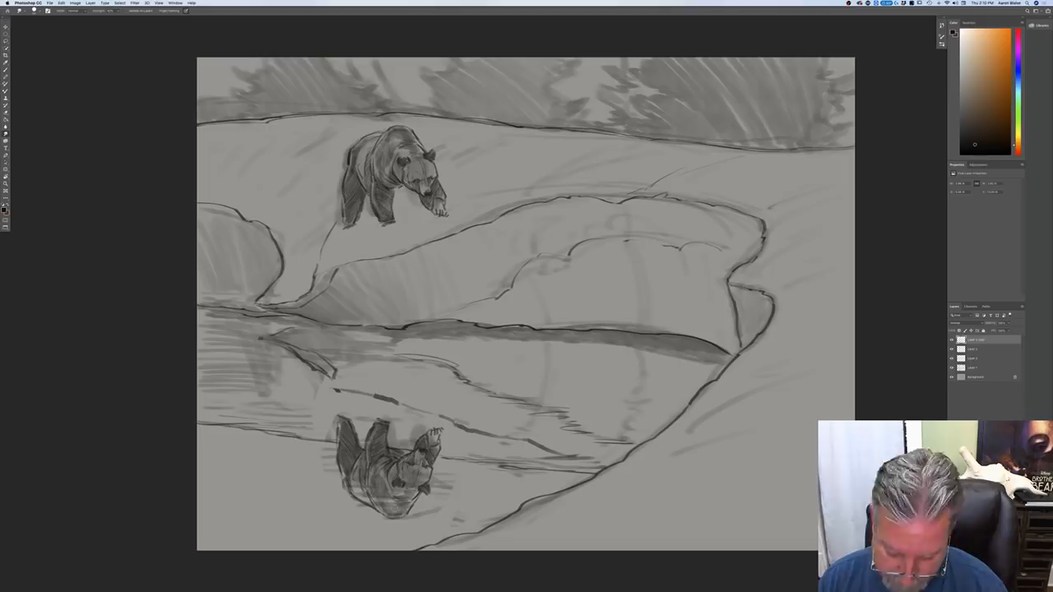
key("super+j")
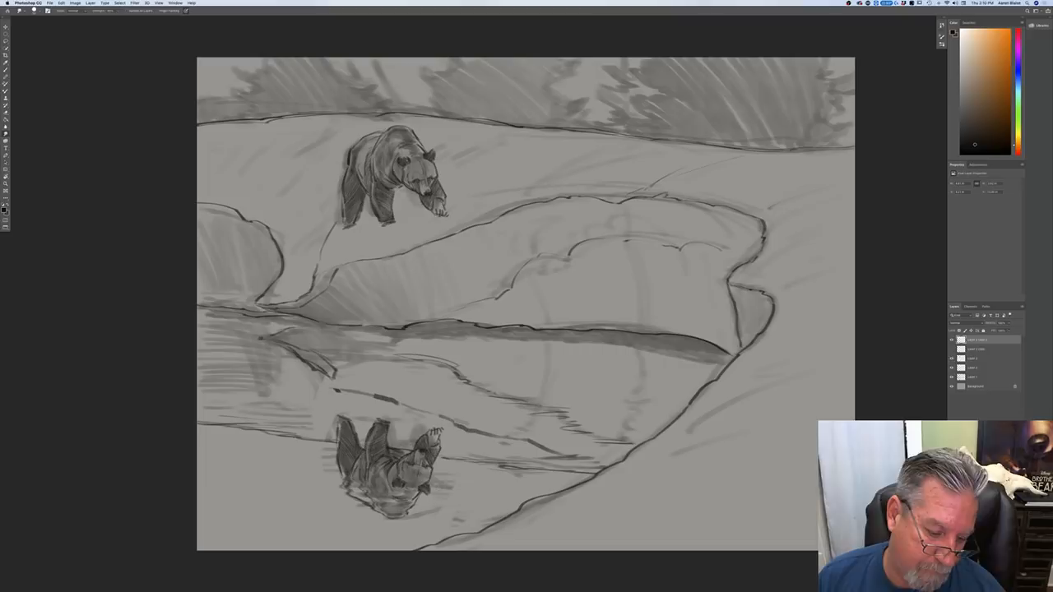
mouse_move(427, 469)
left_mouse_down()
mouse_move(337, 466)
mouse_move(394, 459)
left_mouse_up()
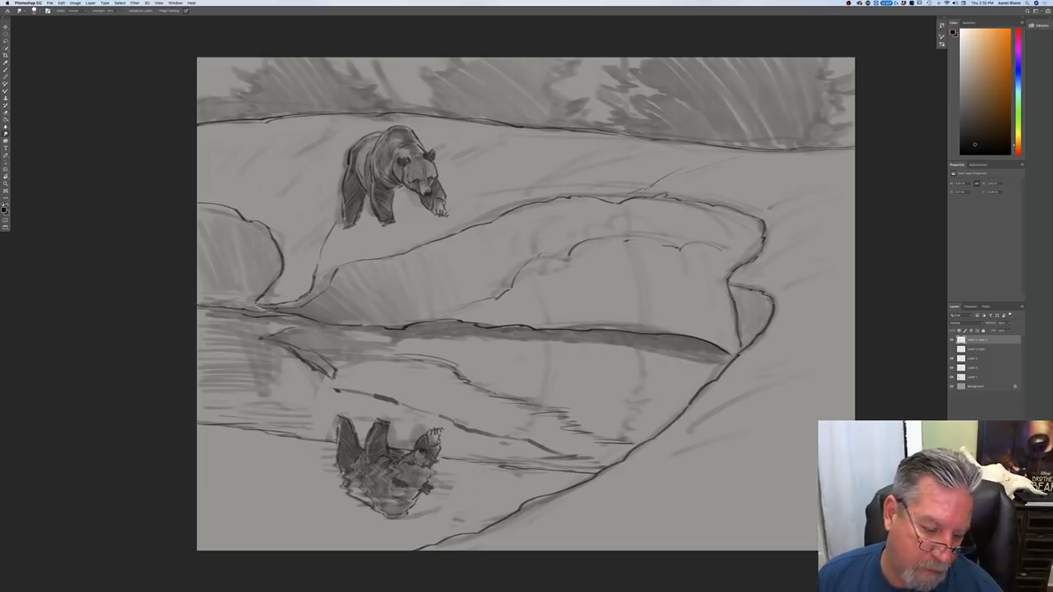
left_click_drag(361, 448, 435, 453)
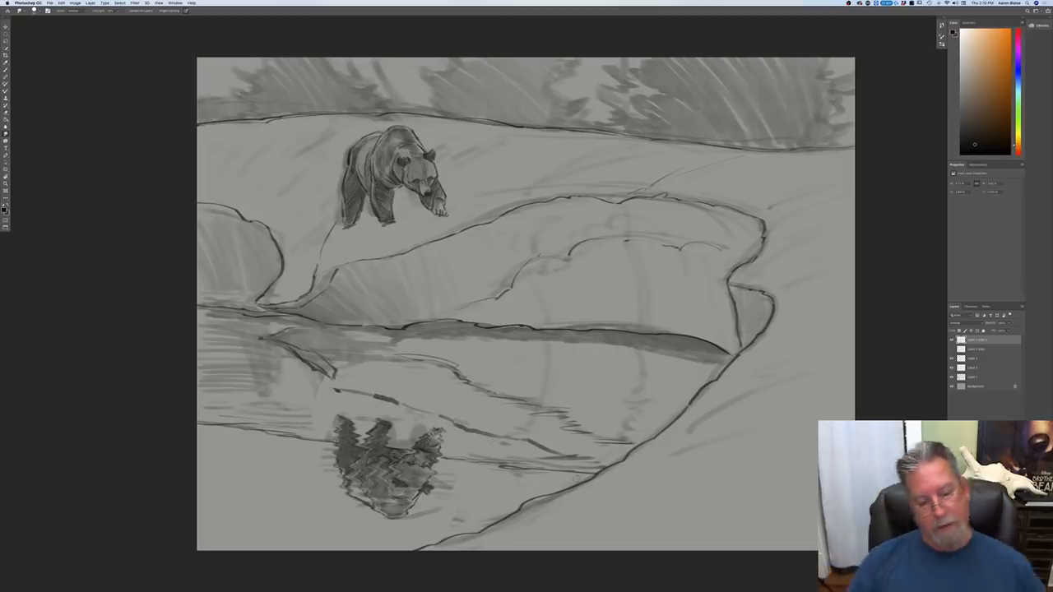
key("super+minus")
key("super+minus")
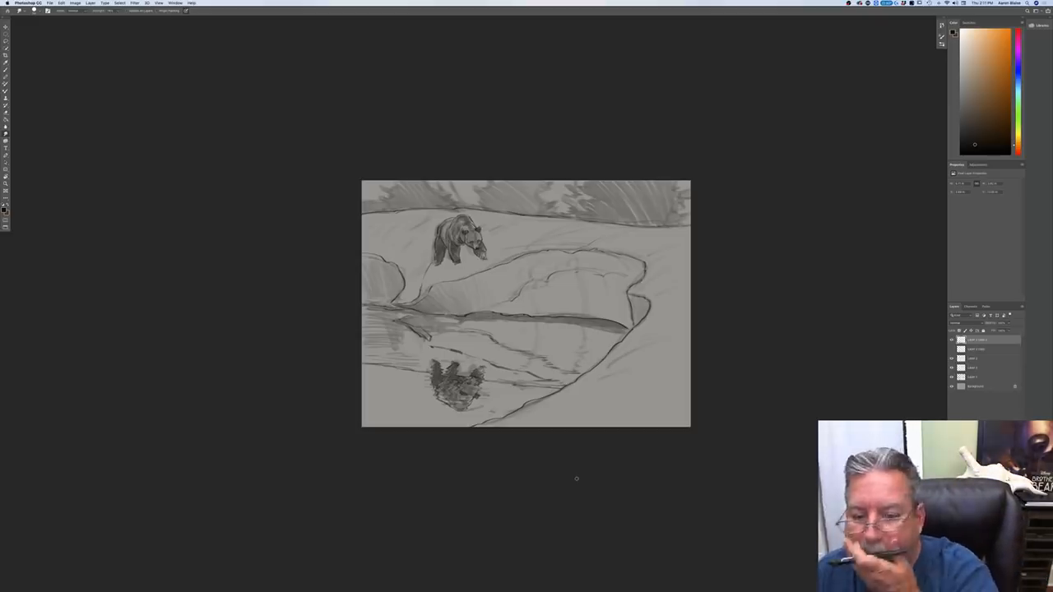
Step: Add a new layer just above the Background and set the foreground color to a muted slate blue
left_click(976, 389)
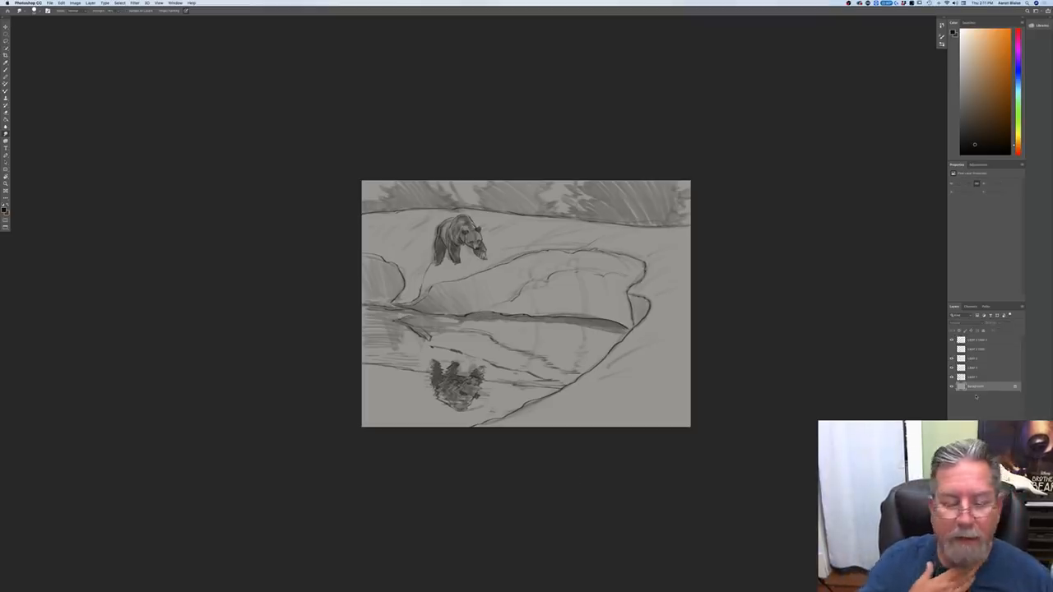
key("super+shift+alt+n")
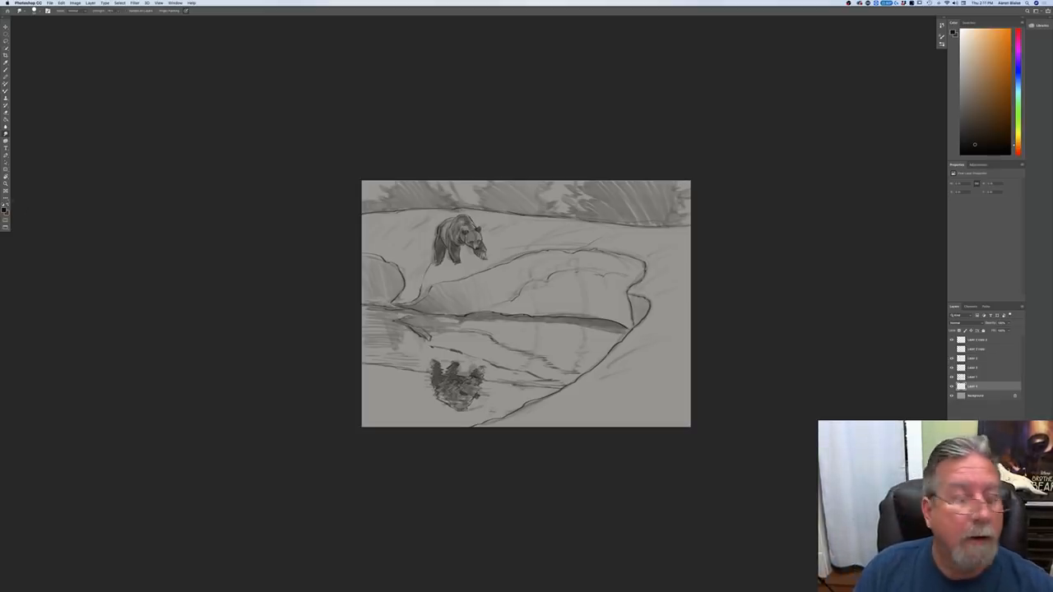
left_click(4, 211)
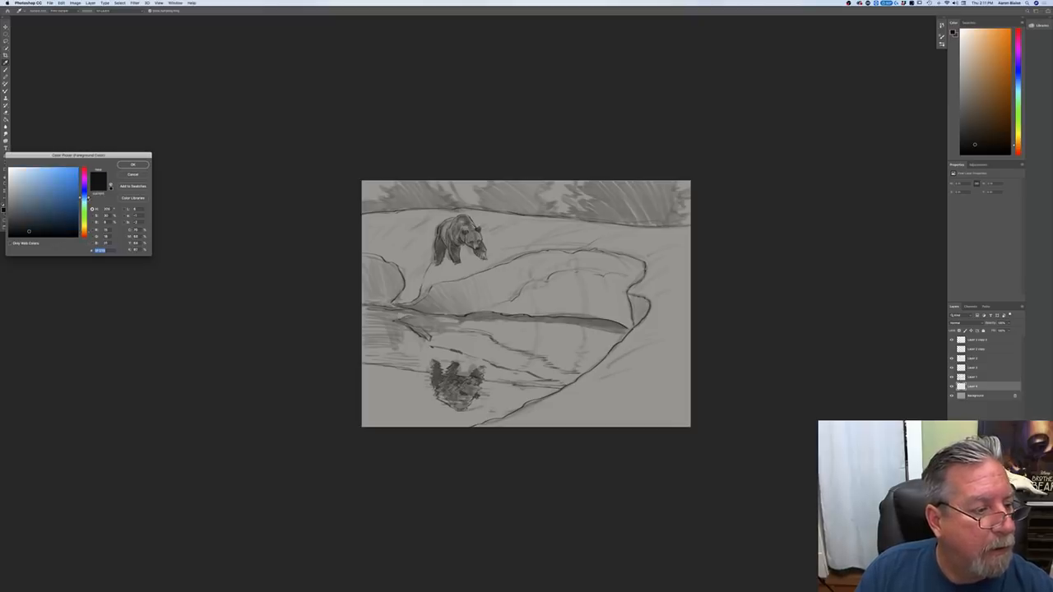
left_click(30, 207)
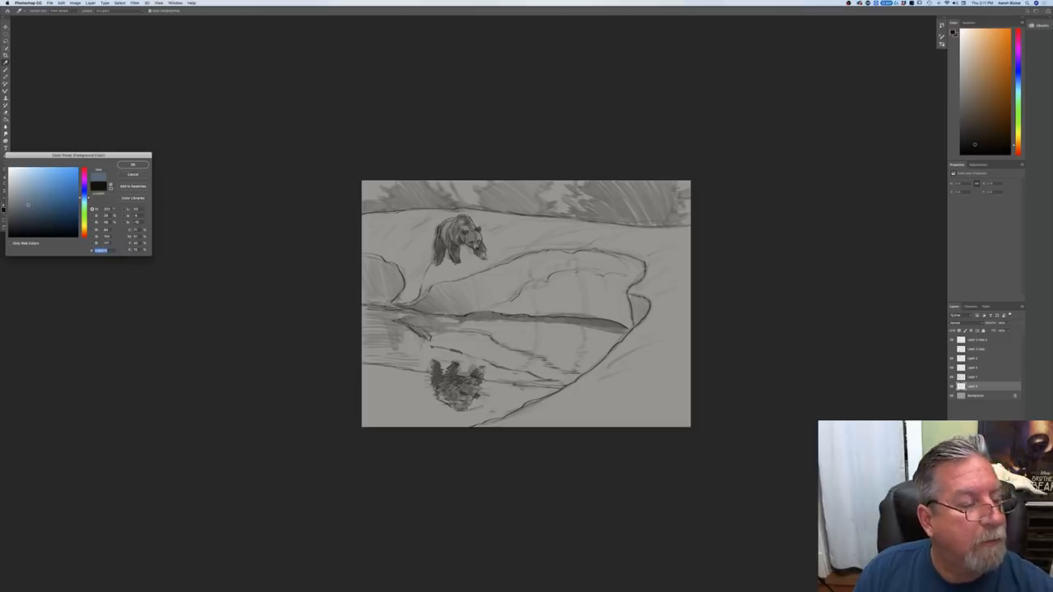
left_click(129, 166)
Step: Choose a broad, soft-edged painting brush and lay slate blue over the open water around the reflected bear and the distant tree line
key("b")
left_click(30, 11)
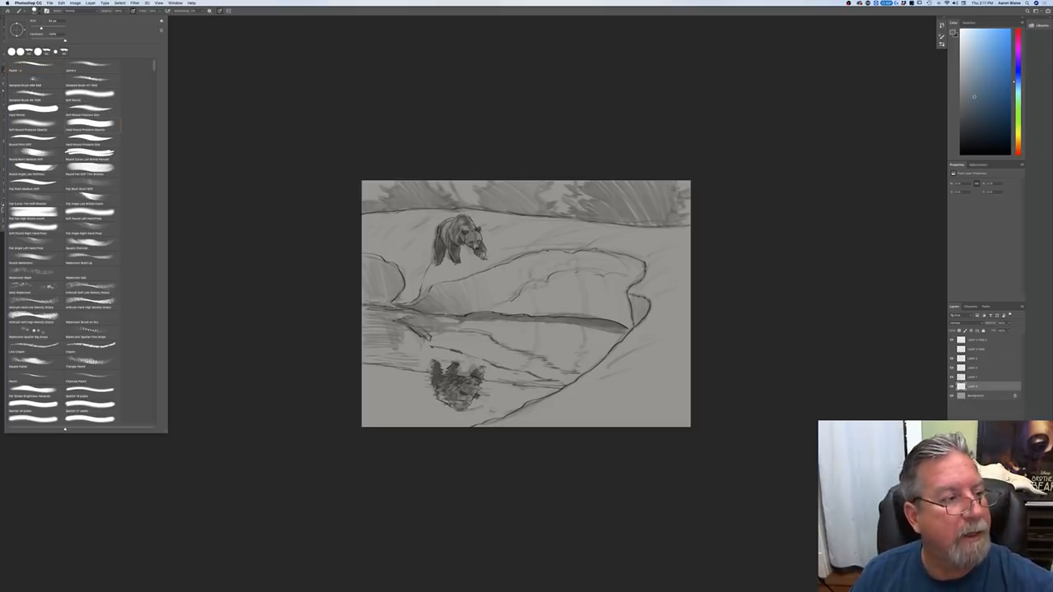
left_click(31, 69)
left_click(284, 258)
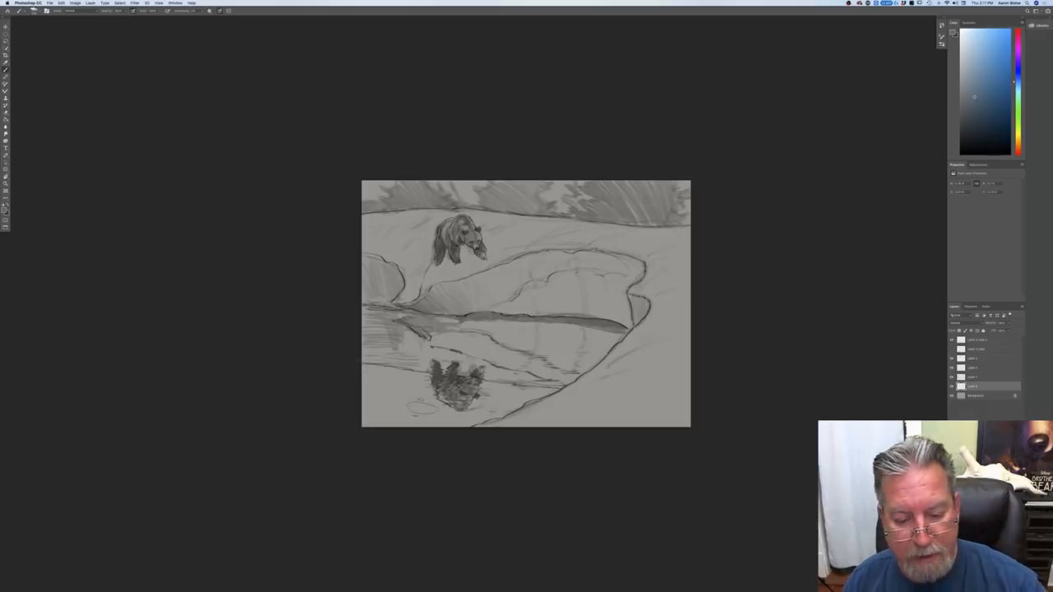
mouse_move(551, 391)
left_mouse_down()
mouse_move(493, 416)
mouse_move(379, 386)
mouse_move(366, 411)
left_mouse_up()
mouse_move(441, 399)
left_mouse_down()
mouse_move(474, 386)
mouse_move(564, 388)
mouse_move(431, 383)
mouse_move(504, 397)
left_mouse_up()
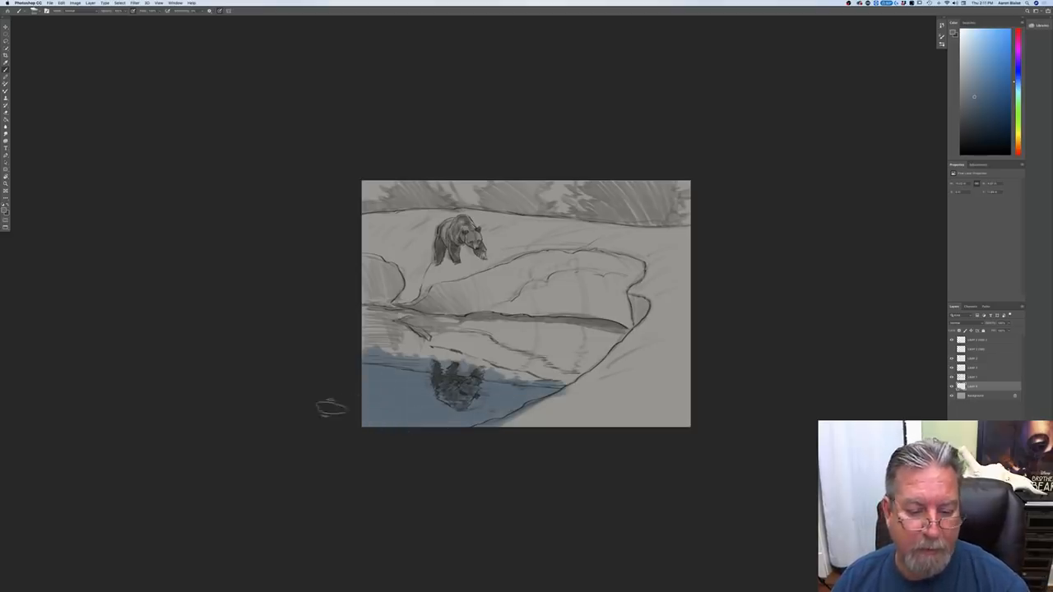
mouse_move(687, 193)
left_mouse_down()
mouse_move(635, 175)
mouse_move(624, 185)
mouse_move(578, 166)
mouse_move(576, 178)
mouse_move(551, 182)
mouse_move(476, 159)
mouse_move(464, 180)
mouse_move(406, 174)
mouse_move(345, 218)
left_mouse_up()
Step: Choose a slightly darker slate blue and paint it over the distant tree line and the open water
left_click(5, 211)
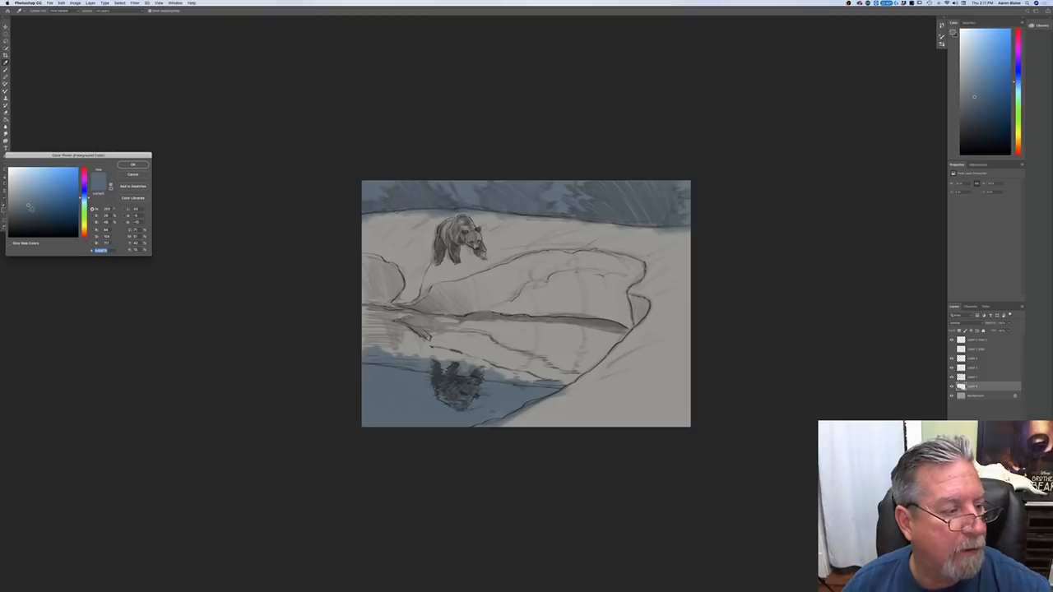
left_click(29, 209)
left_click(132, 164)
mouse_move(689, 204)
left_mouse_down()
mouse_move(580, 193)
mouse_move(526, 206)
left_mouse_up()
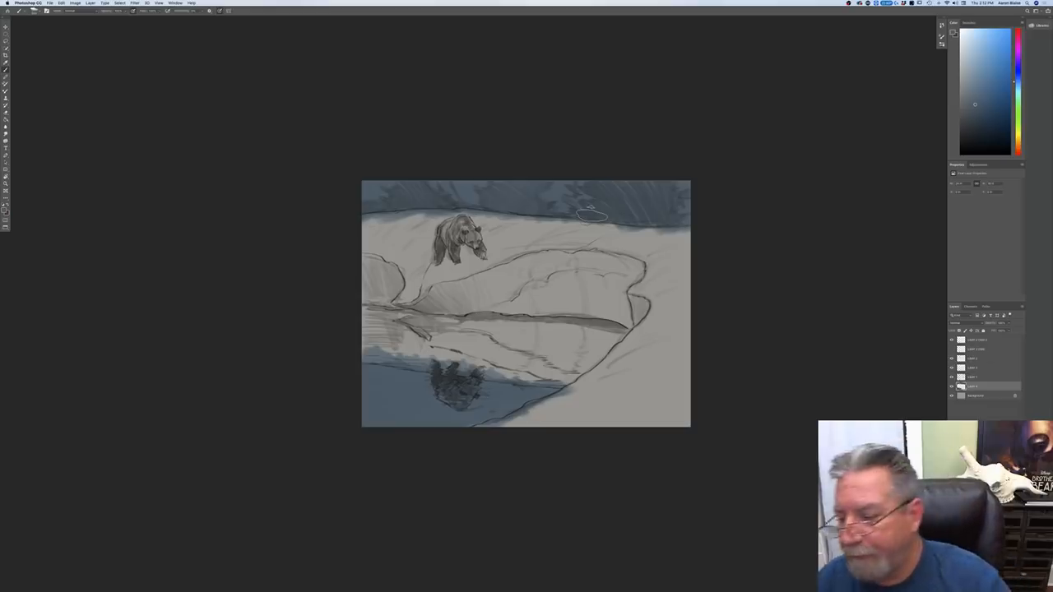
Step: Add another layer above the blue one, choose a light cream color, and paint the near shoreline as snow
left_click(1002, 587)
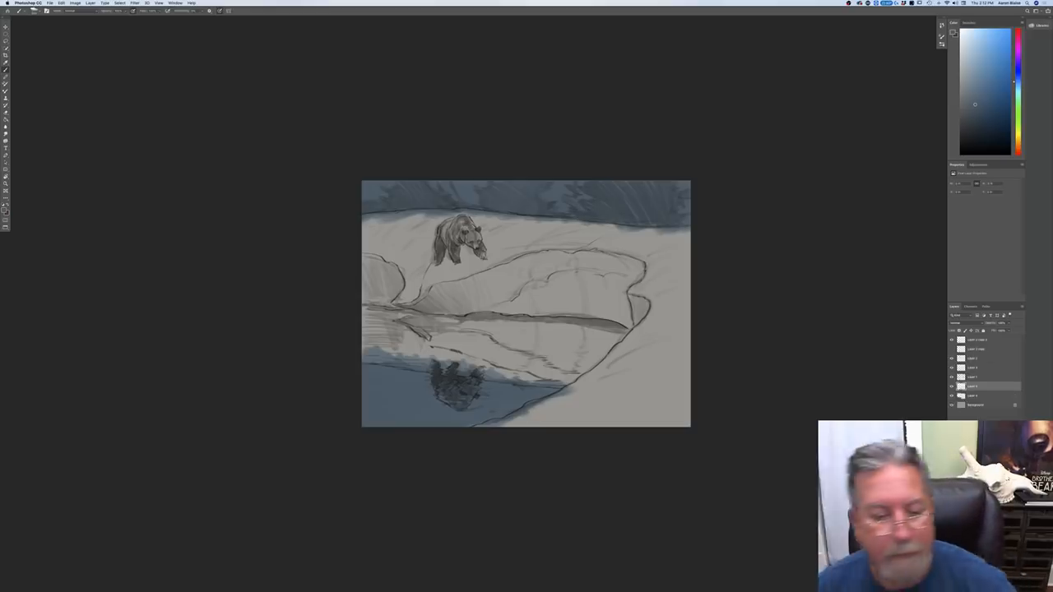
left_click(6, 209)
left_click(628, 391)
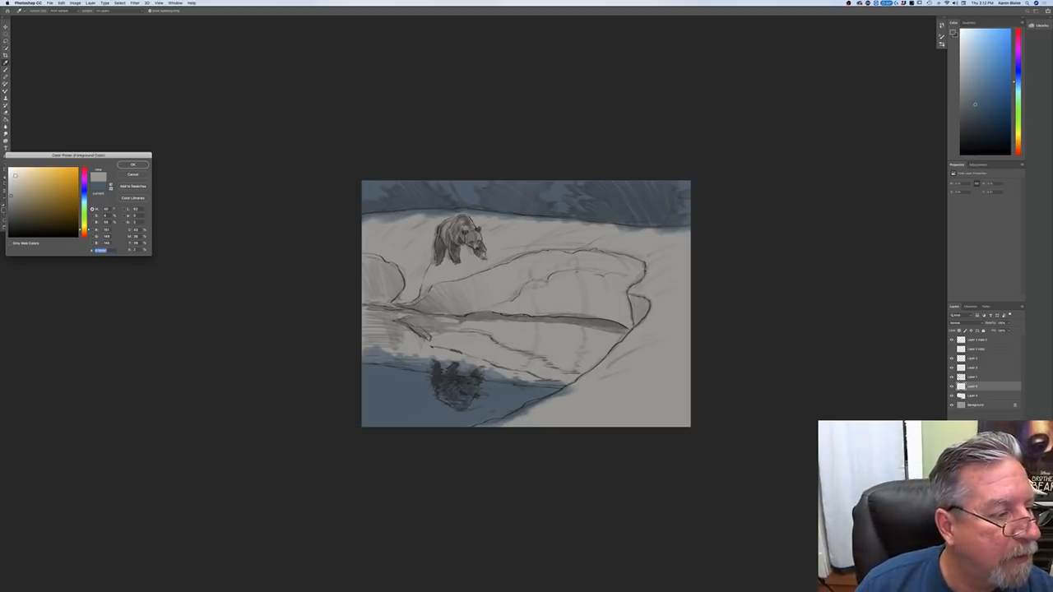
key("Return")
mouse_move(676, 325)
left_mouse_down()
mouse_move(679, 300)
mouse_move(672, 416)
mouse_move(650, 362)
mouse_move(634, 374)
mouse_move(656, 319)
mouse_move(629, 358)
mouse_move(593, 385)
mouse_move(624, 349)
mouse_move(564, 407)
mouse_move(576, 386)
mouse_move(539, 418)
mouse_move(509, 420)
mouse_move(559, 405)
mouse_move(507, 427)
mouse_move(477, 425)
mouse_move(592, 401)
mouse_move(605, 416)
mouse_move(627, 388)
mouse_move(617, 399)
left_mouse_up()
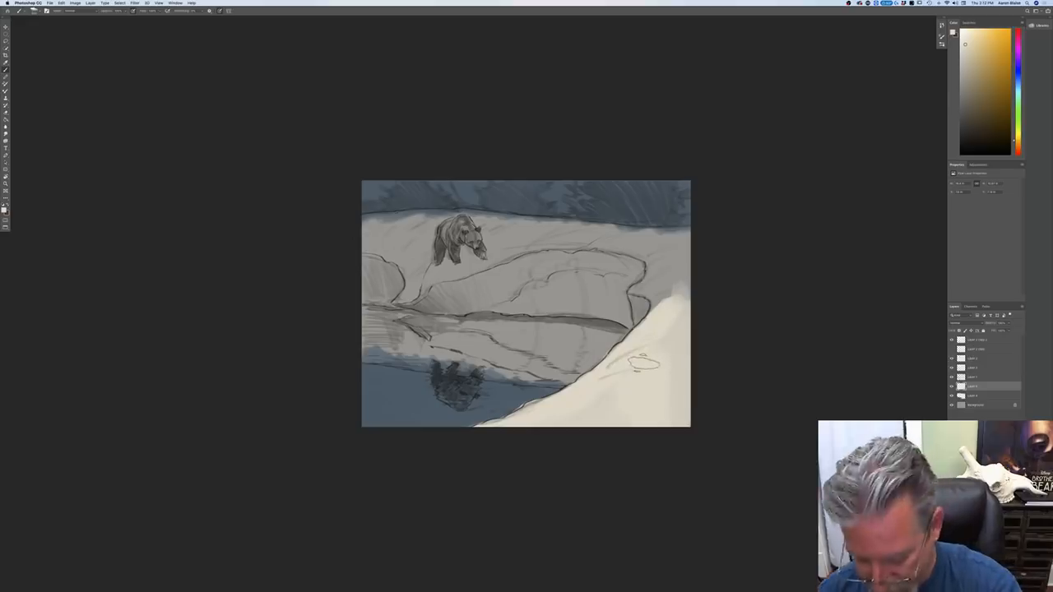
Step: Extend the cream snow color over the far bank behind the bear, the snowbank face, and its reflection down to the blue water
mouse_move(649, 306)
left_mouse_down()
mouse_move(655, 289)
mouse_move(655, 306)
mouse_move(633, 290)
mouse_move(650, 283)
mouse_move(653, 254)
mouse_move(662, 280)
mouse_move(674, 263)
mouse_move(670, 232)
mouse_move(629, 233)
mouse_move(658, 260)
mouse_move(566, 232)
mouse_move(612, 228)
mouse_move(437, 212)
mouse_move(365, 219)
mouse_move(579, 220)
mouse_move(568, 241)
mouse_move(577, 244)
mouse_move(549, 242)
left_mouse_up()
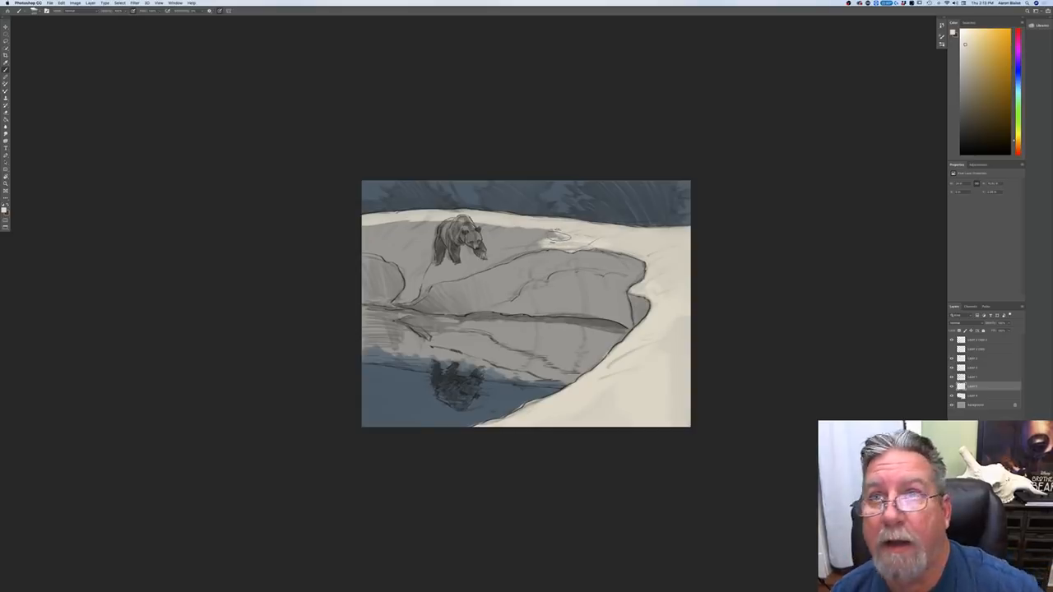
mouse_move(633, 255)
left_mouse_down()
mouse_move(615, 269)
mouse_move(576, 268)
mouse_move(503, 243)
mouse_move(535, 237)
mouse_move(449, 235)
mouse_move(392, 240)
mouse_move(386, 262)
mouse_move(366, 244)
mouse_move(423, 228)
mouse_move(510, 217)
mouse_move(567, 253)
mouse_move(477, 288)
mouse_move(347, 260)
mouse_move(334, 282)
mouse_move(346, 299)
mouse_move(328, 325)
mouse_move(366, 362)
mouse_move(588, 385)
mouse_move(465, 355)
mouse_move(462, 331)
mouse_move(599, 367)
mouse_move(575, 312)
mouse_move(633, 283)
mouse_move(657, 307)
left_mouse_up()
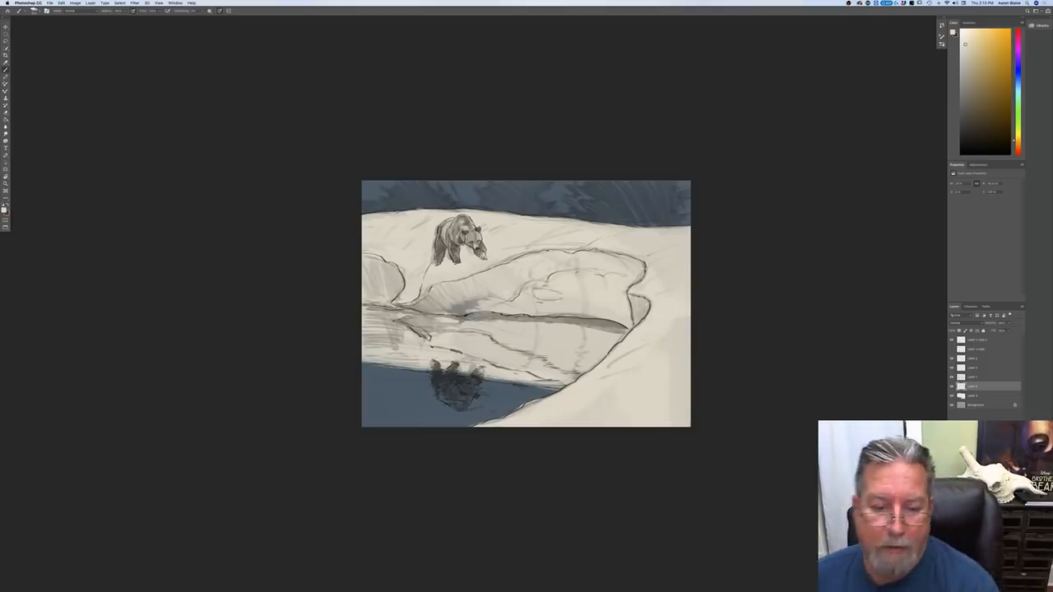
left_click_drag(489, 295, 448, 314)
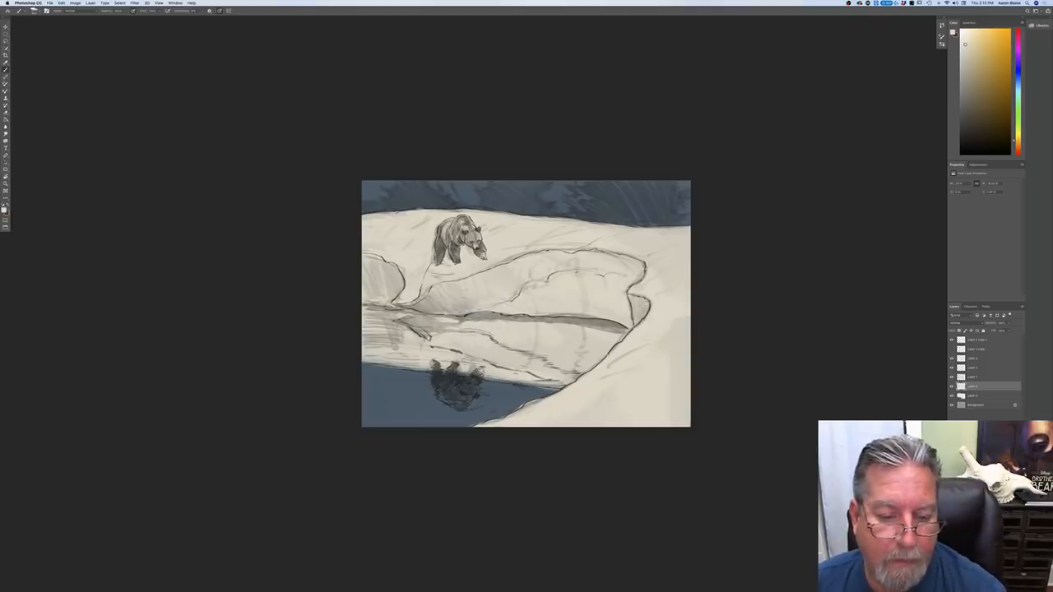
Step: Even out the cream snow on the near shoreline with another broad stroke
mouse_move(679, 367)
left_mouse_down()
mouse_move(671, 336)
mouse_move(647, 379)
left_mouse_up()
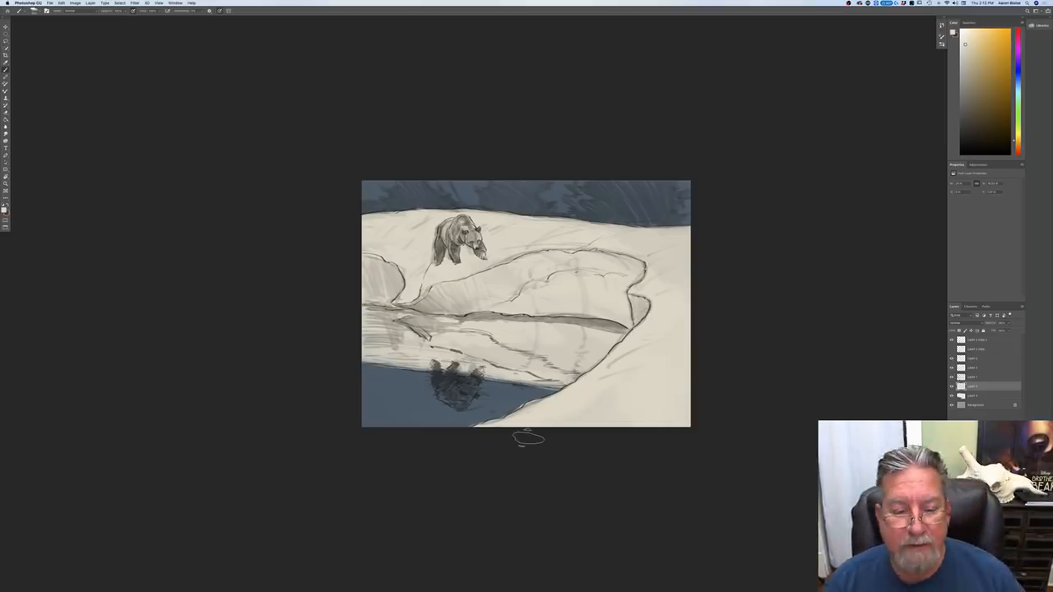
left_click(4, 210)
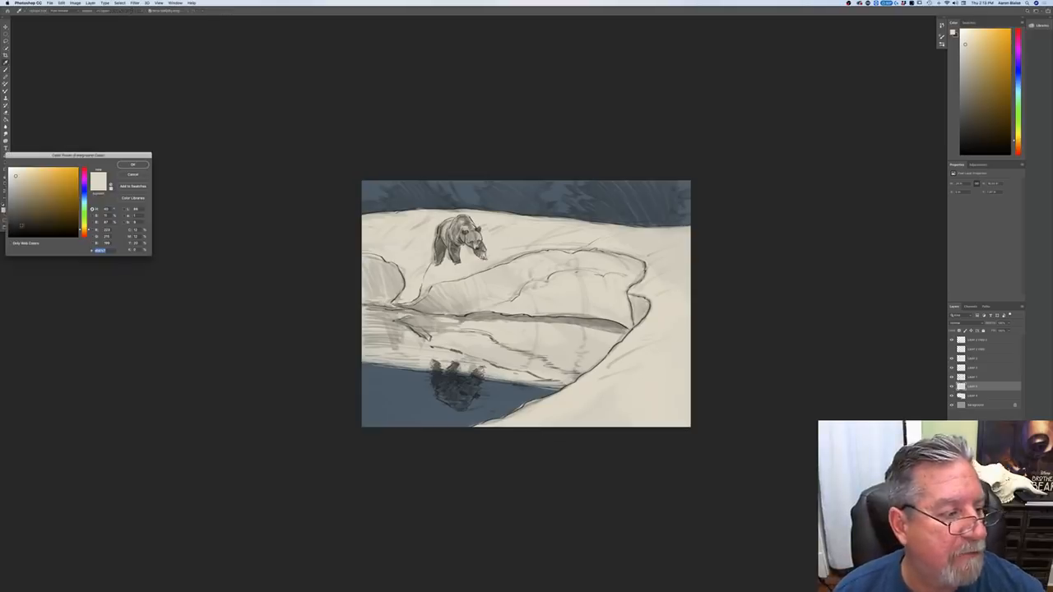
key("Return")
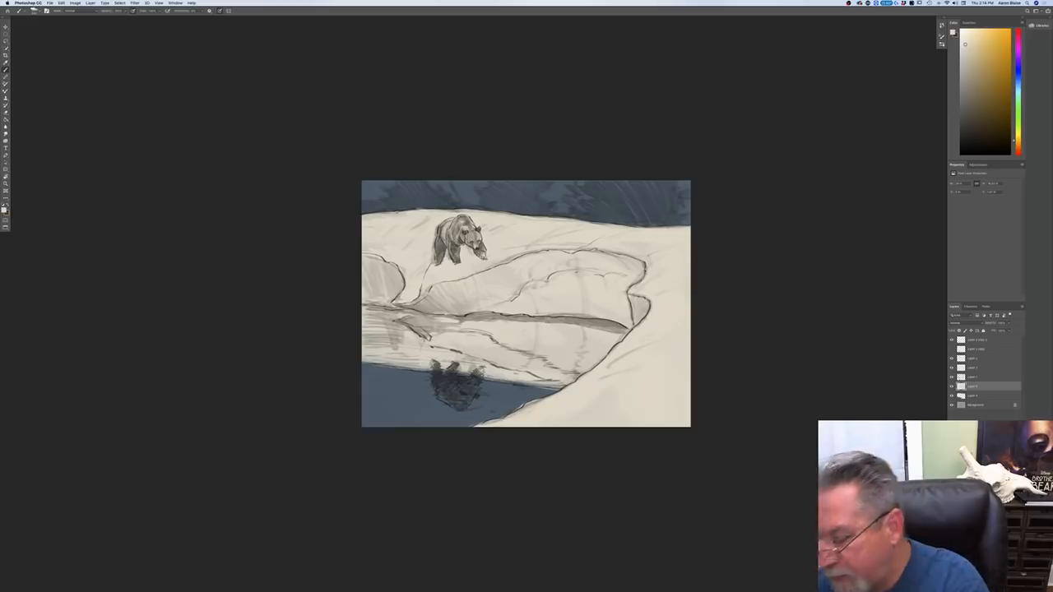
left_click(4, 208)
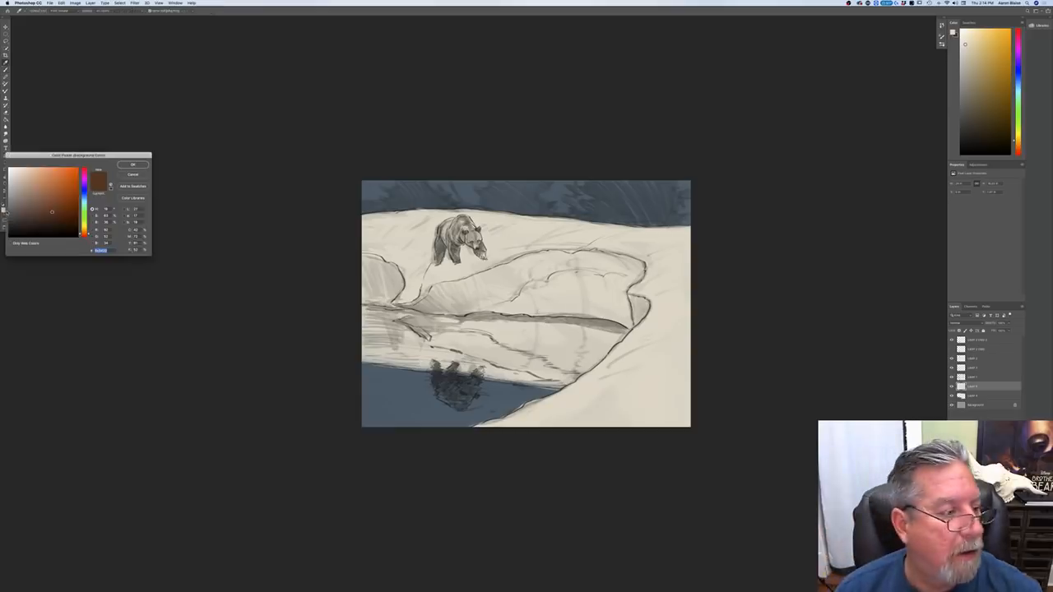
left_click(85, 231)
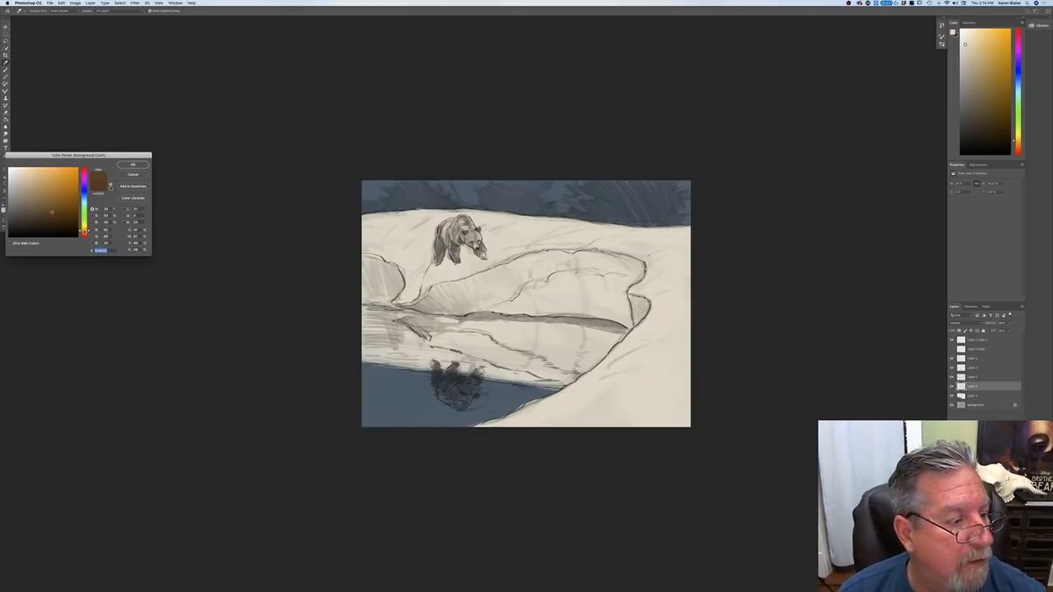
left_click(49, 202)
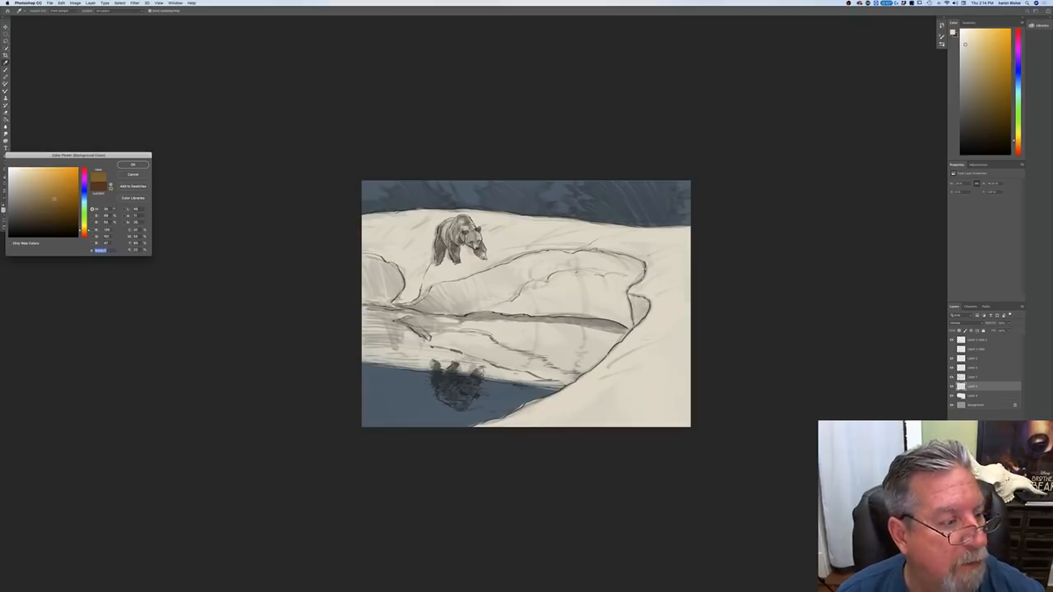
key("Return")
key("b")
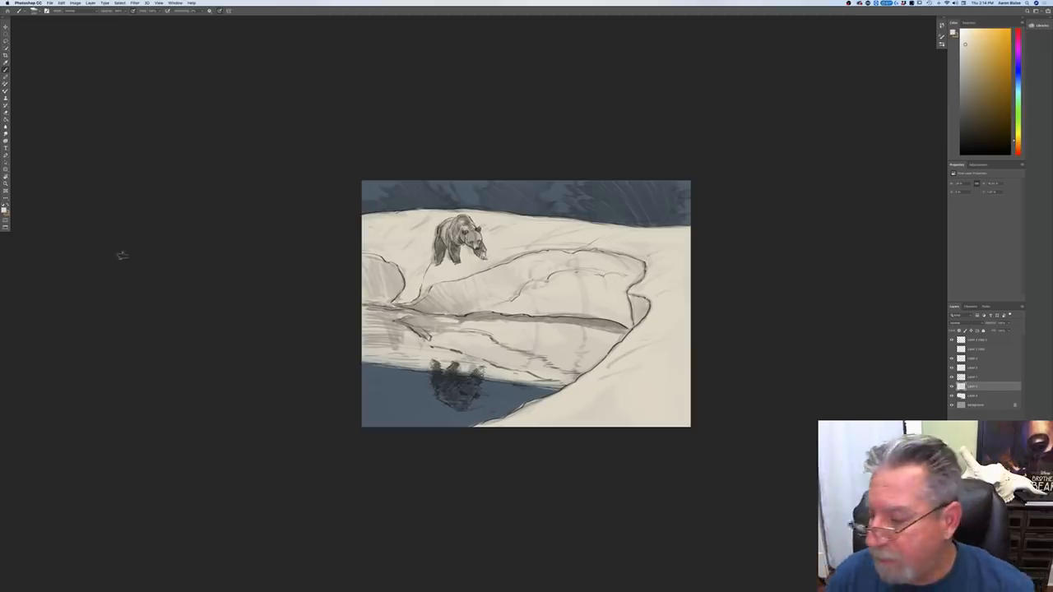
left_click(952, 387)
left_click(952, 387)
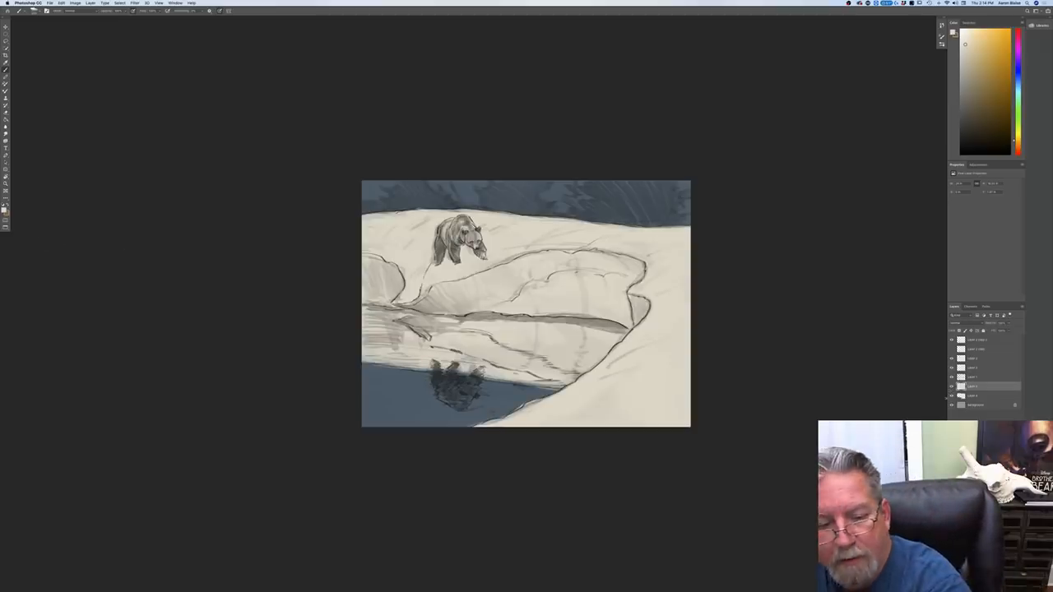
Step: Choose a dark ochre foreground color and lay a first stroke on the near end of the exposed bank strip below the snowbank
left_click(4, 211)
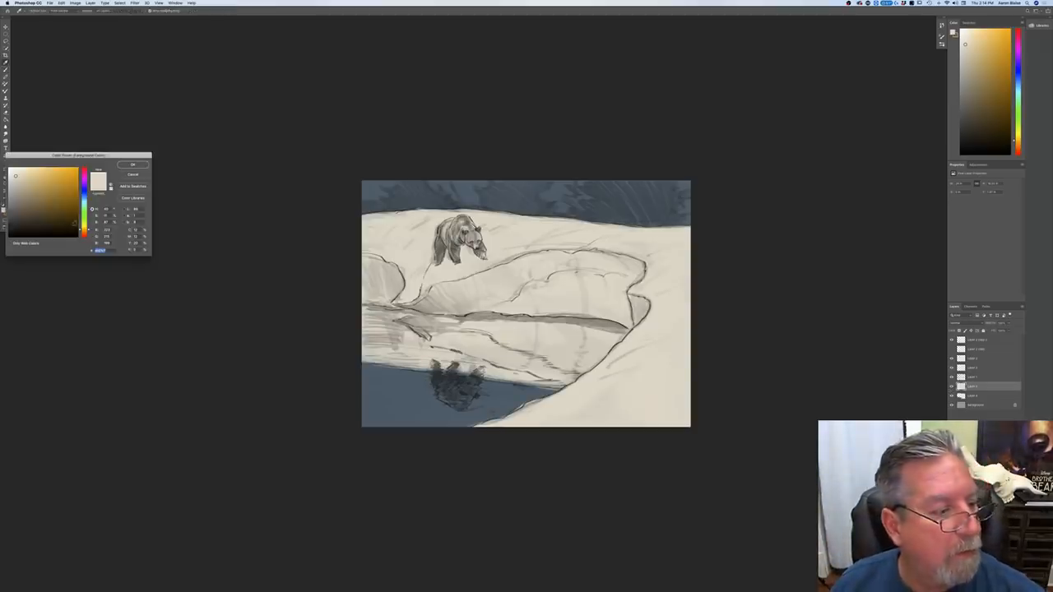
left_click(85, 233)
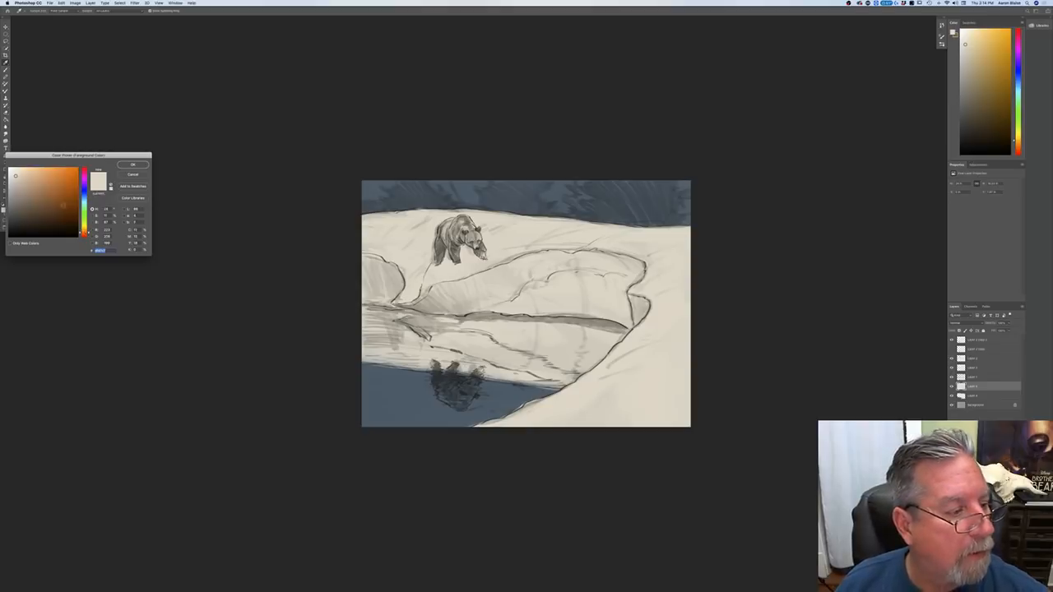
left_click(54, 199)
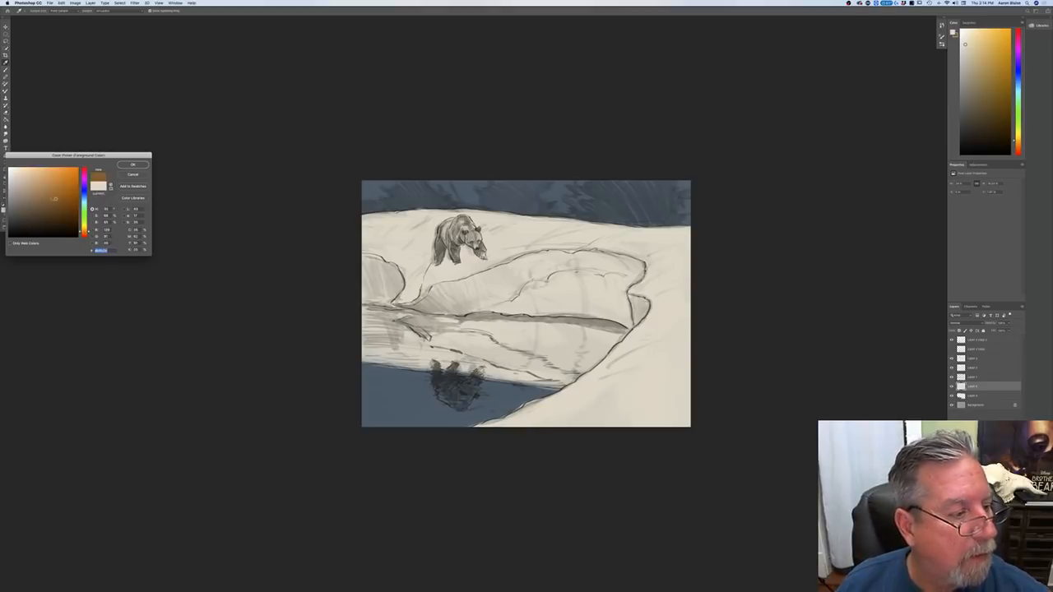
left_click(85, 230)
left_click(53, 196)
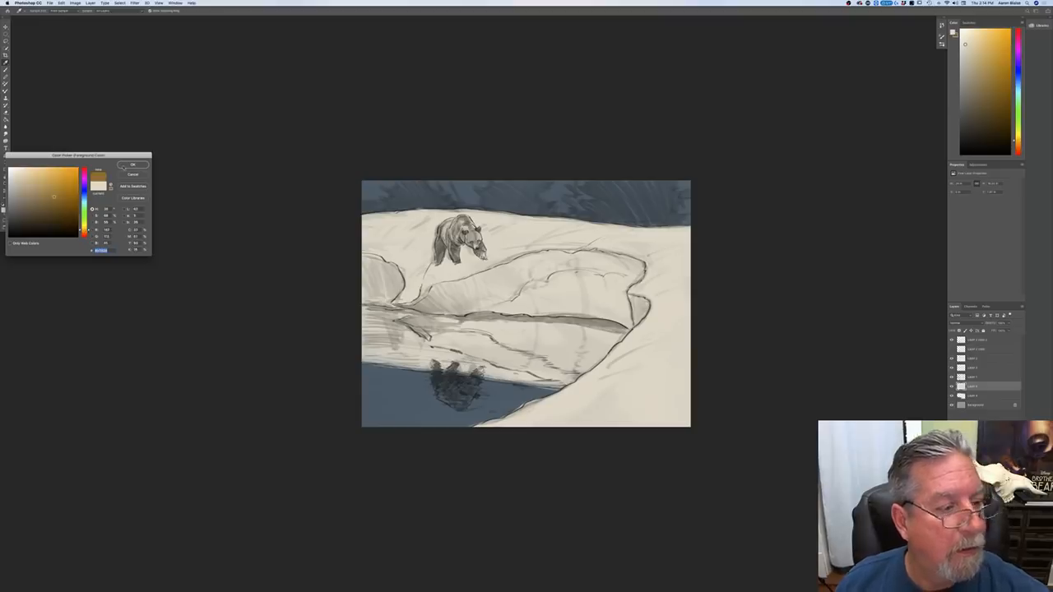
left_click(124, 167)
left_click_drag(622, 331, 585, 321)
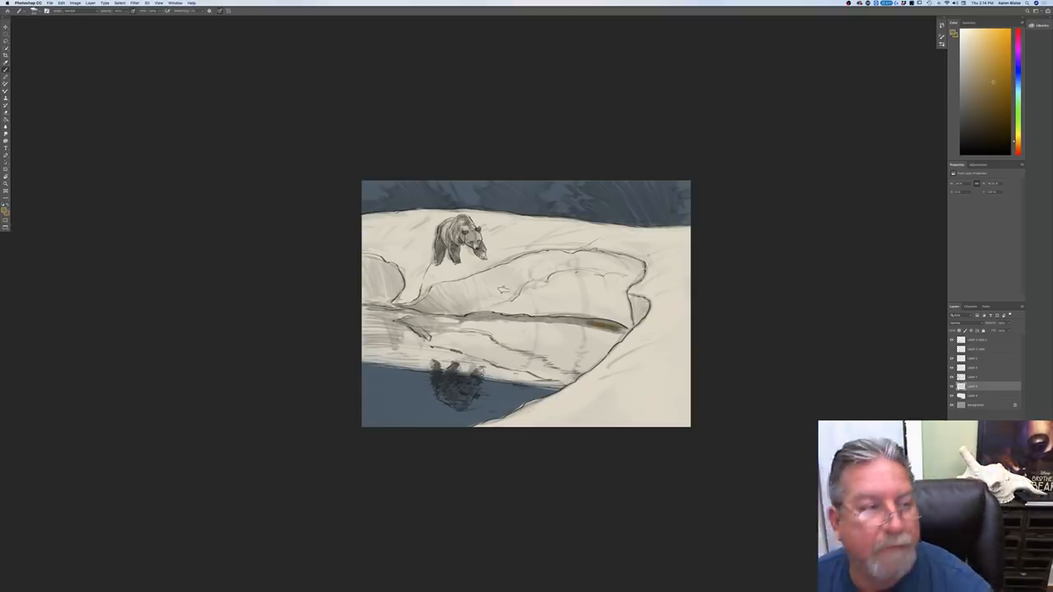
Step: Choose a more solid brush and paint the ochre bank strip along the entire waterline below the snowbanks
left_click(21, 11)
double_click(29, 28)
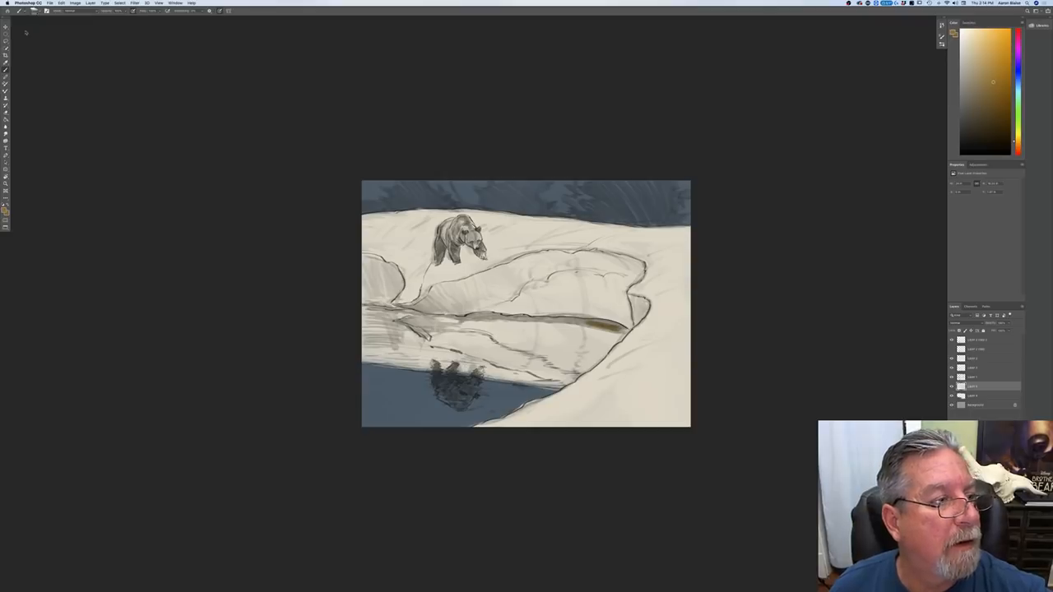
right_click(27, 27)
left_click(241, 182)
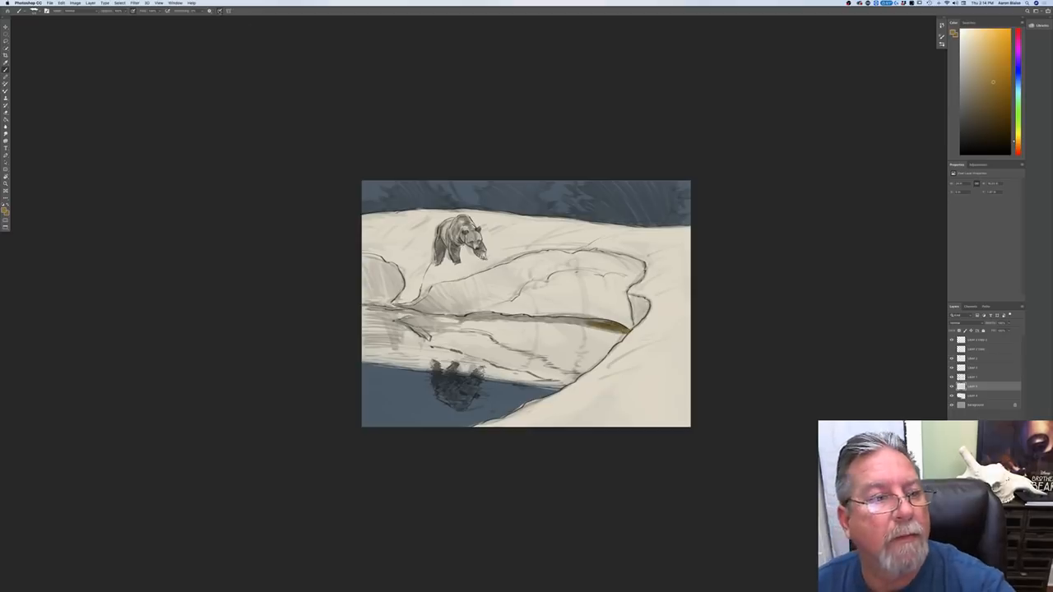
mouse_move(609, 322)
left_mouse_down()
mouse_move(440, 316)
mouse_move(474, 318)
left_mouse_up()
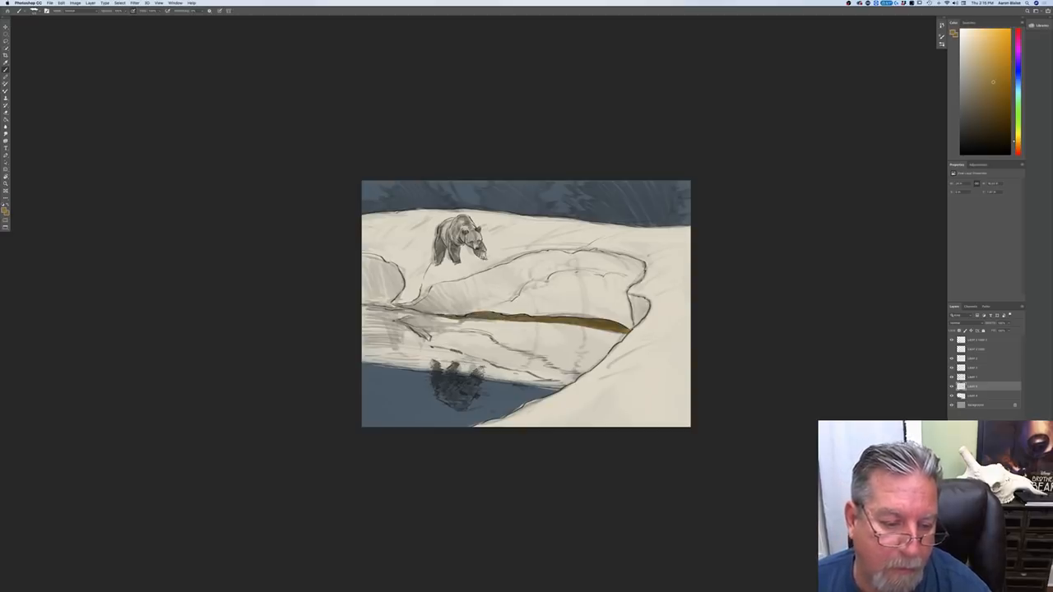
left_click_drag(404, 308, 362, 307)
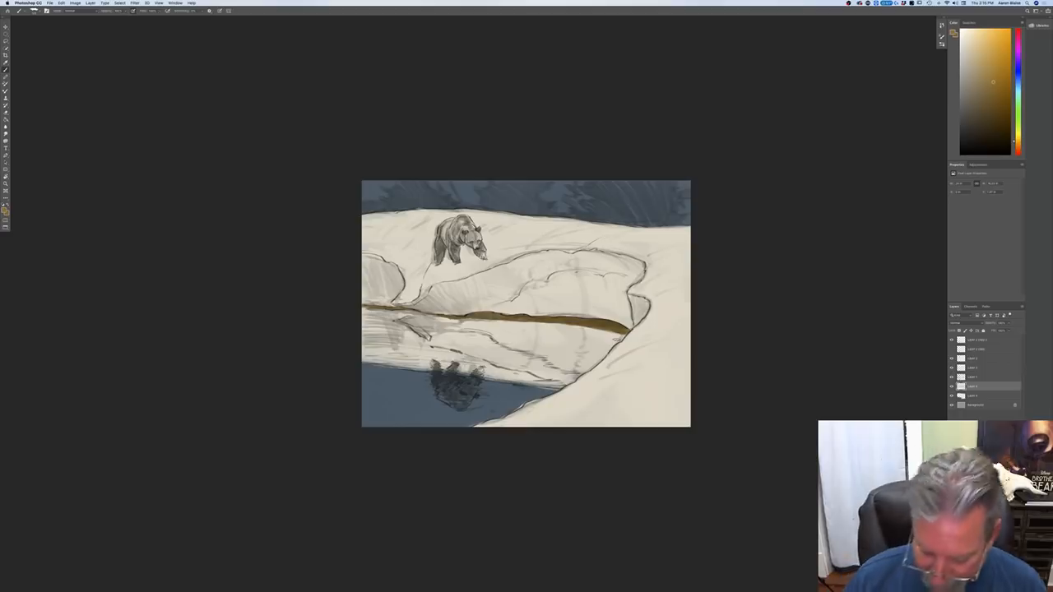
Step: Choose a muted dark brown and paint the standing bear's body, head and legs
key("super+equal")
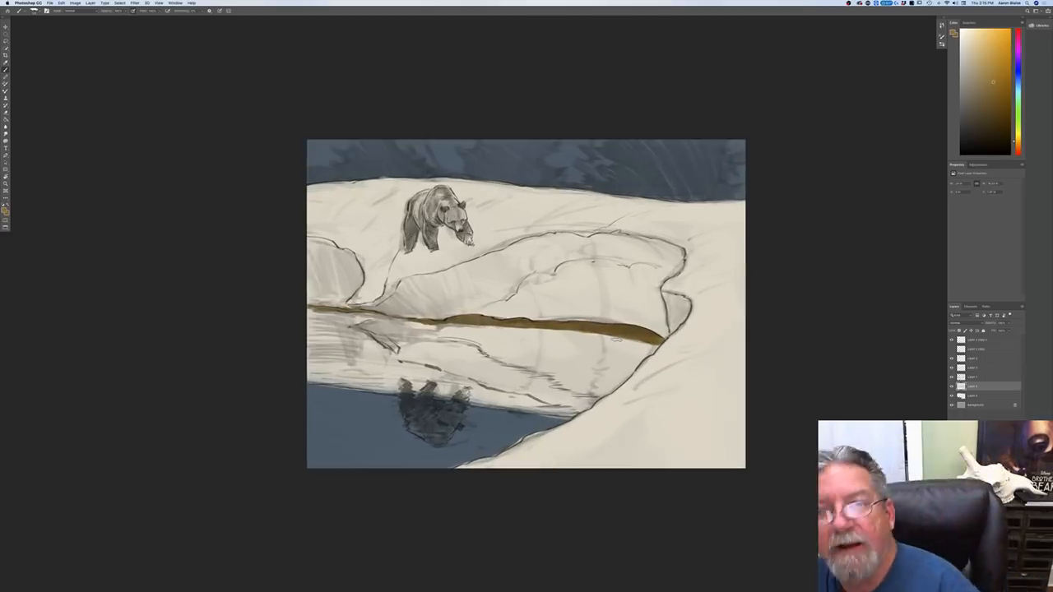
left_click(4, 210)
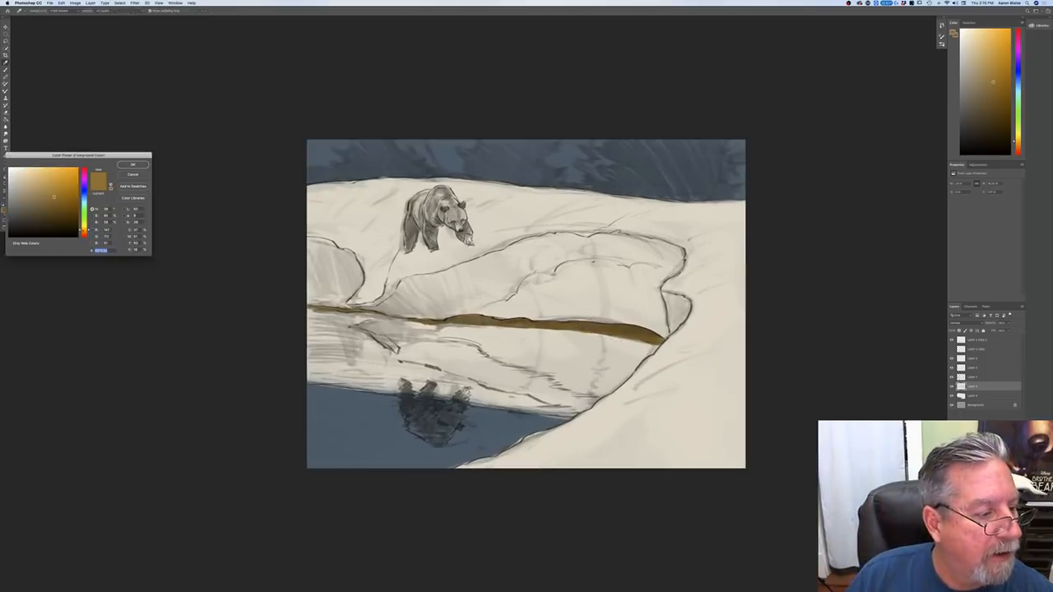
left_click(84, 234)
left_click_drag(40, 214, 34, 208)
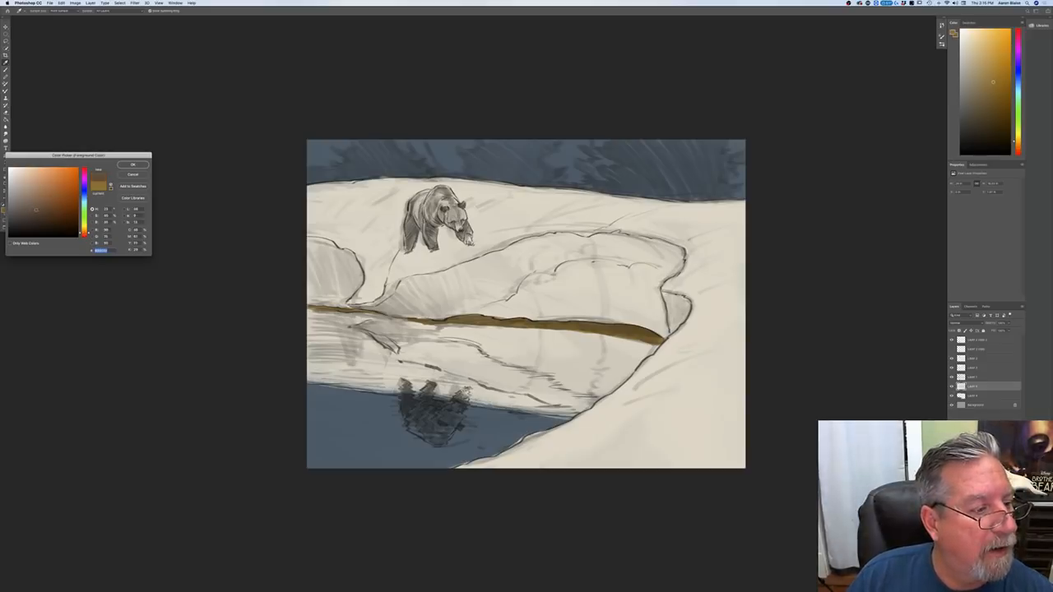
left_click(132, 164)
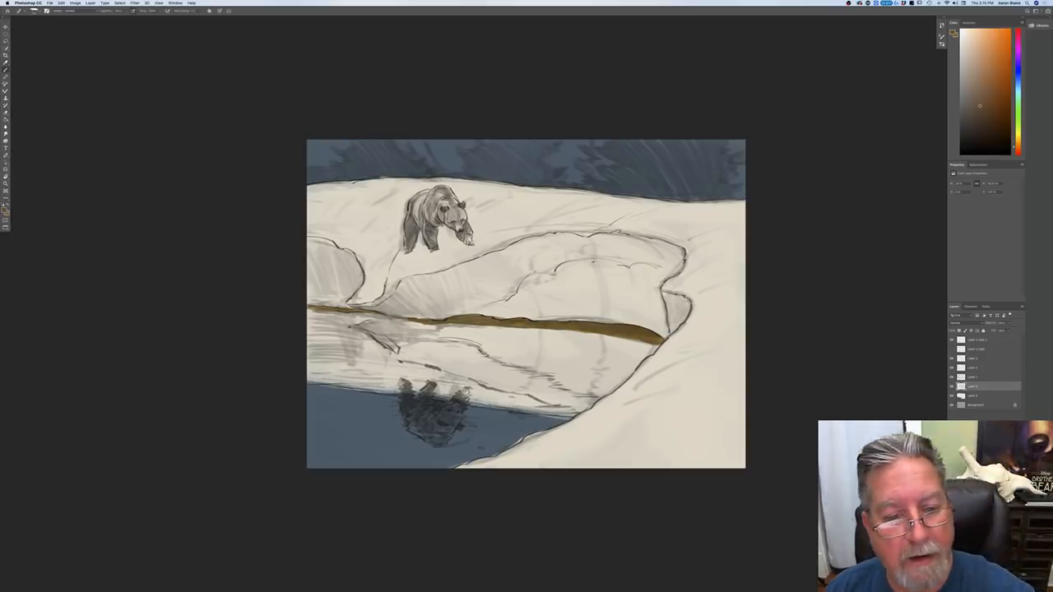
mouse_move(445, 194)
left_mouse_down()
mouse_move(425, 209)
mouse_move(435, 212)
mouse_move(431, 196)
mouse_move(457, 207)
mouse_move(447, 187)
mouse_move(465, 222)
left_mouse_up()
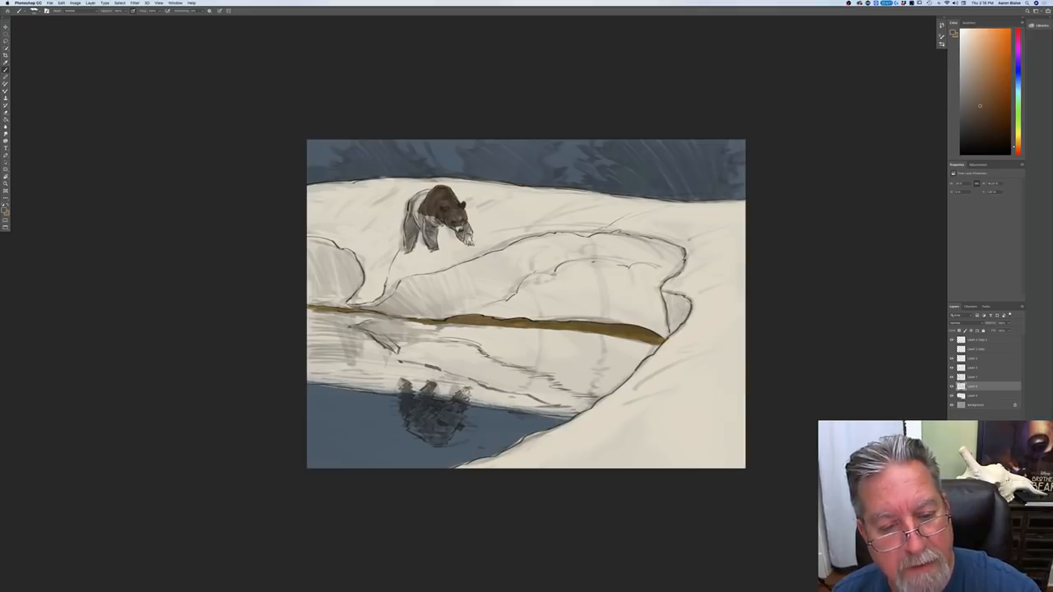
left_click_drag(465, 223, 470, 232)
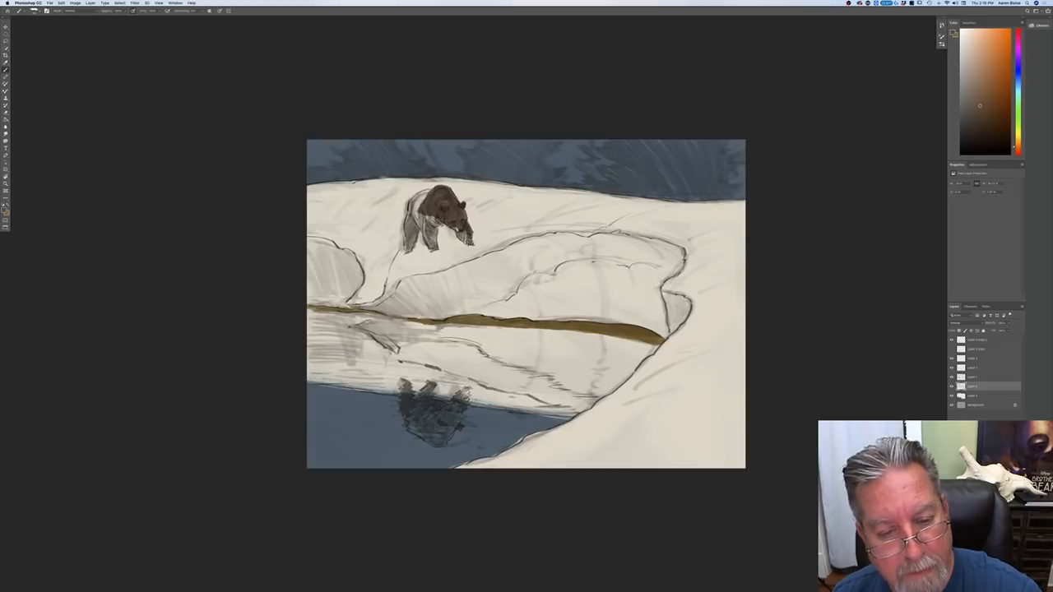
key("super+equal")
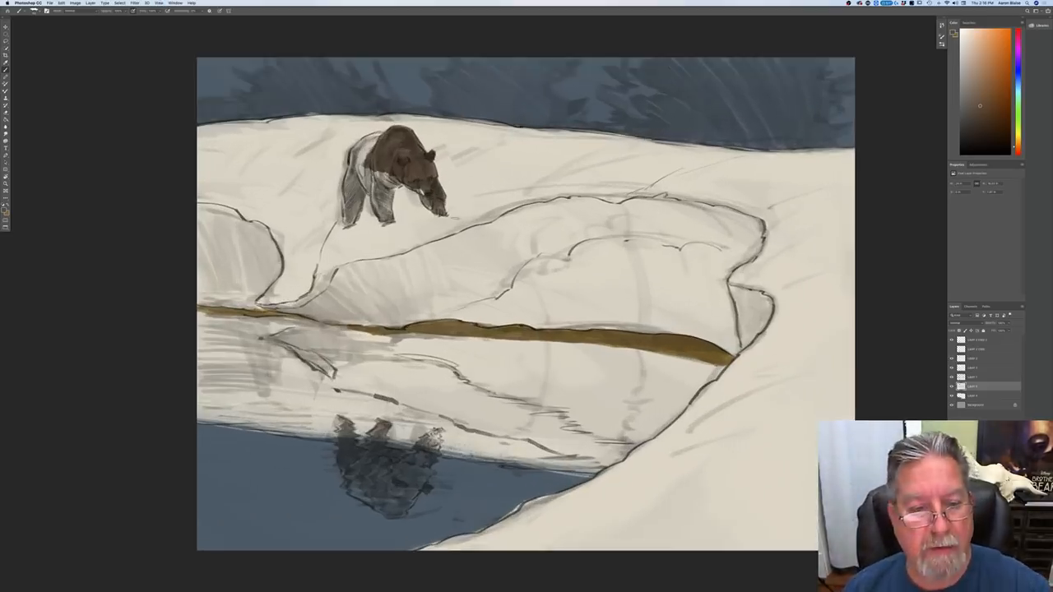
mouse_move(436, 201)
left_mouse_down()
mouse_move(387, 189)
mouse_move(395, 180)
mouse_move(381, 192)
mouse_move(374, 176)
mouse_move(384, 222)
mouse_move(357, 160)
mouse_move(383, 135)
mouse_move(352, 153)
mouse_move(359, 207)
mouse_move(360, 197)
mouse_move(352, 218)
mouse_move(347, 169)
mouse_move(347, 222)
left_mouse_up()
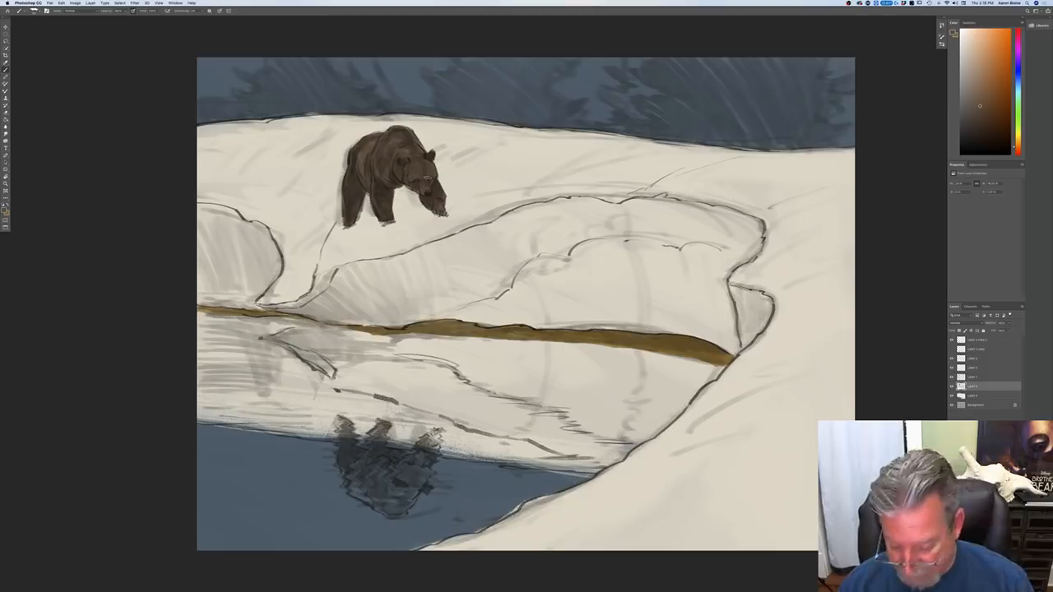
Step: Pick up the snow's cream color, paint out the brown on the standing bear, and add a new layer above the snow
left_click(952, 387)
left_click(952, 387)
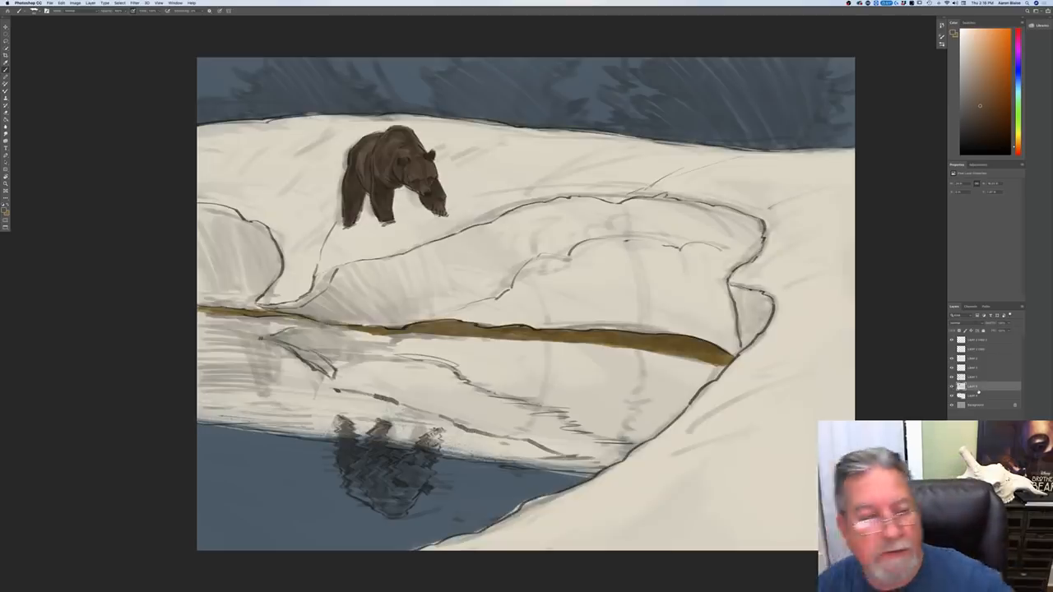
left_click(6, 211)
left_click(376, 235)
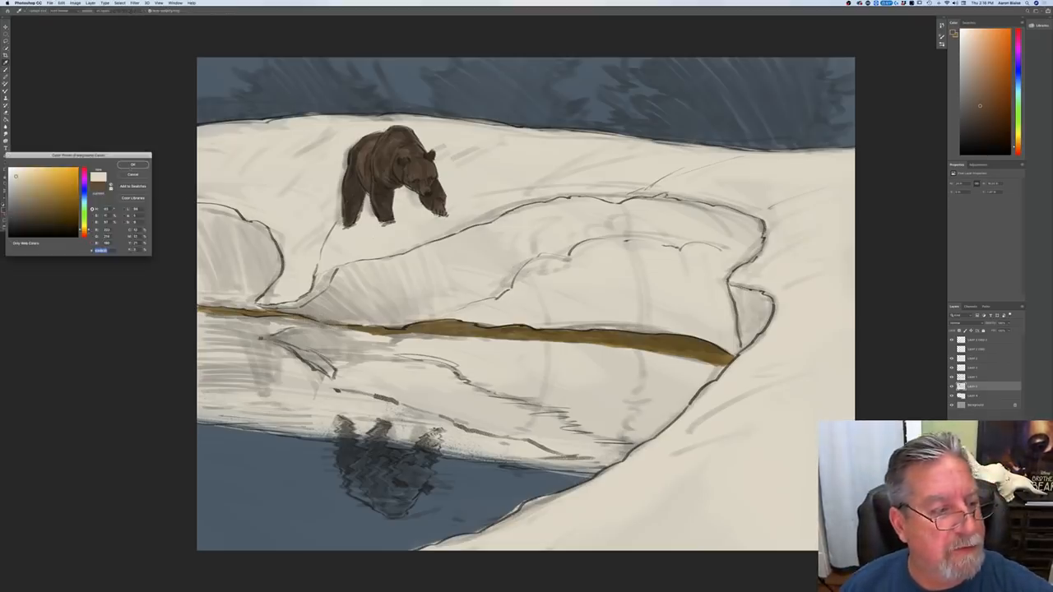
key("Return")
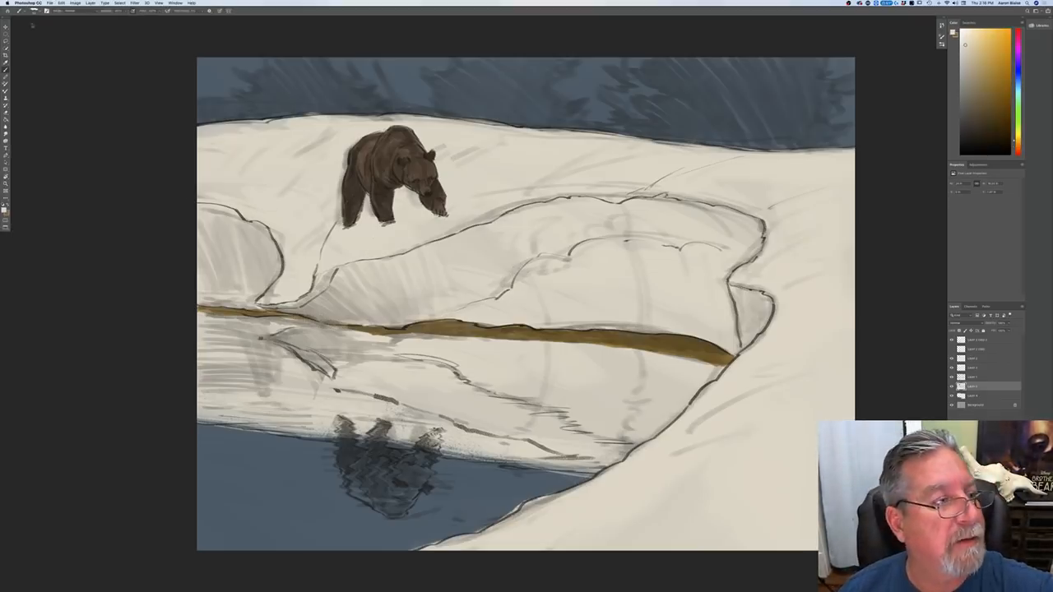
right_click(73, 42)
left_click(282, 198)
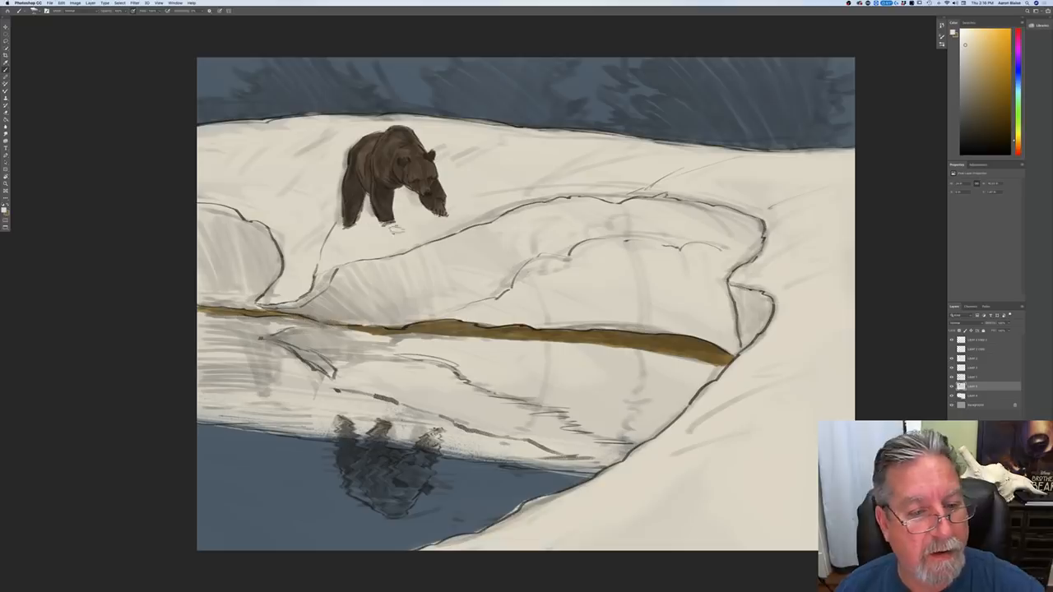
mouse_move(441, 213)
left_mouse_down()
mouse_move(386, 200)
mouse_move(387, 136)
mouse_move(407, 129)
mouse_move(366, 164)
mouse_move(362, 210)
mouse_move(351, 215)
mouse_move(381, 215)
left_mouse_up()
mouse_move(350, 171)
left_mouse_down()
mouse_move(361, 181)
mouse_move(375, 146)
left_mouse_up()
left_click_drag(398, 154, 423, 167)
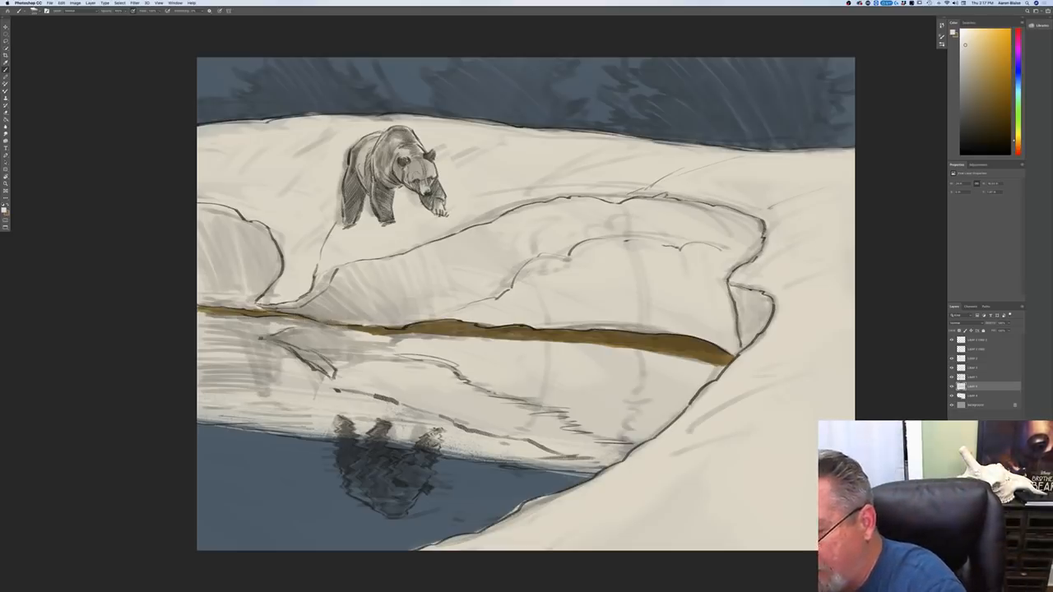
Step: Choose a muted dark brown foreground color and select a different brush preset for painting the bear
left_click(5, 210)
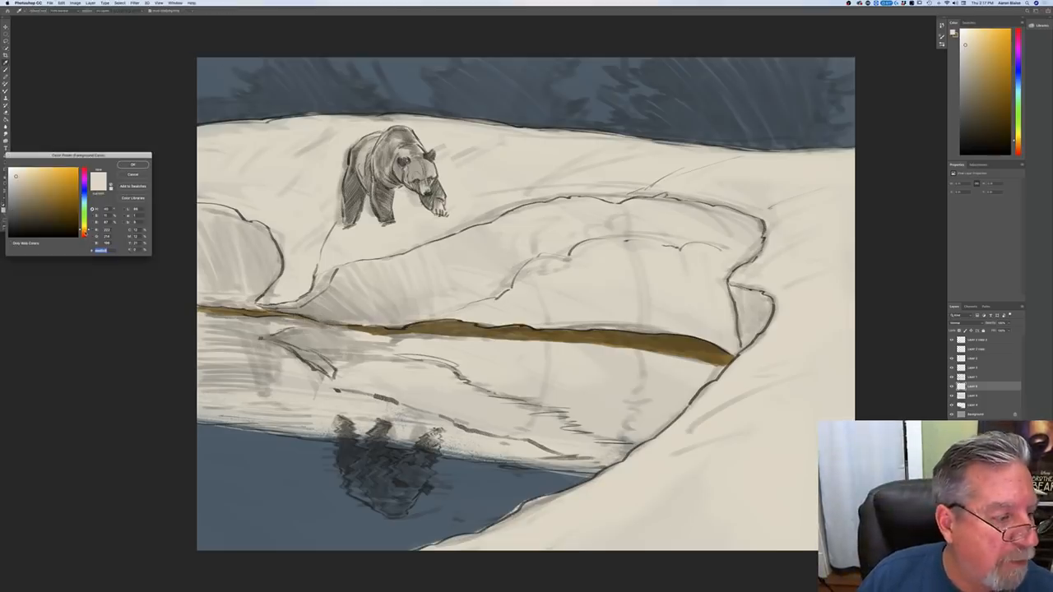
left_click(85, 232)
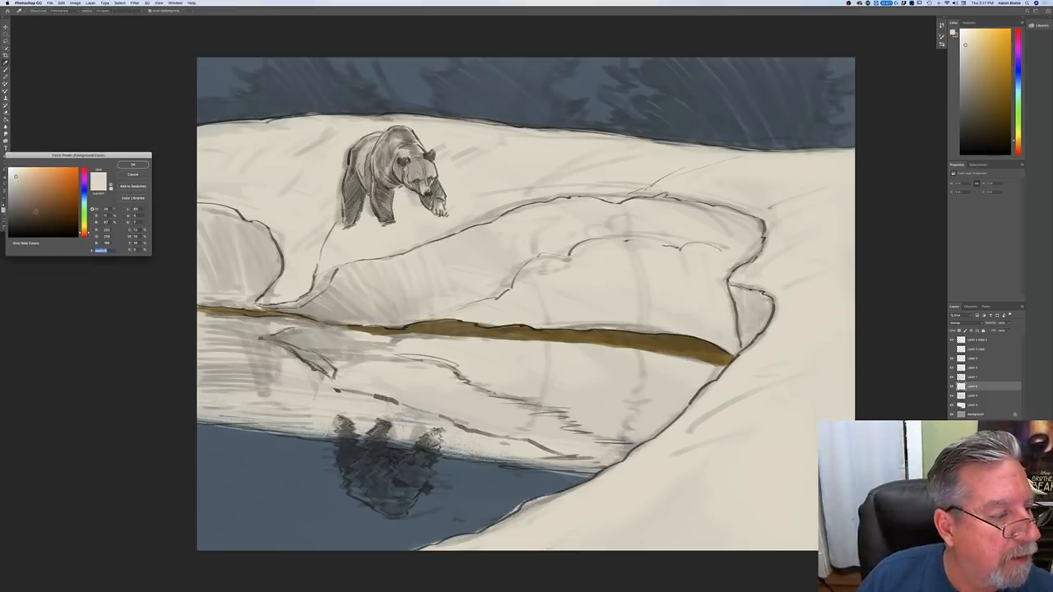
left_click(34, 210)
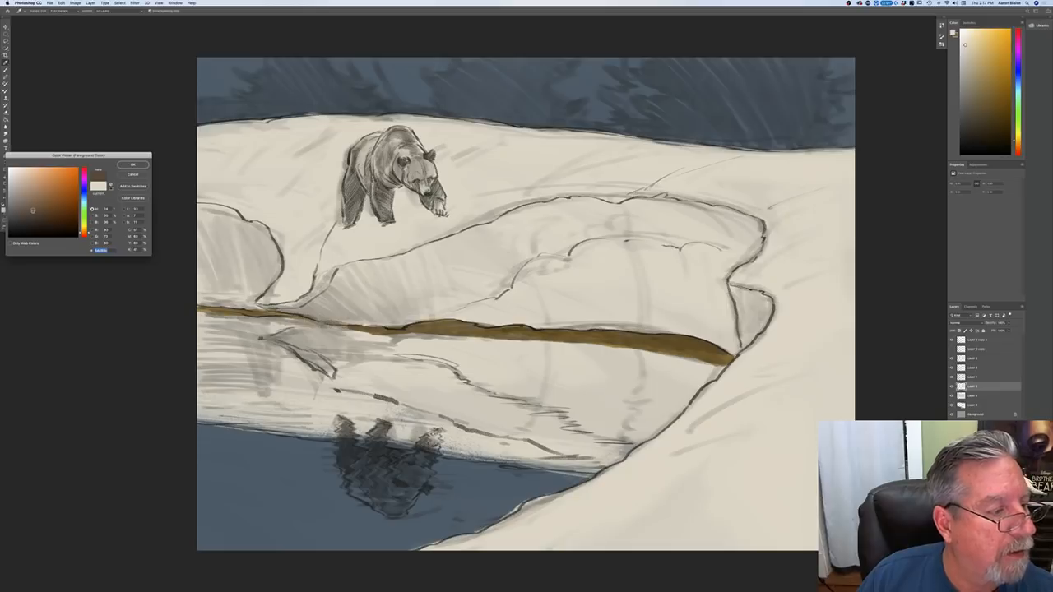
left_click(129, 165)
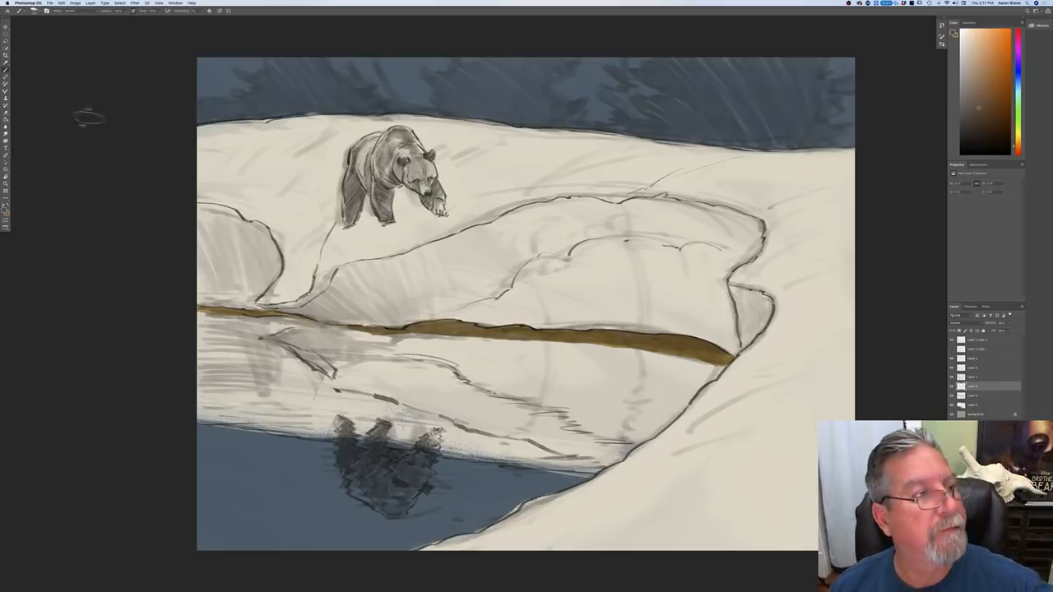
left_click(35, 11)
left_click(27, 63)
left_click(226, 44)
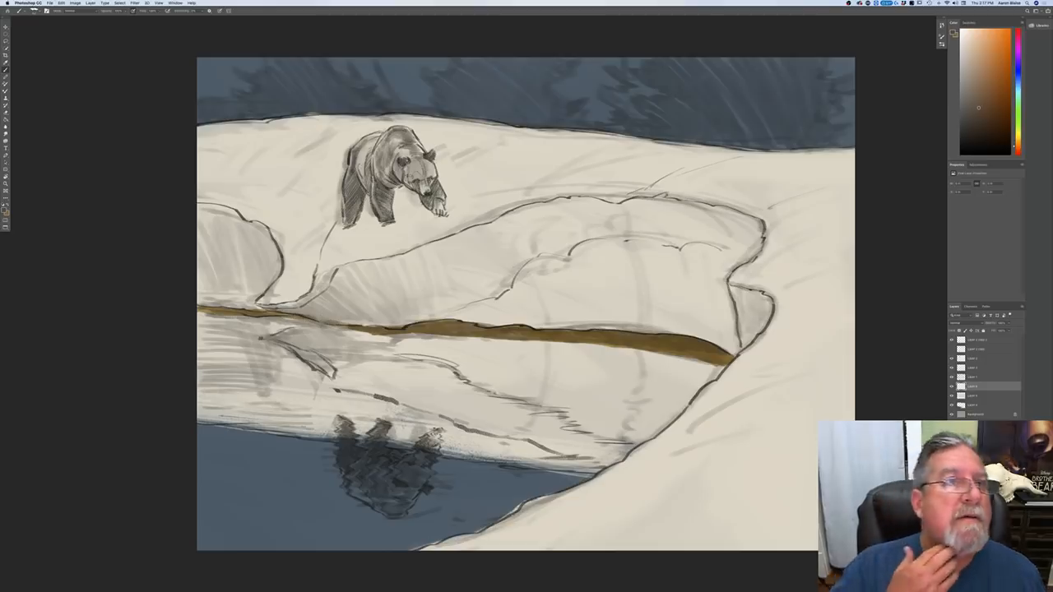
Step: Paint the standing bear's shoulder, face, muzzle and near front leg in muted dark brown
mouse_move(411, 143)
left_mouse_down()
mouse_move(416, 169)
mouse_move(422, 153)
mouse_move(432, 161)
mouse_move(444, 210)
left_mouse_up()
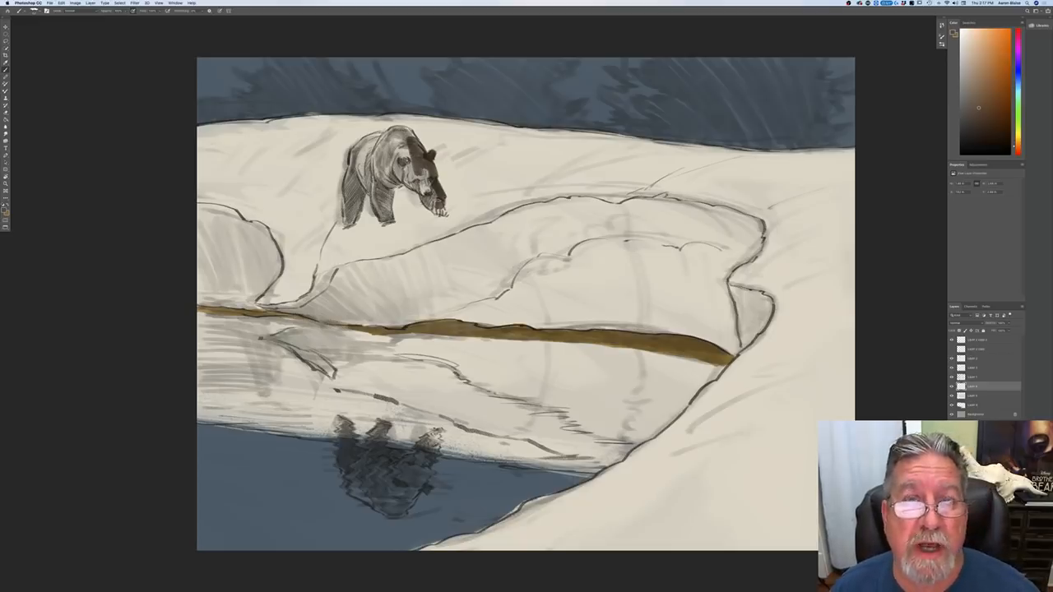
left_click_drag(436, 206, 446, 215)
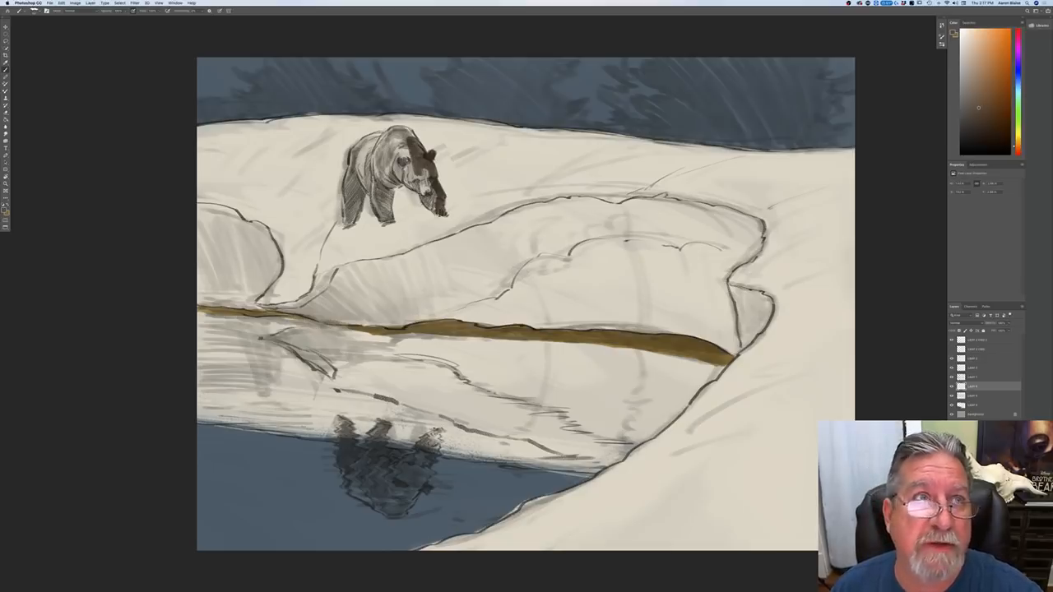
left_click_drag(428, 200, 434, 210)
left_click_drag(421, 196, 438, 212)
left_click_drag(421, 185, 438, 203)
mouse_move(426, 175)
left_mouse_down()
mouse_move(408, 187)
mouse_move(431, 196)
left_mouse_up()
Step: Fill the standing bear's hump, back, belly and remaining legs with the same dark brown
left_click_drag(411, 147, 406, 157)
left_click_drag(409, 142, 398, 177)
mouse_move(400, 146)
left_mouse_down()
mouse_move(393, 179)
mouse_move(405, 153)
mouse_move(384, 181)
mouse_move(372, 167)
mouse_move(399, 134)
mouse_move(413, 139)
mouse_move(407, 130)
mouse_move(377, 146)
mouse_move(398, 167)
mouse_move(385, 189)
mouse_move(406, 192)
mouse_move(388, 218)
left_mouse_up()
mouse_move(387, 174)
left_mouse_down()
mouse_move(373, 202)
mouse_move(387, 221)
mouse_move(360, 192)
left_mouse_up()
left_click_drag(370, 155, 362, 177)
mouse_move(375, 138)
left_mouse_down()
mouse_move(362, 169)
mouse_move(368, 139)
mouse_move(353, 156)
mouse_move(352, 215)
left_mouse_up()
left_click_drag(354, 174, 344, 226)
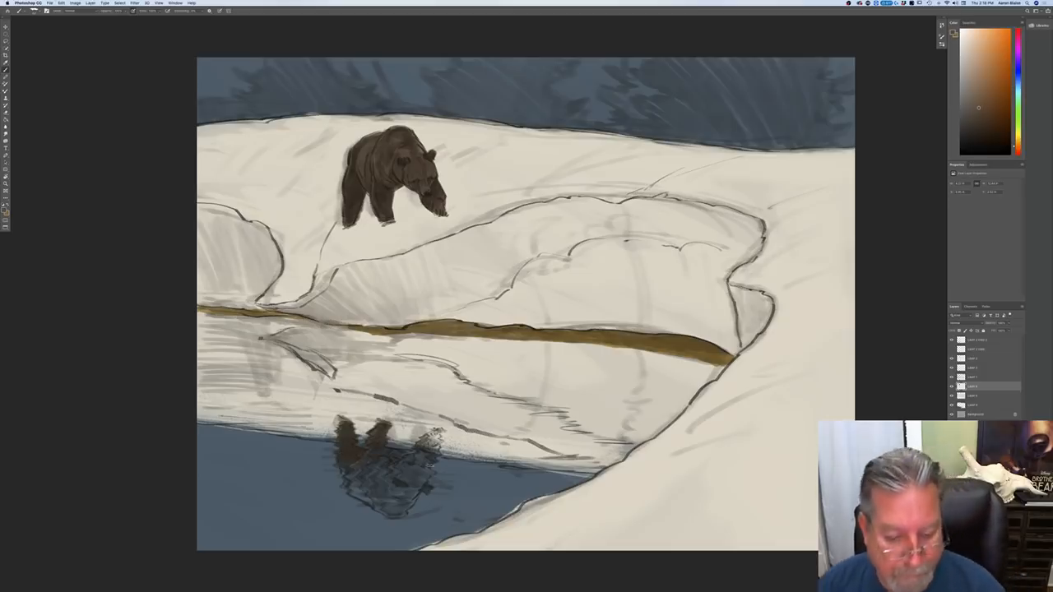
Step: Paint the bear's reflection in the water with the same dark brown, using rough, broken edges
key("r")
mouse_move(244, 517)
left_mouse_down()
mouse_move(304, 206)
mouse_move(359, 127)
left_mouse_up()
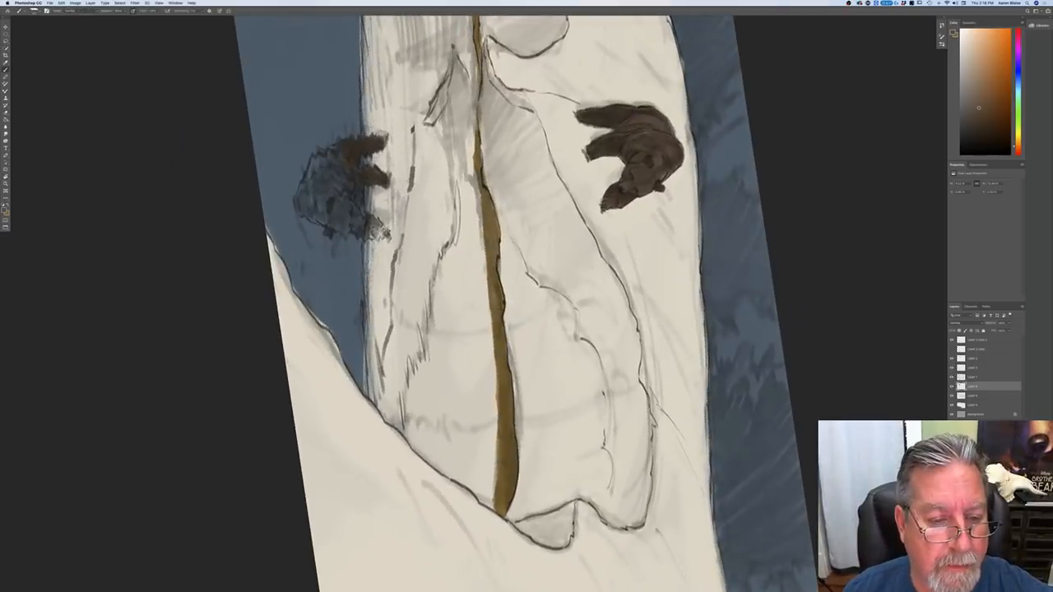
mouse_move(389, 238)
left_mouse_down()
mouse_move(372, 219)
mouse_move(366, 236)
left_mouse_up()
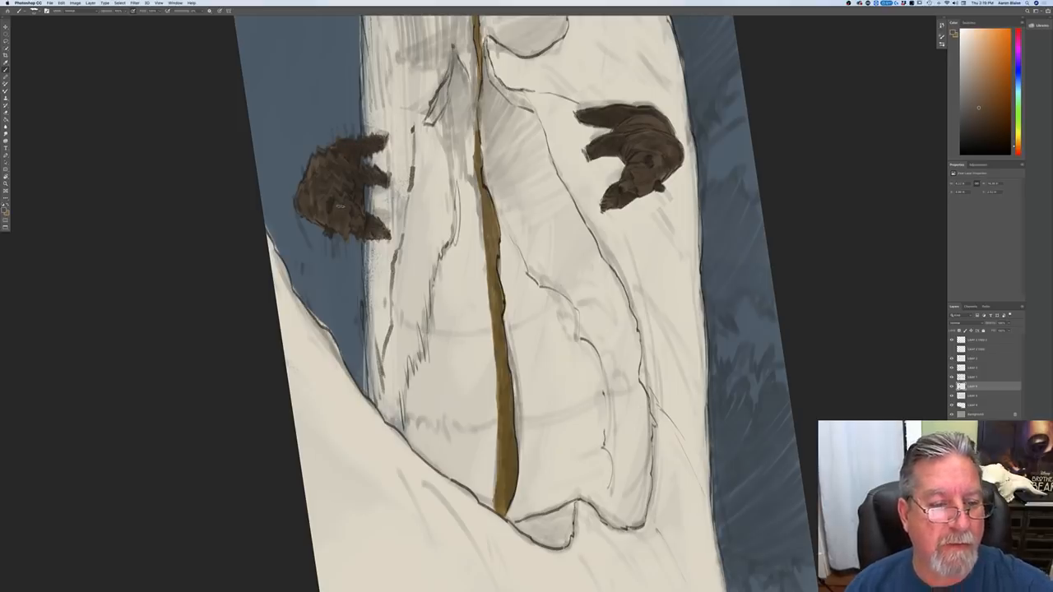
key("r")
mouse_move(227, 225)
left_mouse_down()
mouse_move(206, 282)
mouse_move(400, 518)
mouse_move(428, 528)
left_mouse_up()
key("super+minus")
key("super+minus")
key("super+minus")
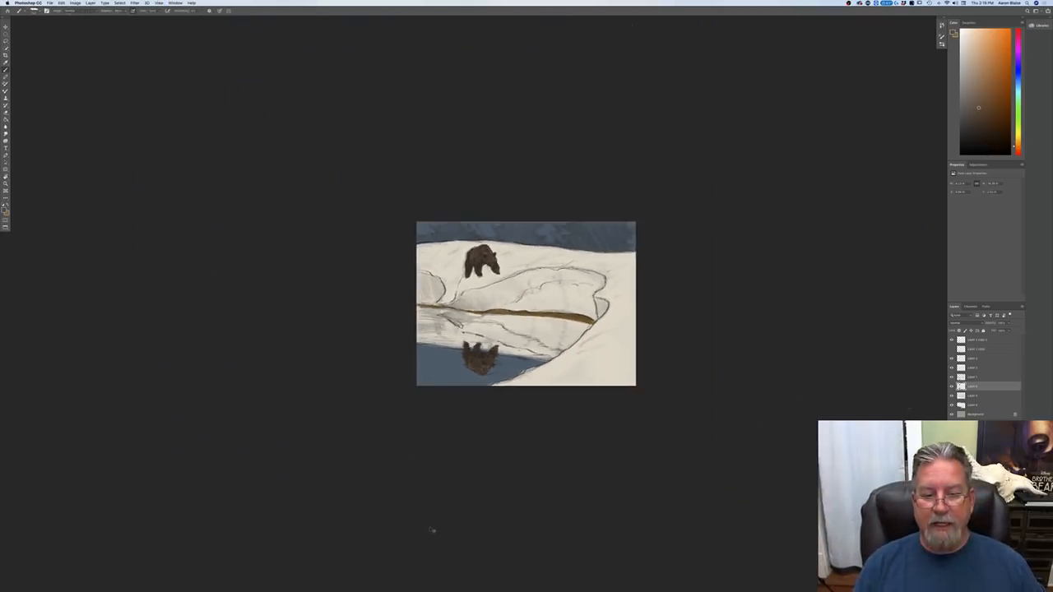
key("super+plus")
key("super+plus")
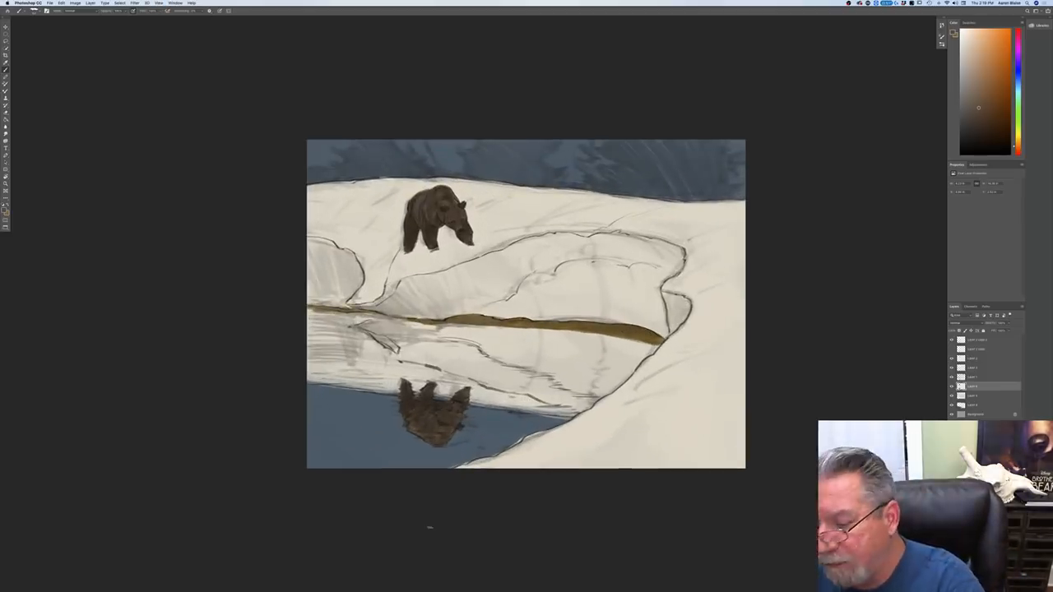
Step: Add a new layer below the bear's paint layer and choose a very dark, muted green foreground color
left_click(974, 405)
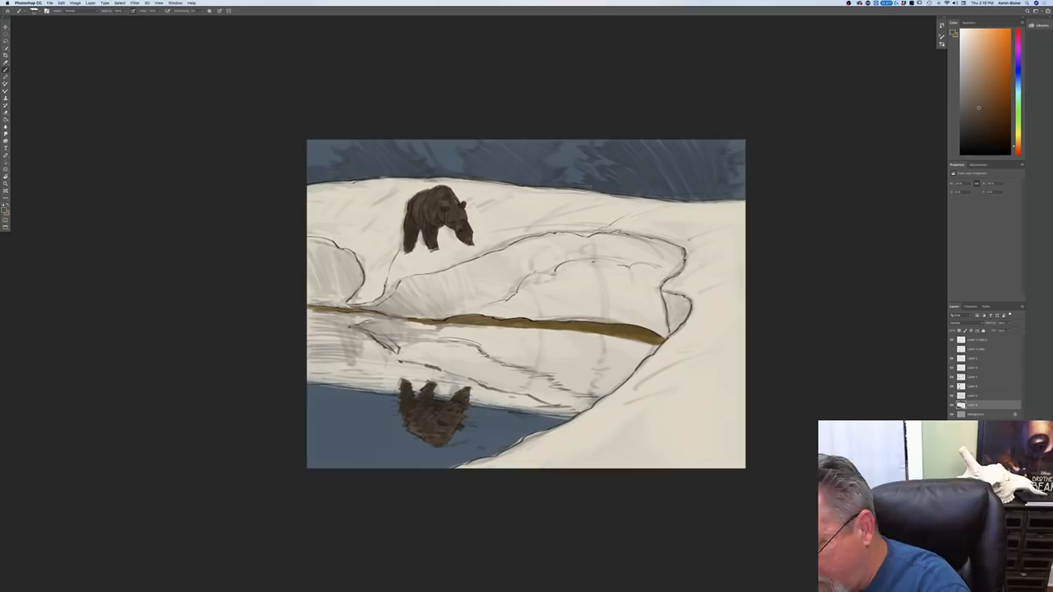
left_click(7, 211)
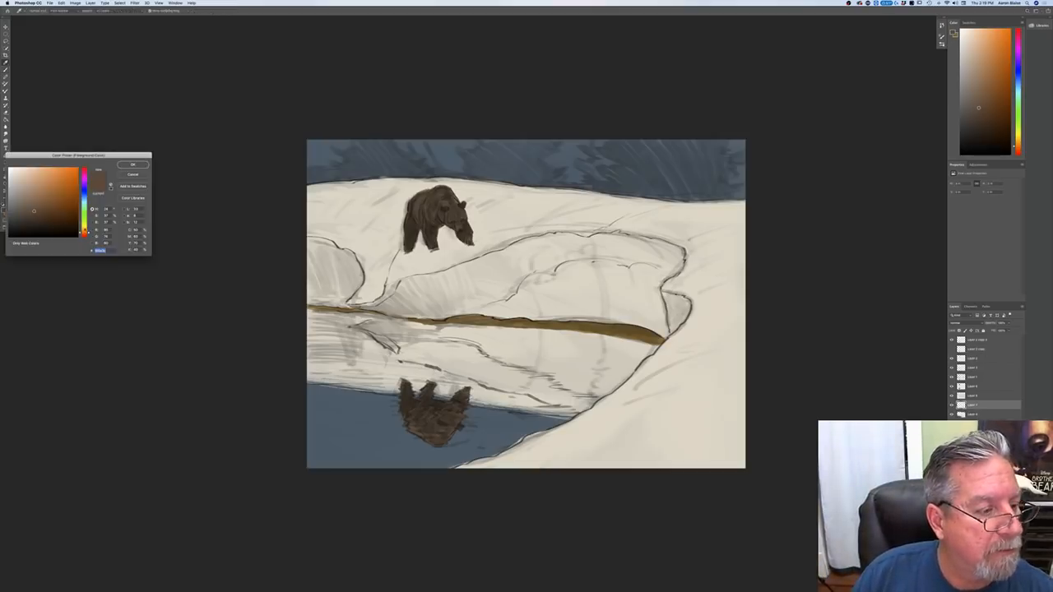
left_click_drag(84, 231, 84, 212)
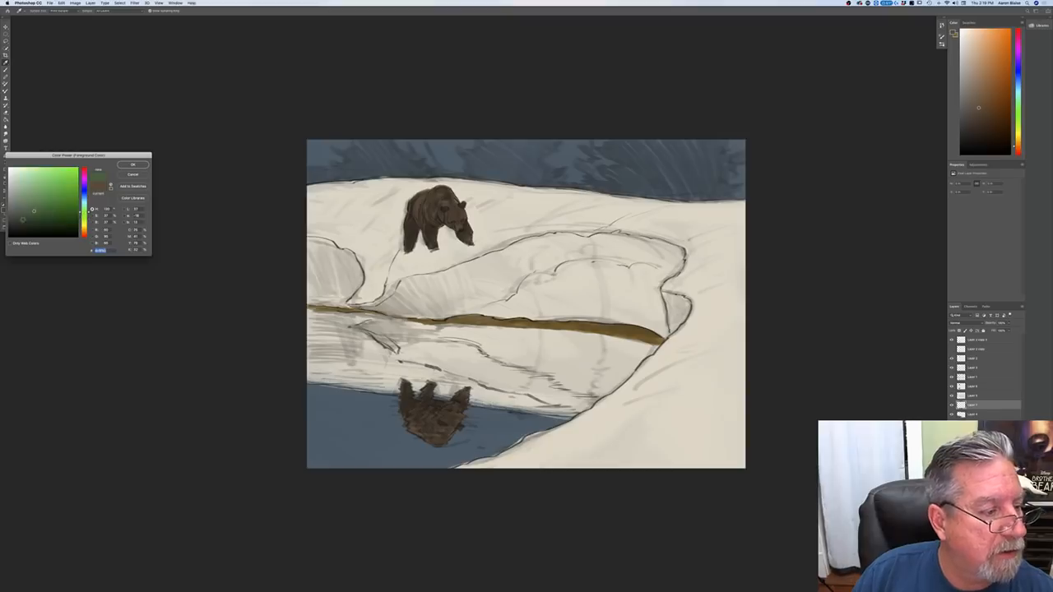
left_click(23, 228)
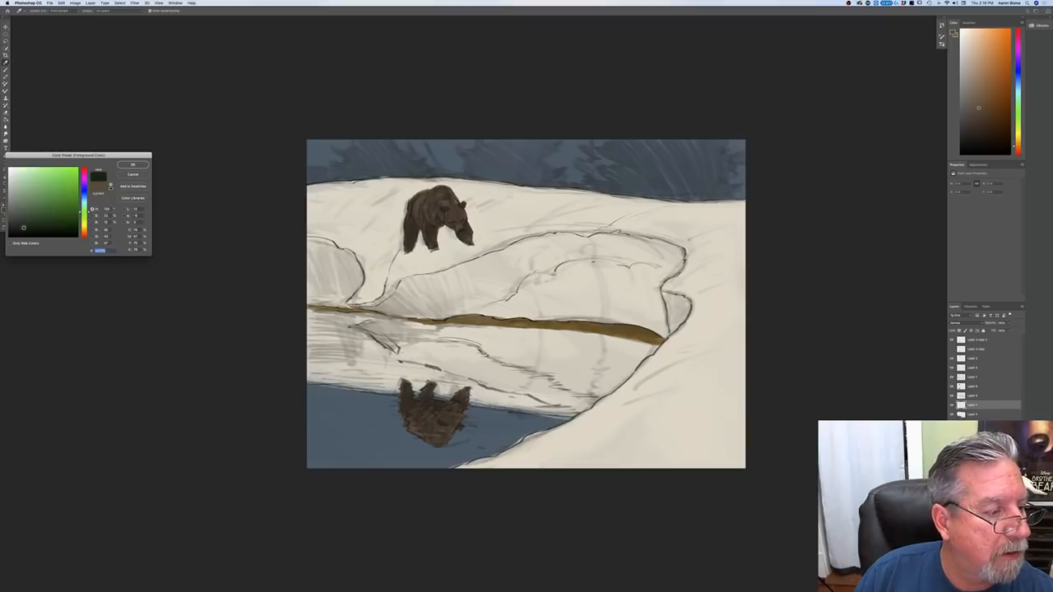
left_click(133, 164)
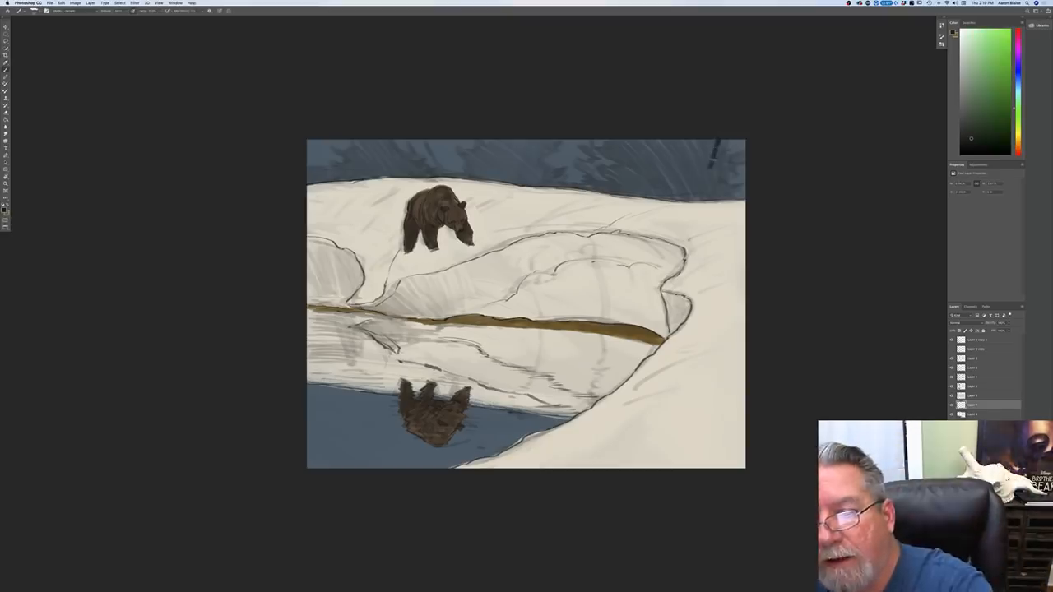
Step: Paint a dark evergreen with ragged drooping boughs in the background at the canvas's upper right, choosing a brush preset for the branches
mouse_move(713, 140)
left_mouse_down()
mouse_move(689, 153)
mouse_move(733, 156)
mouse_move(714, 164)
mouse_move(733, 172)
mouse_move(709, 174)
mouse_move(729, 179)
mouse_move(720, 191)
mouse_move(733, 194)
mouse_move(720, 182)
mouse_move(704, 195)
mouse_move(713, 151)
mouse_move(675, 174)
mouse_move(670, 152)
mouse_move(668, 178)
left_mouse_up()
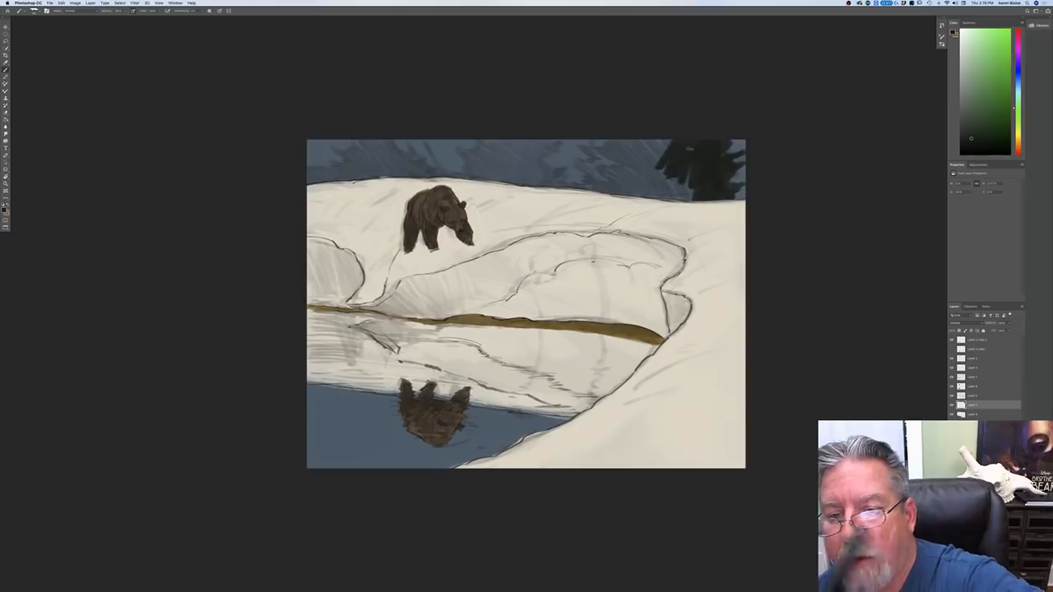
left_click(34, 11)
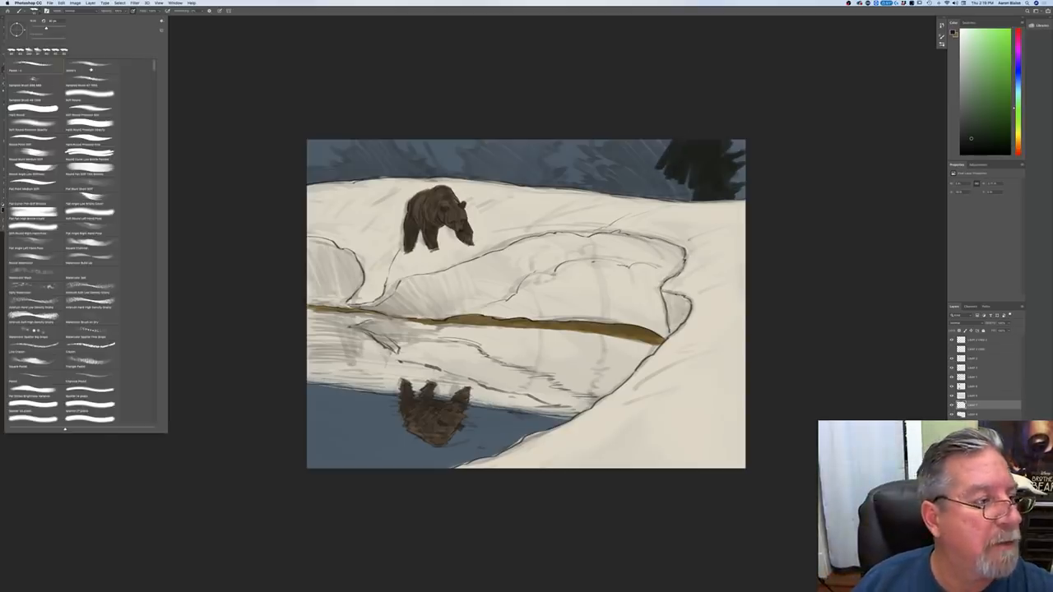
left_click_drag(661, 141, 647, 173)
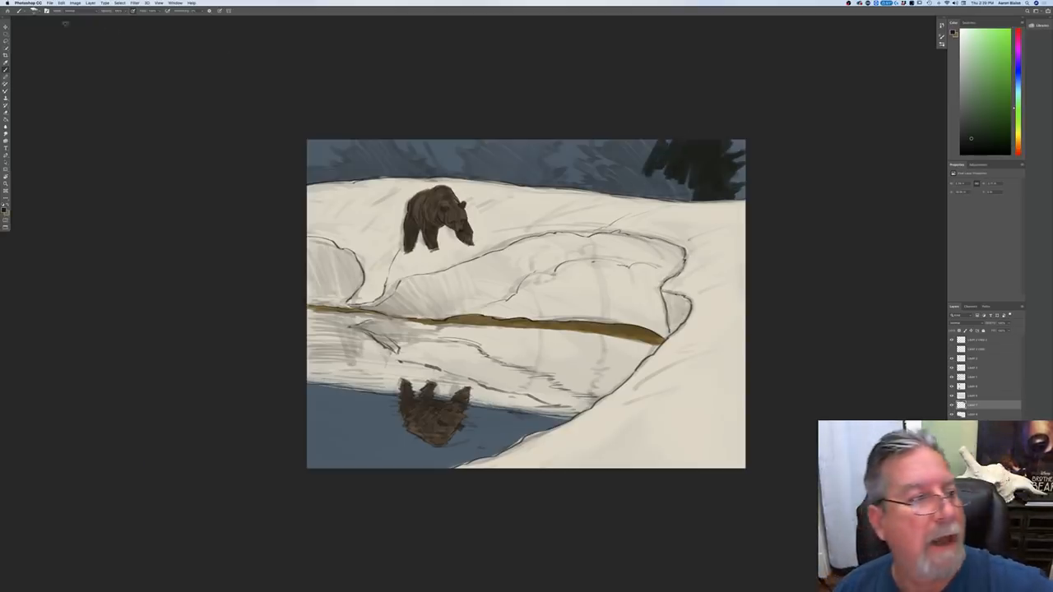
left_click(34, 11)
double_click(33, 62)
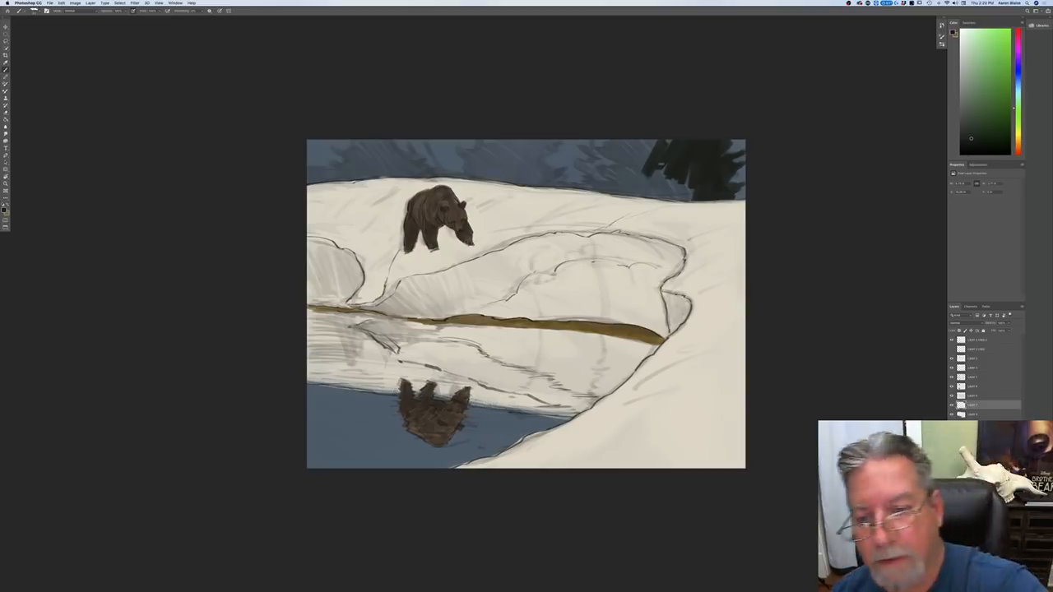
mouse_move(657, 162)
left_mouse_down()
mouse_move(650, 178)
mouse_move(632, 146)
mouse_move(622, 160)
mouse_move(601, 143)
mouse_move(606, 171)
left_mouse_up()
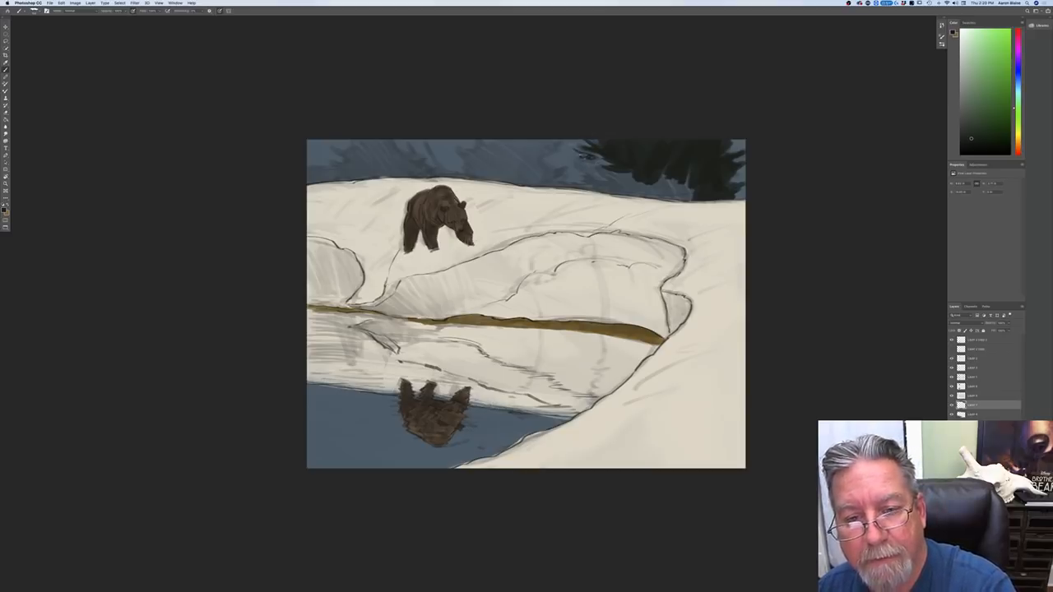
Step: Adjust the dark green slightly, extend the evergreen's left-hand boughs and fill its mass solid down to the snow line
left_click(4, 211)
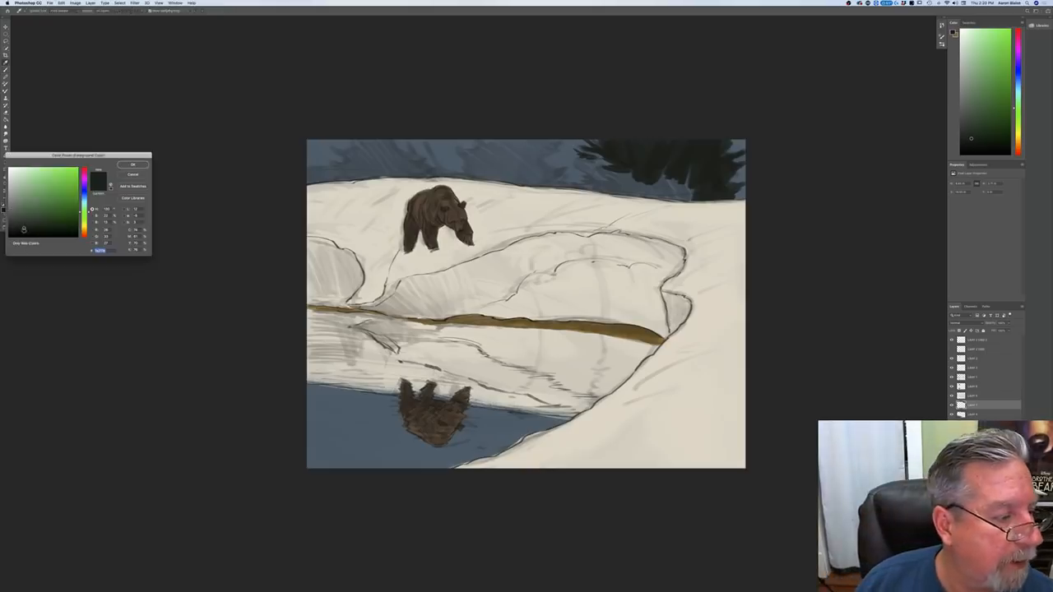
left_click(132, 165)
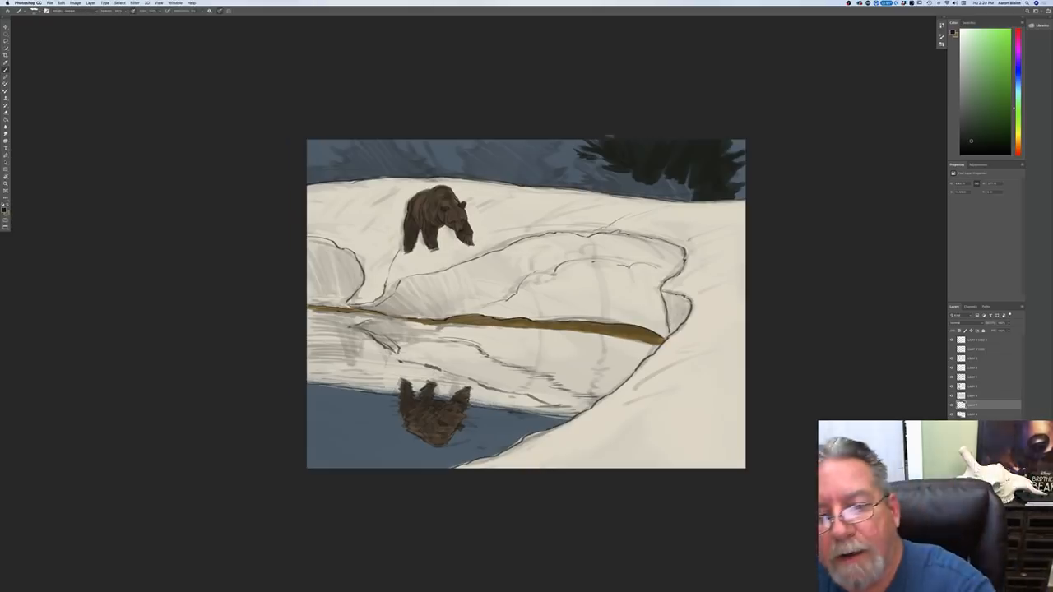
left_click_drag(613, 161, 576, 162)
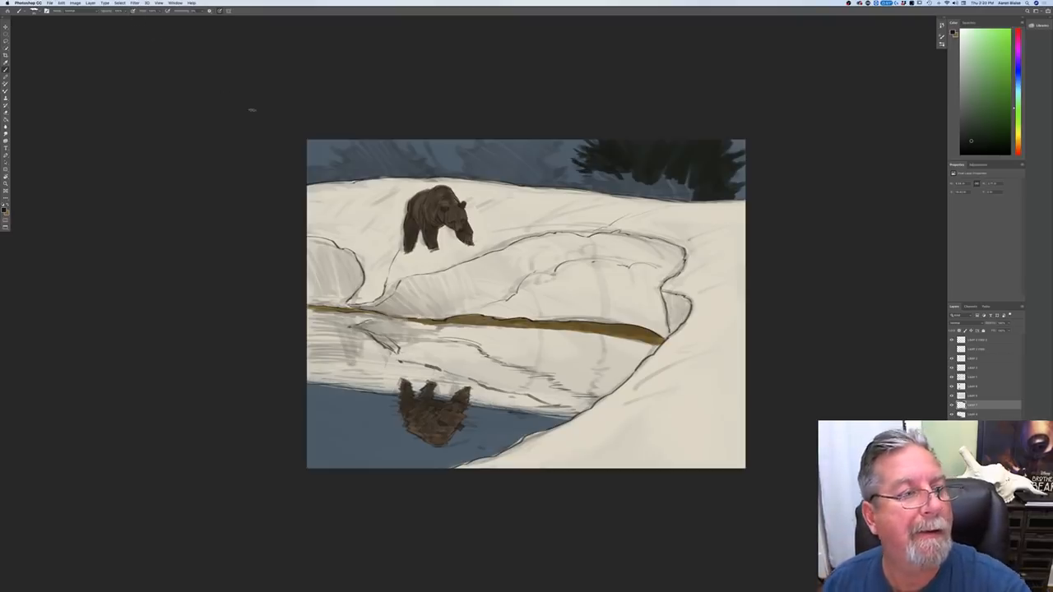
left_click_drag(608, 174, 574, 177)
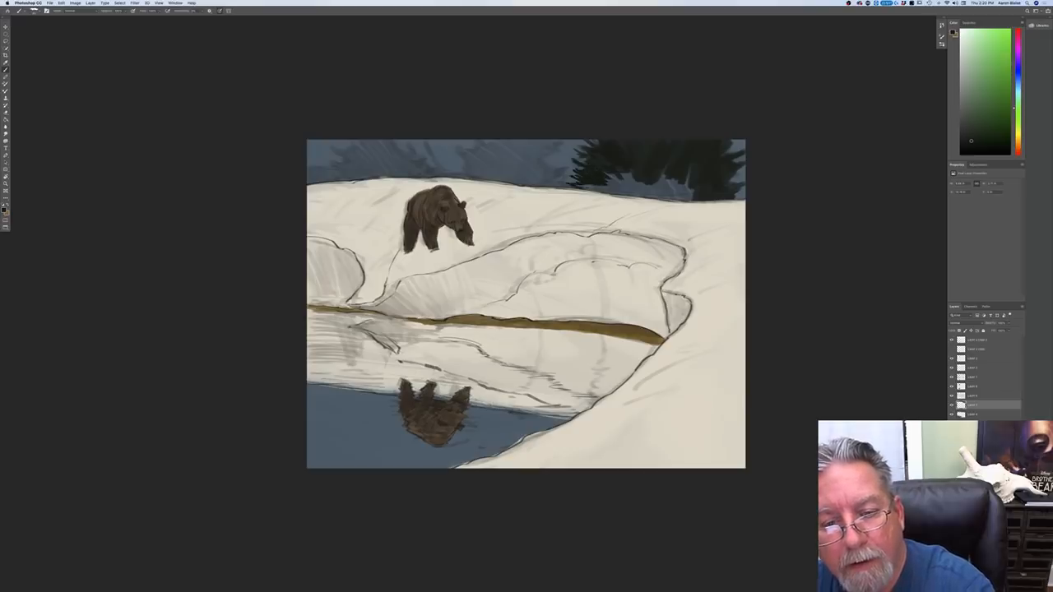
left_click_drag(601, 179, 688, 194)
mouse_move(670, 155)
left_mouse_down()
mouse_move(697, 180)
mouse_move(712, 147)
mouse_move(711, 159)
mouse_move(739, 144)
mouse_move(717, 169)
mouse_move(692, 175)
mouse_move(697, 191)
mouse_move(745, 188)
mouse_move(726, 196)
mouse_move(645, 179)
mouse_move(628, 152)
mouse_move(660, 161)
left_mouse_up()
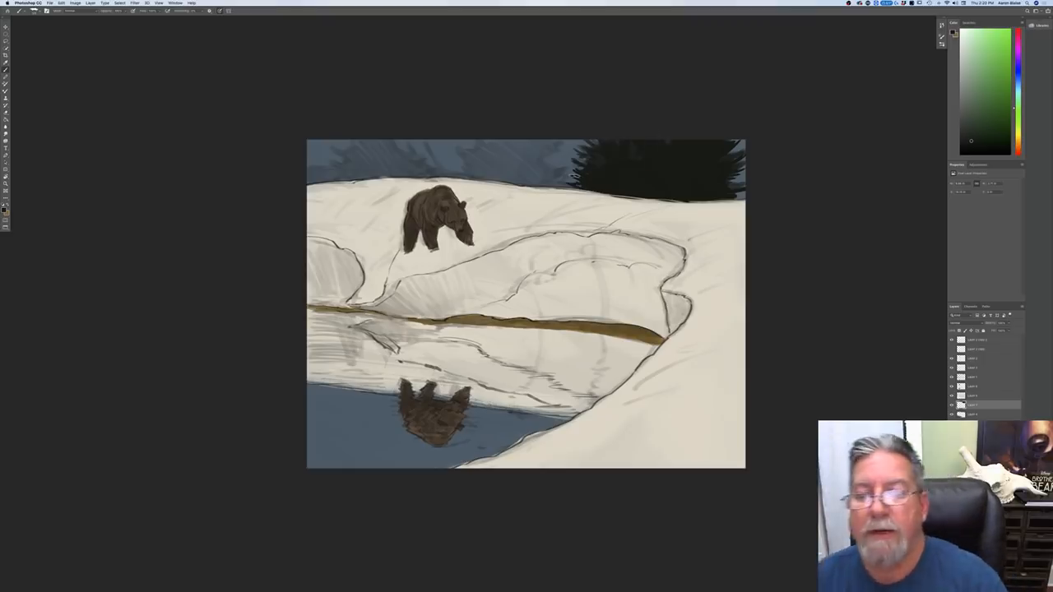
Step: Add upper boughs to the large evergreen and paint a second dark evergreen beside it, reaching toward the bear
left_click_drag(591, 150, 574, 140)
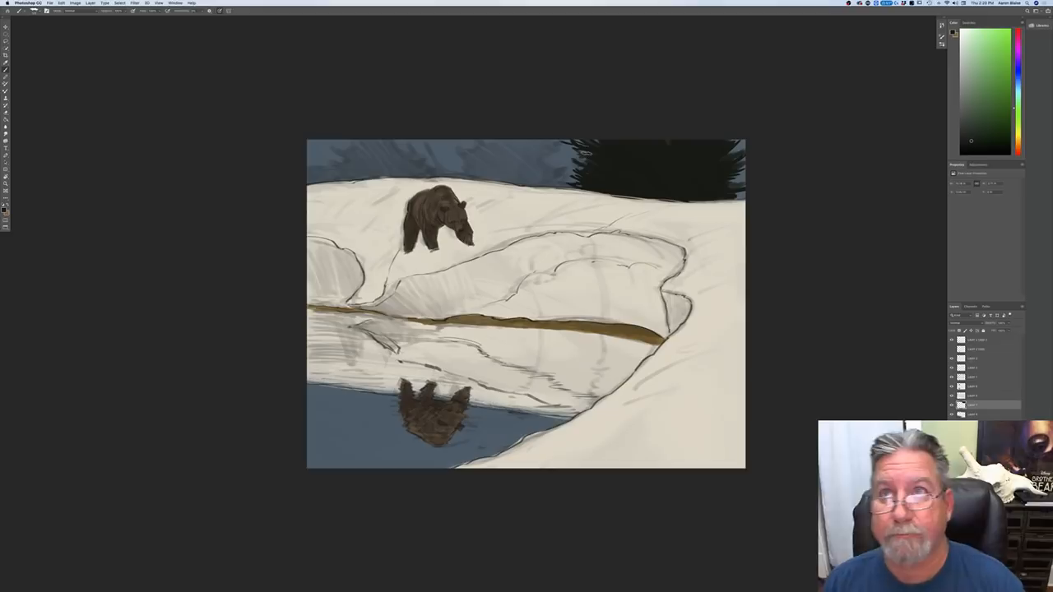
mouse_move(543, 139)
left_mouse_down()
mouse_move(567, 144)
mouse_move(543, 145)
left_mouse_up()
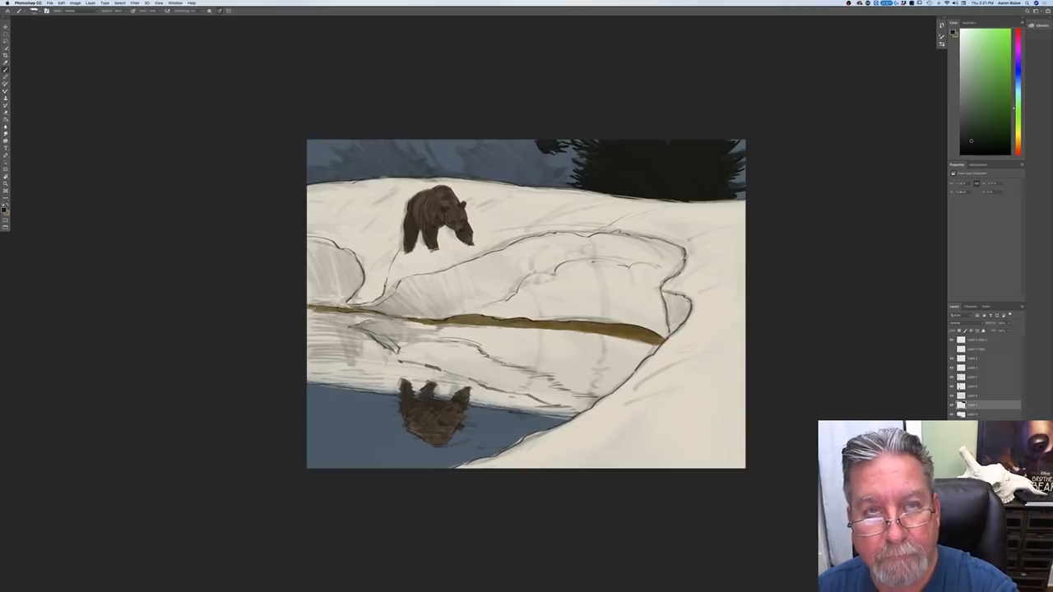
mouse_move(543, 143)
left_mouse_down()
mouse_move(536, 151)
mouse_move(562, 164)
mouse_move(559, 182)
mouse_move(561, 169)
mouse_move(569, 183)
mouse_move(536, 145)
mouse_move(527, 185)
mouse_move(514, 140)
mouse_move(497, 130)
mouse_move(492, 181)
left_mouse_up()
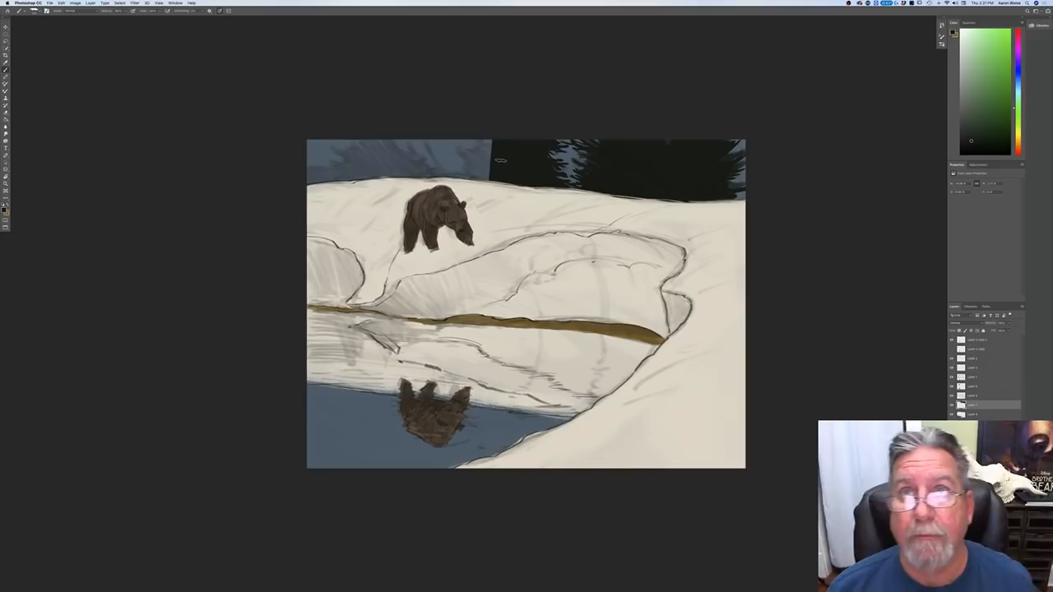
mouse_move(488, 155)
left_mouse_down()
mouse_move(477, 142)
mouse_move(457, 149)
mouse_move(481, 140)
mouse_move(465, 138)
mouse_move(452, 163)
mouse_move(477, 172)
mouse_move(455, 178)
left_mouse_up()
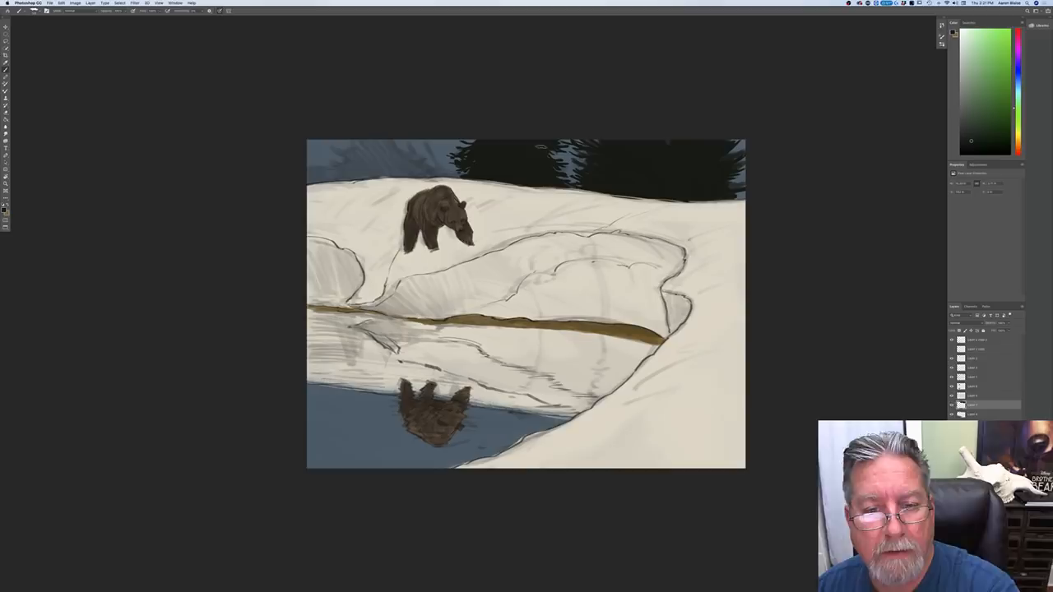
Step: Paint a thin-trunked evergreen with short, irregular branches in the background directly above the bear
left_click_drag(426, 139, 436, 173)
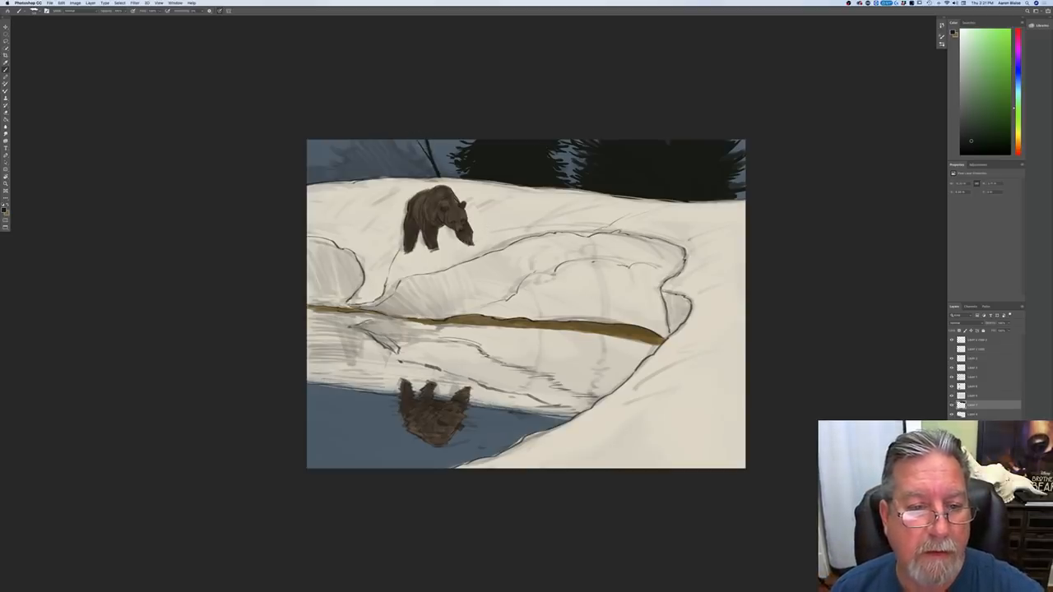
mouse_move(433, 140)
left_mouse_down()
mouse_move(419, 145)
mouse_move(429, 146)
mouse_move(418, 166)
left_mouse_up()
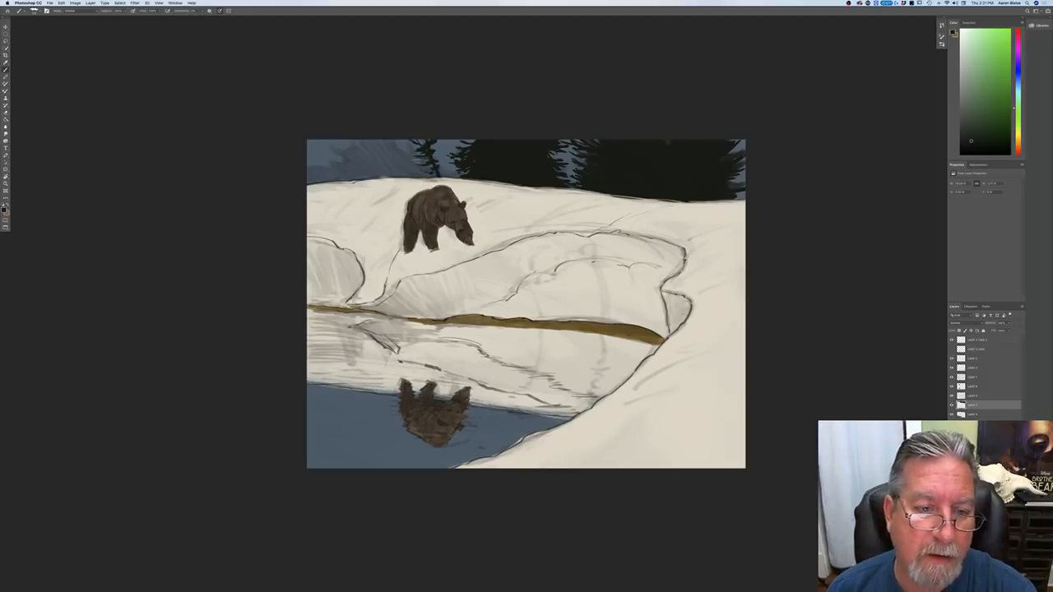
mouse_move(396, 140)
left_mouse_down()
mouse_move(423, 175)
mouse_move(411, 149)
left_mouse_up()
left_click_drag(407, 147, 386, 146)
mouse_move(408, 151)
left_mouse_down()
mouse_move(391, 152)
mouse_move(417, 171)
left_mouse_up()
left_click_drag(432, 169, 413, 177)
mouse_move(413, 160)
left_mouse_down()
mouse_move(404, 169)
mouse_move(389, 148)
left_mouse_up()
left_click_drag(397, 145, 387, 154)
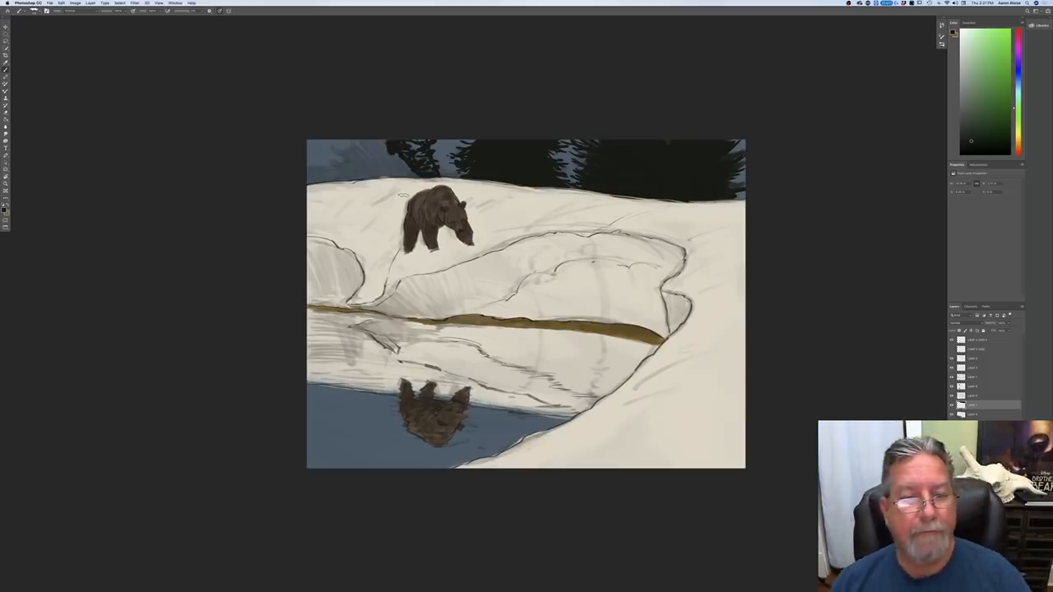
Step: Paint another full dark evergreen left of the one above the bear, filling it down to the snow line
mouse_move(384, 142)
left_mouse_down()
mouse_move(416, 177)
mouse_move(406, 176)
left_mouse_up()
mouse_move(376, 140)
left_mouse_down()
mouse_move(396, 176)
mouse_move(376, 176)
left_mouse_up()
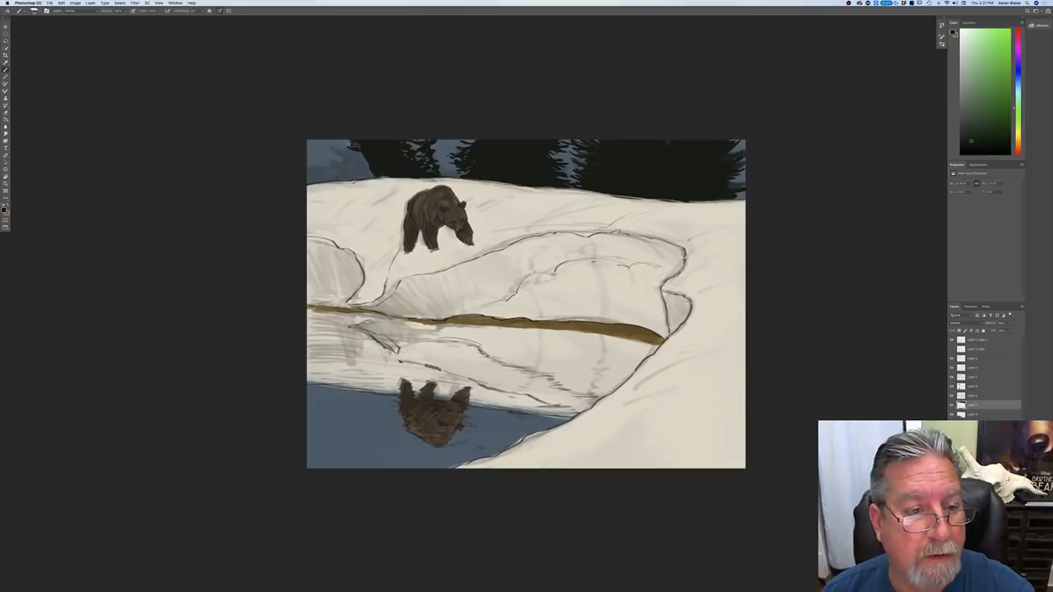
left_click_drag(340, 139, 349, 148)
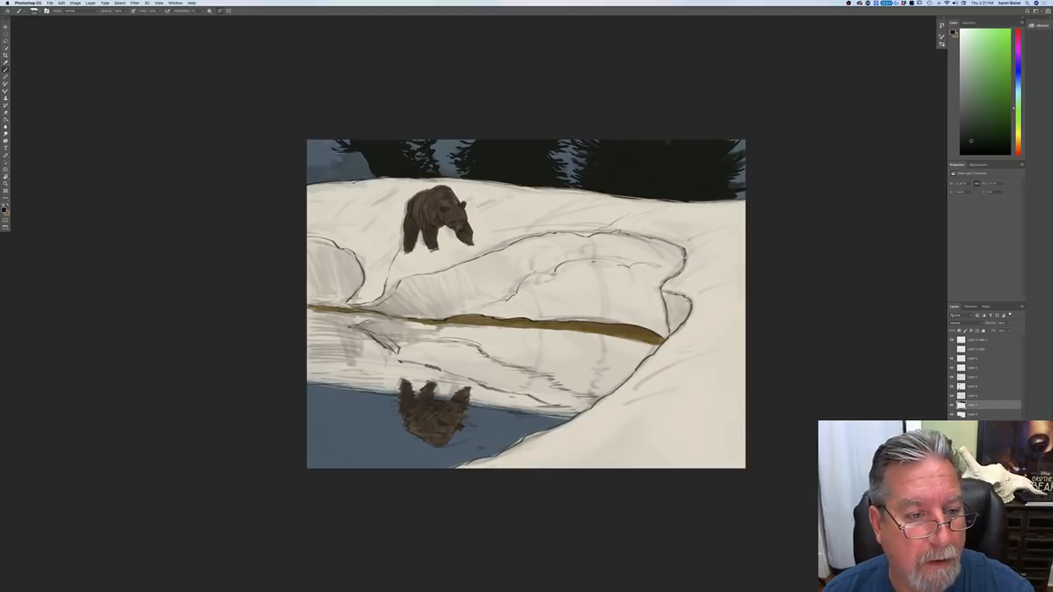
mouse_move(350, 154)
left_mouse_down()
mouse_move(327, 149)
mouse_move(360, 178)
left_mouse_up()
mouse_move(363, 160)
left_mouse_down()
mouse_move(354, 177)
mouse_move(338, 162)
left_mouse_up()
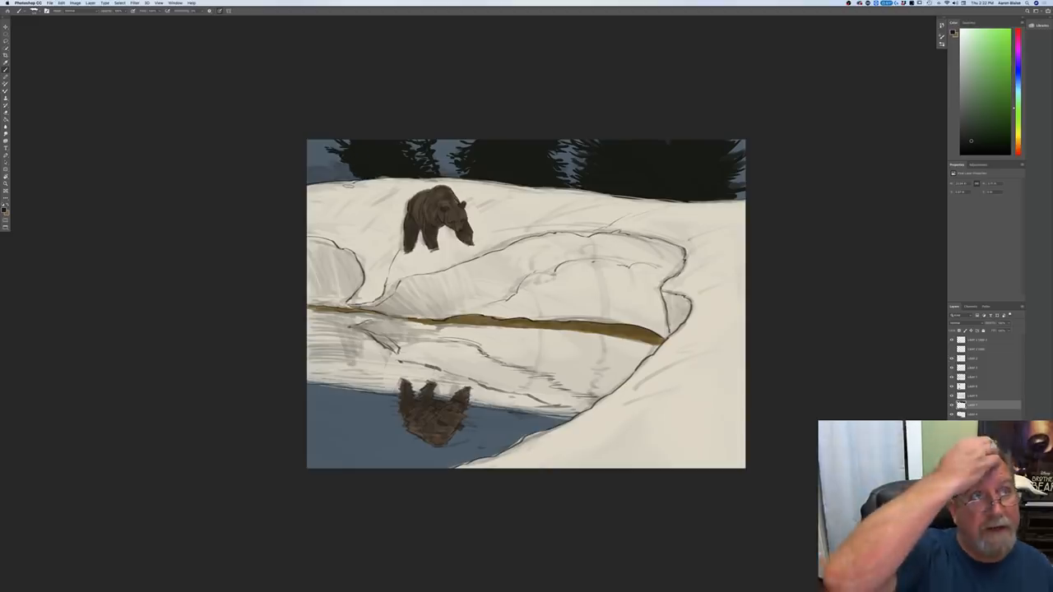
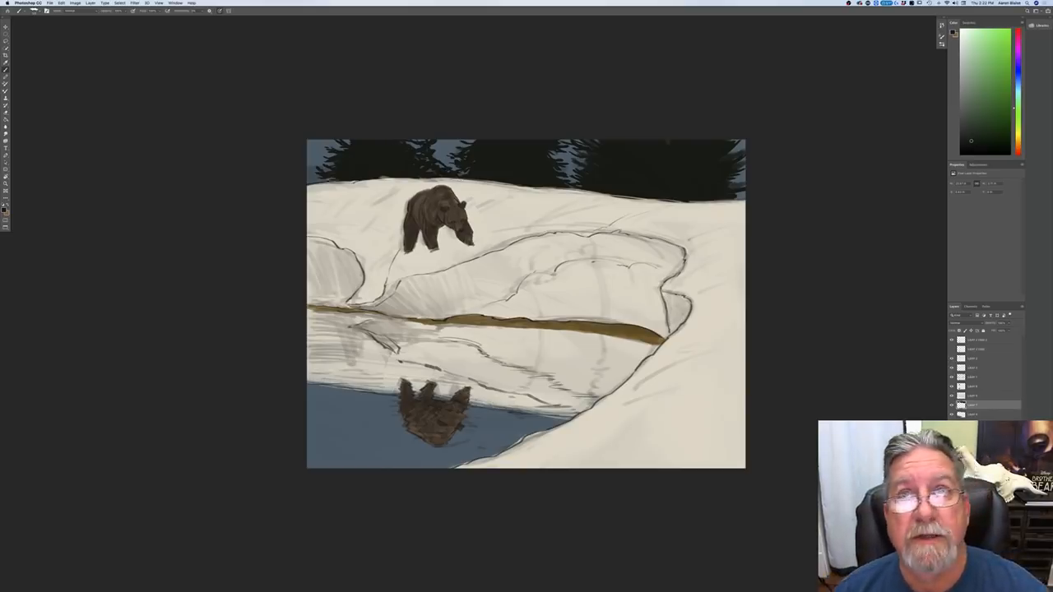
Step: On a new layer beneath the dark evergreens, paint a lighter, muted blue-green distant tree behind them at the canvas's left edge
left_click(964, 414)
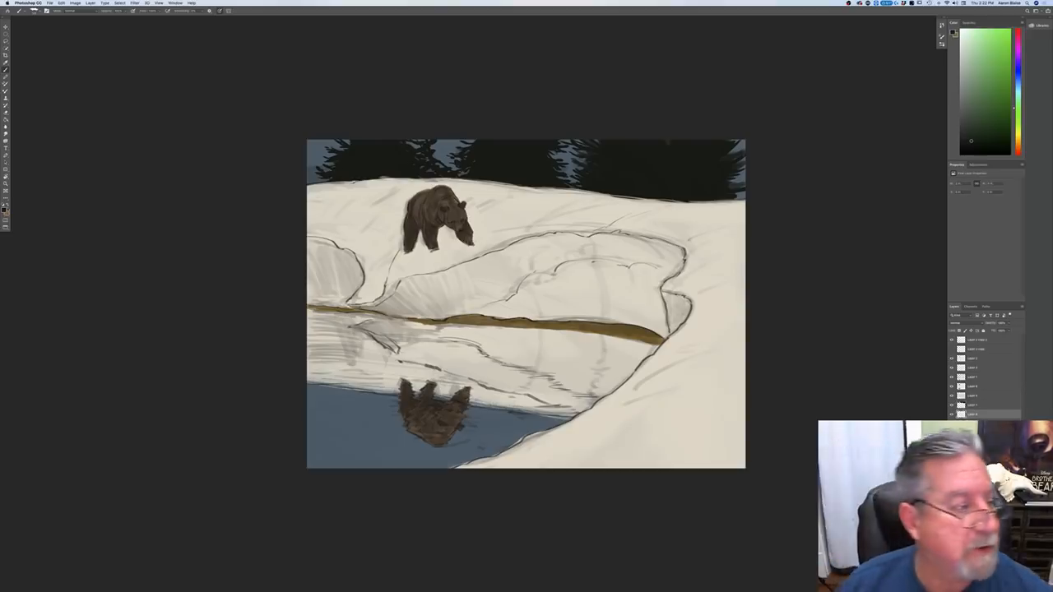
left_click(4, 210)
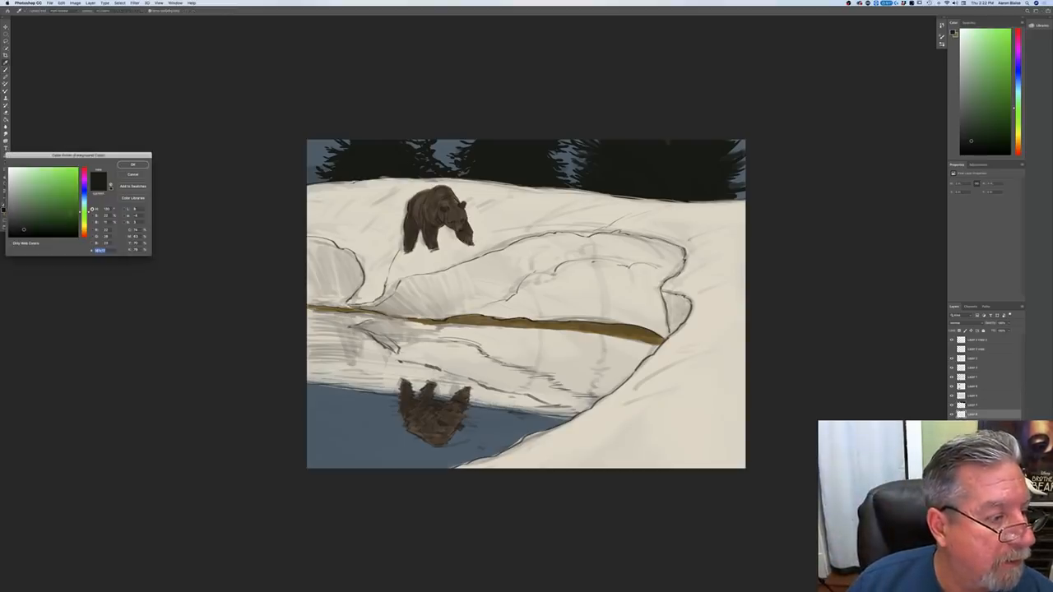
left_click(84, 203)
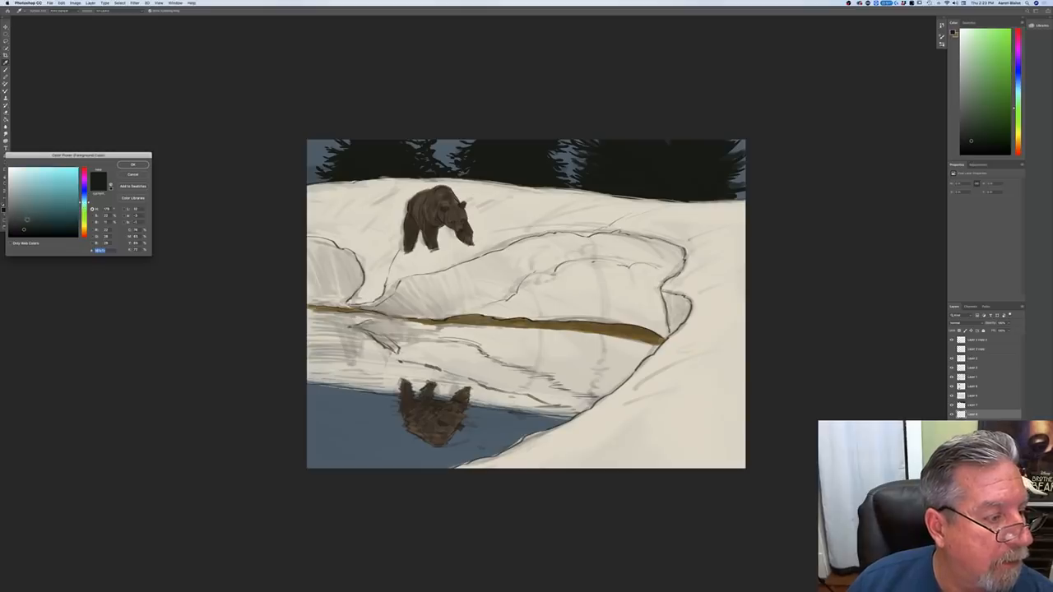
left_click(133, 164)
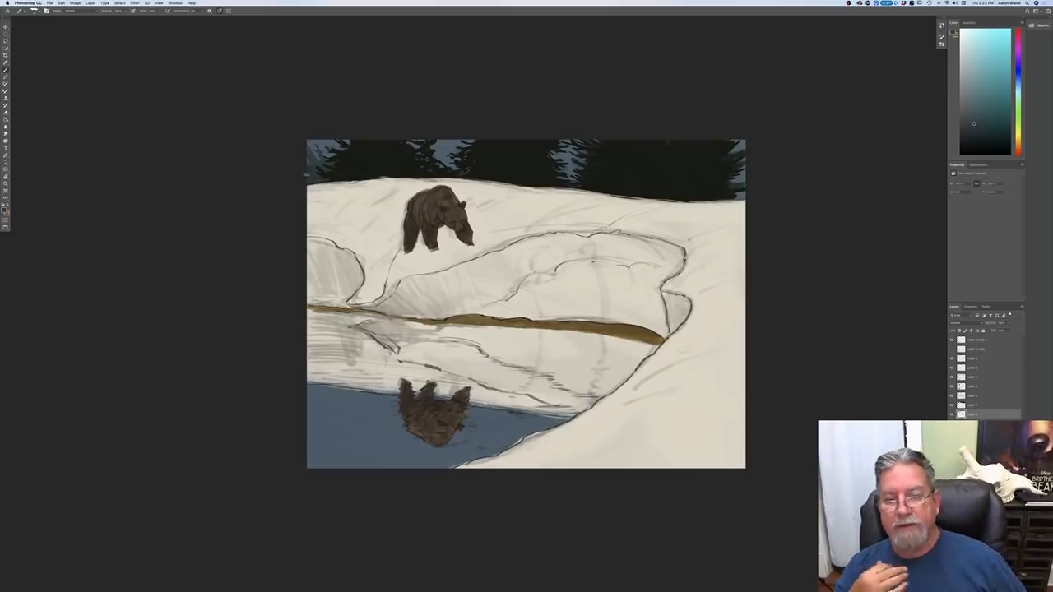
Step: Duplicate the dark evergreen layer, flip the copy vertically and move it down over the water as the trees' reflection
left_click(972, 406)
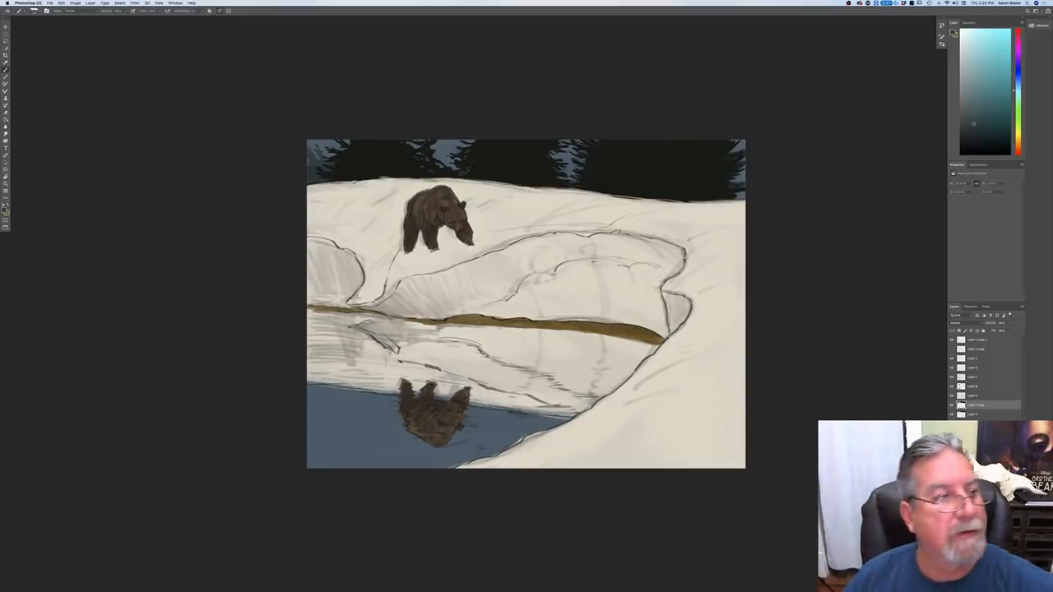
left_click(61, 3)
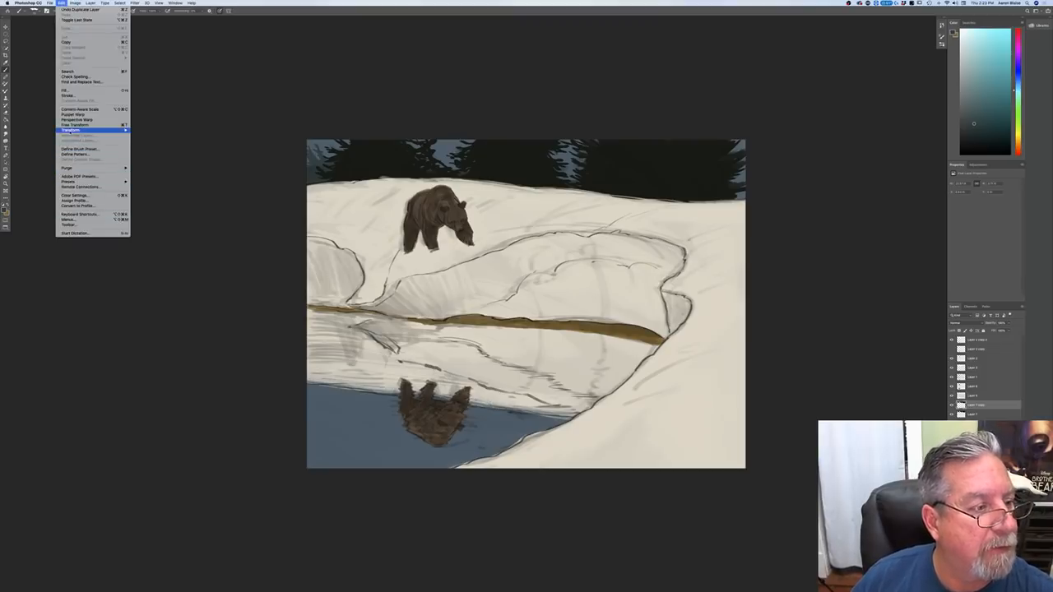
mouse_move(70, 130)
left_click(146, 196)
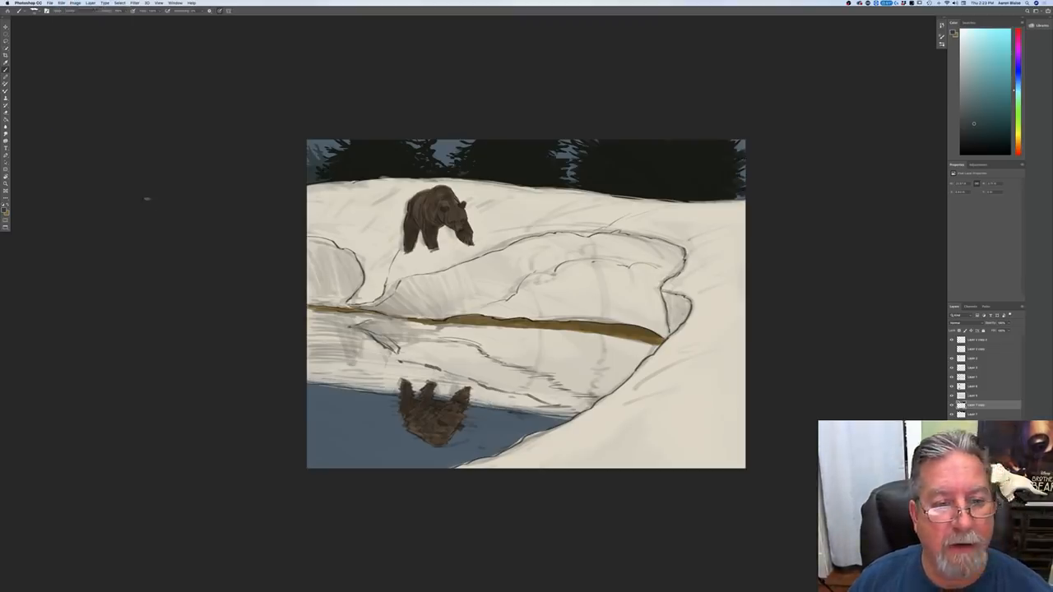
key("v")
left_click_drag(361, 243, 356, 455)
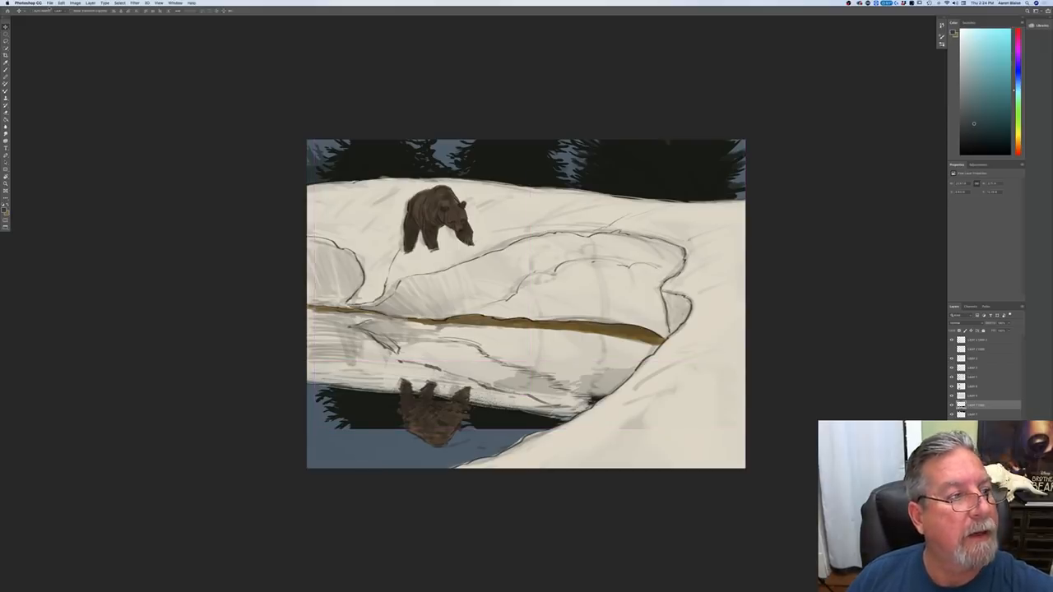
Step: Stretch the reflected evergreens vertically to fill the water, align them with the snow reflection and erase their spill over the snow
left_click(61, 4)
left_click(82, 122)
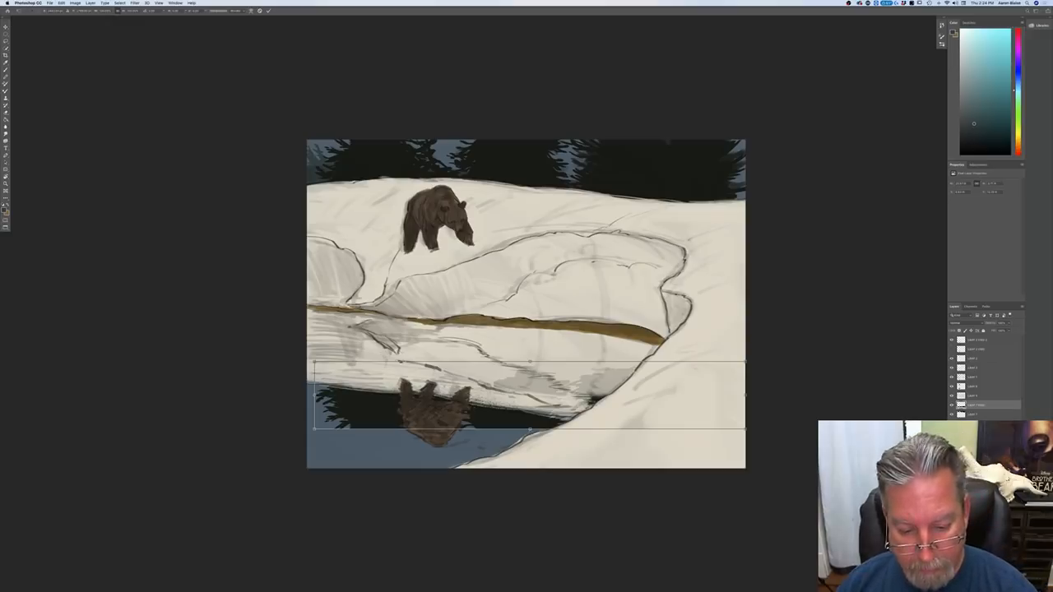
left_click_drag(528, 429, 528, 489)
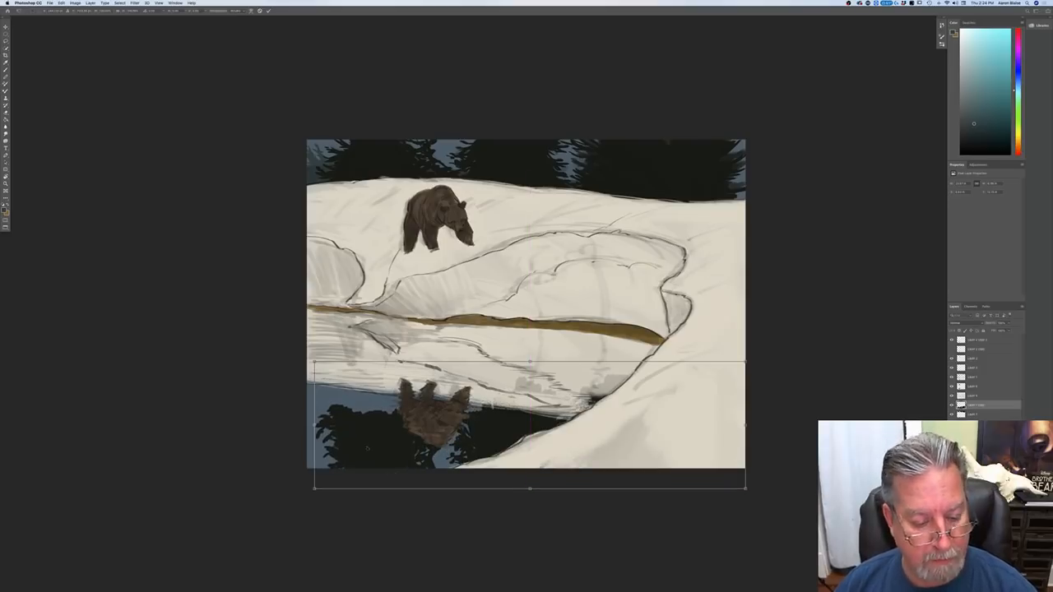
left_click_drag(349, 423, 348, 393)
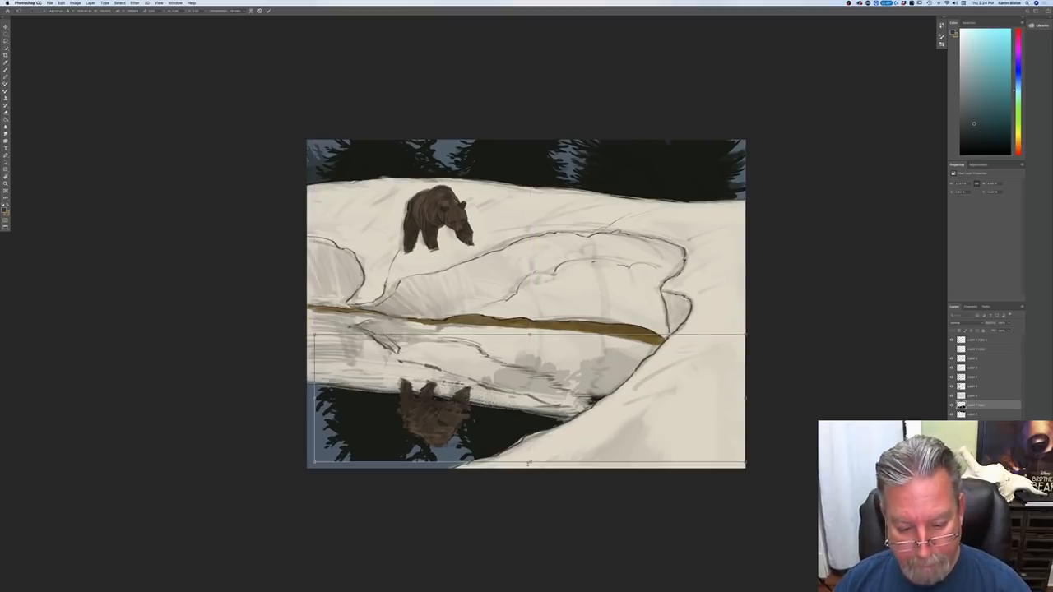
left_click_drag(529, 463, 528, 475)
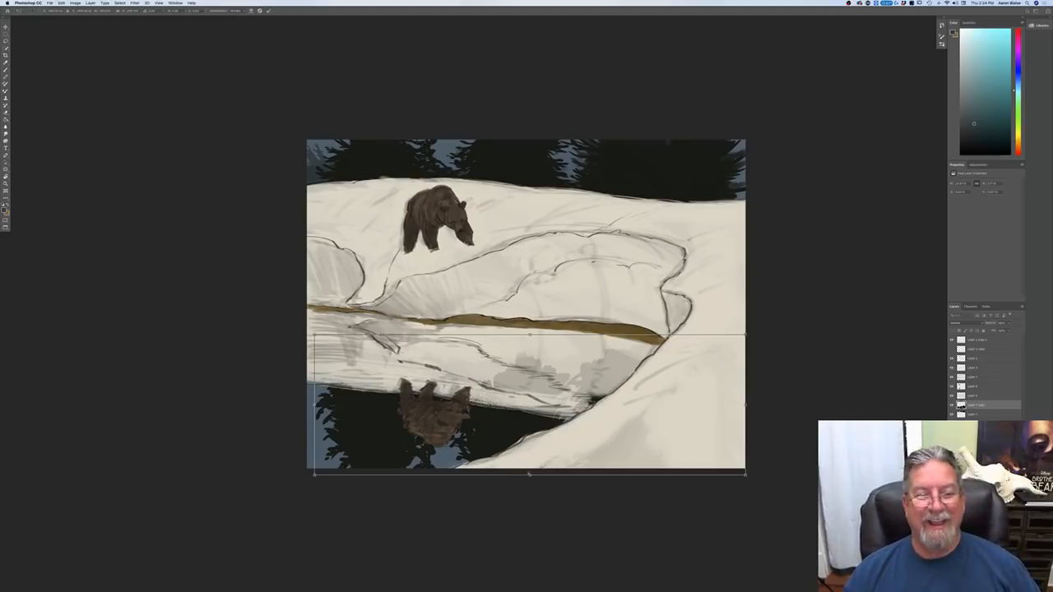
key("Return")
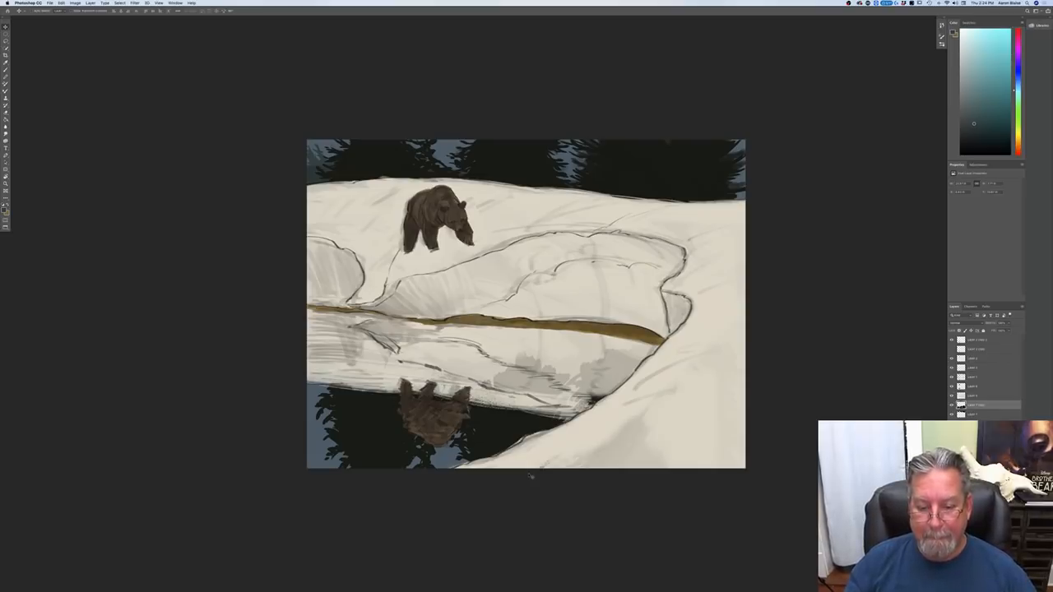
key("b")
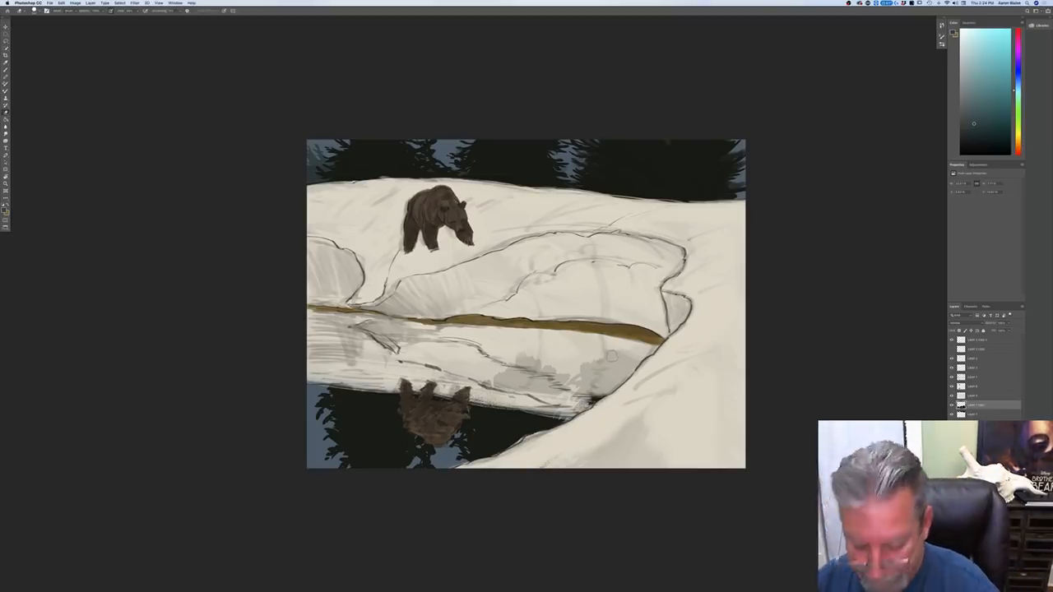
mouse_move(607, 361)
left_mouse_down()
mouse_move(604, 375)
mouse_move(579, 382)
mouse_move(465, 377)
mouse_move(533, 362)
mouse_move(549, 373)
mouse_move(537, 387)
mouse_move(552, 414)
mouse_move(515, 405)
left_mouse_up()
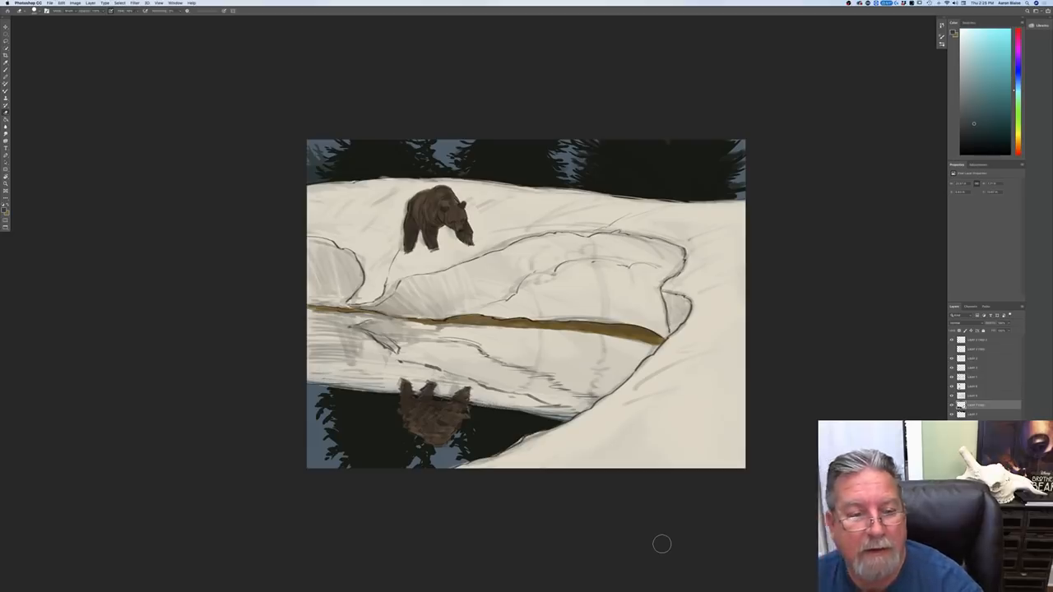
Step: Flip the canvas horizontally to check the composition, and restore its original orientation
left_click(74, 2)
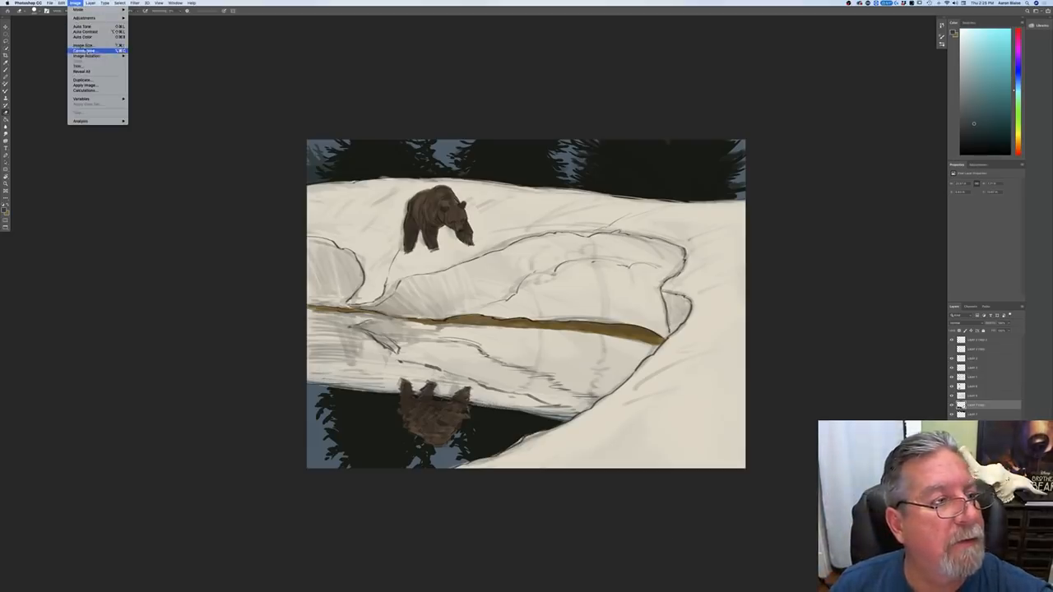
mouse_move(91, 55)
left_click(149, 80)
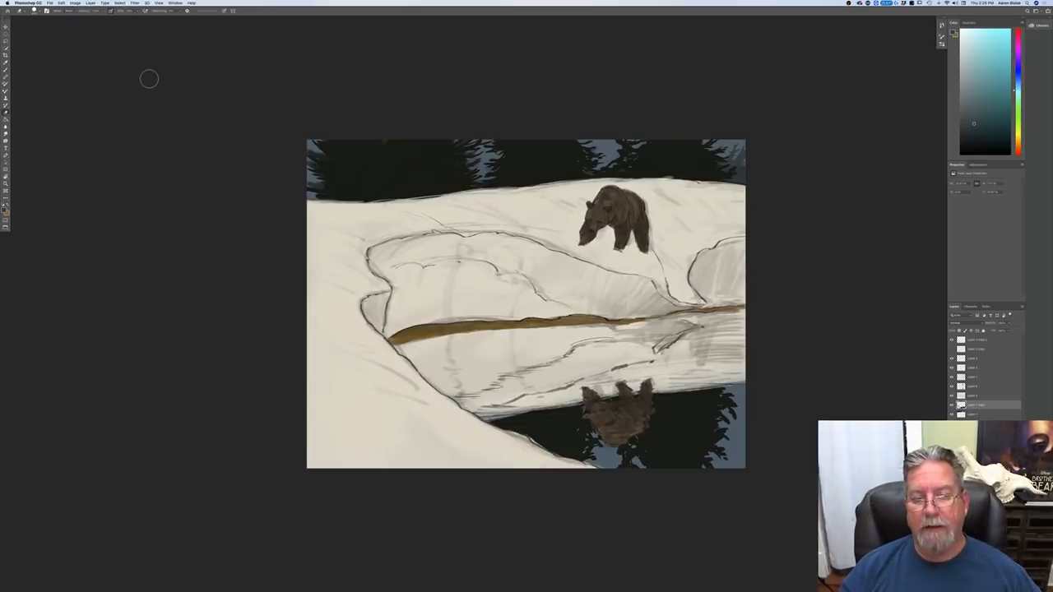
key("super+z")
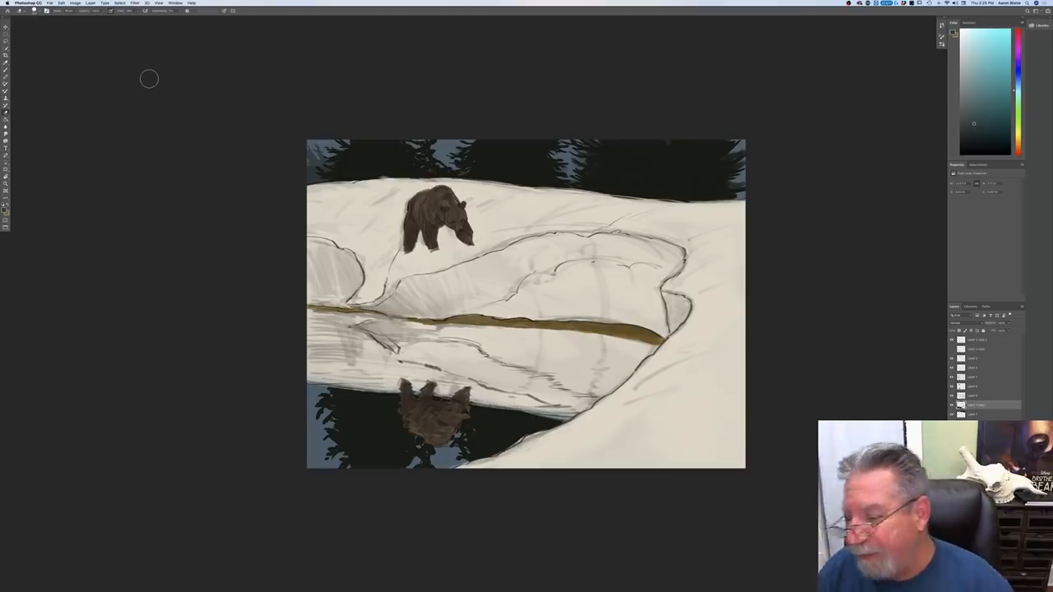
Step: Add a new layer at the top of the layer stack and set its blend mode to Multiply
left_click(969, 341)
key("alt+shift+super+n")
left_click(956, 323)
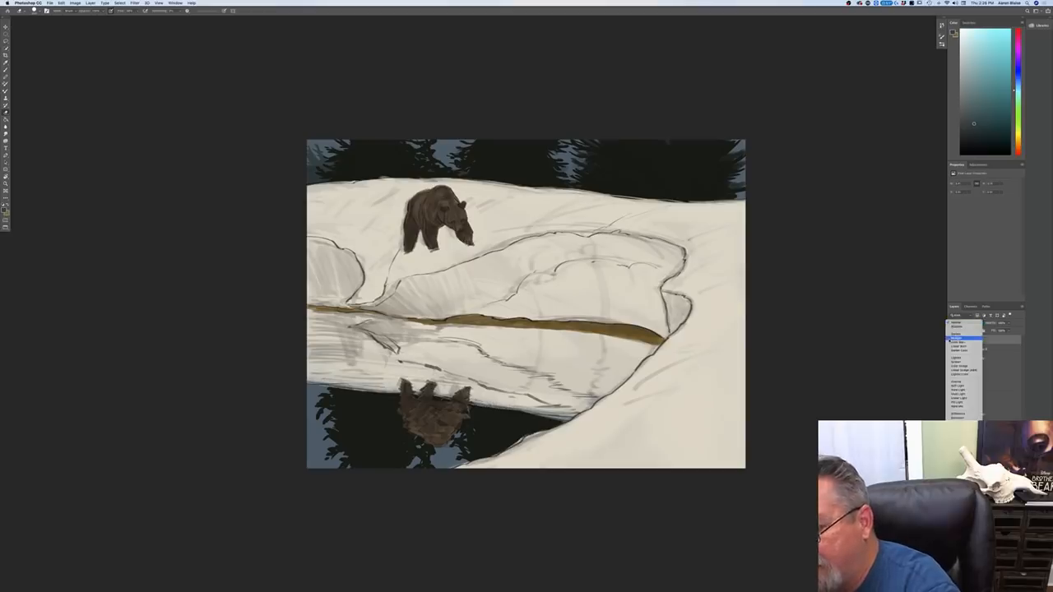
left_click(956, 338)
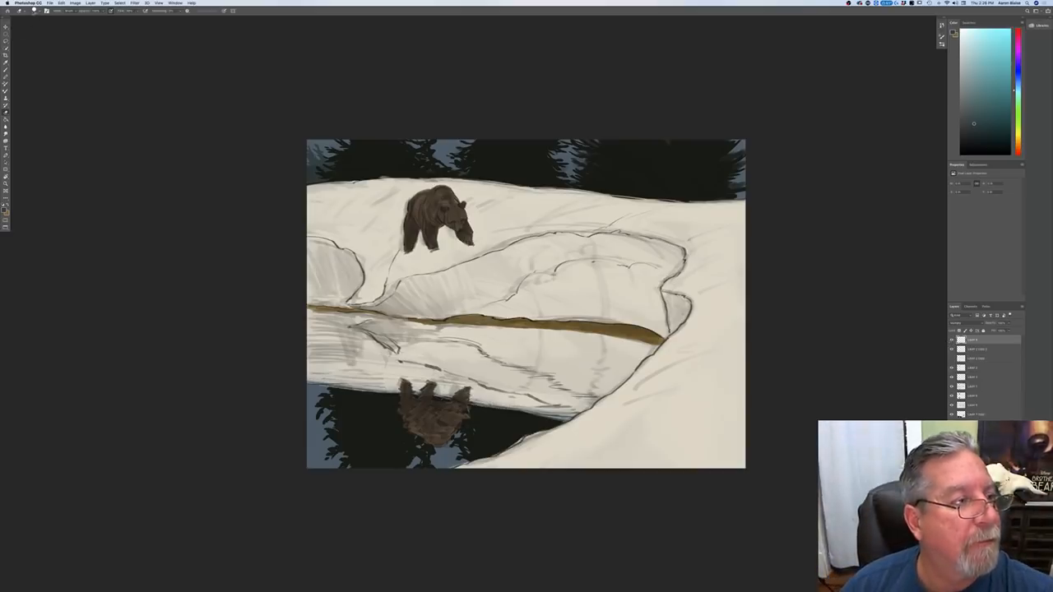
Step: Choose the Hard Round Pressure Opacity brush and a light grayish blue for painting shadows
left_click(33, 10)
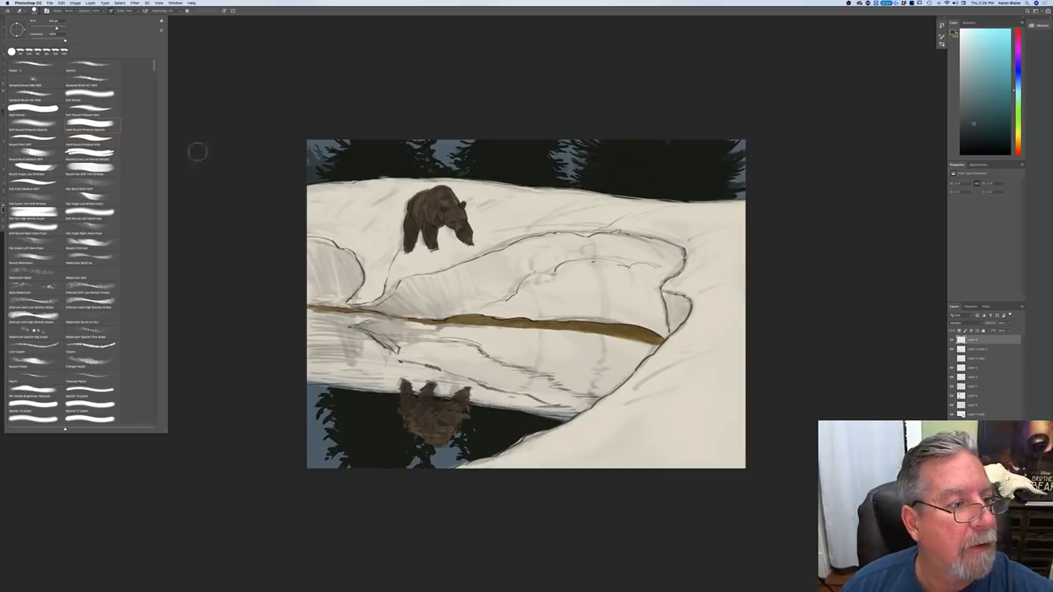
left_click(169, 142)
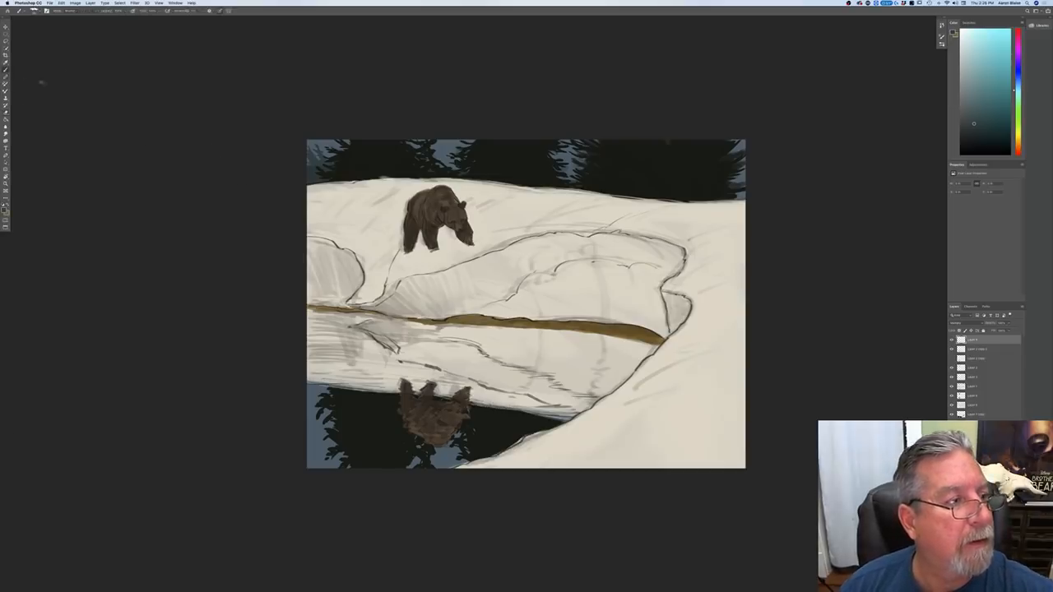
left_click(34, 11)
left_click(88, 122)
left_click(275, 295)
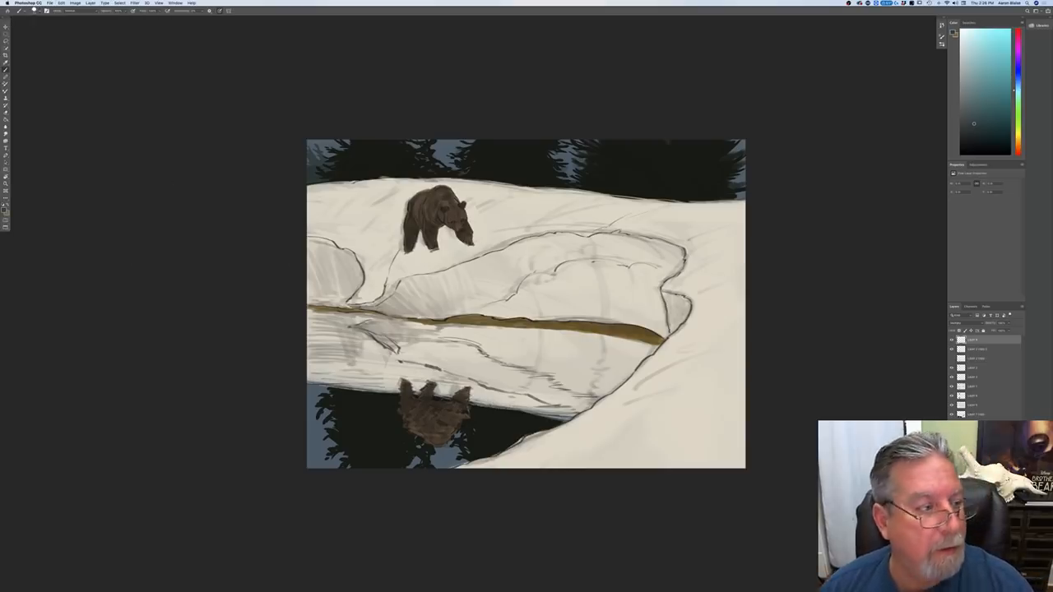
left_click(4, 209)
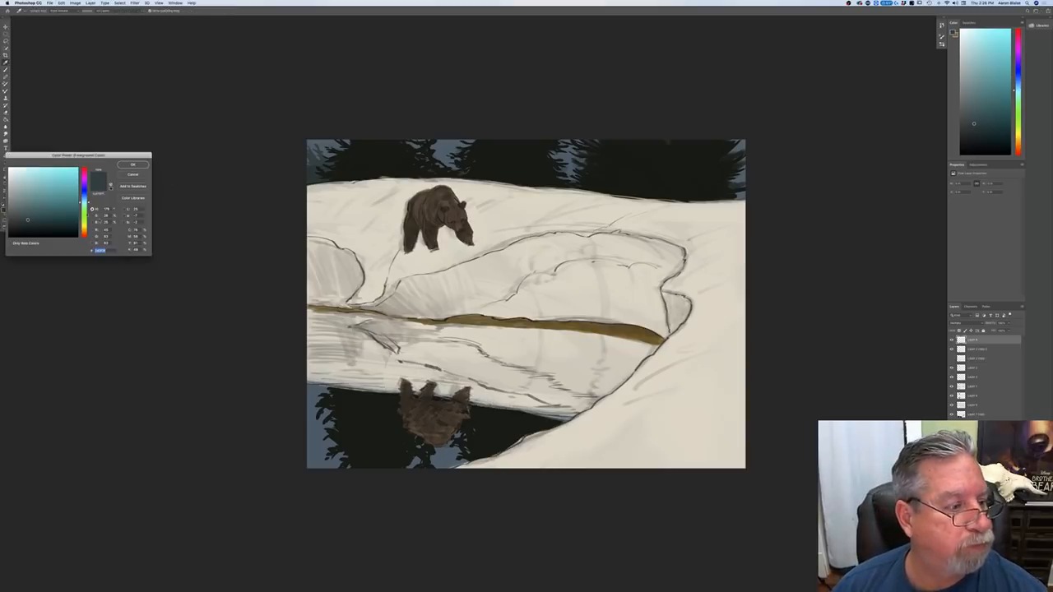
left_click_drag(86, 201, 85, 197)
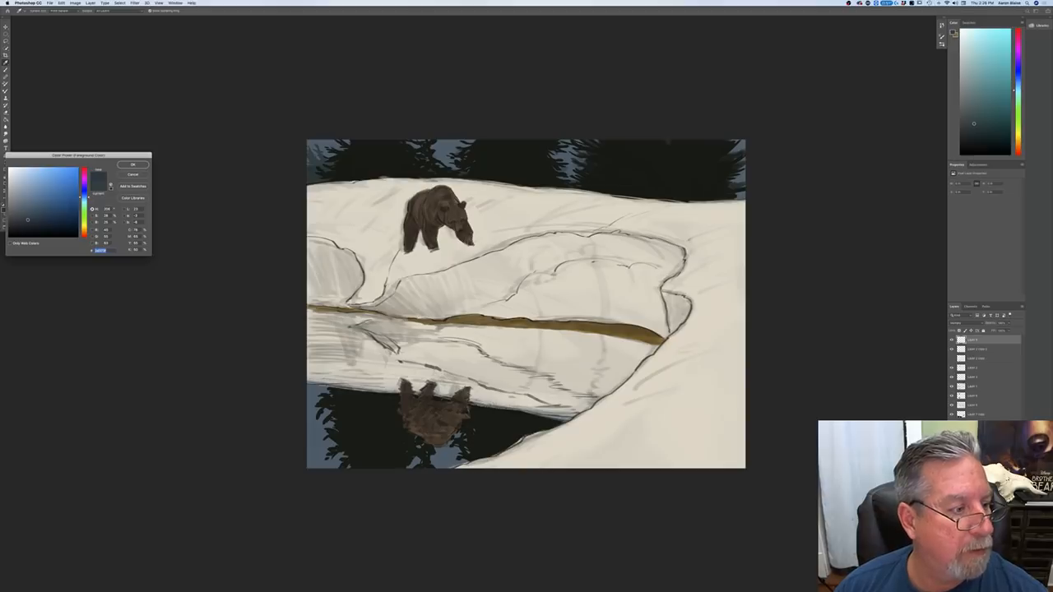
key("Return")
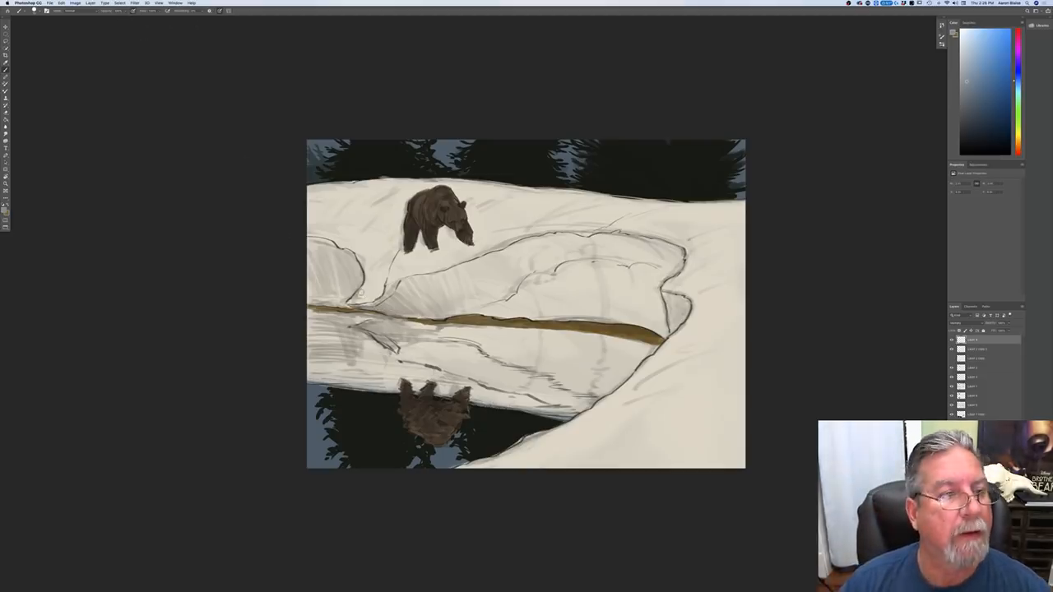
Step: Shade the hollow of the snow bank below the bear and its reflection in the water with soft blue-gray strokes
left_click_drag(348, 306, 393, 316)
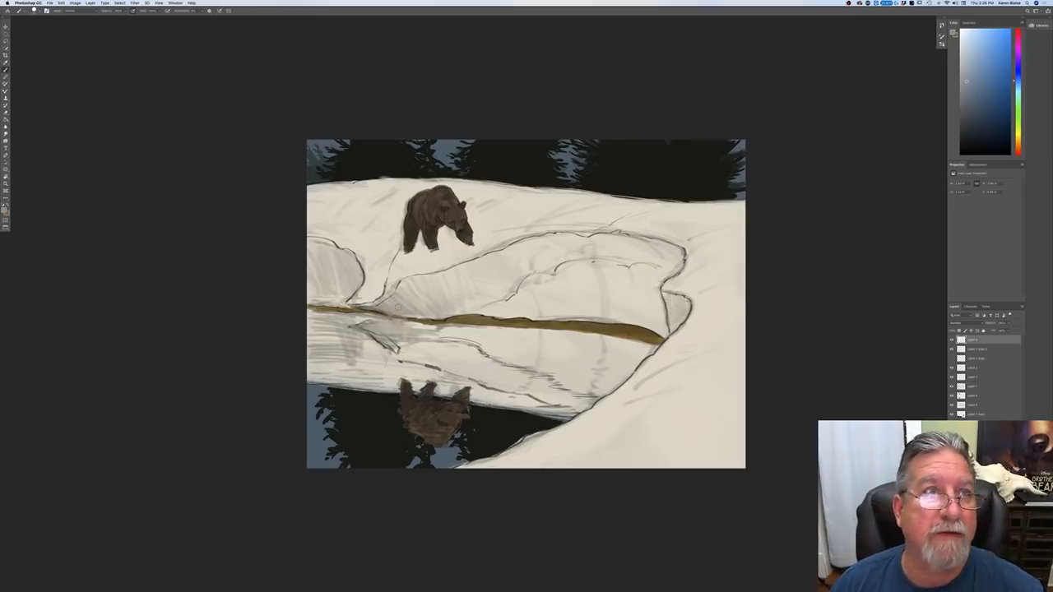
mouse_move(376, 309)
left_mouse_down()
mouse_move(399, 290)
mouse_move(381, 311)
mouse_move(400, 312)
mouse_move(398, 300)
mouse_move(419, 319)
left_mouse_up()
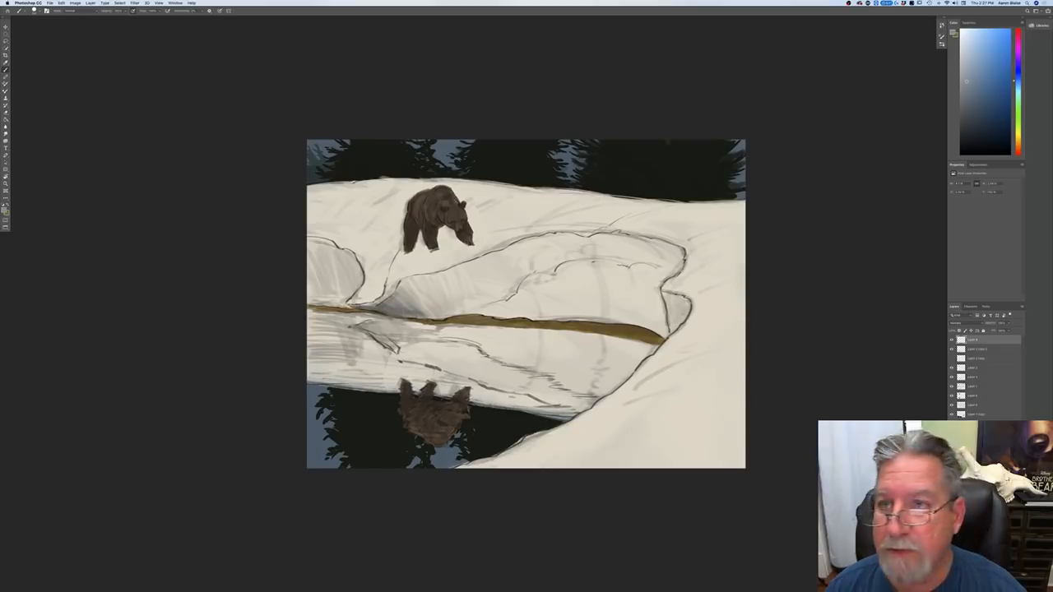
mouse_move(368, 326)
left_mouse_down()
mouse_move(390, 317)
mouse_move(356, 327)
mouse_move(399, 342)
mouse_move(442, 329)
mouse_move(408, 337)
mouse_move(424, 317)
mouse_move(420, 291)
mouse_move(439, 283)
mouse_move(434, 303)
left_mouse_up()
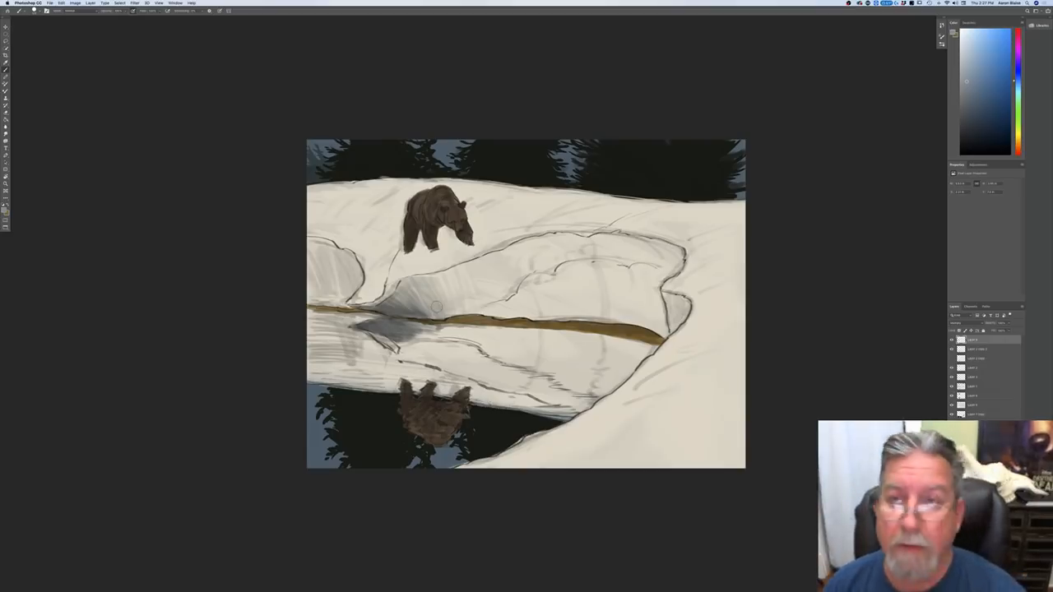
mouse_move(449, 315)
left_mouse_down()
mouse_move(452, 286)
mouse_move(478, 284)
mouse_move(494, 299)
left_mouse_up()
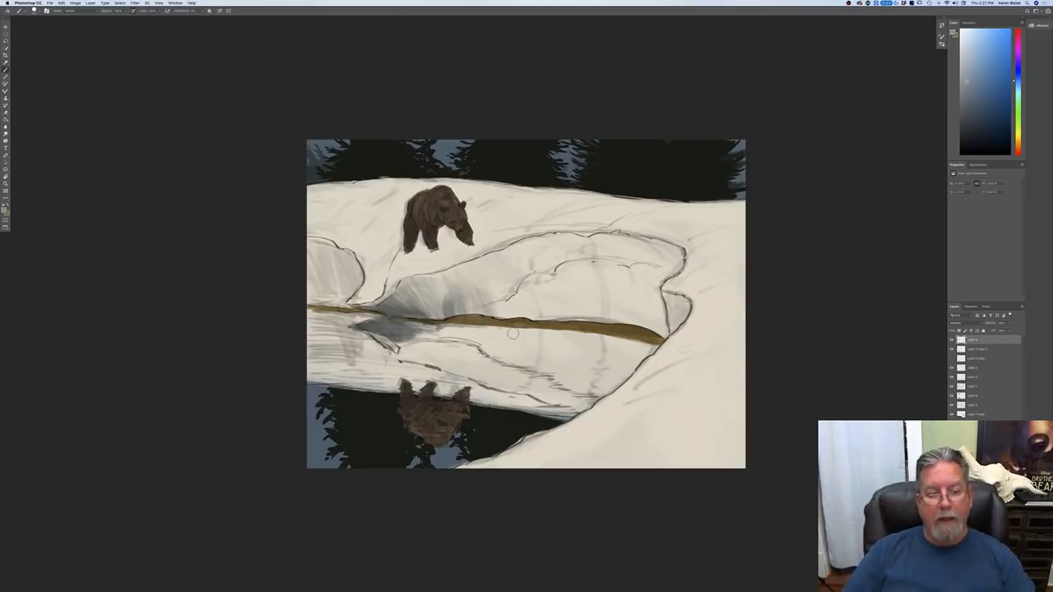
Step: Shade the rounded snow hollow at the canvas's left edge down to the bank, and touch up the shadow in the water below
mouse_move(352, 267)
left_mouse_down()
mouse_move(355, 286)
mouse_move(344, 257)
left_mouse_up()
left_click_drag(340, 299, 329, 258)
left_click_drag(368, 291, 361, 299)
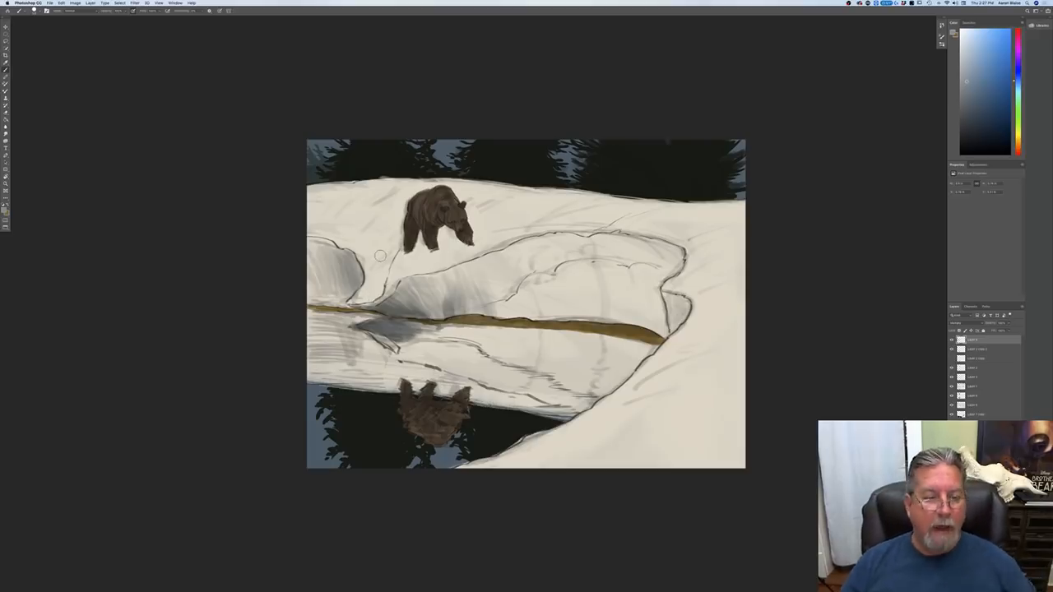
left_click_drag(336, 280, 328, 243)
left_click_drag(316, 281, 313, 242)
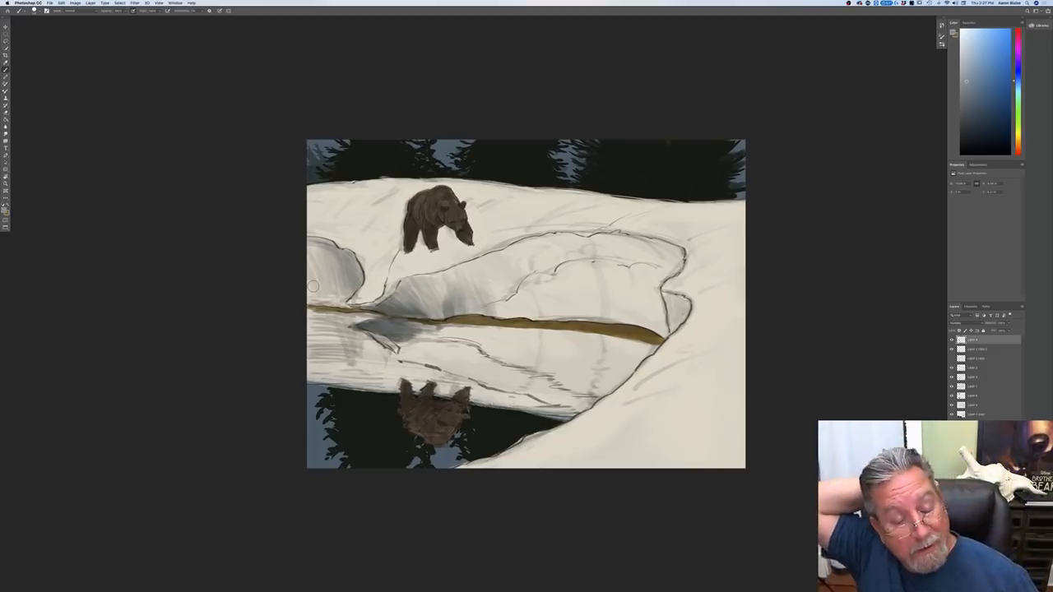
mouse_move(350, 305)
left_mouse_down()
mouse_move(339, 295)
mouse_move(341, 257)
mouse_move(324, 255)
left_mouse_up()
mouse_move(349, 305)
left_mouse_down()
mouse_move(327, 296)
mouse_move(318, 268)
mouse_move(312, 283)
left_mouse_up()
left_click_drag(317, 303, 311, 291)
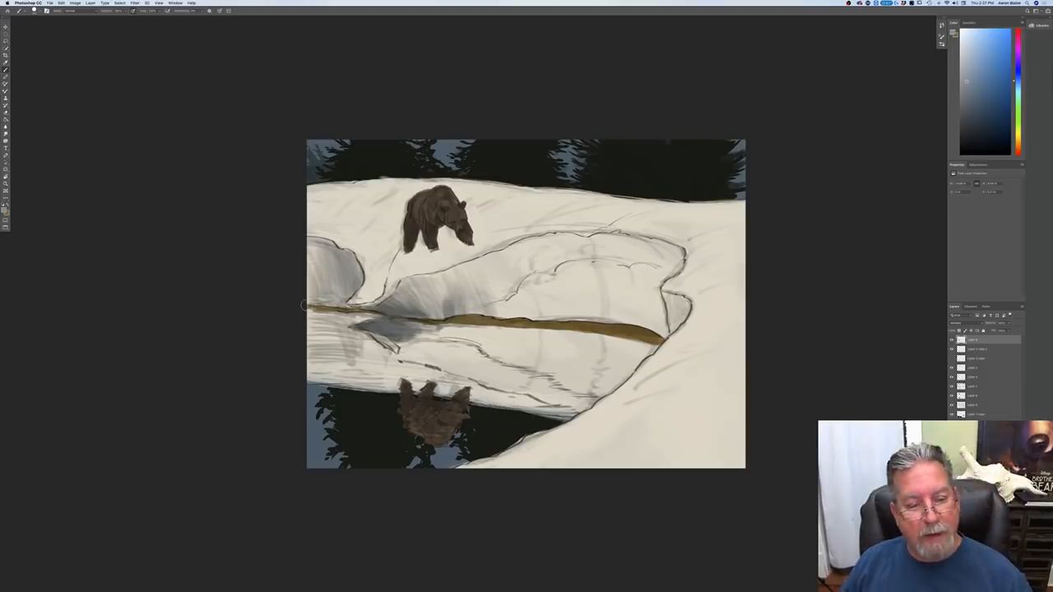
mouse_move(358, 317)
left_mouse_down()
mouse_move(311, 315)
mouse_move(370, 347)
left_mouse_up()
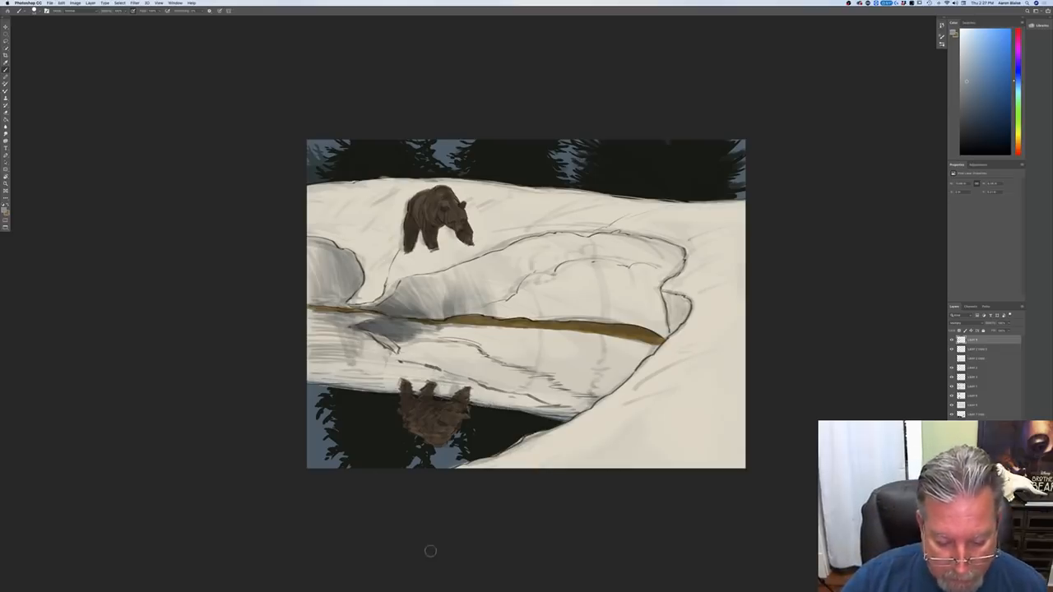
mouse_move(467, 586)
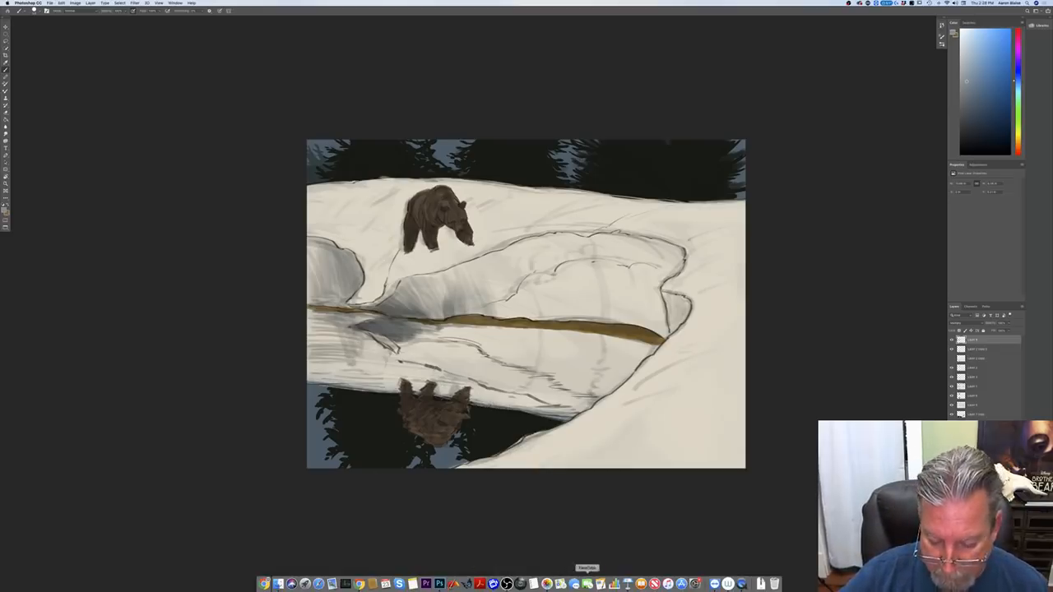
Step: Switch to Keynote, open the recent Animal Drawing Lecture presentation, and bring its window into view at a larger size
left_click(627, 583)
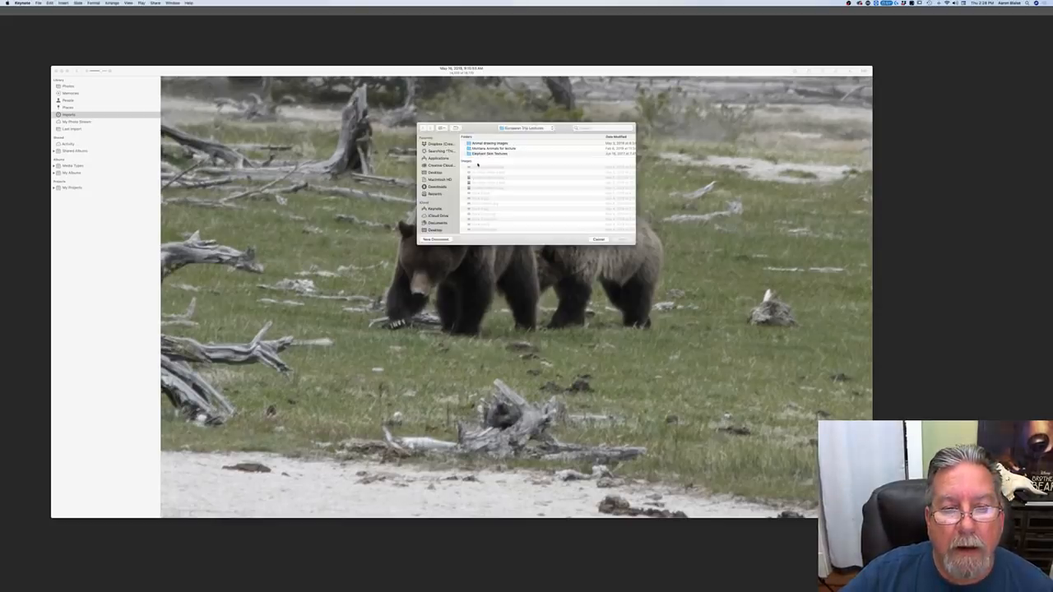
left_click(39, 4)
mouse_move(54, 20)
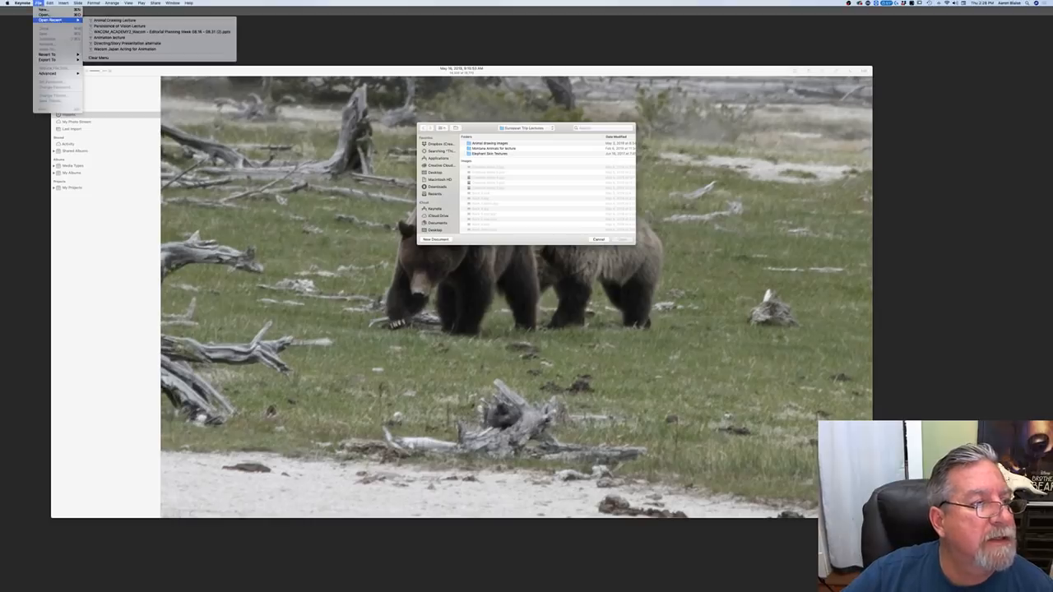
left_click(106, 19)
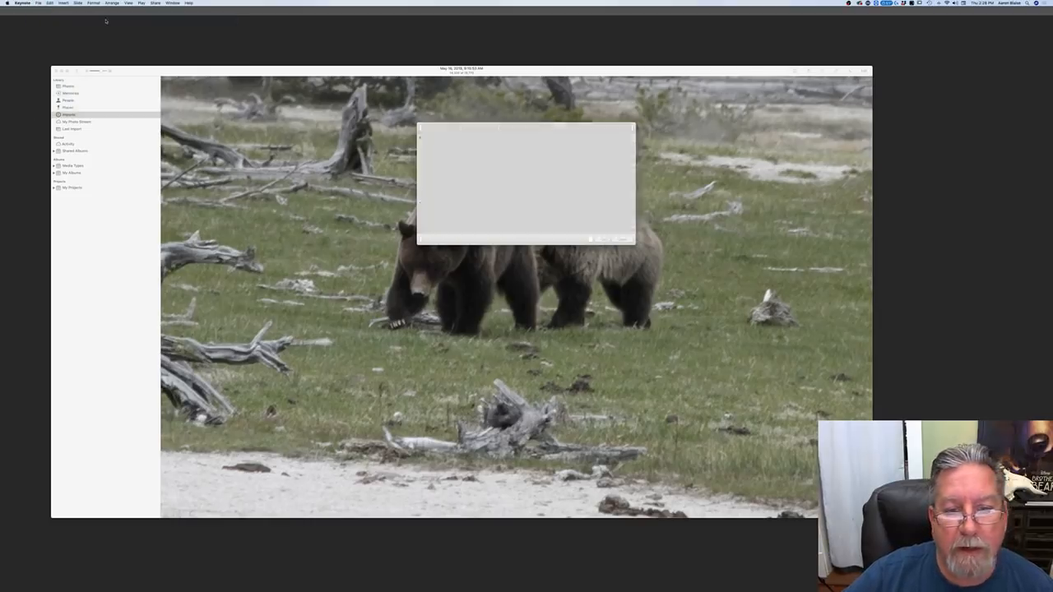
left_click(172, 140)
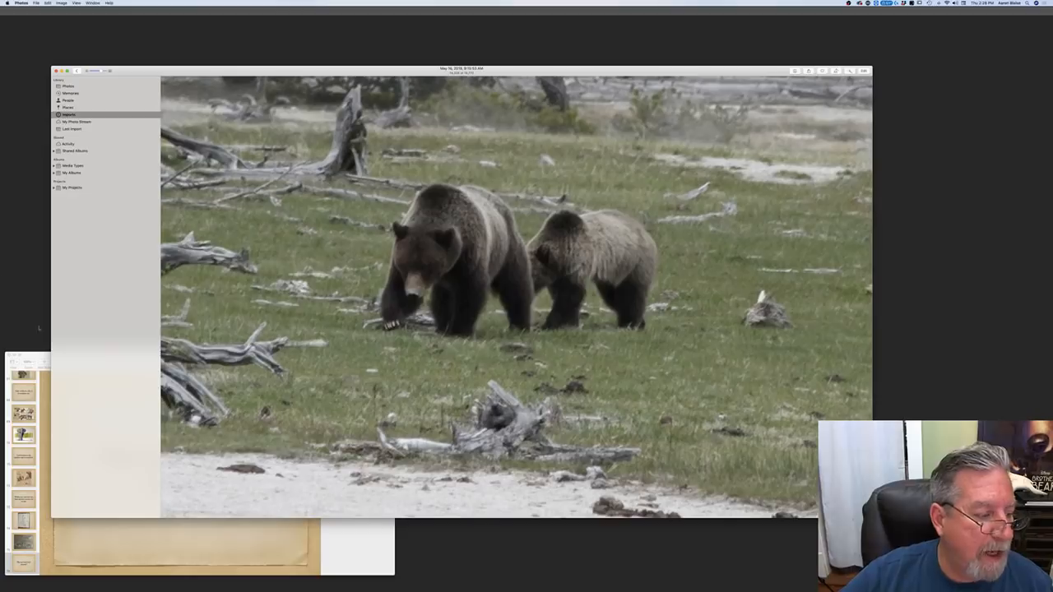
left_click_drag(36, 353, 303, 108)
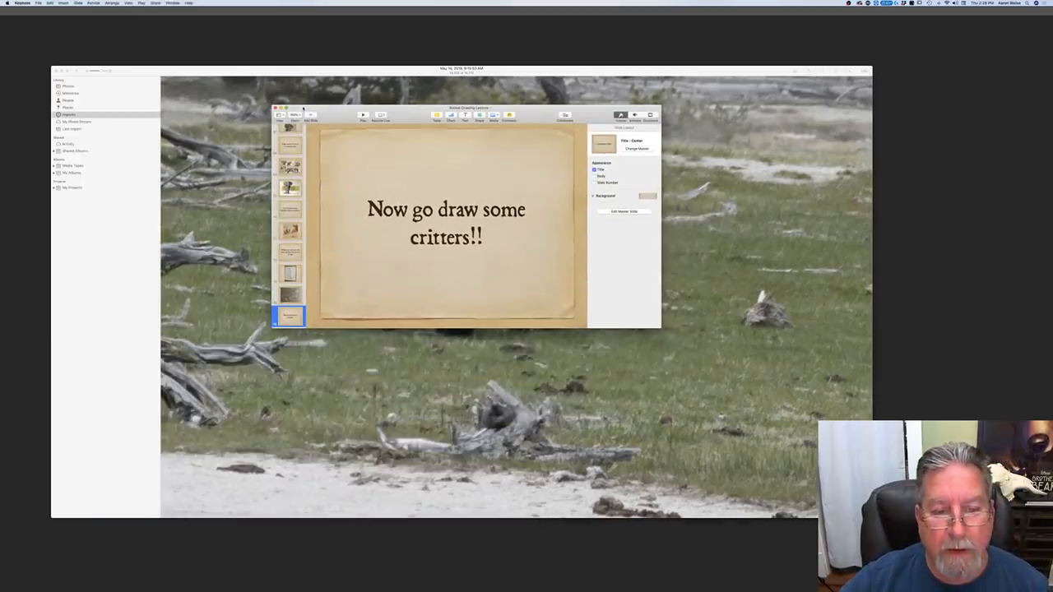
left_click_drag(657, 326, 838, 457)
Step: Find the slide dividing the big cat's and deer's bodies into colored sections, present it full screen, and leave the slideshow
scroll(287, 288, "up", 10)
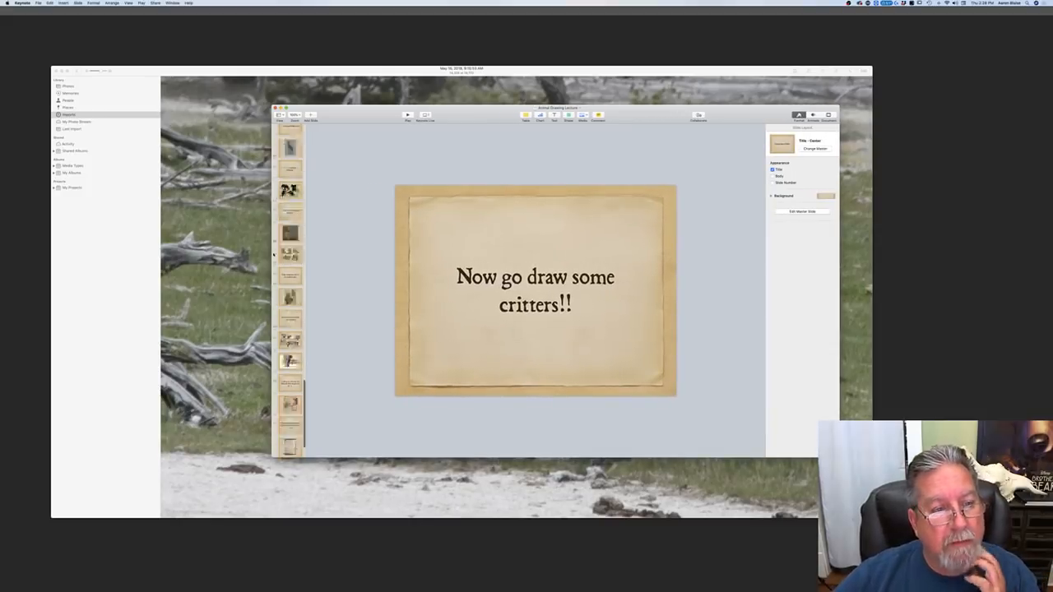
scroll(288, 256, "down", 3)
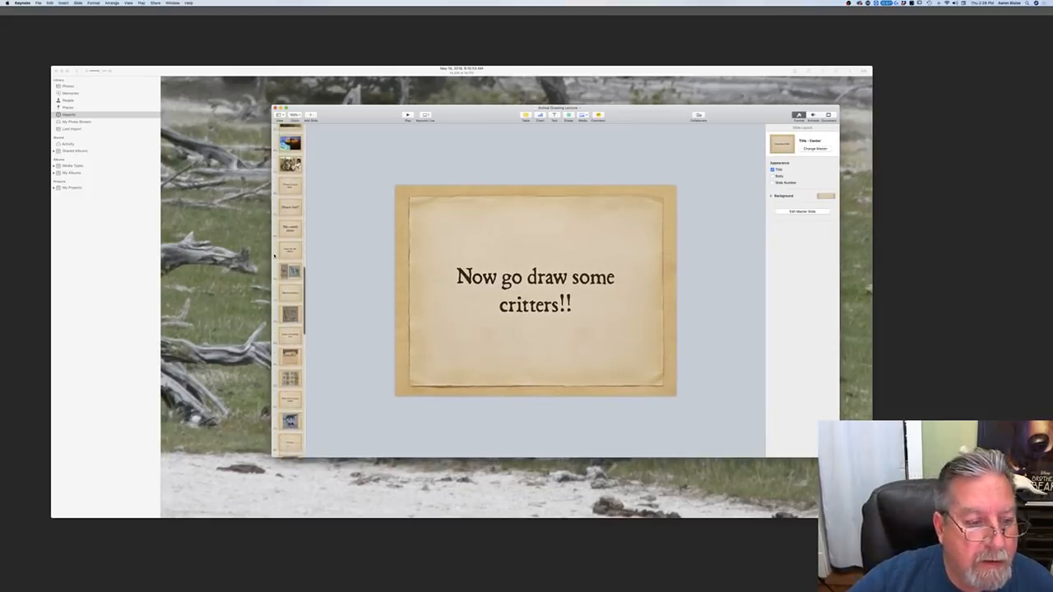
scroll(274, 256, "down", 4)
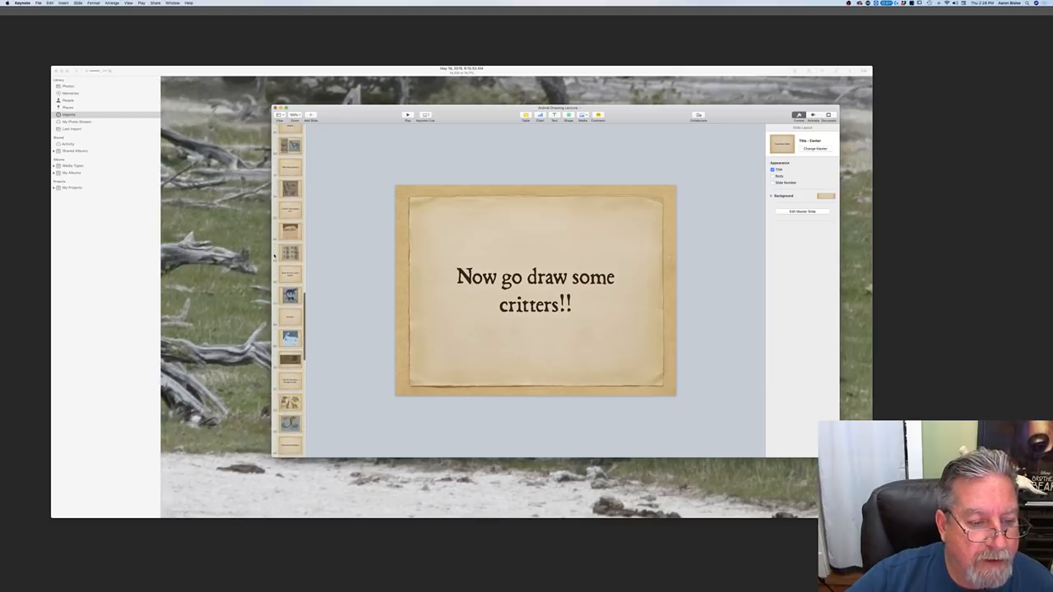
left_click(291, 296)
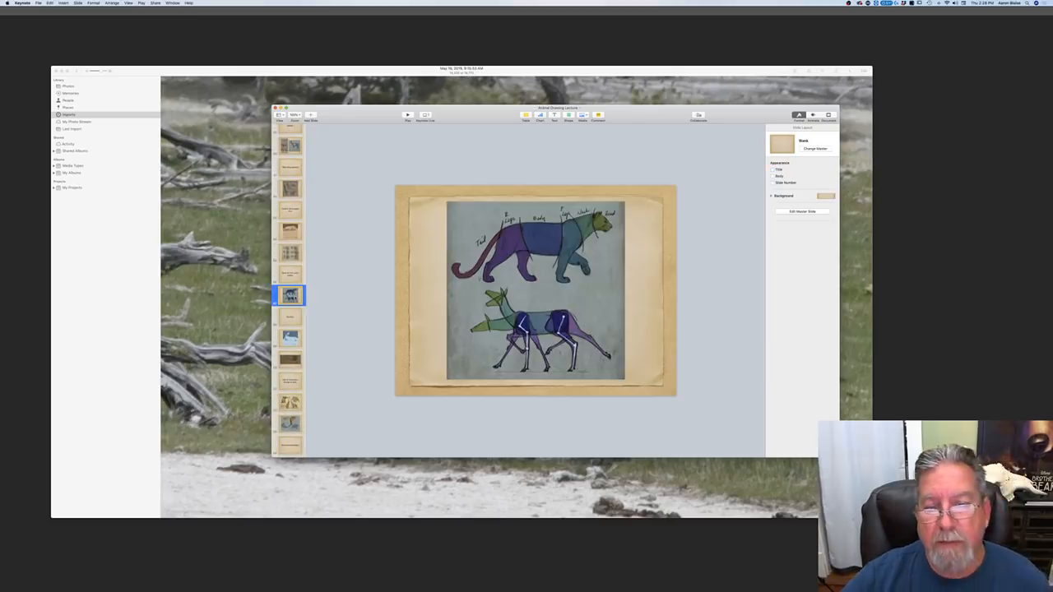
left_click(407, 116)
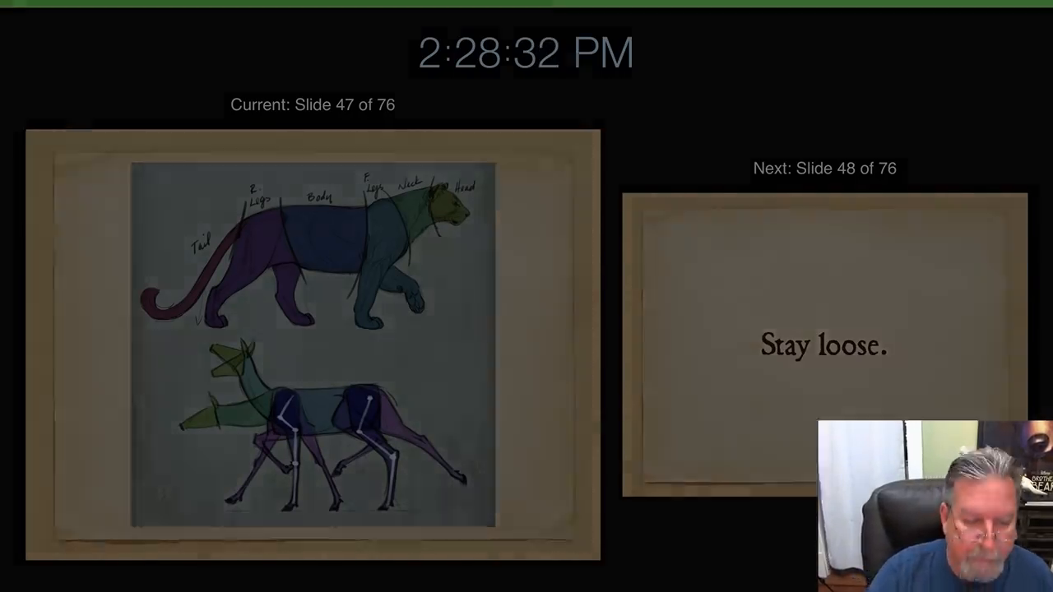
key("Escape")
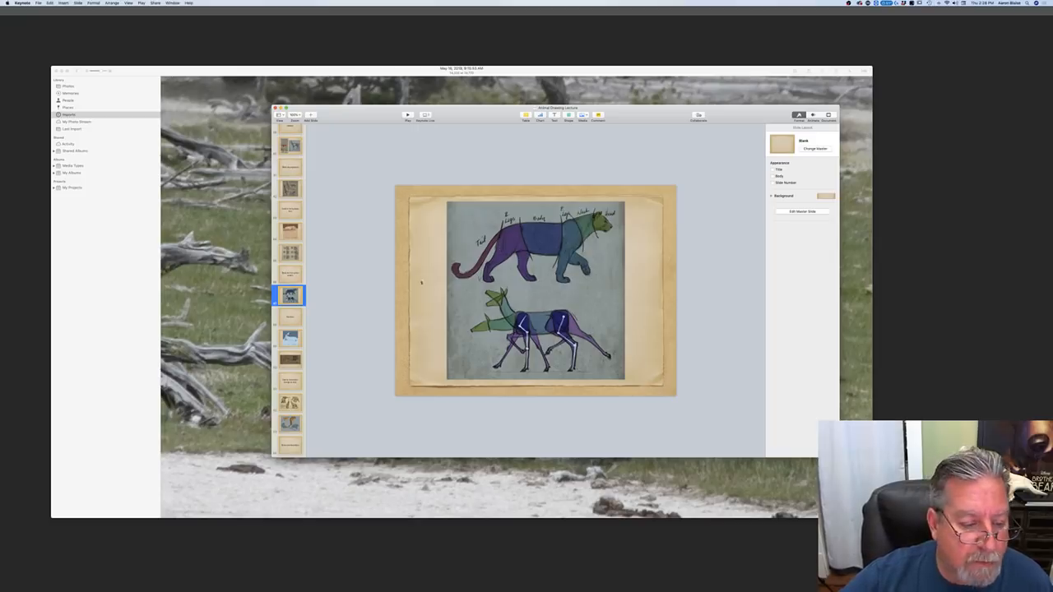
Step: Show the slide of the color-sectioned big cat seen from behind, look through the neighboring slides, and return to Photoshop
scroll(302, 288, "down", 5)
scroll(300, 284, "down", 2)
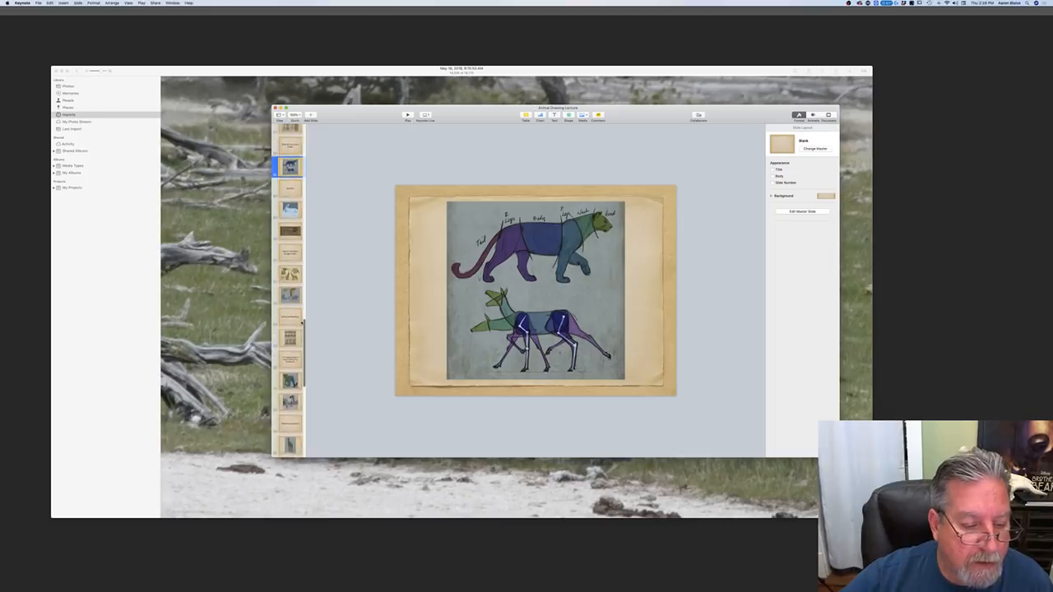
left_click(291, 380)
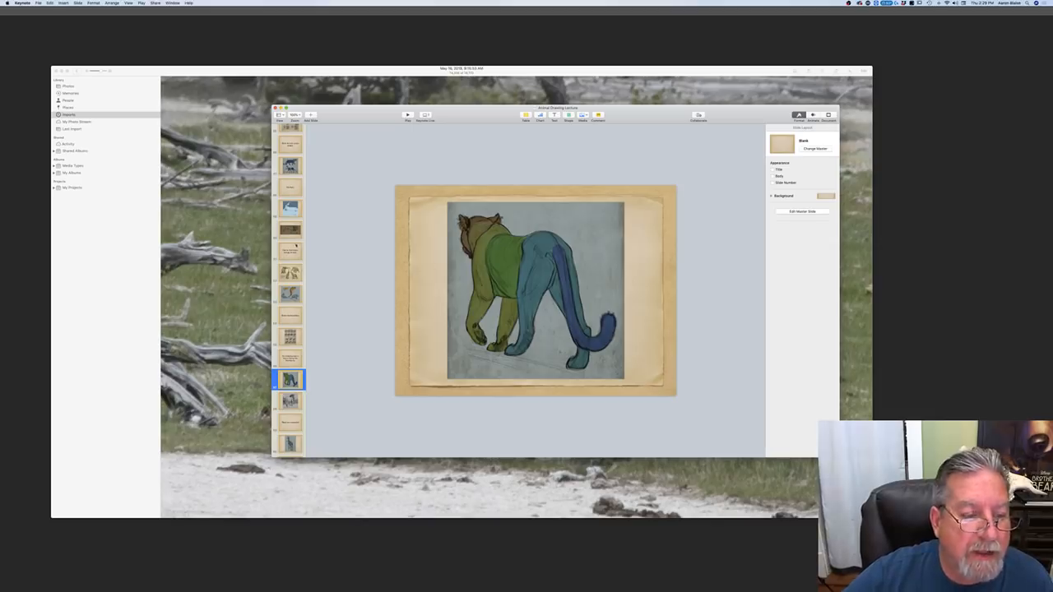
scroll(295, 246, "up", 10)
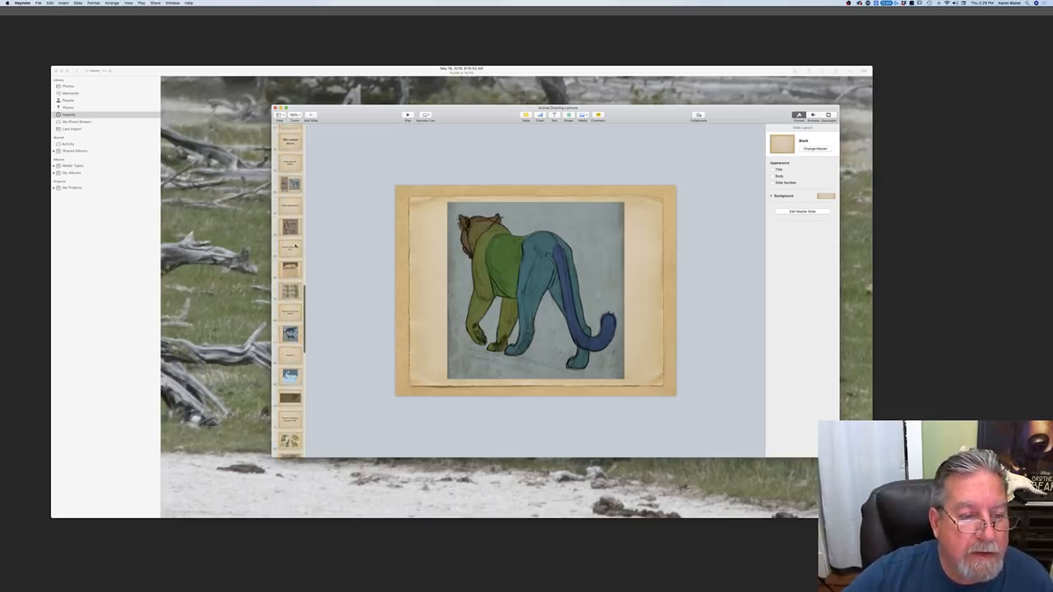
scroll(295, 245, "up", 8)
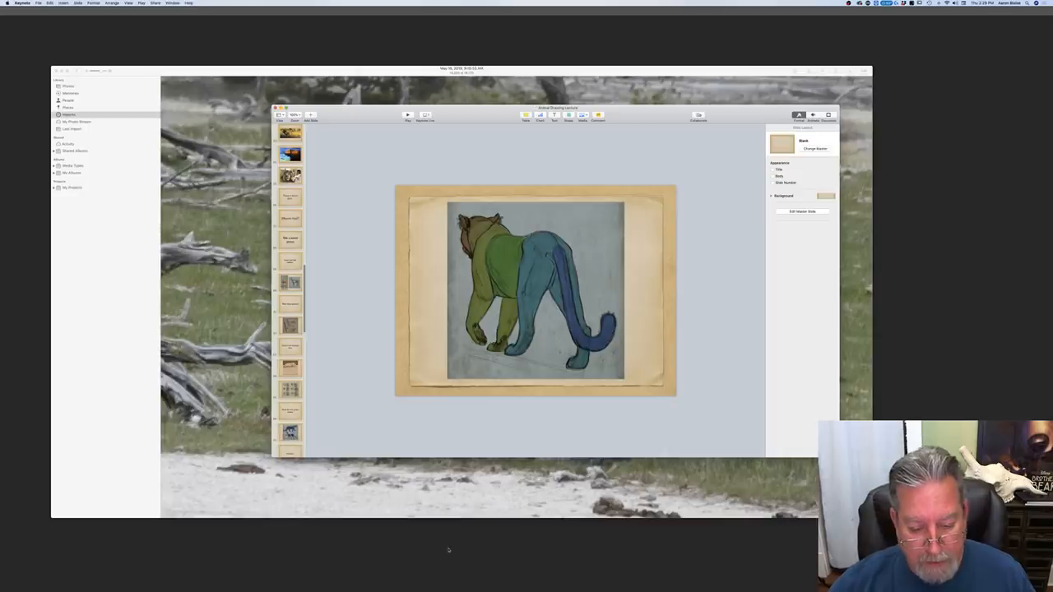
left_click(448, 549)
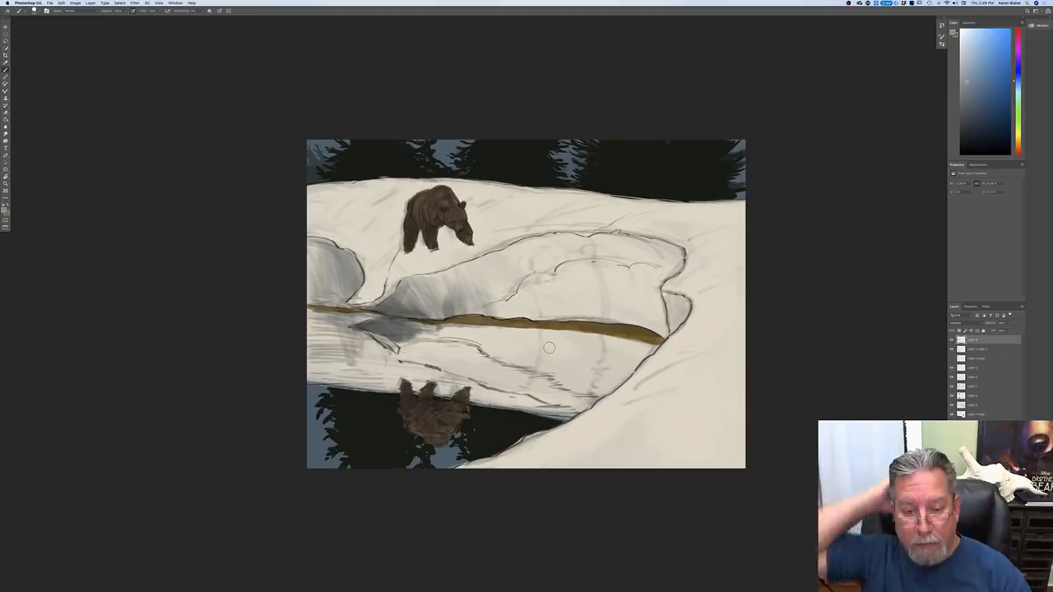
Step: Paint soft blue-gray vertical shadows on the middle and right end of the snow bank's face, and shade its reflection in the water
mouse_move(560, 269)
left_mouse_down()
mouse_move(581, 309)
mouse_move(571, 307)
left_mouse_up()
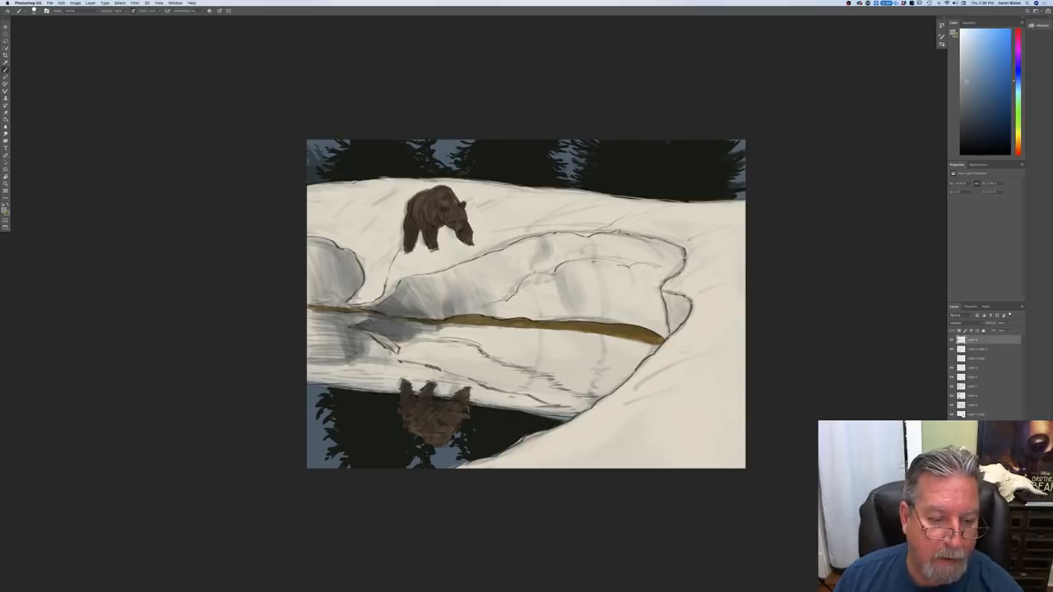
mouse_move(396, 344)
left_mouse_down()
mouse_move(429, 328)
mouse_move(474, 330)
left_mouse_up()
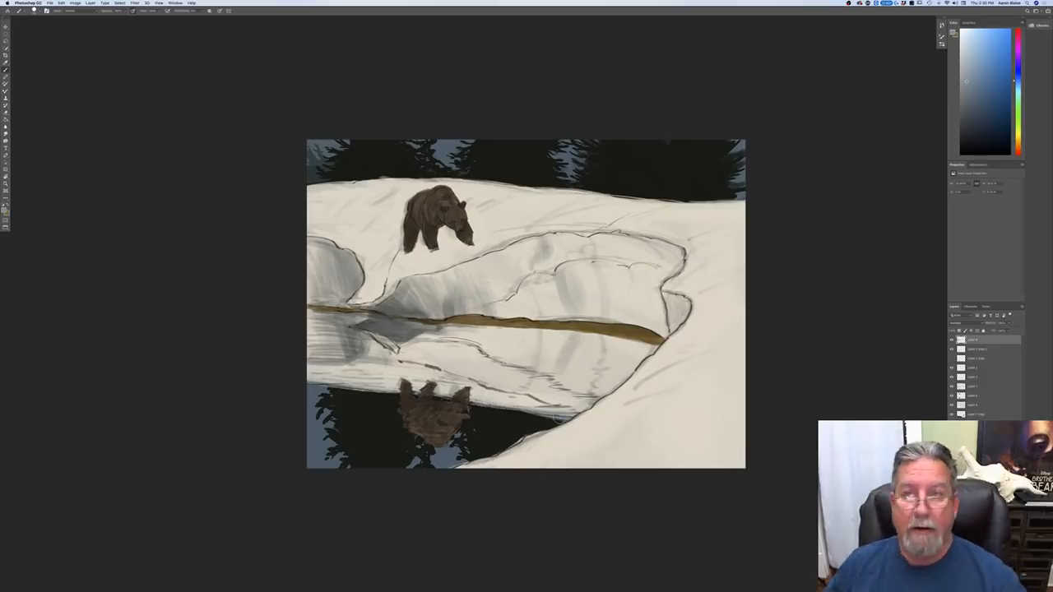
mouse_move(679, 258)
left_mouse_down()
mouse_move(654, 280)
mouse_move(681, 315)
mouse_move(660, 331)
left_mouse_up()
left_click_drag(641, 240, 645, 317)
mouse_move(636, 258)
left_mouse_down()
mouse_move(639, 315)
mouse_move(628, 319)
mouse_move(615, 288)
mouse_move(650, 328)
left_mouse_up()
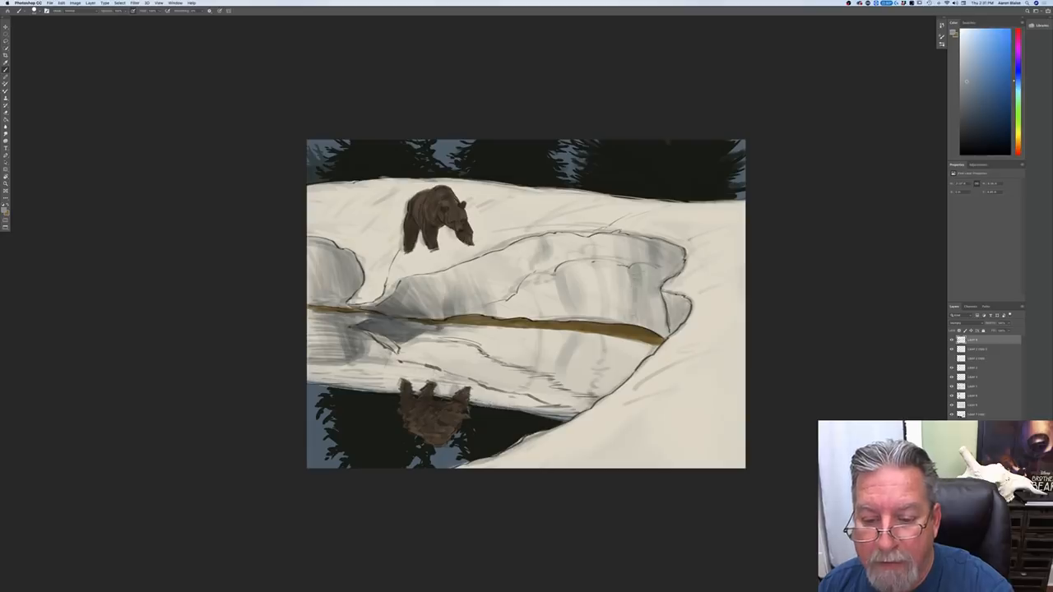
Step: Build up short vertical shadow strokes along the ledge and in the scooped hollow right of the snow bank's center
left_click_drag(628, 266, 633, 282)
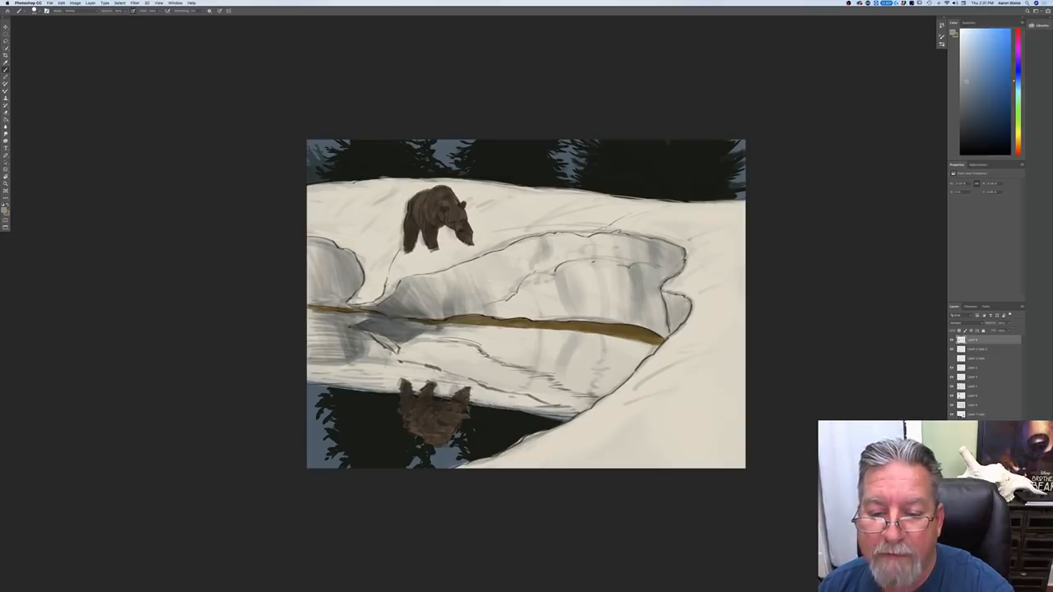
left_click_drag(597, 239, 603, 259)
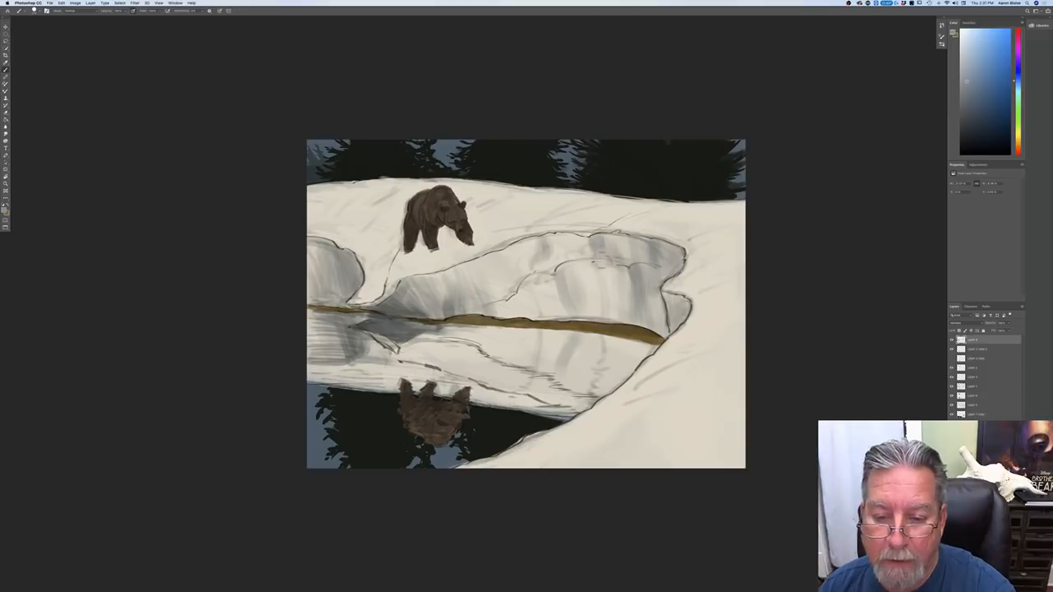
mouse_move(608, 276)
left_mouse_down()
mouse_move(620, 315)
mouse_move(596, 301)
left_mouse_up()
left_click_drag(587, 262, 590, 287)
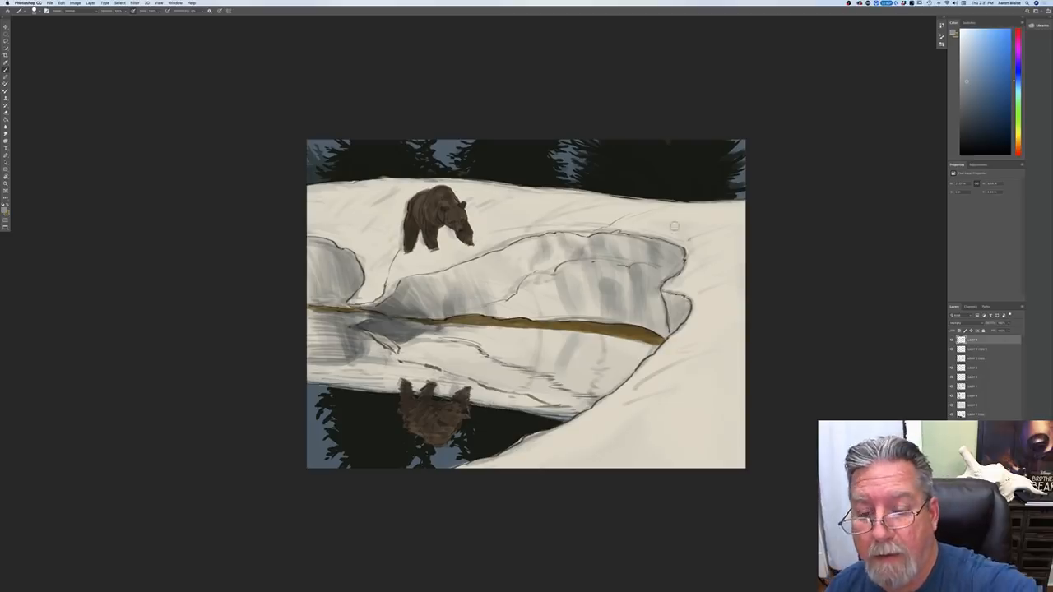
Step: Streak light shadows across the snow slope above the bank and paint the bear's long cast shadow stretching diagonally up to the right
mouse_move(681, 217)
left_mouse_down()
mouse_move(640, 227)
mouse_move(662, 216)
mouse_move(605, 218)
mouse_move(622, 205)
mouse_move(615, 200)
mouse_move(556, 218)
left_mouse_up()
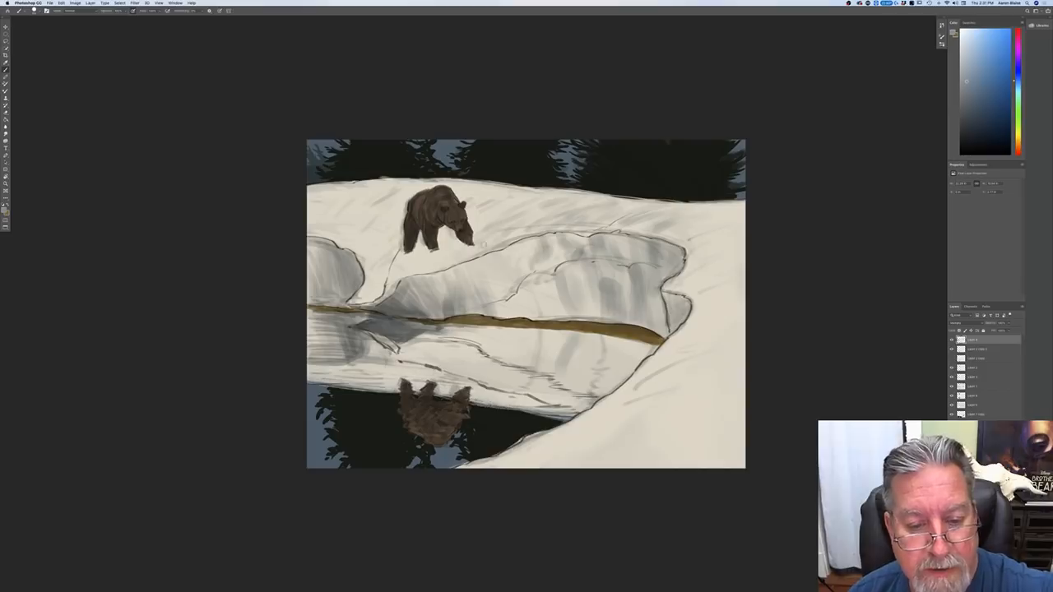
left_click_drag(486, 243, 533, 221)
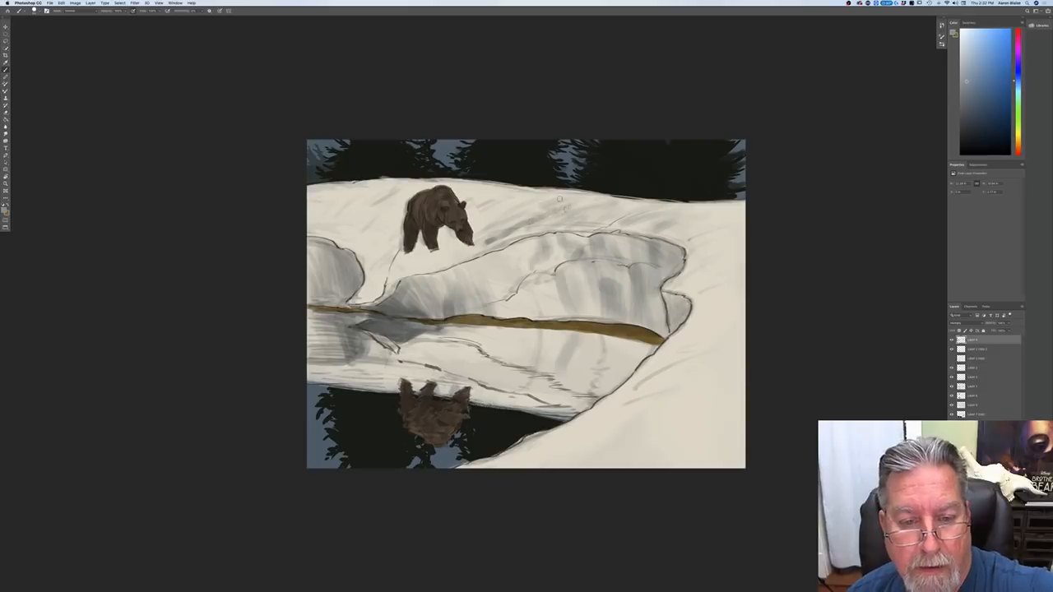
left_click_drag(575, 204, 414, 246)
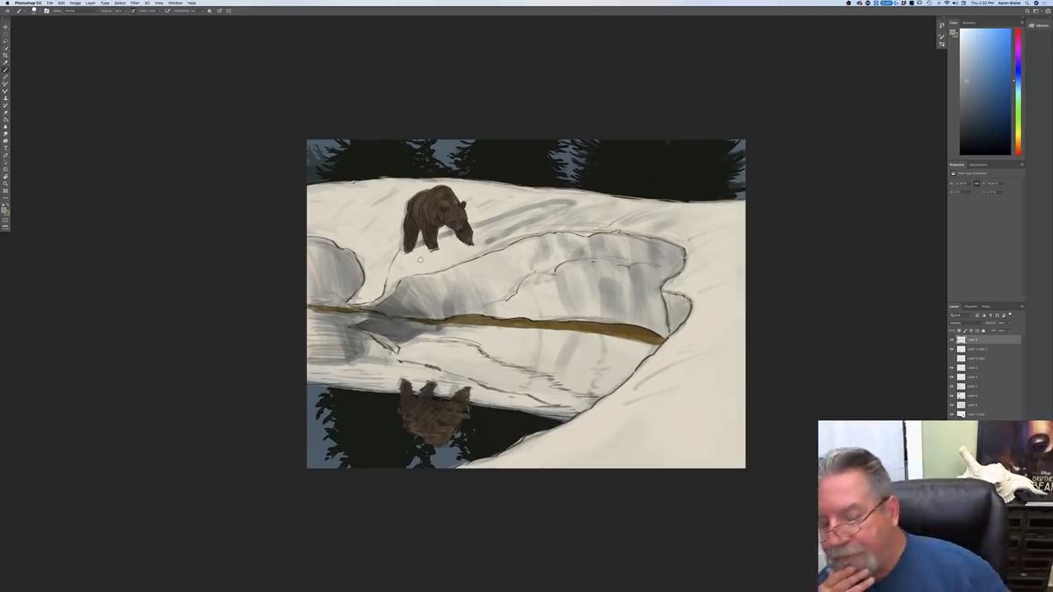
mouse_move(566, 205)
left_mouse_down()
mouse_move(507, 224)
mouse_move(549, 215)
left_mouse_up()
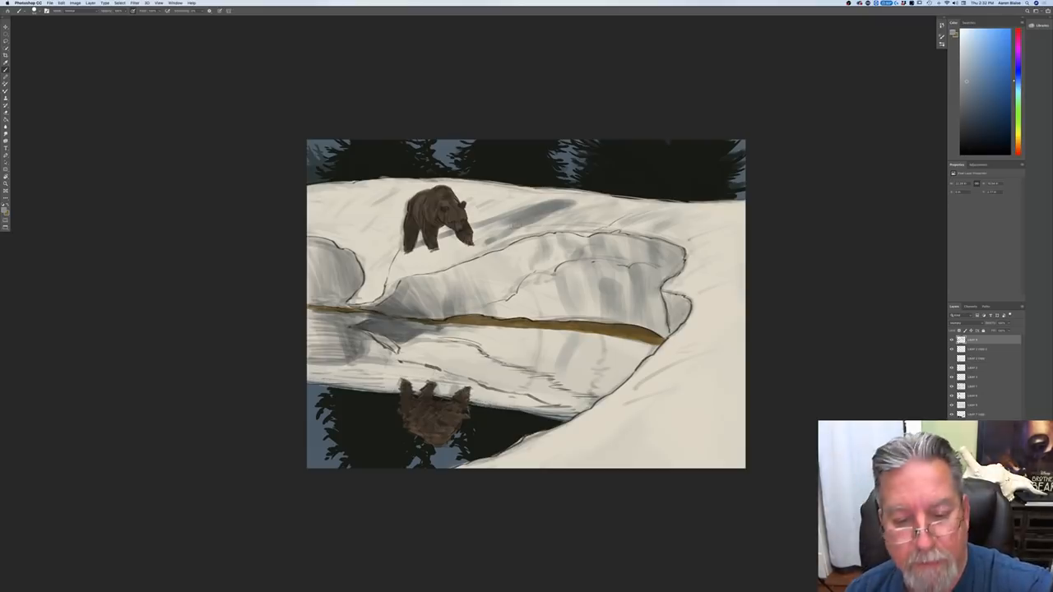
left_click_drag(516, 224, 499, 233)
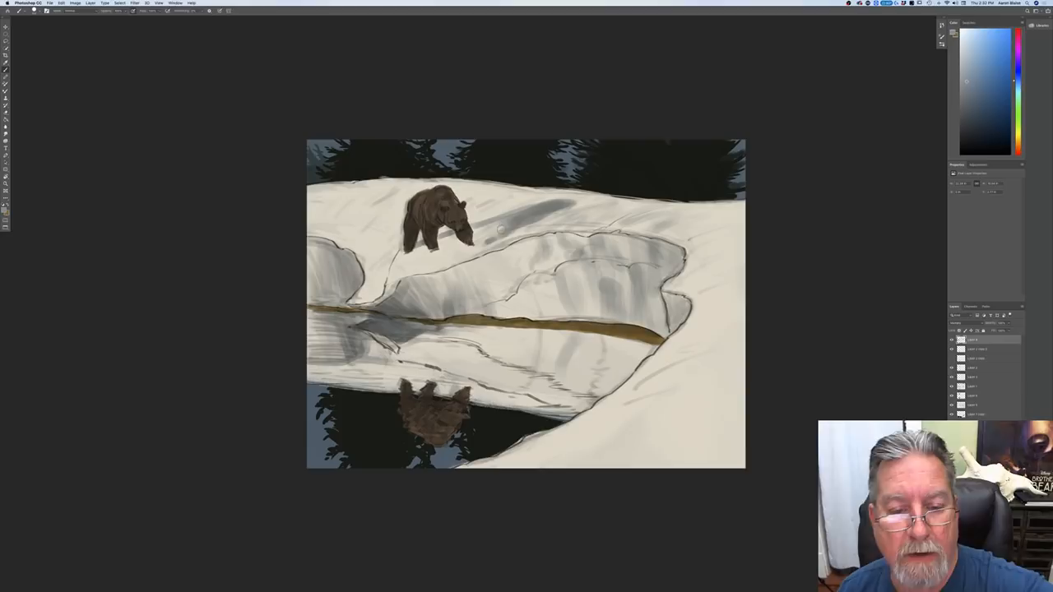
left_click_drag(505, 222, 491, 239)
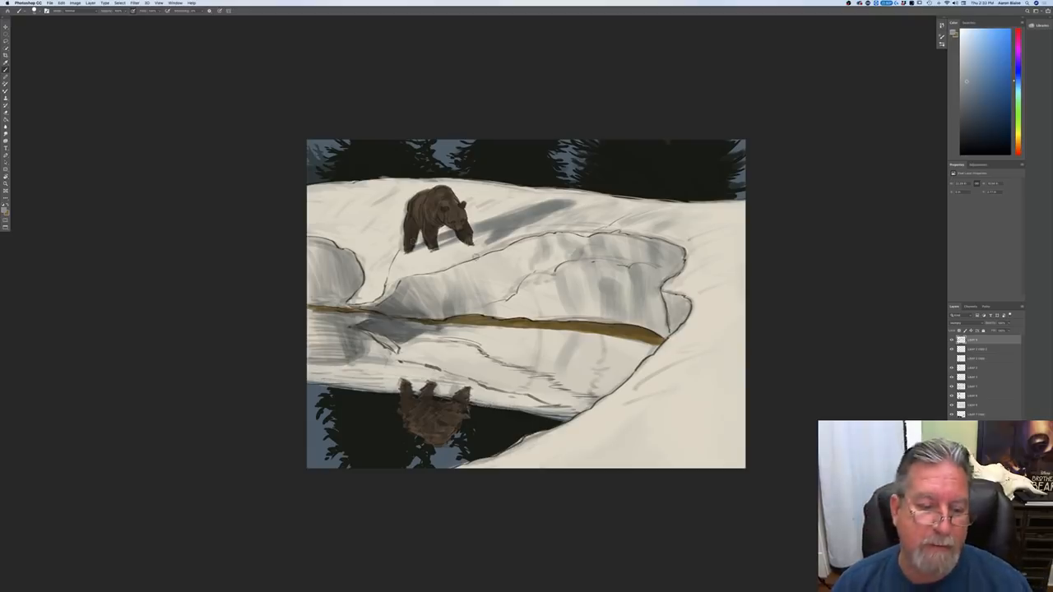
Step: Rotate the canvas view a quarter turn clockwise and return it to its upright orientation
key("r")
mouse_move(292, 447)
left_mouse_down()
mouse_move(258, 390)
mouse_move(329, 134)
mouse_move(387, 86)
mouse_move(403, 92)
left_mouse_up()
key("b")
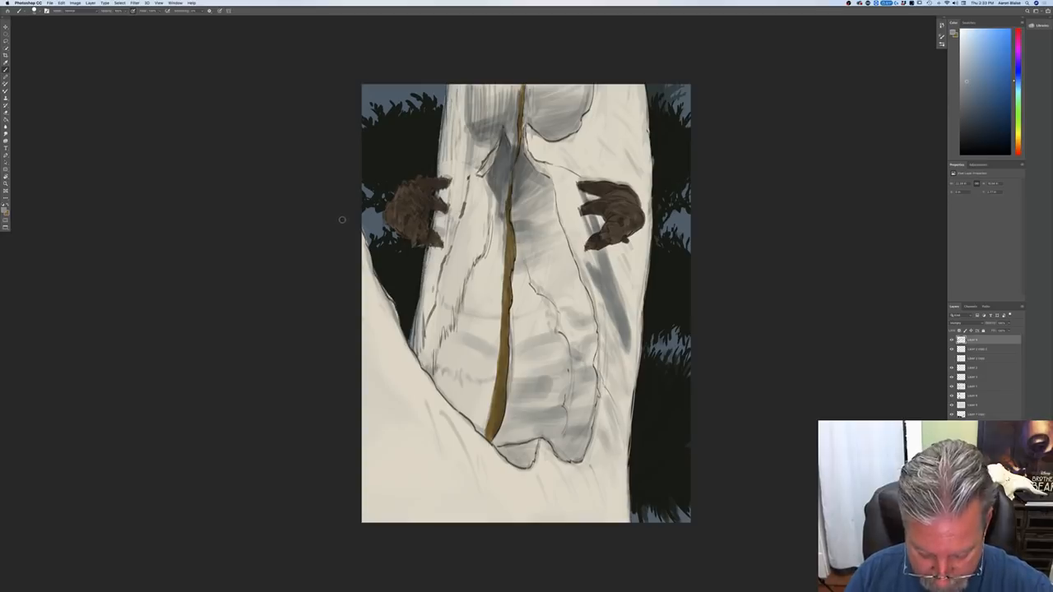
key("r")
mouse_move(341, 219)
left_mouse_down()
mouse_move(319, 312)
mouse_move(454, 526)
mouse_move(427, 517)
left_mouse_up()
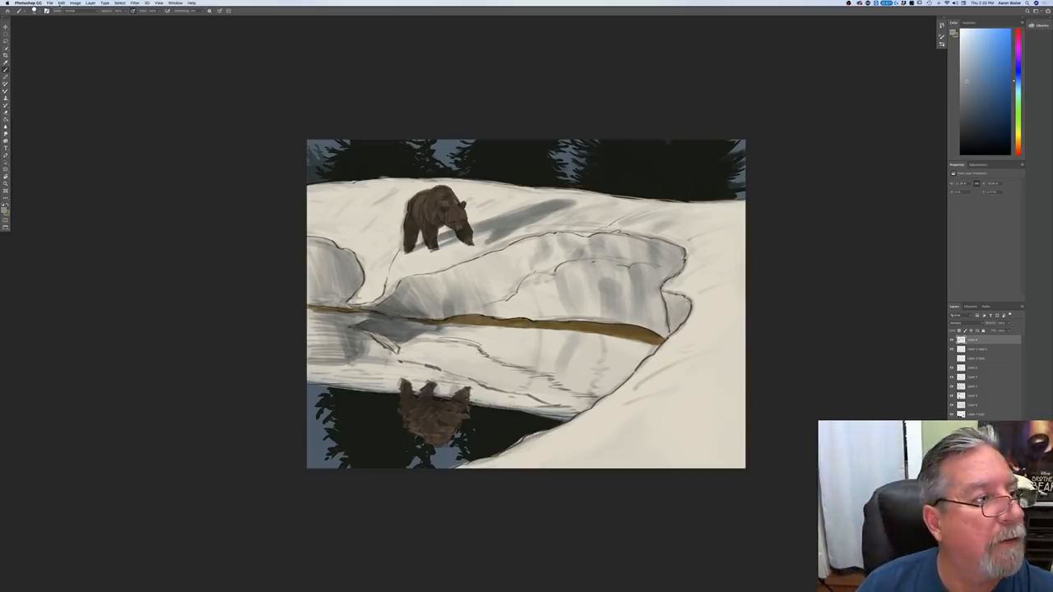
Step: Create a square RGB document with a white background from the recent custom preset and show it enlarged in full-screen mode
left_click(50, 4)
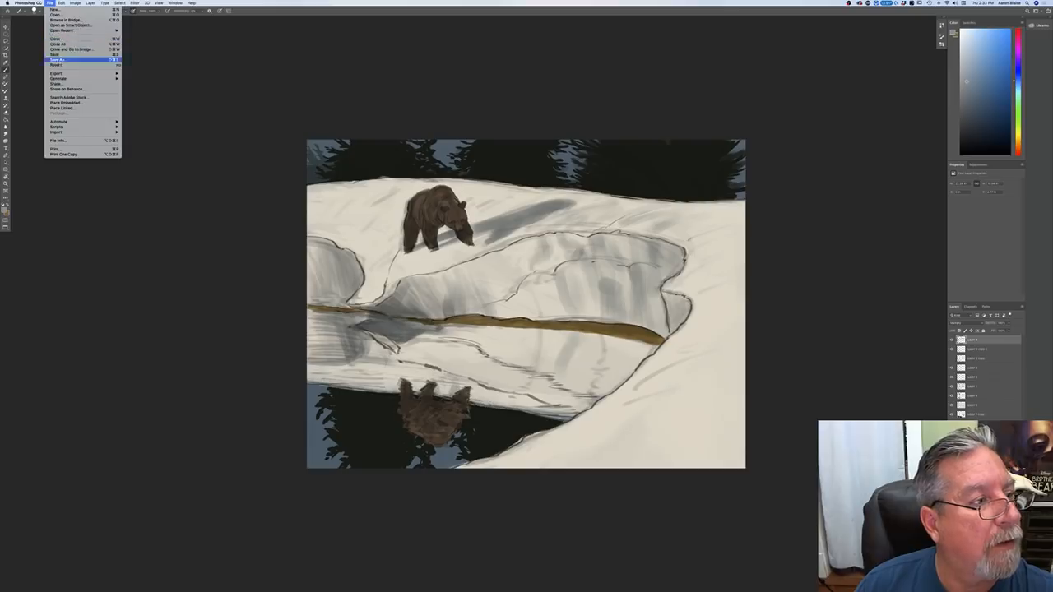
left_click(54, 14)
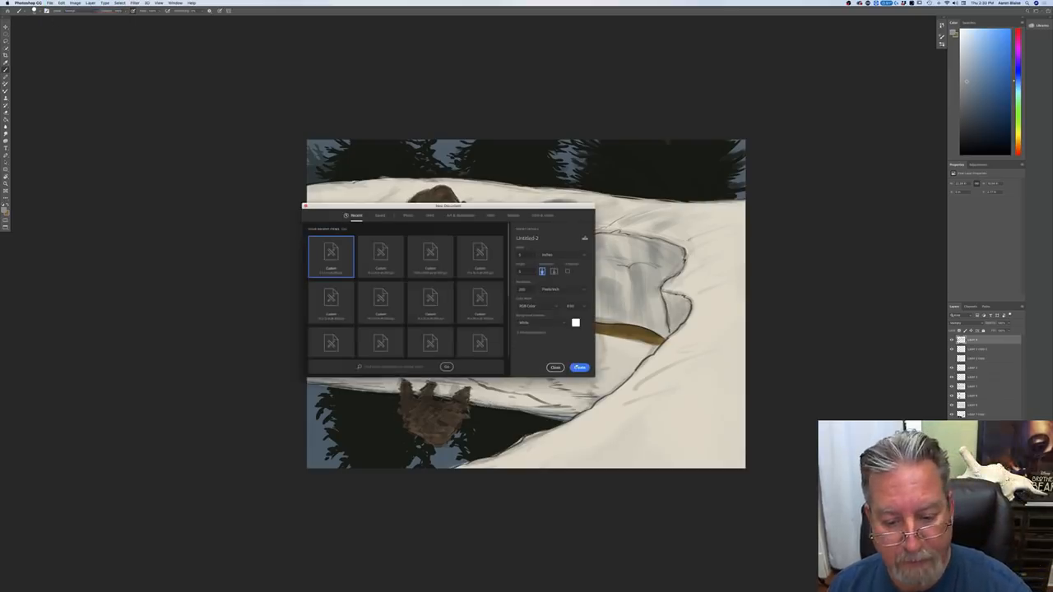
key("Escape")
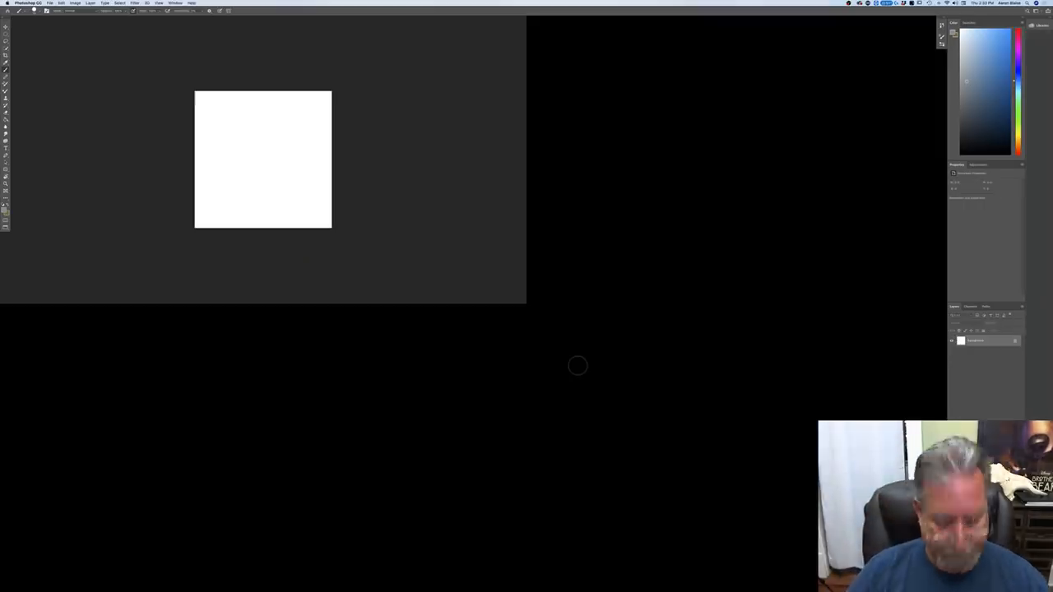
key("super+plus")
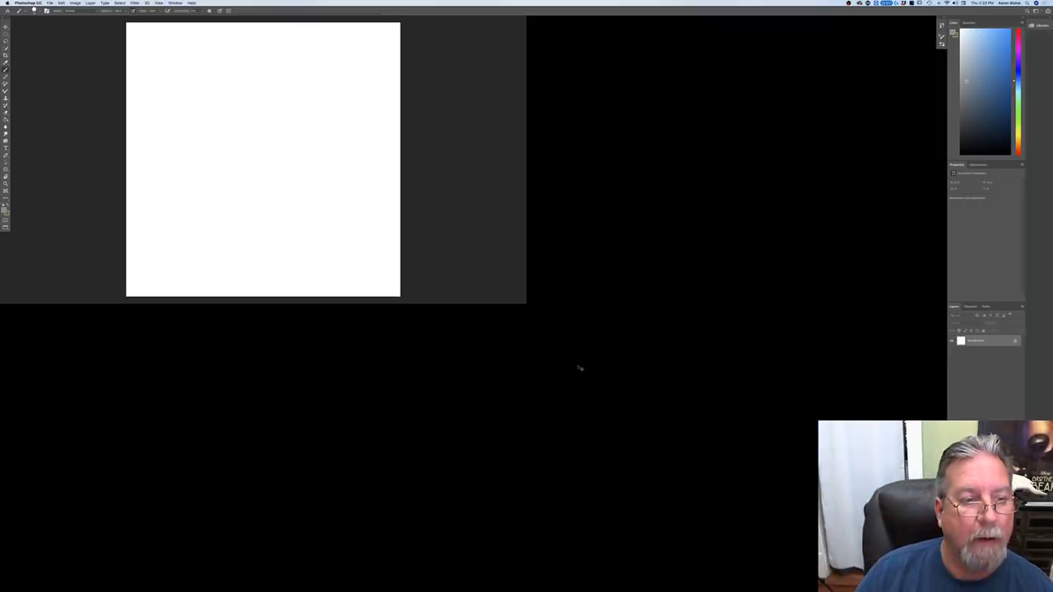
key("f")
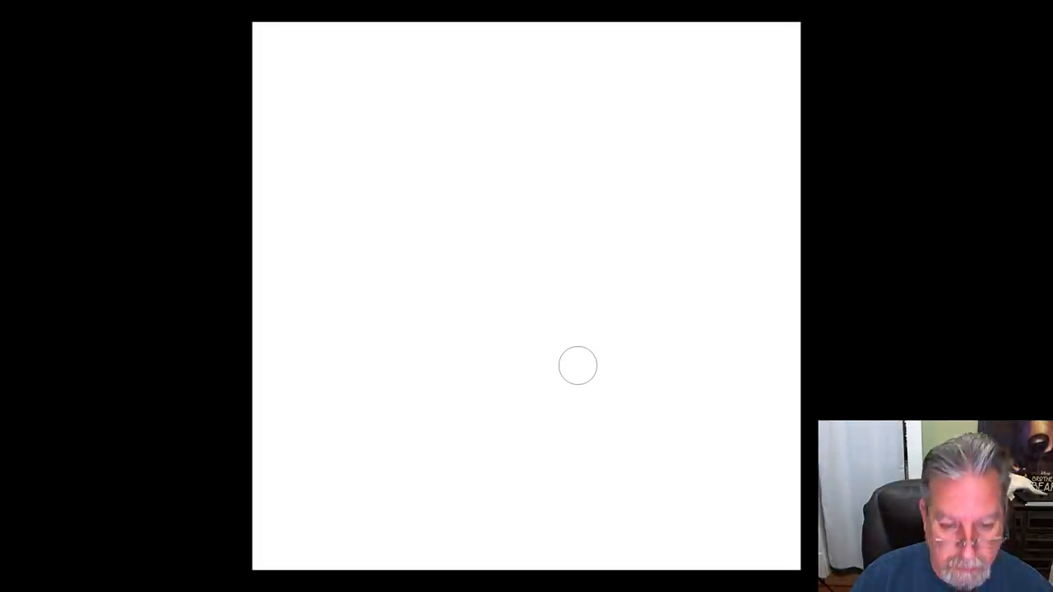
Step: Display the blank canvas at a reduced zoom in full-screen mode with the menu bar, and shrink the brush
key("f")
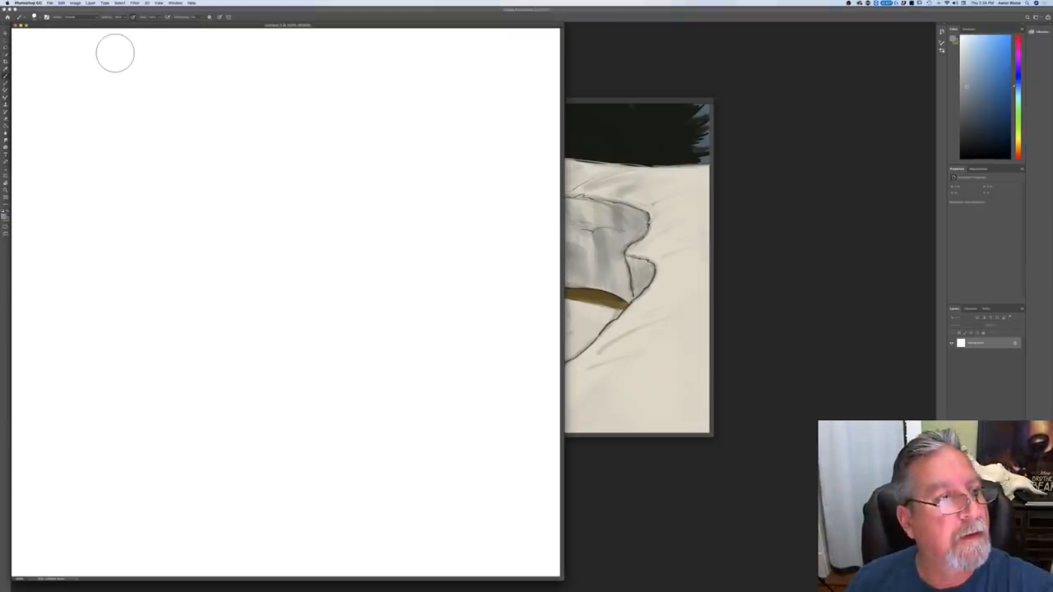
key("f")
key("super+minus")
key("super+minus")
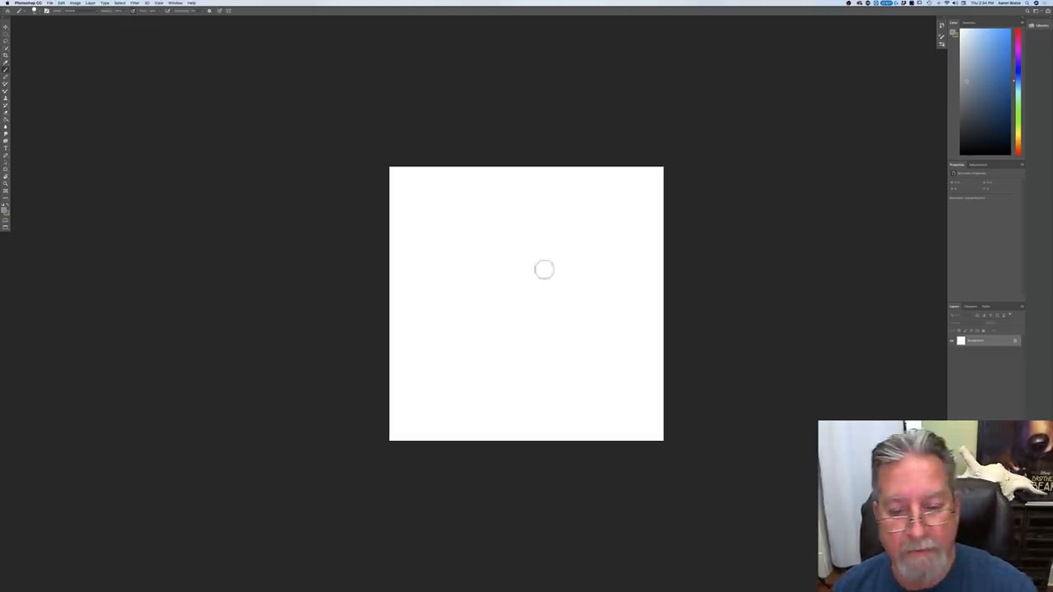
key("bracketleft")
key("bracketleft")
key("bracketleft")
key("bracketleft")
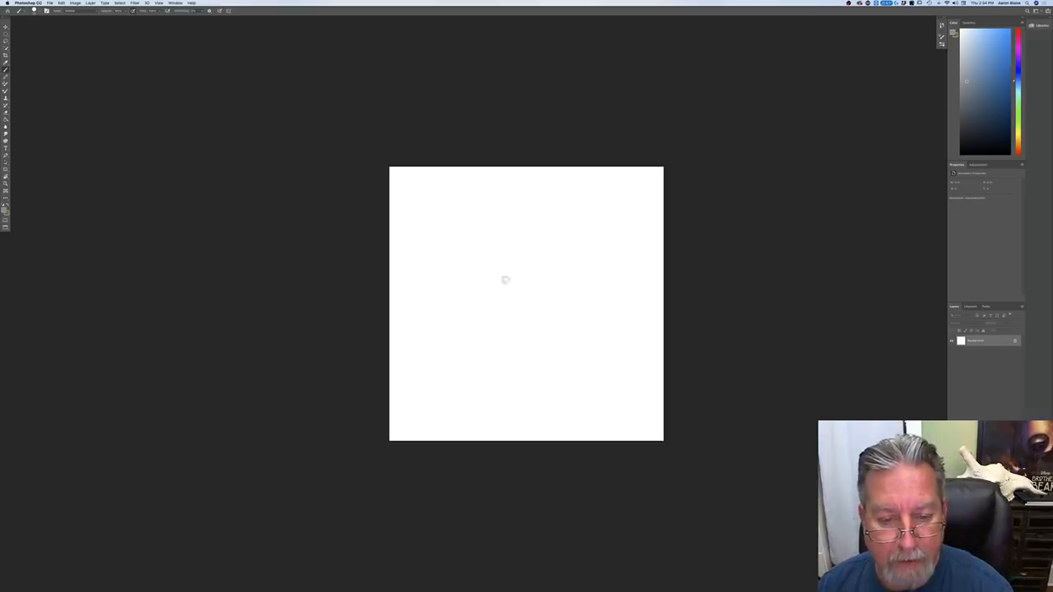
Step: Paint a gray diagonal test stroke and cover it with a new layer filled in white
mouse_move(447, 253)
left_mouse_down()
mouse_move(558, 301)
mouse_move(435, 249)
mouse_move(572, 308)
mouse_move(435, 254)
left_mouse_up()
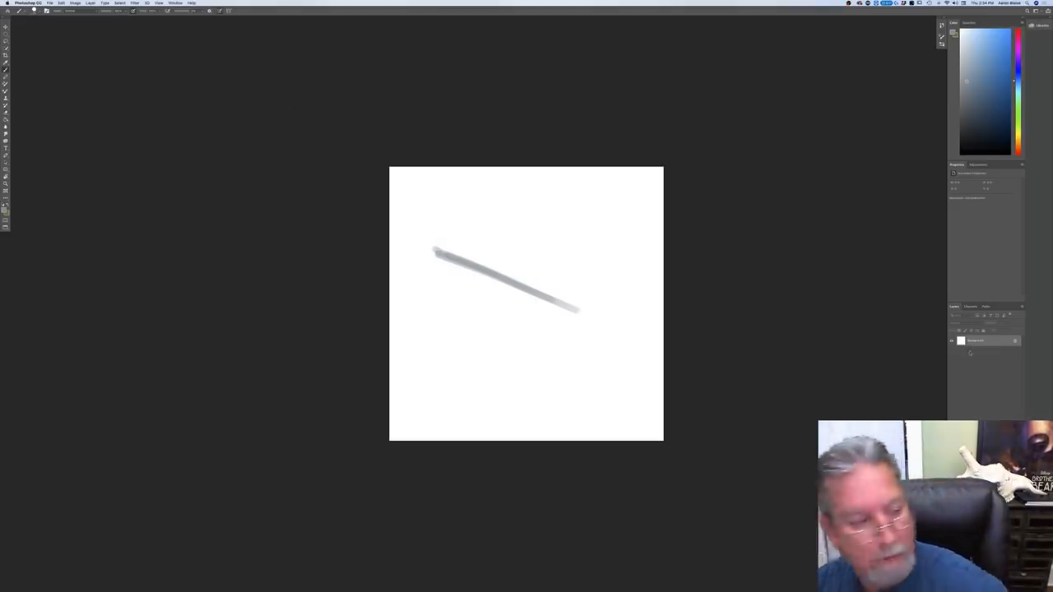
left_click(5, 210)
left_click(409, 284)
left_click(135, 166)
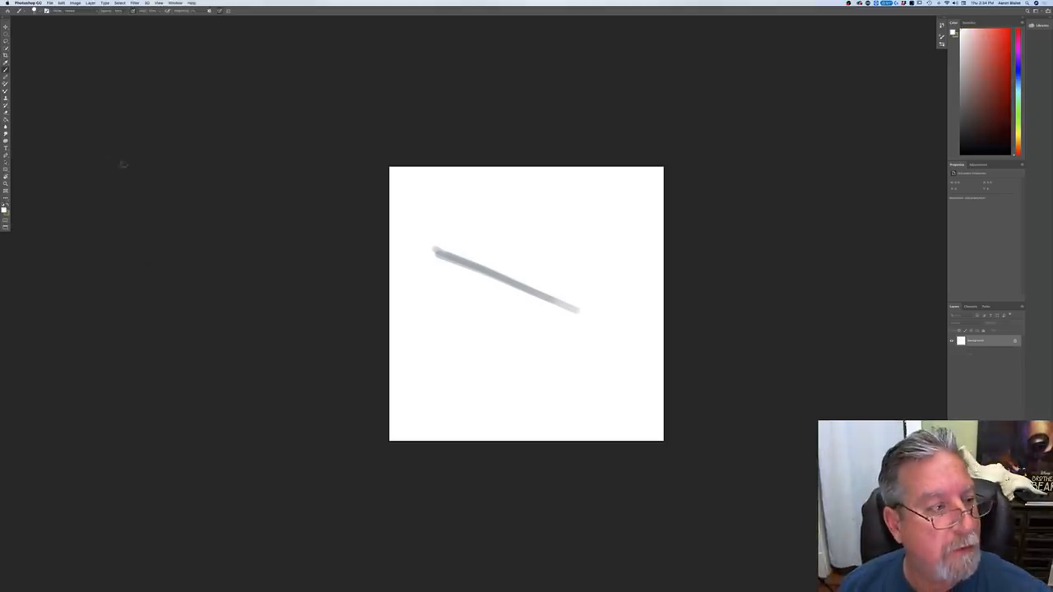
left_click(5, 120)
left_click(476, 351)
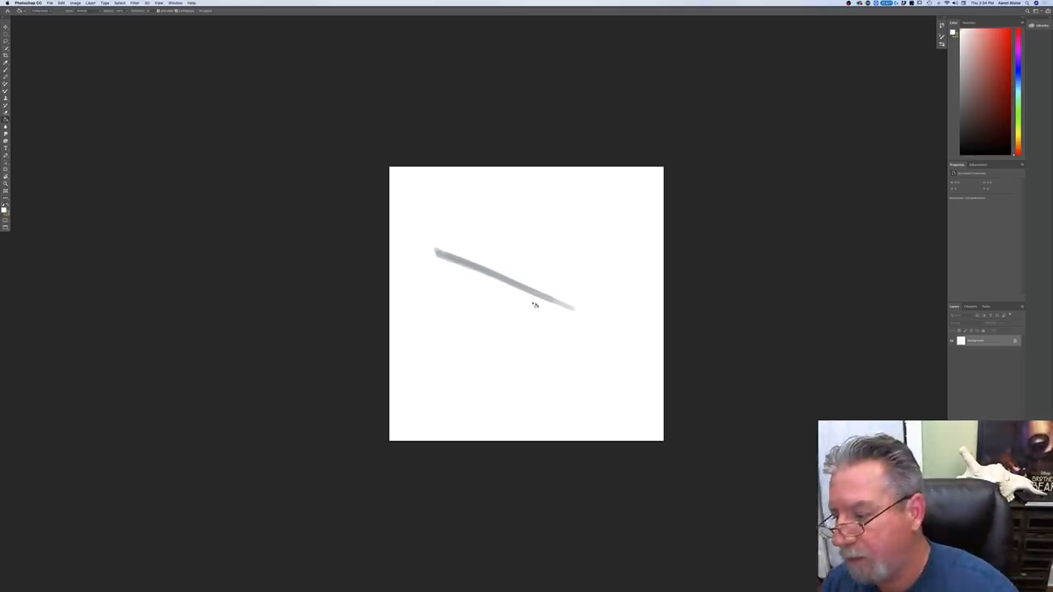
key("alt+shift+super+n")
left_click(524, 341)
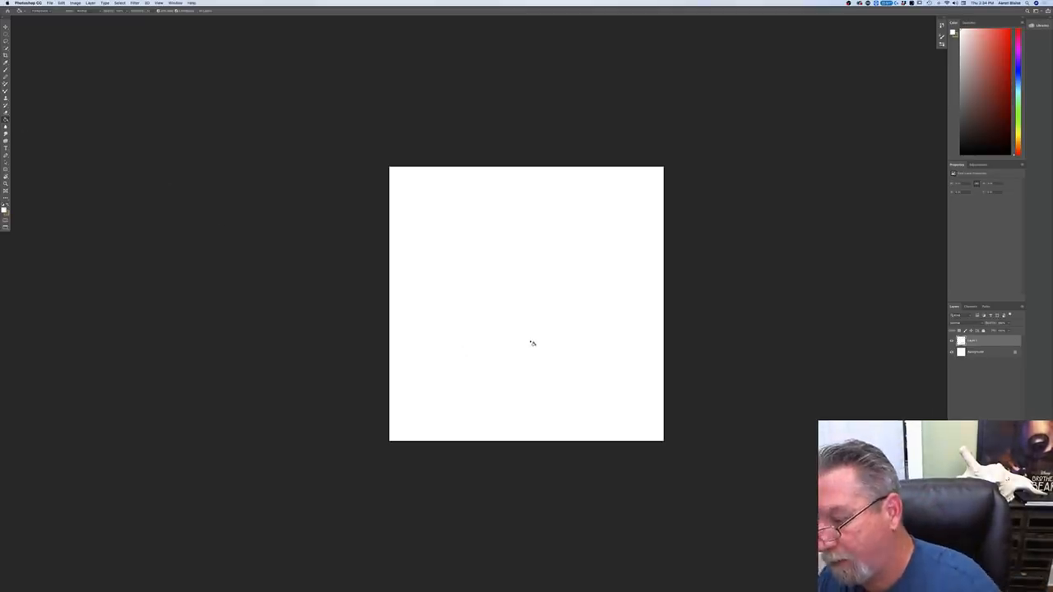
Step: Add another empty layer above the white one and ready the Brush tool with a near-black foreground color
key("alt+shift+super+n")
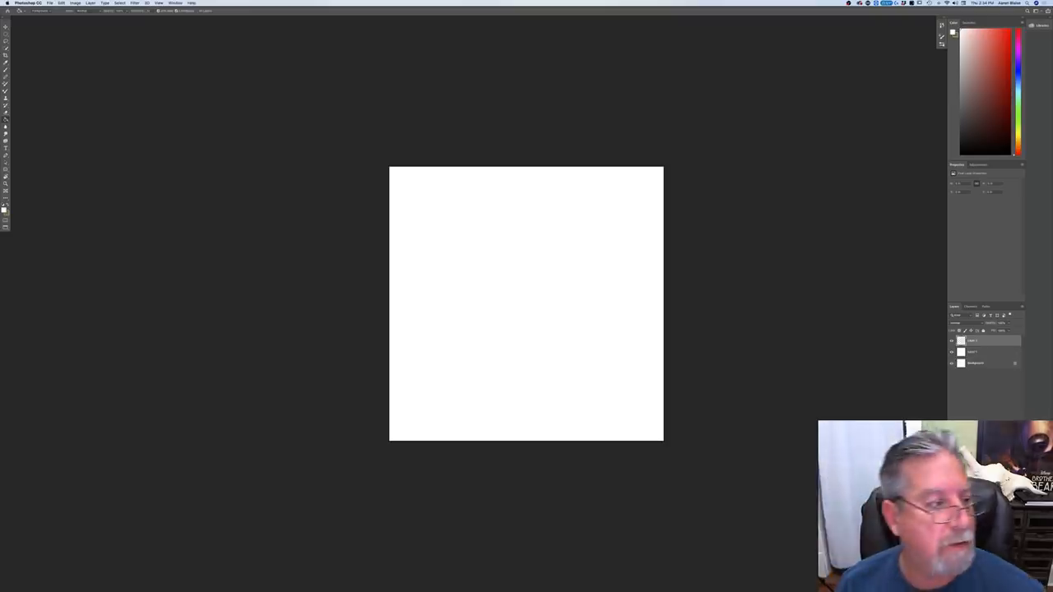
left_click(4, 211)
left_click(37, 226)
left_click(134, 165)
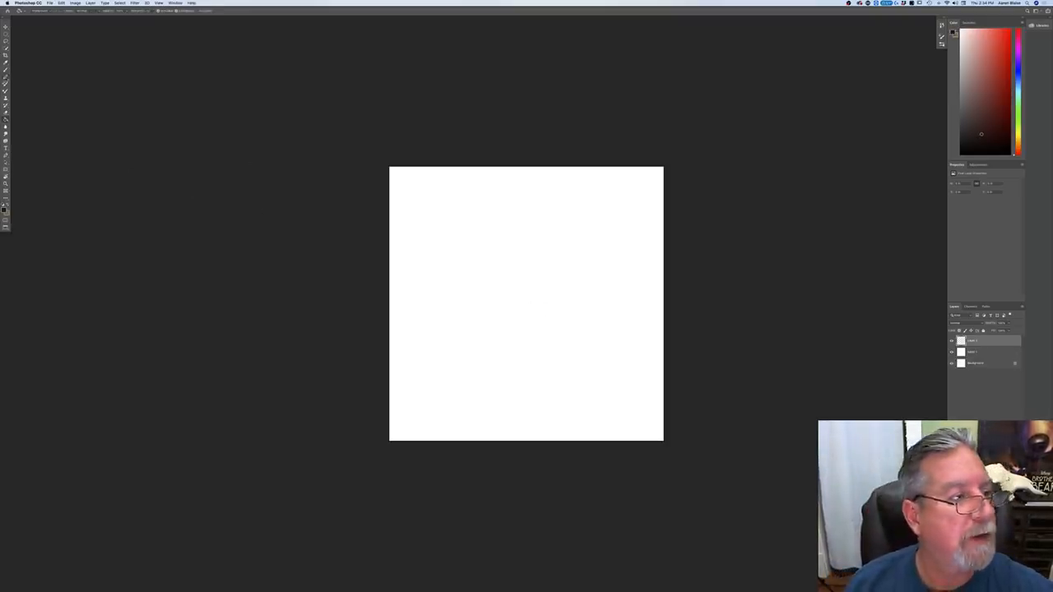
left_click(5, 73)
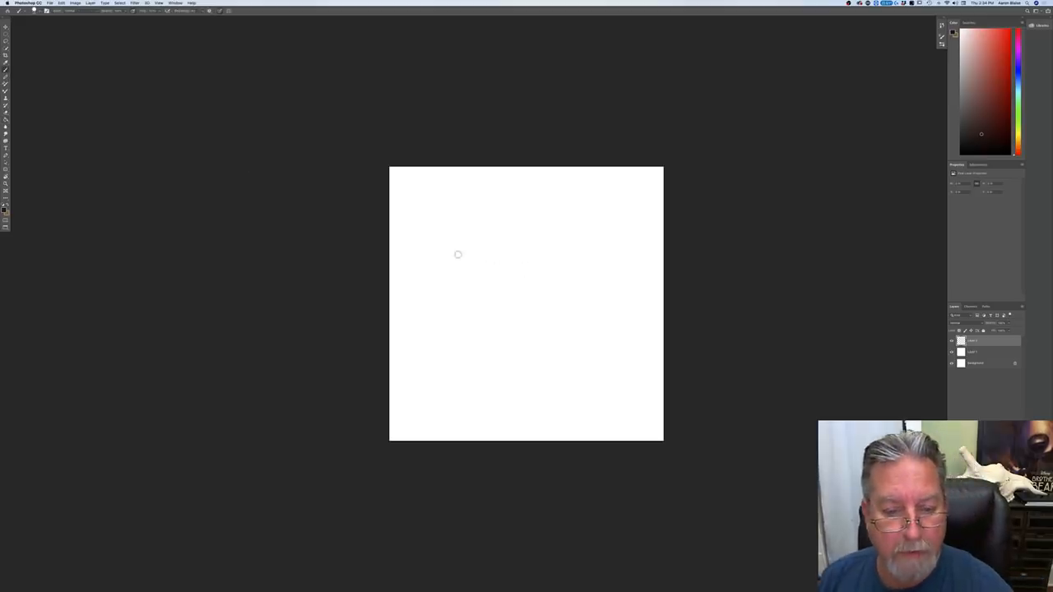
Step: Sketch the slanted top plane of a long box in perspective with a narrow end face at its right
mouse_move(458, 258)
left_mouse_down()
mouse_move(583, 313)
mouse_move(433, 250)
left_mouse_up()
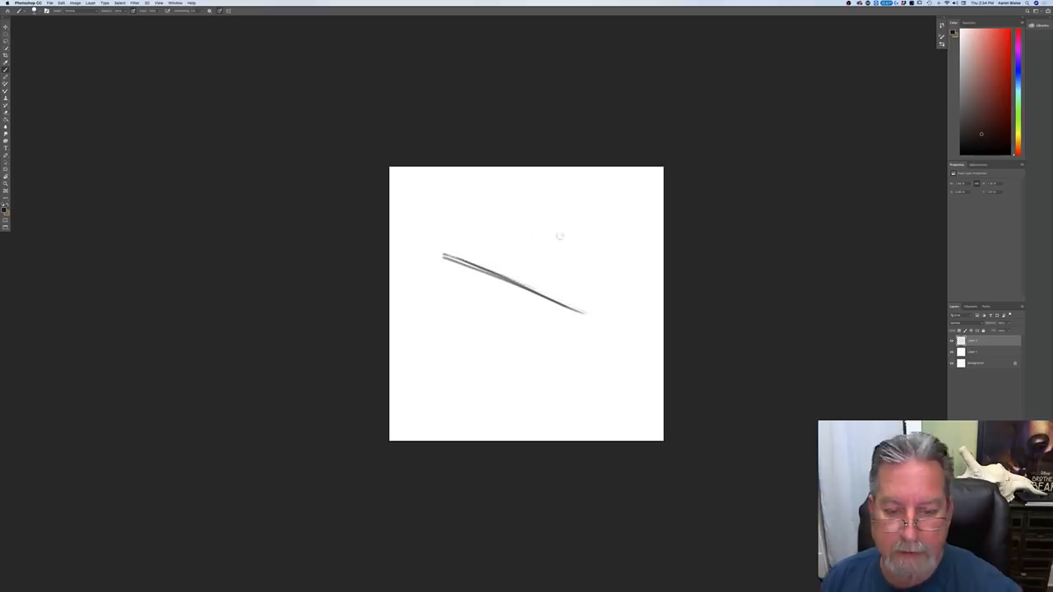
left_click_drag(643, 273, 589, 314)
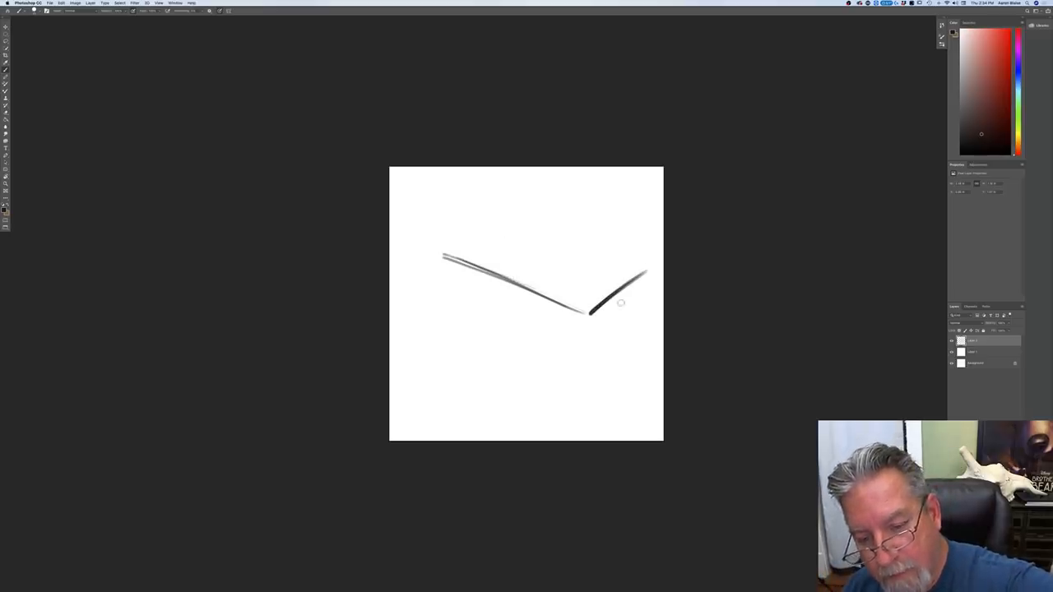
left_click_drag(644, 294, 589, 315)
mouse_move(646, 271)
left_mouse_down()
mouse_move(646, 298)
mouse_move(646, 287)
mouse_move(508, 230)
mouse_move(452, 251)
left_mouse_up()
left_click_drag(505, 229, 446, 251)
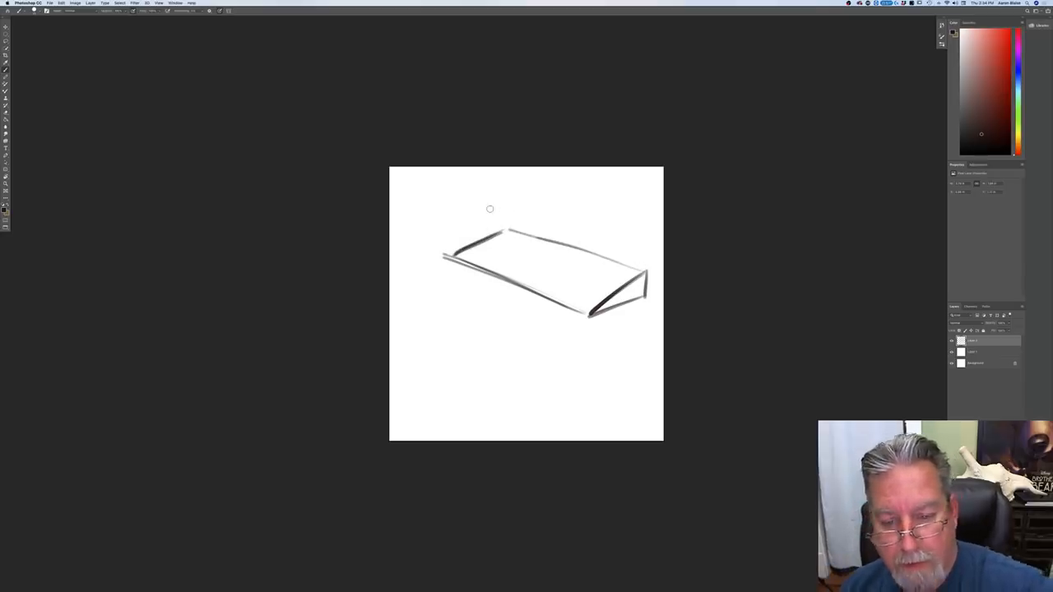
Step: Deepen the box's end face, darken its front edges and draw a cross-contour line over the middle of the top plane
mouse_move(645, 289)
left_mouse_down()
mouse_move(645, 319)
mouse_move(625, 317)
mouse_move(644, 318)
mouse_move(447, 260)
mouse_move(590, 316)
left_mouse_up()
left_click_drag(452, 260, 510, 282)
left_click_drag(558, 244, 515, 277)
mouse_move(646, 273)
left_mouse_down()
mouse_move(646, 321)
mouse_move(590, 317)
left_mouse_up()
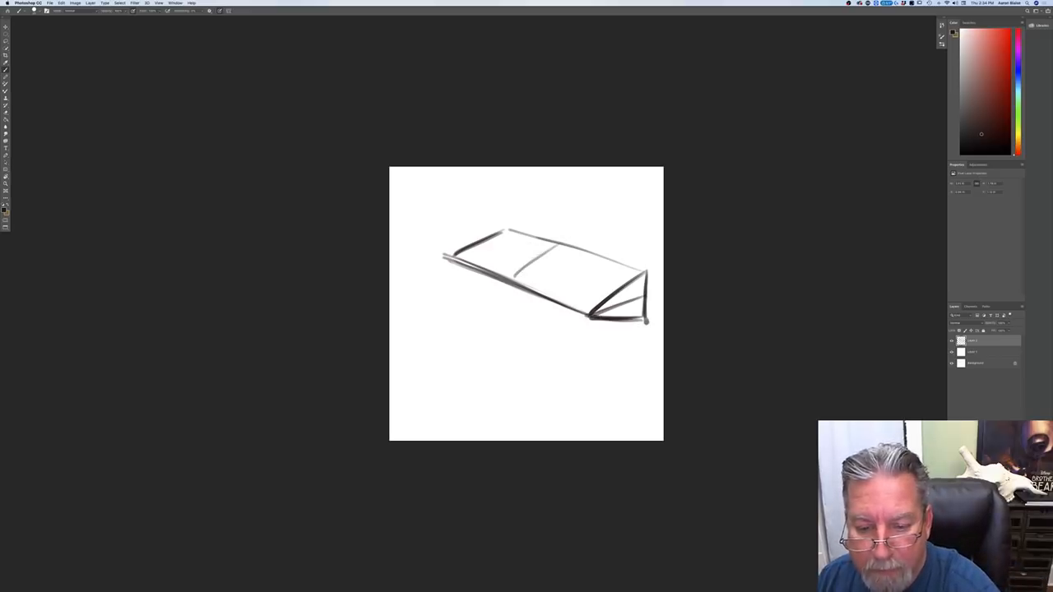
left_click_drag(642, 275, 599, 311)
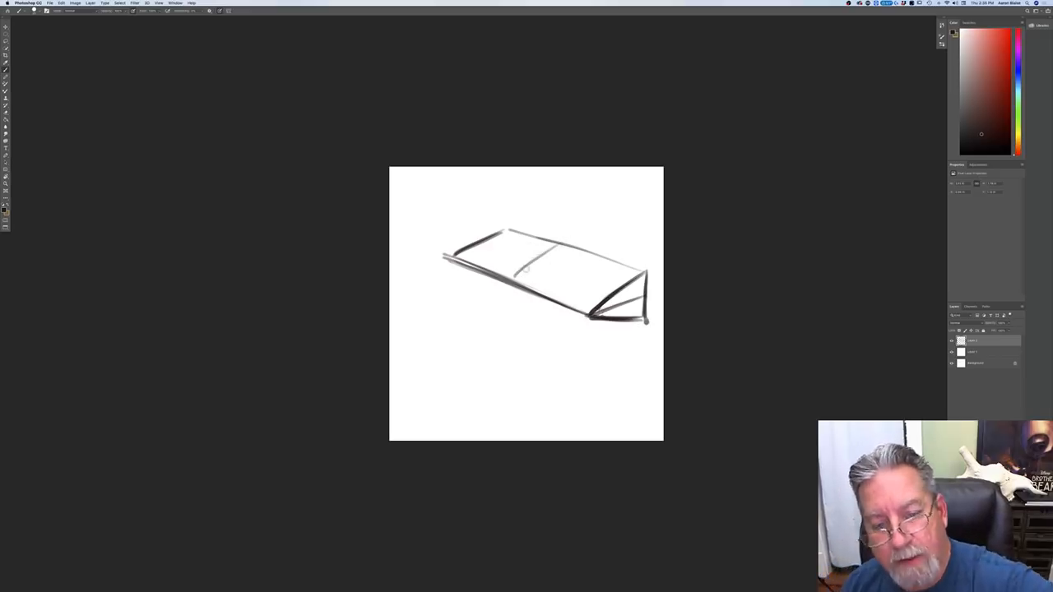
left_click_drag(561, 244, 513, 280)
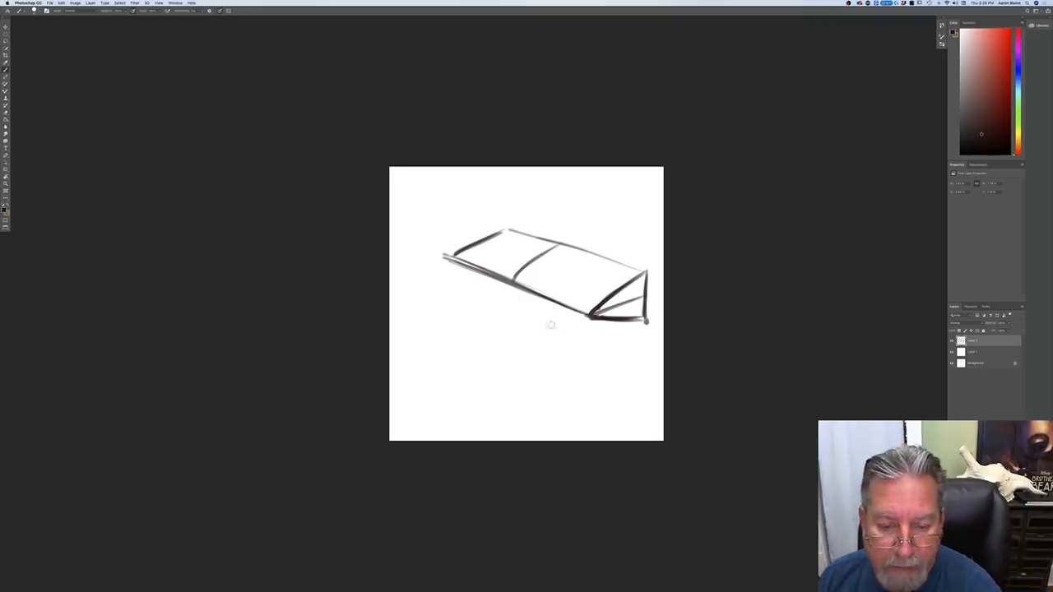
Step: Sketch a second long form below the box, with a curved top plane, a wedge-shaped right end and a cross-contour line
left_click_drag(604, 345, 461, 306)
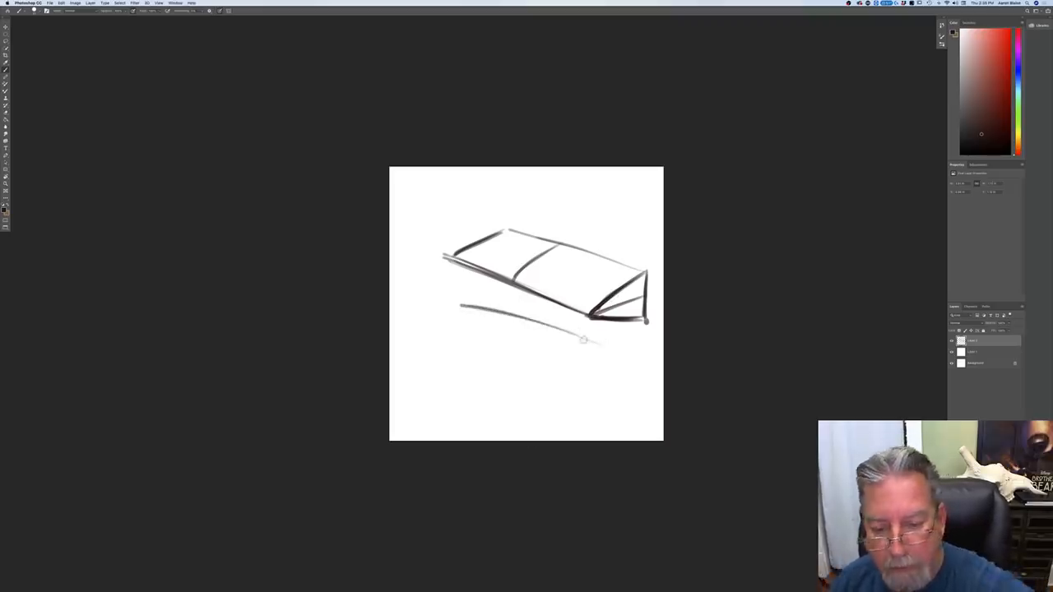
mouse_move(601, 345)
left_mouse_down()
mouse_move(594, 400)
mouse_move(601, 345)
mouse_move(541, 356)
mouse_move(600, 346)
mouse_move(541, 357)
mouse_move(595, 393)
mouse_move(544, 359)
mouse_move(452, 333)
left_mouse_up()
left_click_drag(536, 357, 434, 326)
left_click_drag(500, 318, 423, 320)
left_click_drag(540, 324, 474, 333)
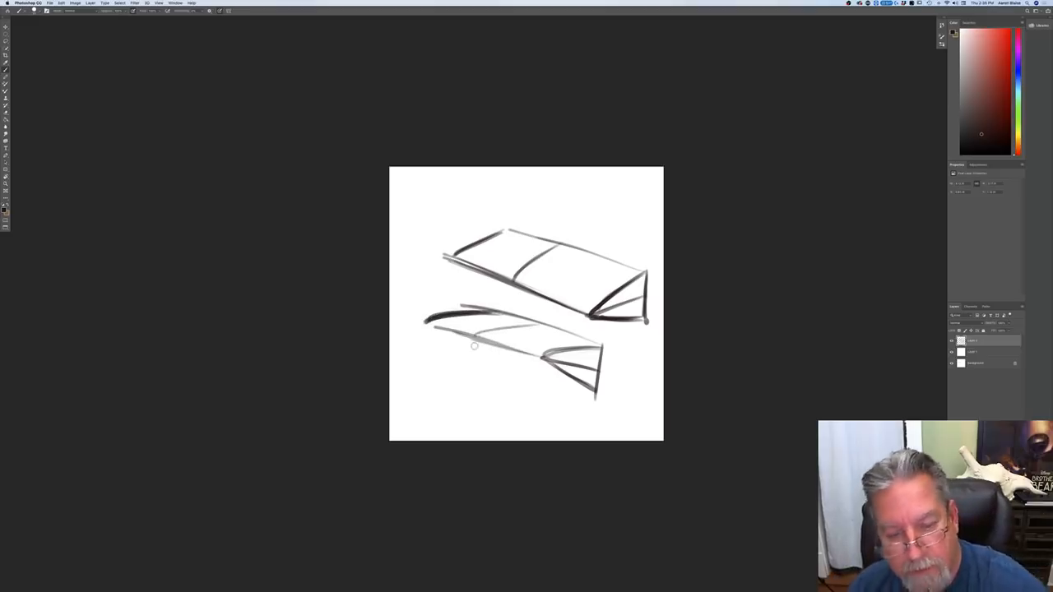
mouse_move(551, 358)
left_mouse_down()
mouse_move(423, 324)
mouse_move(508, 348)
mouse_move(447, 333)
left_mouse_up()
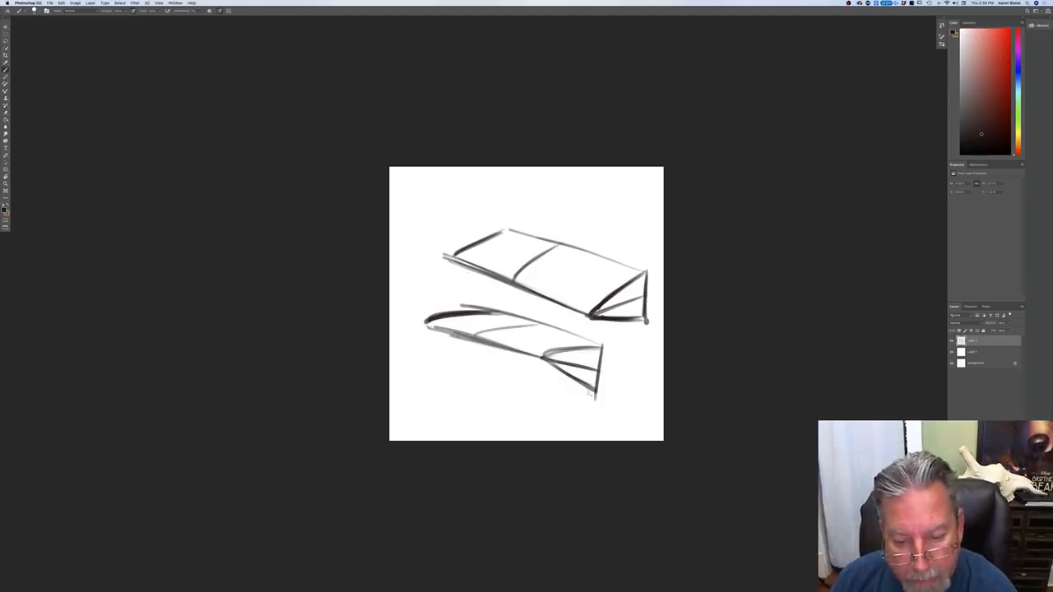
Step: Add the underside edges of the lower form, continue its cross contour with small arrows, and darken the end-face lines
mouse_move(566, 386)
left_mouse_down()
mouse_move(452, 350)
mouse_move(430, 330)
mouse_move(480, 359)
left_mouse_up()
left_click_drag(431, 333, 484, 359)
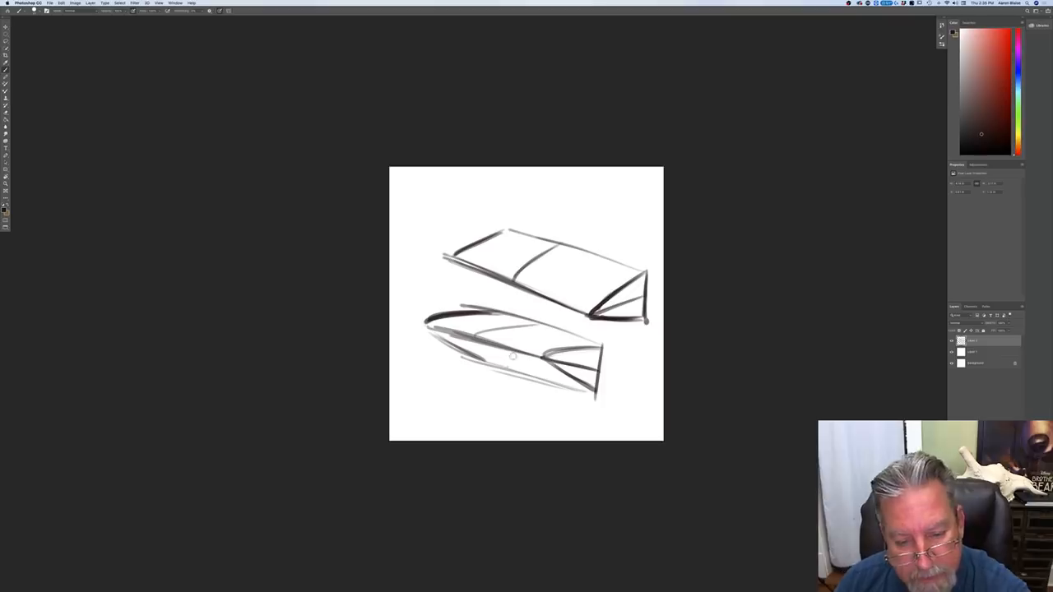
mouse_move(531, 349)
left_mouse_down()
mouse_move(539, 327)
mouse_move(519, 371)
mouse_move(533, 377)
left_mouse_up()
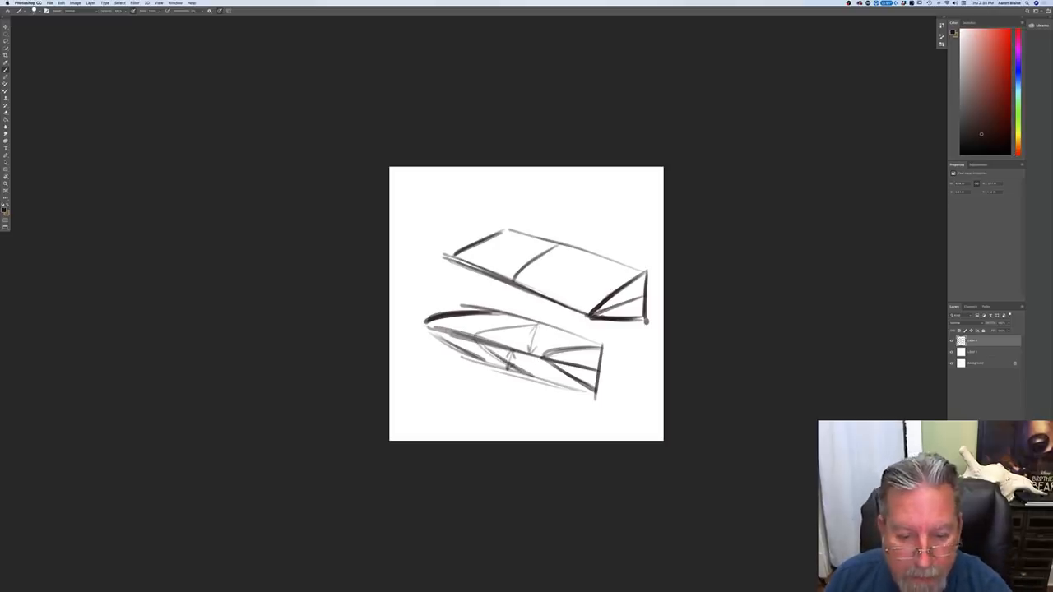
left_click_drag(600, 352, 590, 396)
mouse_move(545, 358)
left_mouse_down()
mouse_move(593, 392)
mouse_move(461, 356)
left_mouse_up()
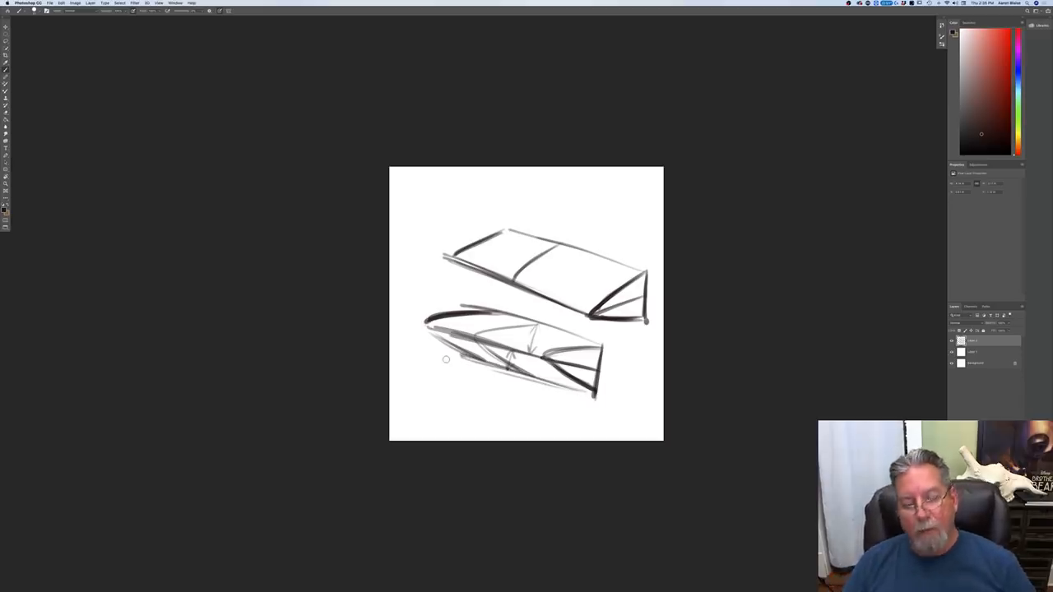
left_click_drag(584, 349, 533, 357)
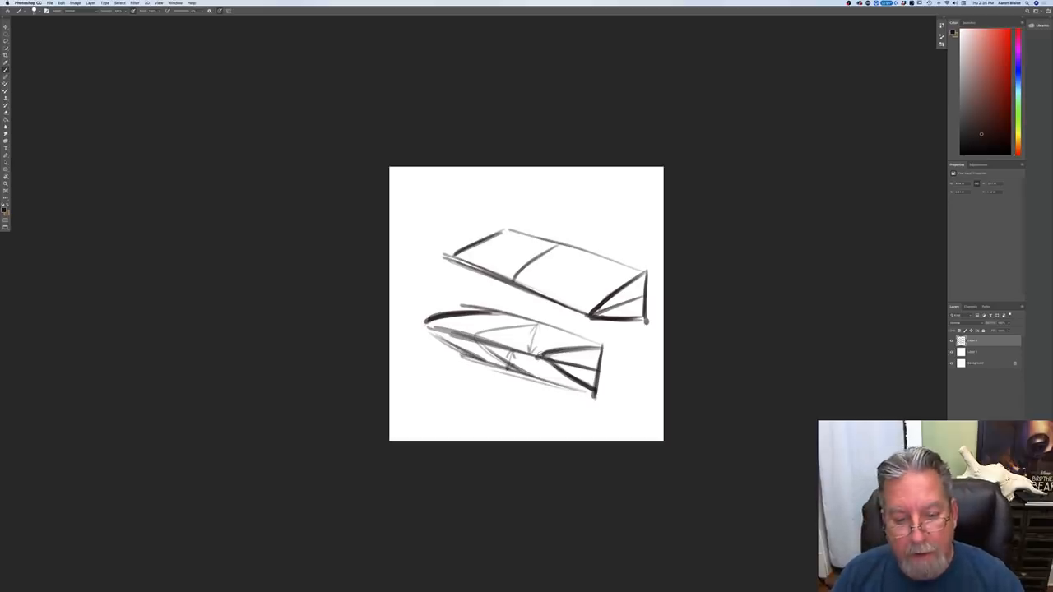
Step: Sketch a horizontal side view of the wedge-shaped form above the box, with a central ridge and angled ends
mouse_move(621, 178)
left_mouse_down()
mouse_move(622, 225)
mouse_move(582, 196)
mouse_move(460, 196)
mouse_move(617, 200)
mouse_move(454, 197)
left_mouse_up()
left_click_drag(621, 176, 567, 197)
left_click_drag(623, 220, 560, 198)
mouse_move(622, 173)
left_mouse_down()
mouse_move(573, 193)
mouse_move(466, 197)
left_mouse_up()
left_click_drag(615, 219, 458, 218)
mouse_move(622, 176)
left_mouse_down()
mouse_move(454, 176)
mouse_move(454, 197)
mouse_move(494, 217)
mouse_move(455, 199)
left_mouse_up()
left_click_drag(569, 218, 501, 214)
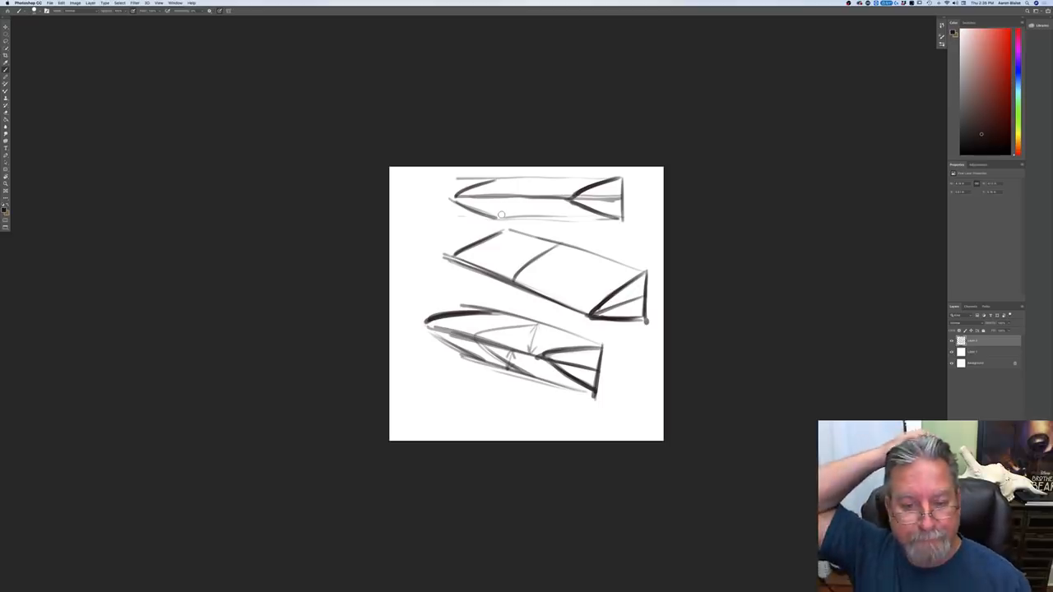
Step: Hide the box sketches, draw an angled corner profile on a new layer and shift it slightly down the canvas
left_click(952, 340)
key("alt+shift+super+n")
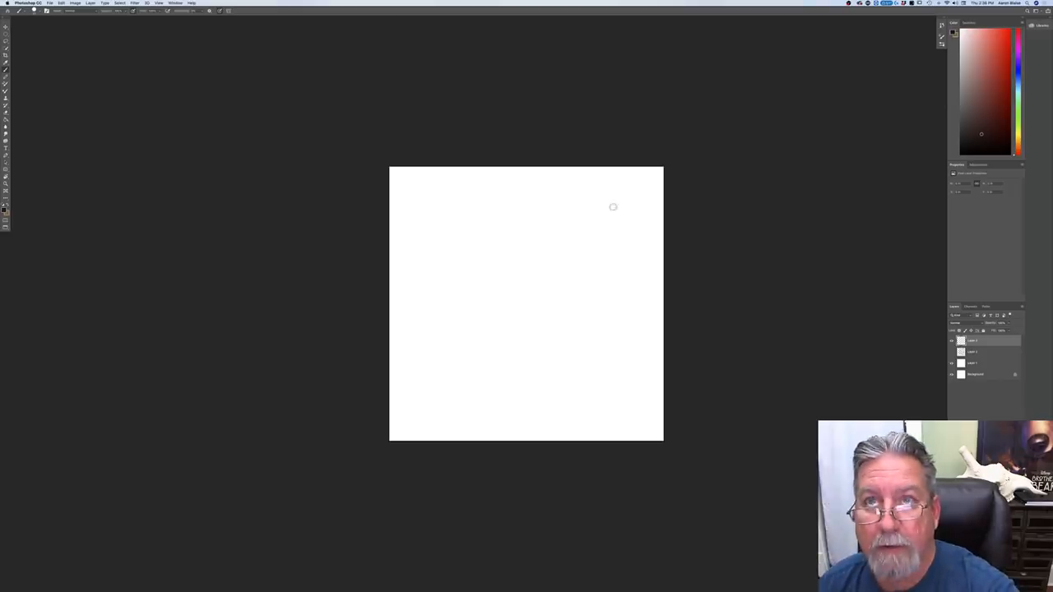
left_click_drag(609, 200, 559, 238)
left_click_drag(610, 203, 558, 239)
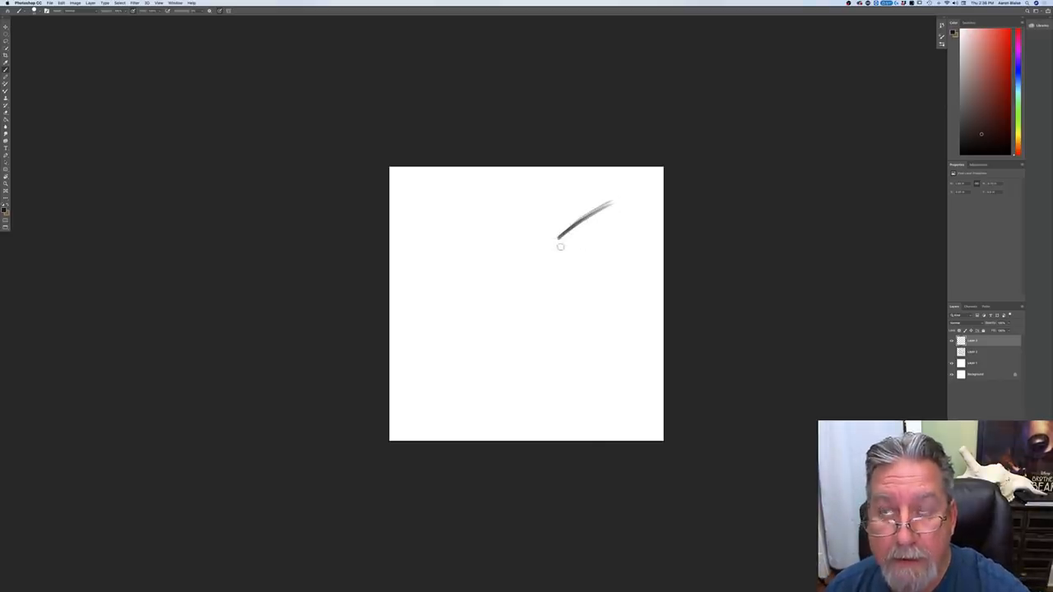
left_click_drag(557, 238, 567, 261)
left_click(5, 27)
left_click_drag(510, 318, 511, 346)
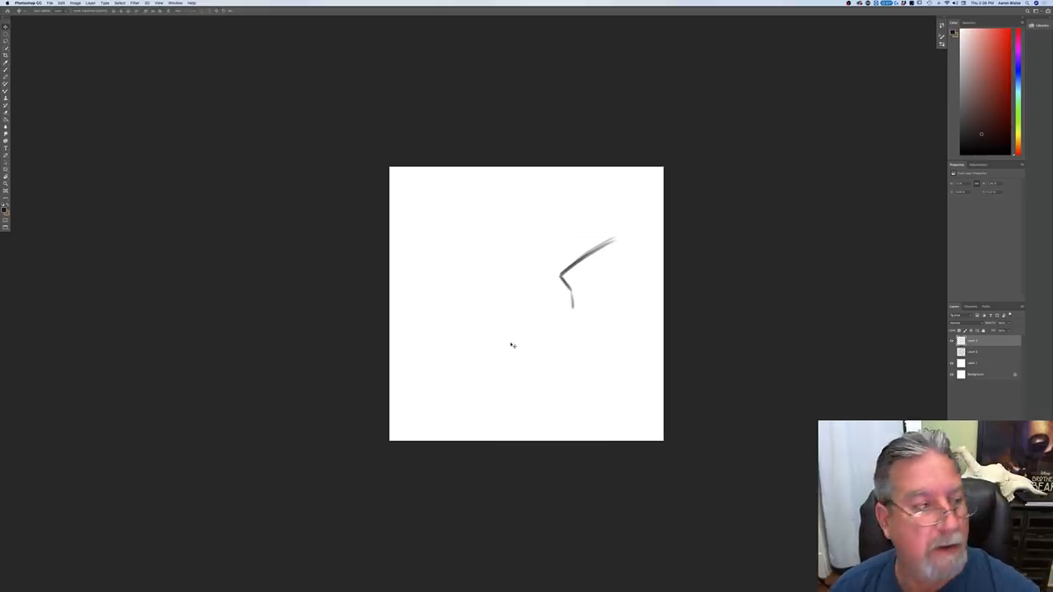
Step: Extend the corner profile into a long form with a curved ridge line, a lower edge and the end face's bottom edge
key("b")
left_click_drag(570, 296, 574, 312)
left_click_drag(559, 274, 444, 261)
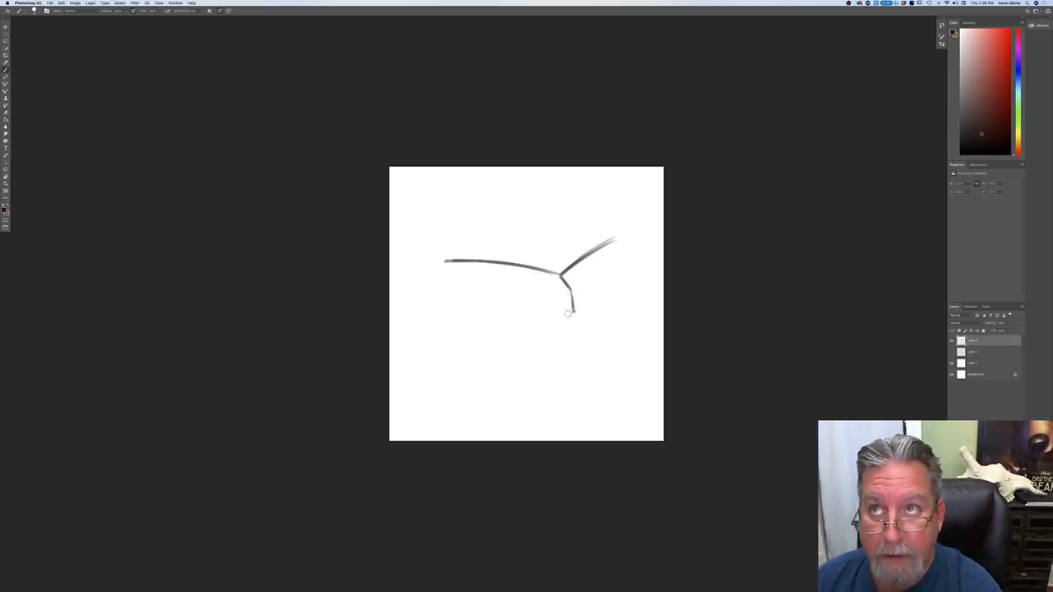
left_click_drag(573, 310, 448, 292)
left_click_drag(631, 236, 593, 250)
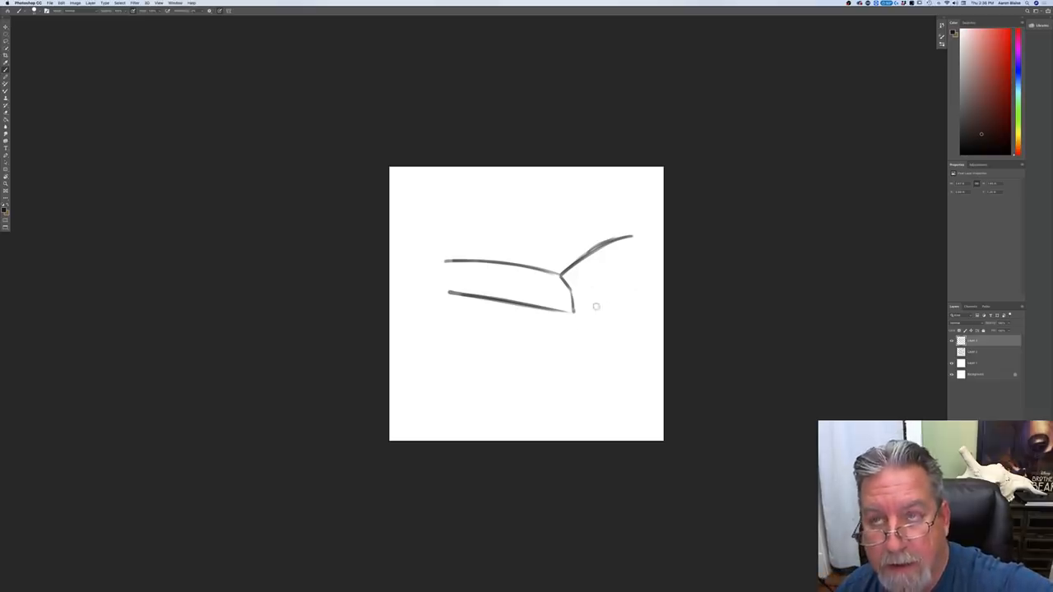
mouse_move(581, 310)
left_mouse_down()
mouse_move(629, 290)
mouse_move(576, 312)
left_mouse_up()
mouse_move(630, 290)
left_mouse_down()
mouse_move(575, 314)
mouse_move(613, 285)
mouse_move(420, 289)
left_mouse_up()
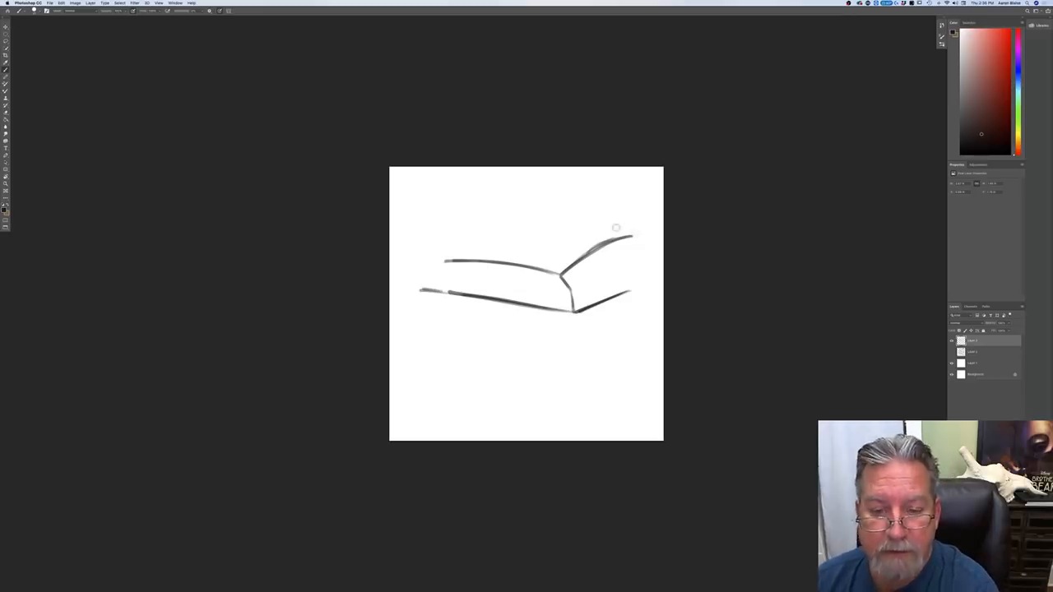
Step: Draw the form's long top edge, extend the ridge line to the left and add a small shaded circle above it
left_click_drag(637, 230, 416, 221)
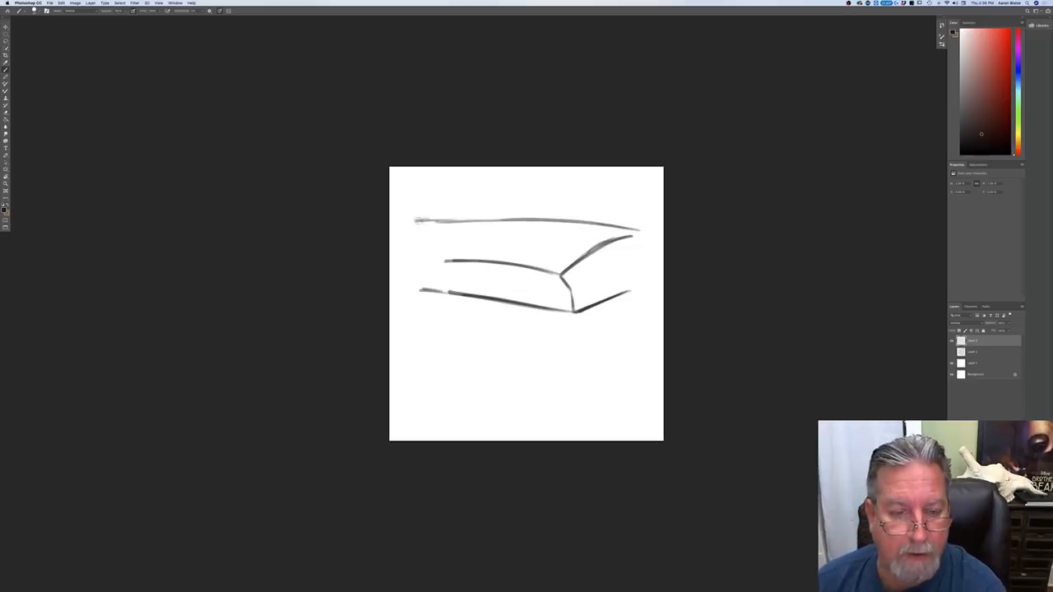
left_click_drag(447, 260, 413, 269)
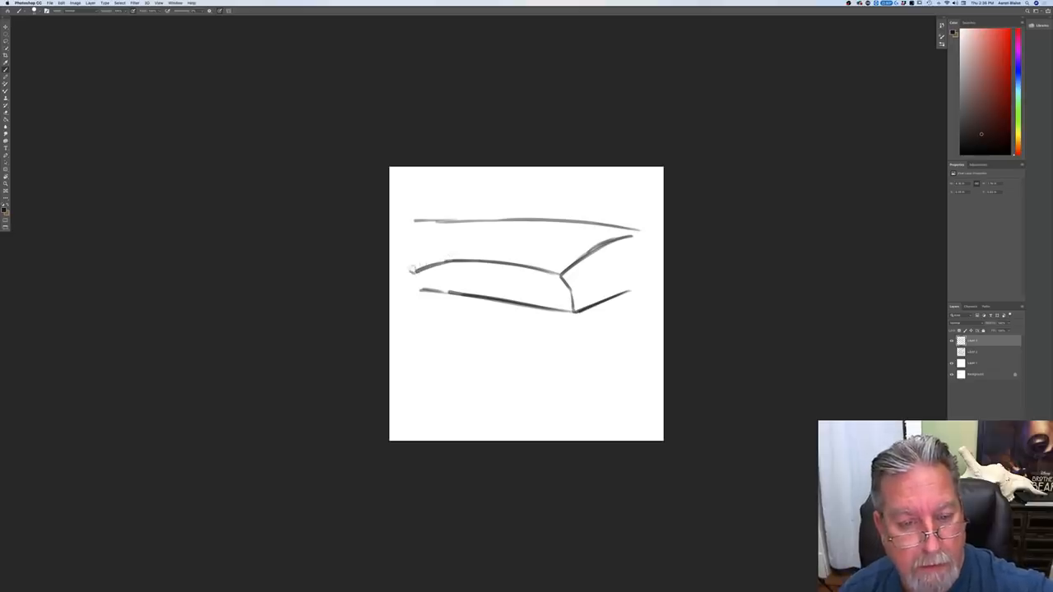
mouse_move(447, 232)
left_mouse_down()
mouse_move(458, 239)
mouse_move(449, 242)
left_mouse_up()
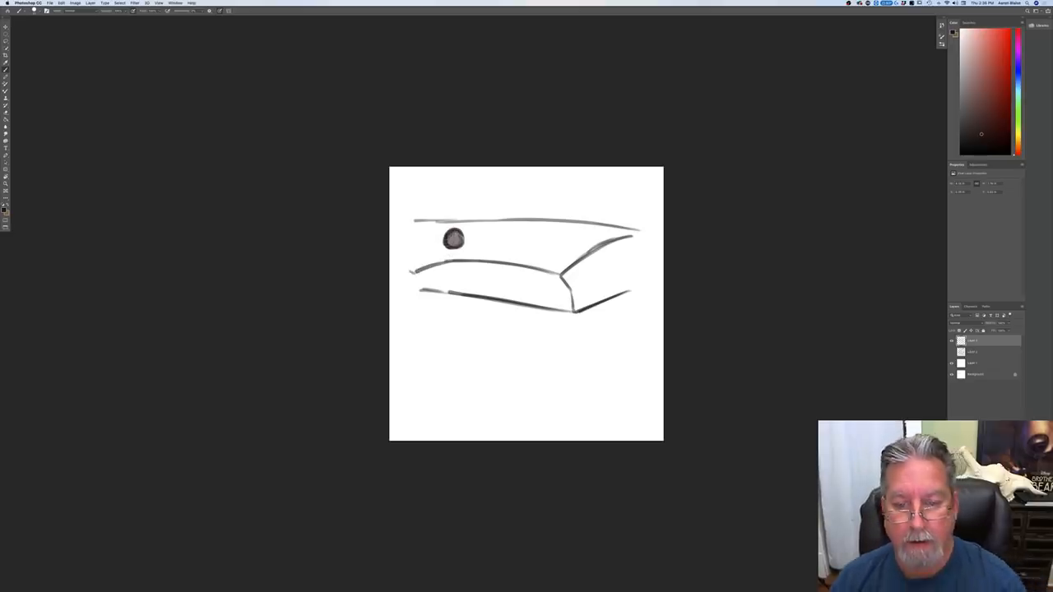
Step: Close the form's right end with a vertical edge, darken its bottom edge and hatch the end face with vertical strokes
mouse_move(636, 233)
left_mouse_down()
mouse_move(640, 284)
mouse_move(576, 313)
left_mouse_up()
left_click_drag(640, 285, 576, 314)
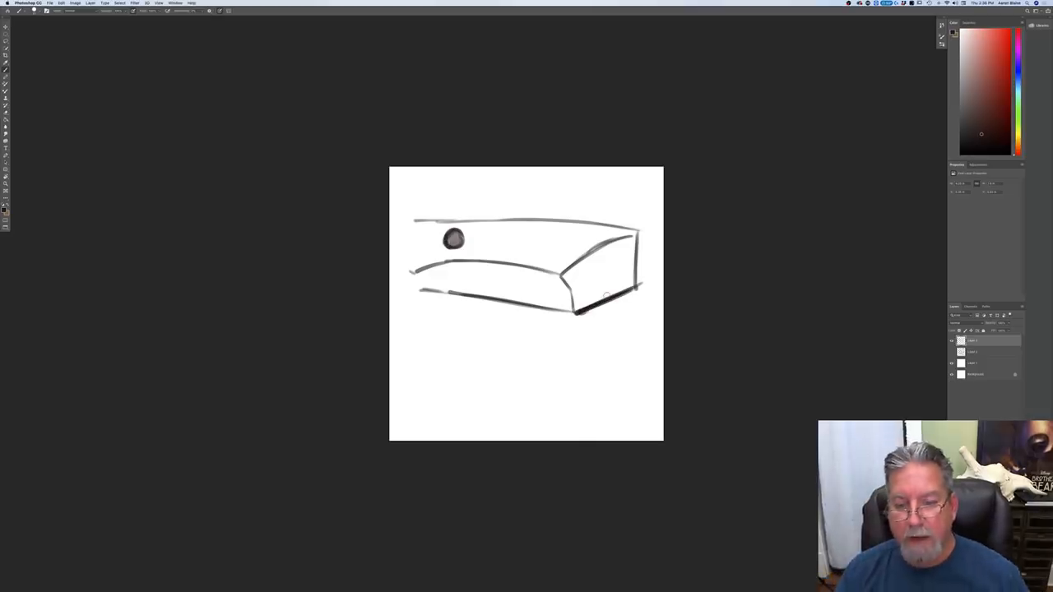
left_click_drag(632, 245, 631, 283)
left_click_drag(628, 244, 622, 291)
left_click_drag(617, 244, 613, 296)
left_click_drag(608, 249, 604, 299)
left_click_drag(598, 252, 593, 303)
left_click_drag(588, 258, 584, 306)
left_click_drag(579, 267, 573, 310)
left_click_drag(570, 270, 566, 282)
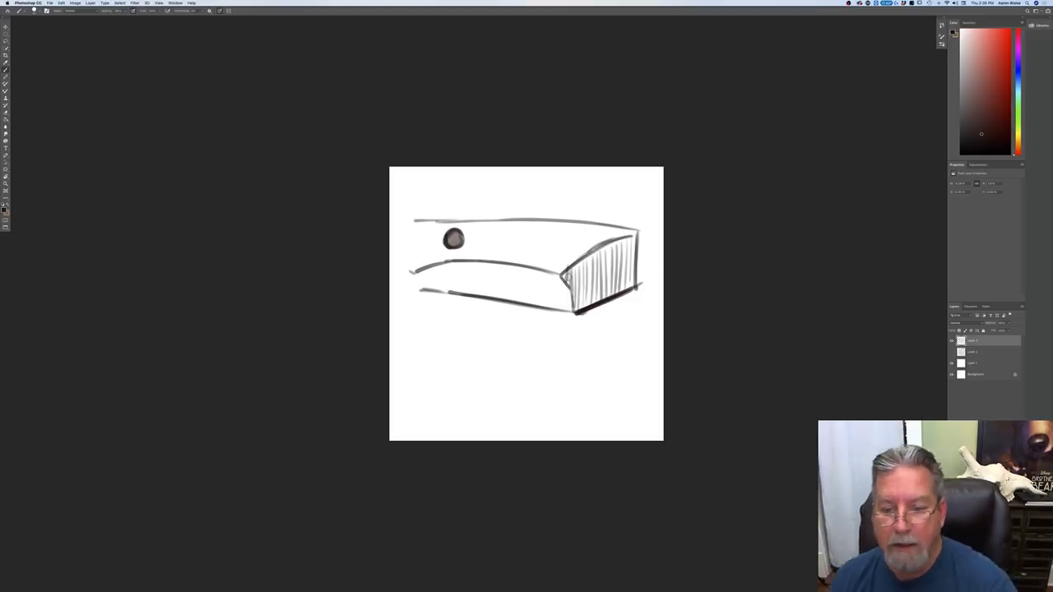
Step: Mirror the hatched end face below its bottom edge with vertical side edges and a curved lower edge
left_click_drag(636, 288, 633, 349)
left_click_drag(634, 291, 635, 348)
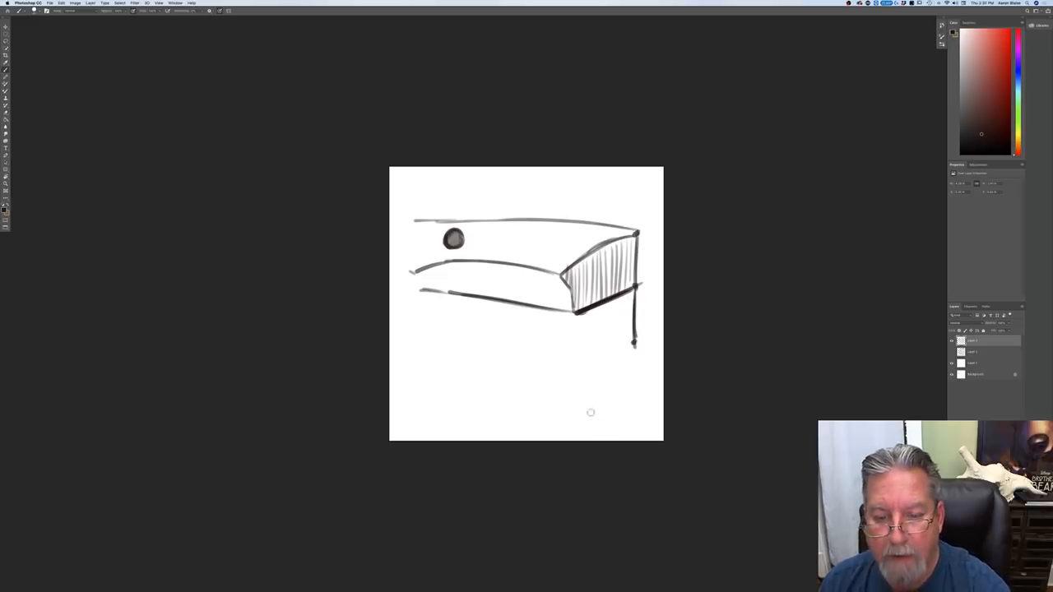
mouse_move(574, 324)
left_mouse_down()
mouse_move(564, 355)
mouse_move(632, 344)
left_mouse_up()
left_click_drag(566, 357, 629, 345)
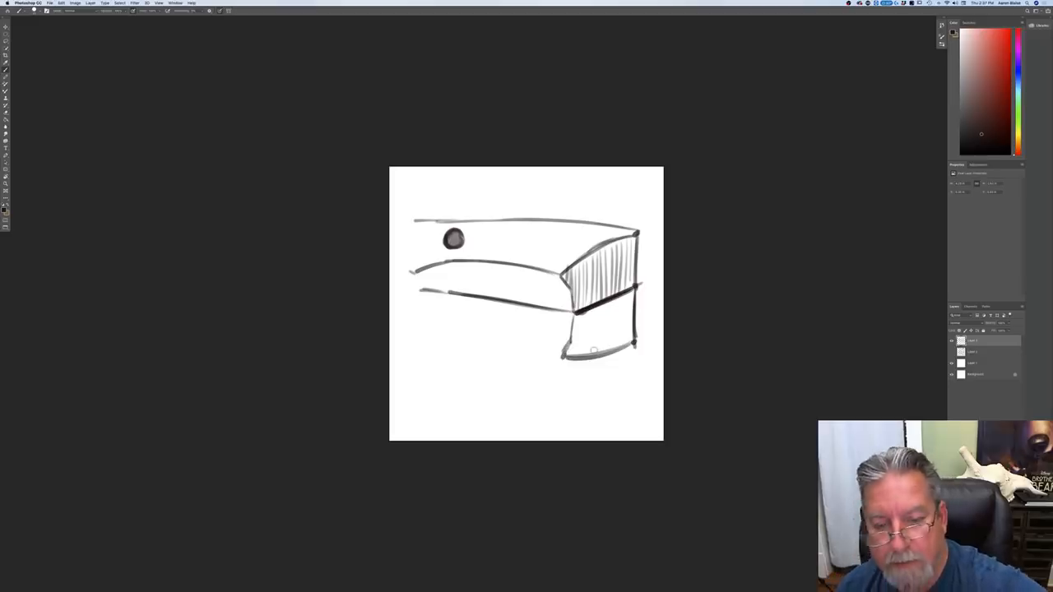
mouse_move(635, 290)
left_mouse_down()
mouse_move(635, 343)
mouse_move(575, 357)
left_mouse_up()
left_click_drag(634, 342, 569, 357)
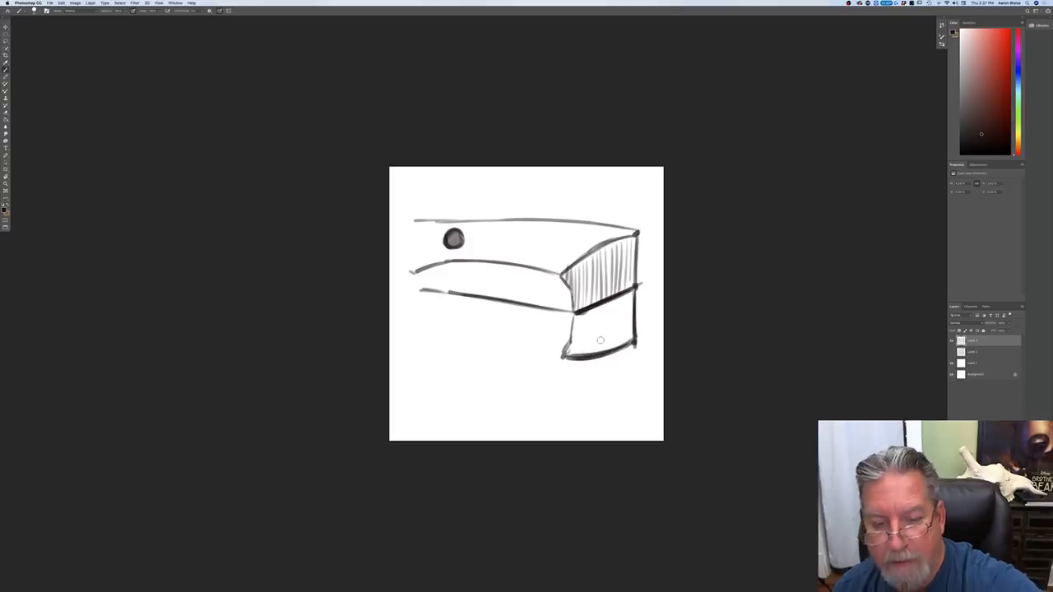
Step: Hatch the mirrored lower end face with vertical strokes
mouse_move(629, 298)
left_mouse_down()
mouse_move(627, 341)
mouse_move(611, 349)
left_mouse_up()
mouse_move(604, 306)
left_mouse_down()
mouse_move(603, 352)
mouse_move(597, 342)
left_mouse_up()
left_click_drag(591, 315, 592, 354)
left_click_drag(587, 312, 587, 345)
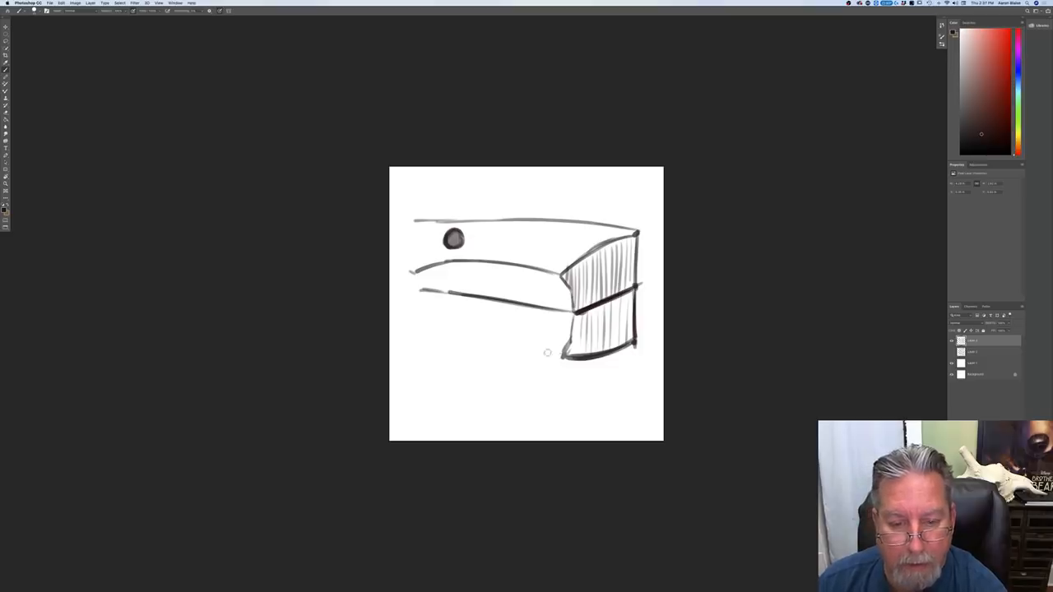
Step: Draw the mirrored ridge line with curved cross-contours along the front, and shade a partial circle beneath it
mouse_move(549, 352)
left_mouse_down()
mouse_move(414, 304)
mouse_move(548, 352)
left_mouse_up()
mouse_move(457, 263)
left_mouse_down()
mouse_move(470, 293)
mouse_move(560, 312)
mouse_move(546, 352)
left_mouse_up()
left_click_drag(536, 311, 521, 346)
left_click_drag(500, 302, 493, 333)
left_click_drag(469, 300, 464, 325)
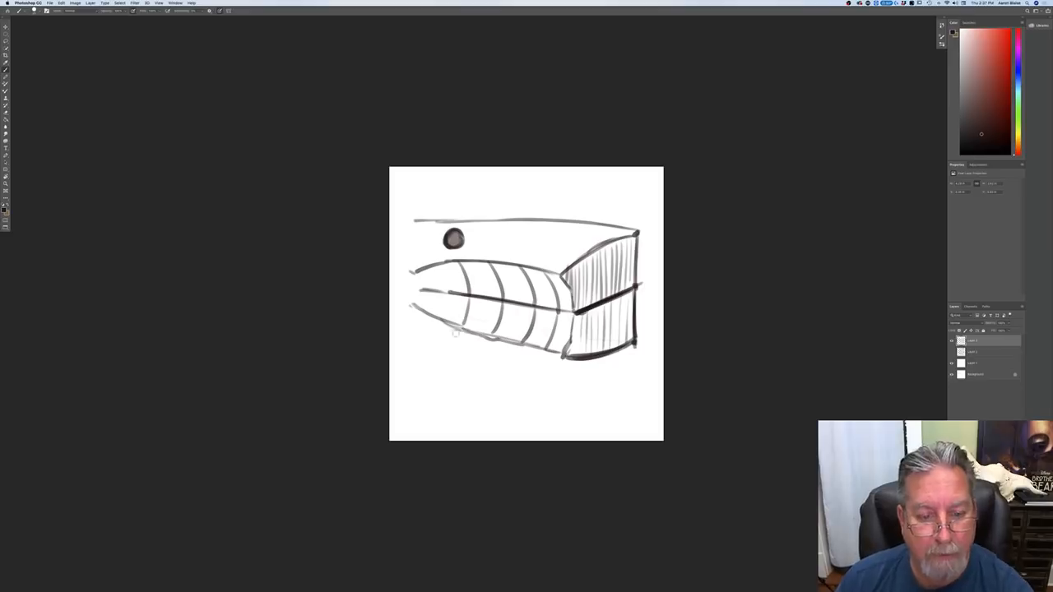
mouse_move(443, 325)
left_mouse_down()
mouse_move(463, 333)
mouse_move(453, 333)
left_mouse_up()
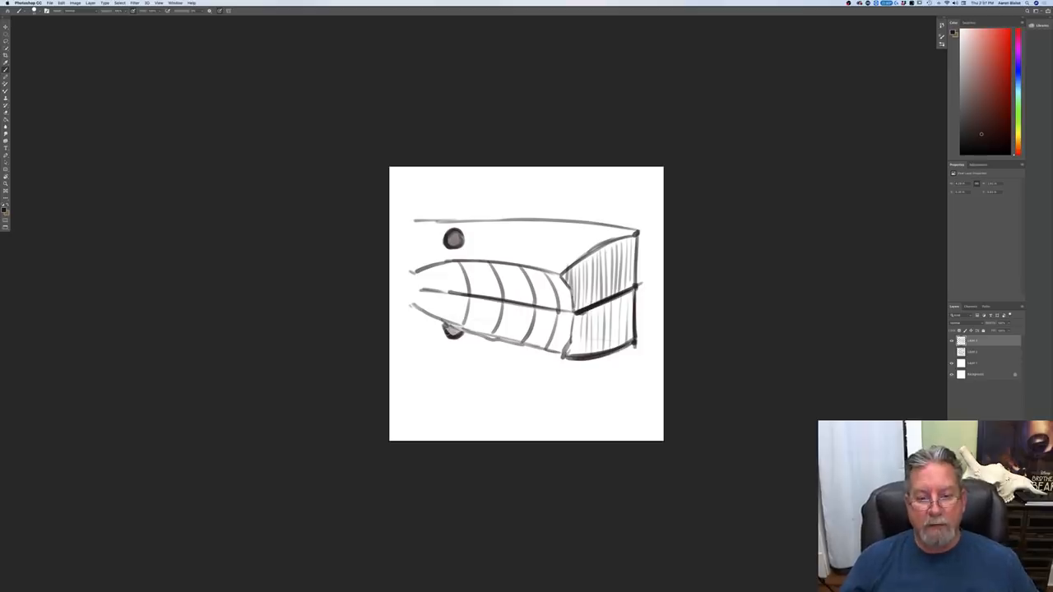
Step: Redraw the form's long top edge and the end face's sloping edge so they meet at a higher back corner
mouse_move(635, 284)
left_mouse_down()
mouse_move(630, 221)
mouse_move(482, 210)
mouse_move(414, 218)
left_mouse_up()
mouse_move(635, 229)
left_mouse_down()
mouse_move(564, 258)
mouse_move(576, 260)
left_mouse_up()
mouse_move(637, 213)
left_mouse_down()
mouse_move(636, 267)
mouse_move(613, 232)
mouse_move(565, 272)
mouse_move(631, 216)
mouse_move(431, 215)
mouse_move(638, 217)
left_mouse_up()
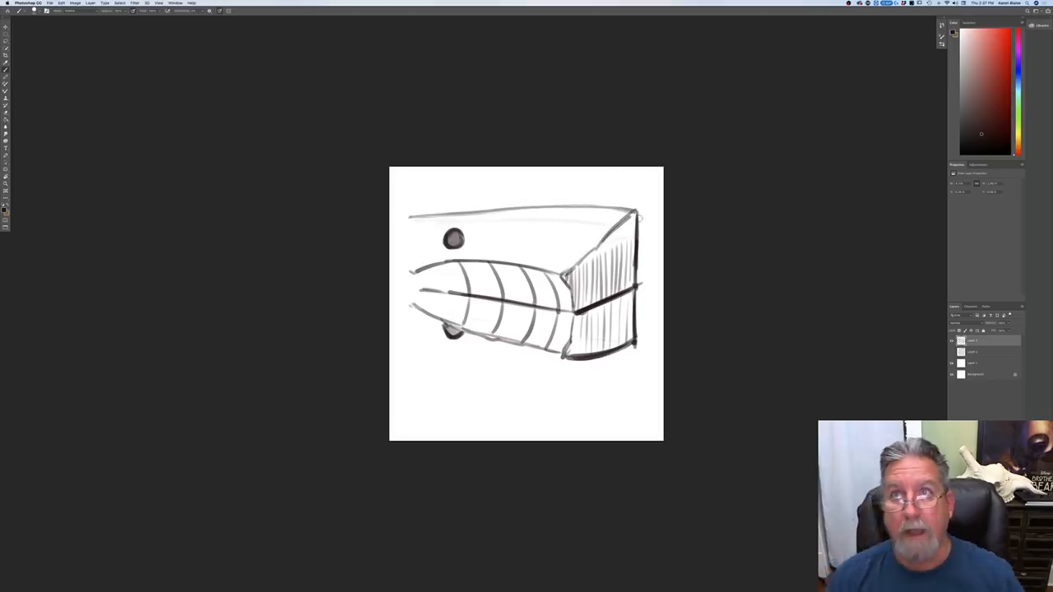
Step: Erase most of the mirrored end face and redraw its outer vertical edge longer, matching the raised corner above
mouse_move(634, 298)
left_mouse_down()
mouse_move(616, 359)
mouse_move(585, 359)
mouse_move(627, 331)
mouse_move(594, 324)
mouse_move(604, 331)
left_mouse_up()
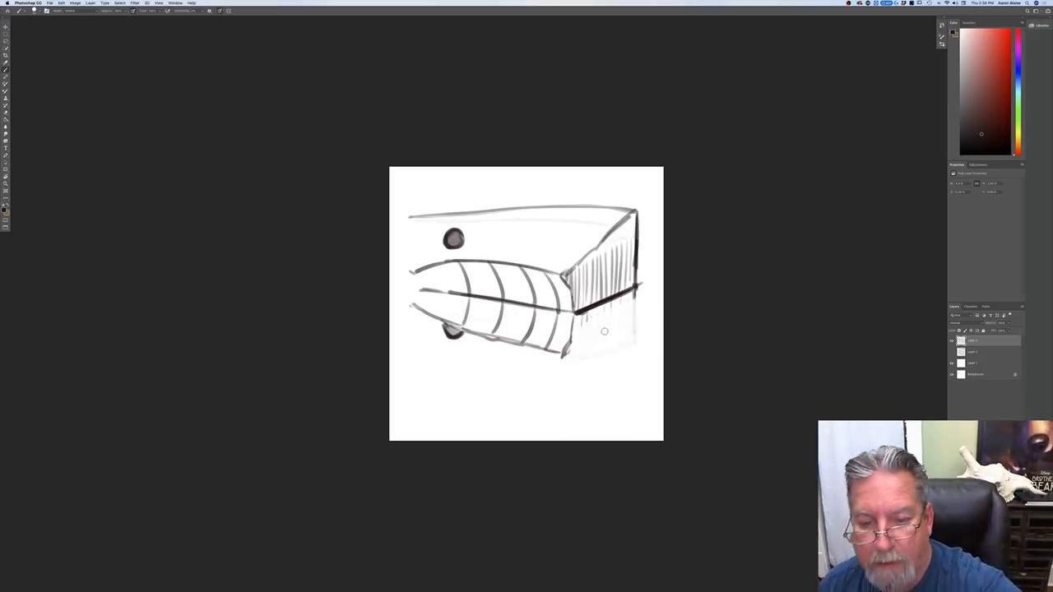
left_click_drag(633, 293, 634, 359)
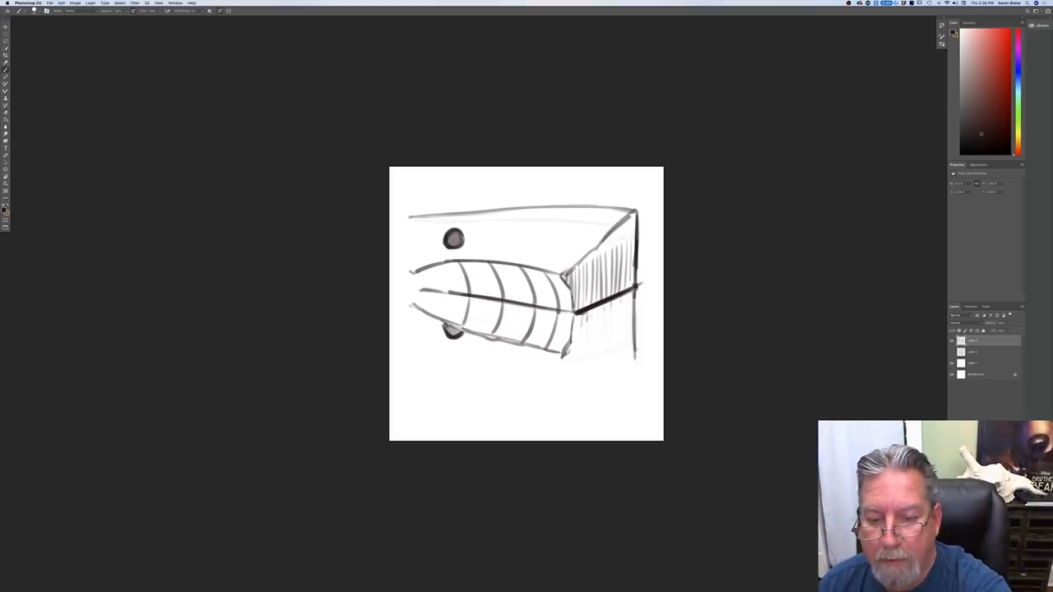
left_click_drag(634, 296, 633, 367)
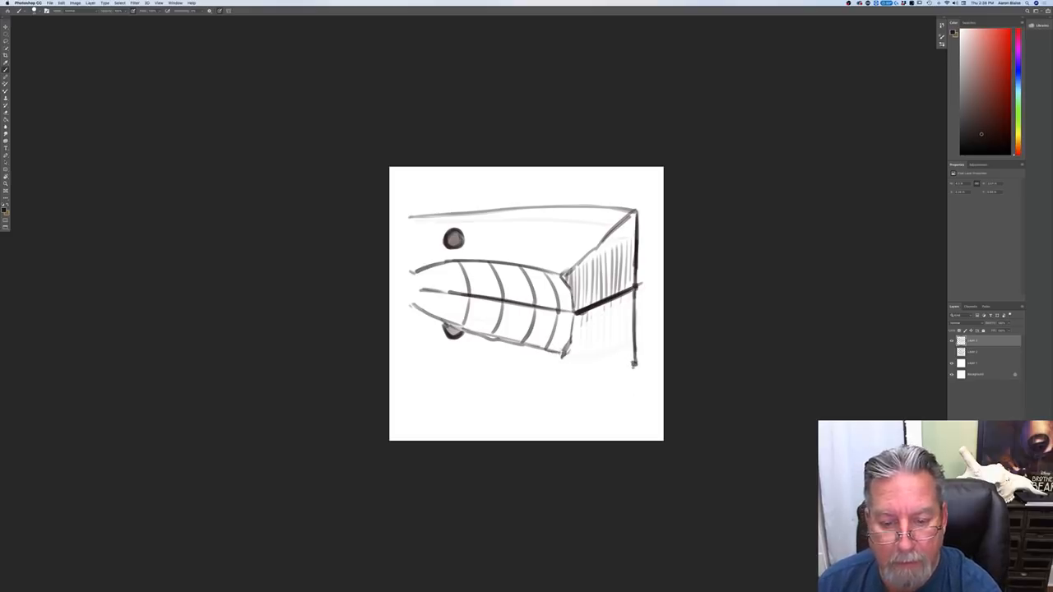
left_click_drag(637, 282, 638, 204)
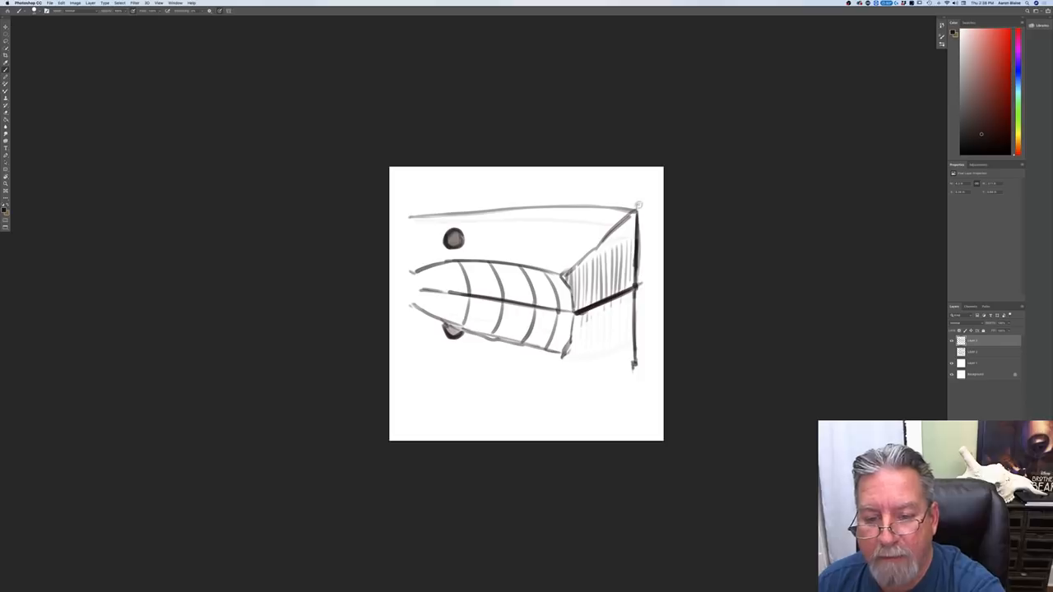
Step: Draw and strengthen a long sloping bottom edge for the mirrored form, running down to the lengthened vertical edge
mouse_move(634, 296)
left_mouse_down()
mouse_move(633, 380)
mouse_move(415, 319)
left_mouse_up()
left_click_drag(600, 375, 407, 315)
left_click_drag(474, 339, 627, 380)
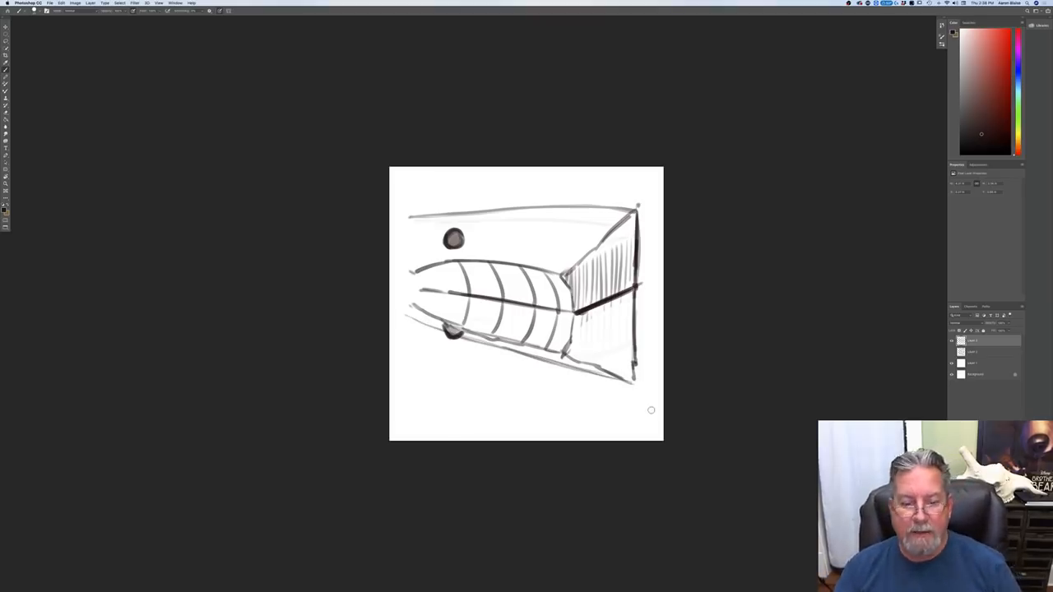
left_click_drag(415, 316, 619, 380)
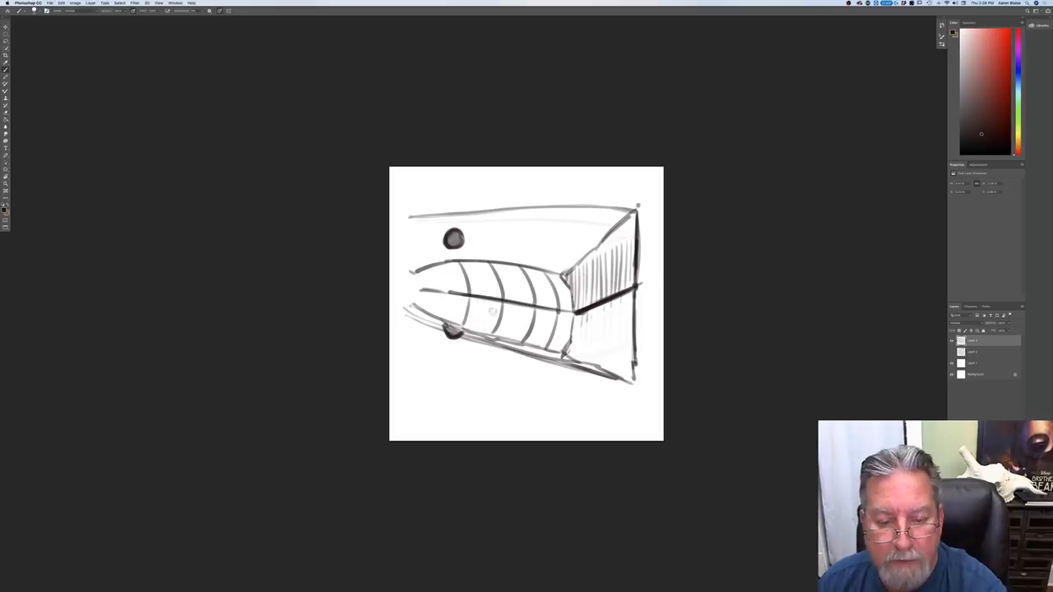
Step: Add light diagonal strokes across the mirrored lower part of the form
mouse_move(645, 301)
left_mouse_down()
mouse_move(556, 335)
mouse_move(525, 370)
left_mouse_up()
left_click_drag(567, 319, 470, 361)
mouse_move(533, 320)
left_mouse_down()
mouse_move(464, 349)
mouse_move(452, 334)
left_mouse_up()
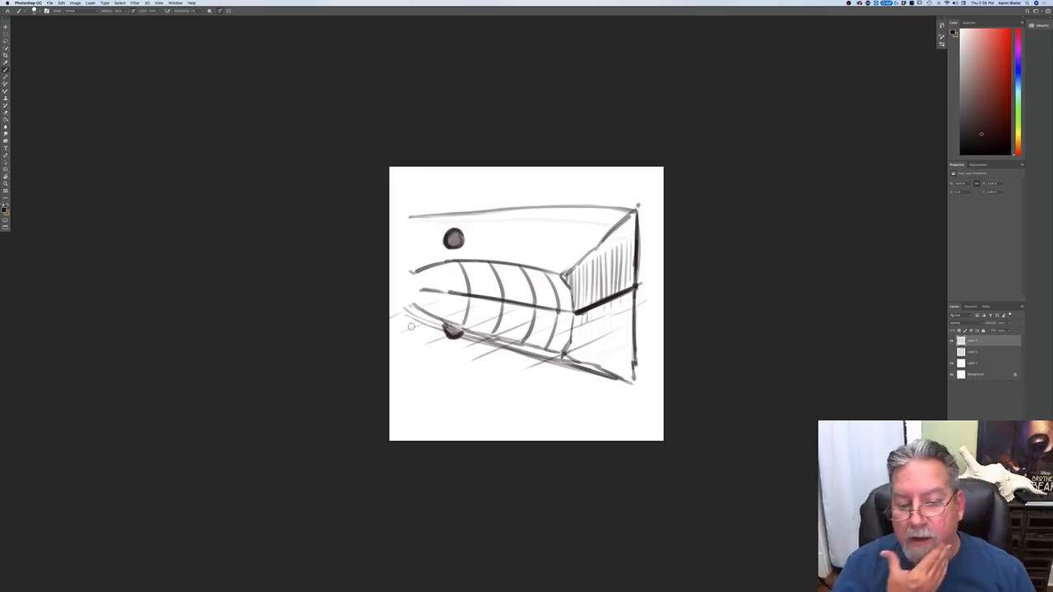
Step: Darken the end face's base and front edges, extend the dividing line to the left, and darken the partial circle
mouse_move(633, 216)
left_mouse_down()
mouse_move(637, 281)
mouse_move(579, 263)
mouse_move(577, 311)
left_mouse_up()
left_click_drag(632, 286, 577, 311)
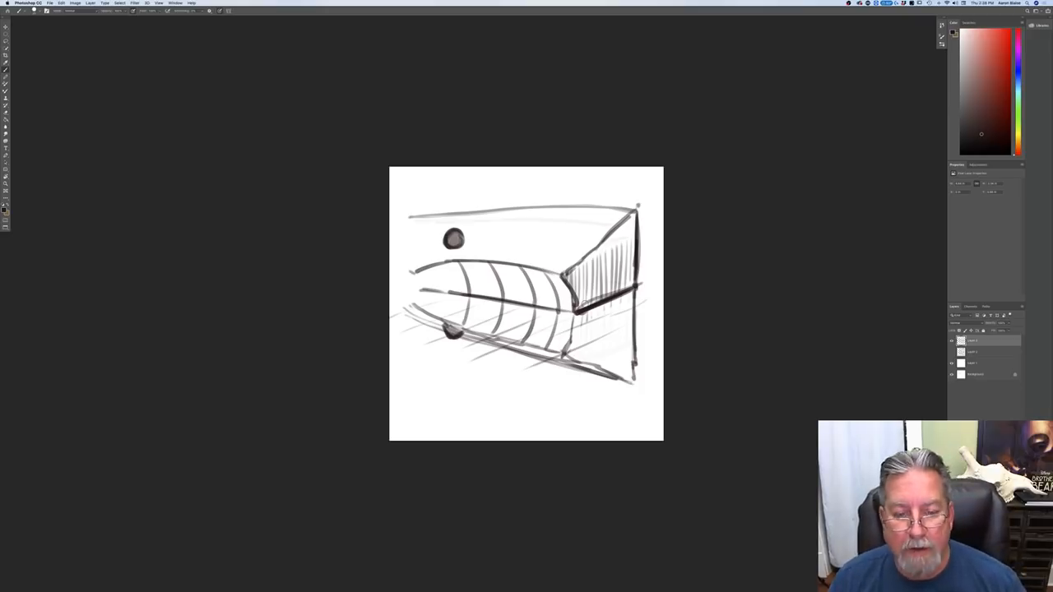
left_click_drag(449, 293, 410, 288)
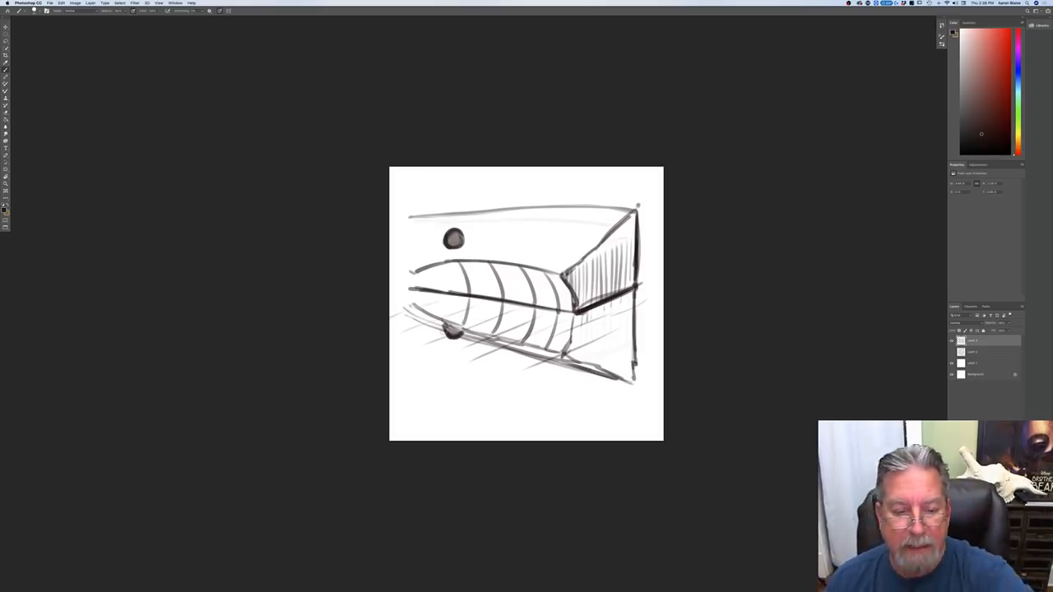
mouse_move(455, 336)
left_mouse_down()
mouse_move(463, 330)
mouse_move(462, 348)
left_mouse_up()
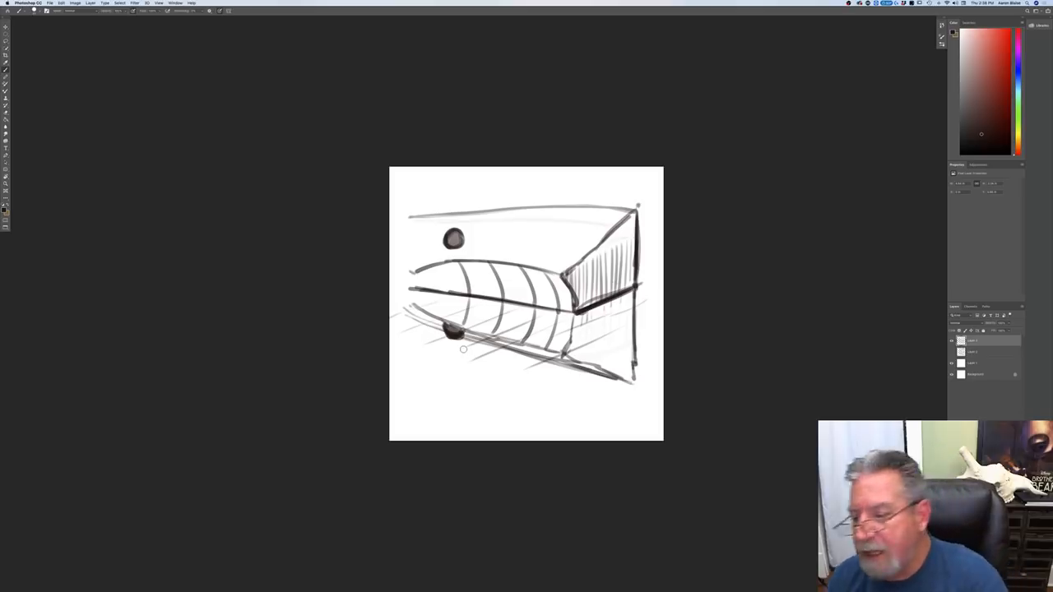
Step: Hide the current sketch and, on a new layer, draw a flat slab with a wedge-shaped end face and an upright post
left_click(950, 341)
key("super+alt+shift+n")
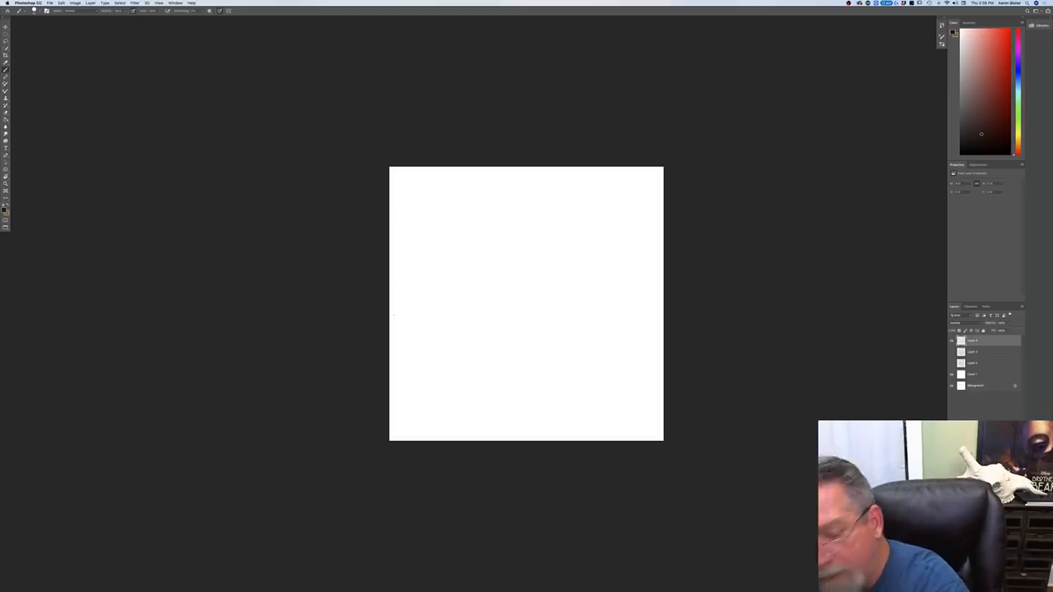
mouse_move(505, 198)
left_mouse_down()
mouse_move(509, 257)
mouse_move(452, 287)
left_mouse_up()
mouse_move(483, 247)
left_mouse_down()
mouse_move(471, 249)
mouse_move(611, 255)
mouse_move(611, 289)
mouse_move(599, 262)
mouse_move(556, 290)
mouse_move(554, 304)
mouse_move(614, 287)
left_mouse_up()
left_click_drag(556, 305, 603, 292)
mouse_move(607, 257)
left_mouse_down()
mouse_move(555, 303)
mouse_move(615, 287)
left_mouse_up()
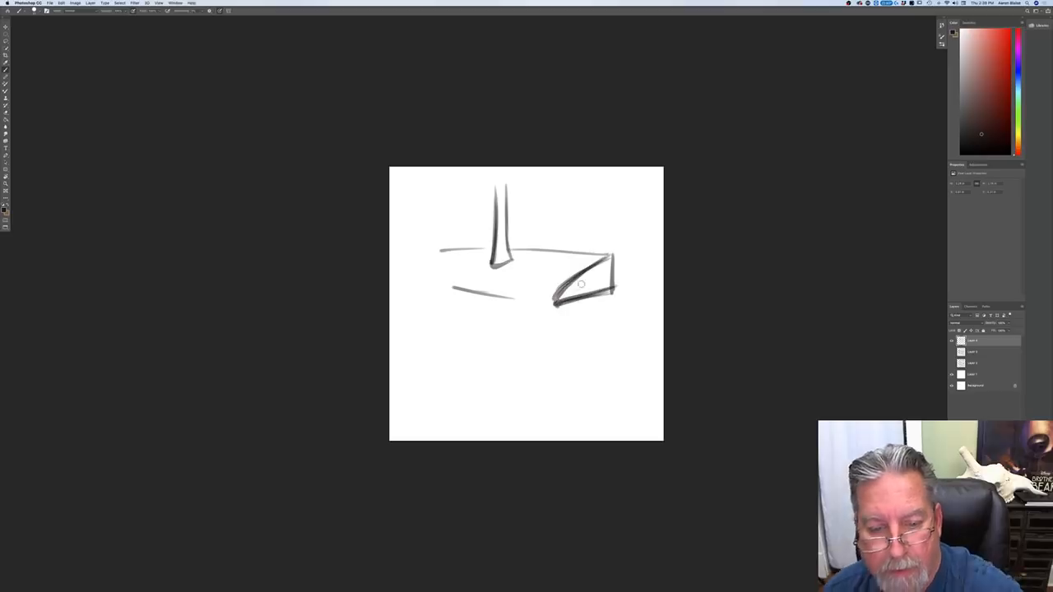
mouse_move(552, 303)
left_mouse_down()
mouse_move(420, 283)
mouse_move(539, 297)
left_mouse_up()
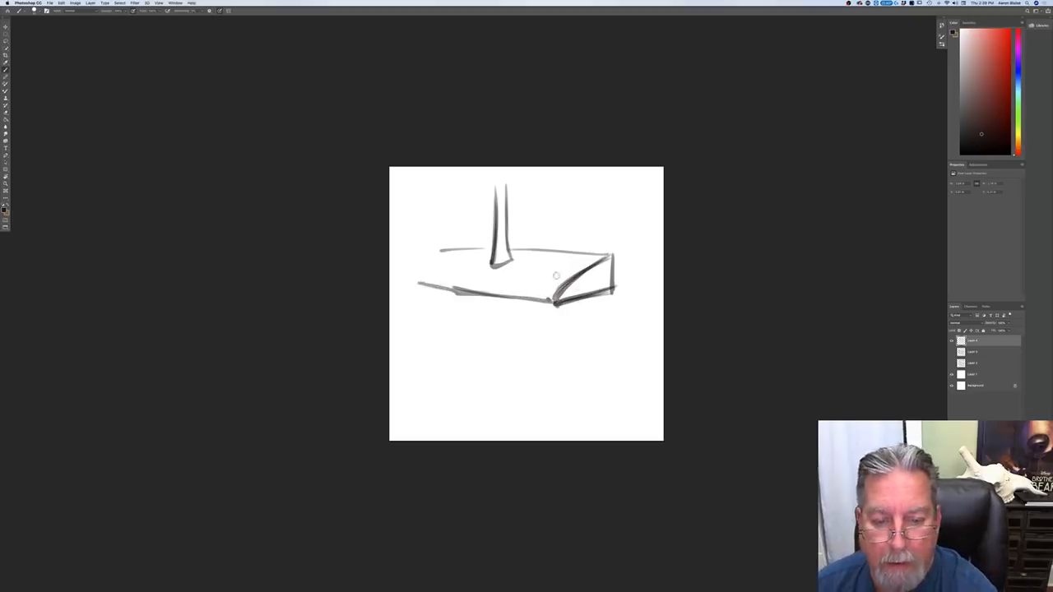
Step: Hatch the slab's end face and mirror it below with a hatched lower wedge and a light long bottom edge
mouse_move(607, 255)
left_mouse_down()
mouse_move(557, 300)
mouse_move(611, 288)
mouse_move(584, 297)
mouse_move(568, 298)
mouse_move(563, 285)
mouse_move(457, 295)
mouse_move(411, 286)
mouse_move(546, 301)
left_mouse_up()
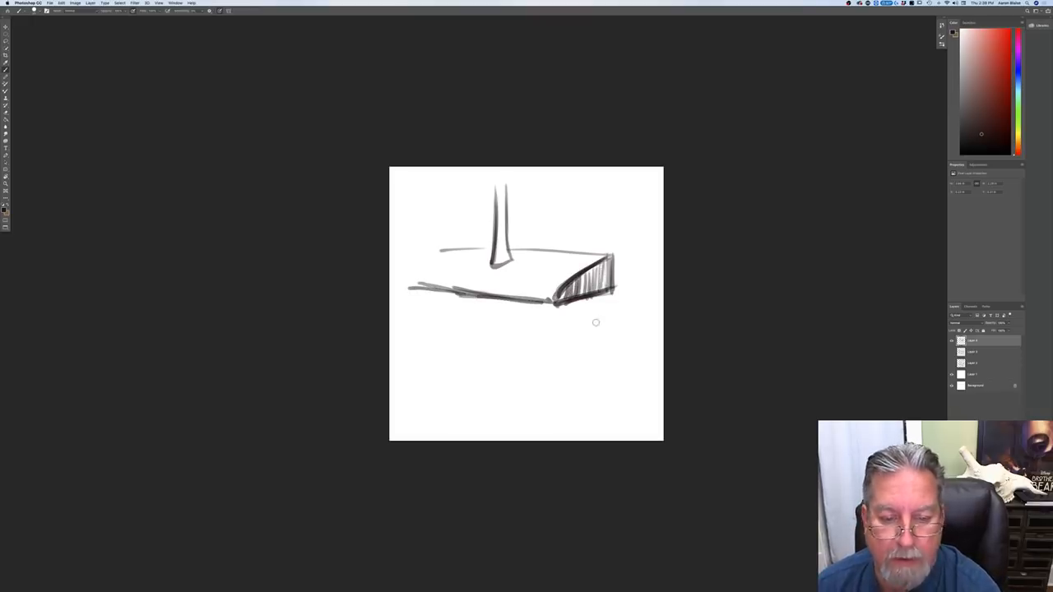
mouse_move(613, 292)
left_mouse_down()
mouse_move(611, 322)
mouse_move(610, 296)
mouse_move(612, 321)
mouse_move(565, 310)
mouse_move(597, 321)
mouse_move(587, 298)
mouse_move(571, 316)
mouse_move(564, 301)
mouse_move(550, 314)
mouse_move(410, 297)
left_mouse_up()
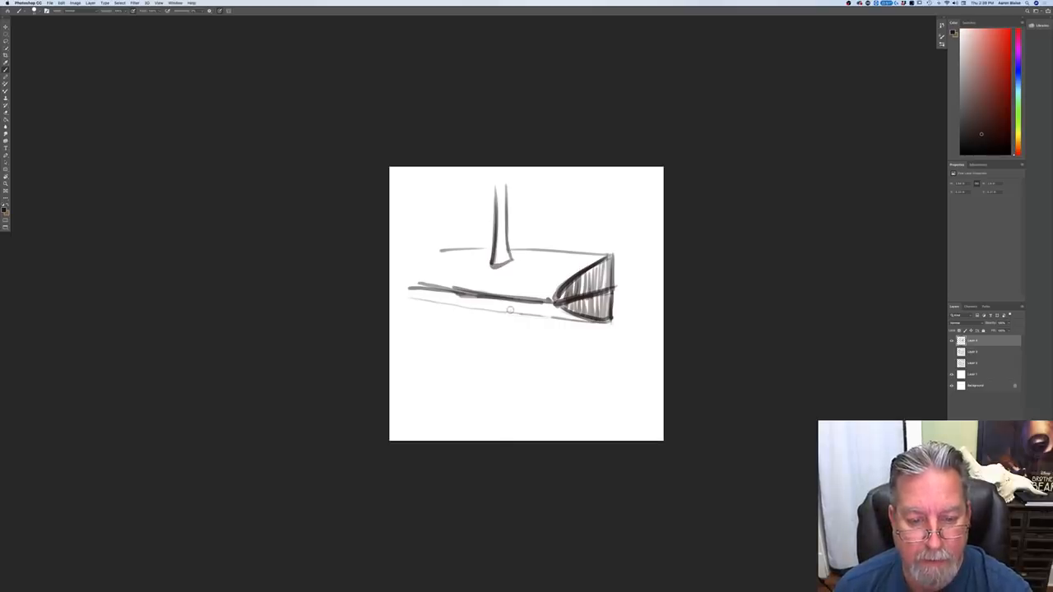
Step: Sketch a mirrored tapering post below the slab, hatch both posts and strengthen the slab's mirrored bottom edge
mouse_move(509, 311)
left_mouse_down()
mouse_move(507, 328)
mouse_move(495, 326)
mouse_move(507, 389)
mouse_move(496, 403)
left_mouse_up()
mouse_move(502, 310)
left_mouse_down()
mouse_move(512, 310)
mouse_move(490, 308)
mouse_move(501, 319)
mouse_move(503, 377)
left_mouse_up()
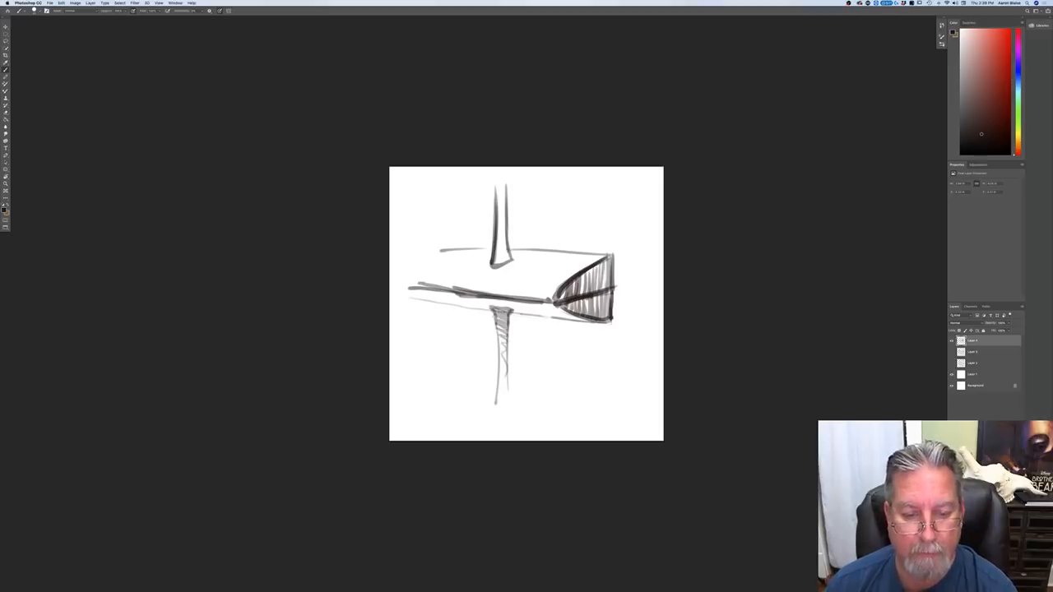
left_click_drag(498, 265, 501, 211)
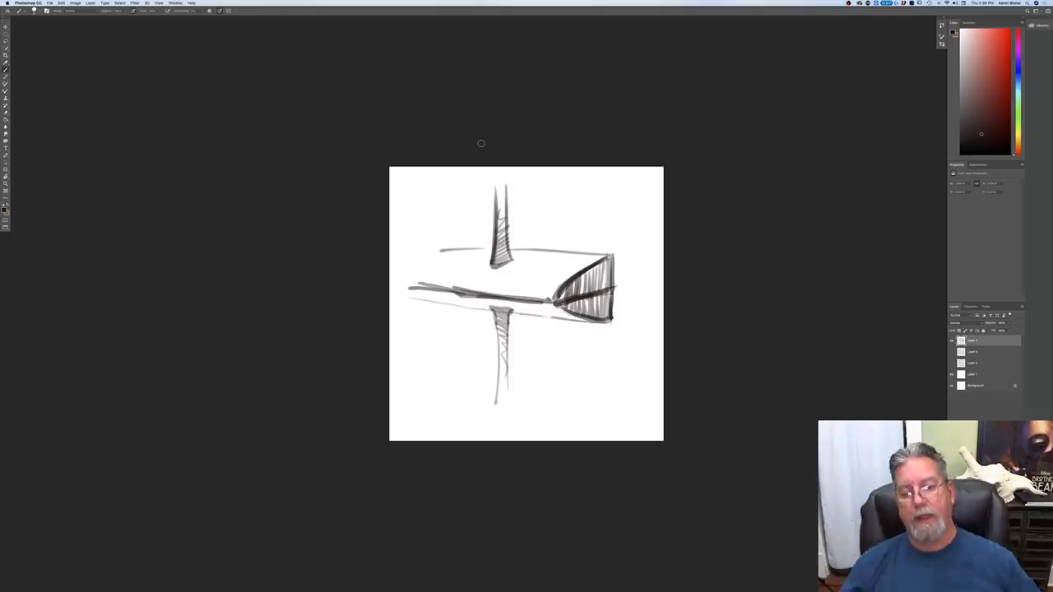
left_click_drag(497, 319, 502, 360)
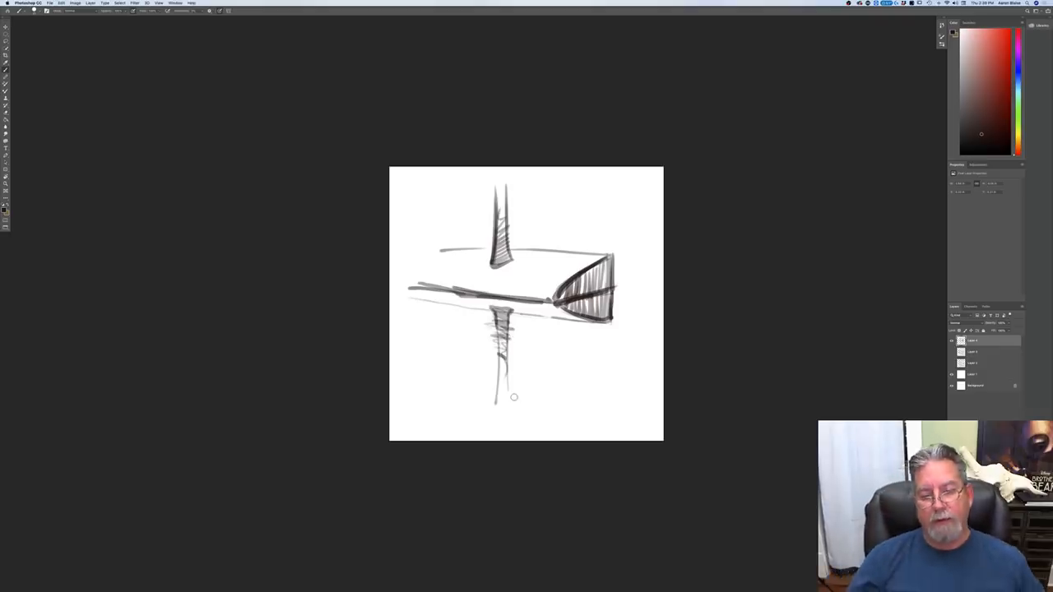
left_click_drag(579, 319, 410, 301)
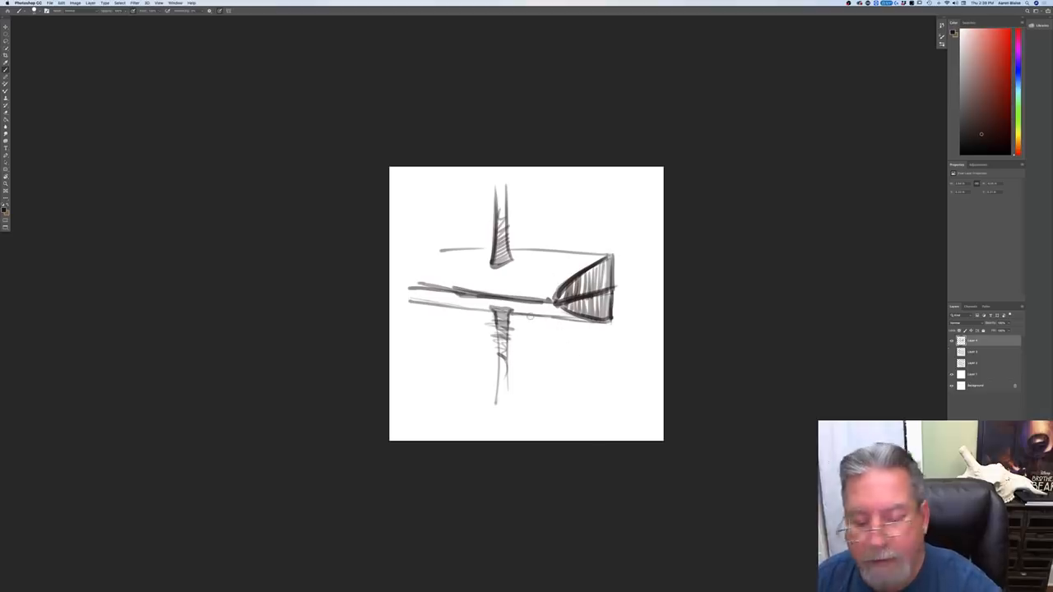
Step: Hide the post sketch and, on a new layer, outline a long sloping form with a curved end face at its left
left_click(952, 341)
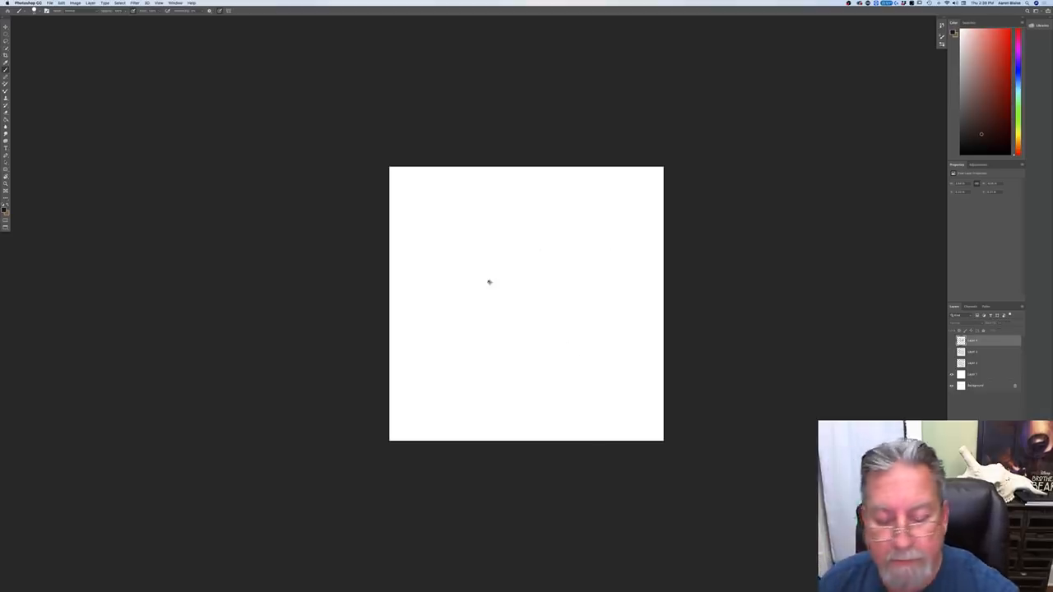
key("alt+shift+super+n")
left_click(443, 216)
left_click(443, 260, "shift")
left_click(485, 326, "shift")
left_click(441, 210, "shift")
left_click(487, 325)
left_click(622, 293, "shift")
left_click(442, 211)
left_click(606, 197, "shift")
Step: Strengthen the end face's diagonal base line and hatch the area above it with vertical strokes
mouse_move(442, 259)
left_mouse_down()
mouse_move(443, 301)
mouse_move(456, 311)
mouse_move(442, 304)
mouse_move(487, 326)
left_mouse_up()
mouse_move(442, 252)
left_mouse_down()
mouse_move(445, 307)
mouse_move(483, 326)
left_mouse_up()
left_click_drag(444, 220, 454, 284)
mouse_move(461, 245)
left_mouse_down()
mouse_move(463, 292)
mouse_move(477, 311)
left_mouse_up()
left_click_drag(480, 288, 484, 321)
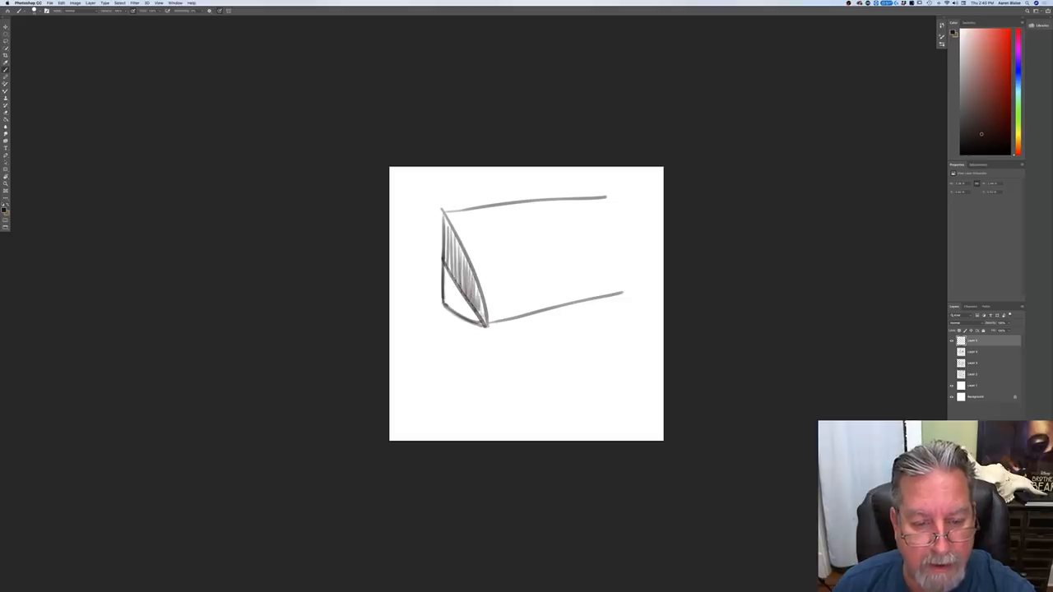
Step: Extend the diagonal base line beyond the end face, darken the curved lower edge and hatch the area below the diagonal
left_click_drag(424, 241, 505, 363)
left_click_drag(443, 304, 484, 325)
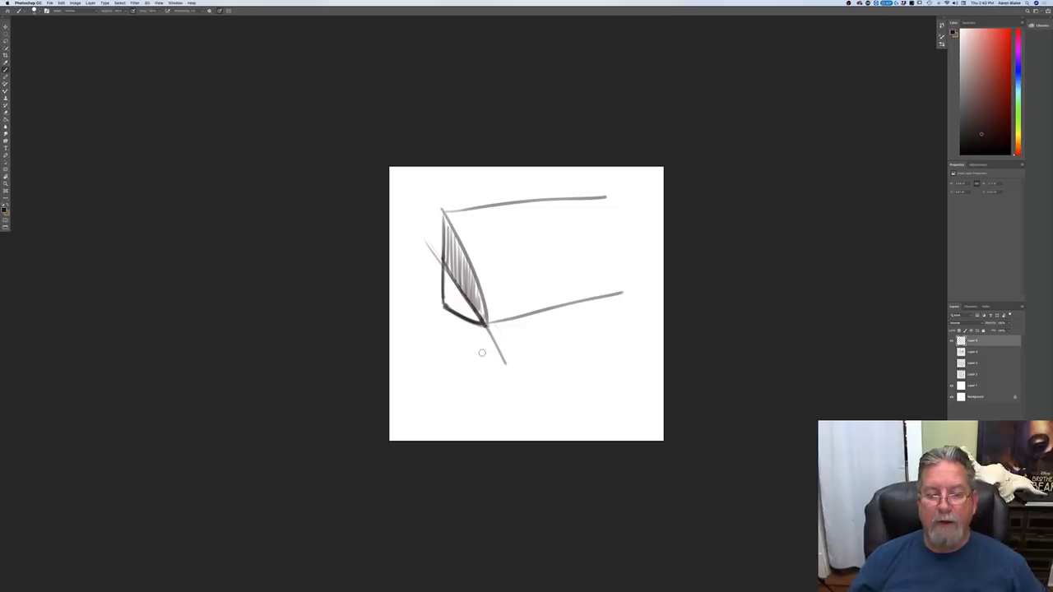
left_click_drag(445, 265, 449, 306)
left_click_drag(449, 273, 457, 312)
left_click_drag(456, 283, 470, 319)
left_click_drag(469, 300, 475, 320)
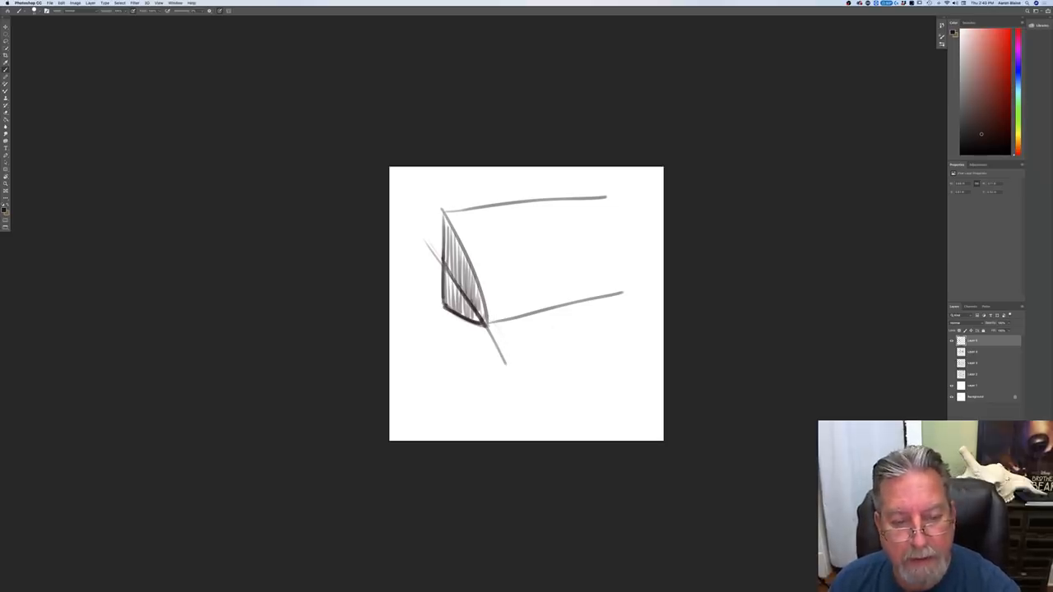
Step: Draw three curved cross-contours over the form's sloping surface and shift the sketch up and to the left
mouse_move(525, 300)
left_mouse_down()
mouse_move(485, 215)
mouse_move(577, 296)
left_mouse_up()
left_click_drag(567, 204, 601, 288)
left_click_drag(471, 318, 450, 304)
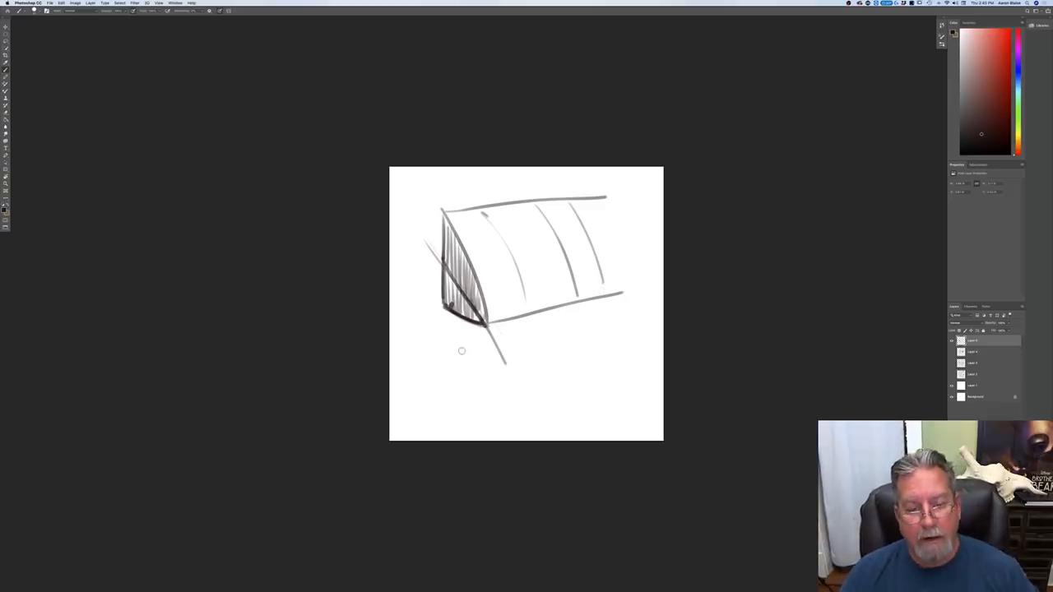
key("v")
mouse_move(443, 335)
left_mouse_down()
mouse_move(437, 307)
mouse_move(429, 313)
left_mouse_up()
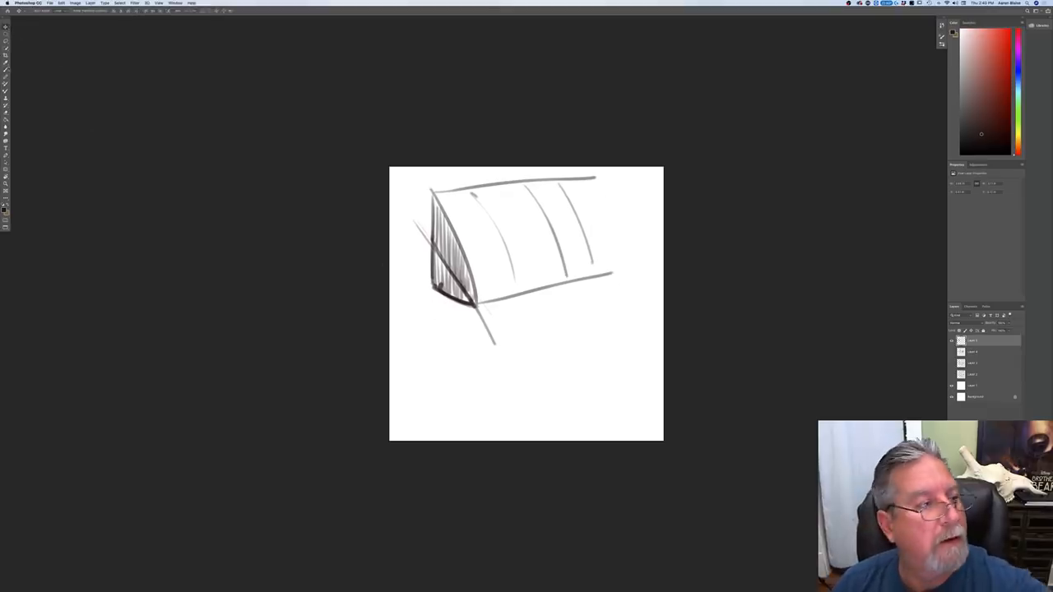
Step: Below the first form, brush in a second end face with a vertical back edge, curved slope, base line and mirrored lower edge
key("b")
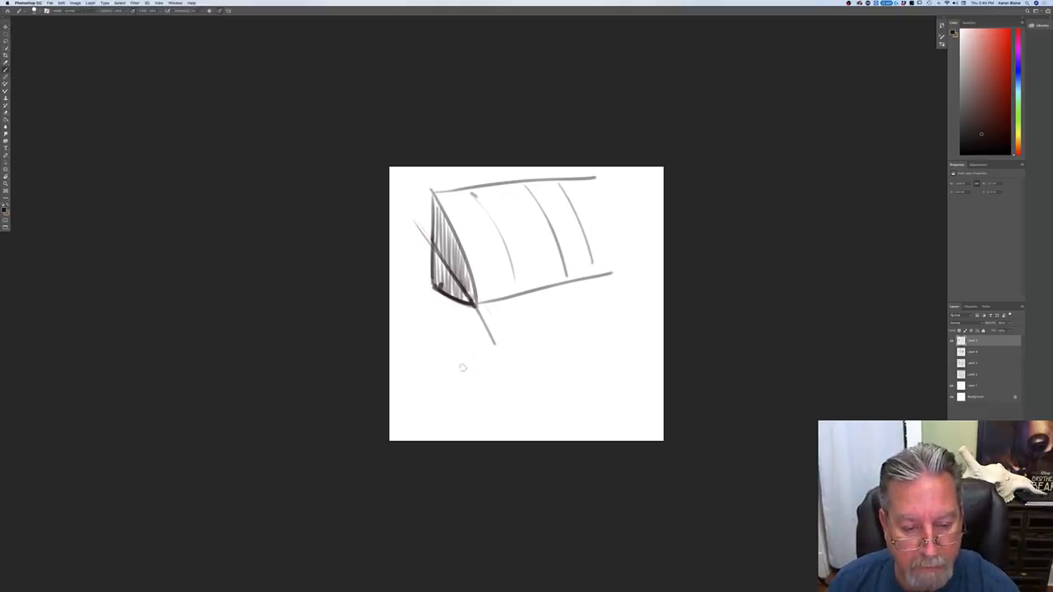
left_click_drag(465, 370, 436, 359)
mouse_move(436, 315)
left_mouse_down()
mouse_move(438, 360)
mouse_move(435, 314)
mouse_move(517, 383)
mouse_move(437, 320)
left_mouse_up()
mouse_move(438, 360)
left_mouse_down()
mouse_move(438, 394)
mouse_move(438, 358)
left_mouse_up()
mouse_move(511, 385)
left_mouse_down()
mouse_move(440, 393)
mouse_move(518, 383)
mouse_move(443, 400)
mouse_move(498, 389)
left_mouse_up()
left_click_drag(498, 388, 442, 400)
left_click_drag(438, 354, 439, 401)
left_click_drag(438, 400, 436, 353)
Step: Extend the second form to the right with long top and front edges, a sloping far end and a mirrored lower edge
left_click_drag(436, 318, 564, 316)
left_click_drag(517, 382, 609, 359)
left_click_drag(564, 316, 638, 361)
left_click_drag(639, 362, 519, 380)
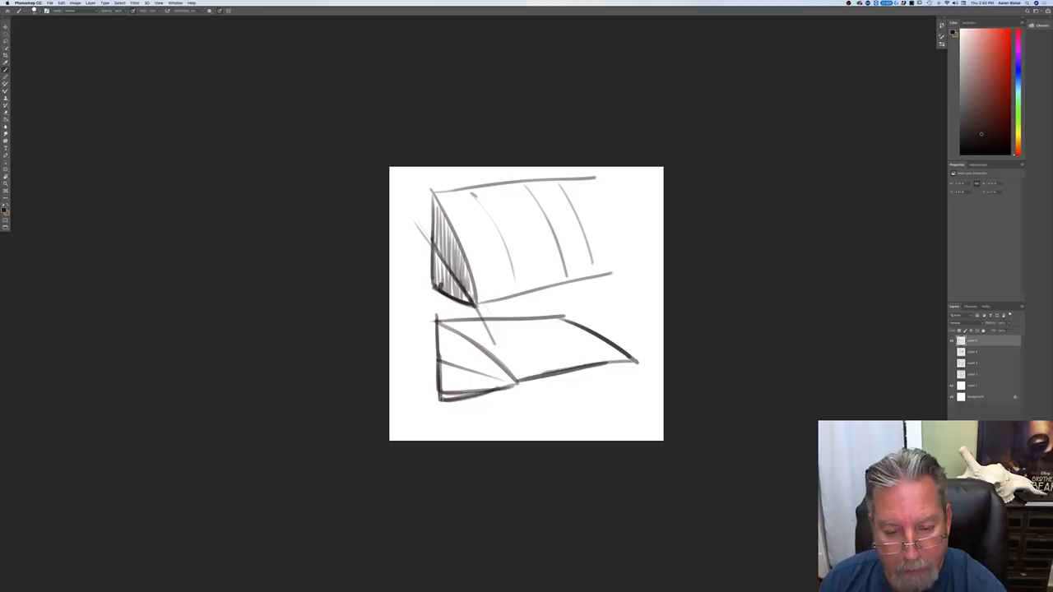
mouse_move(617, 360)
left_mouse_down()
mouse_move(457, 400)
mouse_move(625, 365)
left_mouse_up()
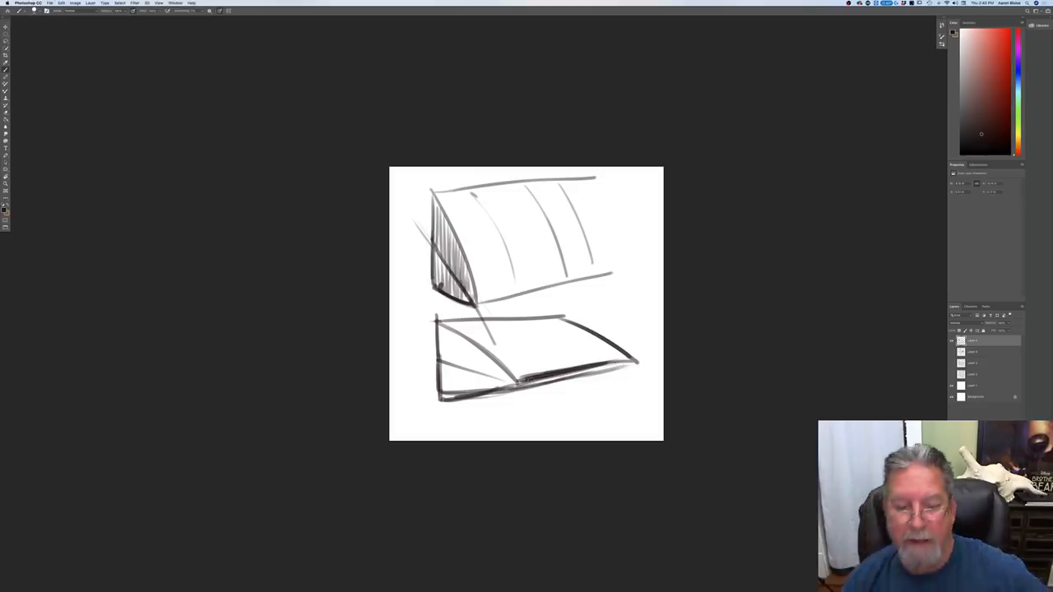
Step: Add a diagonal line across the second form's end face, hide that sketch layer and create a blank layer above it
left_click_drag(439, 357, 515, 387)
left_click(951, 340)
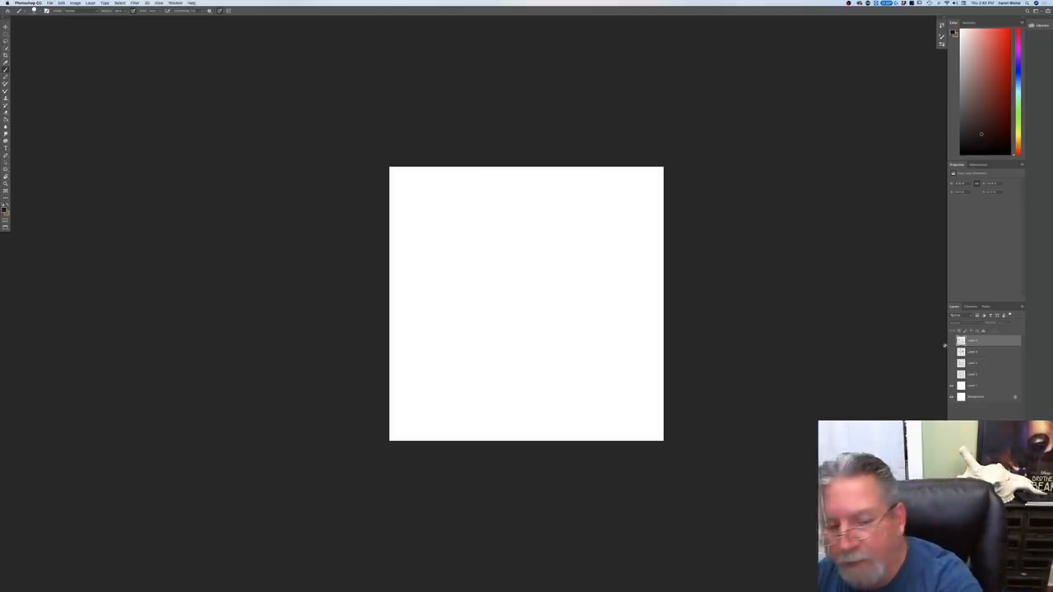
key("super+shift+alt+n")
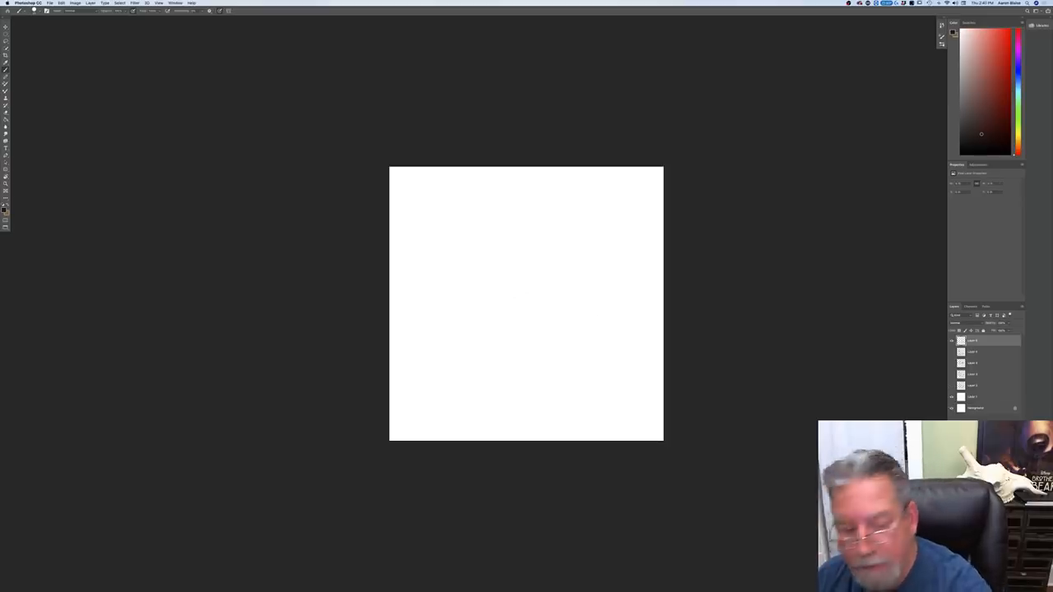
Step: Sketch a new ledge form with a vertical back edge, angled base, uneven sloping profile, and long top and front edges
mouse_move(451, 196)
left_mouse_down()
mouse_move(454, 290)
mouse_move(498, 318)
left_mouse_up()
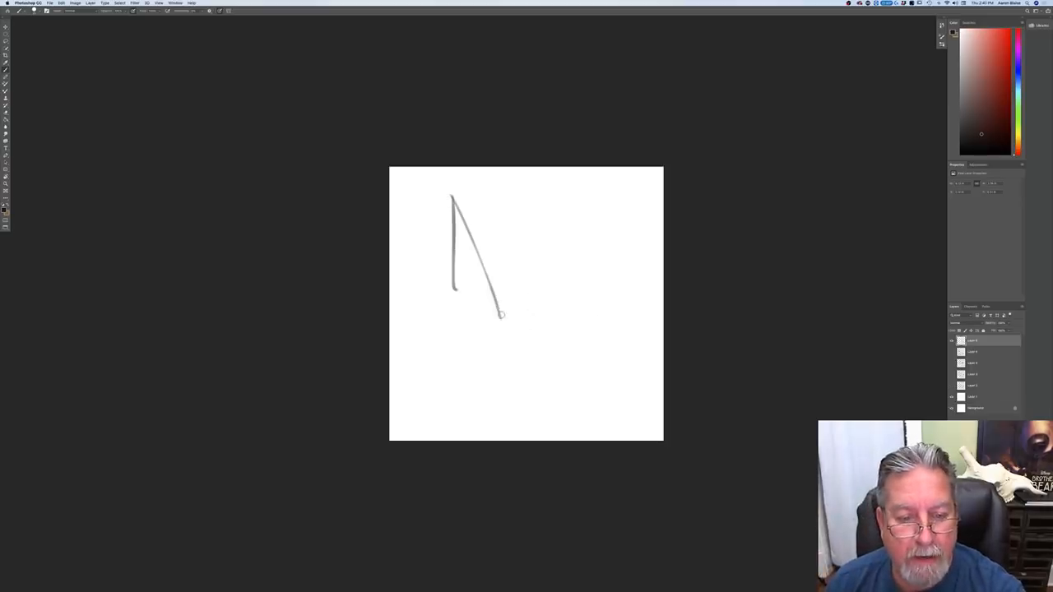
left_click_drag(452, 290, 508, 309)
left_click_drag(451, 195, 509, 309)
mouse_move(579, 198)
left_mouse_down()
mouse_move(629, 290)
mouse_move(460, 190)
left_mouse_up()
mouse_move(629, 289)
left_mouse_down()
mouse_move(510, 310)
mouse_move(518, 317)
left_mouse_up()
Step: Draw wavy cross-contours down the form's sloping surface and darken its front base edge
left_click_drag(543, 192, 601, 288)
mouse_move(519, 194)
left_mouse_down()
mouse_move(579, 301)
mouse_move(552, 295)
mouse_move(559, 309)
left_mouse_up()
left_click_drag(483, 197, 536, 310)
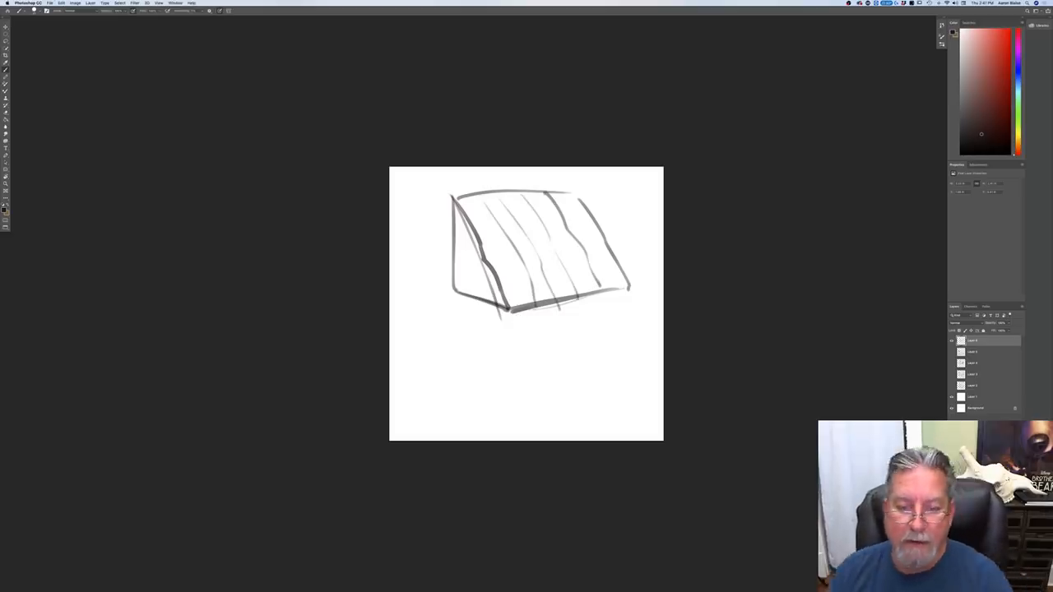
left_click_drag(628, 290, 518, 312)
Step: Draw the form's mirrored reflection below its base with a vertical edge, jagged inward slope, lower edge and sloping far end
left_click_drag(453, 296, 454, 380)
mouse_move(450, 194)
left_mouse_down()
mouse_move(453, 289)
mouse_move(564, 326)
left_mouse_up()
left_click_drag(453, 294, 454, 388)
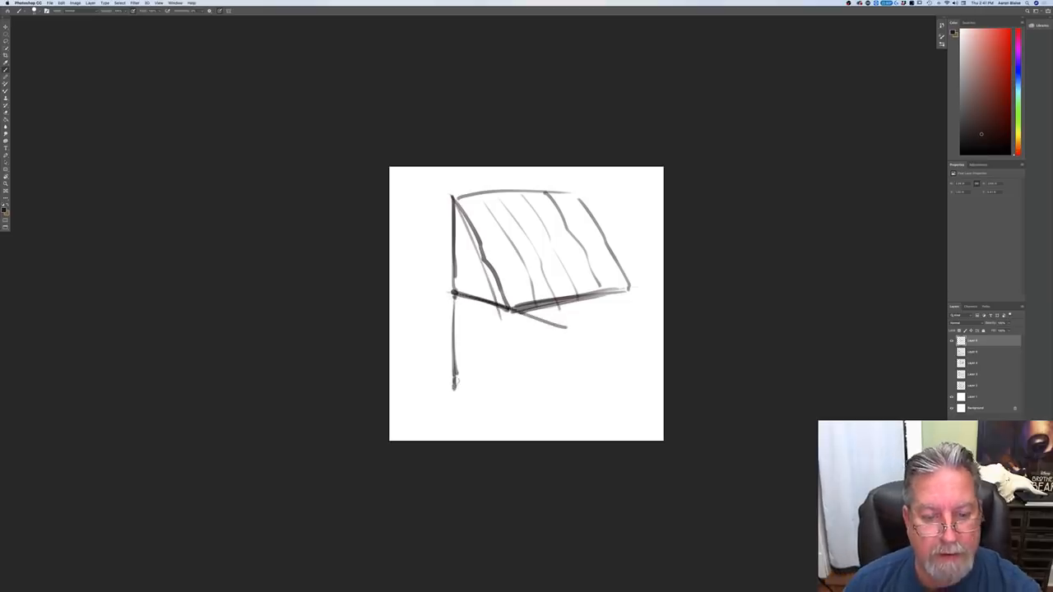
left_click_drag(507, 312, 457, 393)
left_click_drag(570, 367, 474, 392)
mouse_move(626, 290)
left_mouse_down()
mouse_move(584, 361)
mouse_move(454, 393)
left_mouse_up()
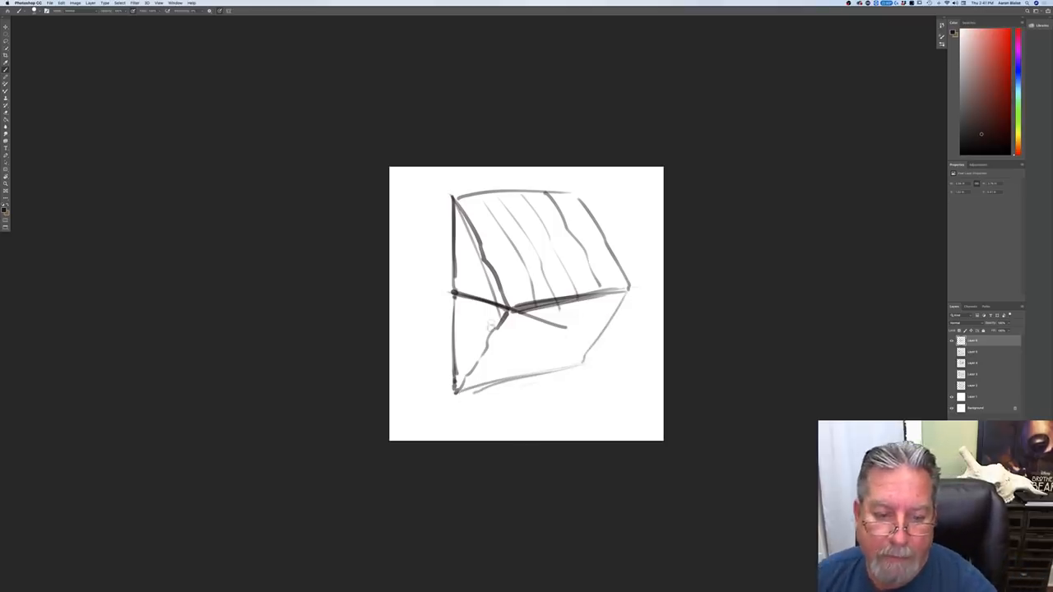
Step: Extend the waterline across to the canvas's left side, add slanted contours above and below it, and loosely hatch the reflection
left_click_drag(623, 288, 396, 333)
left_click_drag(457, 229, 491, 301)
left_click_drag(434, 201, 463, 314)
left_click_drag(406, 211, 428, 249)
mouse_move(467, 326)
left_mouse_down()
mouse_move(423, 406)
mouse_move(398, 398)
left_mouse_up()
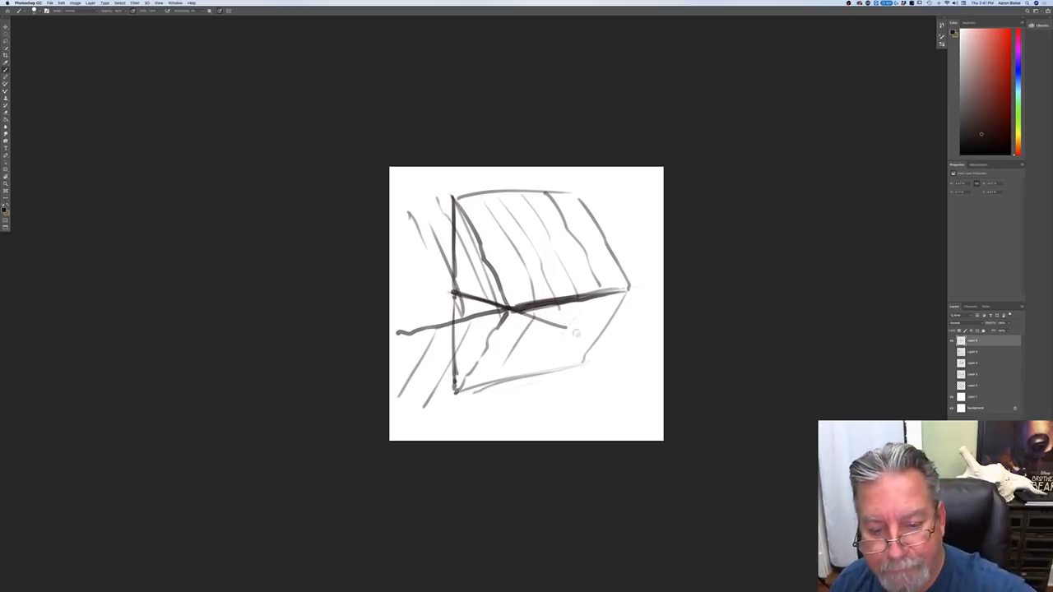
mouse_move(625, 298)
left_mouse_down()
mouse_move(582, 349)
mouse_move(497, 391)
left_mouse_up()
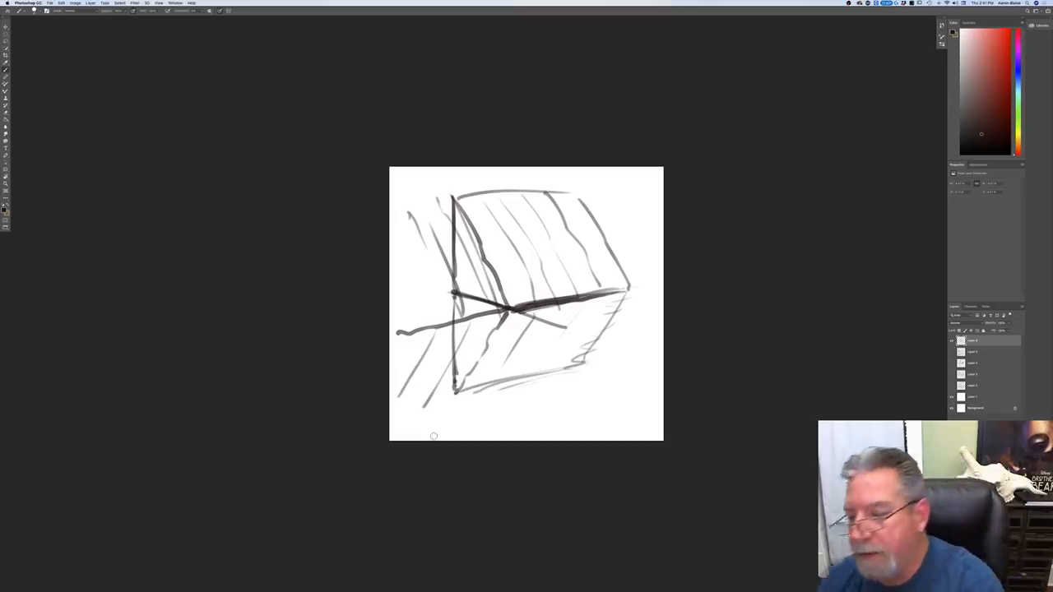
Step: Hide the ledge sketch layer and bring the bear landscape painting up in the full-screen view with menus
left_click(952, 340)
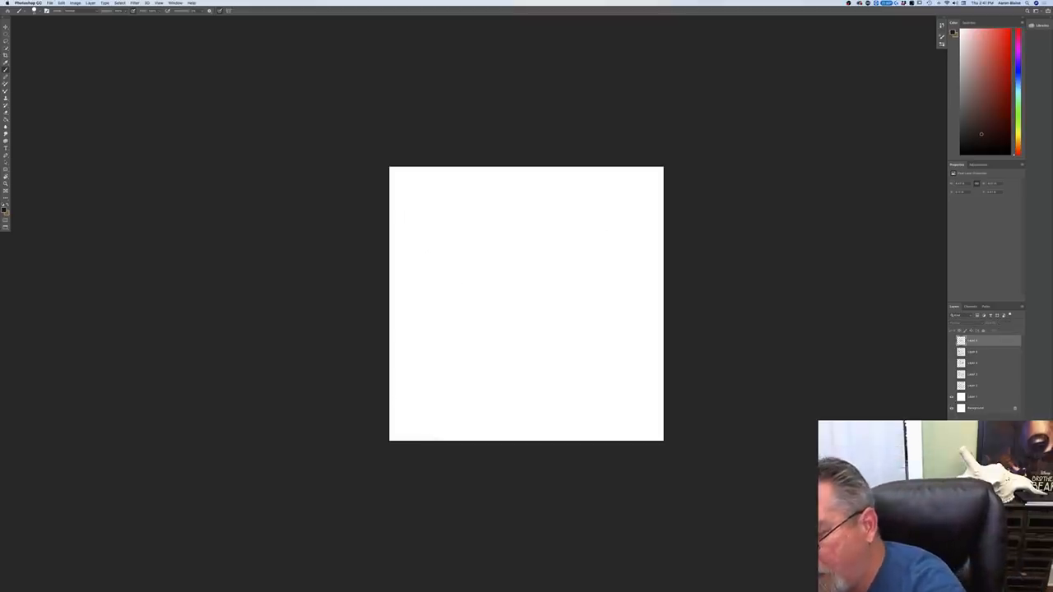
key("f")
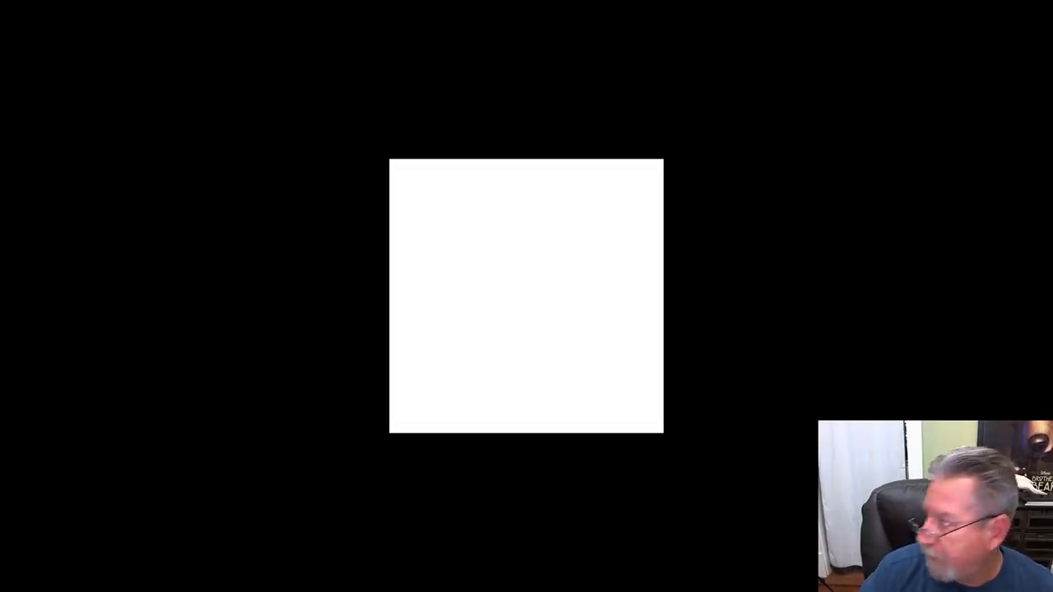
key("f")
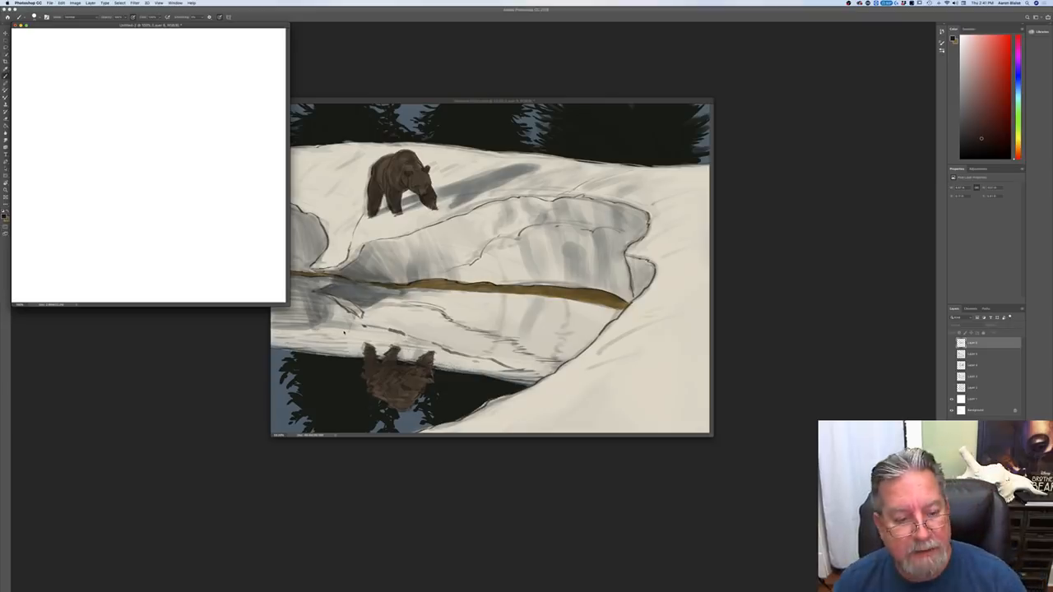
left_click(328, 100)
key("f")
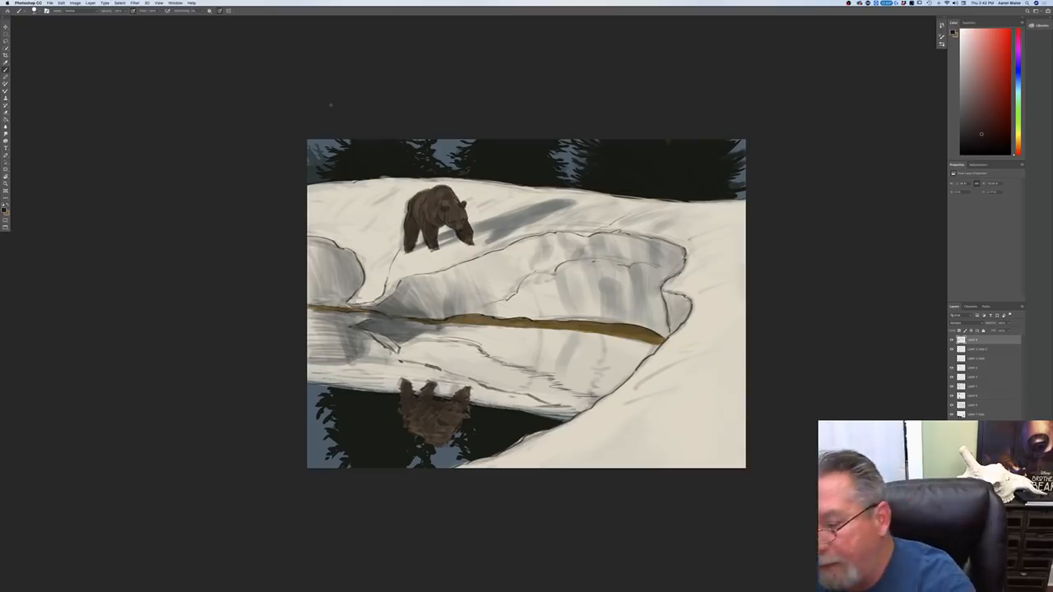
Step: Set the foreground to a light muted blue-gray and brush shading strokes over the middle of the large snow ledge
left_click(4, 211)
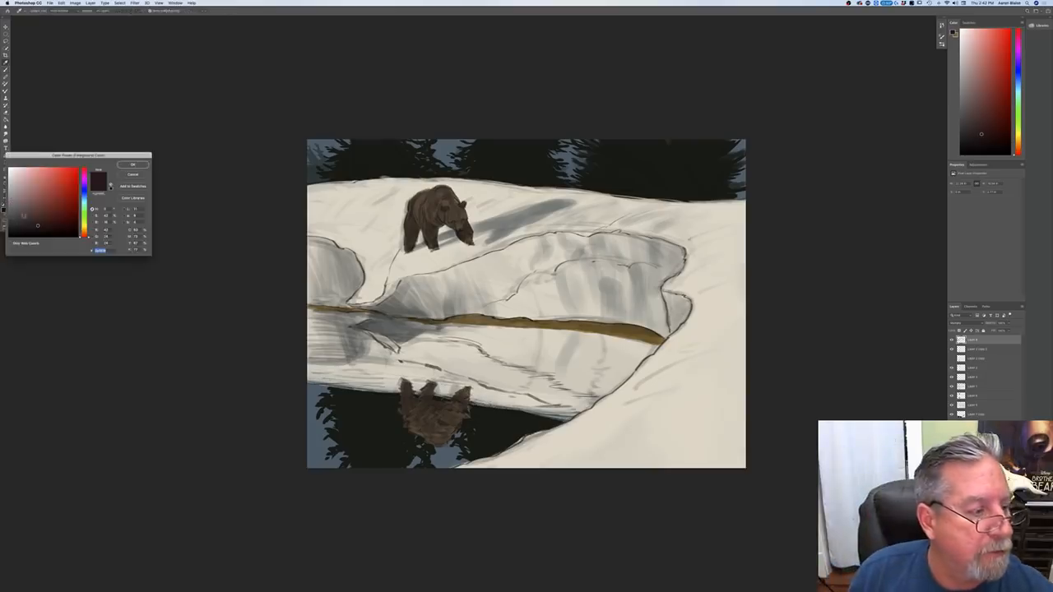
left_click(84, 198)
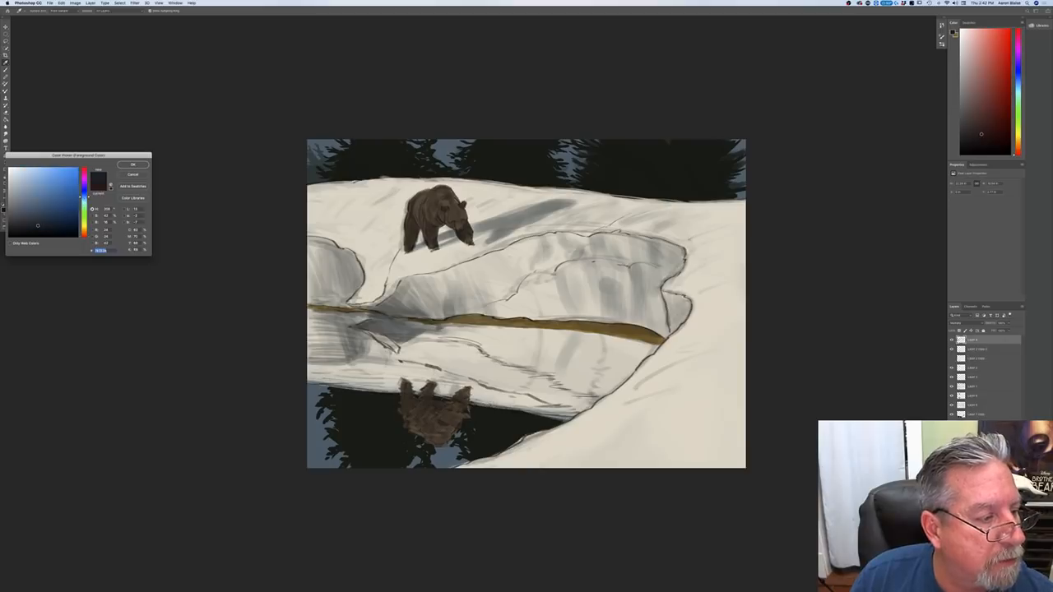
left_click(20, 193)
left_click(132, 165)
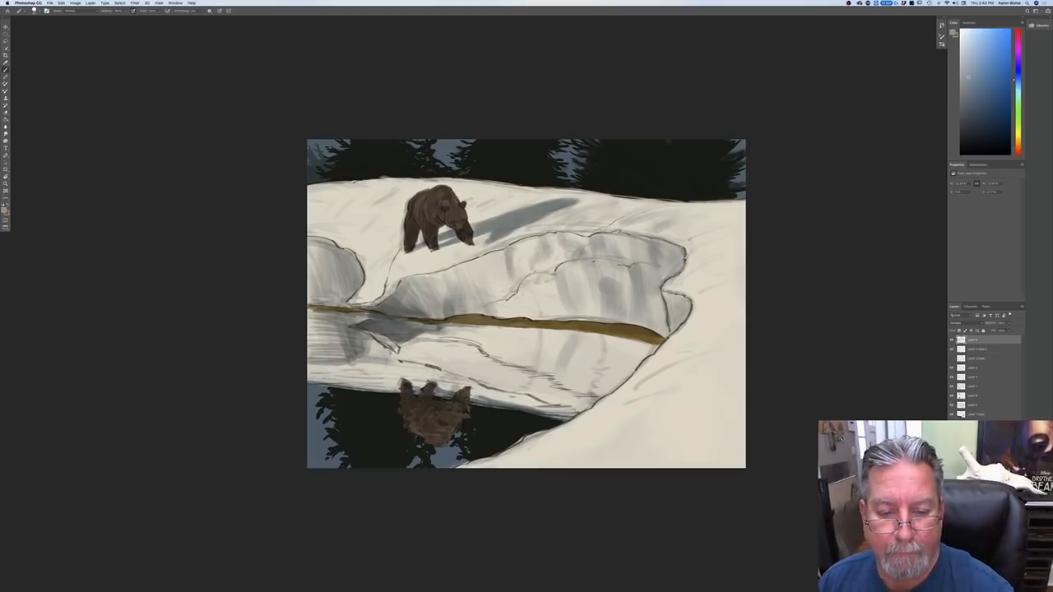
left_click_drag(512, 245, 530, 319)
left_click_drag(526, 282, 533, 309)
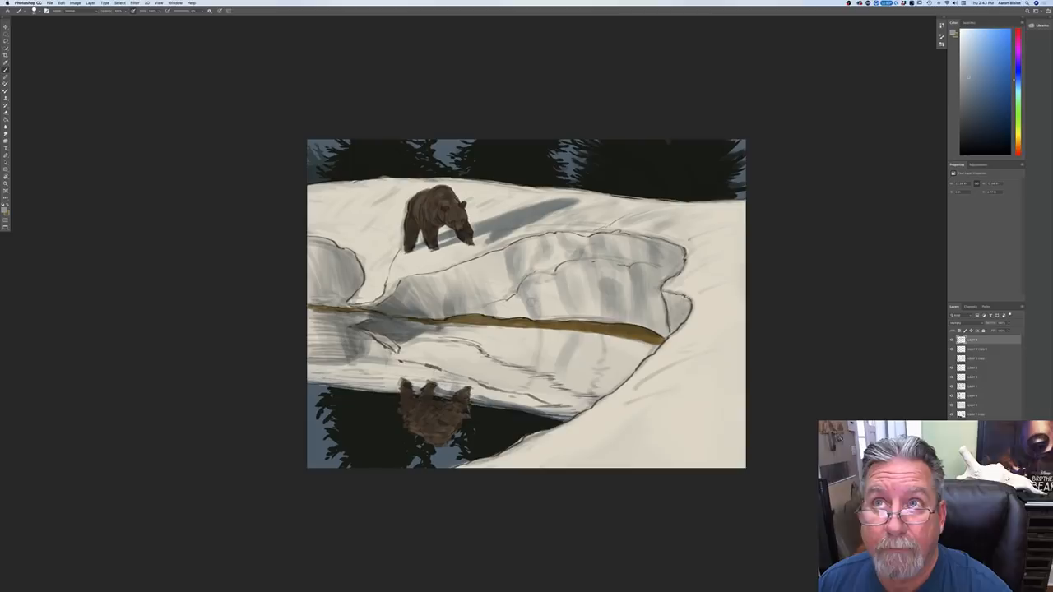
mouse_move(544, 298)
left_mouse_down()
mouse_move(543, 310)
mouse_move(552, 300)
mouse_move(546, 281)
mouse_move(578, 287)
left_mouse_up()
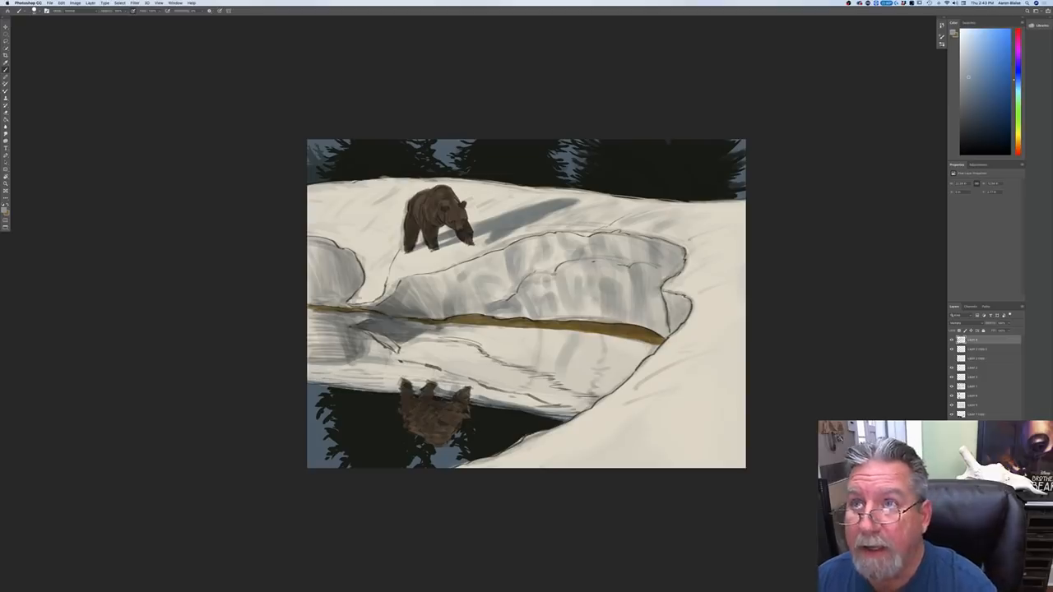
Step: Brush blue-gray tone along the brown bank strip at the waterline, from the foreground snow to the far left
left_click_drag(660, 346, 449, 321)
left_click_drag(575, 334, 431, 318)
left_click_drag(365, 310, 310, 305)
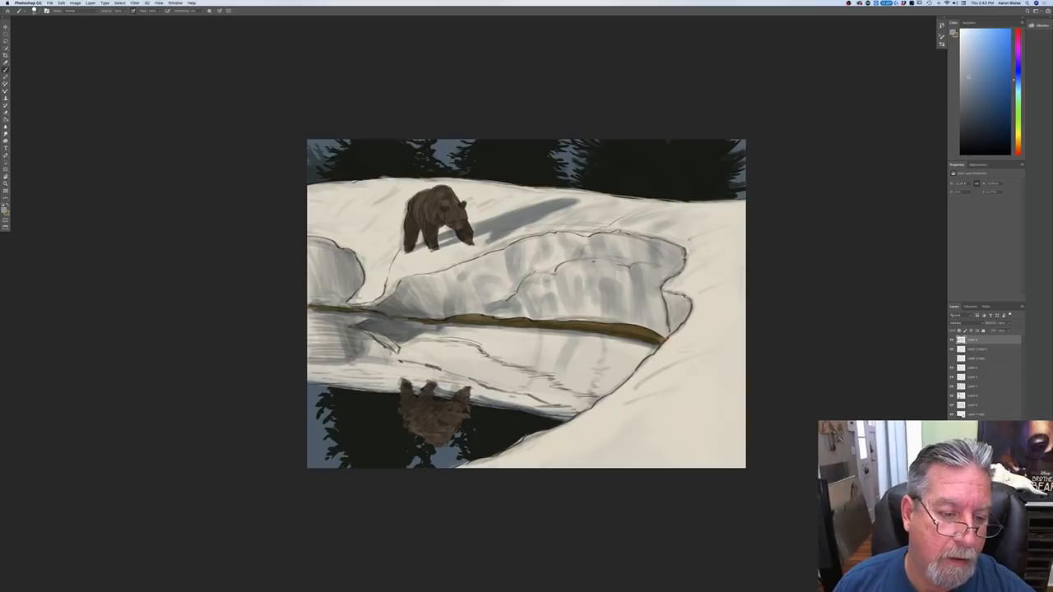
Step: Shade the face of the rounded snow ledge at the painting's left edge with blue-gray strokes
left_click_drag(358, 262, 360, 288)
mouse_move(332, 248)
left_mouse_down()
mouse_move(321, 253)
mouse_move(329, 243)
mouse_move(330, 277)
left_mouse_up()
mouse_move(329, 280)
left_mouse_down()
mouse_move(337, 289)
mouse_move(308, 284)
mouse_move(339, 295)
mouse_move(308, 293)
left_mouse_up()
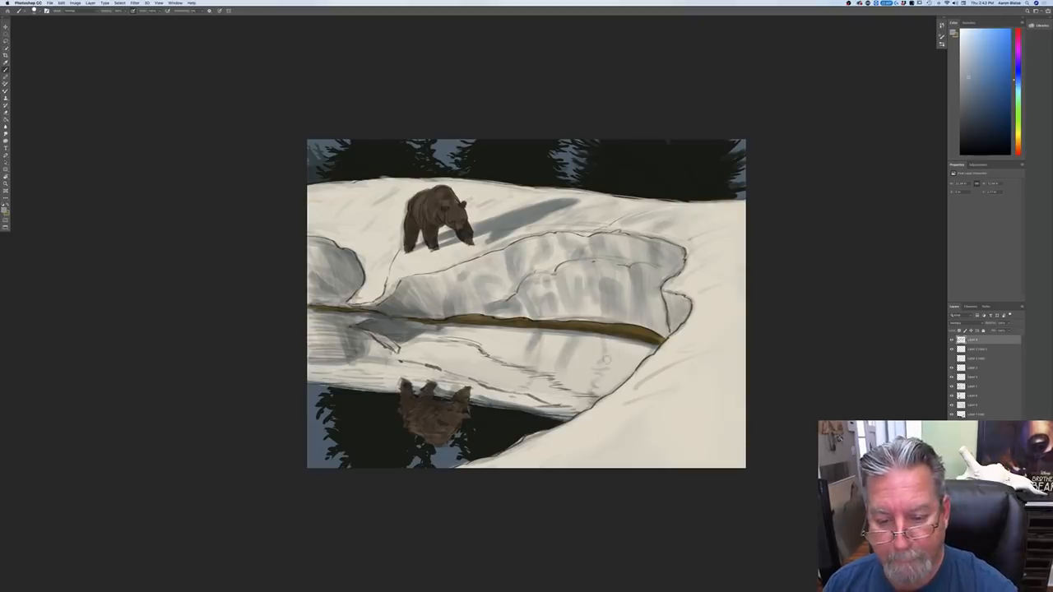
Step: Brush blue-gray shading through the large ledge's water reflection and tone the upper left slope of the ledge
mouse_move(620, 345)
left_mouse_down()
mouse_move(616, 370)
mouse_move(604, 365)
mouse_move(613, 375)
mouse_move(646, 350)
mouse_move(638, 369)
mouse_move(631, 347)
mouse_move(619, 383)
left_mouse_up()
mouse_move(579, 350)
left_mouse_down()
mouse_move(577, 367)
mouse_move(595, 374)
mouse_move(587, 387)
mouse_move(518, 363)
mouse_move(491, 333)
mouse_move(426, 337)
mouse_move(445, 336)
left_mouse_up()
left_click_drag(466, 330, 449, 330)
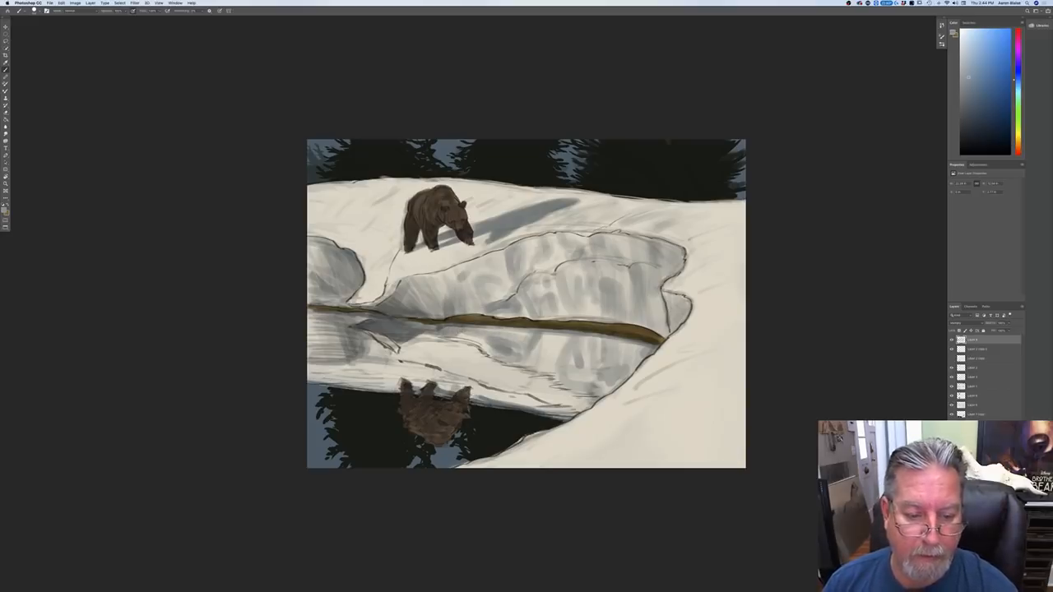
mouse_move(471, 350)
left_mouse_down()
mouse_move(453, 372)
mouse_move(513, 375)
mouse_move(509, 388)
left_mouse_up()
left_click_drag(521, 379, 523, 393)
mouse_move(546, 378)
left_mouse_down()
mouse_move(529, 391)
mouse_move(543, 389)
left_mouse_up()
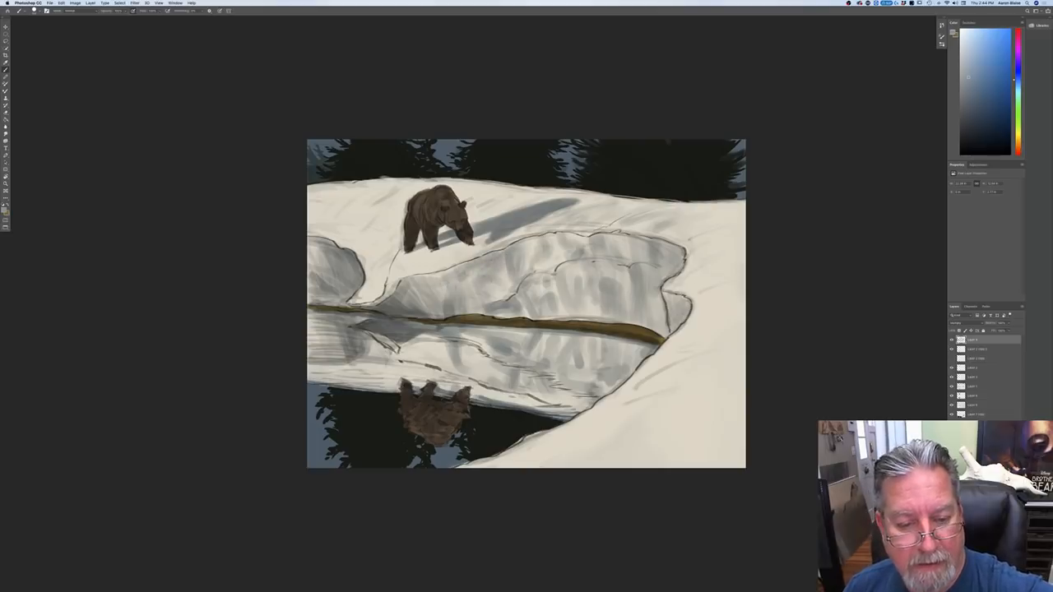
left_click_drag(420, 280, 444, 276)
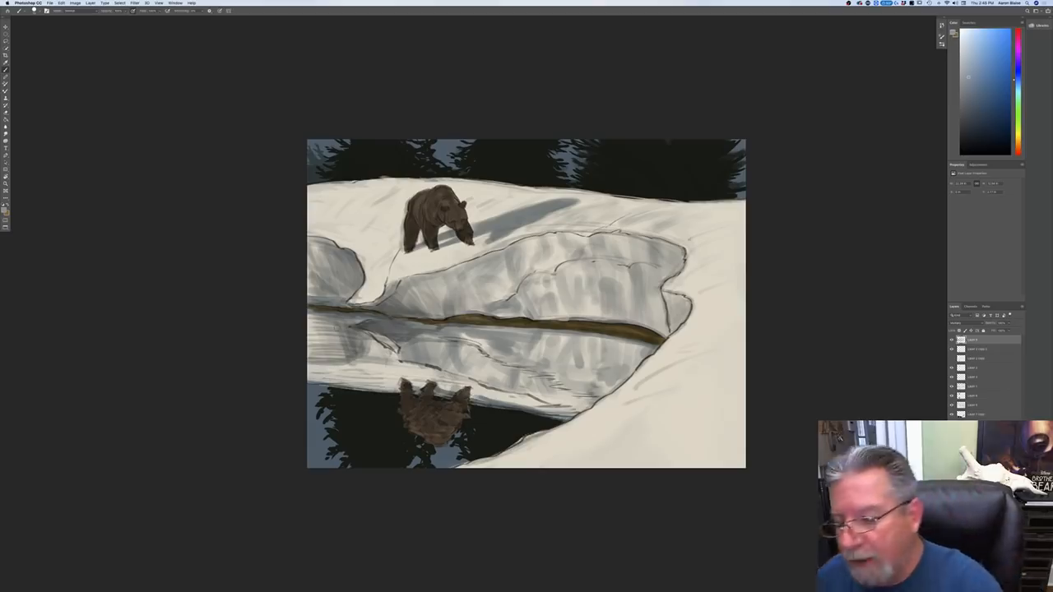
Step: Brush light blue-gray tone over the bear's back and shoulder
key("super+plus")
left_click_drag(177, 359, 250, 439)
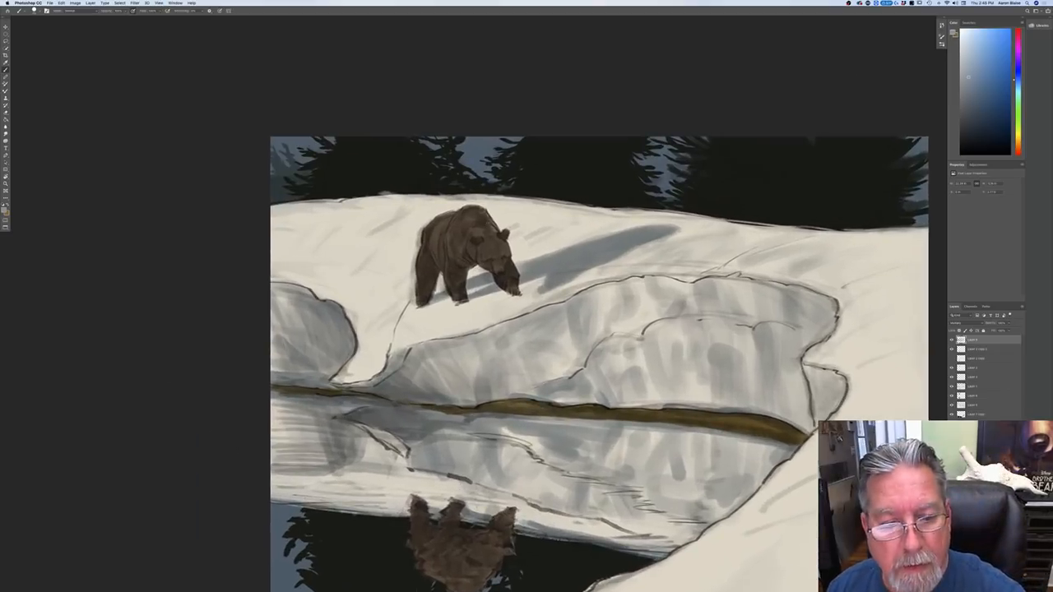
left_click_drag(477, 210, 497, 238)
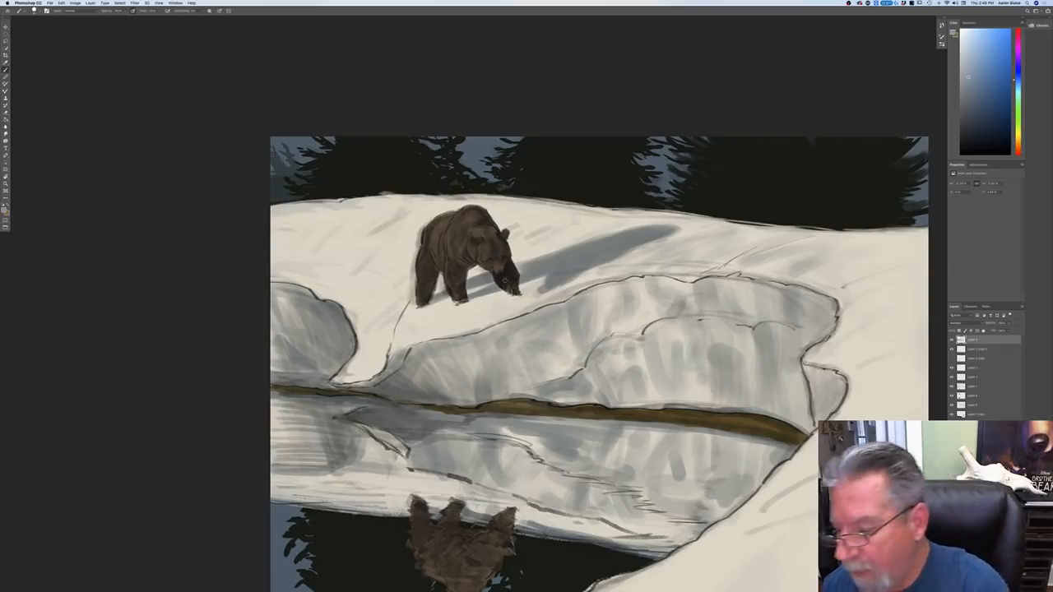
Step: On the bear's layer, choose a medium muted orange-brown and lighten the muzzles of the bear and its reflection
left_click(965, 395)
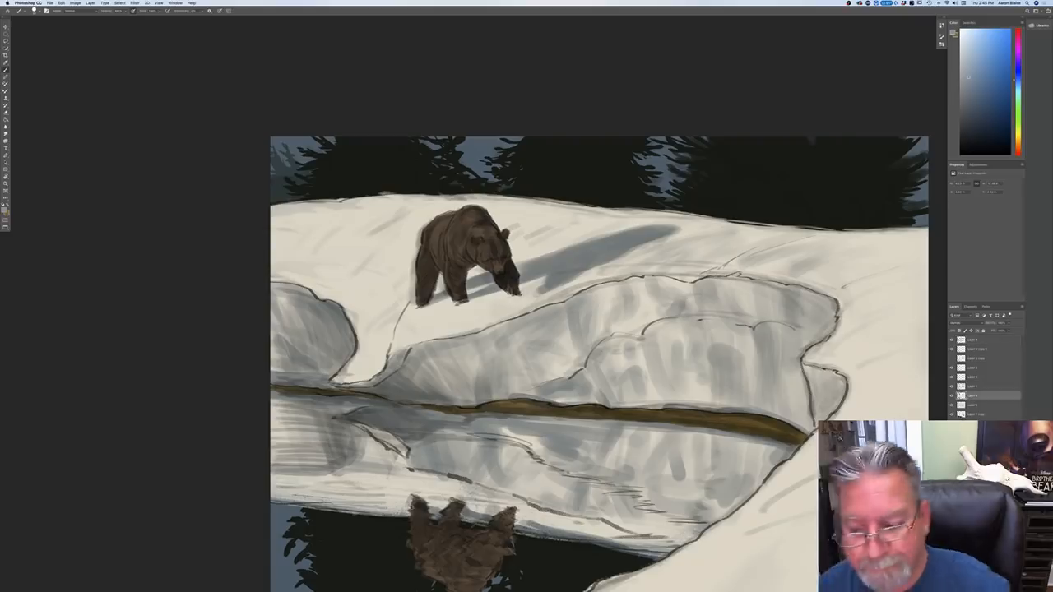
left_click(951, 397)
left_click(952, 397)
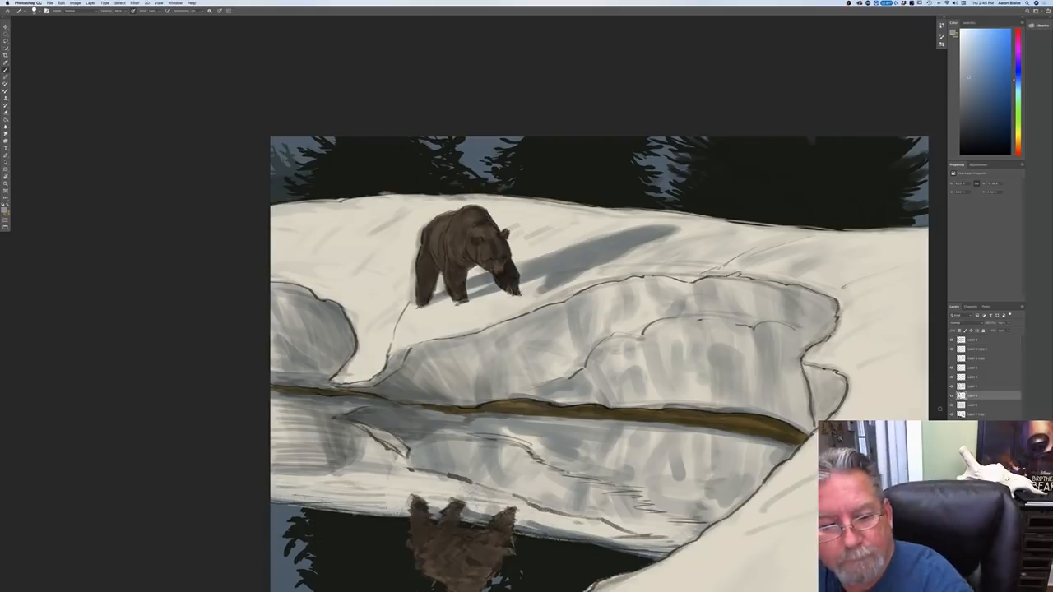
left_click(4, 211)
left_click(421, 270)
left_click(38, 196)
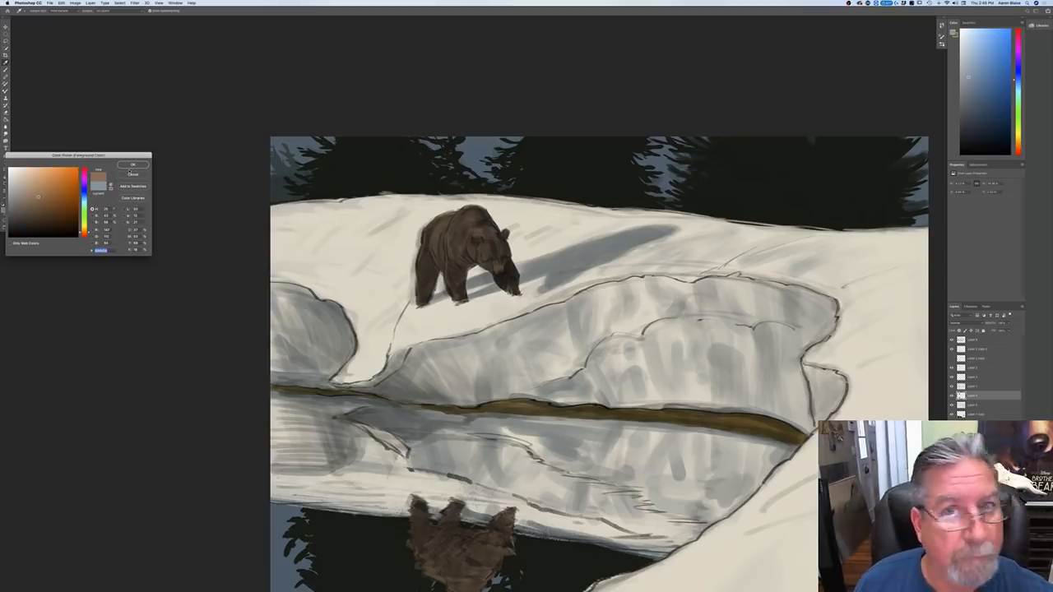
left_click(130, 166)
left_click_drag(498, 262, 499, 269)
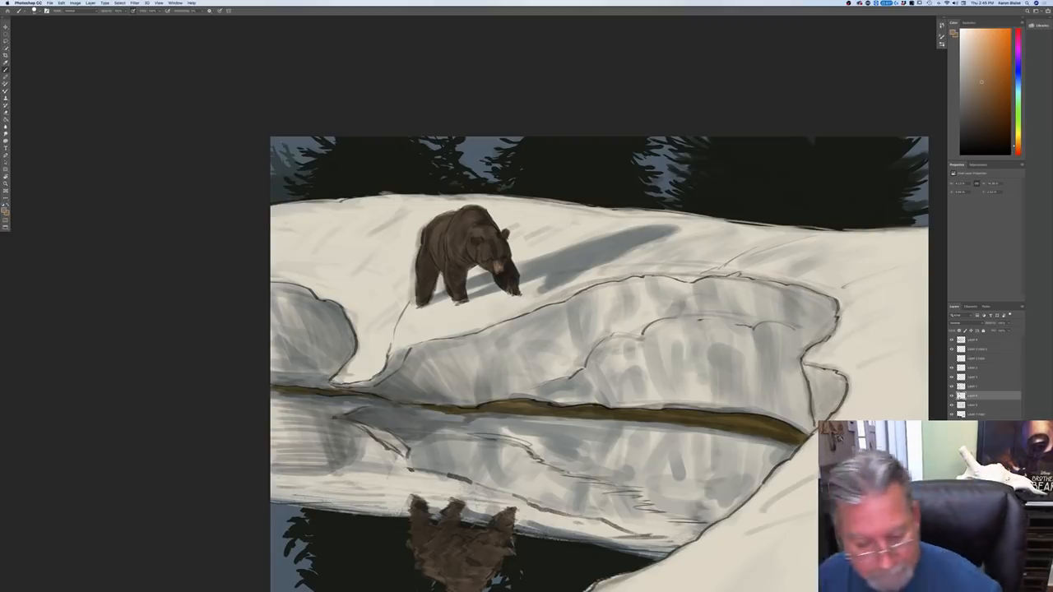
left_click_drag(497, 531, 496, 535)
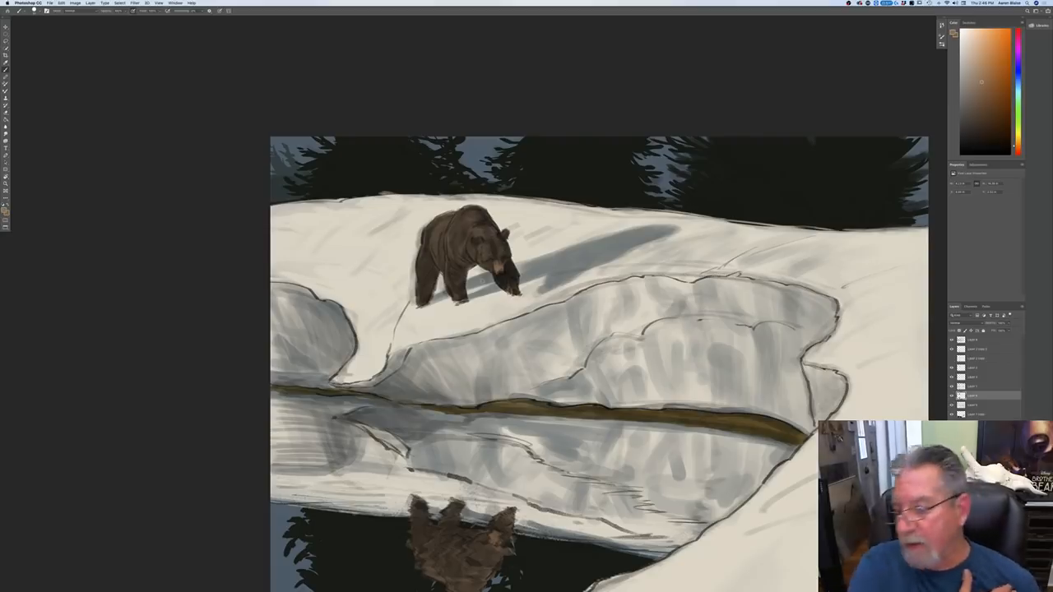
Step: Make the topmost layer active and set the foreground color to a muted blue-gray
left_click(971, 342)
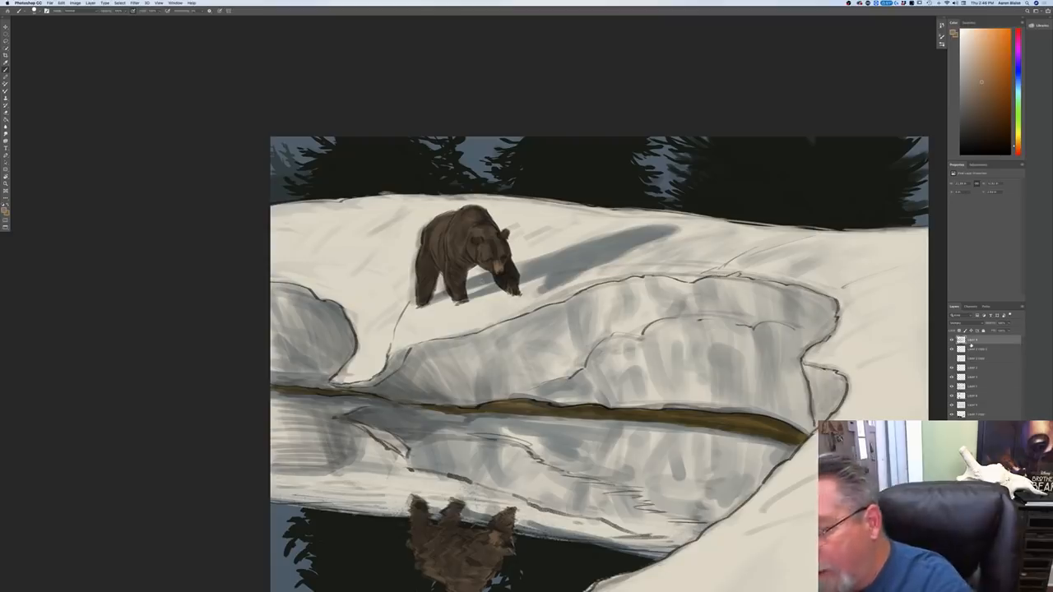
left_click(4, 210)
left_click(84, 197)
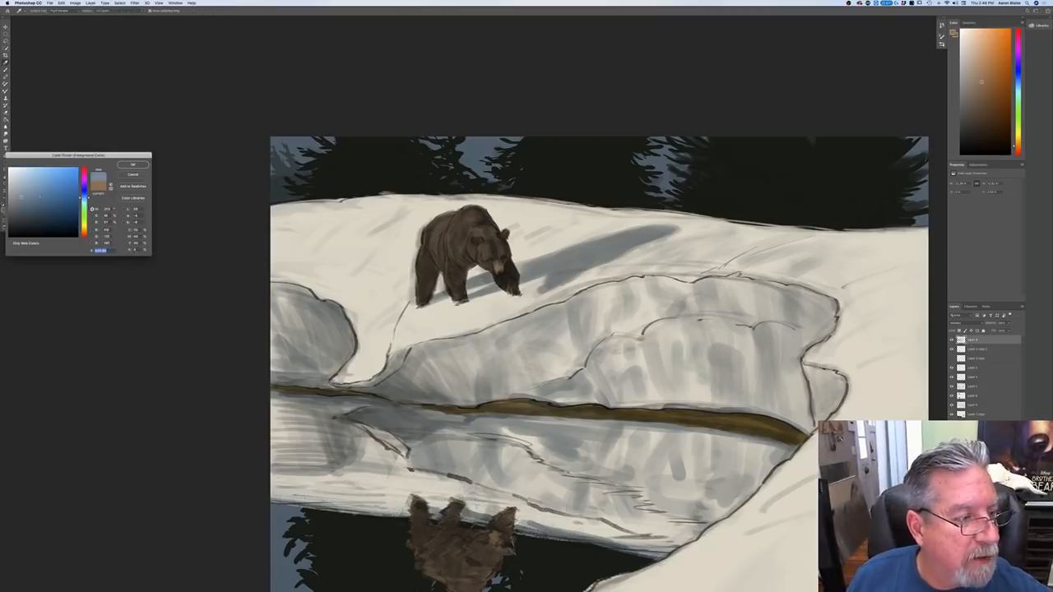
key("Return")
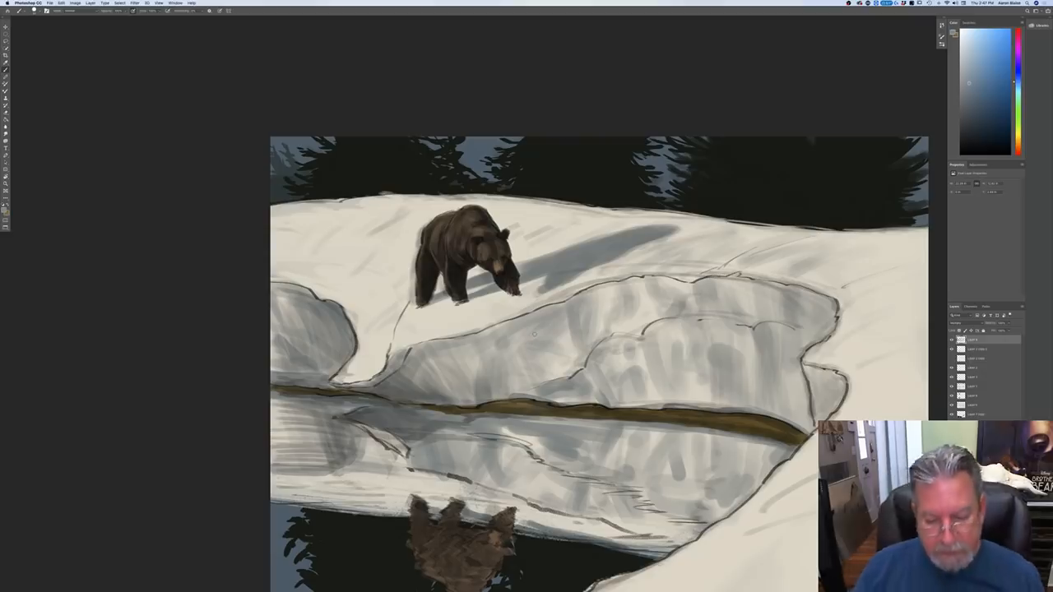
left_click_drag(219, 432, 203, 337)
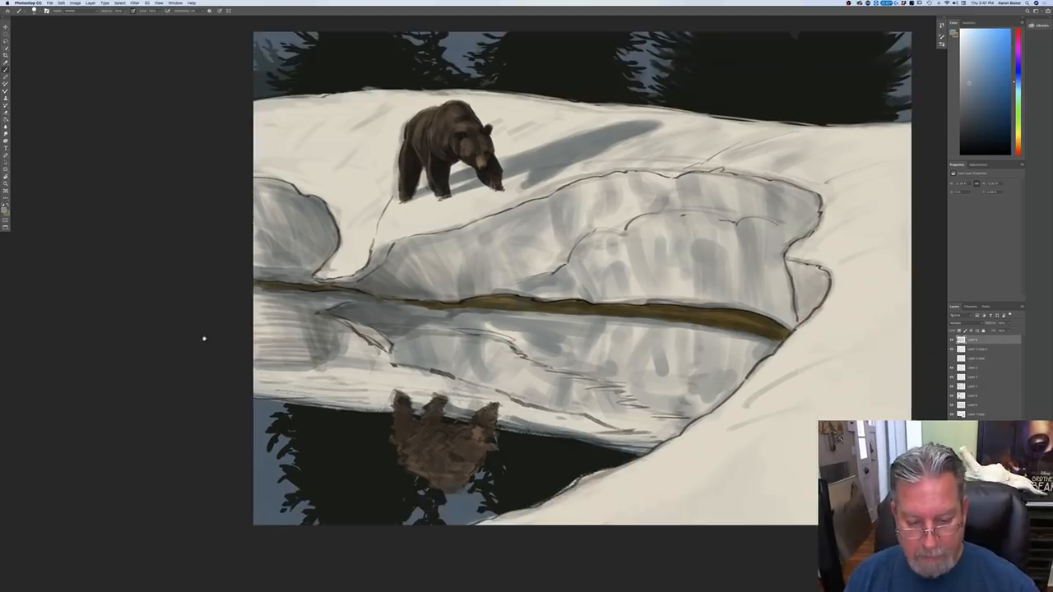
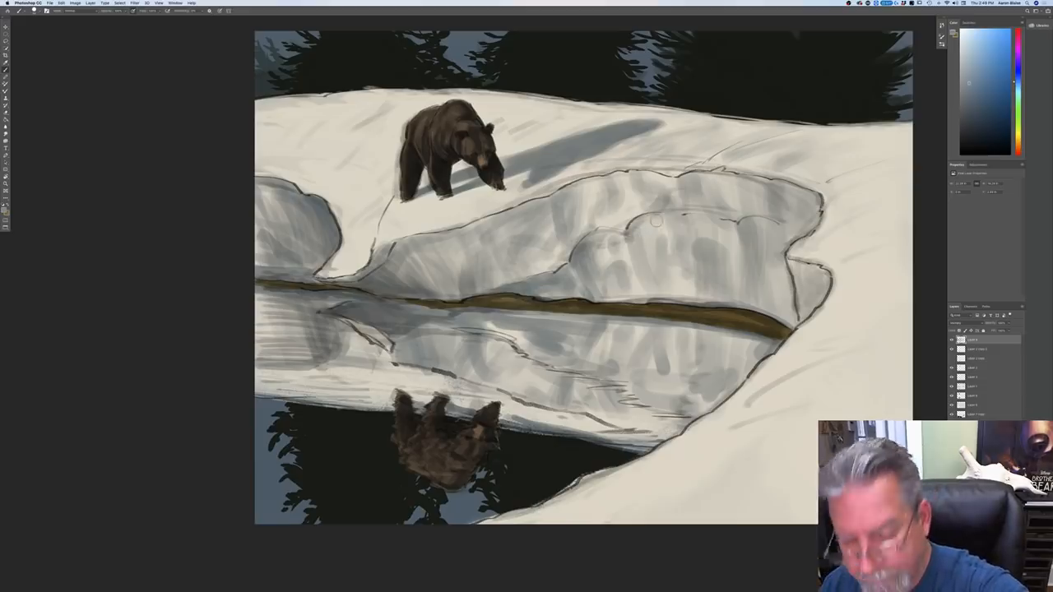
Step: Brush blue-gray shading over the rounded right part of the large ledge and sample the light cream snow as the foreground color
mouse_move(636, 231)
left_mouse_down()
mouse_move(652, 221)
mouse_move(635, 250)
mouse_move(665, 220)
mouse_move(760, 227)
mouse_move(792, 259)
mouse_move(791, 312)
mouse_move(788, 284)
left_mouse_up()
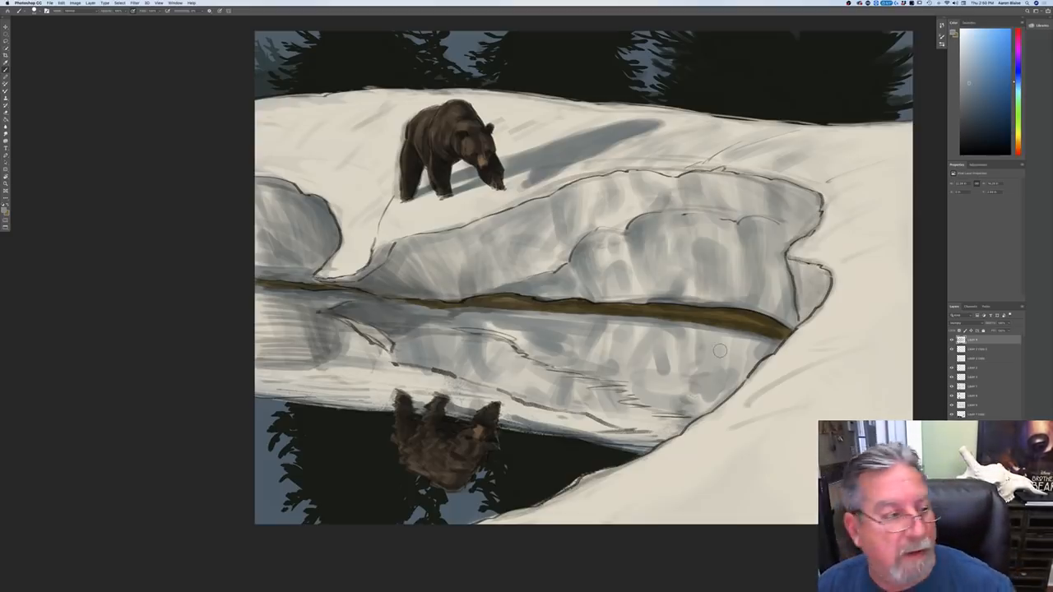
left_click(5, 209)
left_click(339, 260)
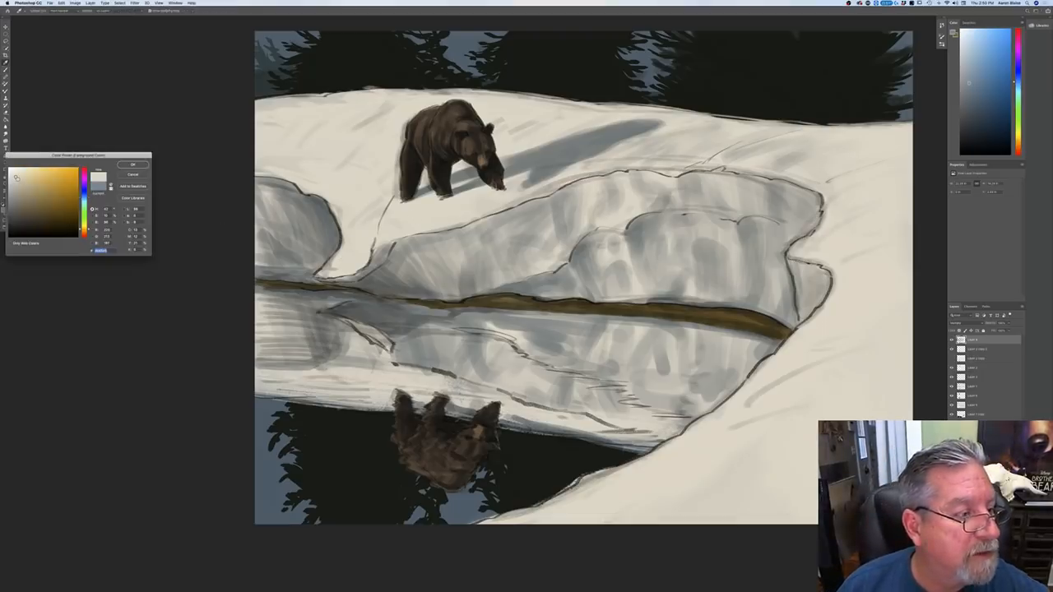
left_click(132, 165)
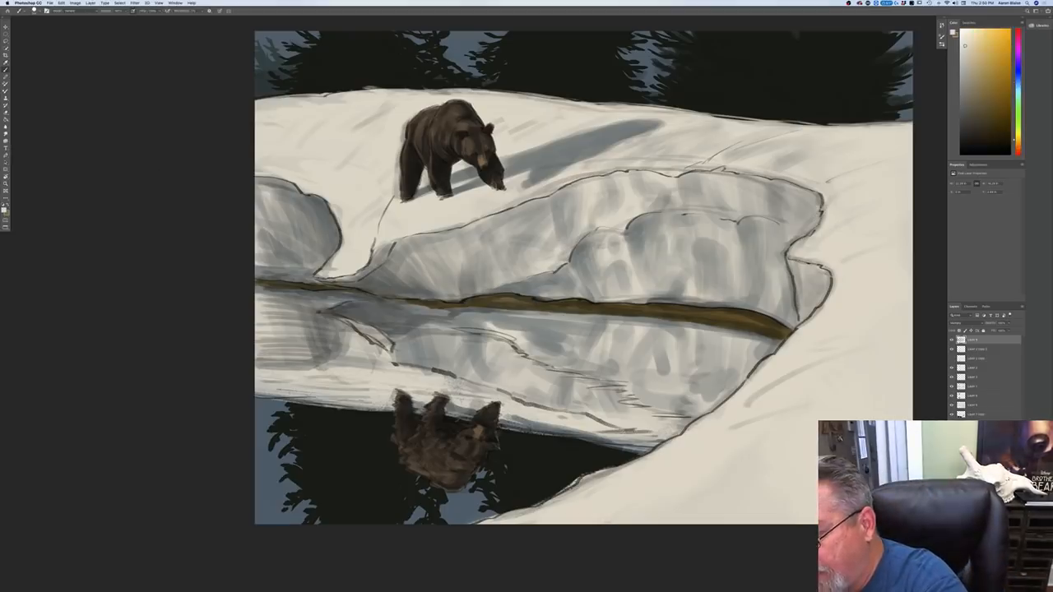
Step: Add a new topmost layer in Overlay blend mode and set the foreground to a medium muted tan
left_click(958, 323)
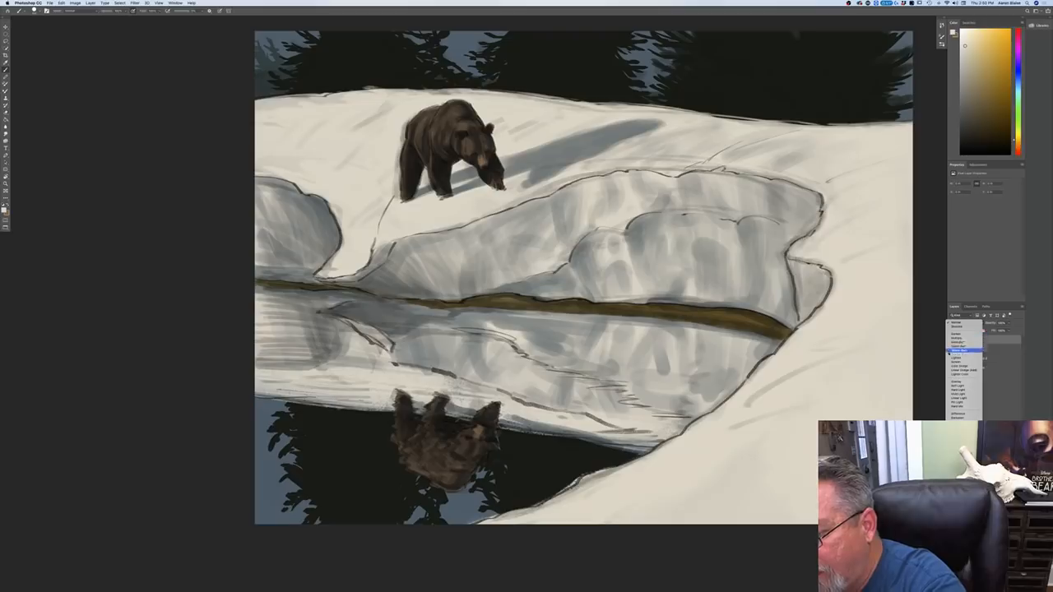
left_click(950, 382)
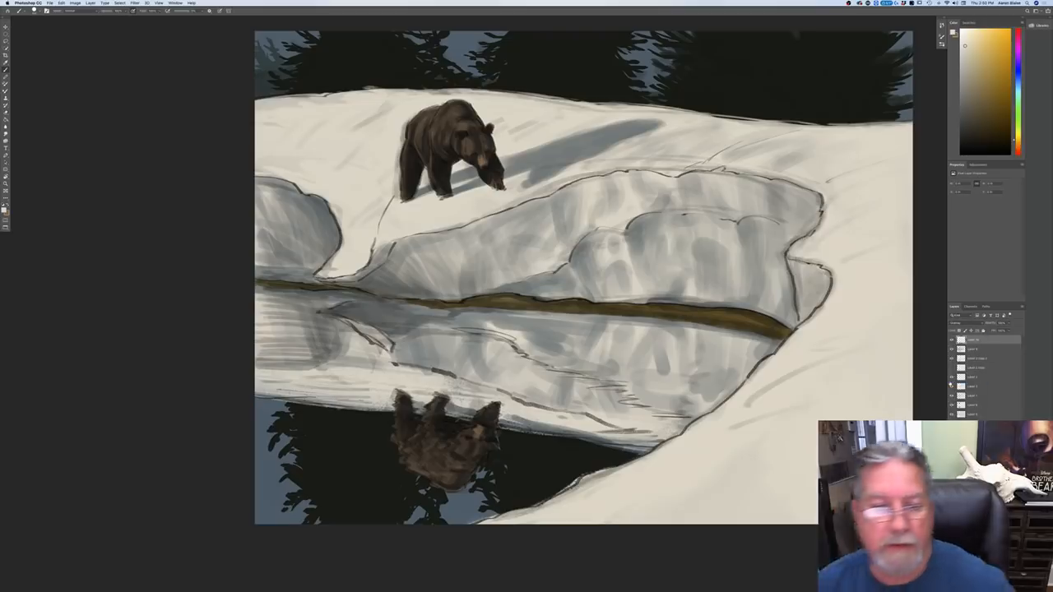
left_click(5, 209)
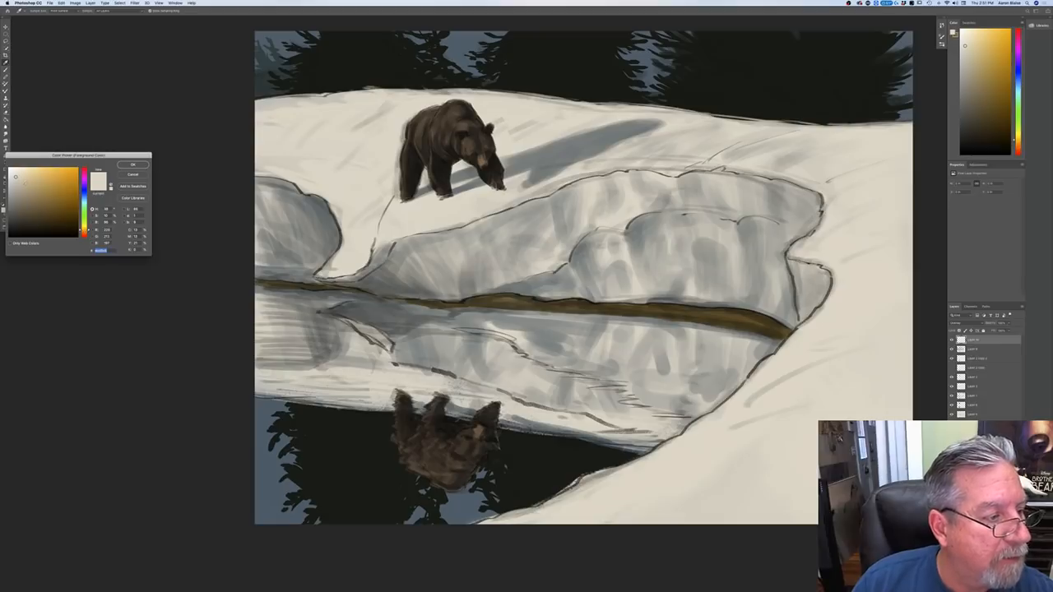
left_click(132, 165)
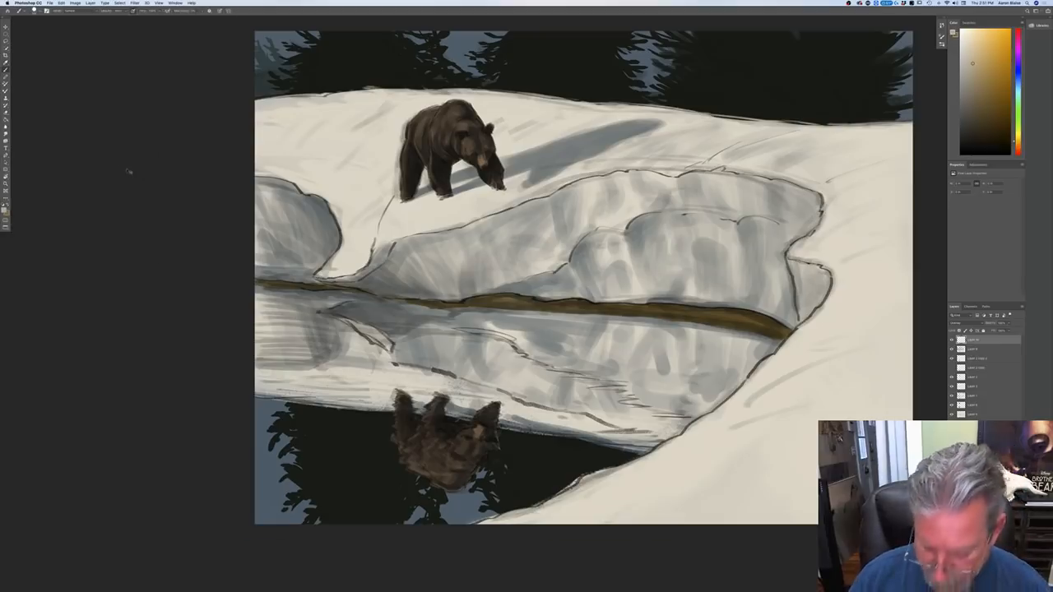
Step: Brush warm tan light over the bear's face, shoulder, back and legs on the Overlay layer
key("super+plus")
scroll(145, 383, "up", 5)
key("p")
key("b")
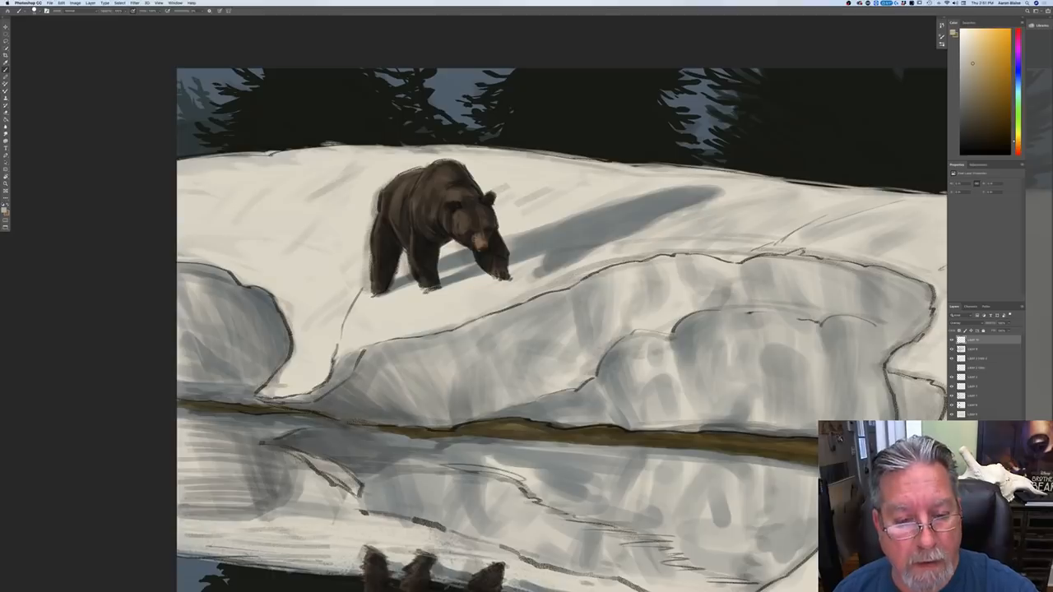
left_click_drag(475, 237, 478, 239)
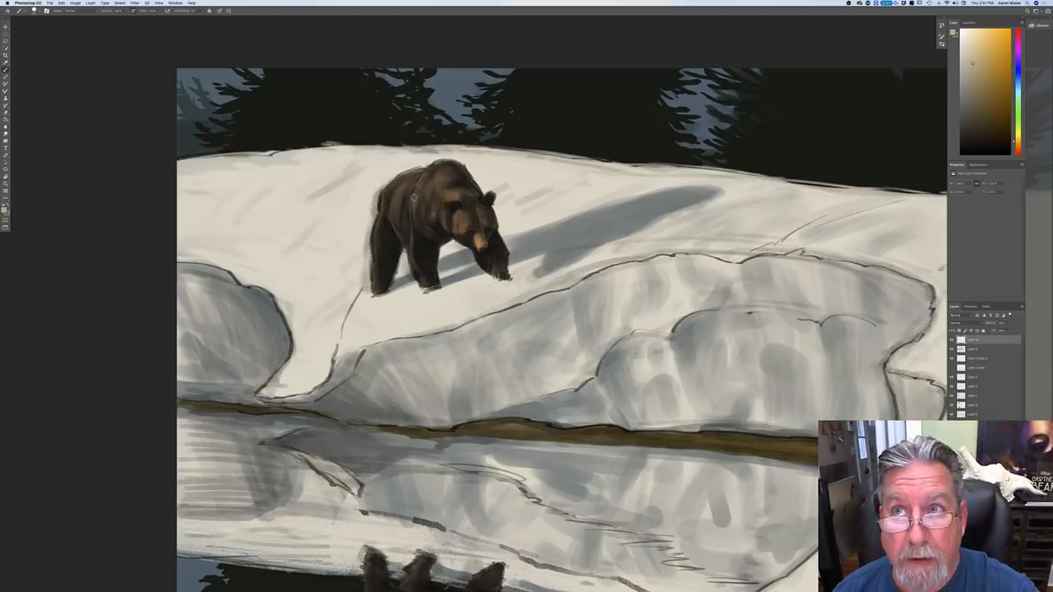
mouse_move(414, 227)
left_mouse_down()
mouse_move(420, 200)
mouse_move(412, 250)
left_mouse_up()
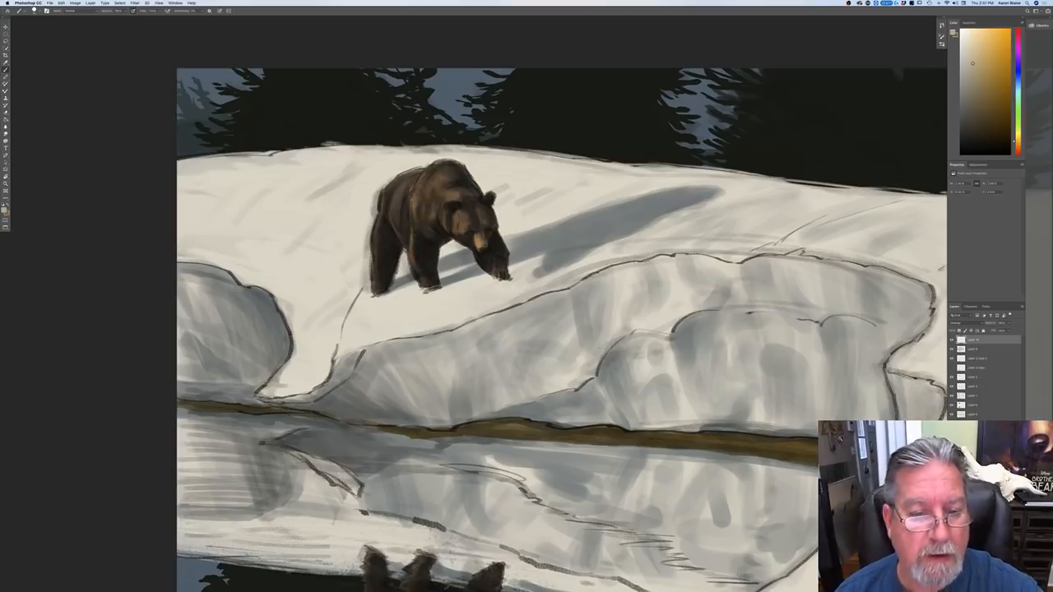
left_click_drag(399, 188, 396, 235)
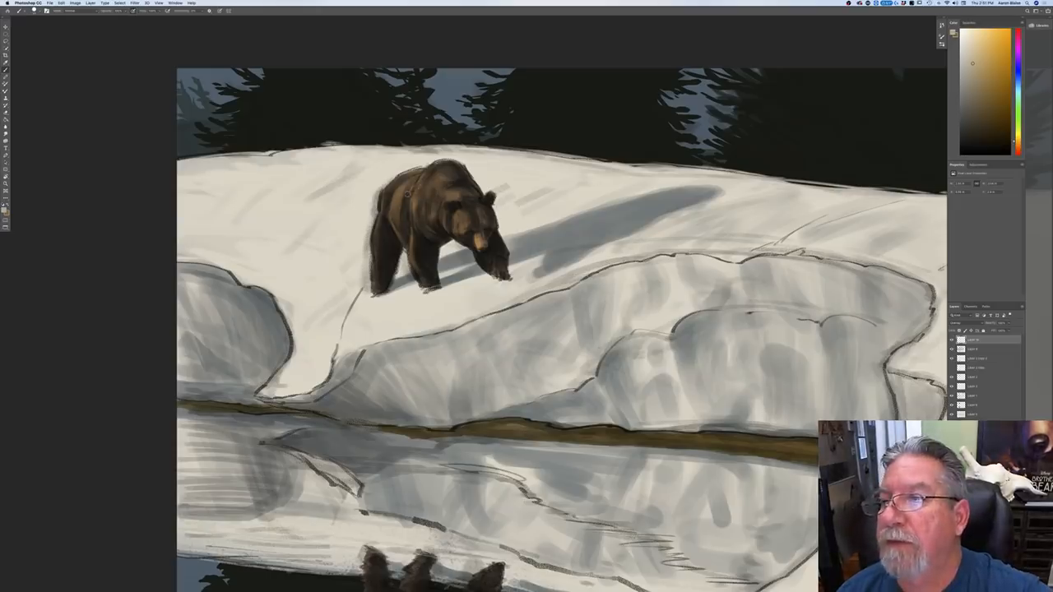
mouse_move(404, 175)
left_mouse_down()
mouse_move(384, 202)
mouse_move(375, 290)
left_mouse_up()
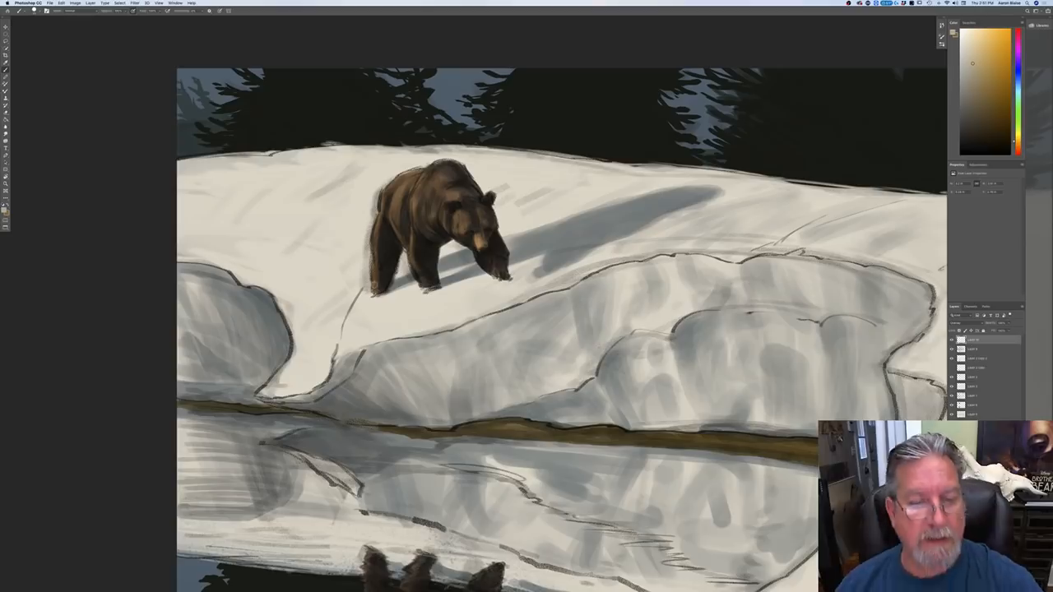
Step: Brush the same warm tan light over the bear's reflection in the water
key("super+minus")
key("super+minus")
key("super+minus")
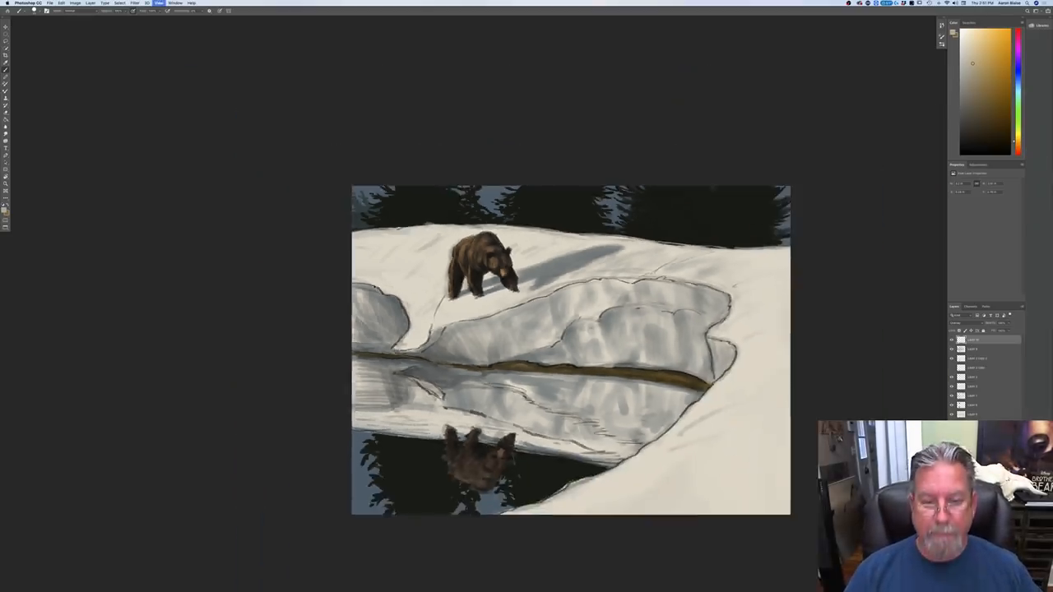
key("super+equal")
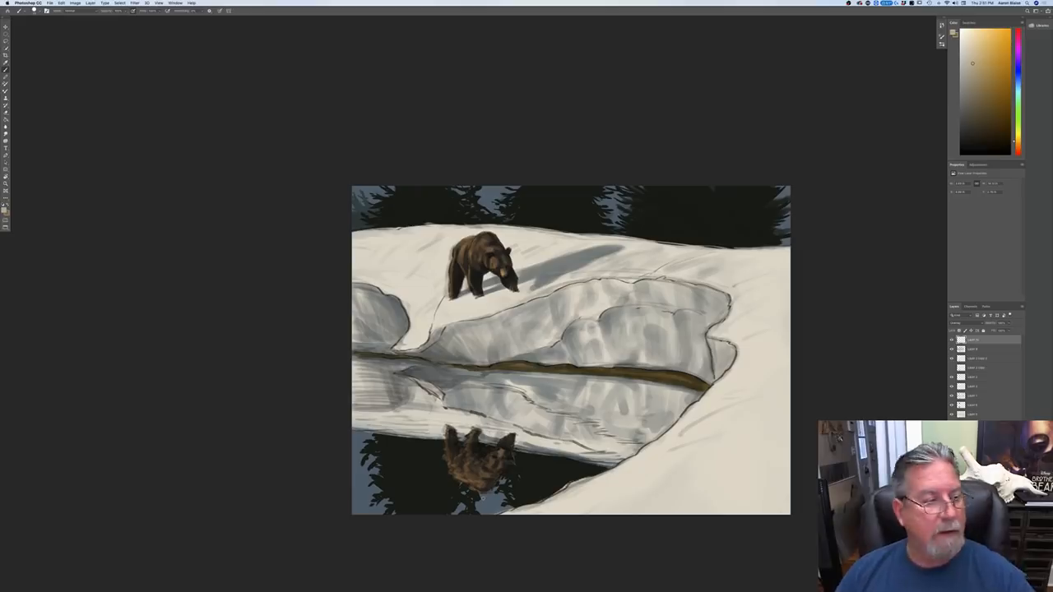
Step: Choose a muted blue foreground and paint a trail of footprints in the snow behind the bear on the snow shading layer
left_click(4, 210)
left_click(85, 196)
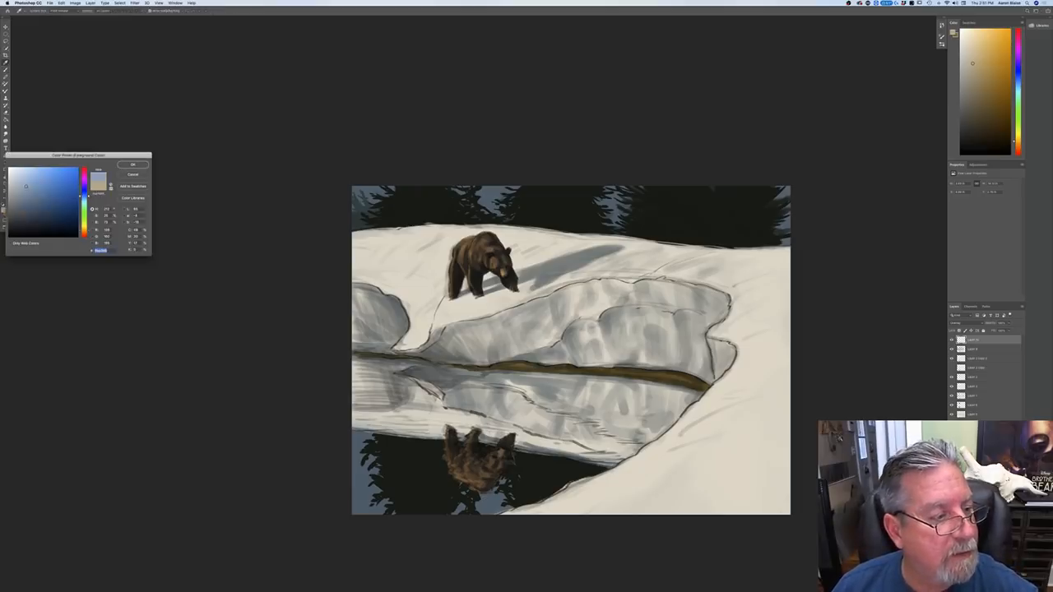
left_click(132, 164)
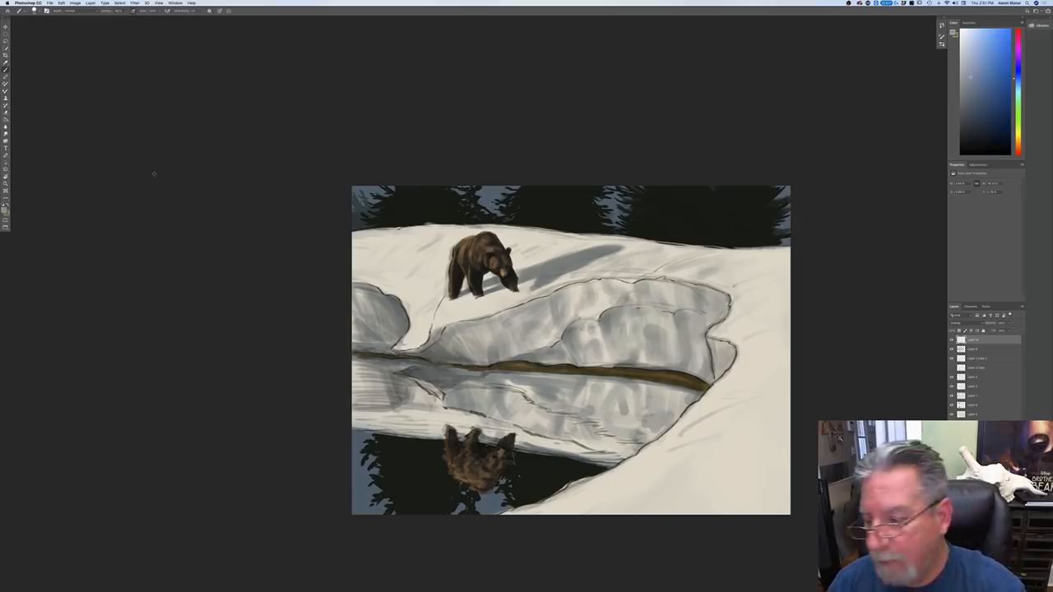
left_click(970, 349)
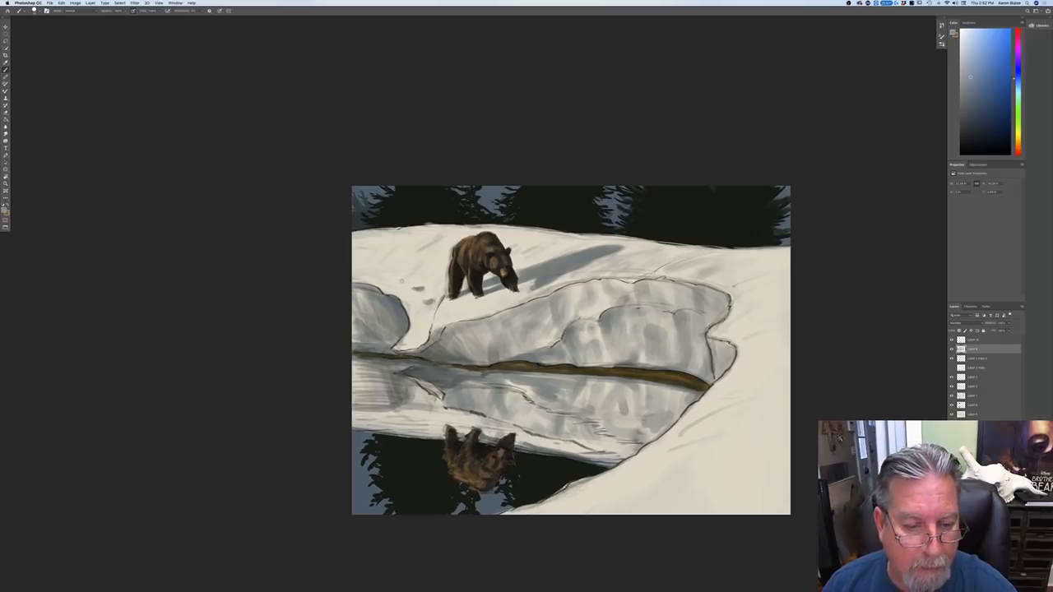
mouse_move(388, 274)
left_mouse_down()
mouse_move(378, 275)
mouse_move(387, 275)
left_mouse_up()
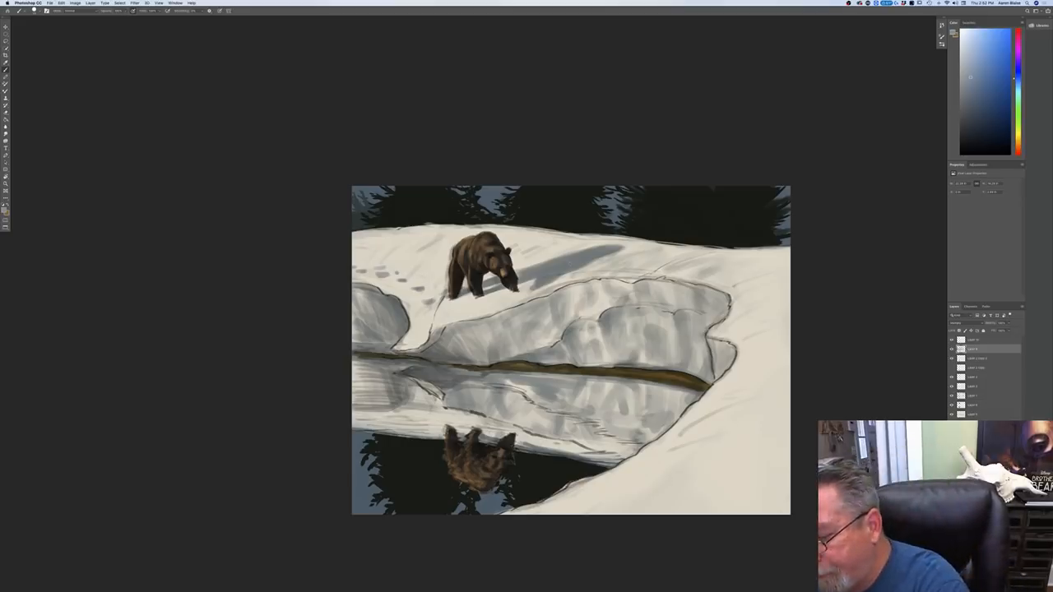
Step: Make the background tree layer active, set the foreground to a dark olive and choose a different brush preset
left_click(979, 423)
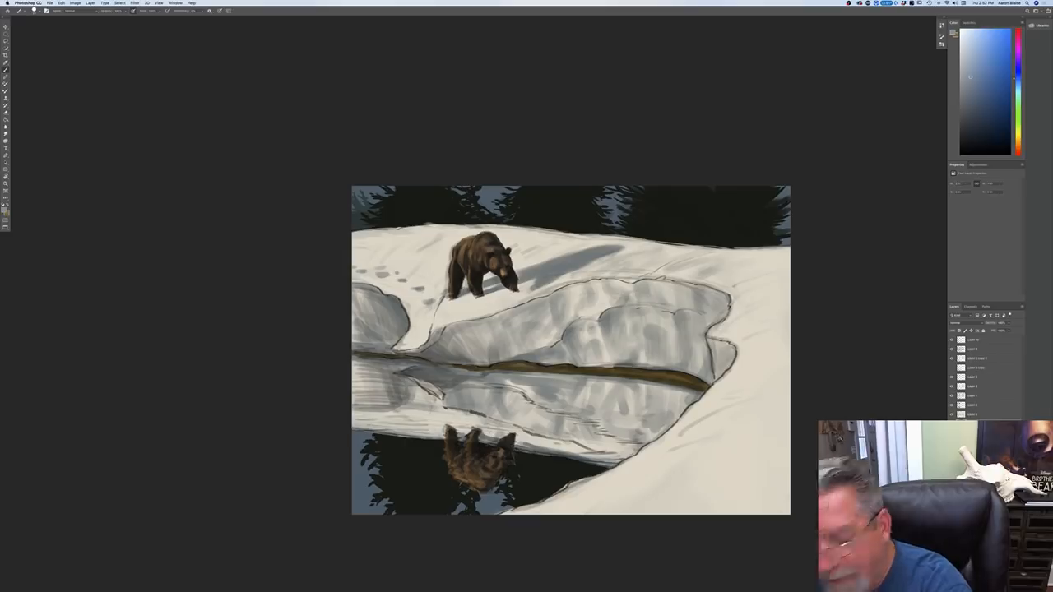
left_click(4, 211)
left_click(677, 227)
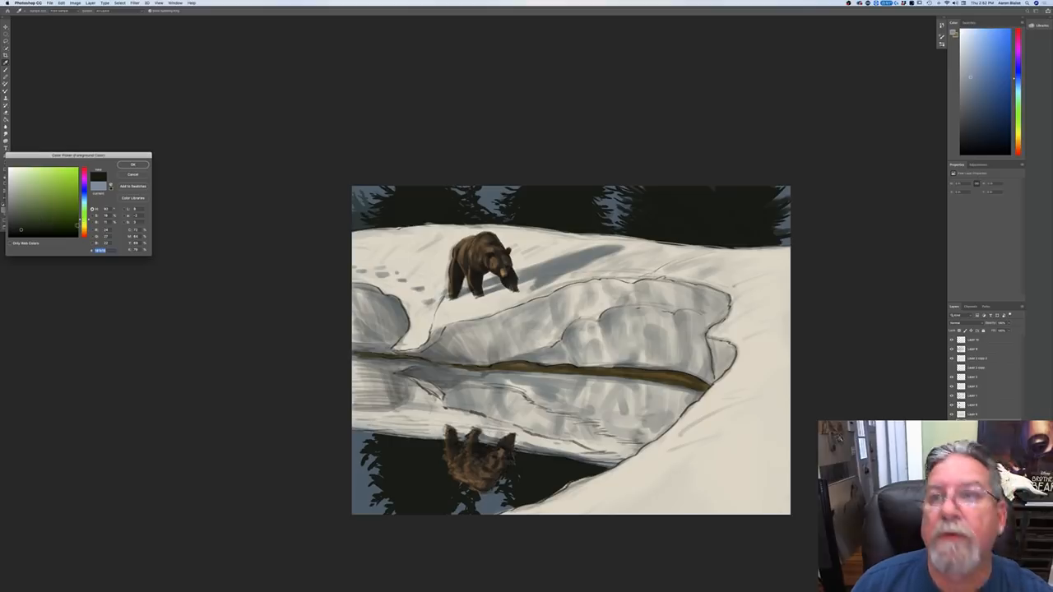
left_click(83, 226)
left_click(37, 222)
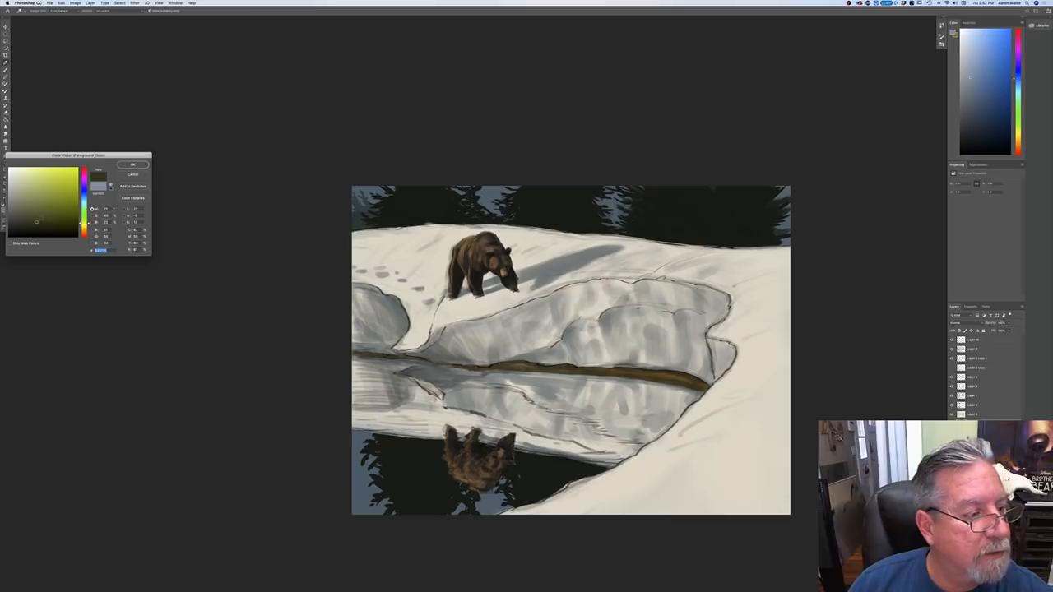
left_click(40, 220)
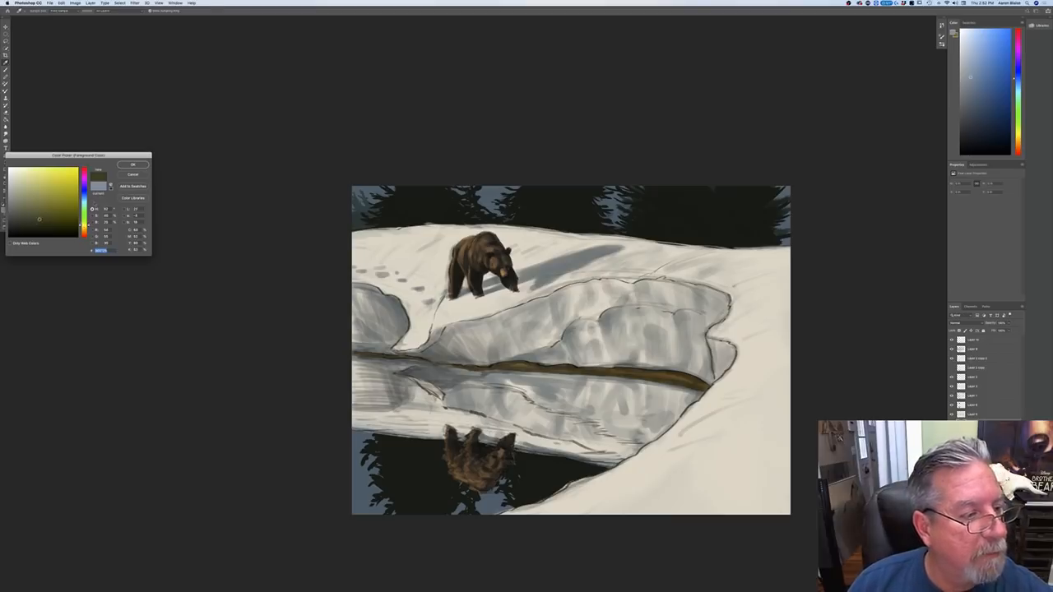
key("Return")
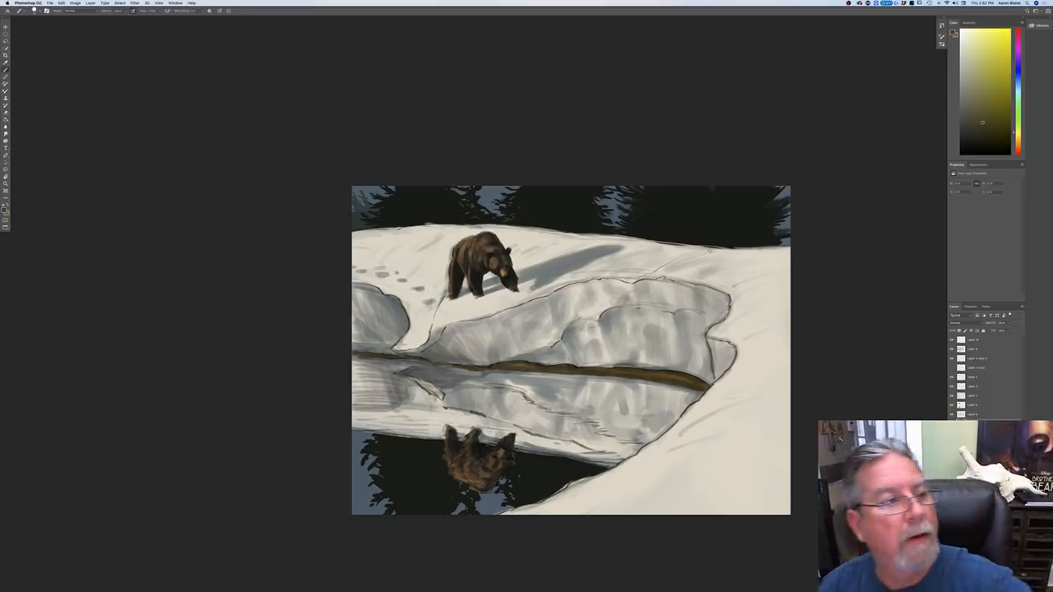
right_click(30, 29)
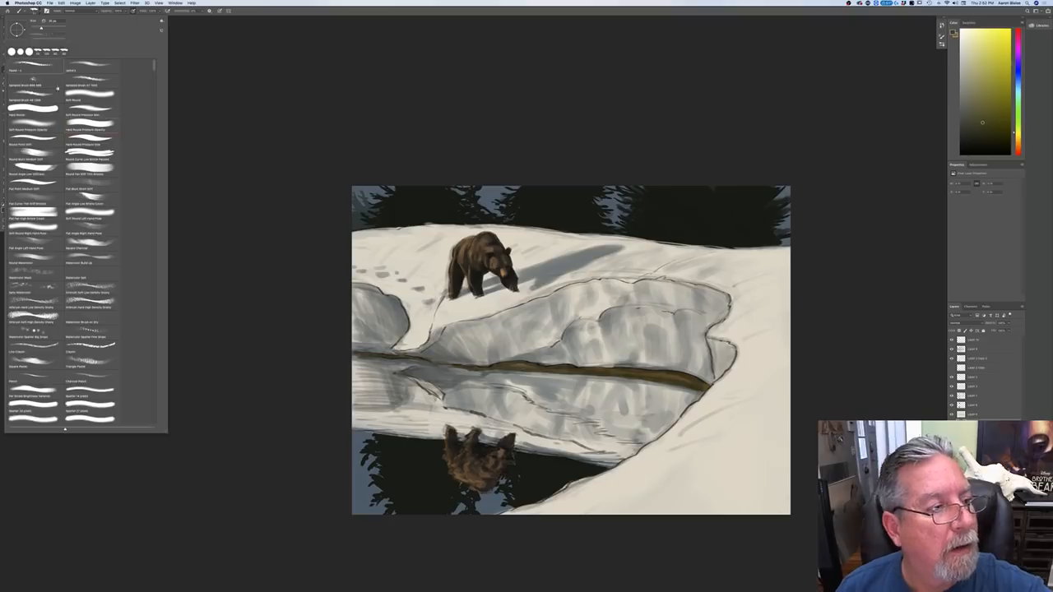
double_click(37, 65)
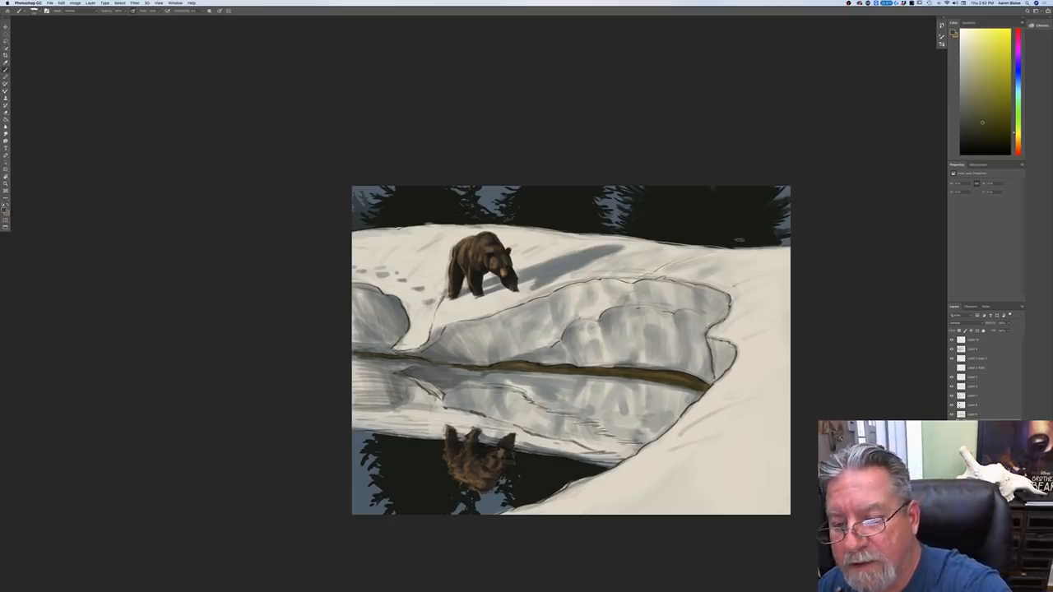
Step: Try brushing dark olive foliage patches on the lower parts of the background trees, then undo the strokes
mouse_move(740, 238)
left_mouse_down()
mouse_move(750, 234)
mouse_move(721, 238)
mouse_move(744, 231)
mouse_move(742, 242)
mouse_move(754, 241)
mouse_move(732, 242)
mouse_move(754, 240)
mouse_move(732, 234)
left_mouse_up()
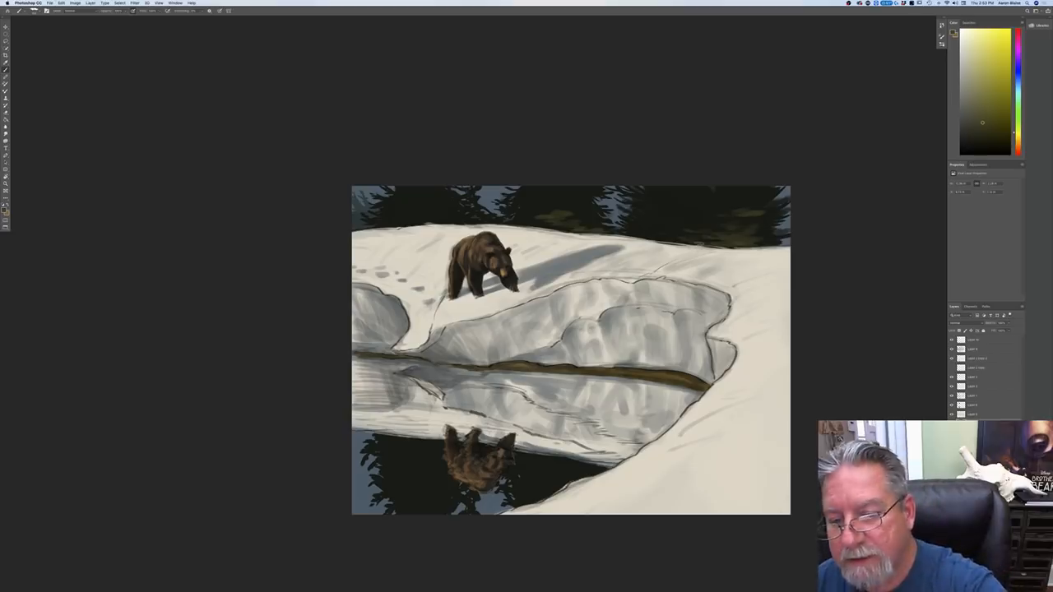
key("super+z")
key("super+z")
key("super+z")
key("super+z")
key("super+z")
key("super+z")
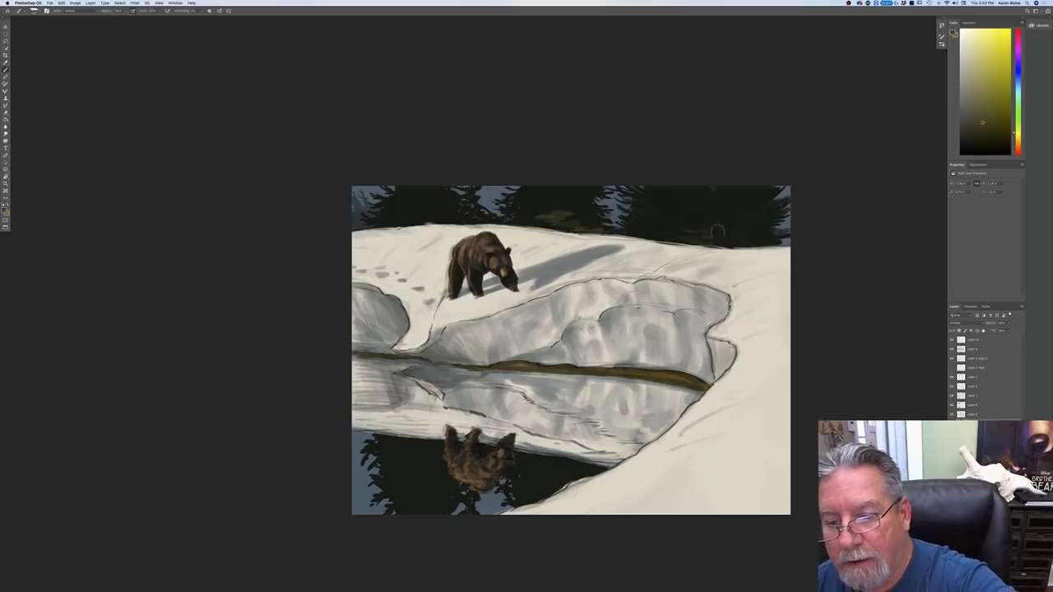
key("super+z")
key("super+z")
key("super+z")
key("super+z")
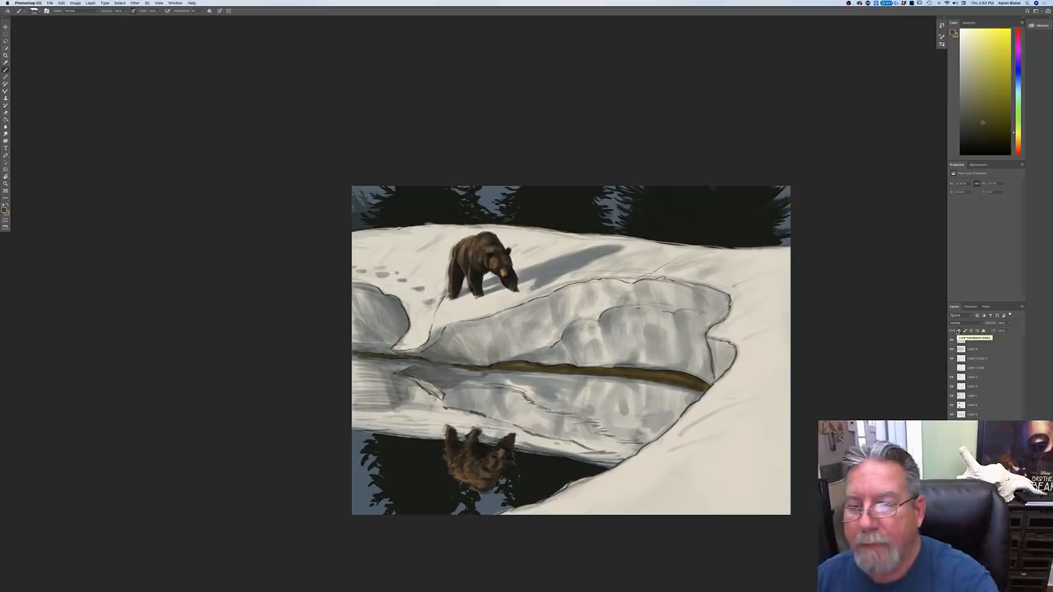
Step: With the tree layer's transparent pixels locked, try broad olive strokes across the large right-hand trees, then undo them
left_click_drag(737, 169, 729, 225)
mouse_move(715, 155)
left_mouse_down()
mouse_move(716, 222)
mouse_move(704, 204)
mouse_move(700, 219)
left_mouse_up()
mouse_move(692, 169)
left_mouse_down()
mouse_move(680, 205)
mouse_move(658, 222)
mouse_move(617, 179)
mouse_move(614, 223)
left_mouse_up()
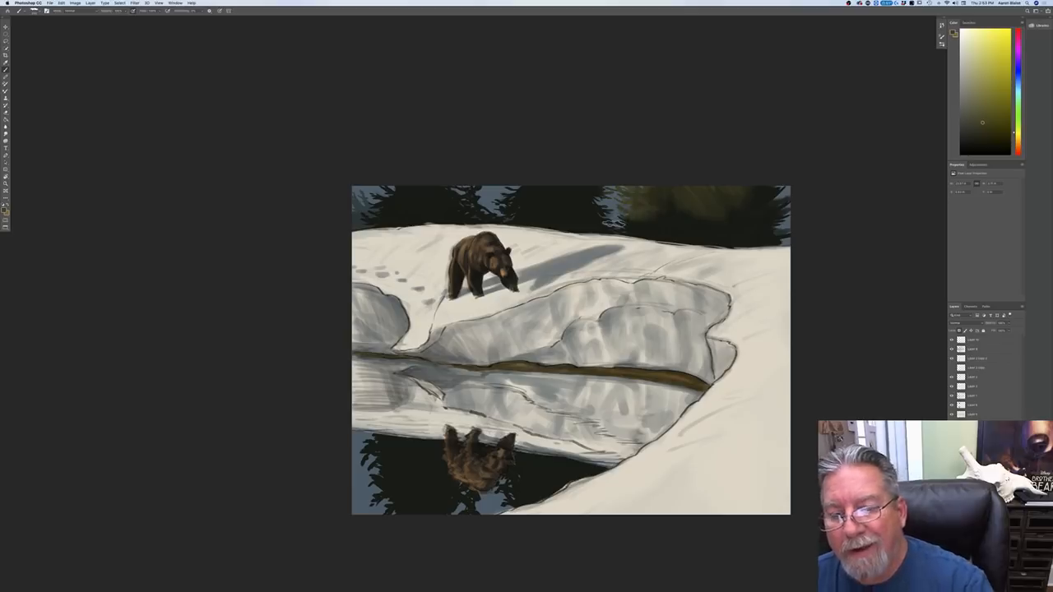
mouse_move(710, 176)
left_mouse_down()
mouse_move(699, 176)
mouse_move(696, 220)
left_mouse_up()
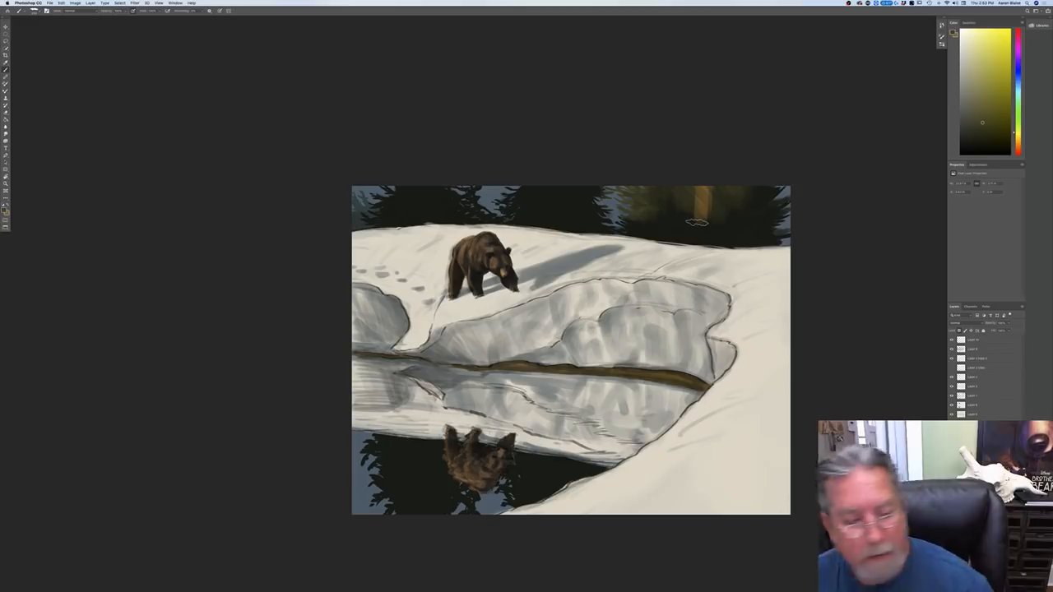
key("super+z")
key("super+z")
key("super+z")
key("super+z")
key("super+z")
key("super+z")
key("super+z")
key("super+z")
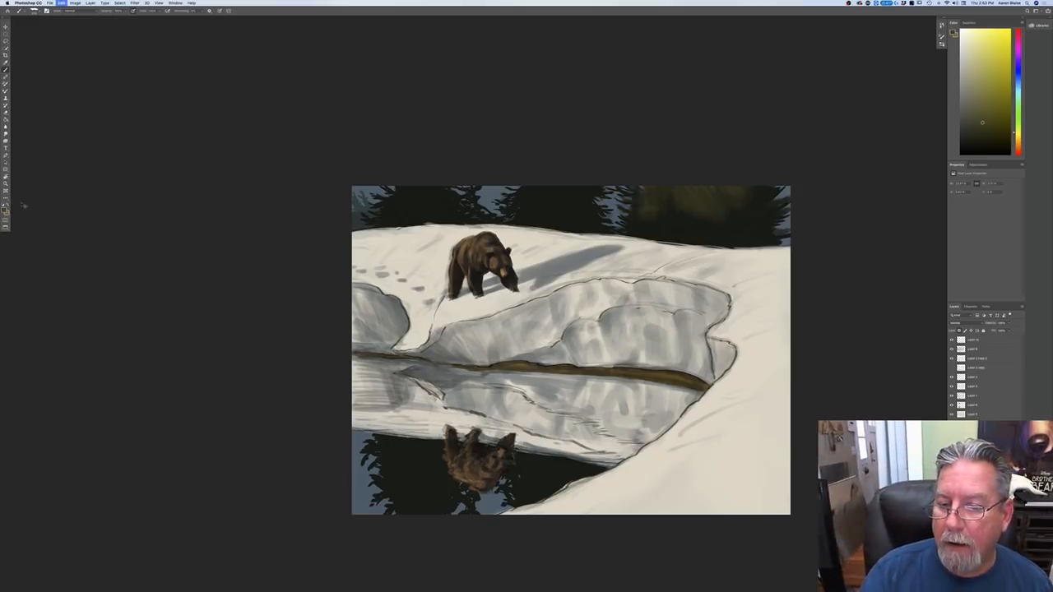
key("super+z")
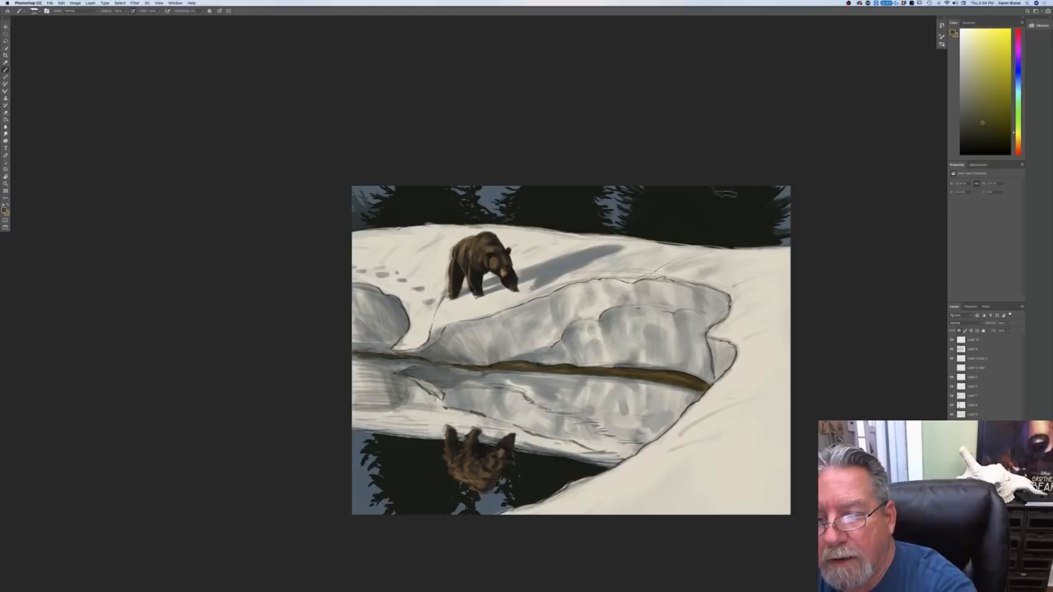
Step: Brush soft dark olive tone over the background trees, from the far right trees across to the middle tree
mouse_move(745, 215)
left_mouse_down()
mouse_move(750, 180)
mouse_move(736, 202)
left_mouse_up()
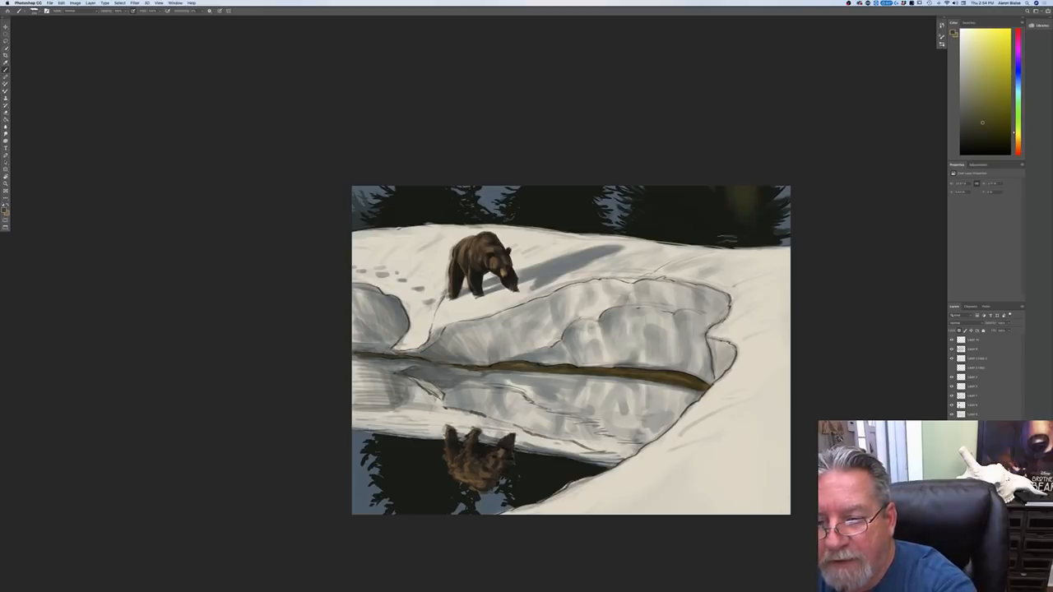
mouse_move(702, 195)
left_mouse_down()
mouse_move(681, 202)
mouse_move(638, 176)
mouse_move(627, 197)
mouse_move(613, 182)
left_mouse_up()
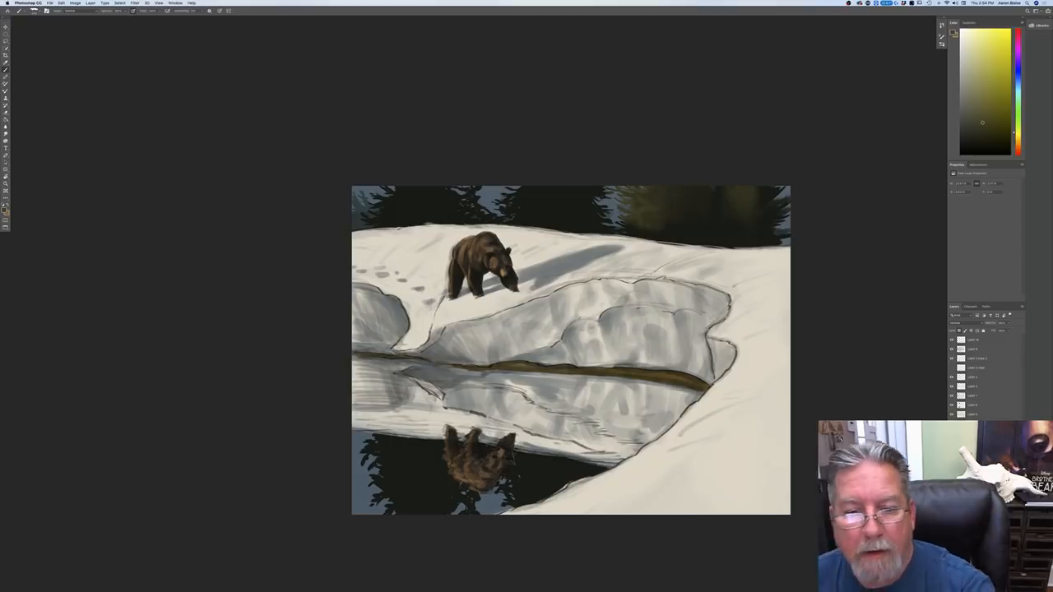
left_click_drag(563, 206, 515, 202)
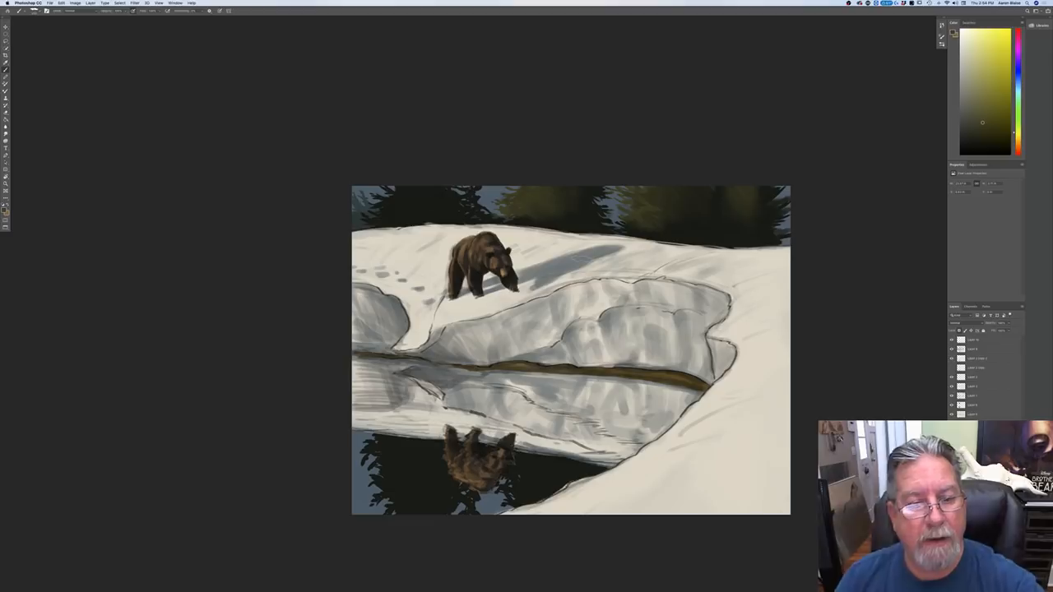
Step: Brush dark olive tone over the left-hand background trees and undo the last stray strokes
mouse_move(442, 212)
left_mouse_down()
mouse_move(411, 218)
mouse_move(378, 200)
left_mouse_up()
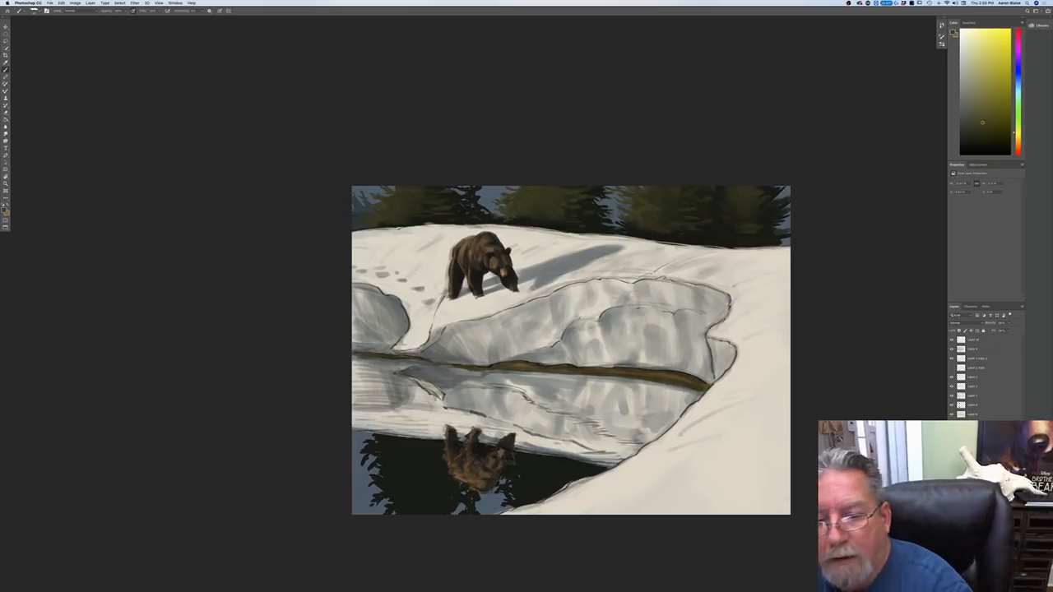
key("super+z")
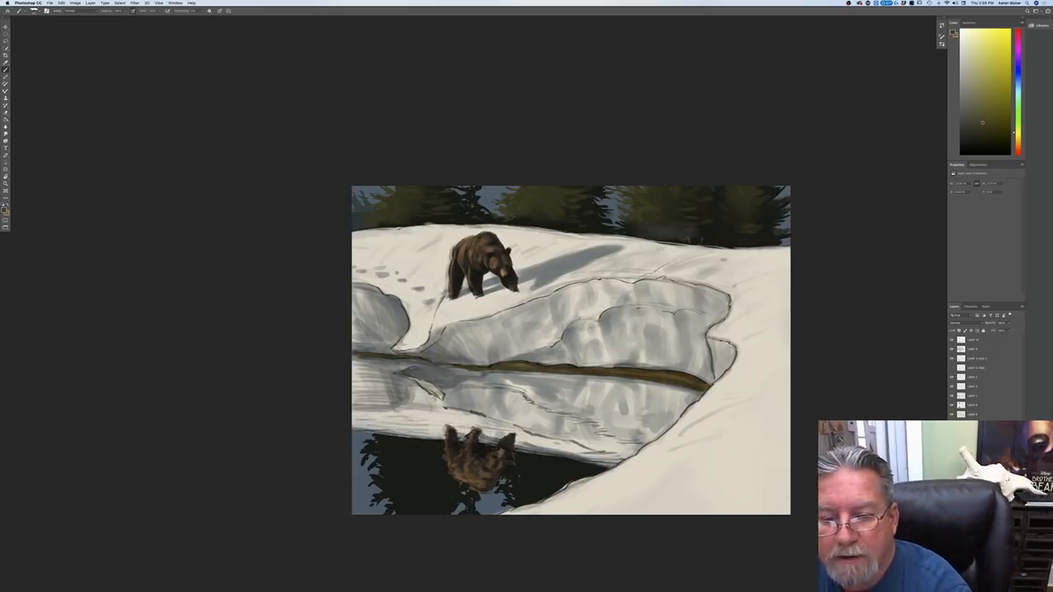
key("super+z")
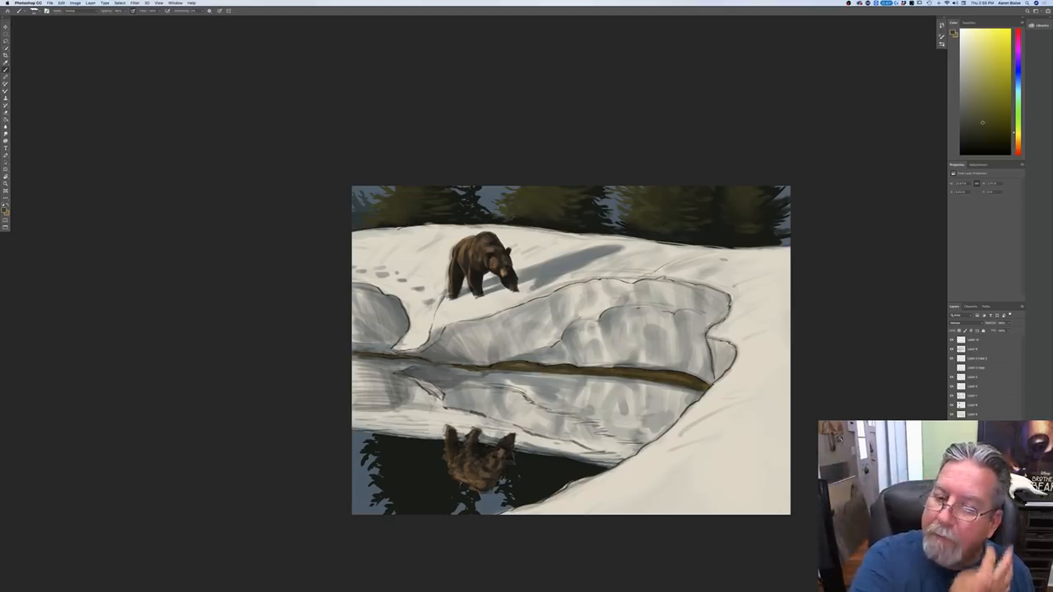
Step: Sample dark olive from the background trees and brush it over the trees' dark reflection in the water around the bear's reflection
left_click(5, 210)
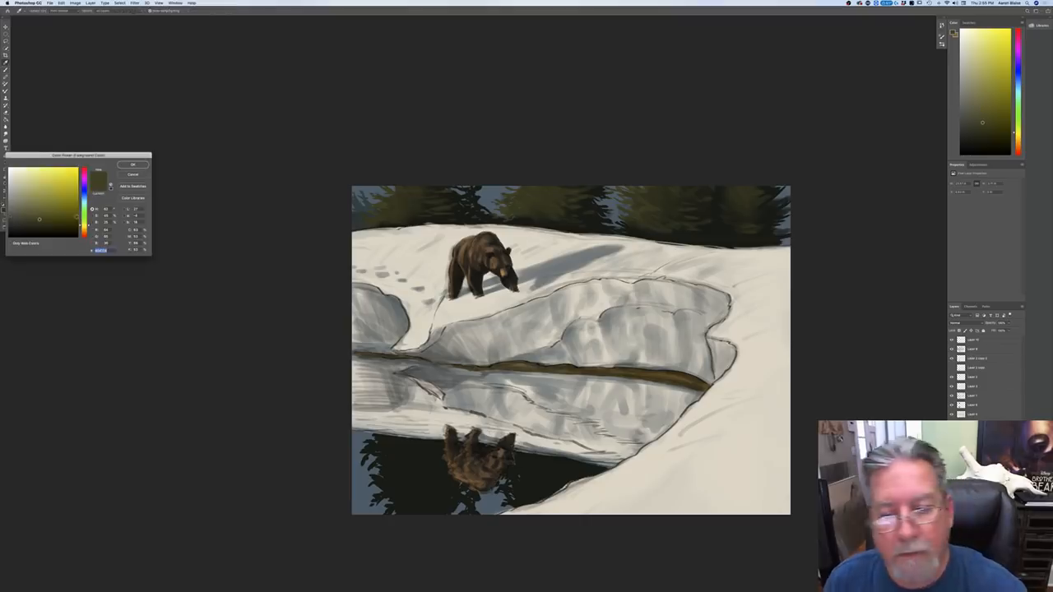
left_click(675, 234)
key("Return")
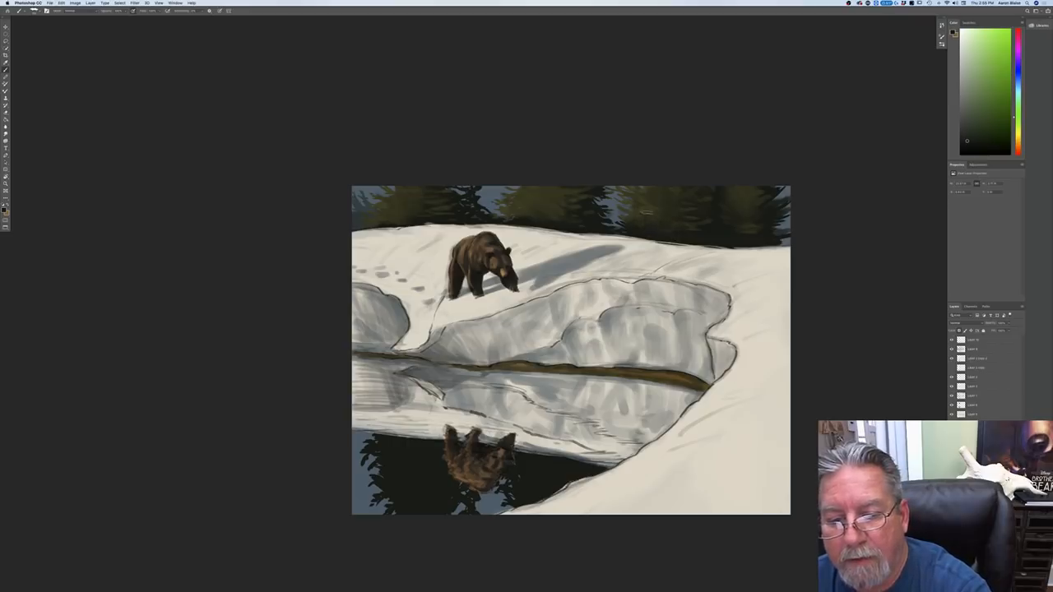
left_click(4, 210)
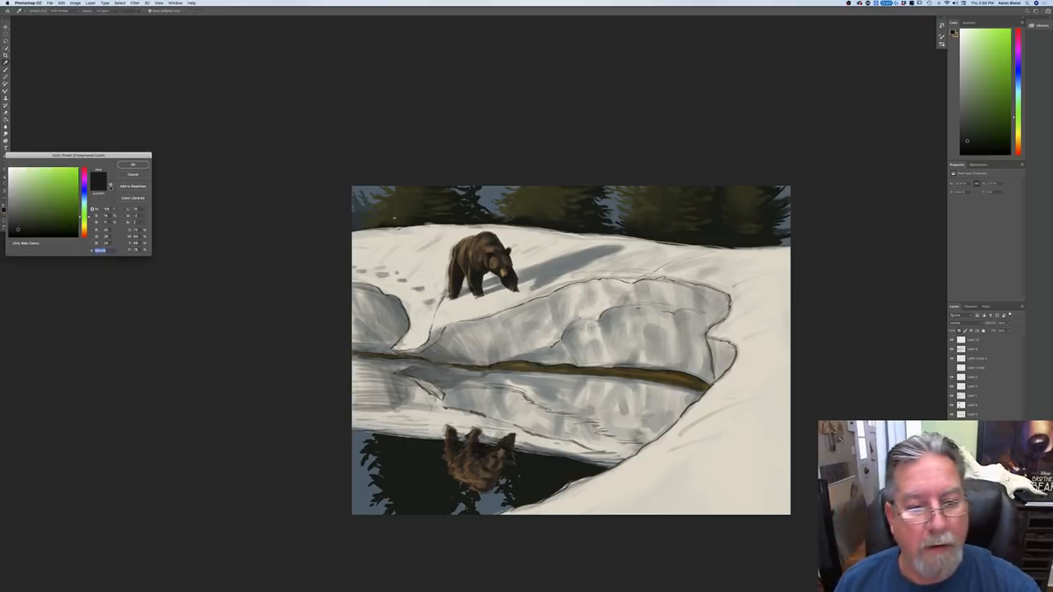
left_click(385, 203)
key("Return")
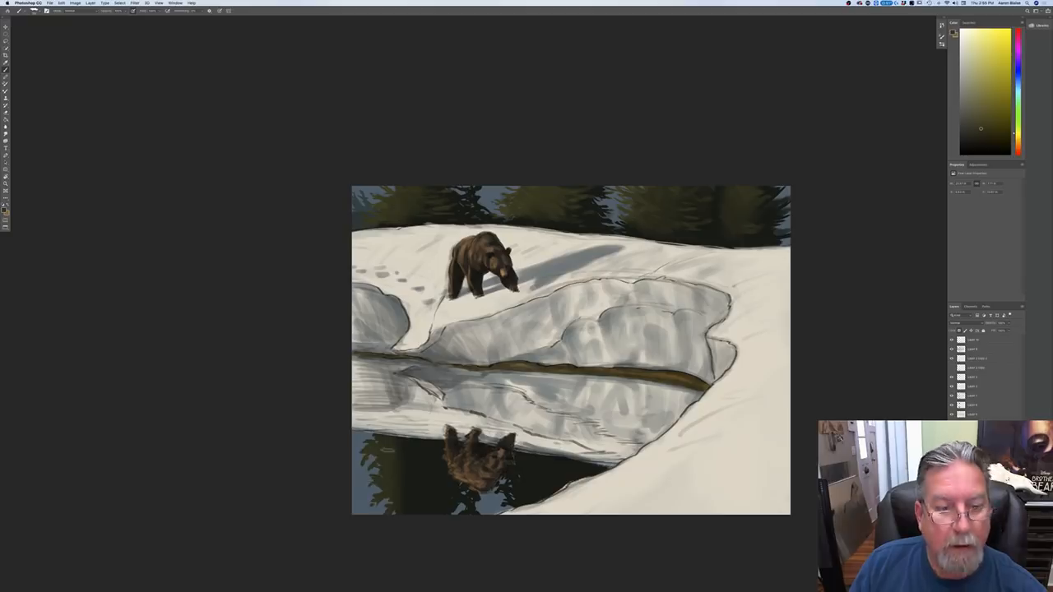
mouse_move(398, 508)
left_mouse_down()
mouse_move(402, 449)
mouse_move(413, 456)
mouse_move(425, 518)
mouse_move(437, 487)
left_mouse_up()
left_click_drag(513, 470, 517, 457)
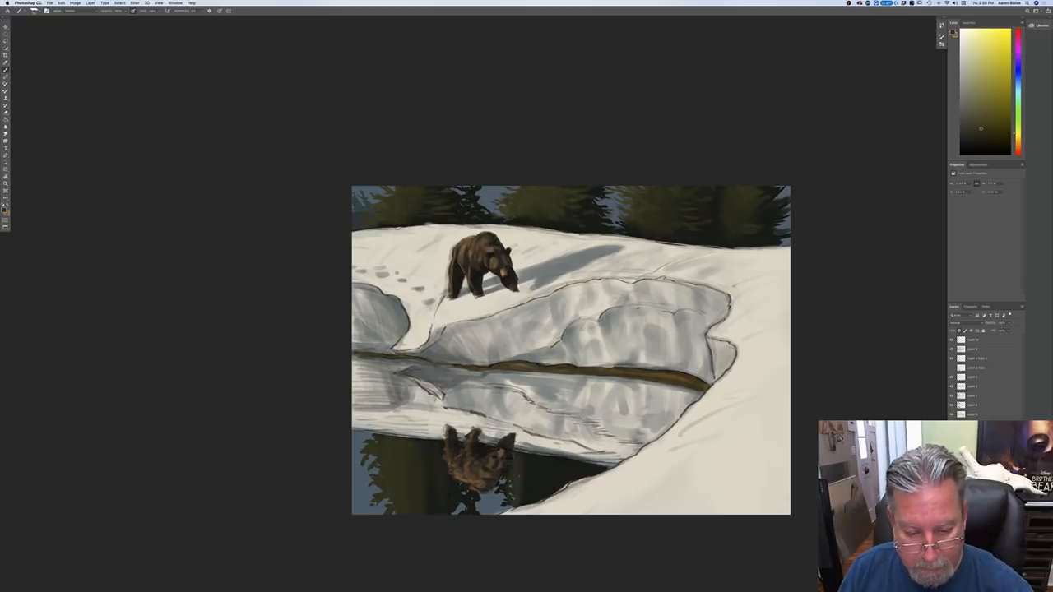
mouse_move(526, 492)
left_mouse_down()
mouse_move(534, 466)
mouse_move(542, 493)
mouse_move(554, 463)
left_mouse_up()
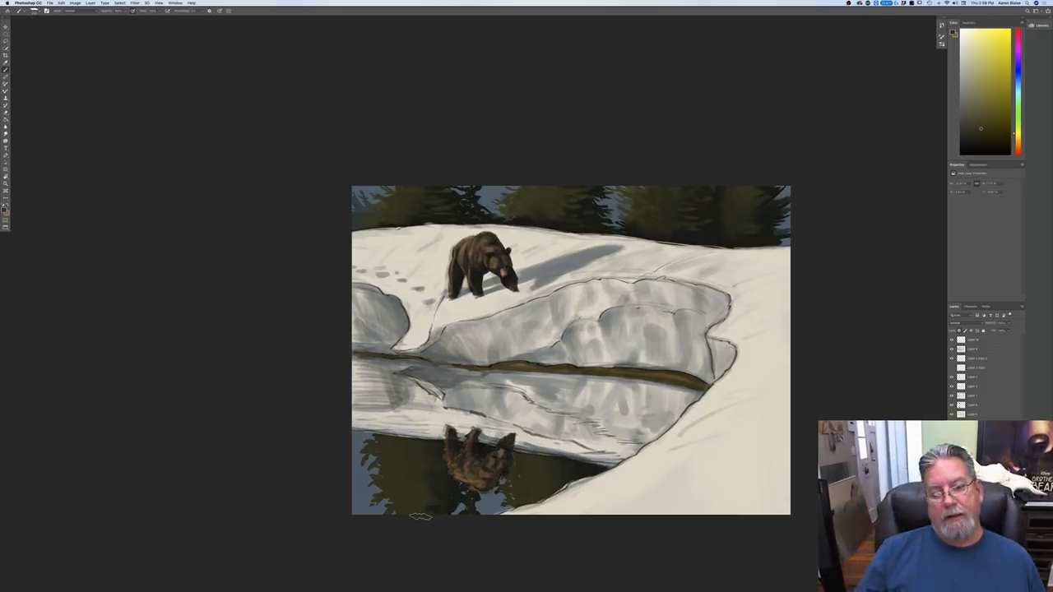
Step: Add a new layer beneath the top two layers and set its blend mode to Overlay
left_click(971, 340)
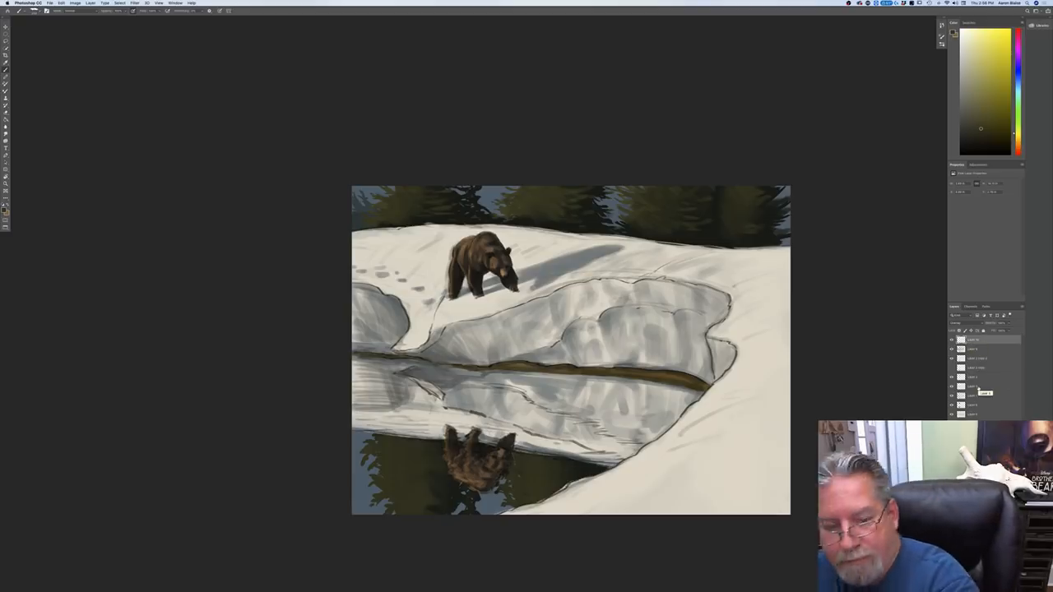
left_click(970, 360)
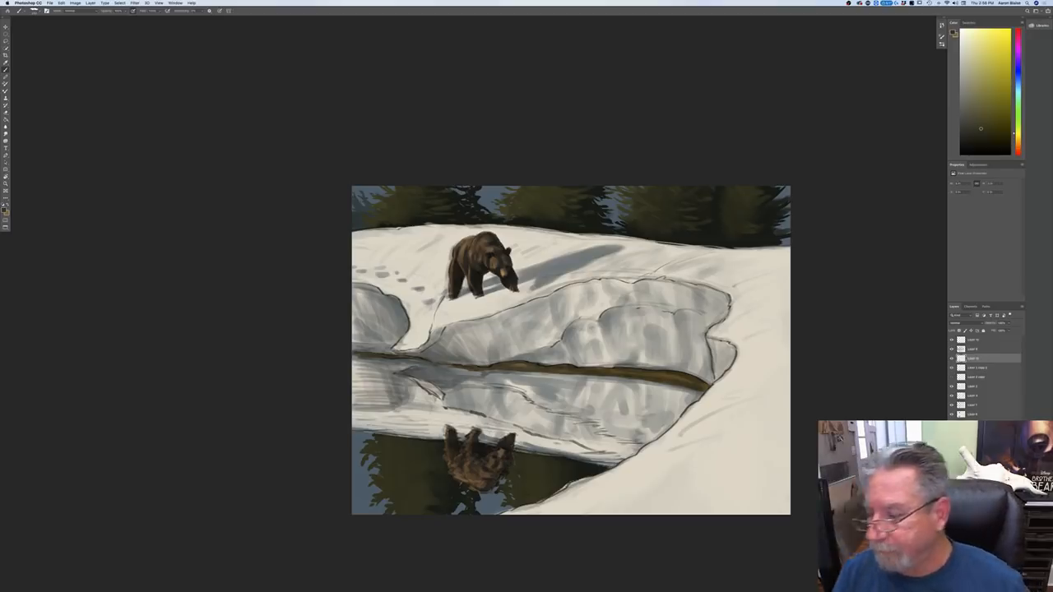
left_click(952, 341)
left_click(952, 340)
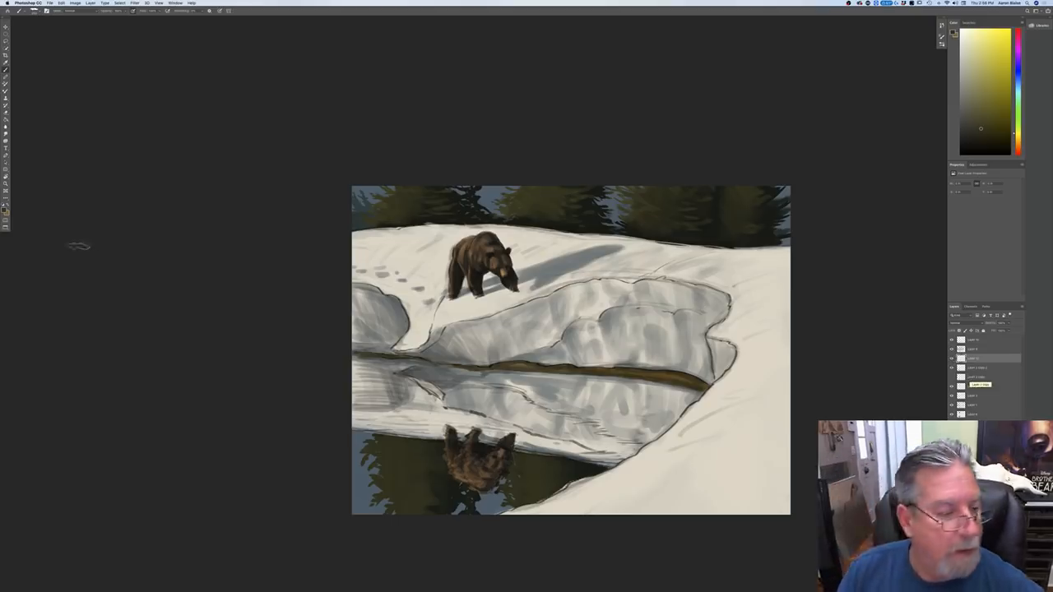
left_click(956, 322)
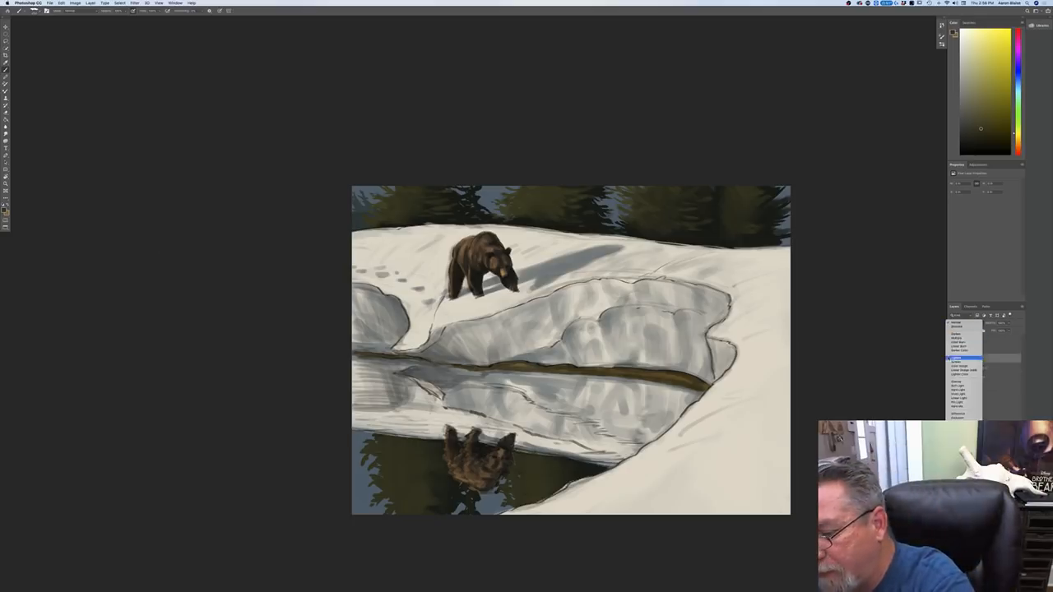
left_click(951, 382)
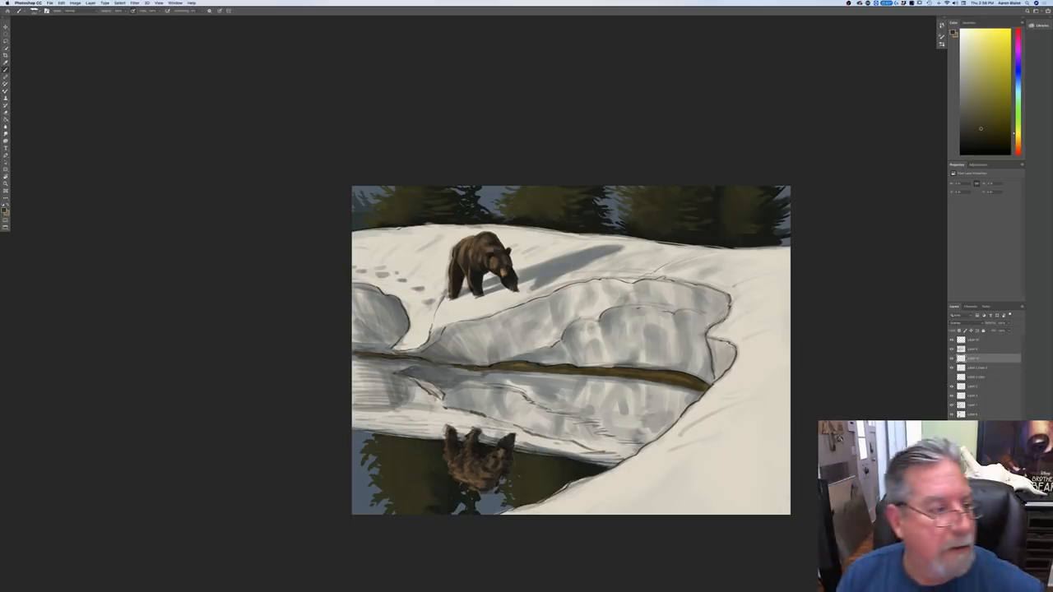
Step: Set the foreground to a pale warm beige and brush sunlit highlights over the foreground and background snow banks
left_click(6, 209)
left_click_drag(83, 224, 83, 227)
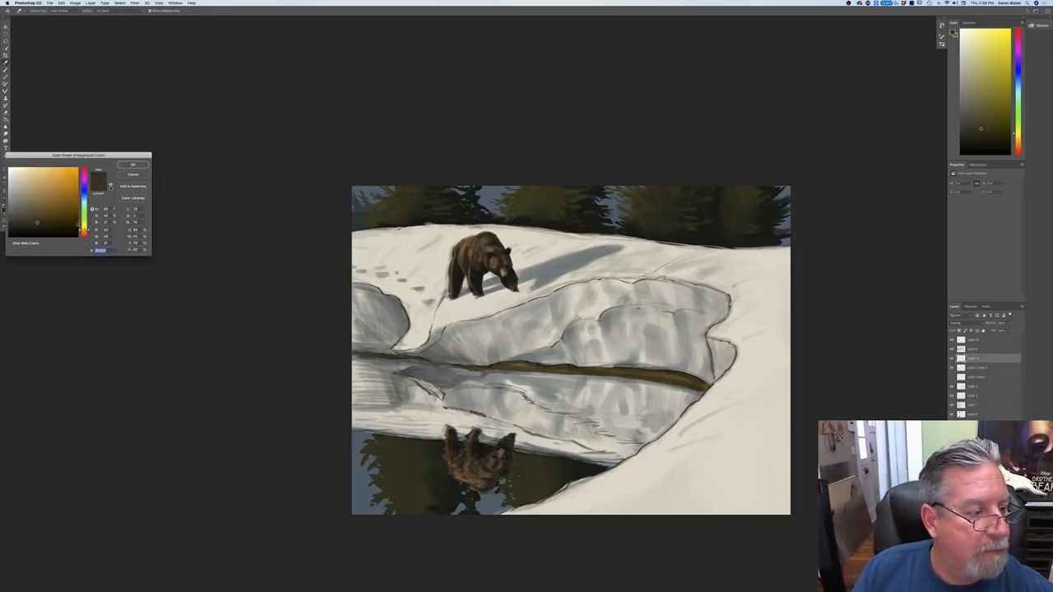
left_click(24, 186)
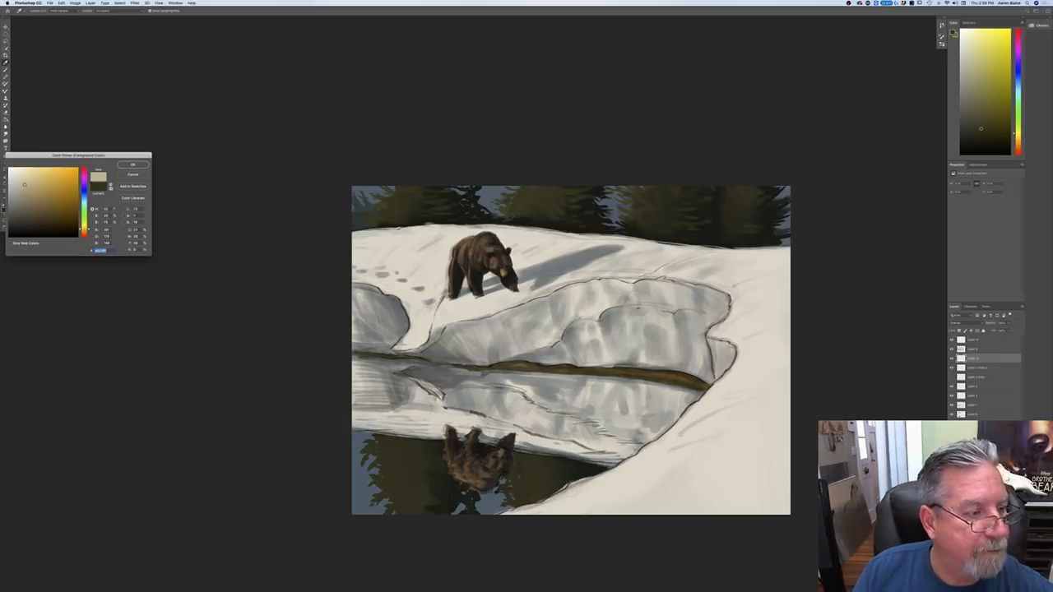
left_click(132, 166)
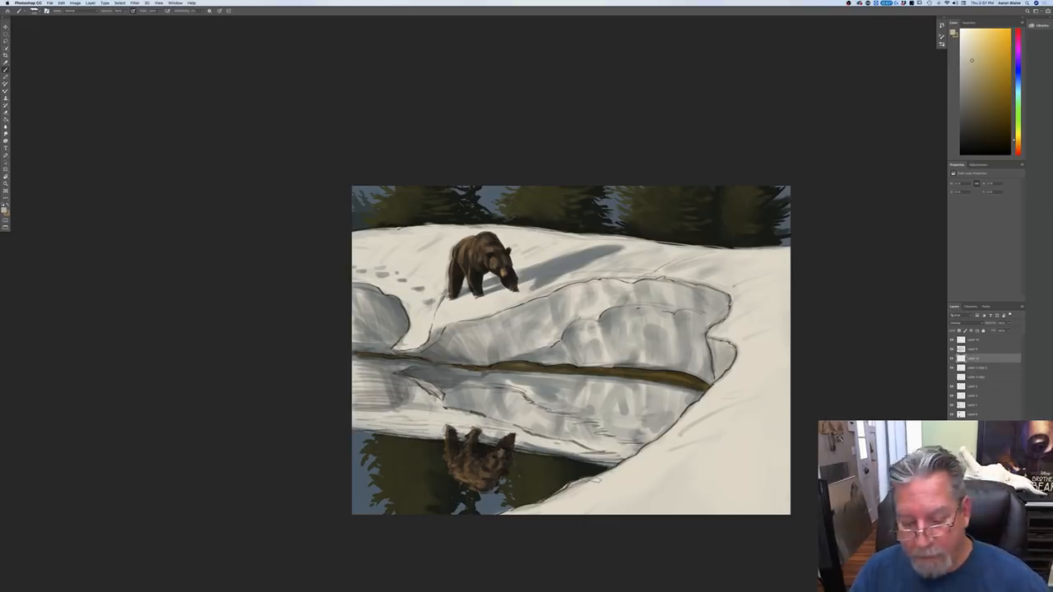
mouse_move(628, 470)
left_mouse_down()
mouse_move(595, 491)
mouse_move(661, 469)
mouse_move(631, 507)
mouse_move(708, 472)
mouse_move(699, 459)
mouse_move(690, 468)
mouse_move(710, 456)
mouse_move(676, 466)
mouse_move(649, 453)
mouse_move(556, 501)
mouse_move(628, 493)
mouse_move(608, 509)
mouse_move(650, 490)
mouse_move(554, 503)
left_mouse_up()
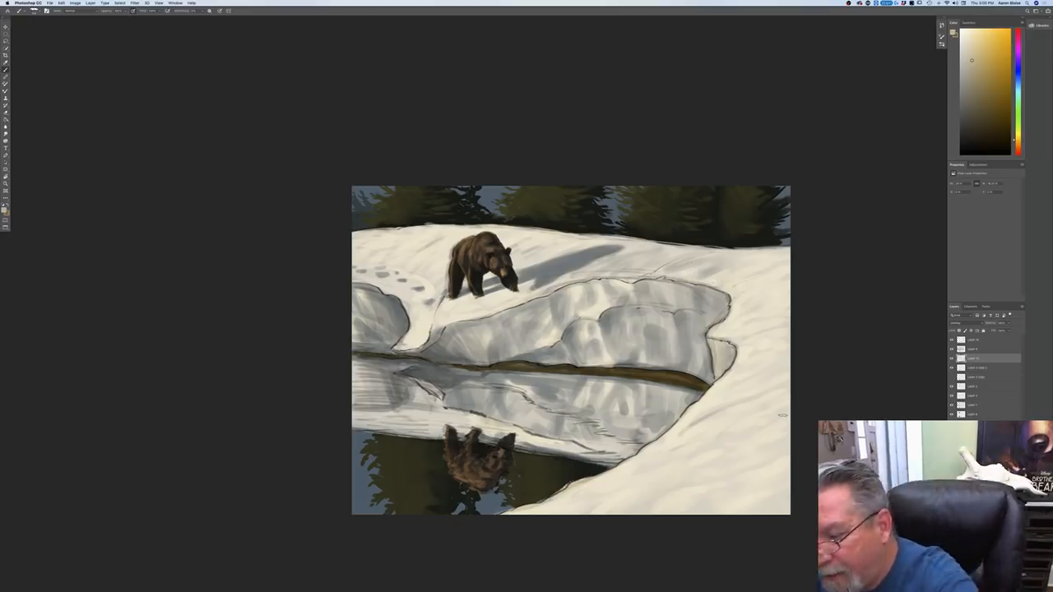
Step: On the topmost Overlay layer, brush warm beige light over the shaded snow bank and along its reflection in the water
left_click(974, 405)
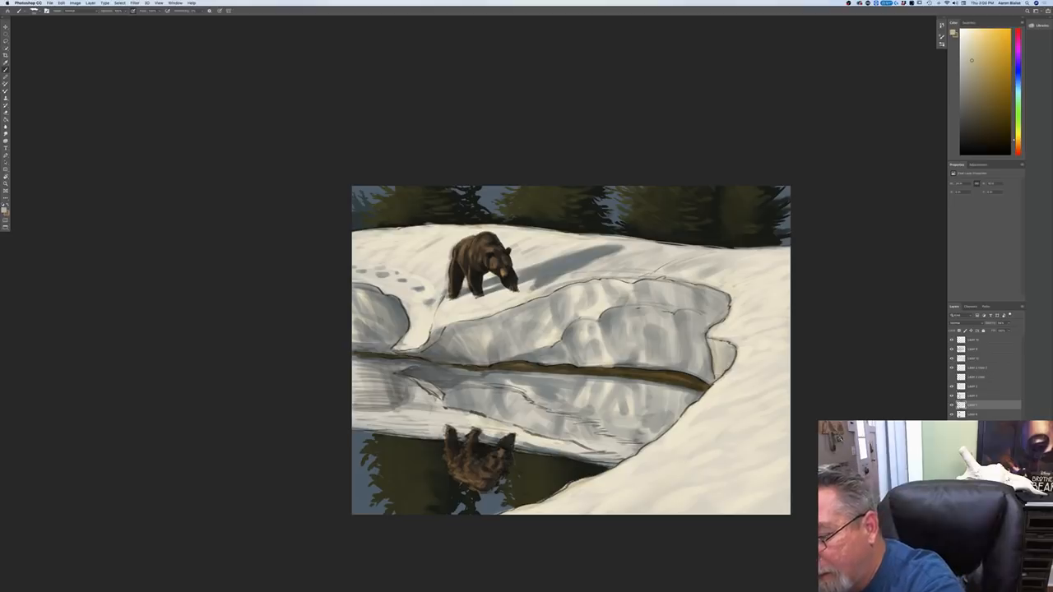
left_click(970, 340)
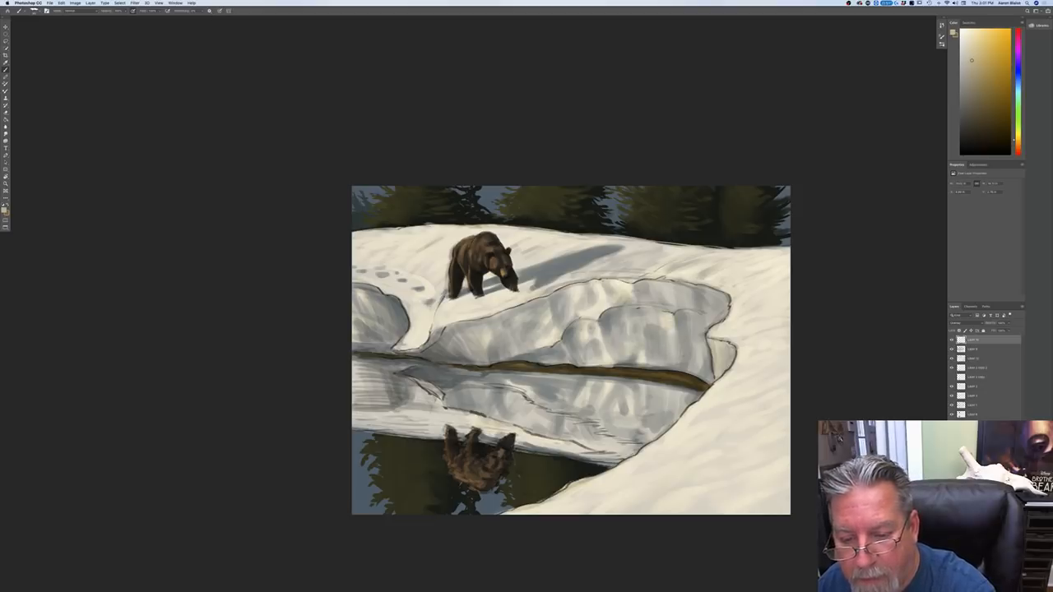
mouse_move(666, 326)
left_mouse_down()
mouse_move(676, 339)
mouse_move(664, 348)
mouse_move(649, 322)
mouse_move(666, 355)
left_mouse_up()
left_click_drag(646, 285, 654, 303)
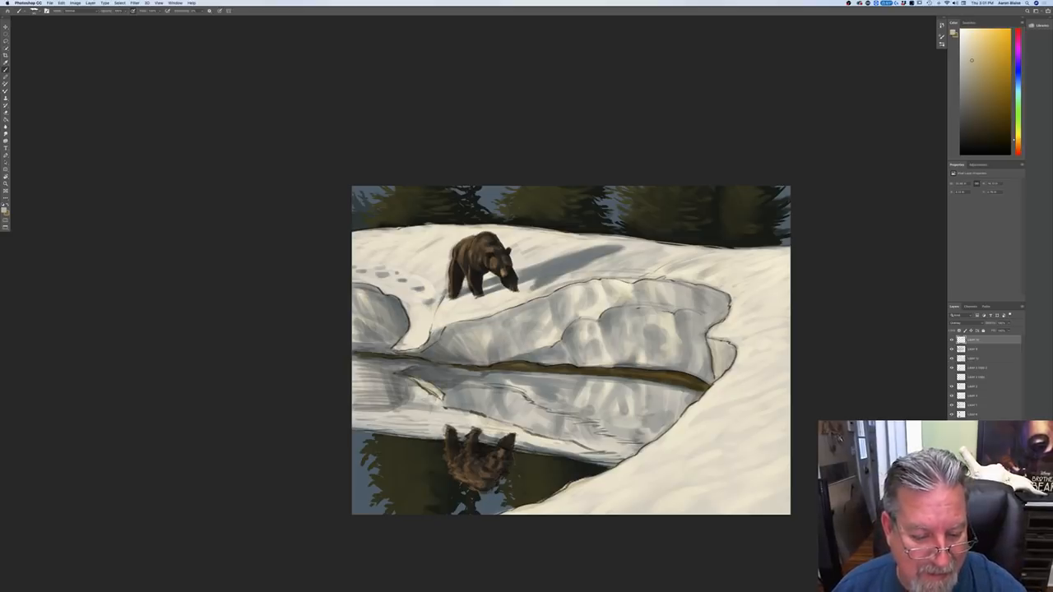
left_click_drag(437, 403, 373, 424)
left_click_drag(445, 429, 355, 428)
left_click_drag(477, 434, 619, 464)
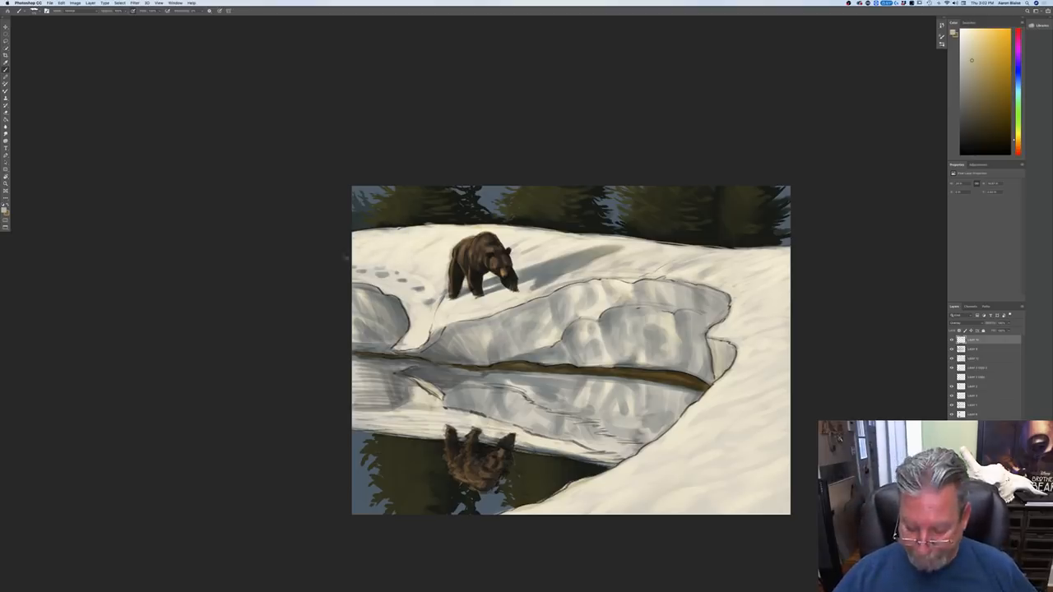
Step: Add a new layer with Normal blending at the top of the layer stack
key("super+minus")
key("super+minus")
key("super+minus")
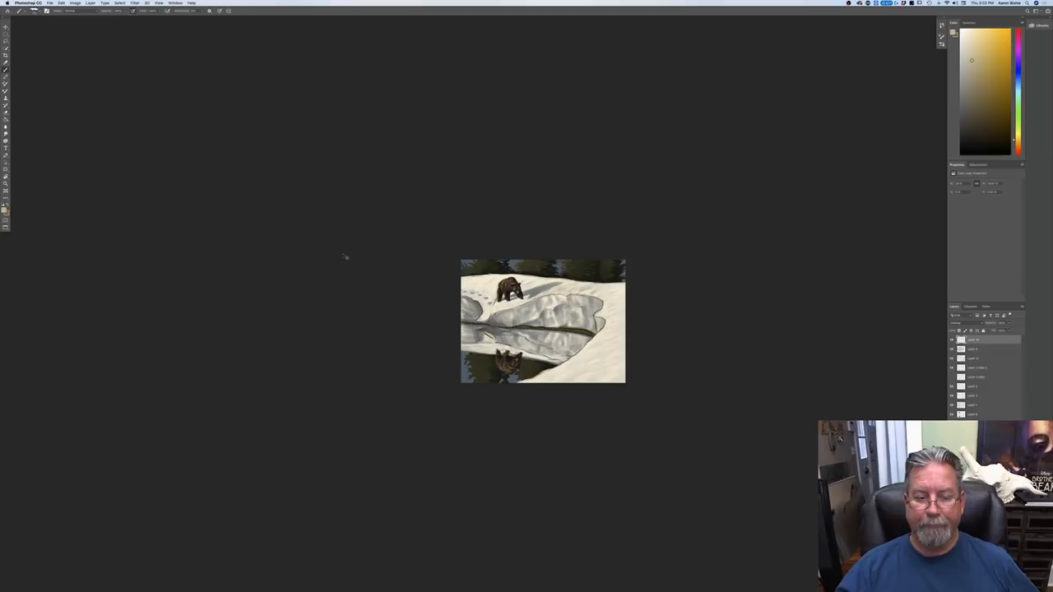
key("super+plus")
key("super+plus")
key("super+plus")
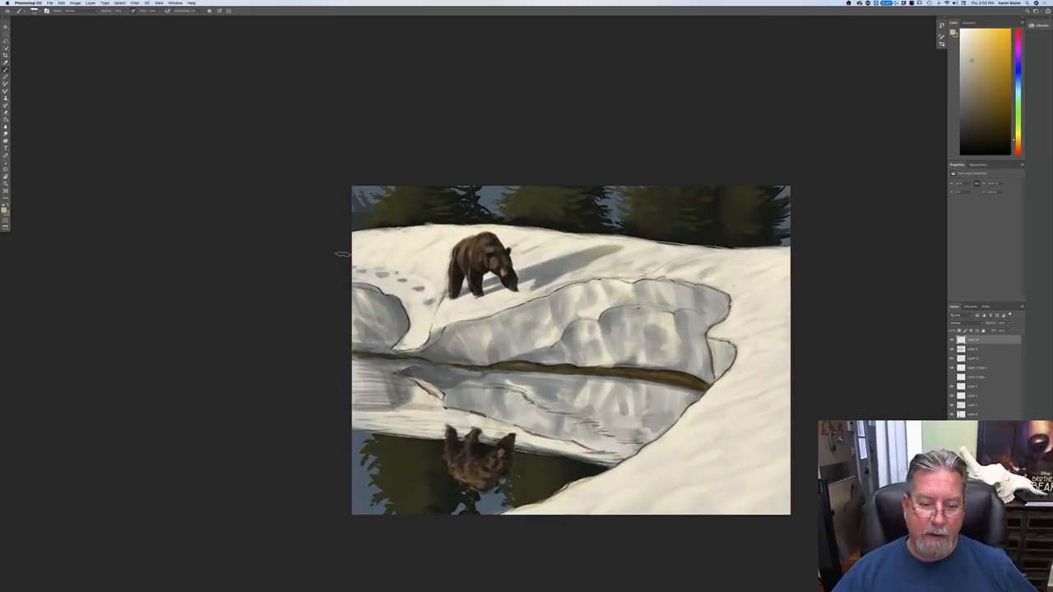
key("alt+shift+super+n")
key("super+plus")
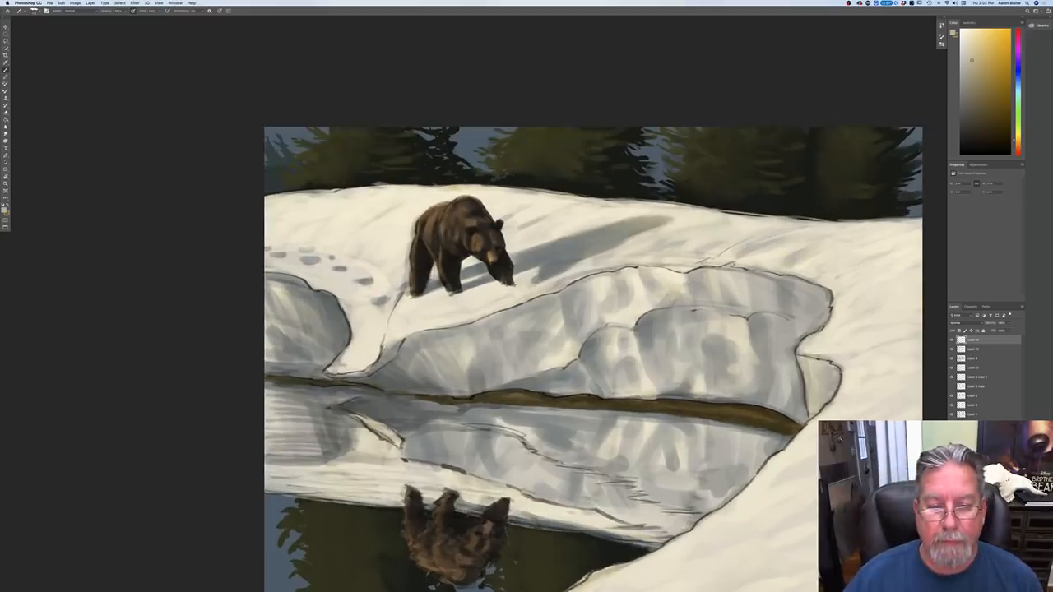
left_click_drag(204, 400, 278, 458)
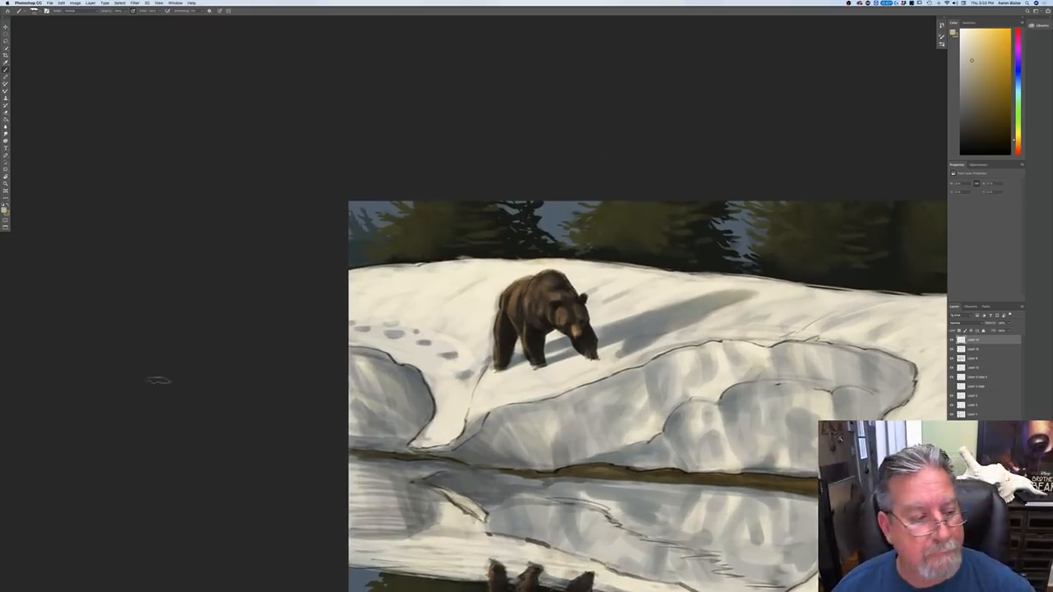
Step: Set the foreground to a pale orange tan and brush a highlight onto the side of the bear's face
left_click(4, 209)
left_click(516, 301)
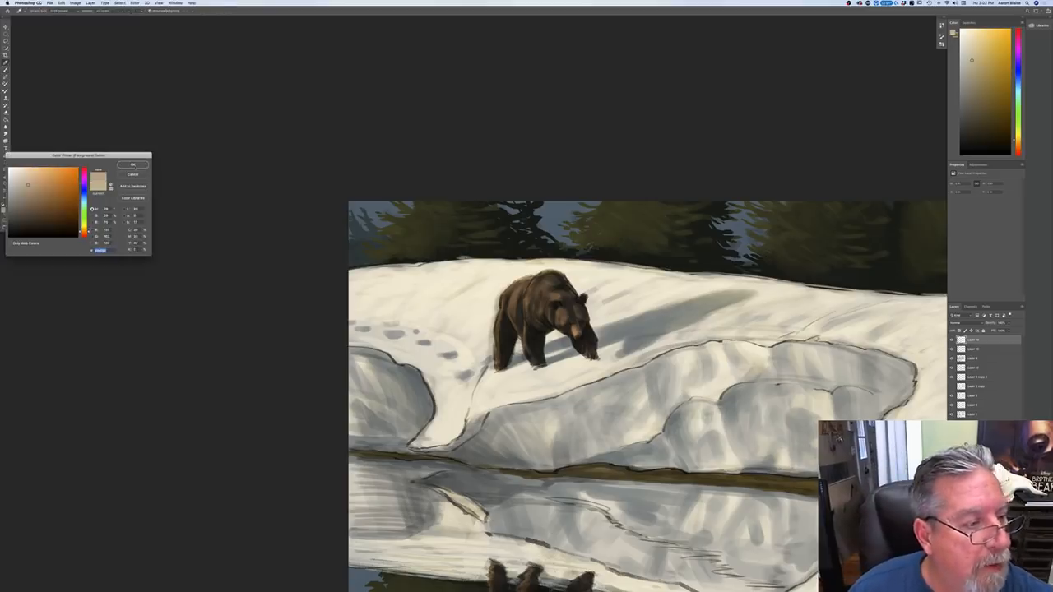
key("Return")
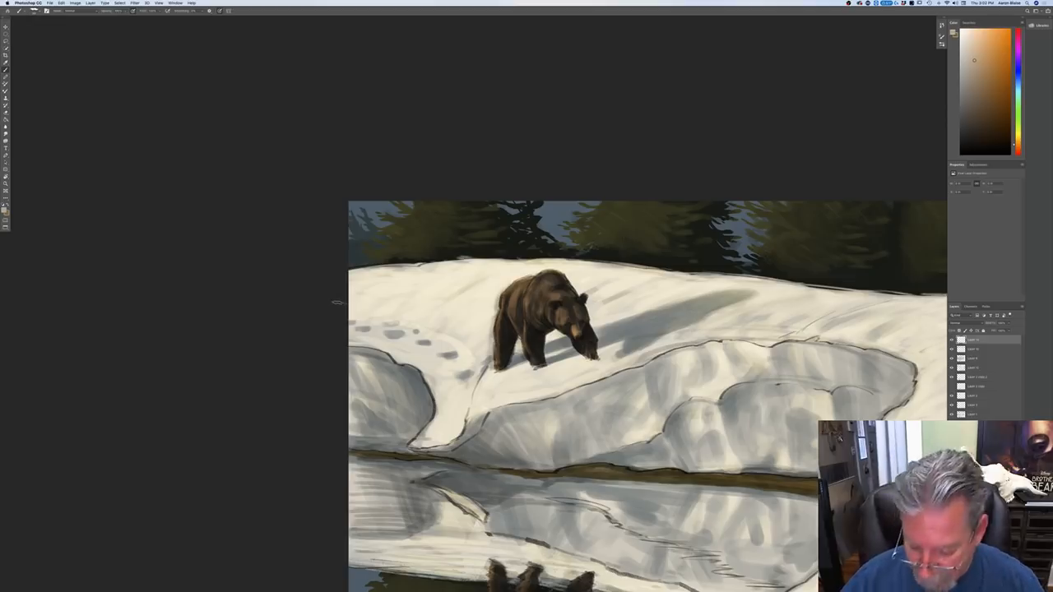
key("super+equal")
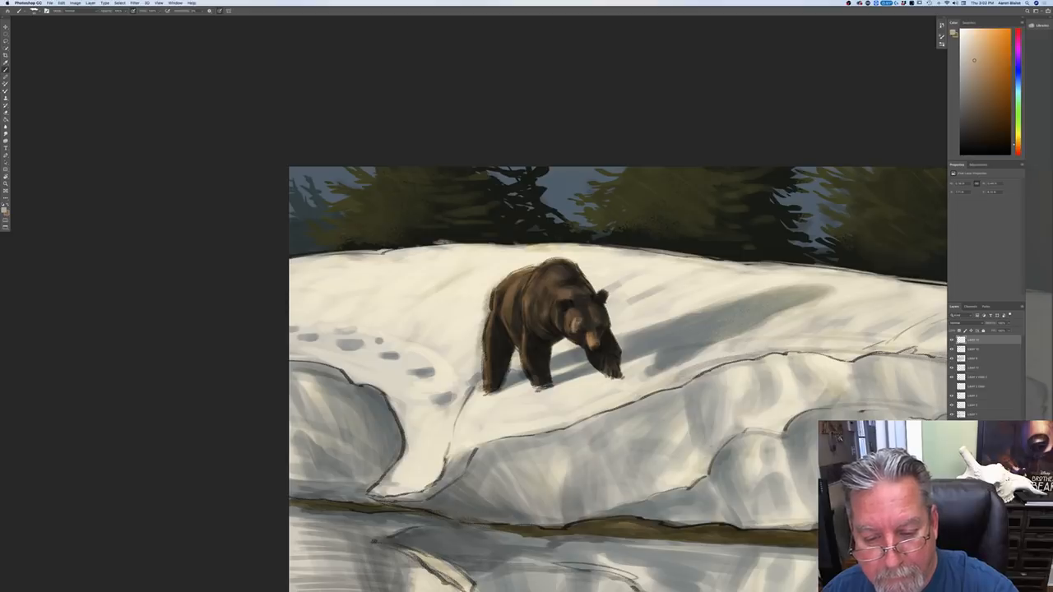
left_click_drag(566, 316, 577, 340)
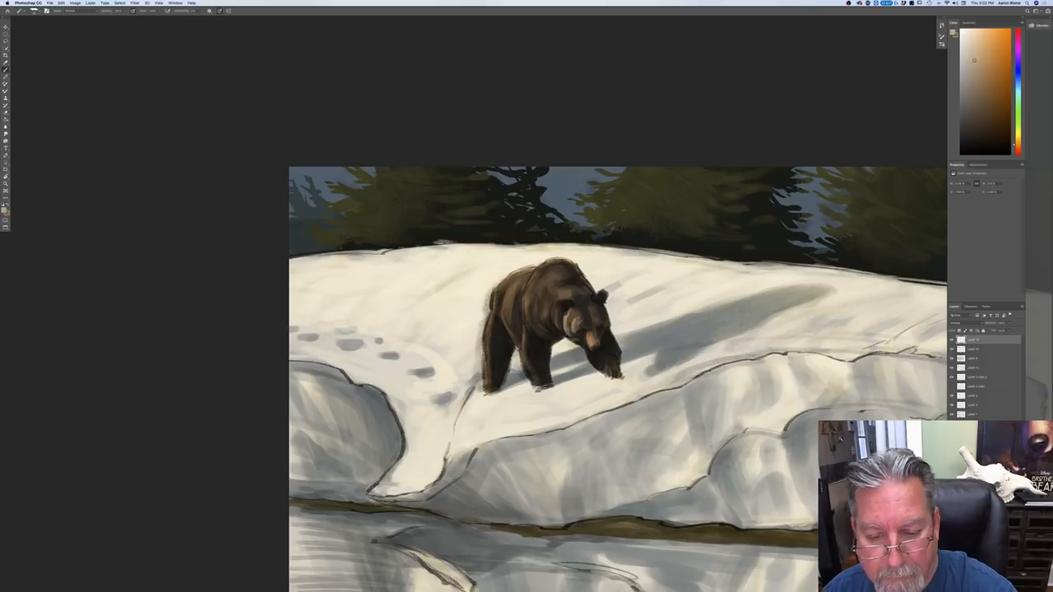
Step: Shift the foreground tan's hue toward yellow and brush a light rim along the bear's ear, undoing and repainting the stroke
left_click(5, 213)
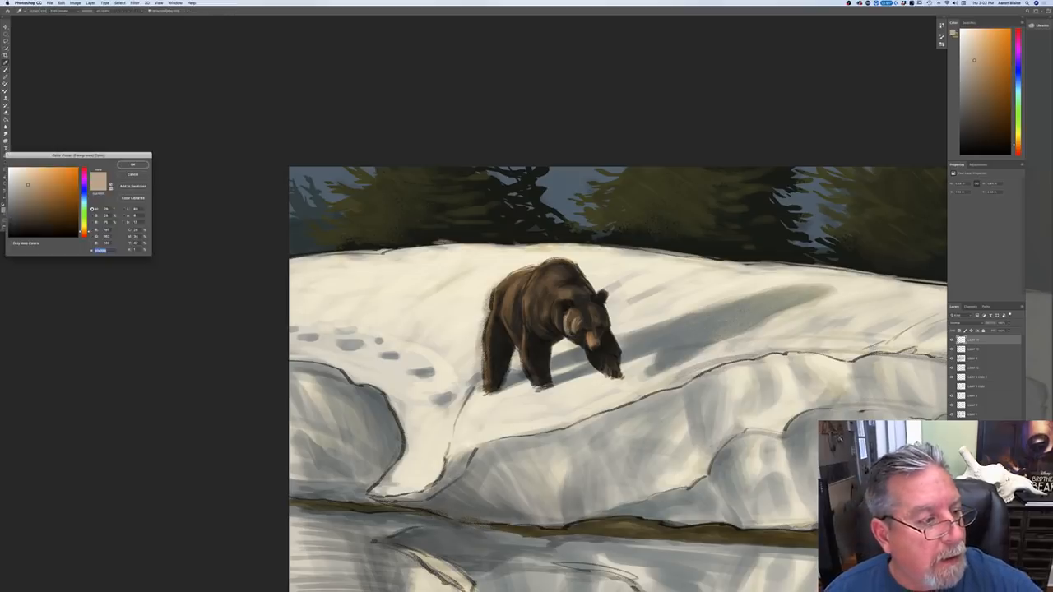
left_click(83, 230)
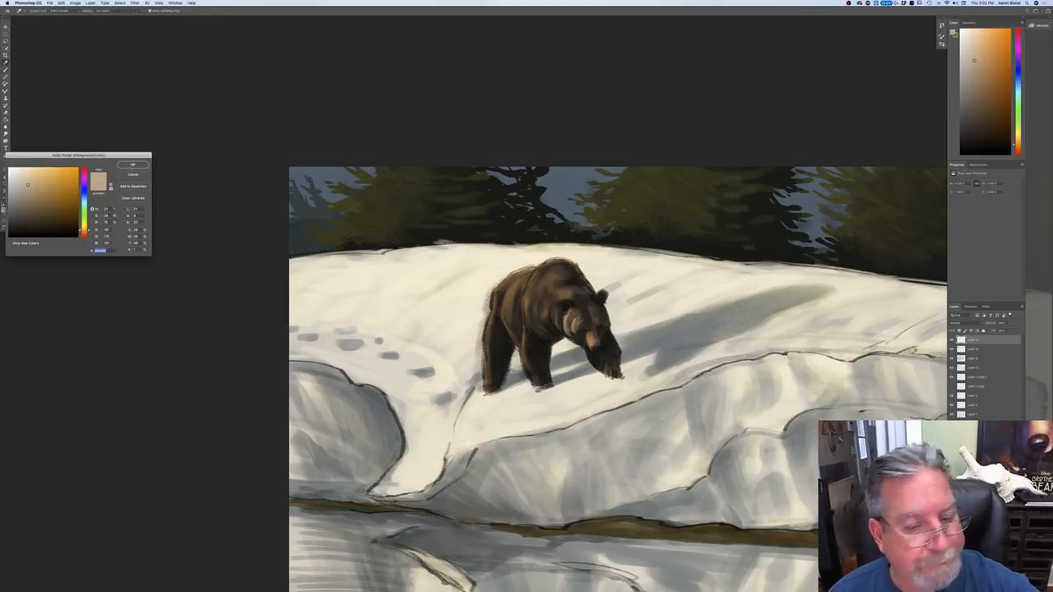
key("Return")
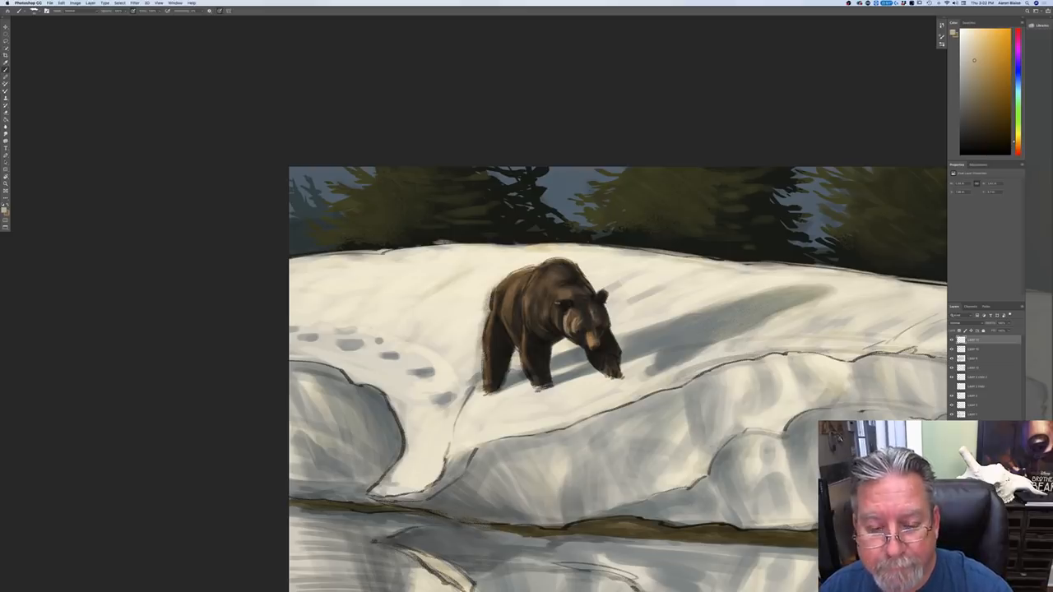
left_click_drag(560, 302, 557, 311)
key("super+z")
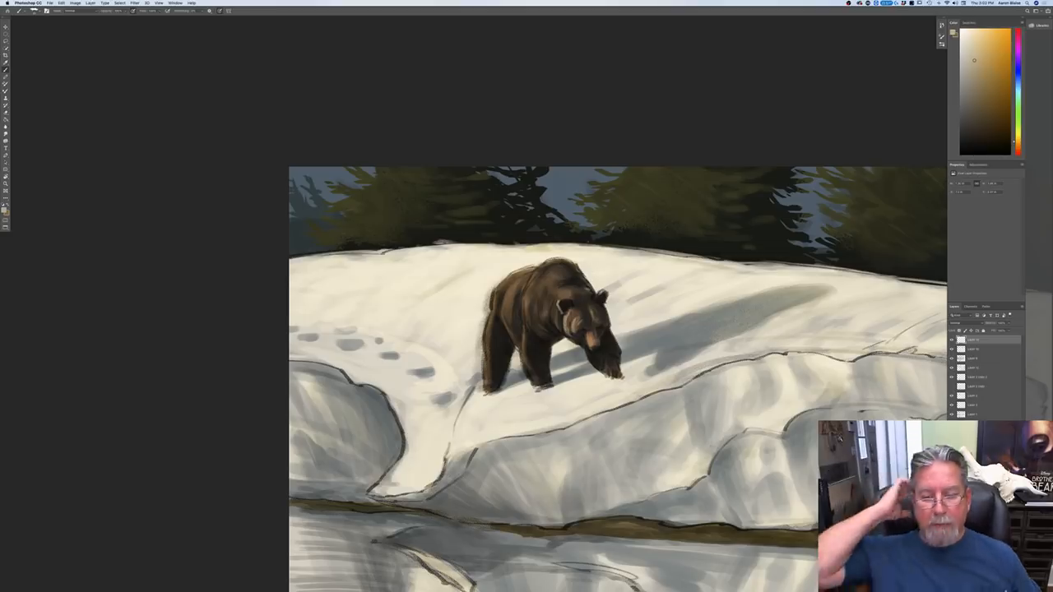
left_click_drag(556, 299, 553, 307)
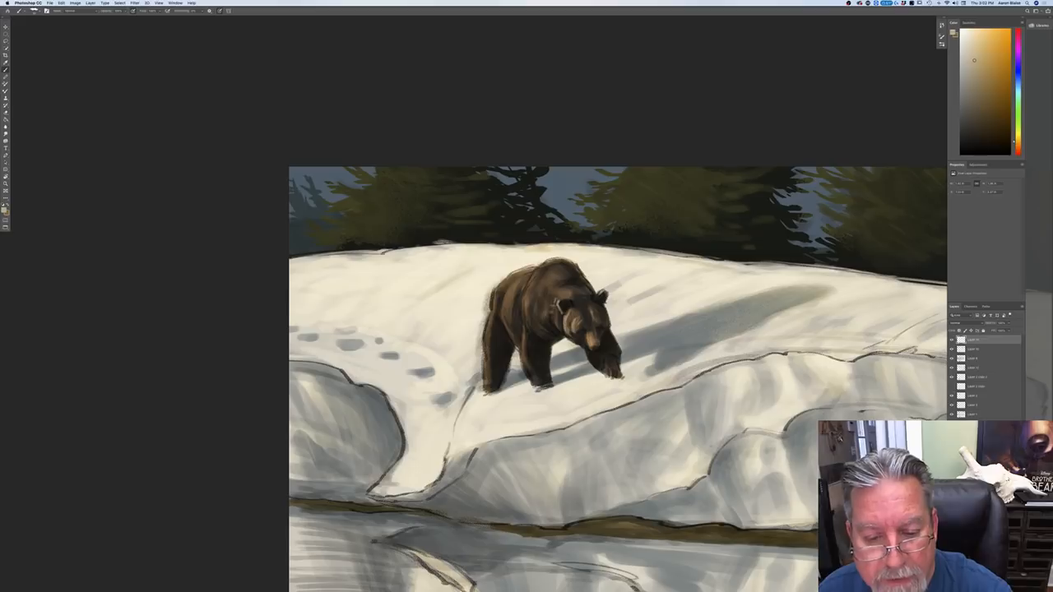
Step: Make the foreground tan slightly more saturated, undo the last strokes at the bear's ear and repaint its light rim
left_click(5, 210)
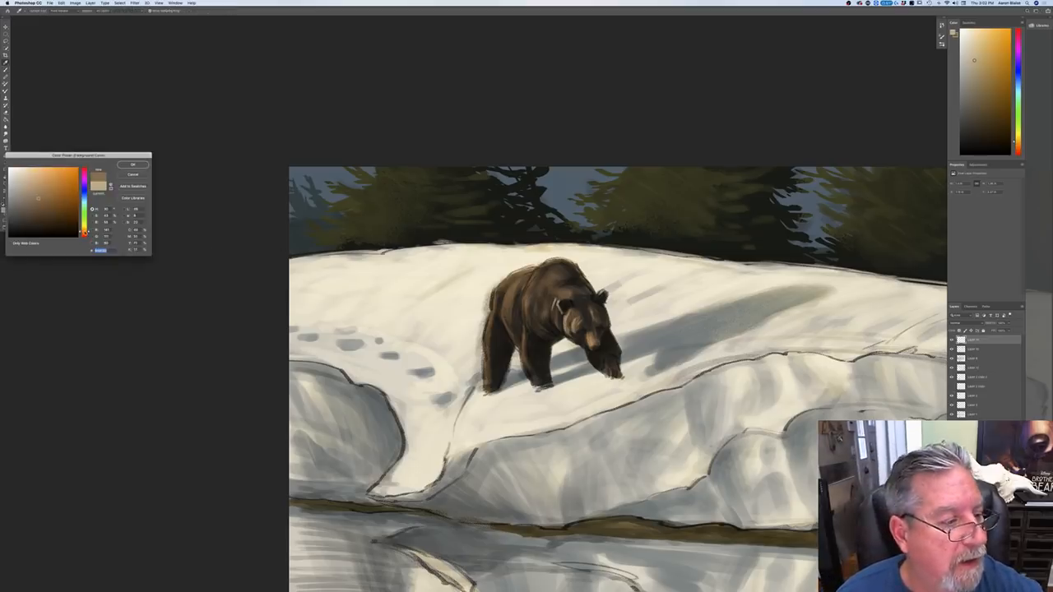
key("Return")
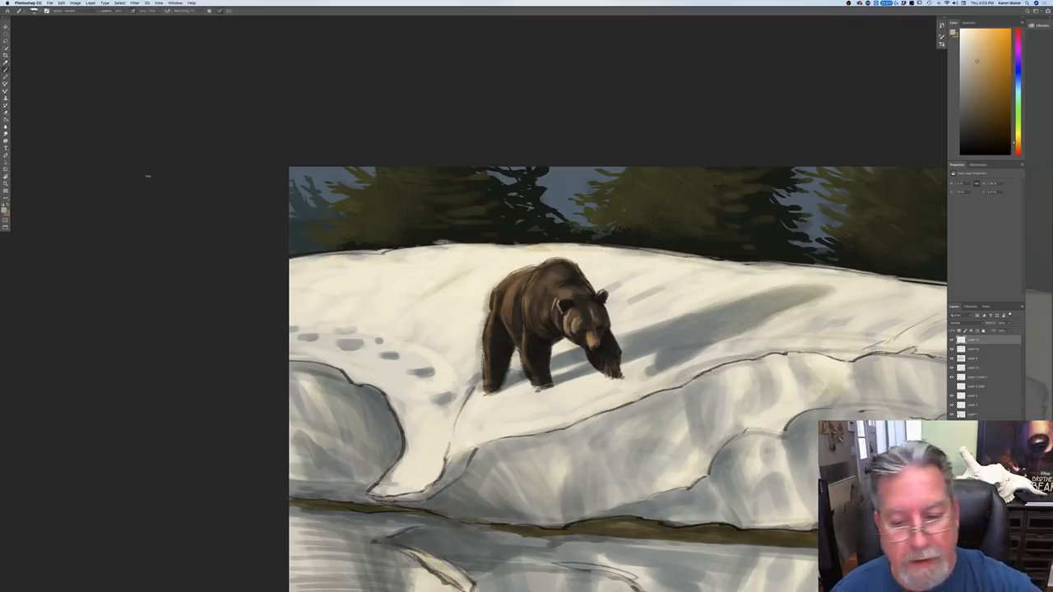
key("super+z")
key("super+z")
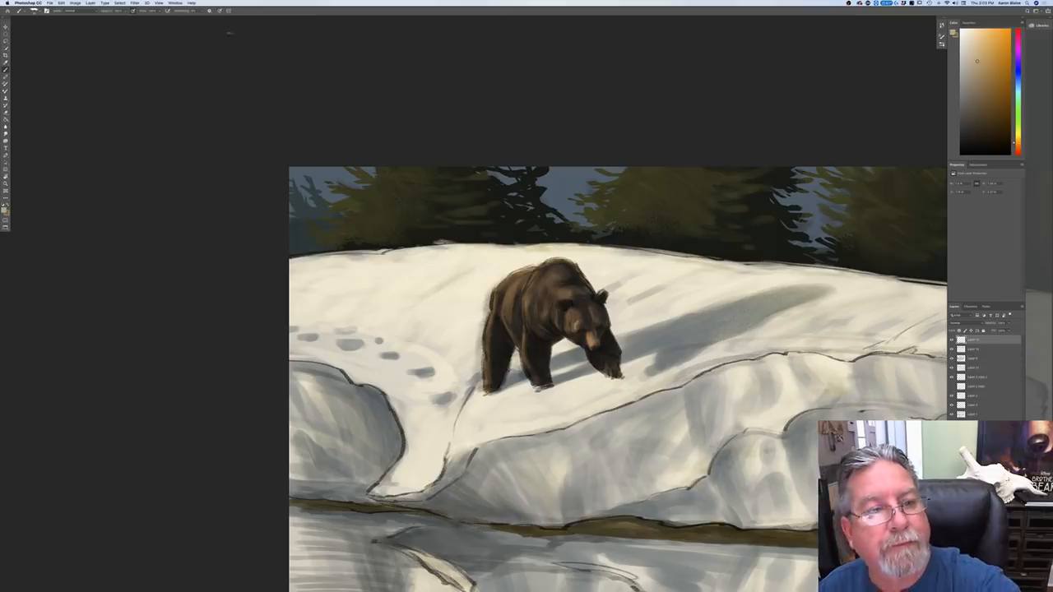
left_click_drag(569, 315, 567, 332)
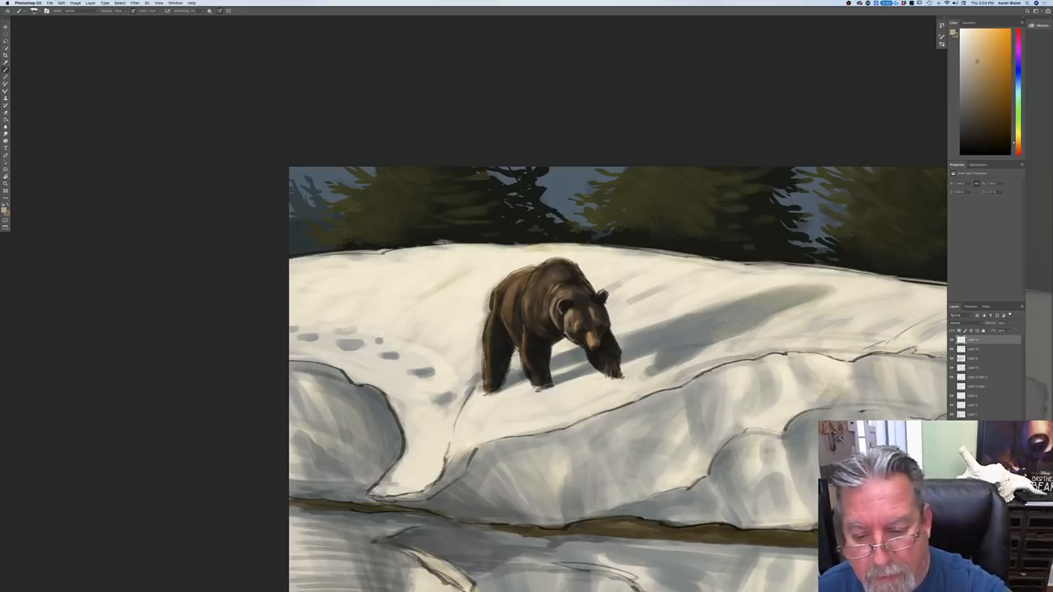
Step: Brush tan highlights onto the bear's raised front paw, over its shoulder and down toward the near front leg
left_click_drag(606, 356, 600, 370)
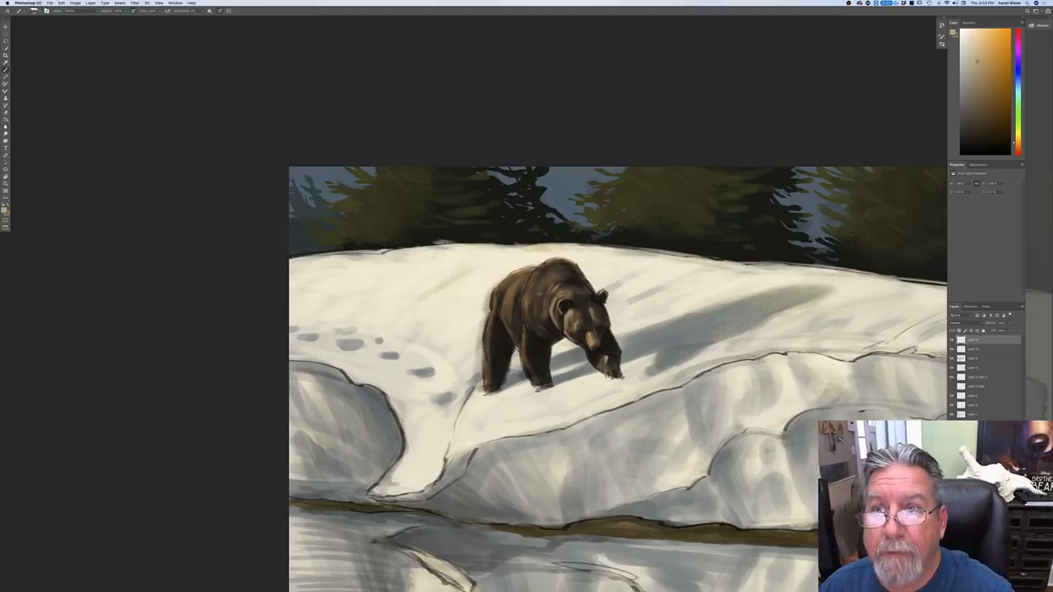
left_click_drag(536, 312, 548, 327)
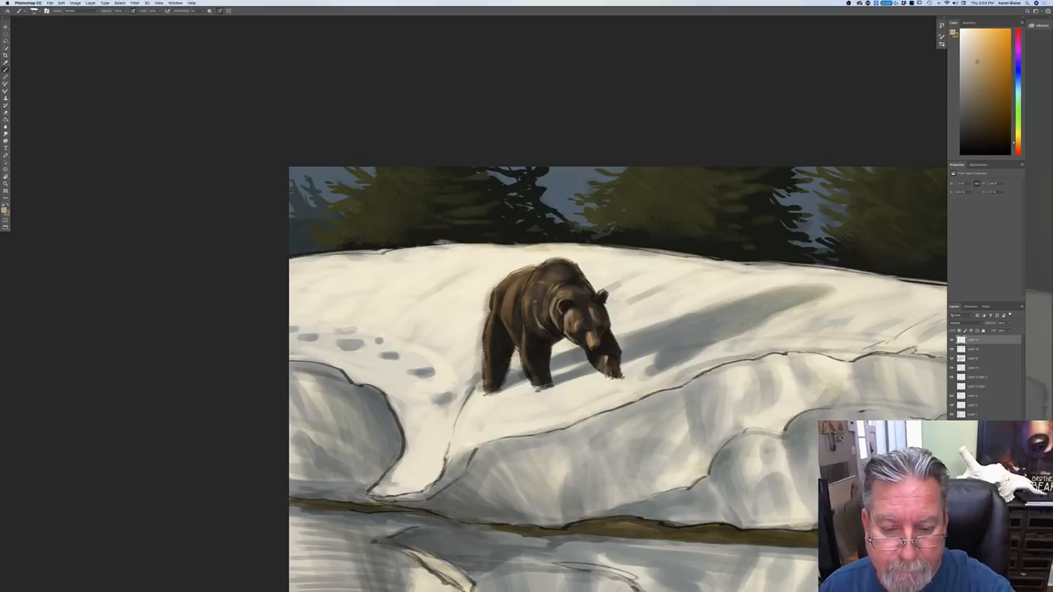
mouse_move(532, 288)
left_mouse_down()
mouse_move(529, 298)
mouse_move(565, 271)
mouse_move(530, 282)
mouse_move(521, 355)
mouse_move(535, 356)
mouse_move(528, 333)
left_mouse_up()
mouse_move(527, 321)
left_mouse_down()
mouse_move(535, 335)
mouse_move(529, 327)
left_mouse_up()
left_click_drag(529, 321, 532, 332)
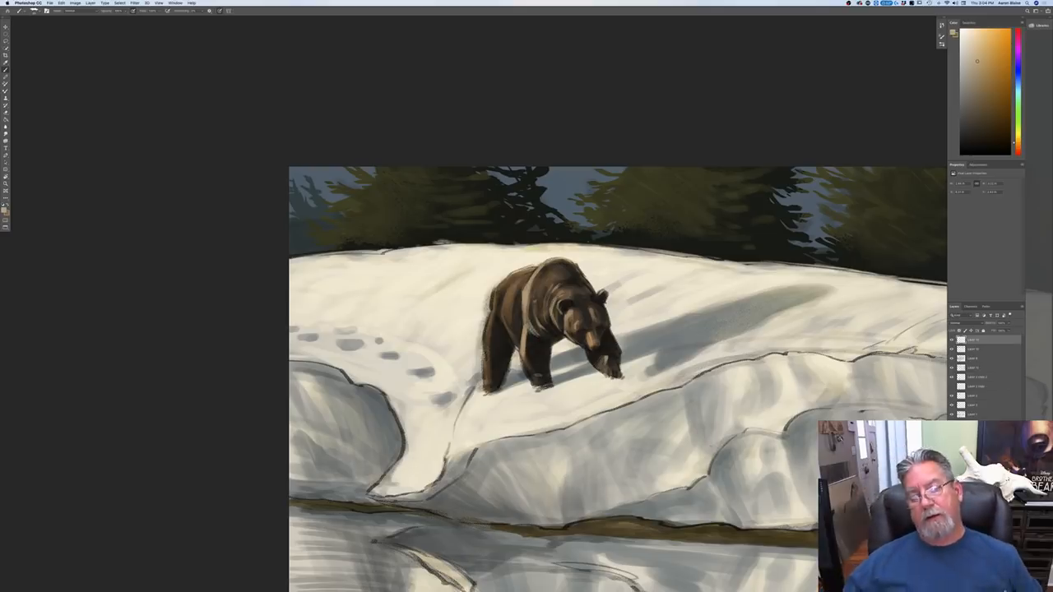
Step: Reduce the brush size and extend the tan highlight along the edge of the bear's near front leg
key("[")
key("[")
key("[")
key("[")
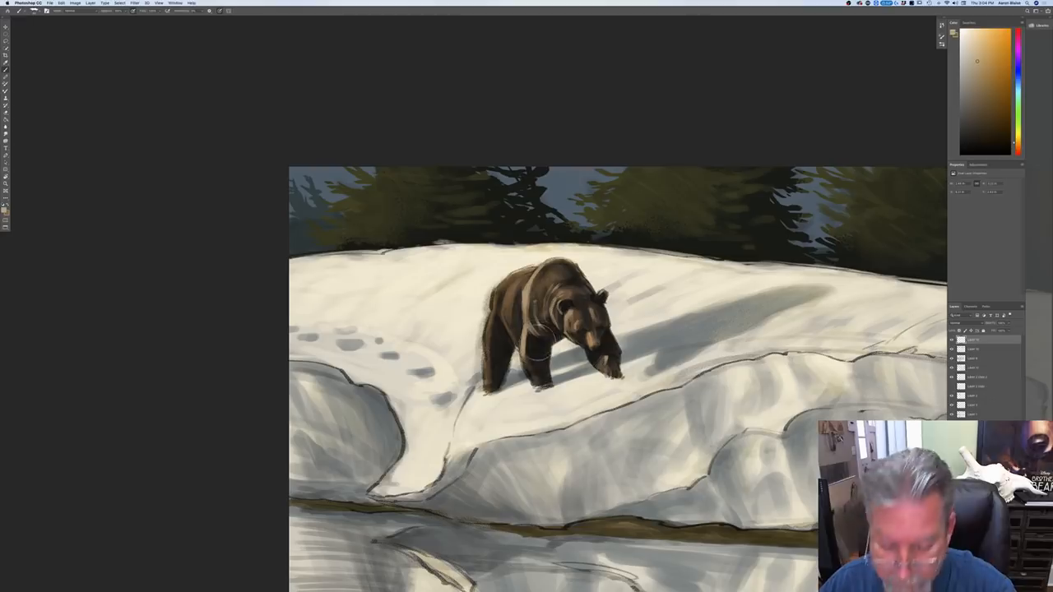
left_click_drag(537, 327, 535, 333)
mouse_move(526, 319)
left_mouse_down()
mouse_move(532, 332)
mouse_move(519, 340)
mouse_move(531, 372)
left_mouse_up()
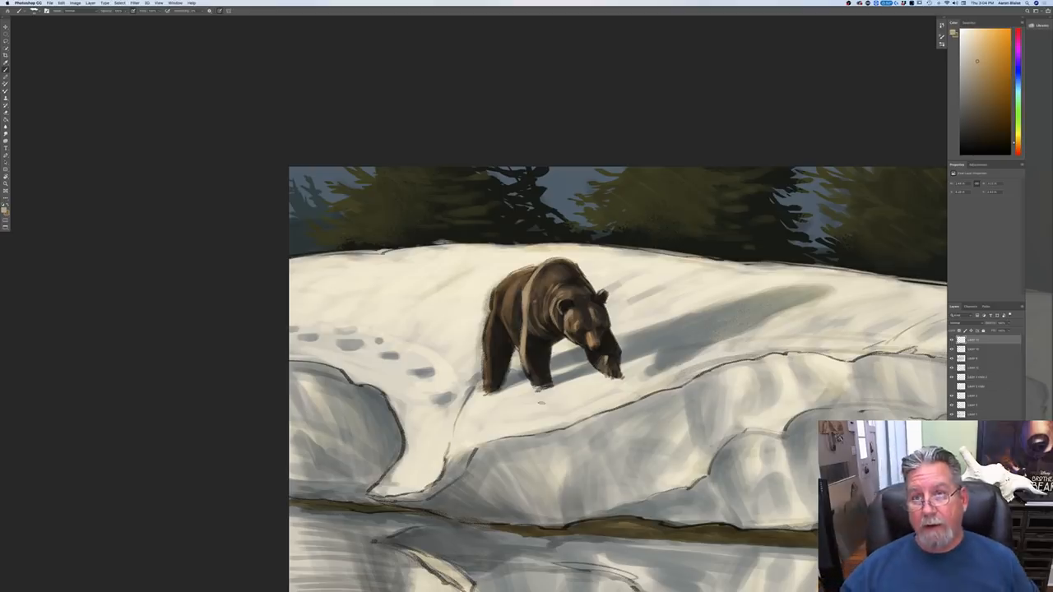
Step: Brush tan light over the bear's flank and belly, and along its rump and down the back of the hind leg
mouse_move(531, 273)
left_mouse_down()
mouse_move(507, 291)
mouse_move(518, 287)
mouse_move(501, 314)
mouse_move(512, 335)
left_mouse_up()
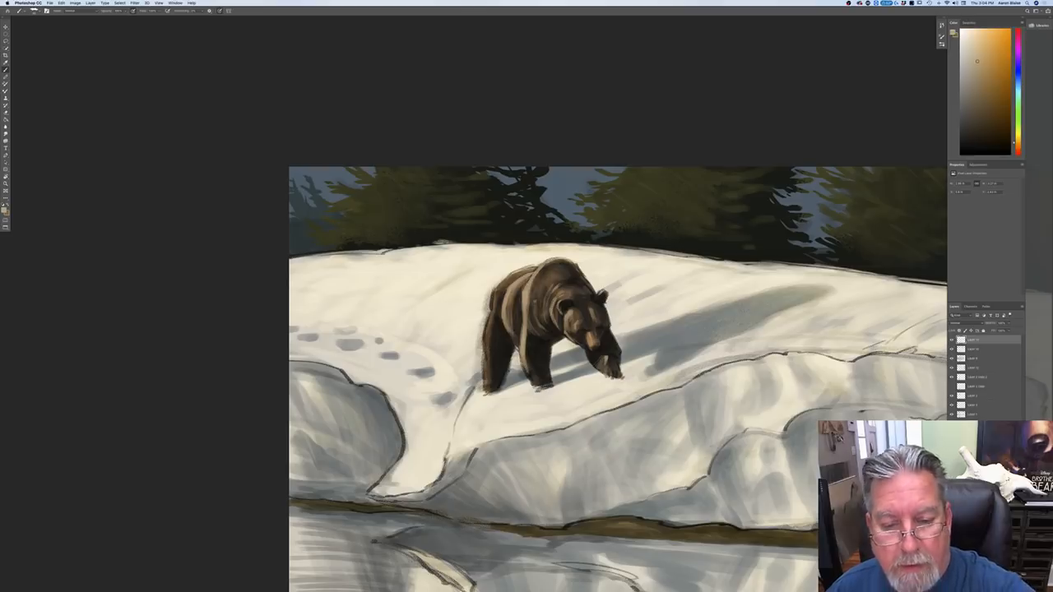
left_click_drag(522, 271, 505, 280)
mouse_move(512, 276)
left_mouse_down()
mouse_move(492, 297)
mouse_move(485, 341)
left_mouse_up()
left_click_drag(486, 340, 483, 387)
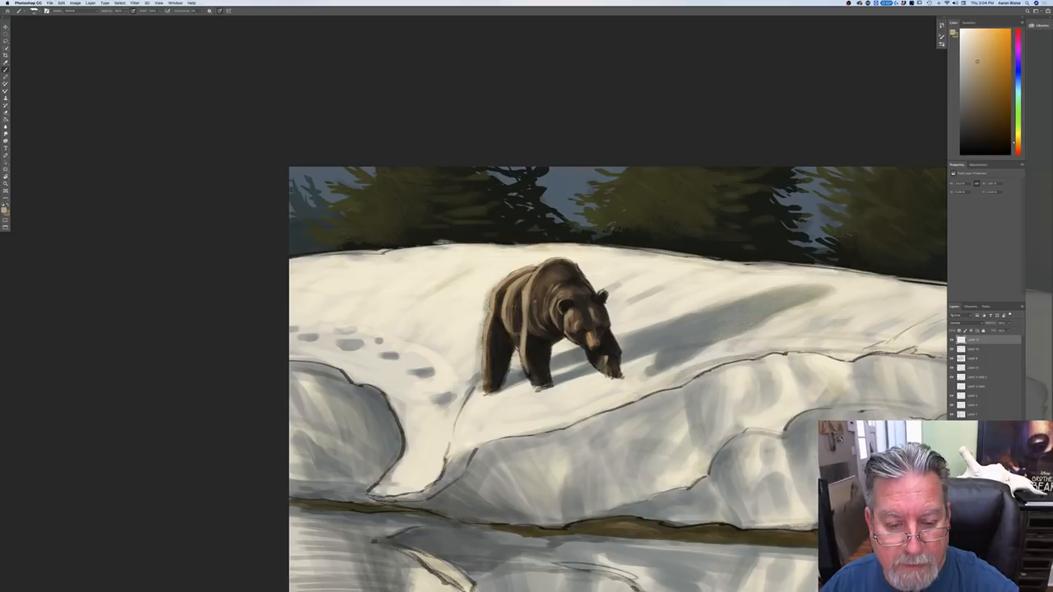
left_click_drag(513, 328, 518, 344)
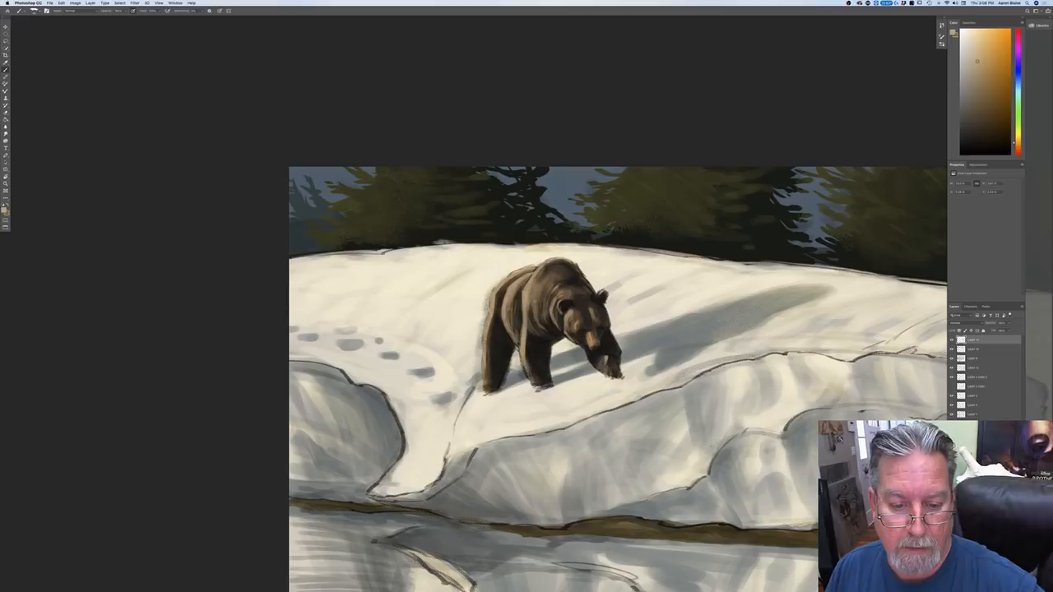
mouse_move(517, 298)
left_mouse_down()
mouse_move(512, 334)
mouse_move(492, 321)
mouse_move(487, 361)
left_mouse_up()
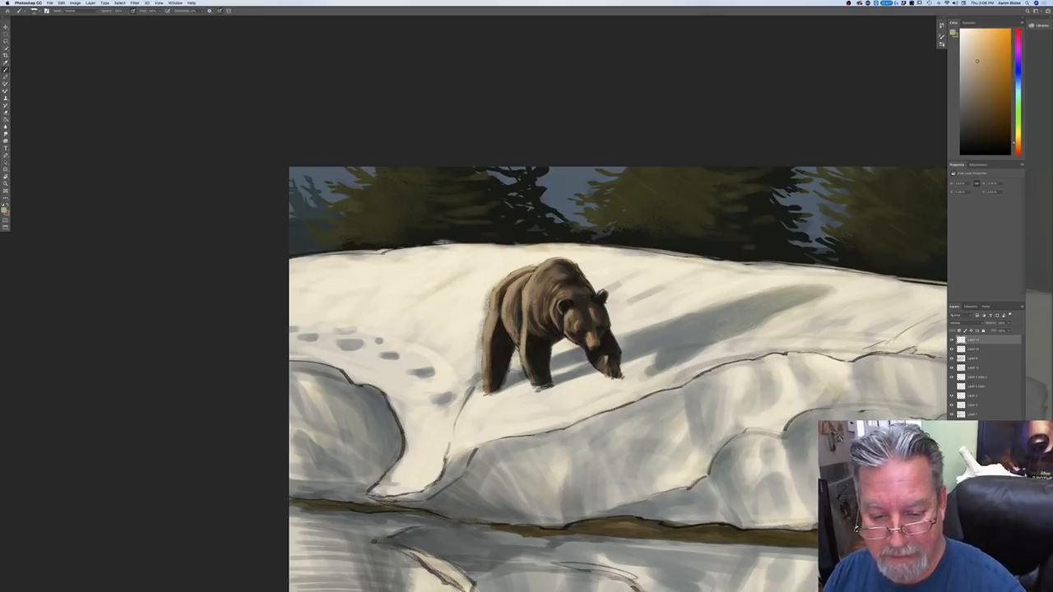
Step: Try a dark muted blue as the foreground color and lighten it slightly
left_click(4, 210)
left_click(84, 199)
left_click_drag(84, 199, 28, 216)
left_click(133, 165)
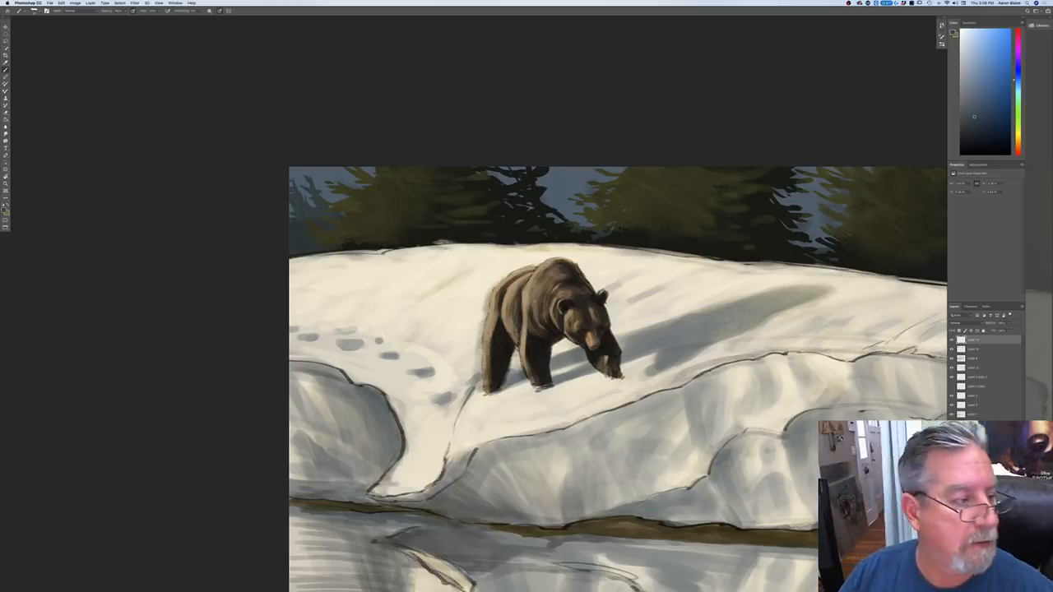
left_click(4, 211)
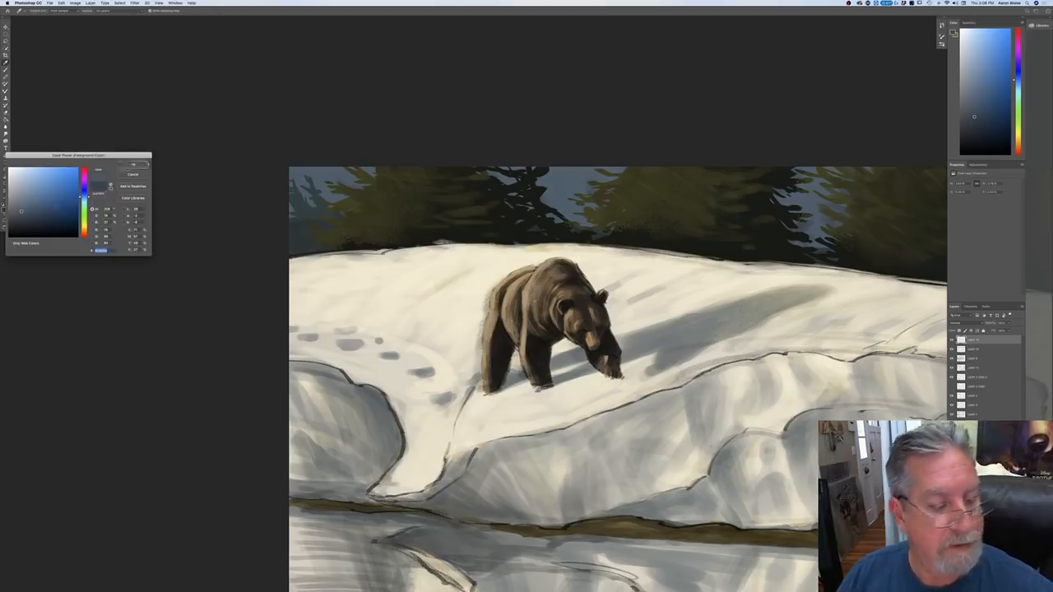
left_click(133, 164)
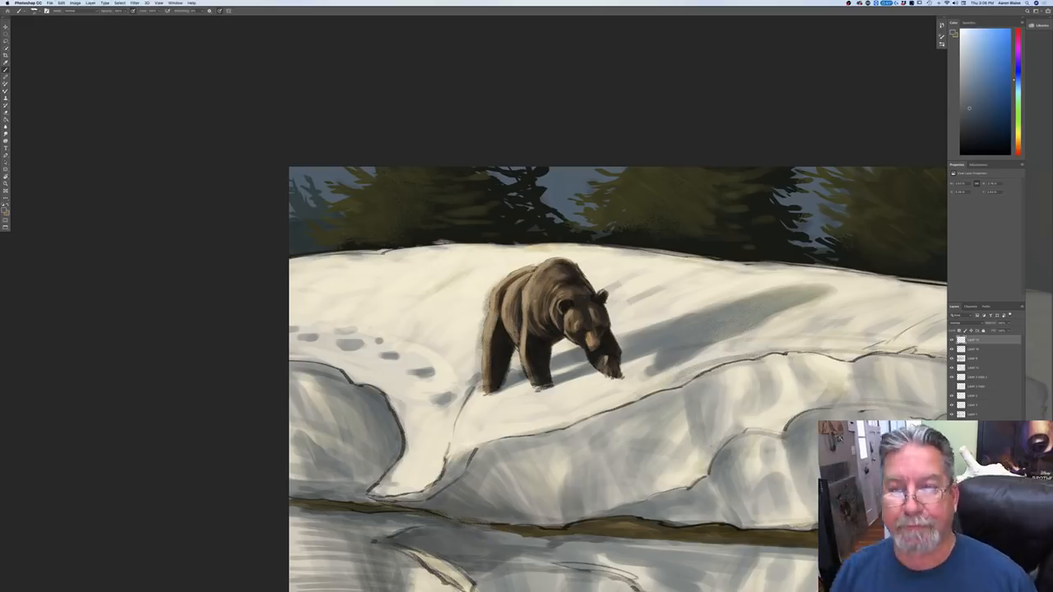
Step: Set the foreground to a muted yellowish gray sampled from the far edge of the bear's shoulder
left_click(5, 210)
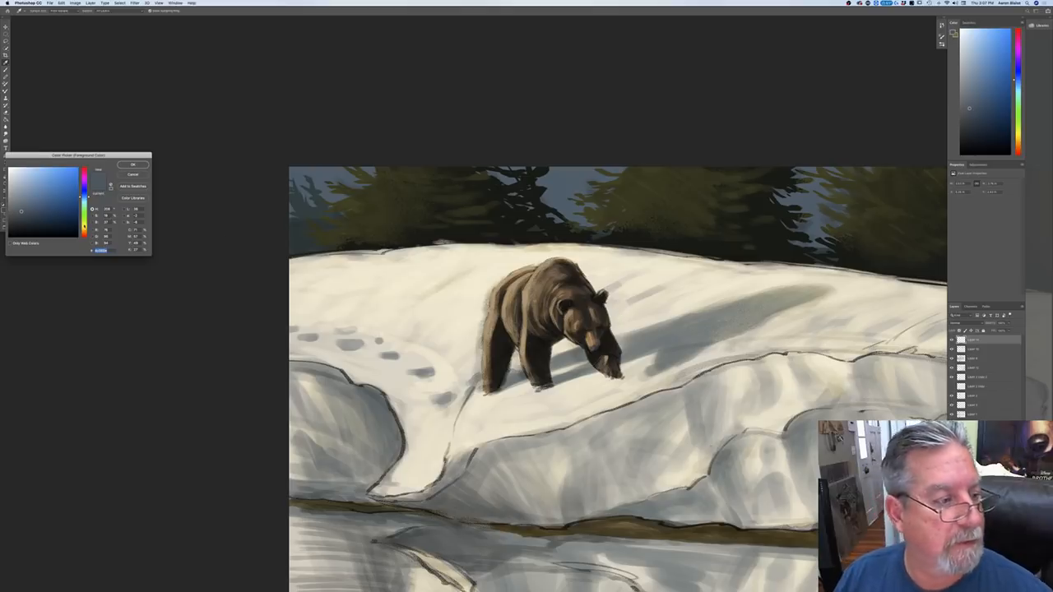
left_click(84, 231)
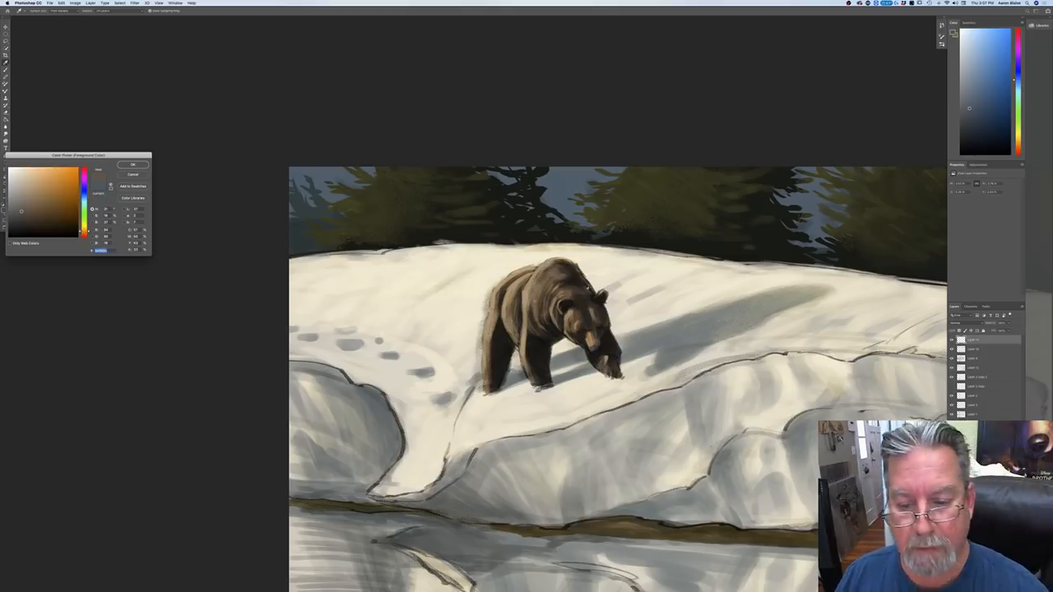
left_click(587, 286)
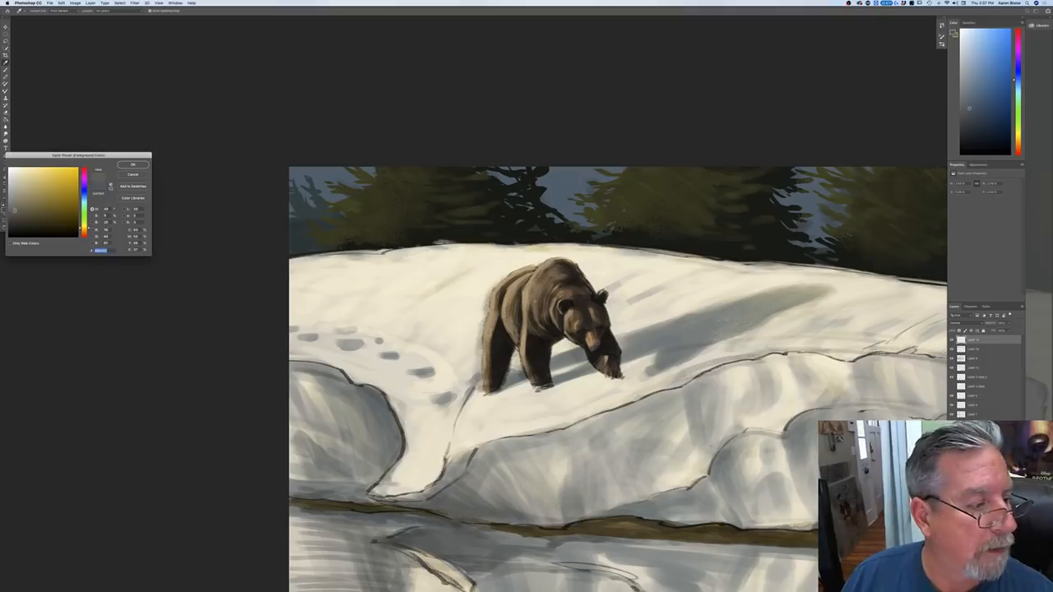
key("Return")
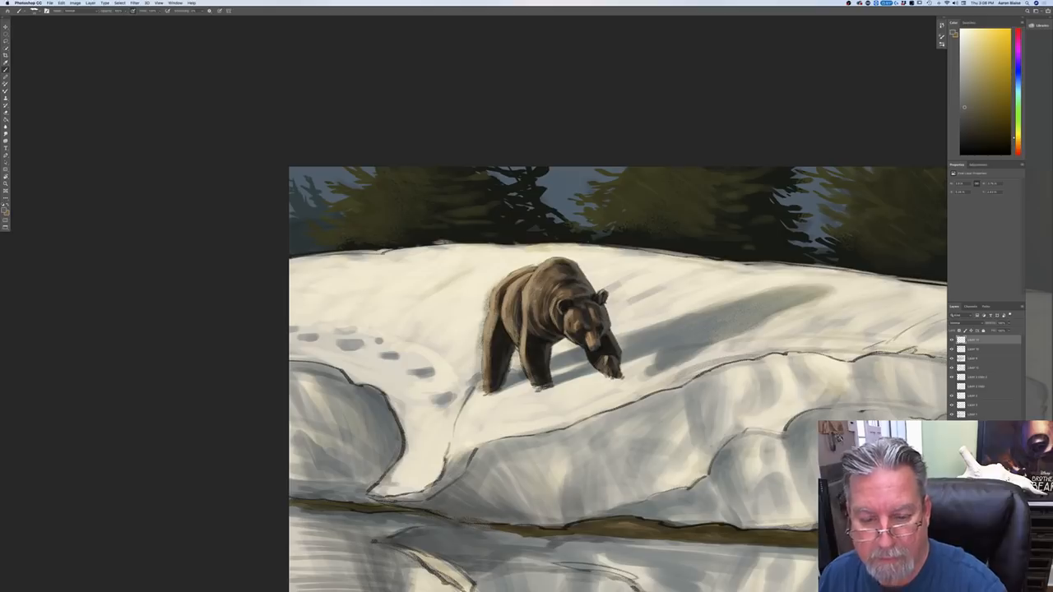
Step: Sample a near-black brown from beside the bear's muzzle as the foreground and brush a dark accent down the bear's flank
key("super+minus")
key("super+minus")
key("super+minus")
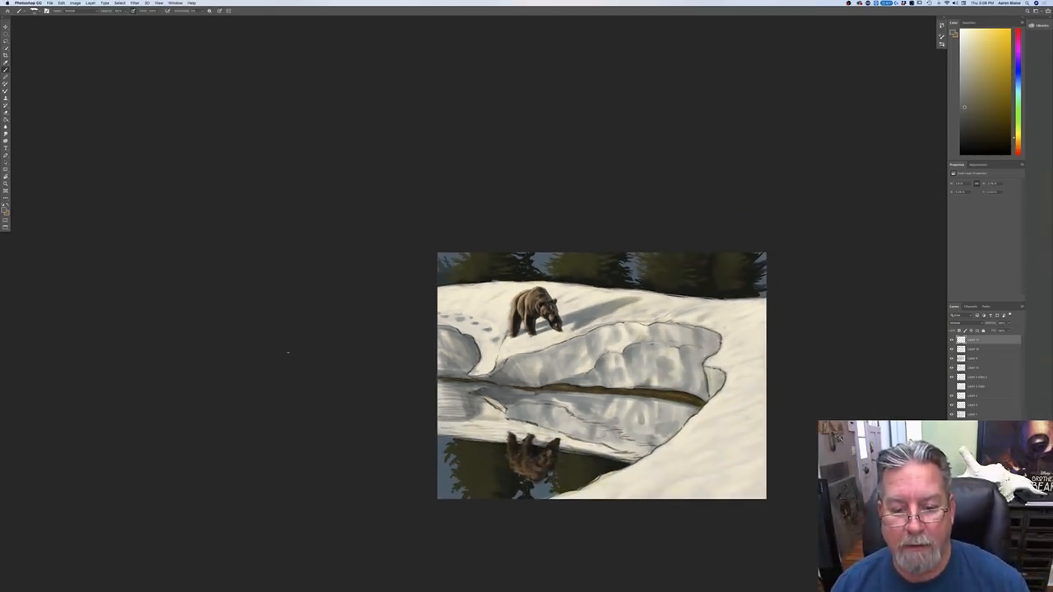
key("super+plus")
key("super+plus")
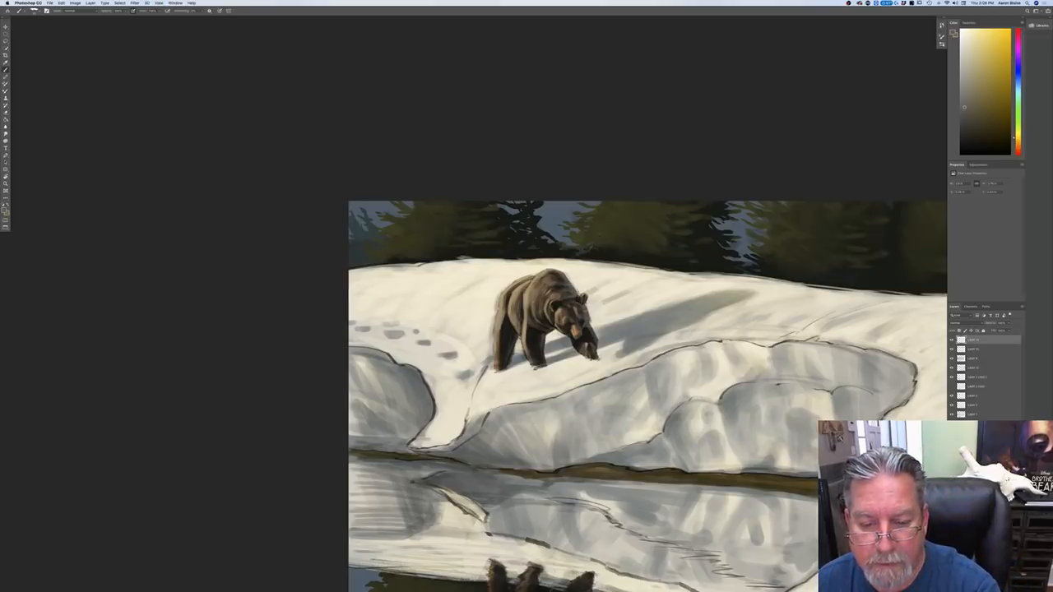
left_click(4, 211)
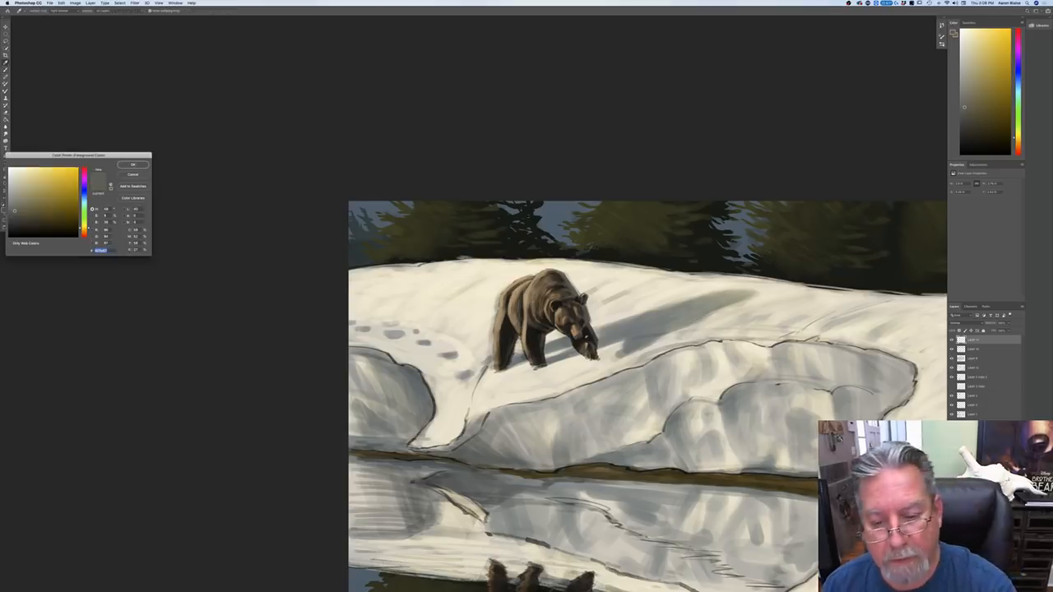
left_click(586, 337)
left_click(133, 165)
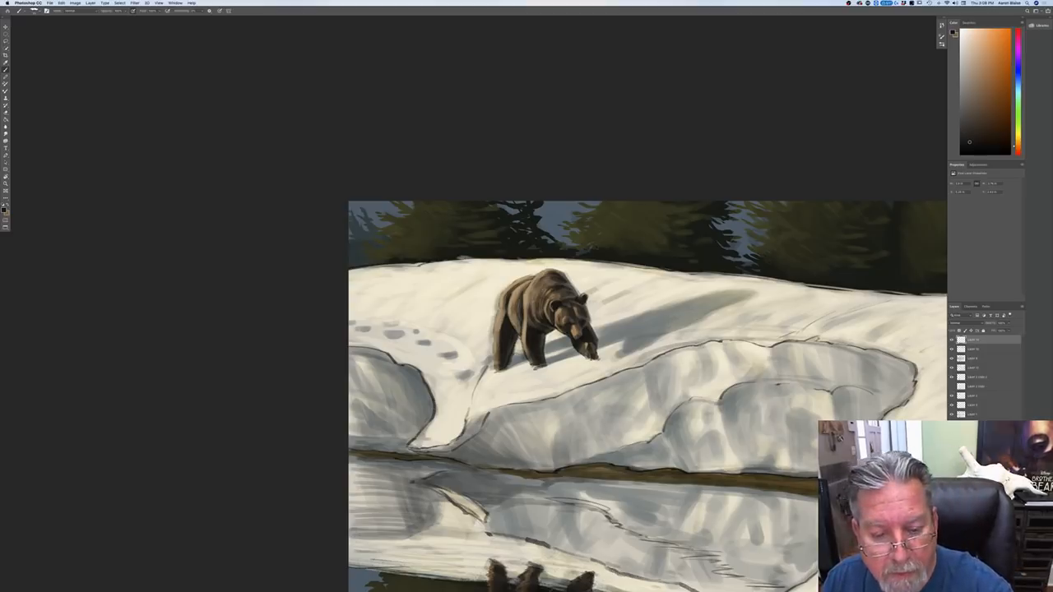
key("super+minus")
key("super+minus")
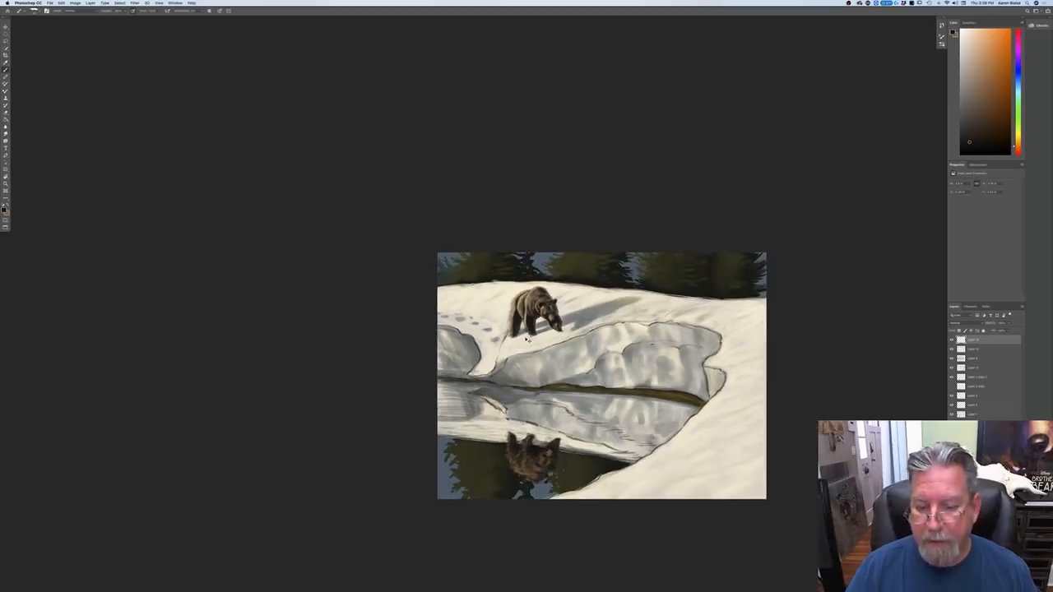
key("super+plus")
key("super+plus")
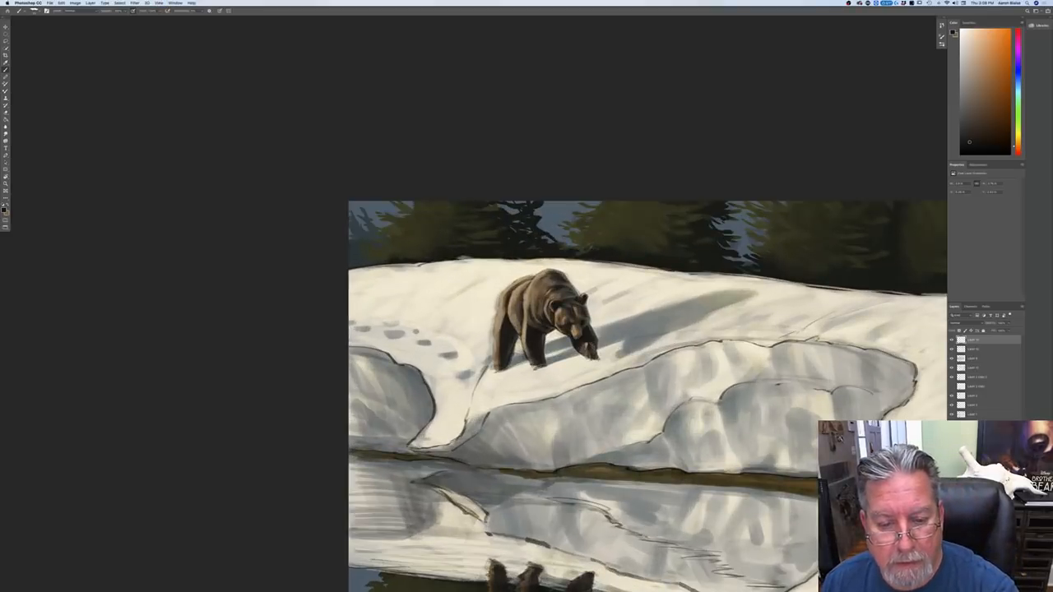
left_click_drag(521, 301, 517, 328)
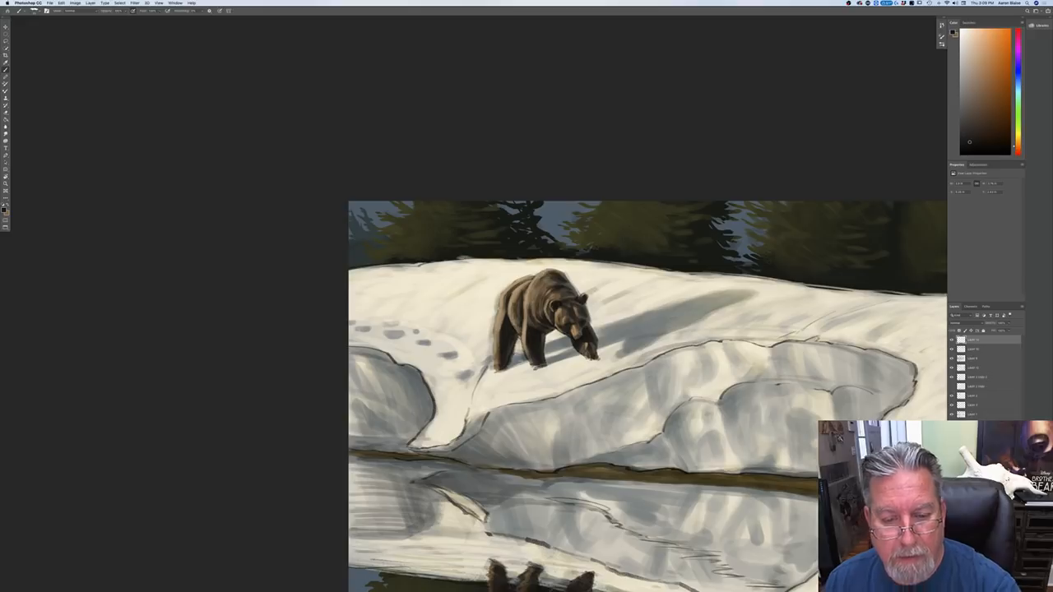
Step: Try a slightly lighter dark brown, and set the foreground to a muted yellowish gray sampled near the bear's upper neck
key("super+minus")
key("super+minus")
key("super+minus")
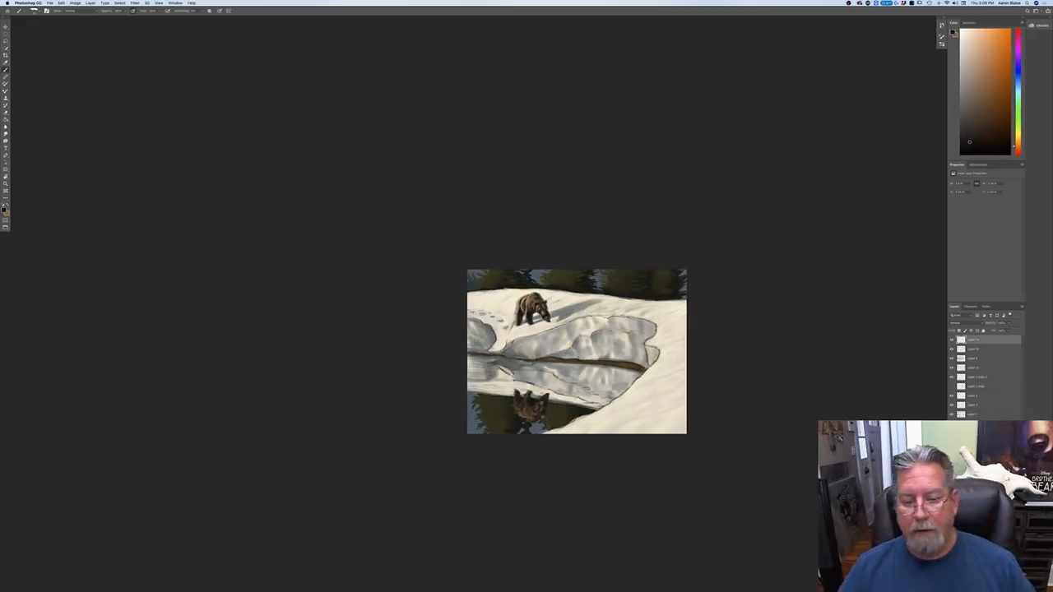
key("super+plus")
key("super+plus")
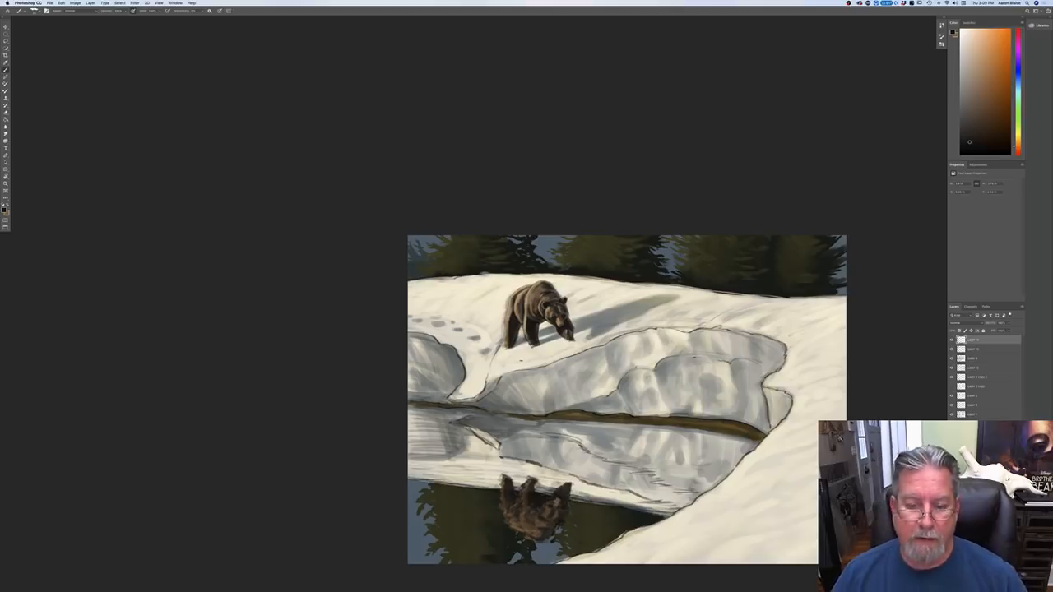
key("super+plus")
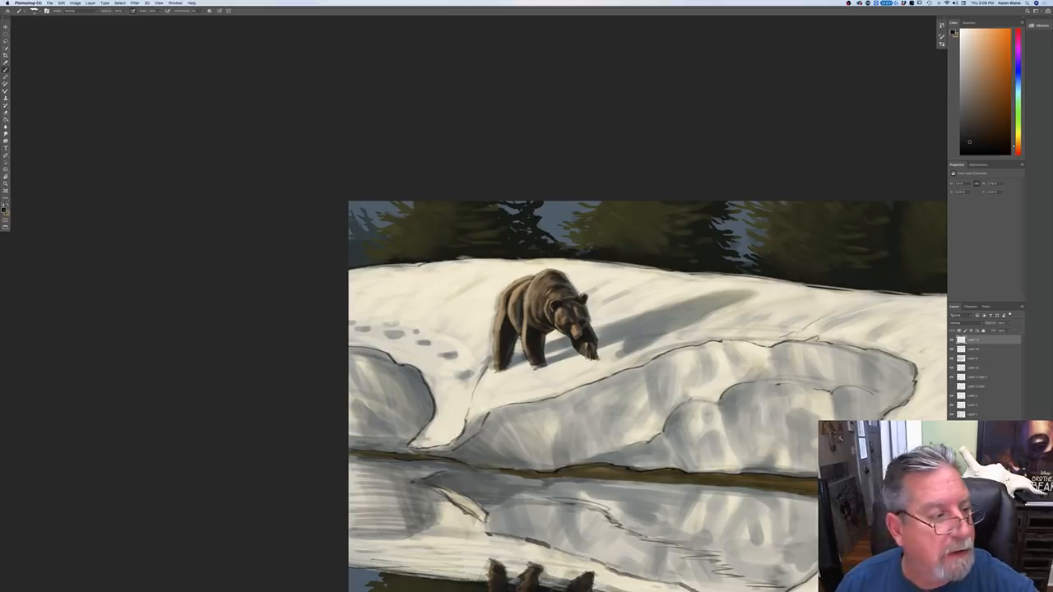
left_click(4, 211)
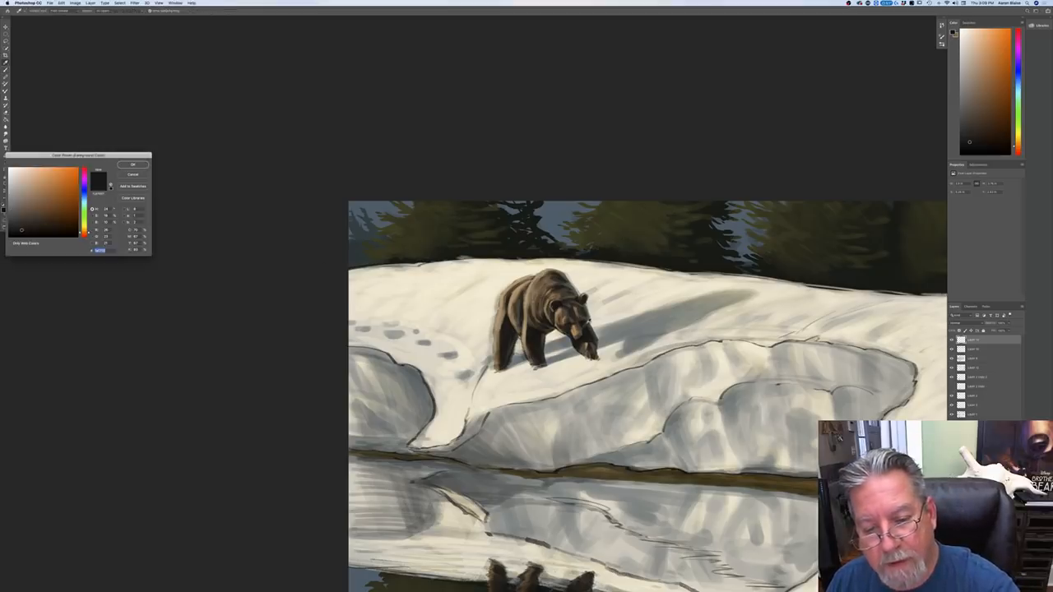
left_click(333, 207)
left_click(132, 165)
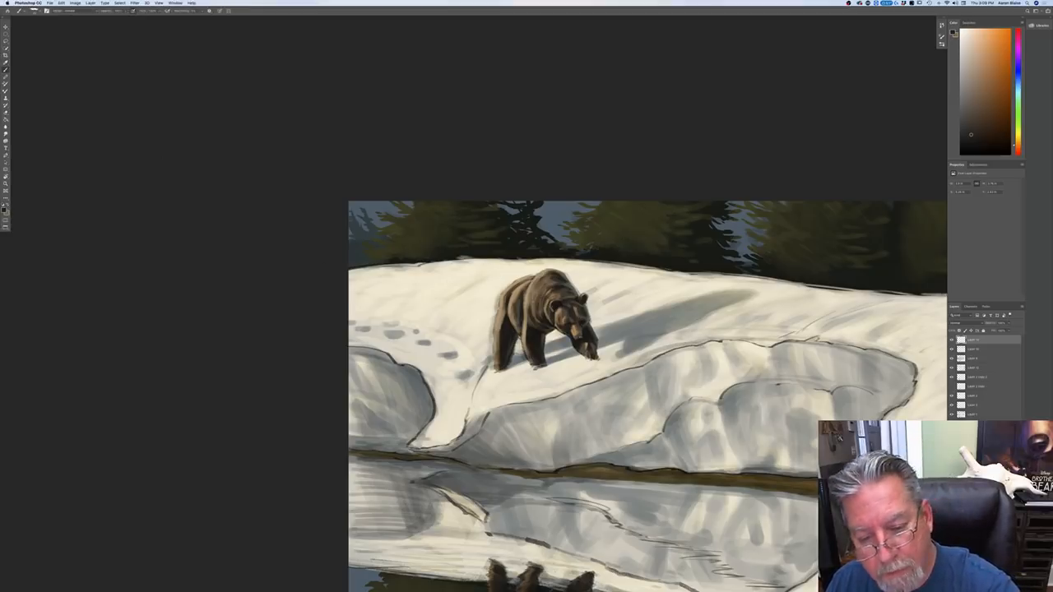
left_click(4, 211)
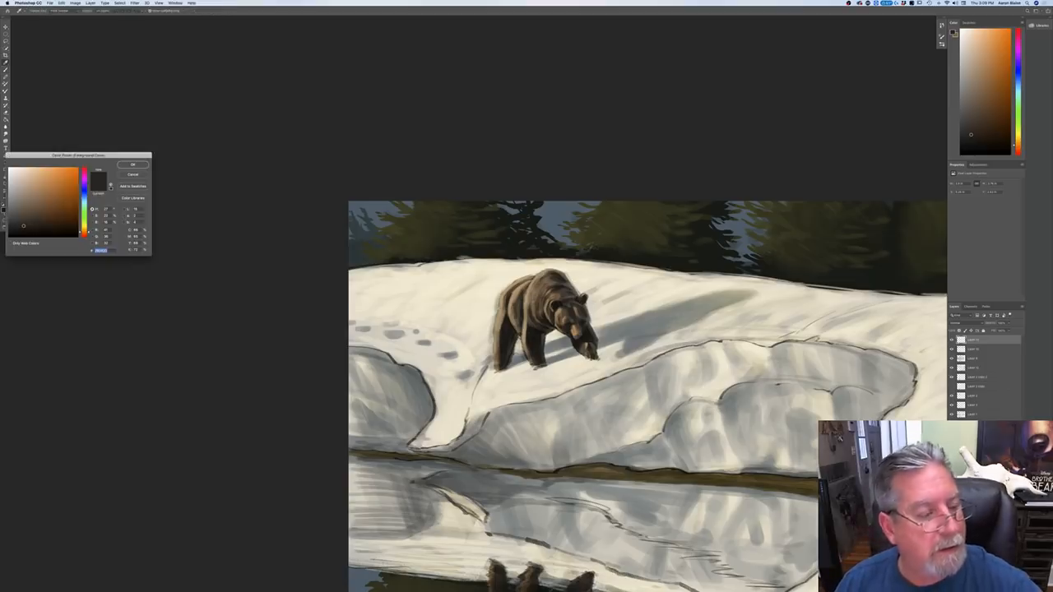
left_click(572, 286)
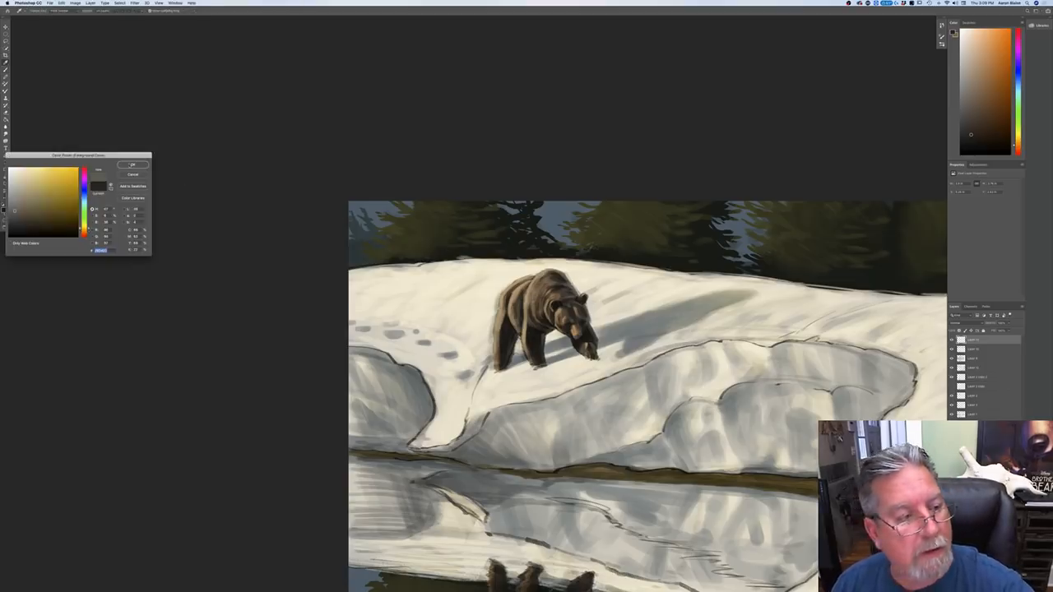
left_click(132, 165)
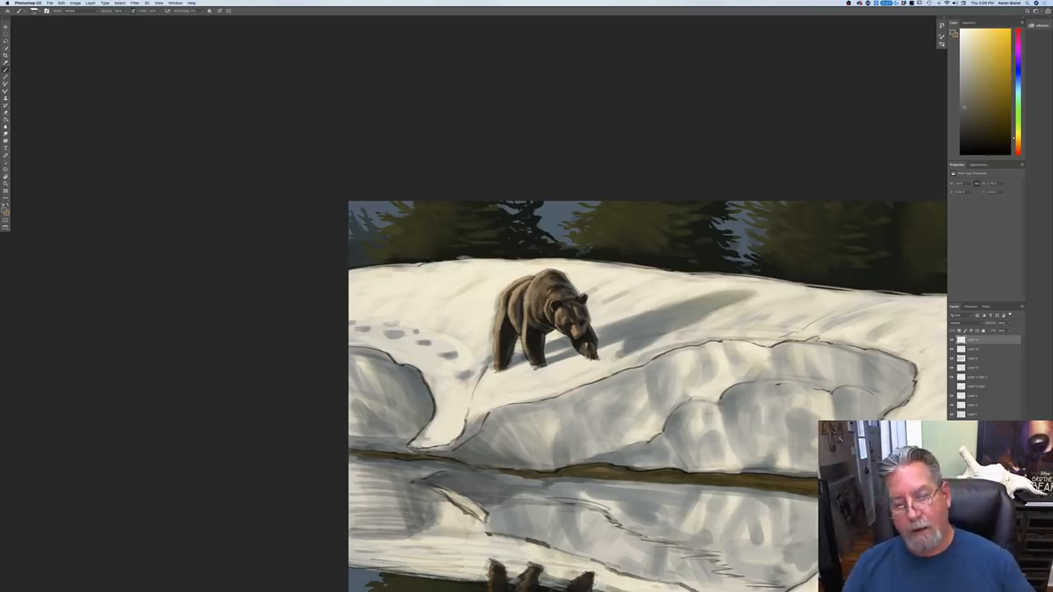
Step: Set the foreground to a near-black brown for dark accents on the bear
left_click(4, 211)
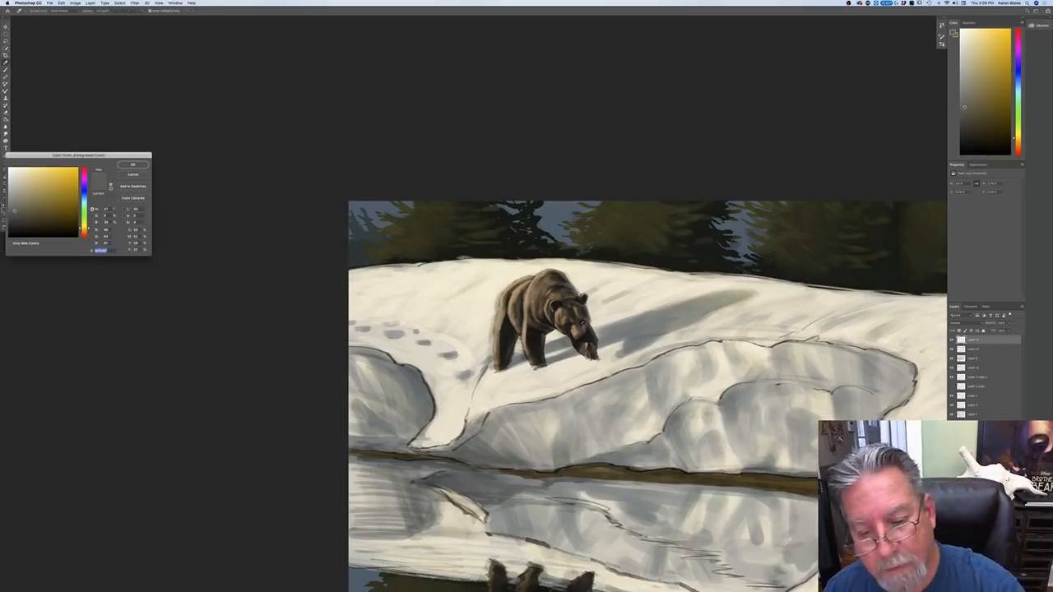
left_click(245, 198)
key("Return")
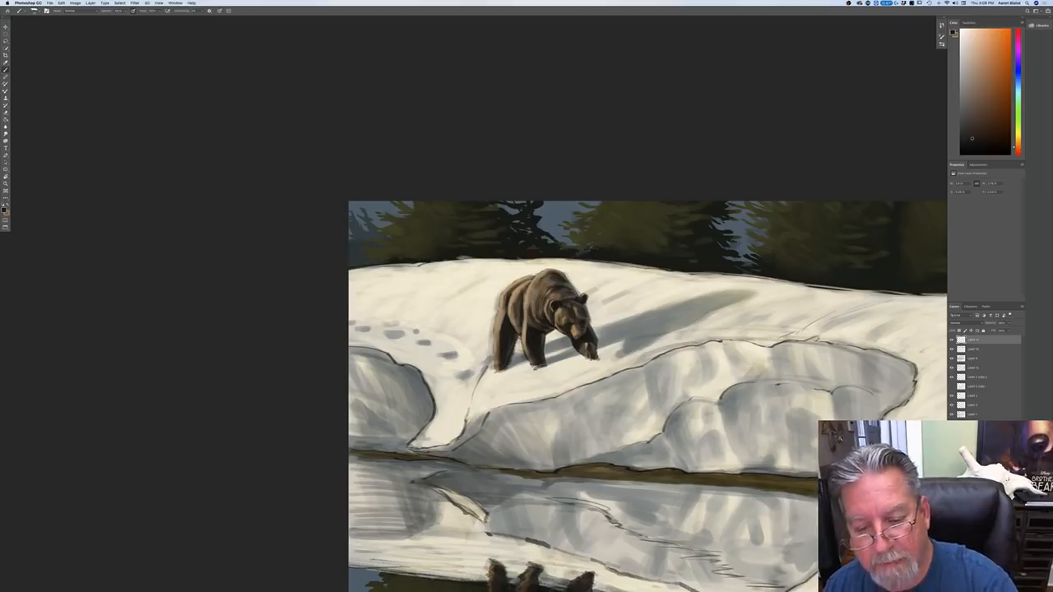
Step: Hide the two layers holding the dark sketch outlines around the snowbanks and their reflection
key("super+minus")
key("super+minus")
key("super+minus")
key("super+plus")
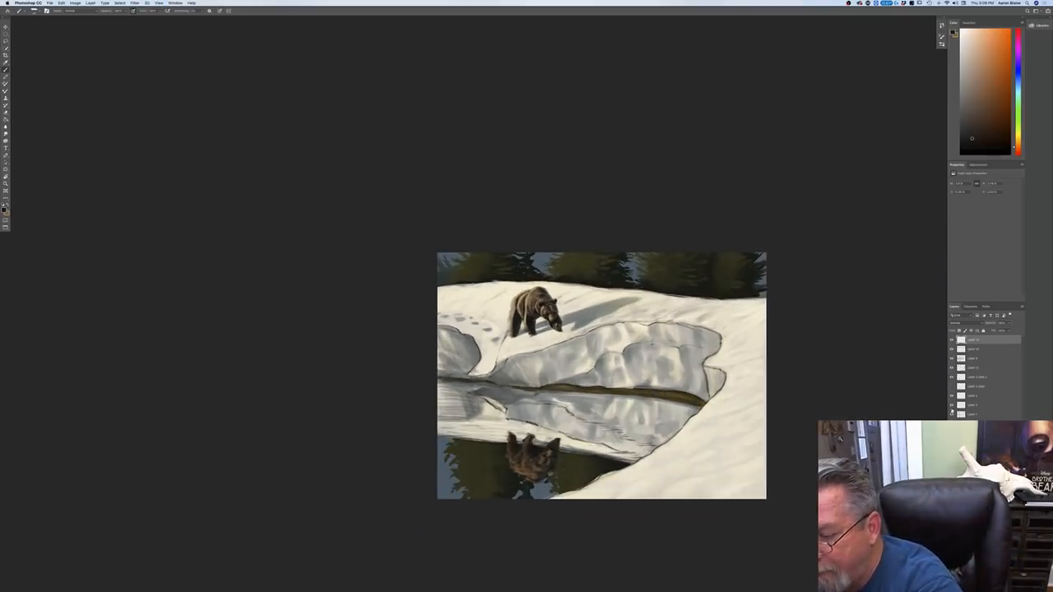
left_click(951, 407)
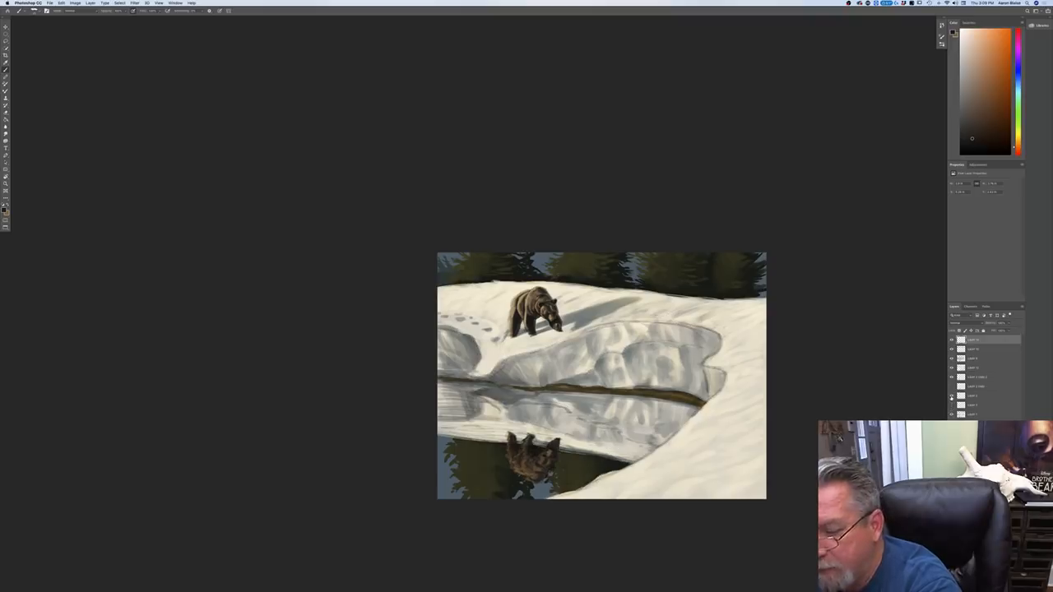
left_click(952, 396)
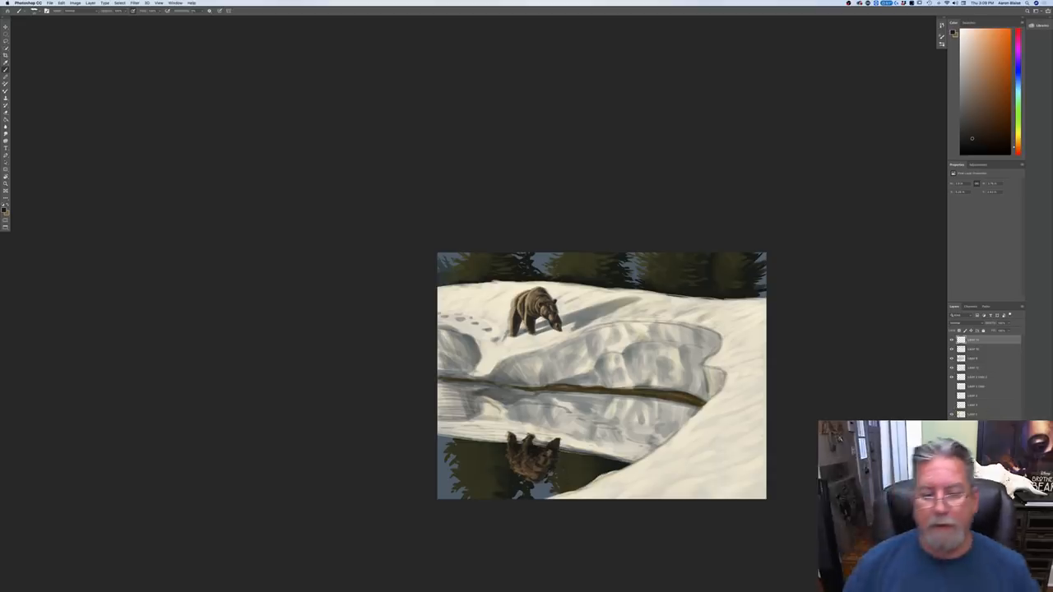
key("super+minus")
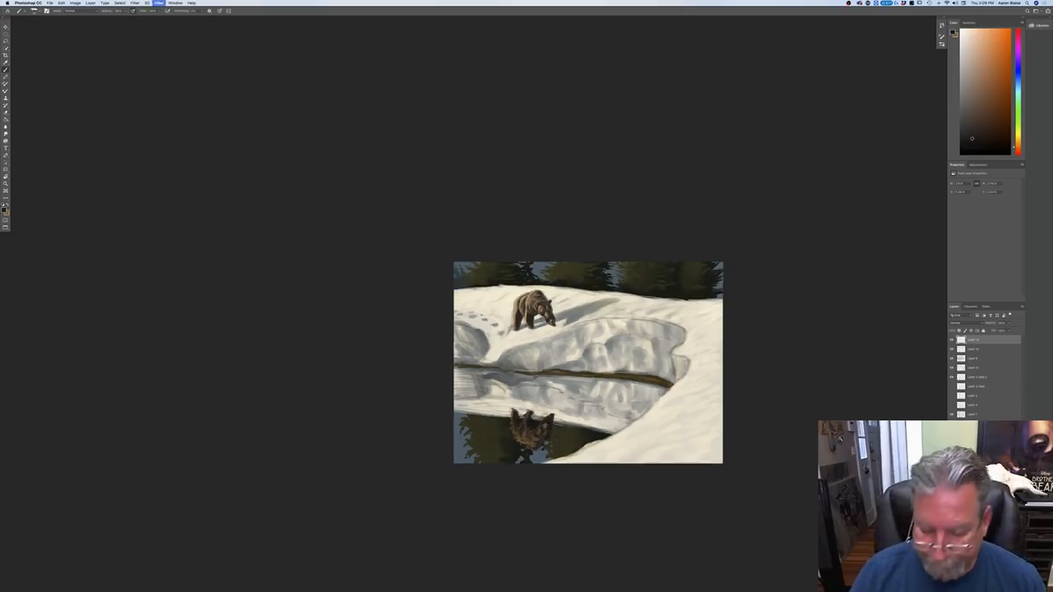
Step: Add a new layer on top and set the foreground to a warm near-white lightened from the sampled snow color
key("super+equal")
key("super+equal")
key("super+equal")
left_click_drag(351, 485, 197, 363)
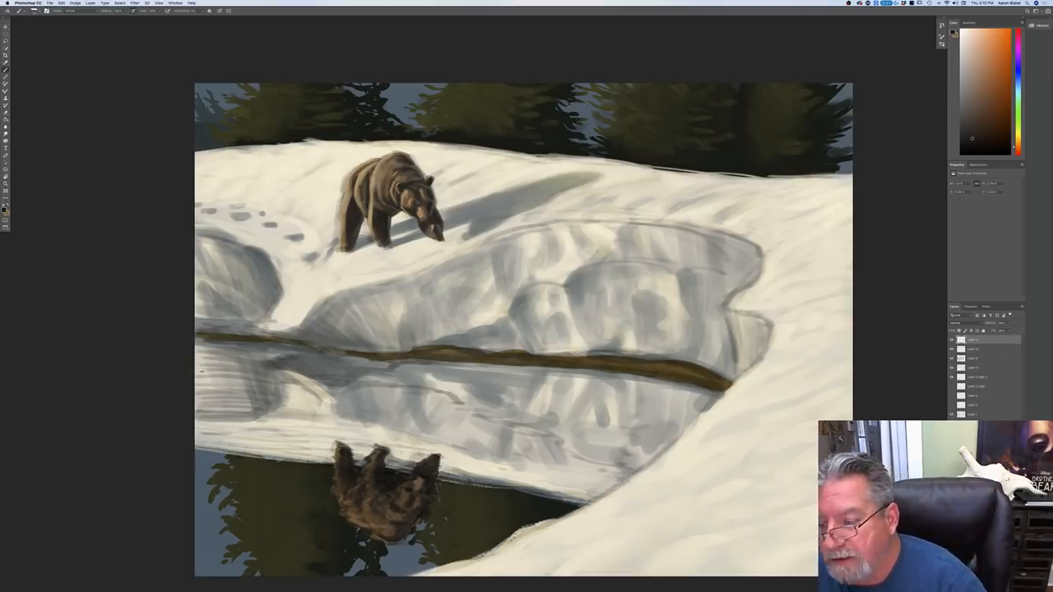
left_click(1002, 587)
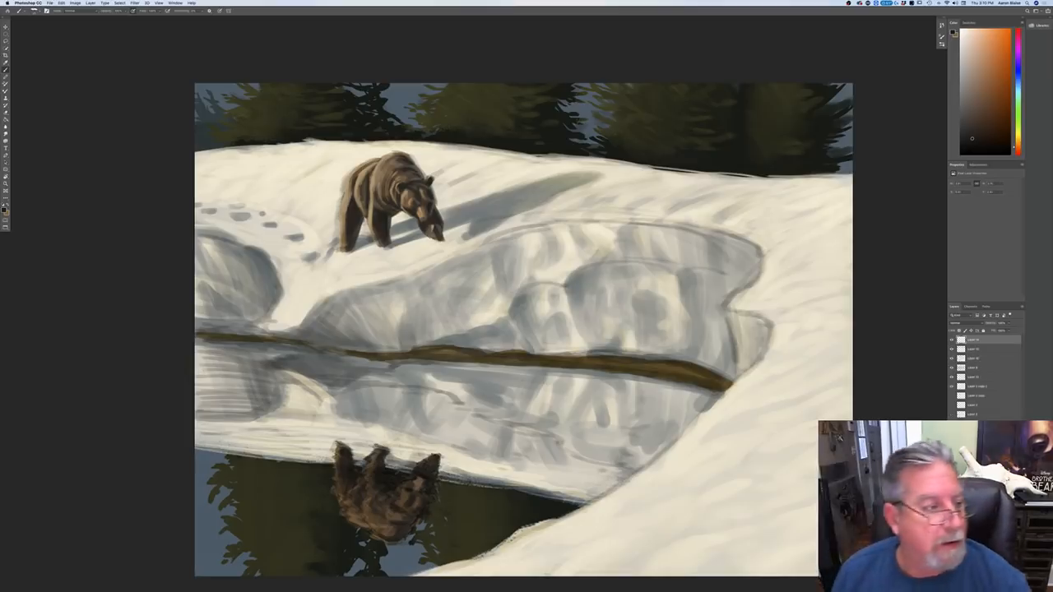
left_click(5, 211)
left_click(754, 297)
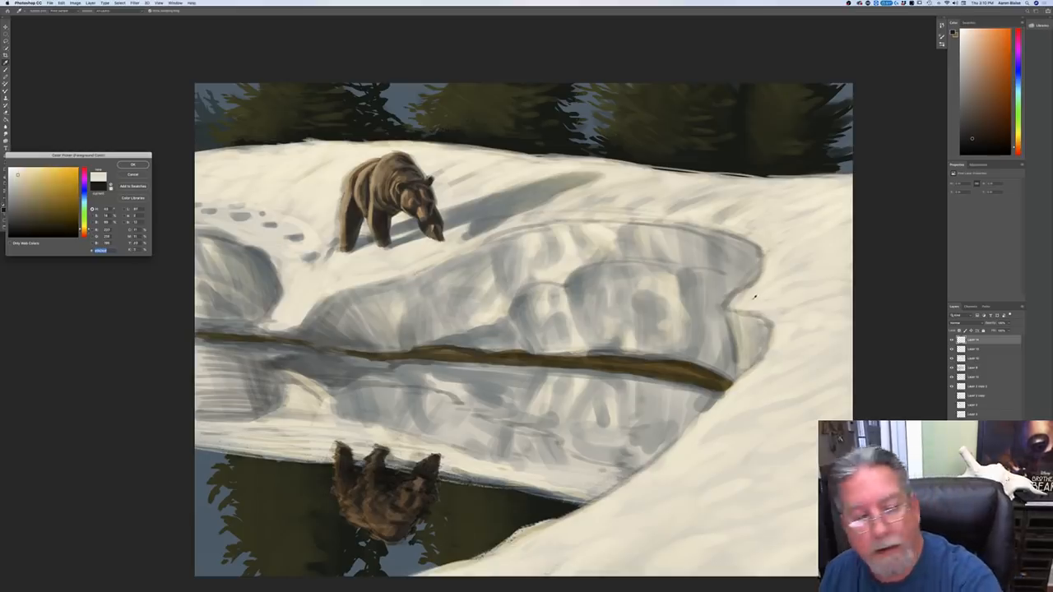
left_click(11, 169)
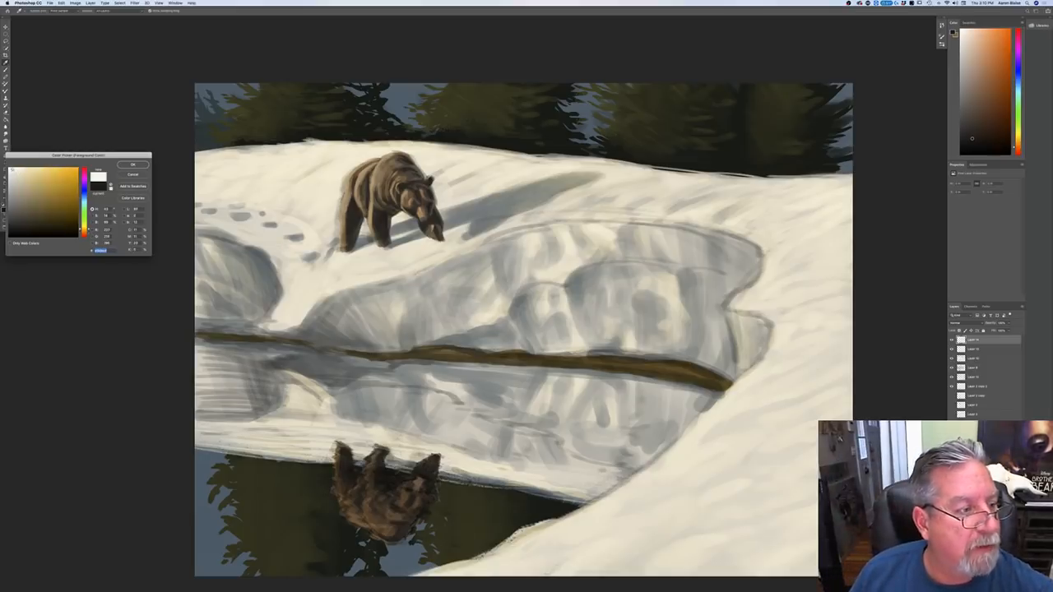
key("Return")
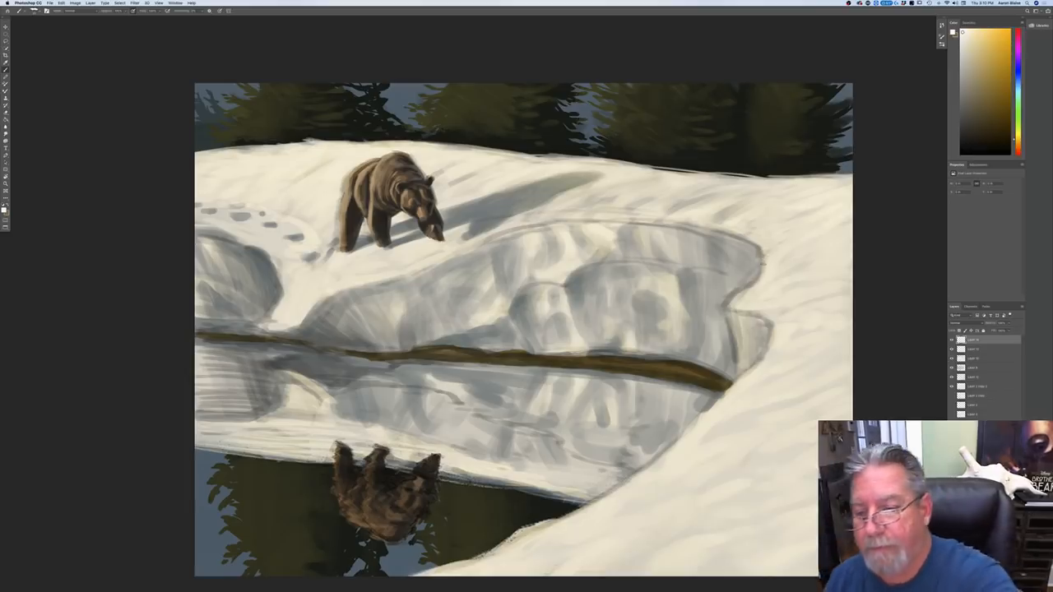
Step: Brush near-white highlights along the foreground snowbank's rim, around the notch and down past the end of the brown bank line
mouse_move(763, 260)
left_mouse_down()
mouse_move(759, 279)
mouse_move(728, 304)
left_mouse_up()
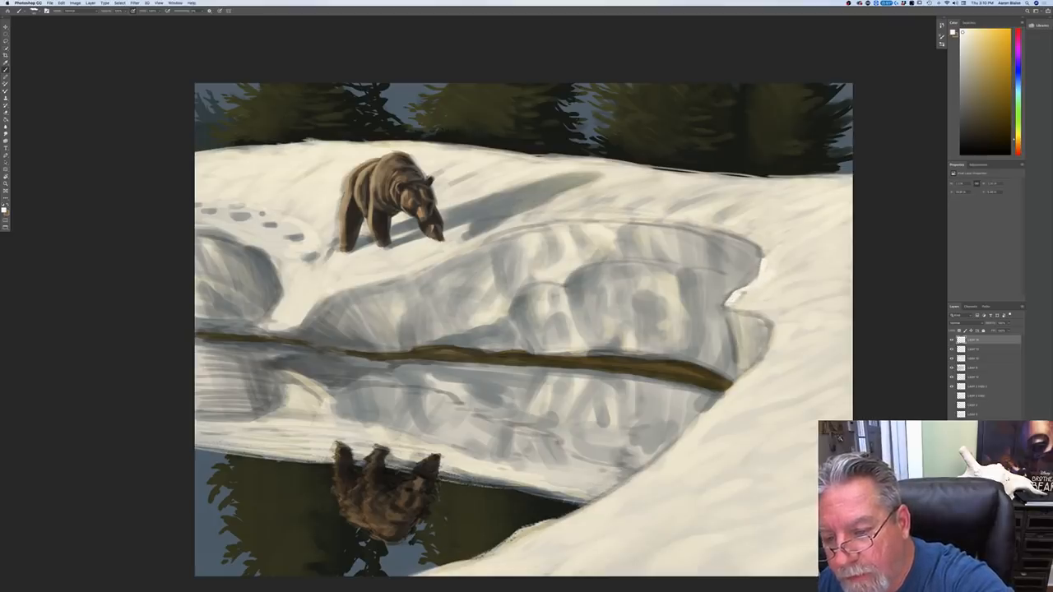
mouse_move(742, 308)
left_mouse_down()
mouse_move(773, 323)
mouse_move(773, 309)
mouse_move(768, 344)
left_mouse_up()
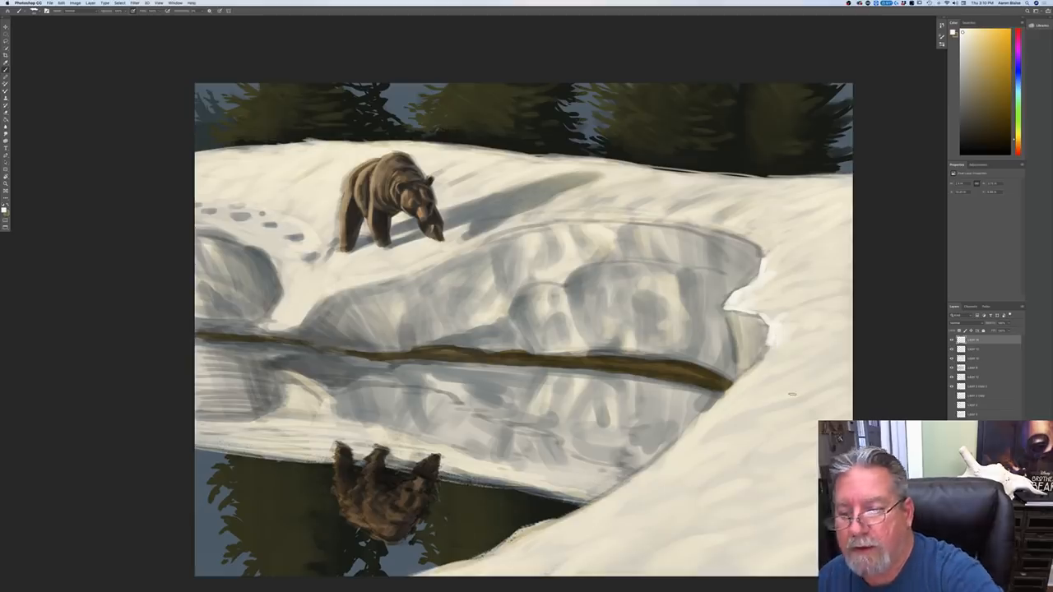
left_click_drag(770, 342, 761, 360)
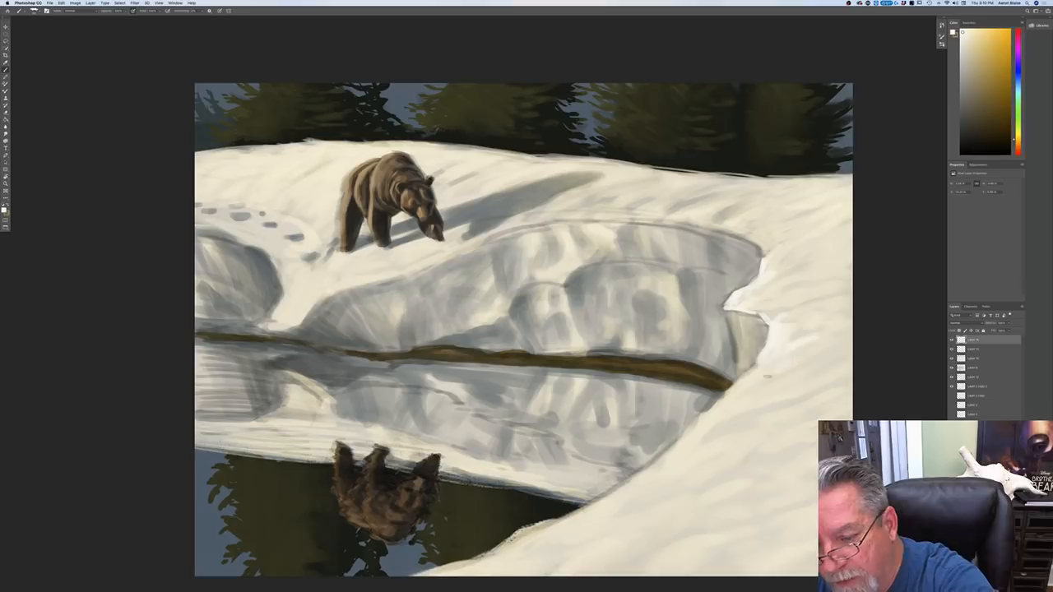
left_click_drag(755, 366, 699, 420)
key("super+minus")
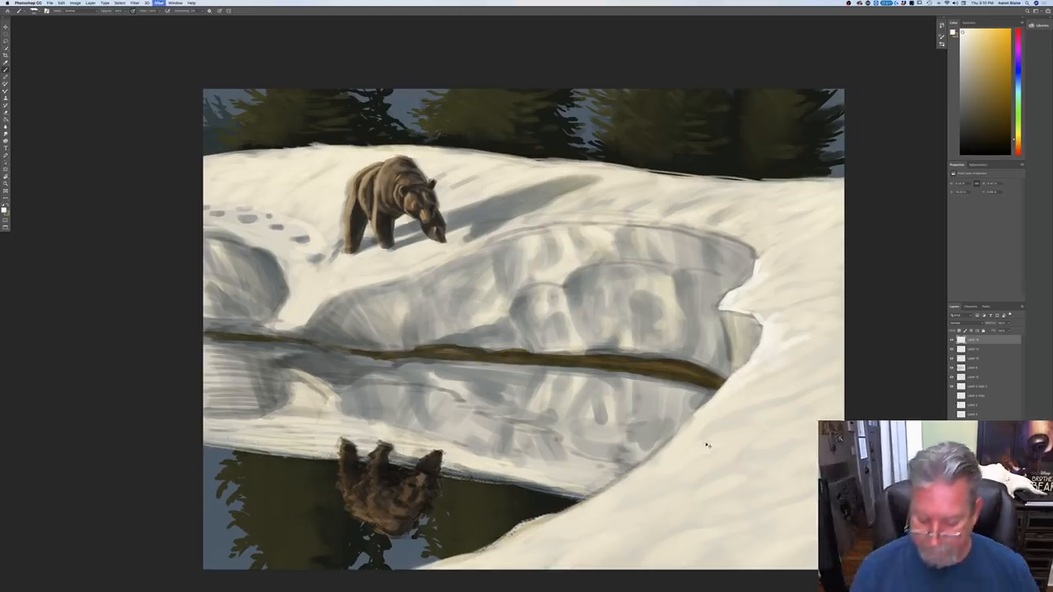
key("super+BackSpace")
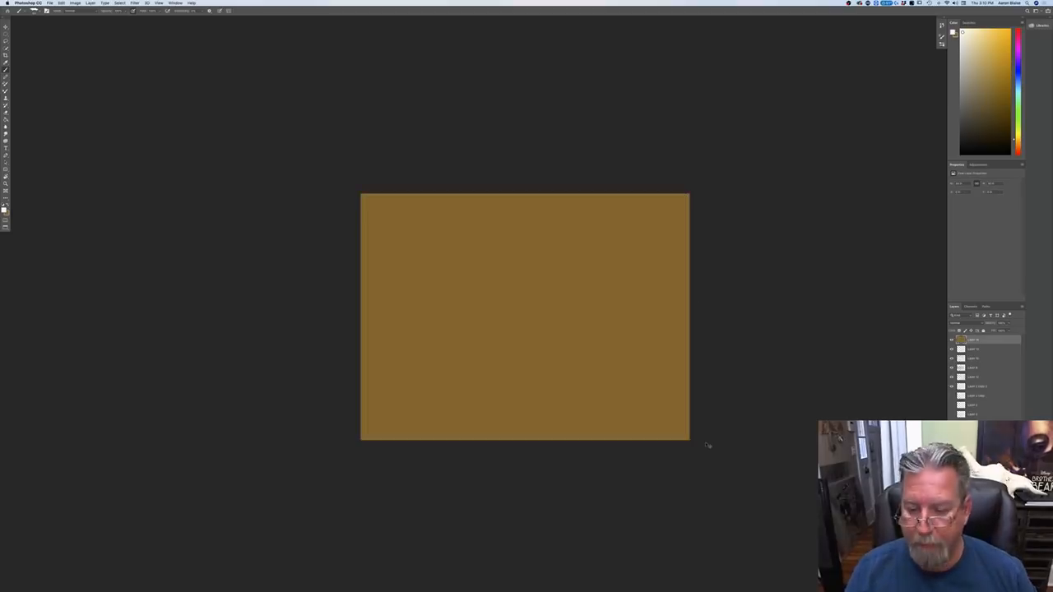
key("super+z")
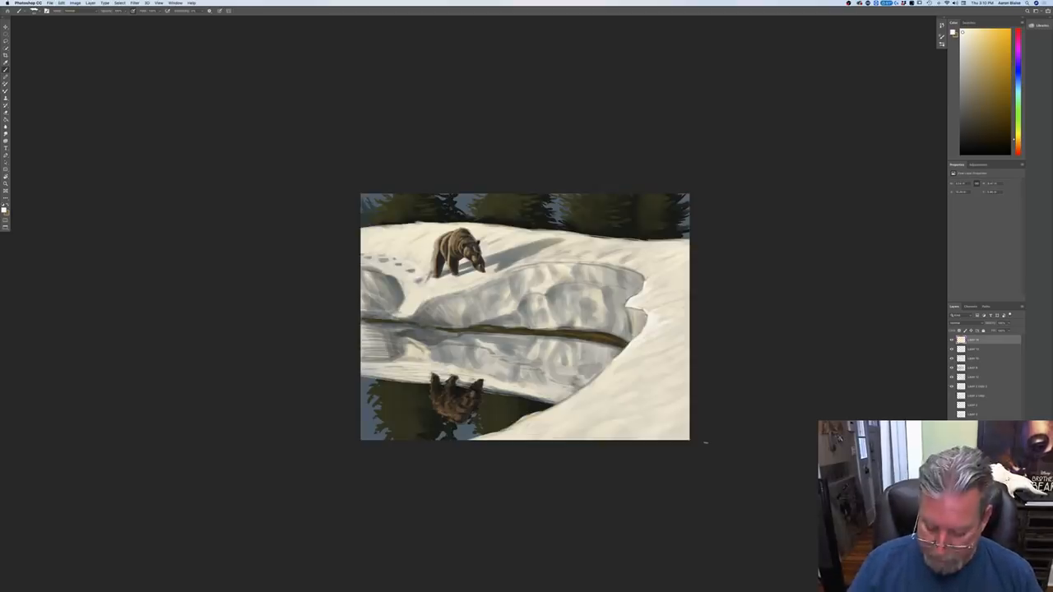
Step: Brighten the notch rim and extend the highlights in short slanted strokes down the snowbank's edge toward the dark water
key("super+plus")
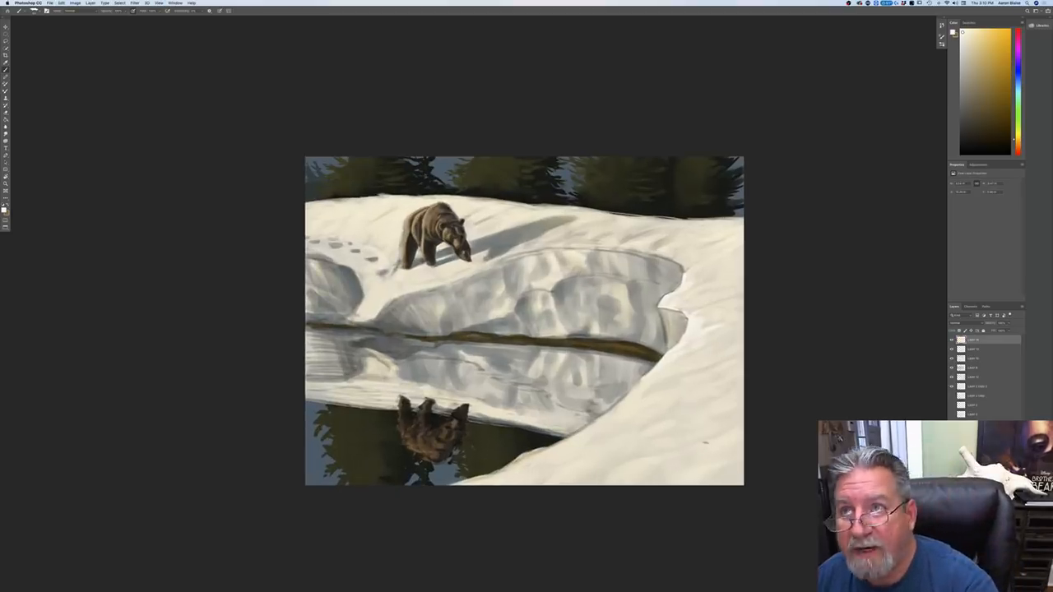
mouse_move(661, 309)
left_mouse_down()
mouse_move(669, 346)
mouse_move(680, 342)
left_mouse_up()
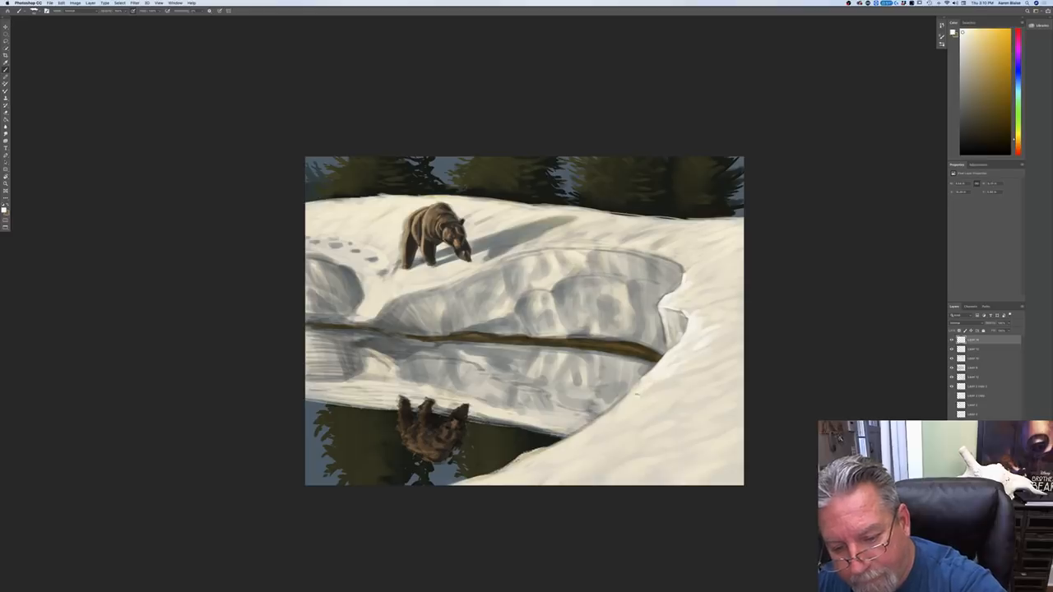
left_click_drag(644, 378, 610, 408)
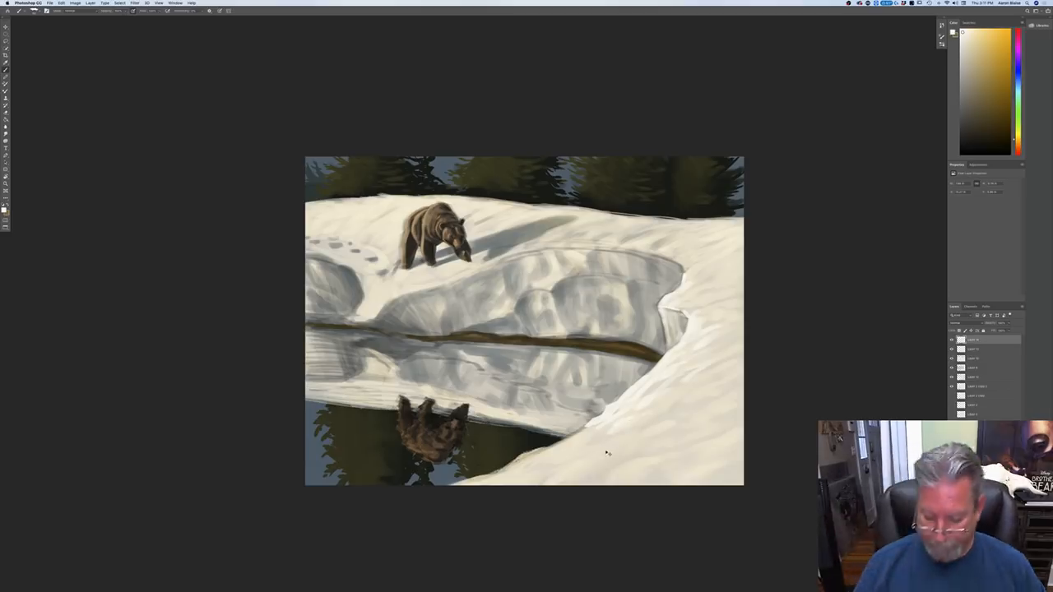
Step: Brush near-white highlights around the top and sides of the small snow mound in the middle of the shaded bank
key("super+equal")
left_click_drag(174, 379, 148, 291)
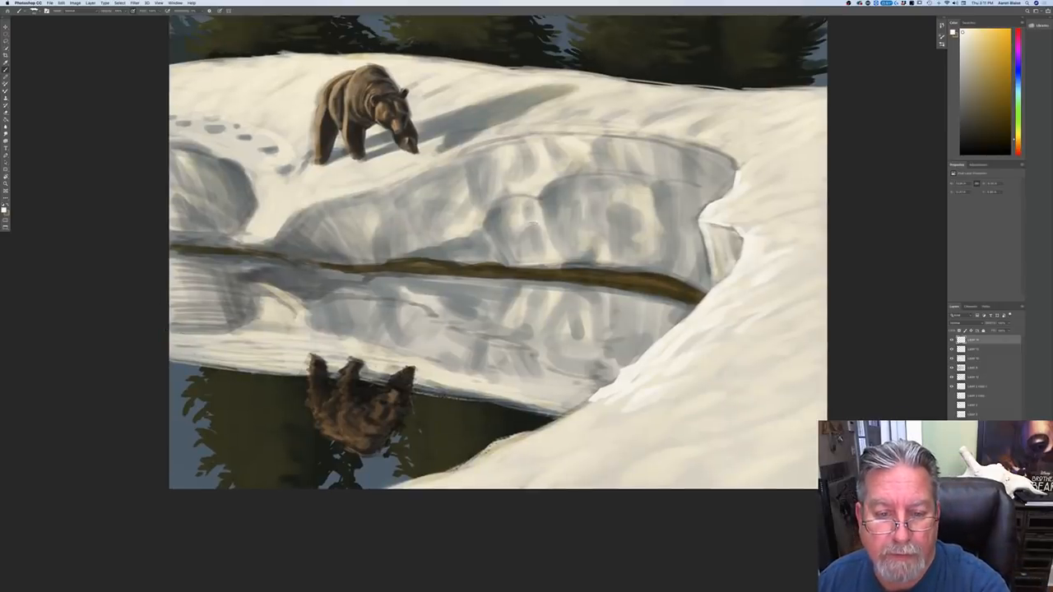
mouse_move(517, 212)
left_mouse_down()
mouse_move(534, 203)
mouse_move(536, 220)
mouse_move(519, 199)
left_mouse_up()
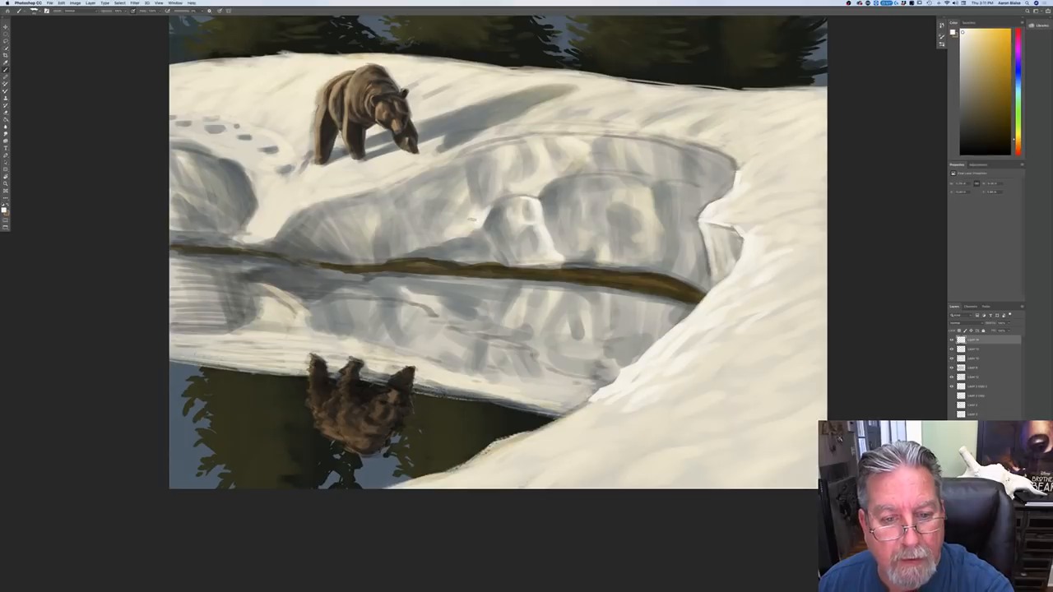
left_click_drag(496, 199, 521, 194)
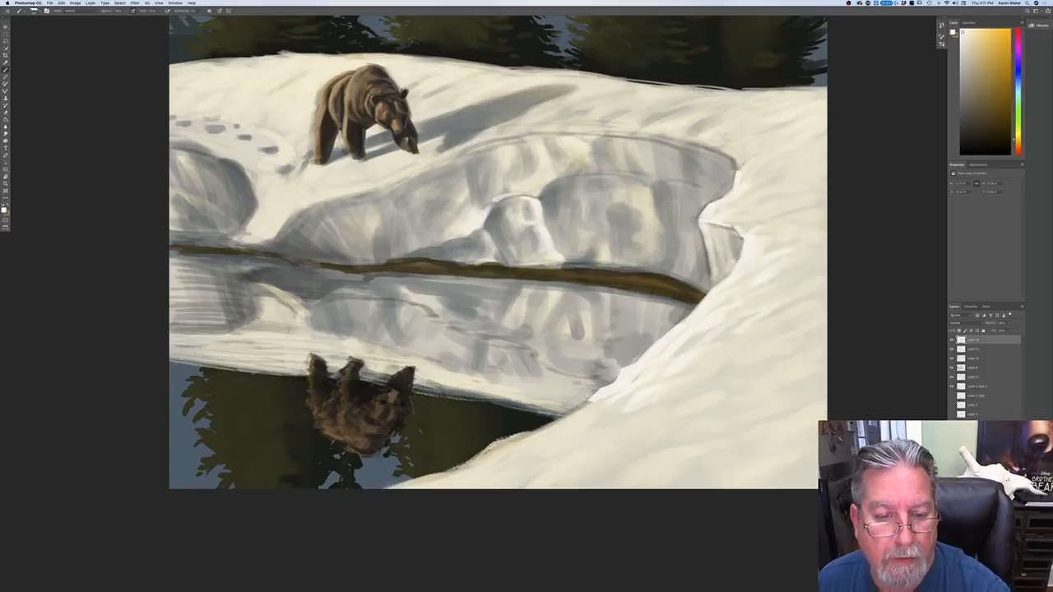
Step: Set the foreground to a slightly darker, warmer off-white for the shaded bank
left_click(5, 211)
left_click(17, 172)
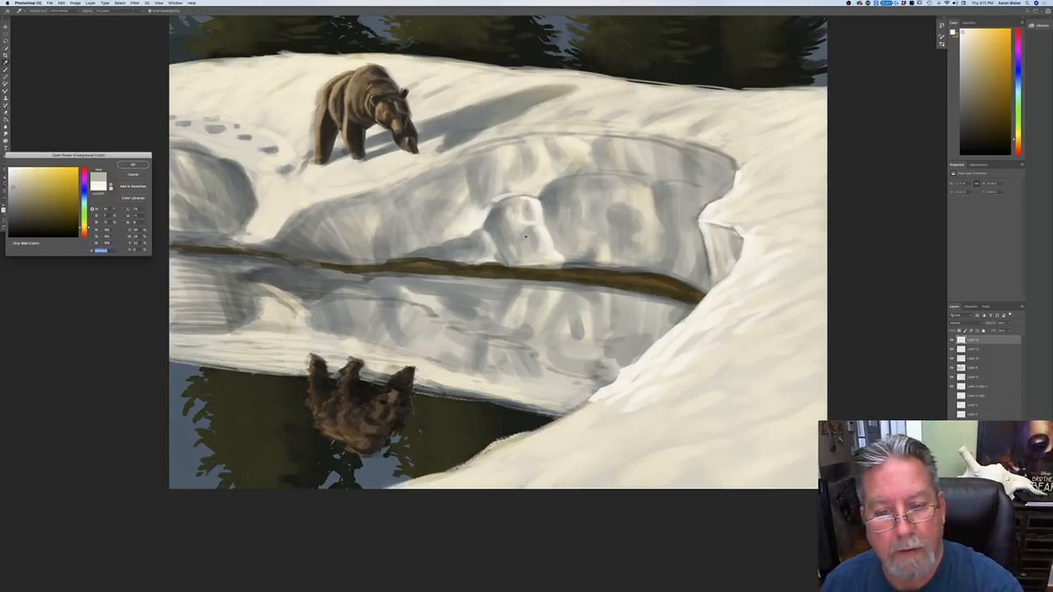
key("Return")
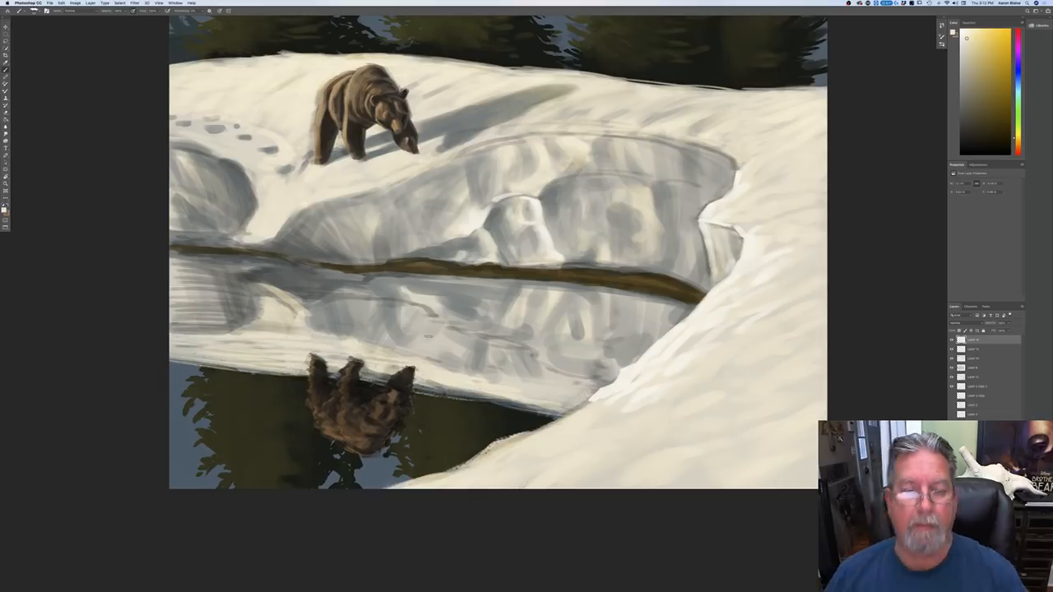
Step: Set the foreground to a near-white sampled from the snowbank highlights and brush it along the lower bank edge beside the dark water
left_click(5, 211)
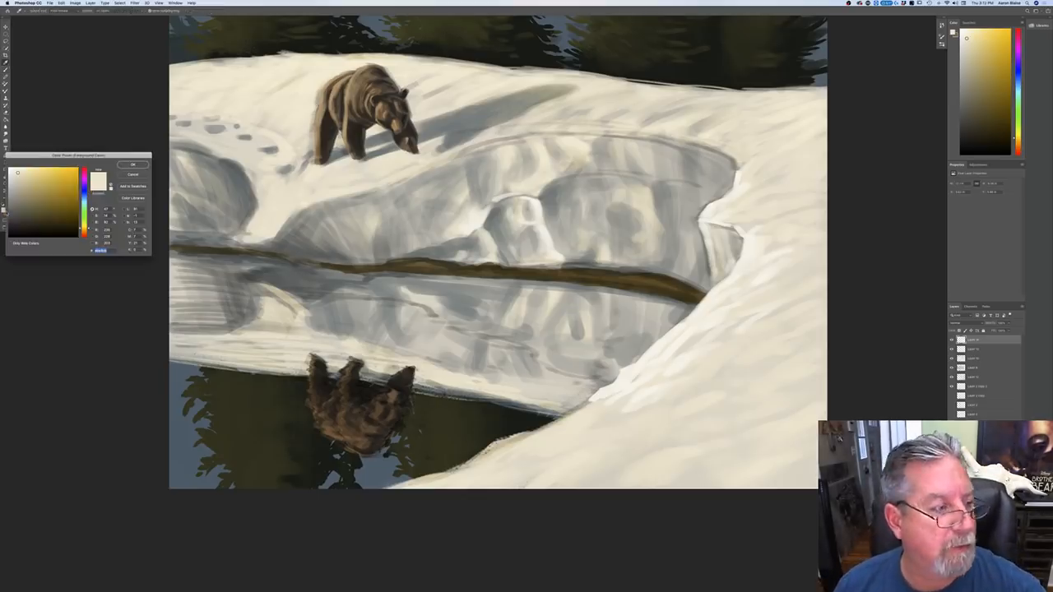
left_click(675, 348)
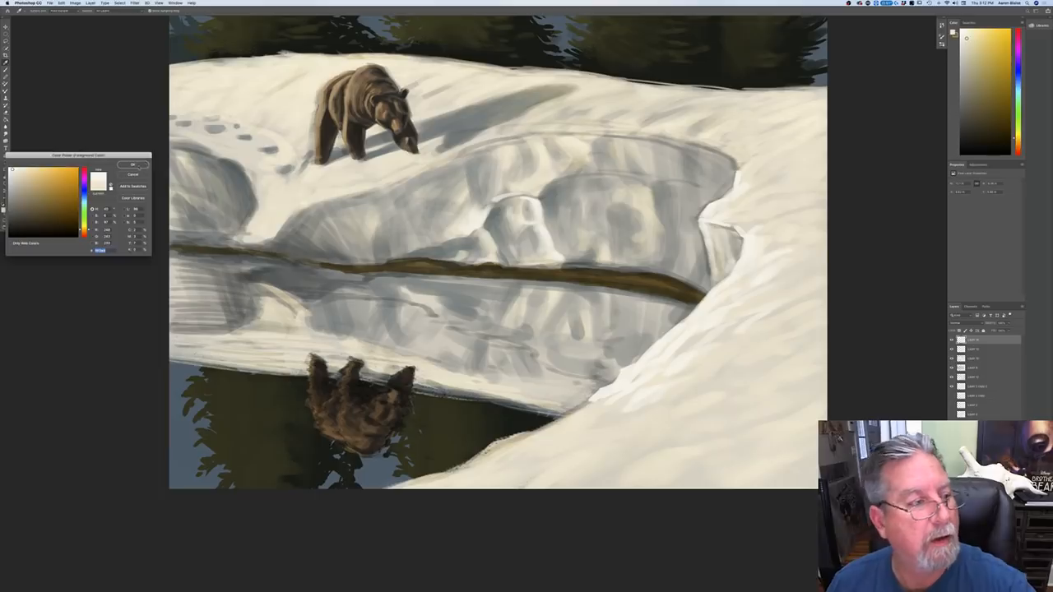
left_click(134, 165)
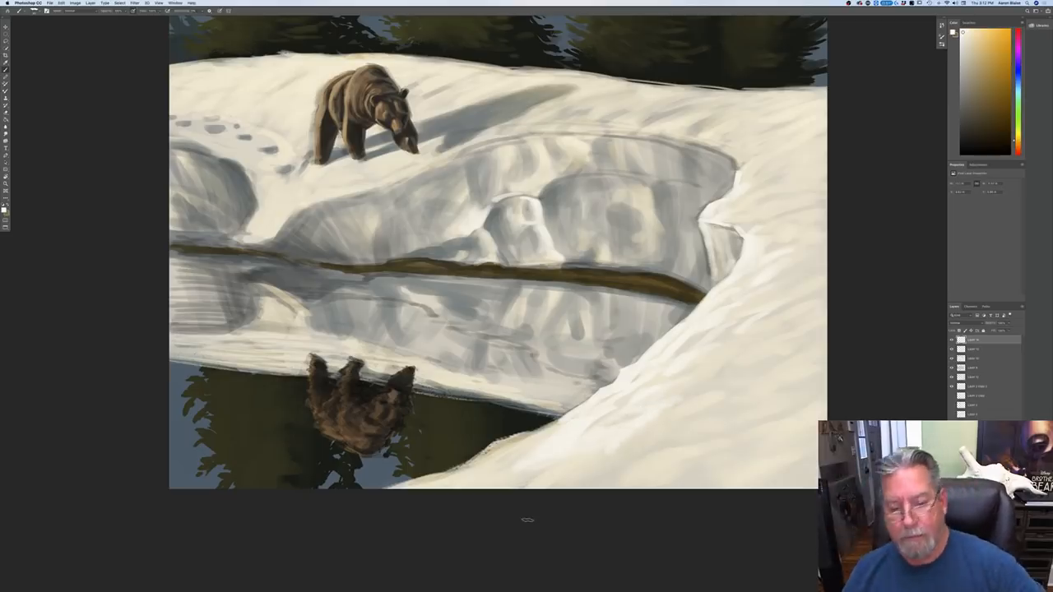
mouse_move(561, 419)
left_mouse_down()
mouse_move(505, 449)
mouse_move(516, 456)
mouse_move(485, 445)
mouse_move(457, 472)
left_mouse_up()
mouse_move(501, 444)
left_mouse_down()
mouse_move(476, 472)
mouse_move(488, 475)
left_mouse_up()
left_click_drag(562, 417, 530, 432)
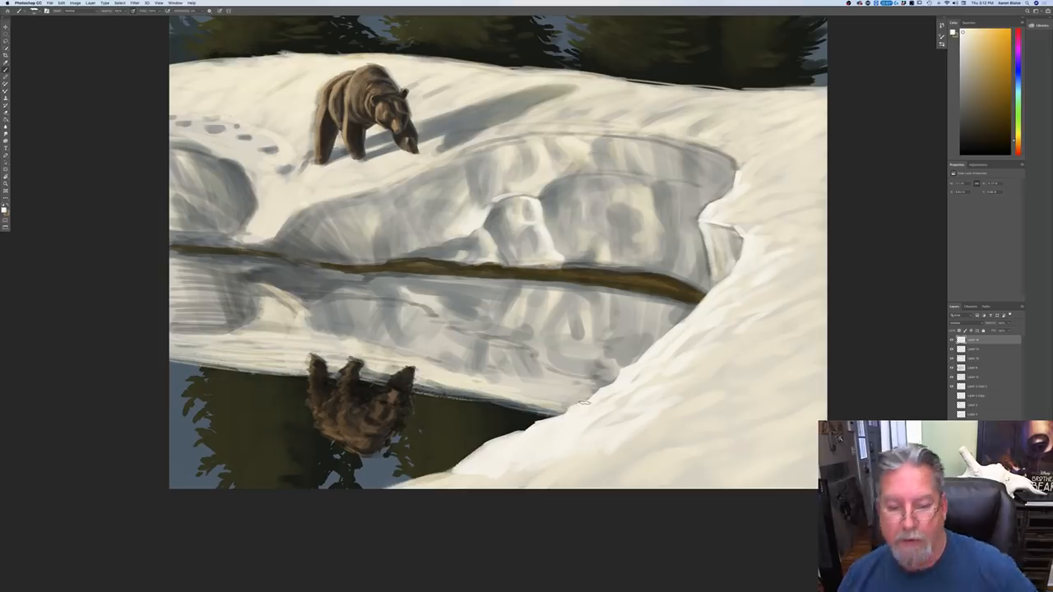
left_click_drag(534, 423, 434, 485)
left_click_drag(467, 475, 444, 487)
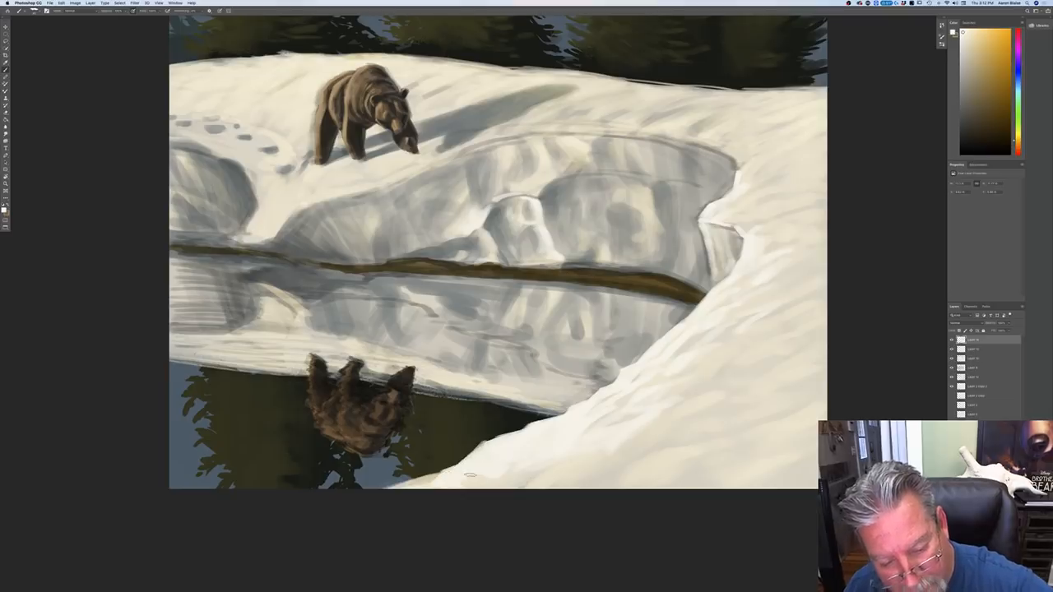
Step: Spread near-white highlight strokes across the foreground snow slope and along its edge to the canvas bottom
left_click_drag(526, 474, 512, 485)
left_click_drag(550, 468, 513, 489)
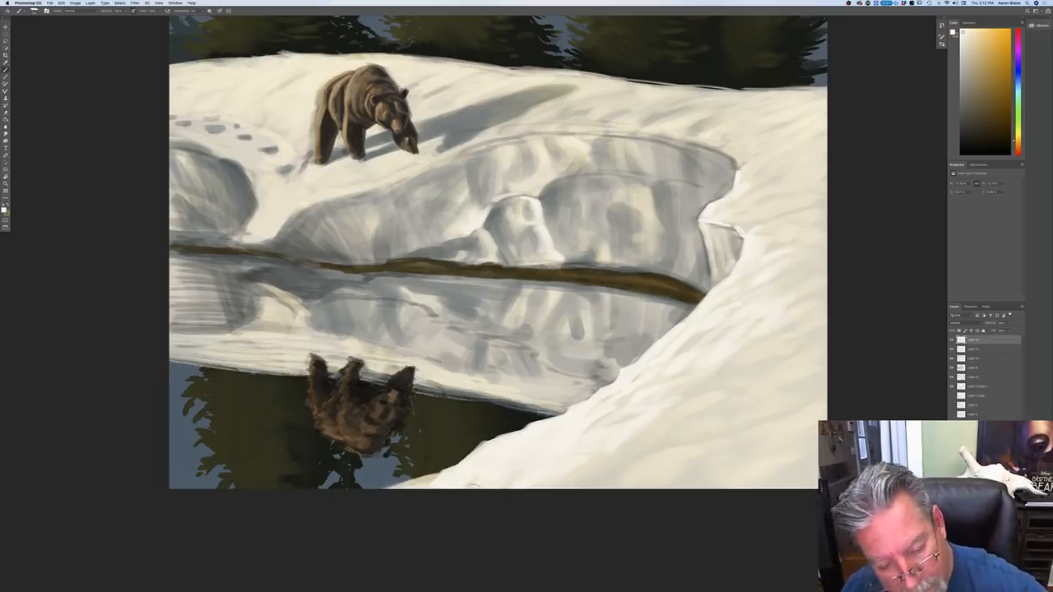
mouse_move(466, 465)
left_mouse_down()
mouse_move(434, 481)
mouse_move(374, 487)
left_mouse_up()
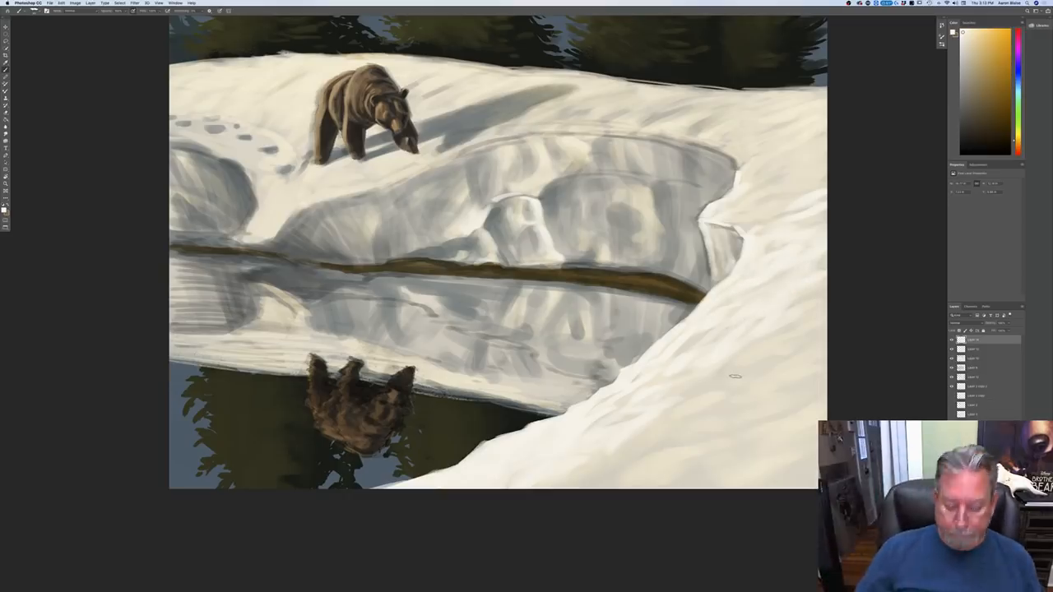
key("super+minus")
key("super+minus")
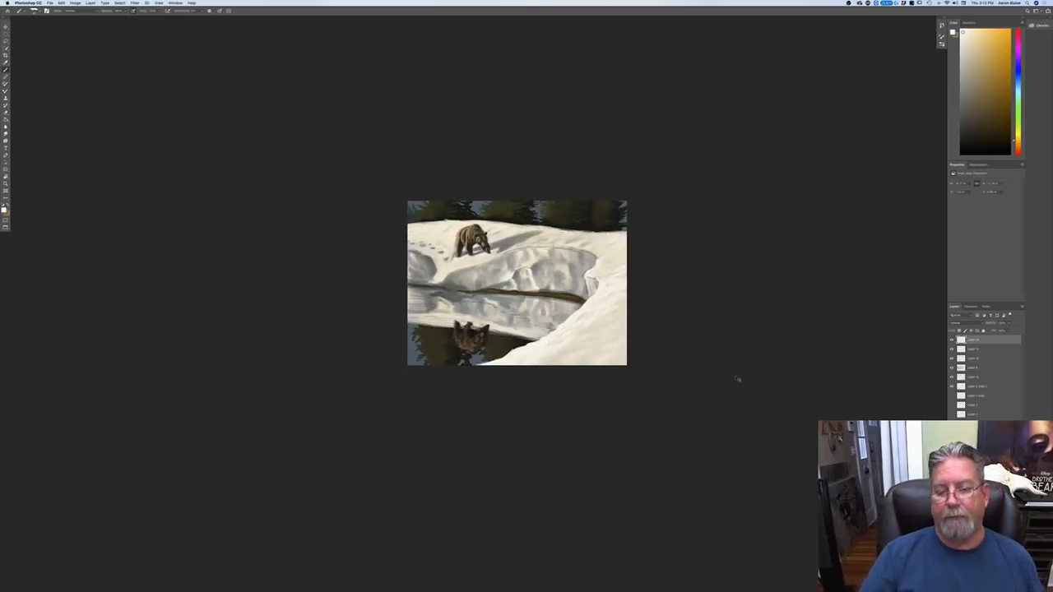
key("super+plus")
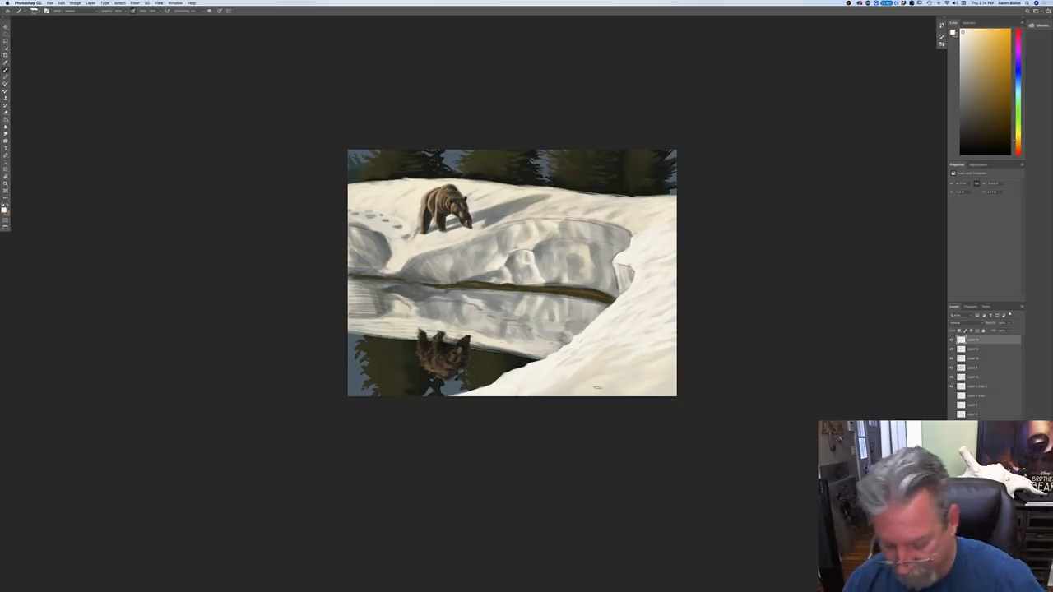
key("super+equal")
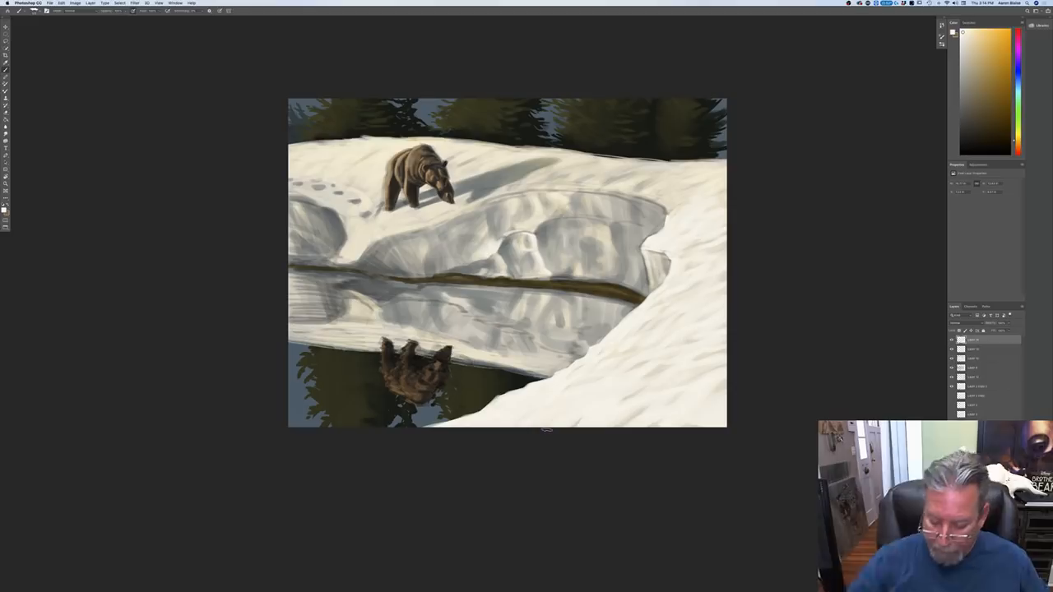
Step: Brush near-white highlights over the upper rim of the shaded bank where it meets the foreground snow slope
left_click_drag(667, 215, 643, 199)
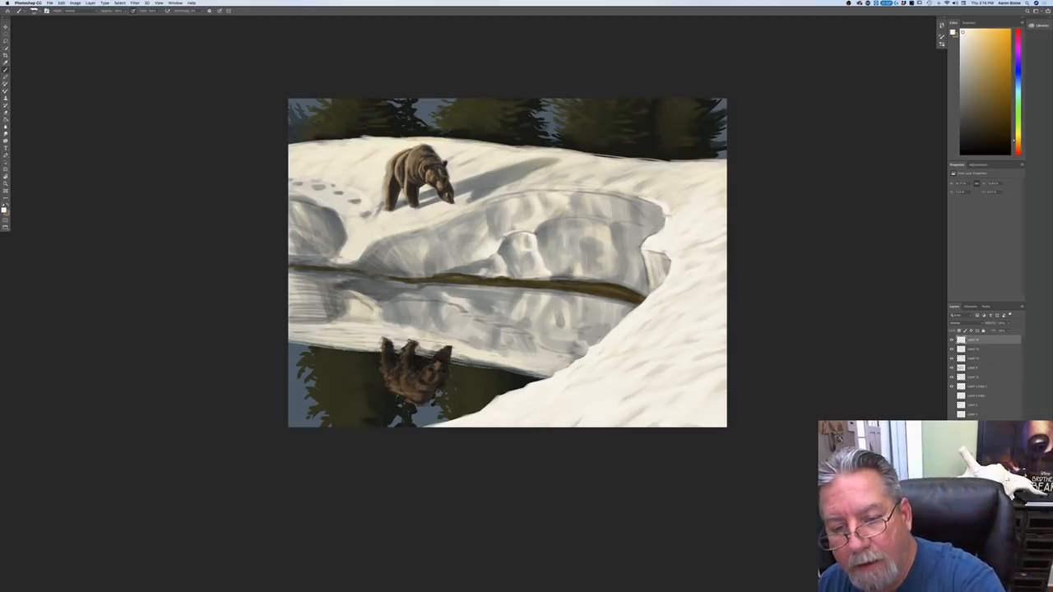
left_click_drag(679, 198, 686, 196)
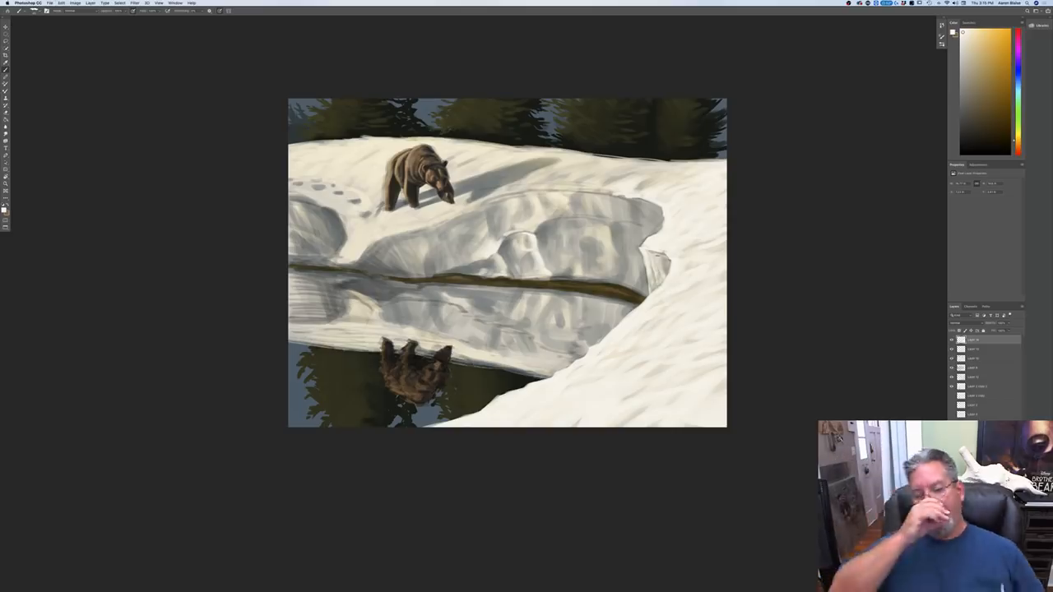
key("super+minus")
key("super+minus")
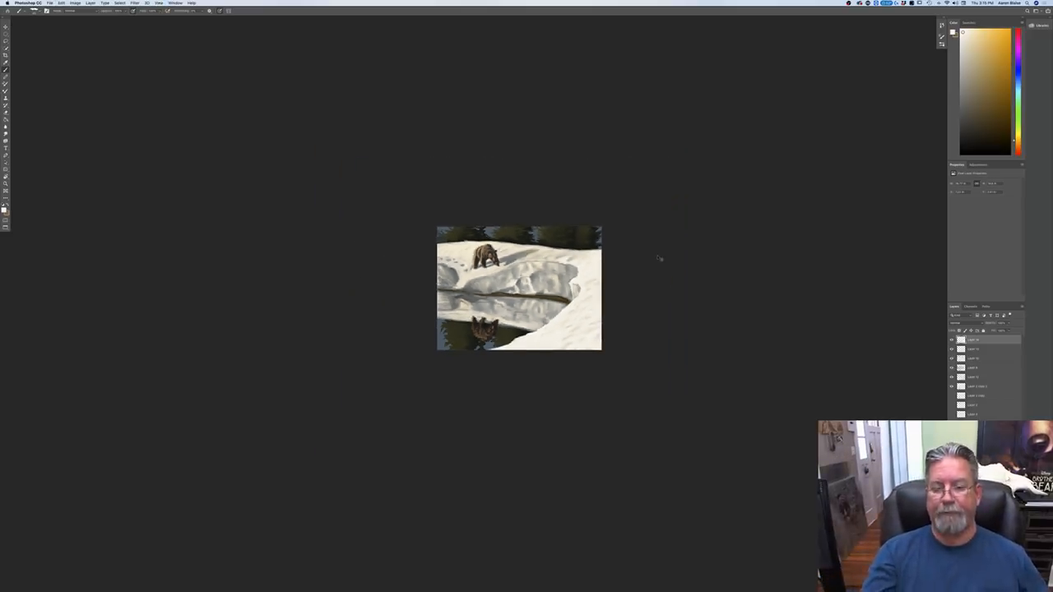
key("super+plus")
key("super+plus")
key("super+plus")
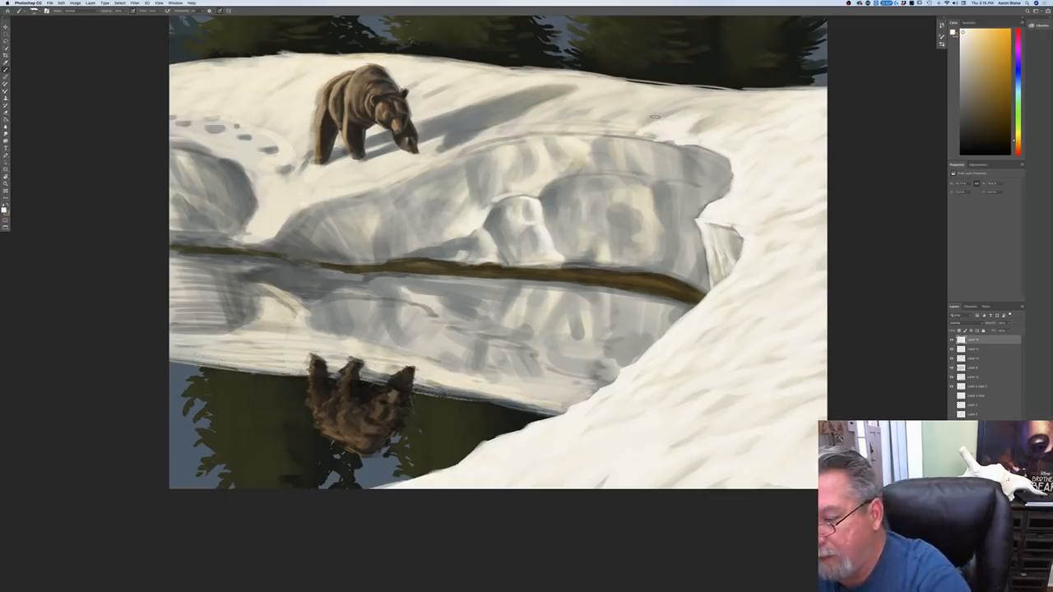
Step: Identify the bank layers by toggling their visibility, then add a new layer below the two topmost layers with the Multiply blend mode
left_click(951, 349)
left_click(951, 349)
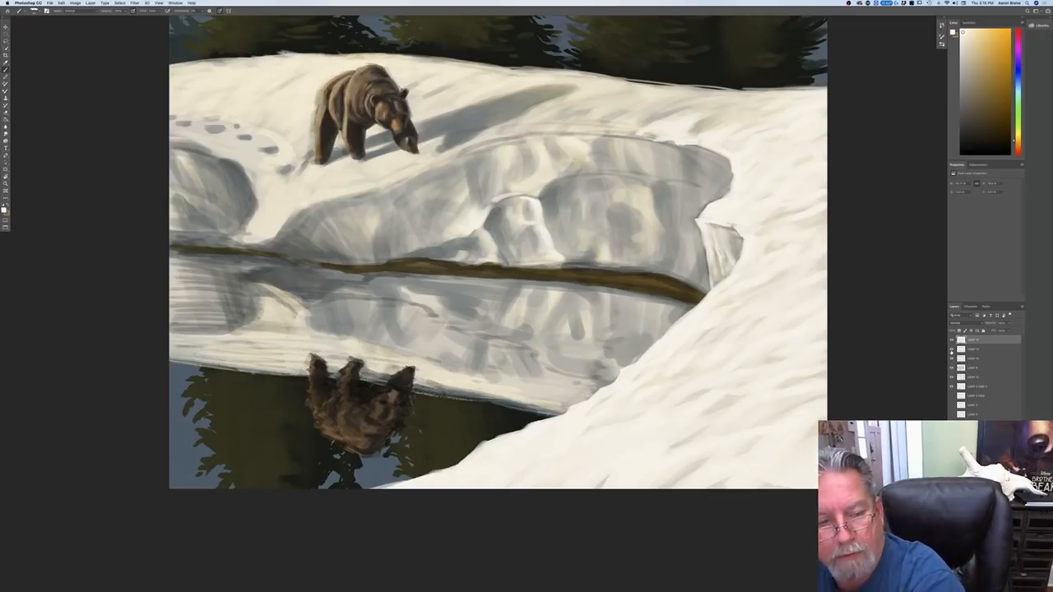
left_click(972, 350)
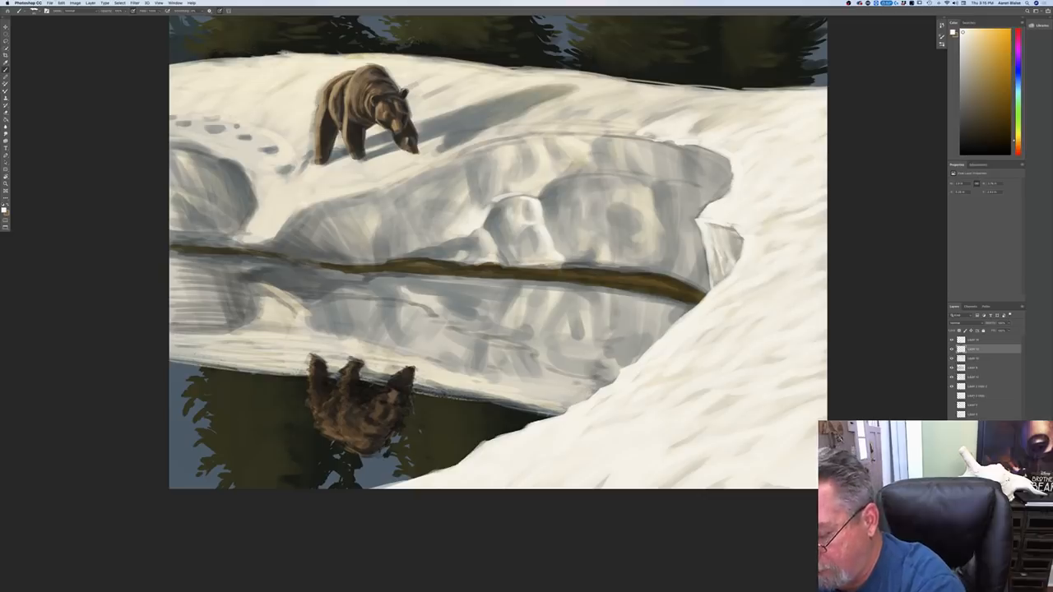
left_click(951, 359)
left_click(952, 359)
left_click(951, 369)
left_click(951, 369)
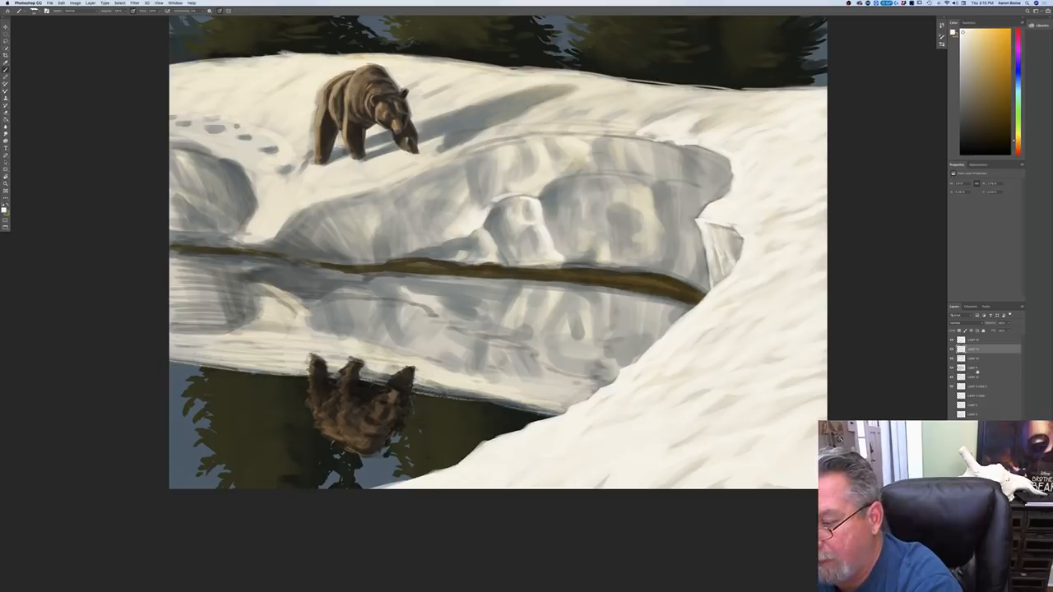
left_click(975, 369)
key("alt+shift+super+n")
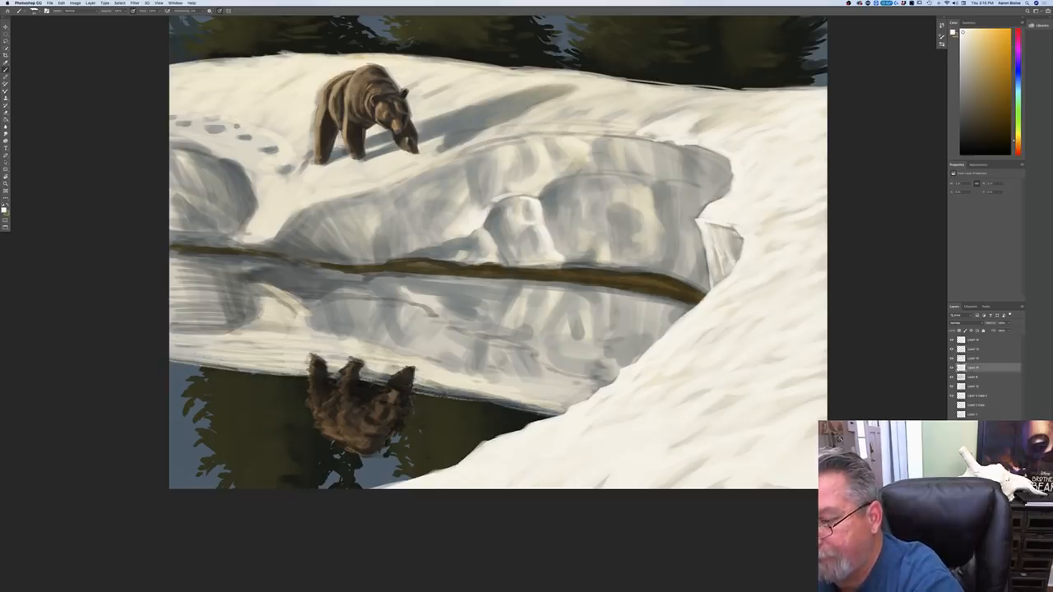
left_click(957, 322)
left_click(960, 338)
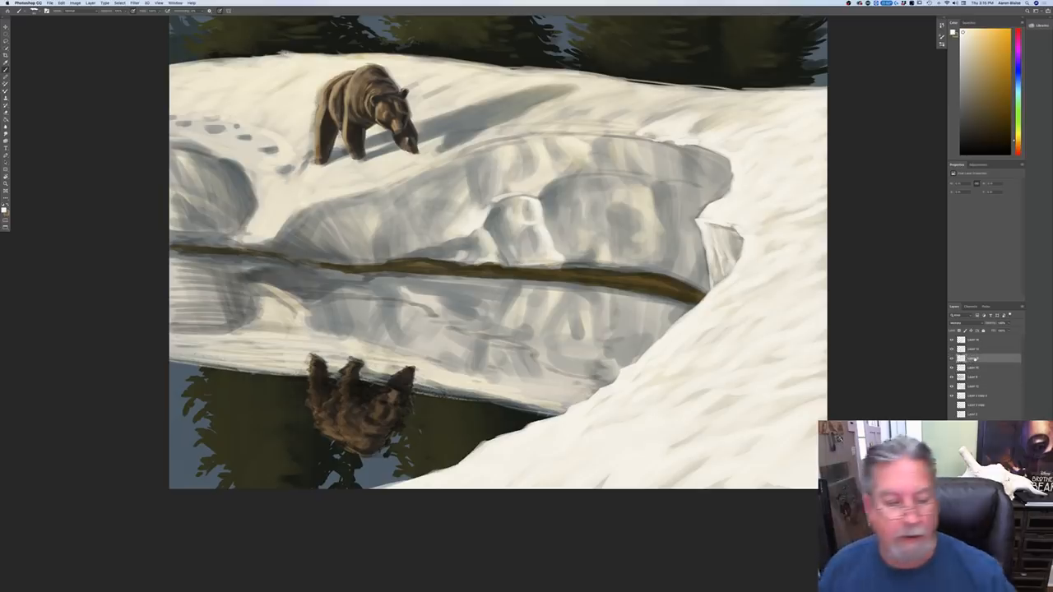
Step: Set the foreground to a light, desaturated blue-gray and choose the Soft Round brush
left_click(4, 211)
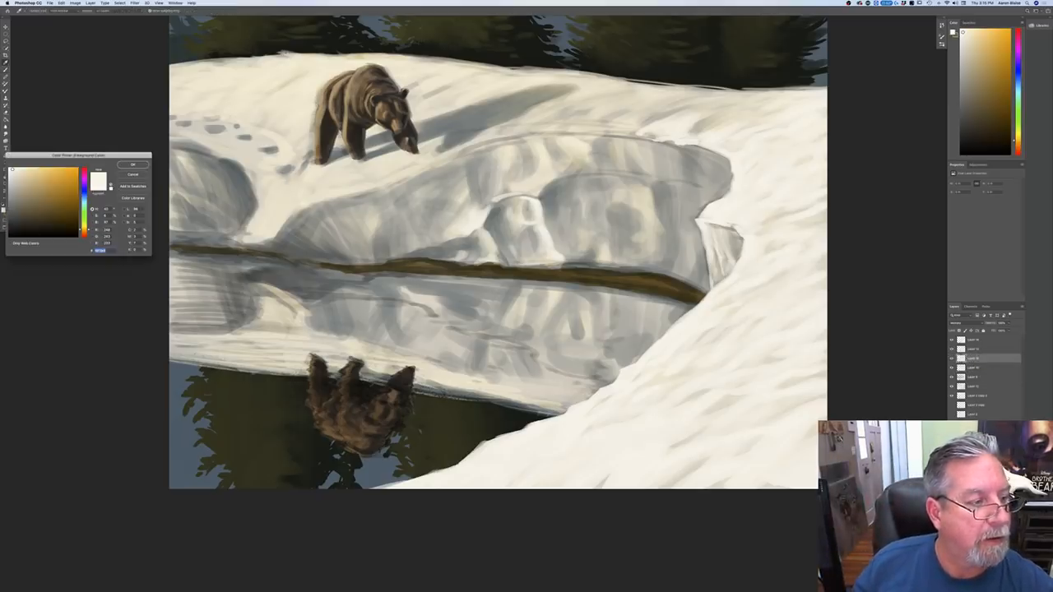
left_click_drag(83, 228, 82, 198)
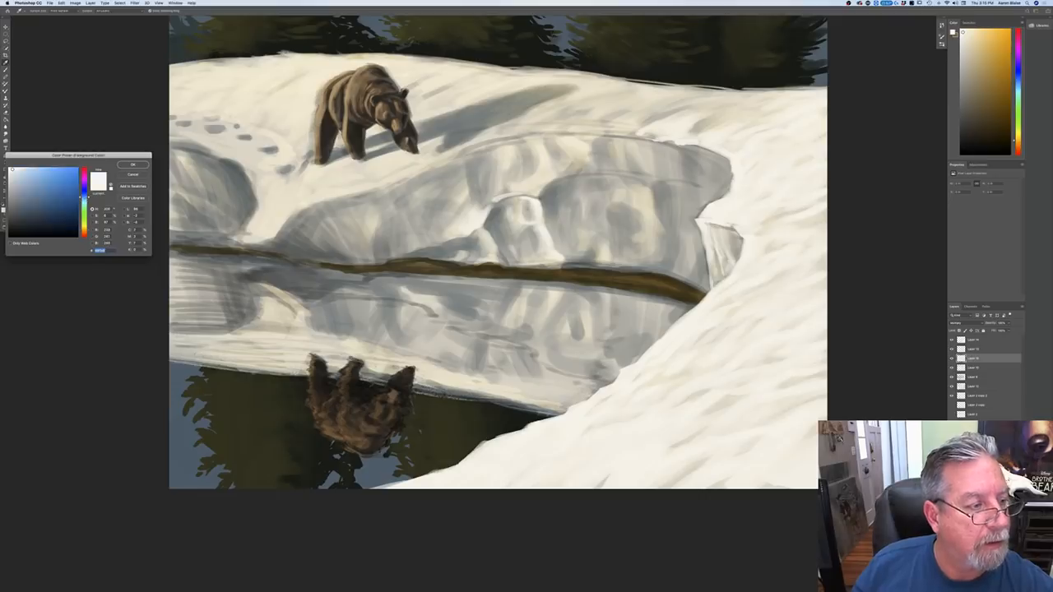
left_click_drag(12, 169, 12, 186)
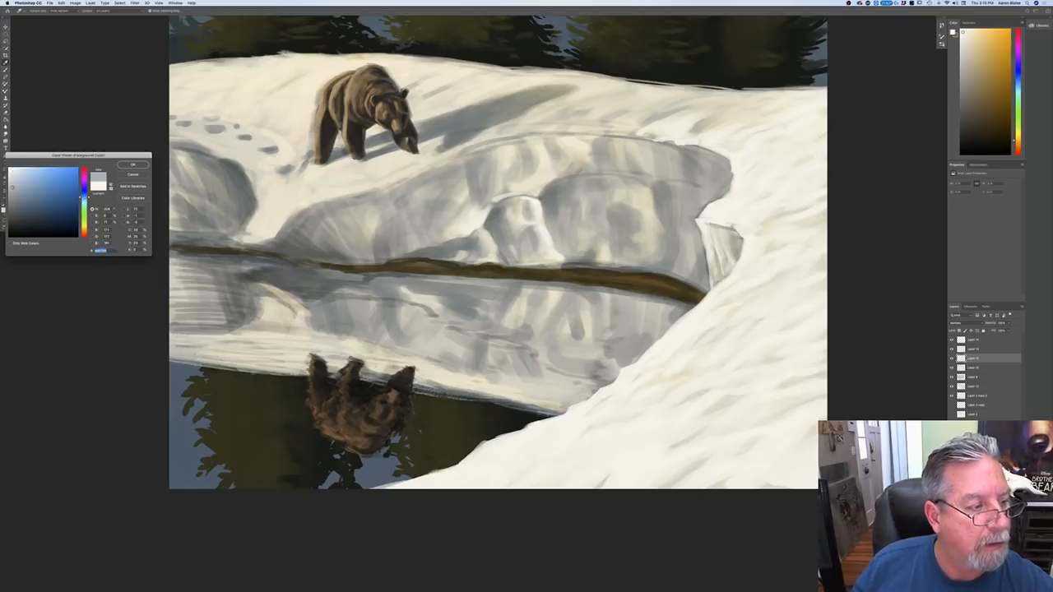
key("Return")
left_click(34, 11)
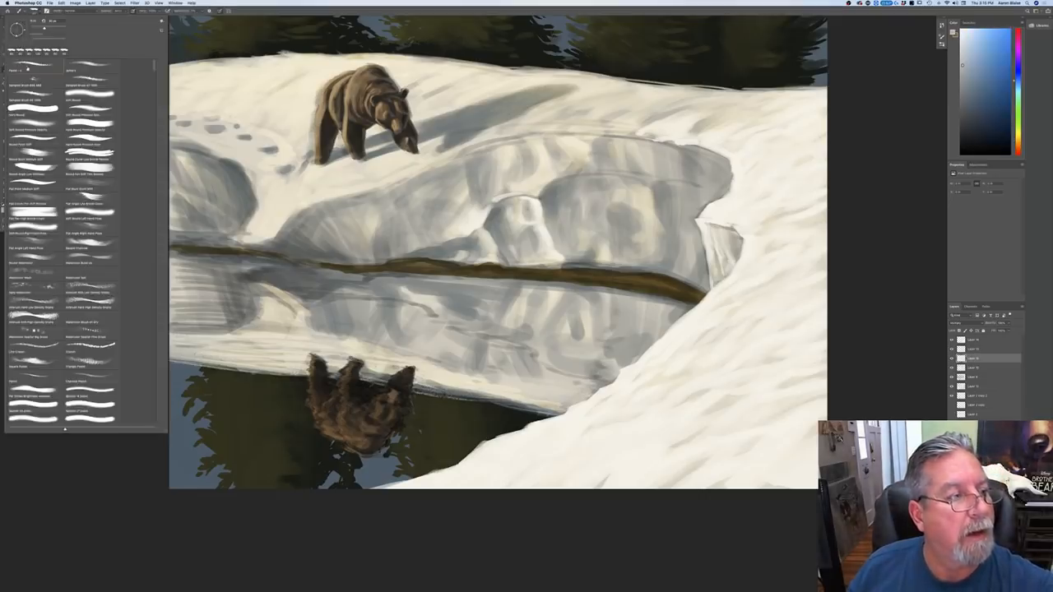
left_click(88, 101)
key("Return")
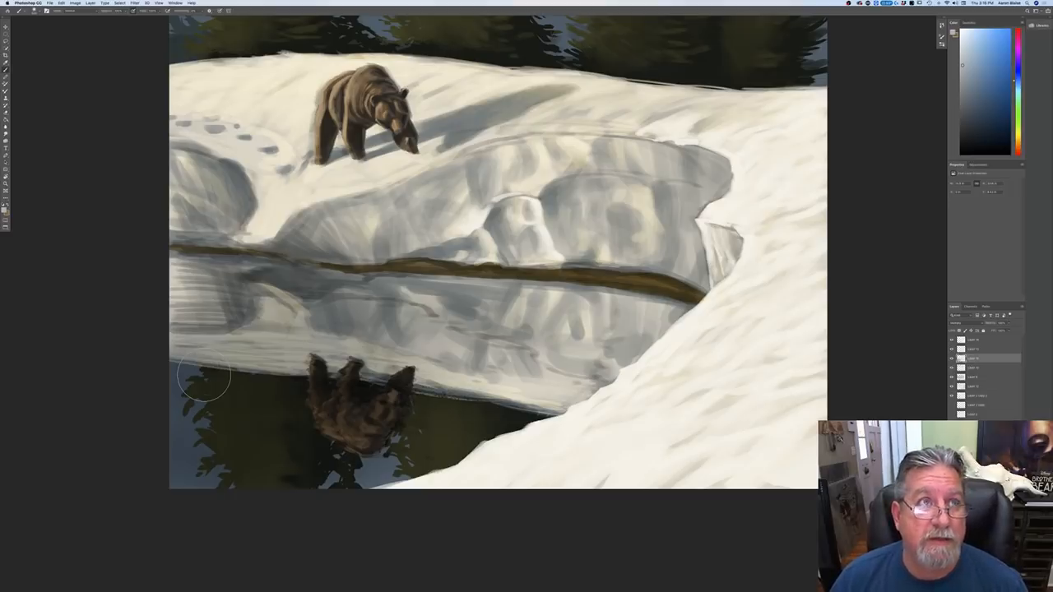
Step: Brush soft blue-gray shading across the snowbank's reflection in the water, up to the foreground snow edge
mouse_move(557, 379)
left_mouse_down()
mouse_move(483, 388)
mouse_move(513, 383)
left_mouse_up()
left_click_drag(602, 331, 483, 338)
left_click_drag(603, 312, 501, 305)
left_click_drag(687, 311, 399, 278)
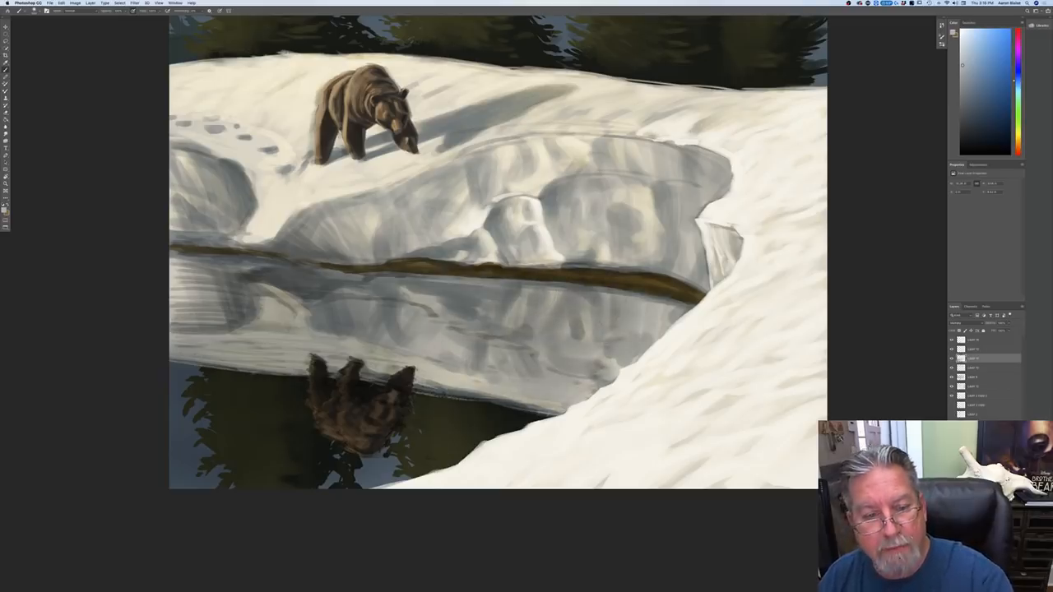
left_click_drag(646, 320, 542, 377)
mouse_move(610, 370)
left_mouse_down()
mouse_move(492, 396)
mouse_move(411, 362)
left_mouse_up()
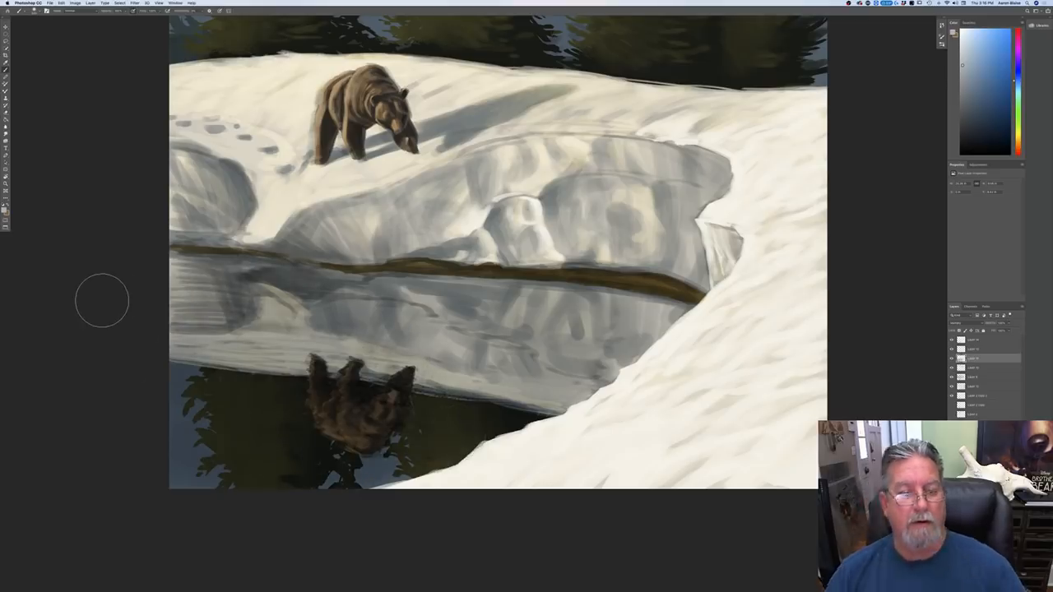
Step: Lower the opacity of the reflection shading layer to soften the darkening
key("super+minus")
key("super+minus")
key("super+minus")
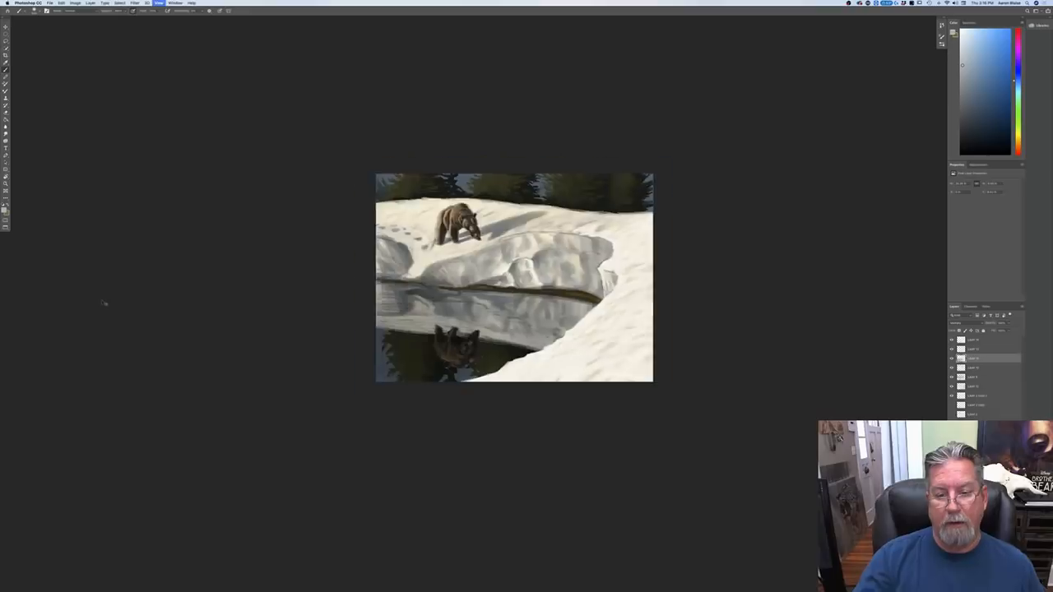
key("super+plus")
key("super+plus")
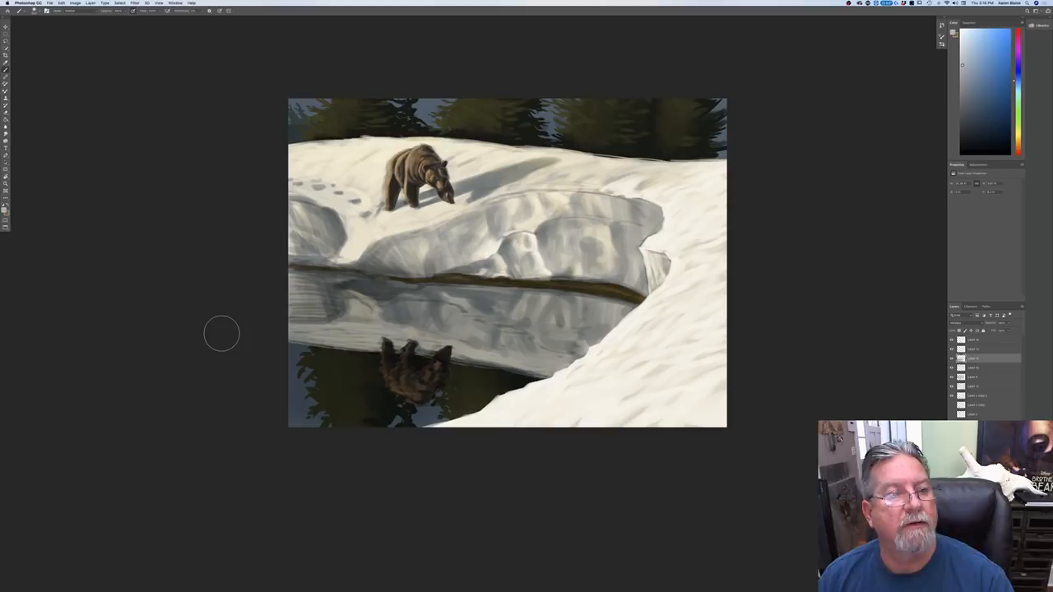
left_click(1008, 323)
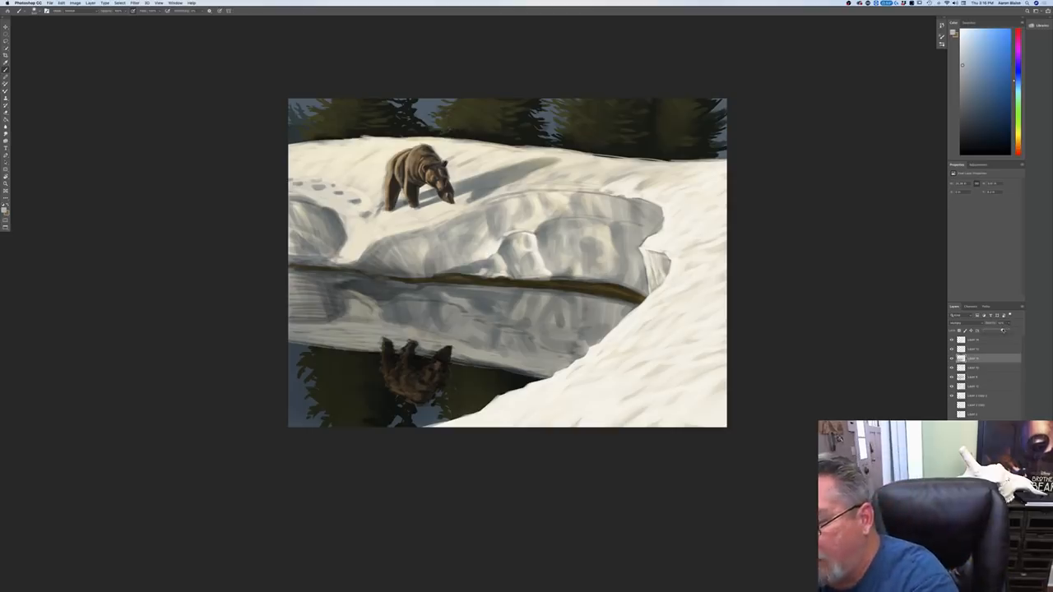
left_click_drag(1008, 331, 1001, 331)
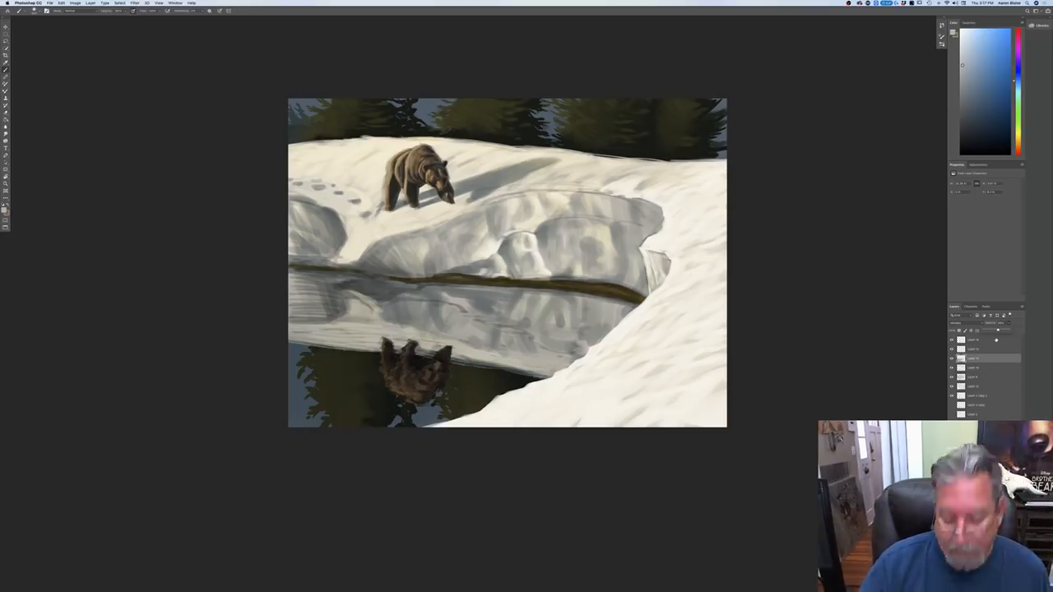
Step: Examine the shaded reflection up close and as a whole, toggling the upper layers' visibility to compare them
key("super+plus")
key("super+plus")
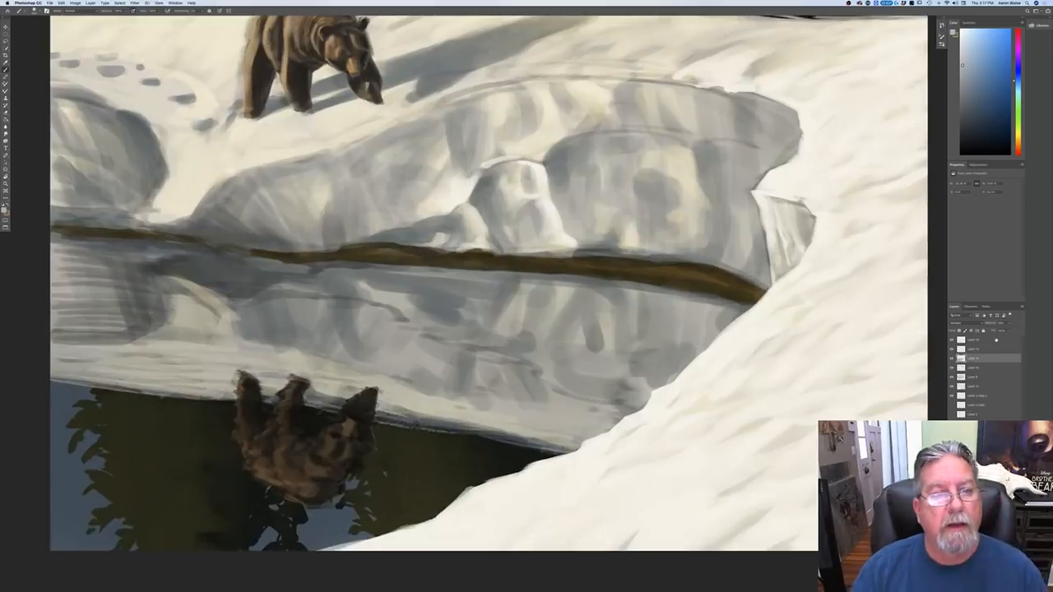
left_click_drag(148, 275, 287, 453)
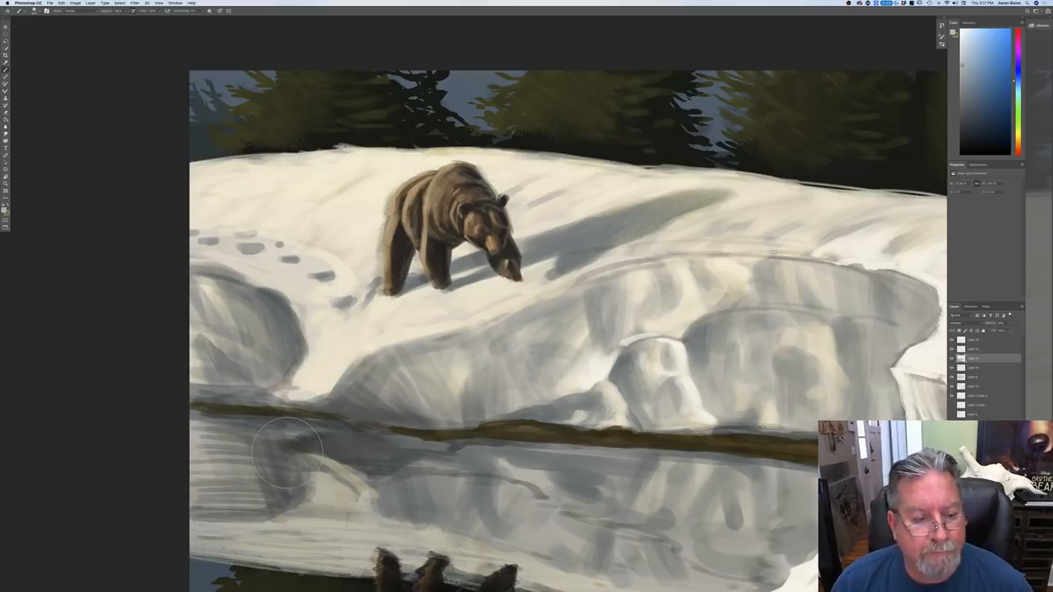
key("super+minus")
key("super+minus")
key("super+minus")
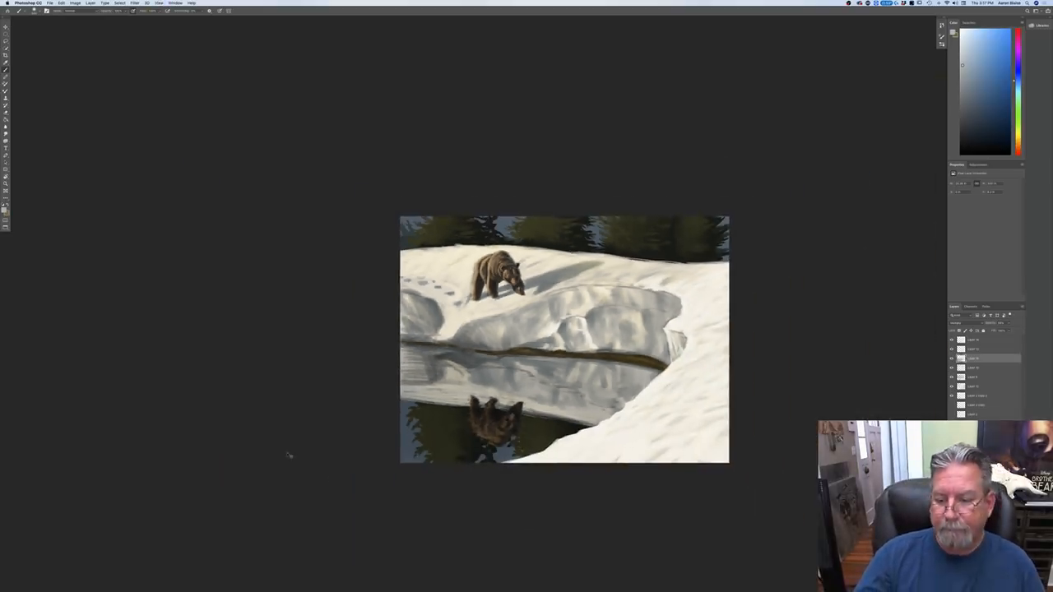
key("super+plus")
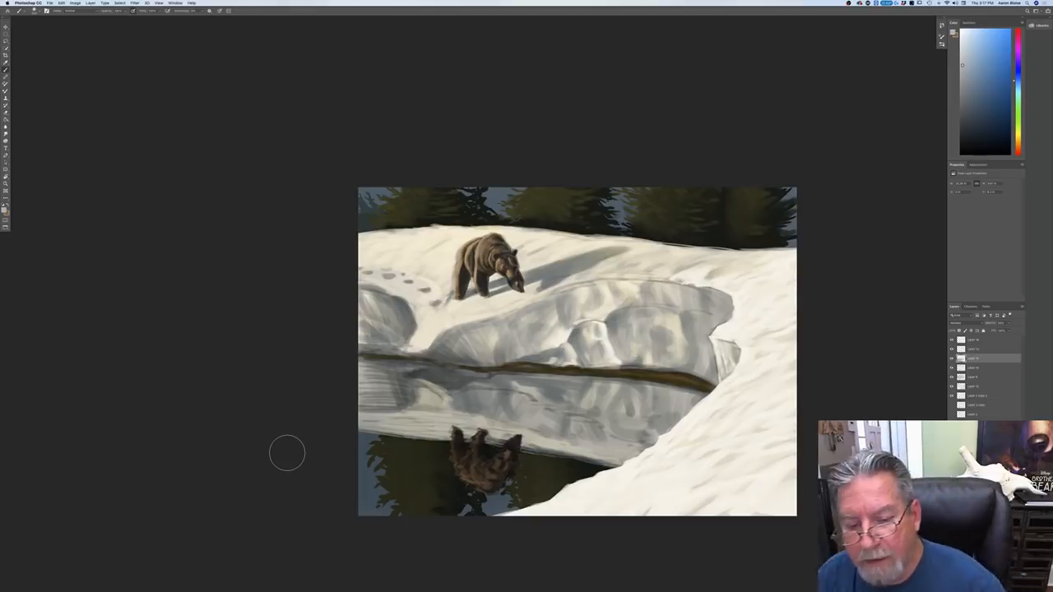
left_click(952, 350)
left_click(951, 349)
left_click(952, 345)
left_click(951, 346)
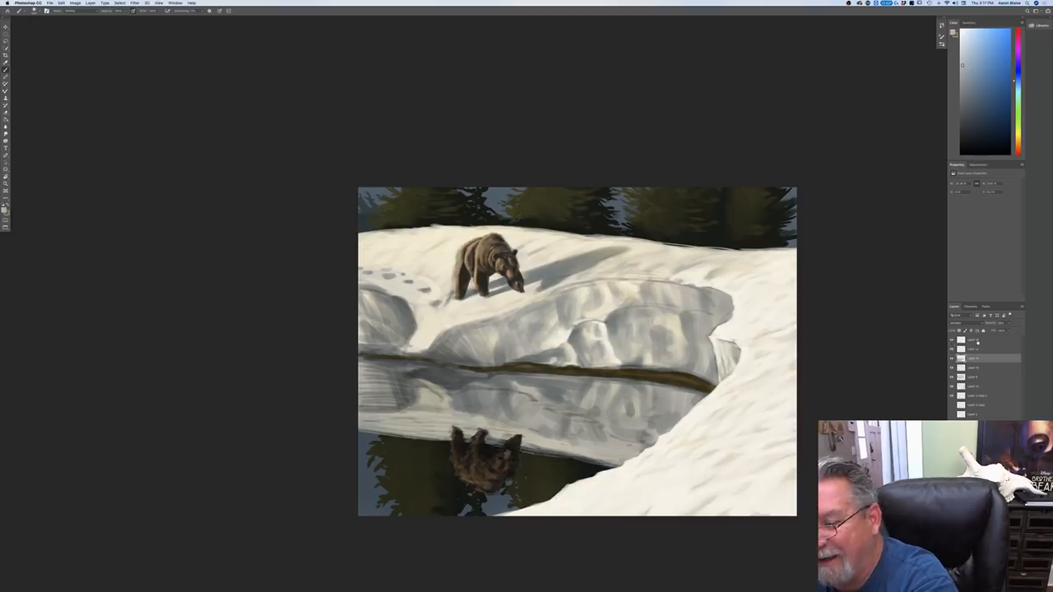
Step: Select the topmost highlight layer, sample a near-white from the bank edge as foreground, and switch back to the previous painting brush
left_click(977, 341)
left_click(4, 210)
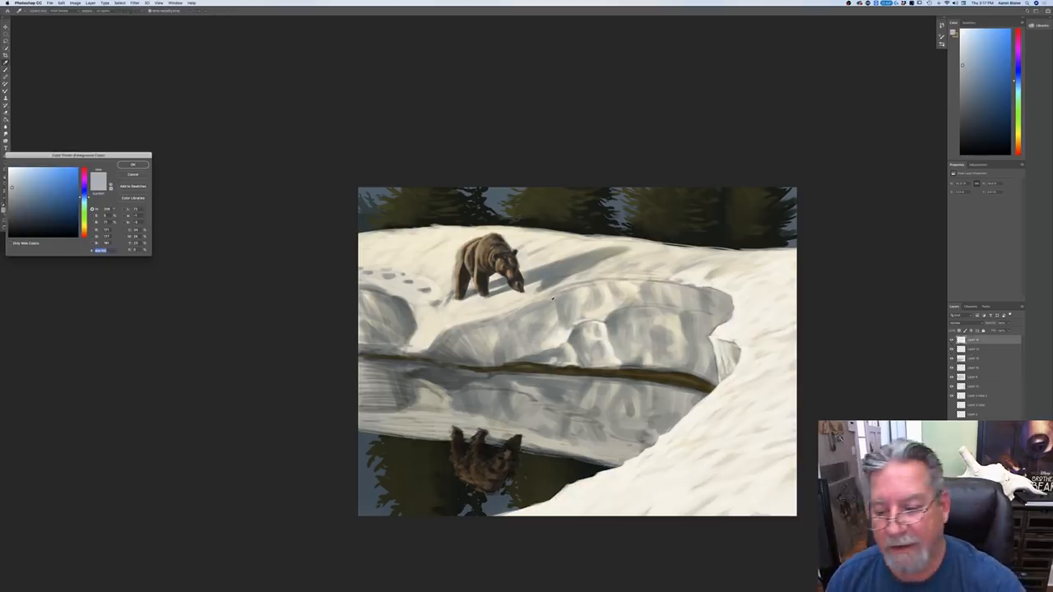
left_click(723, 328)
left_click(132, 165)
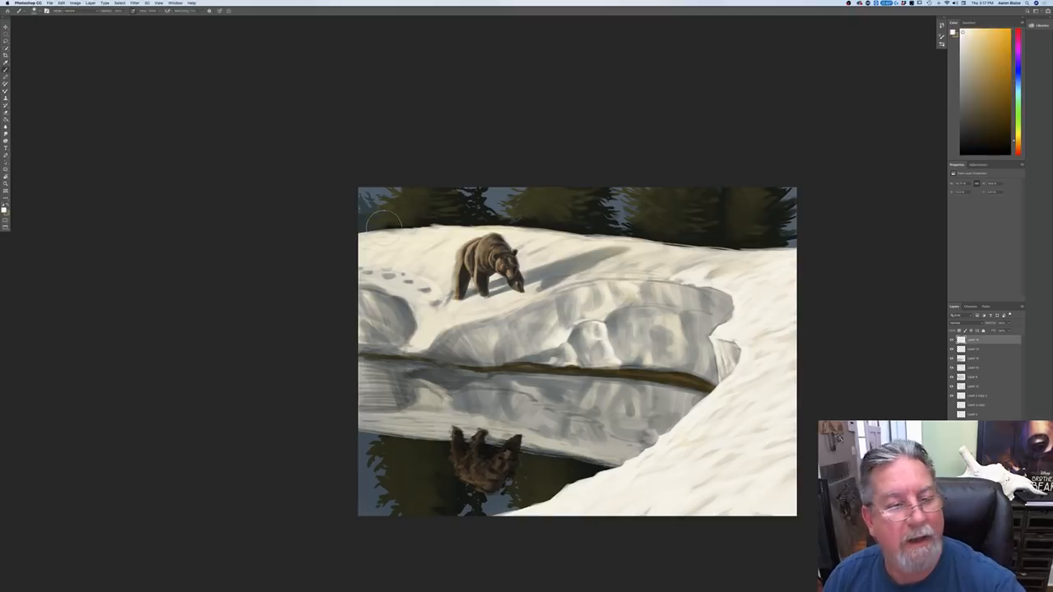
left_click(22, 10)
double_click(35, 65)
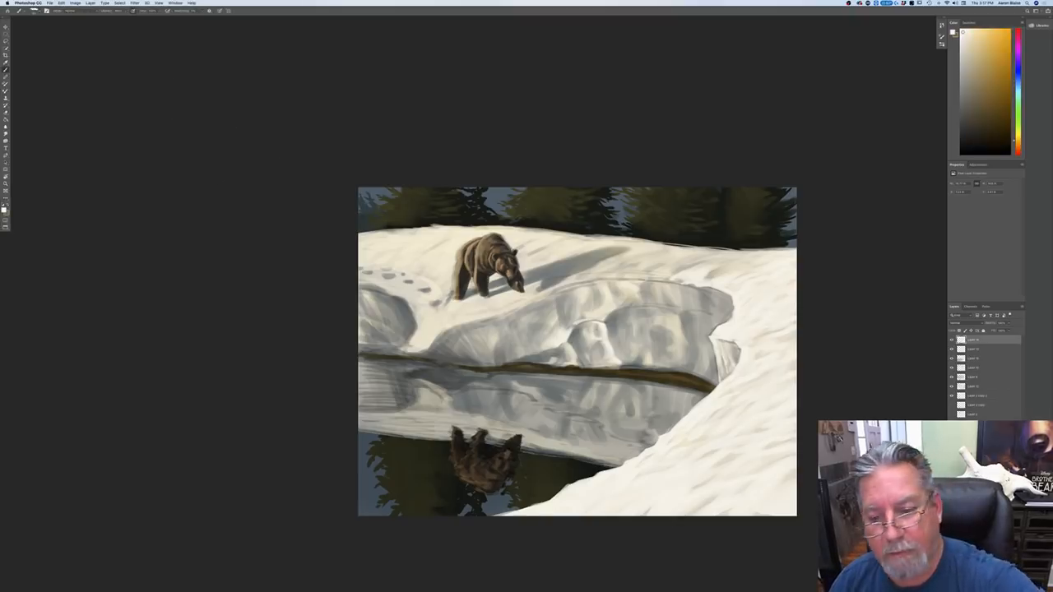
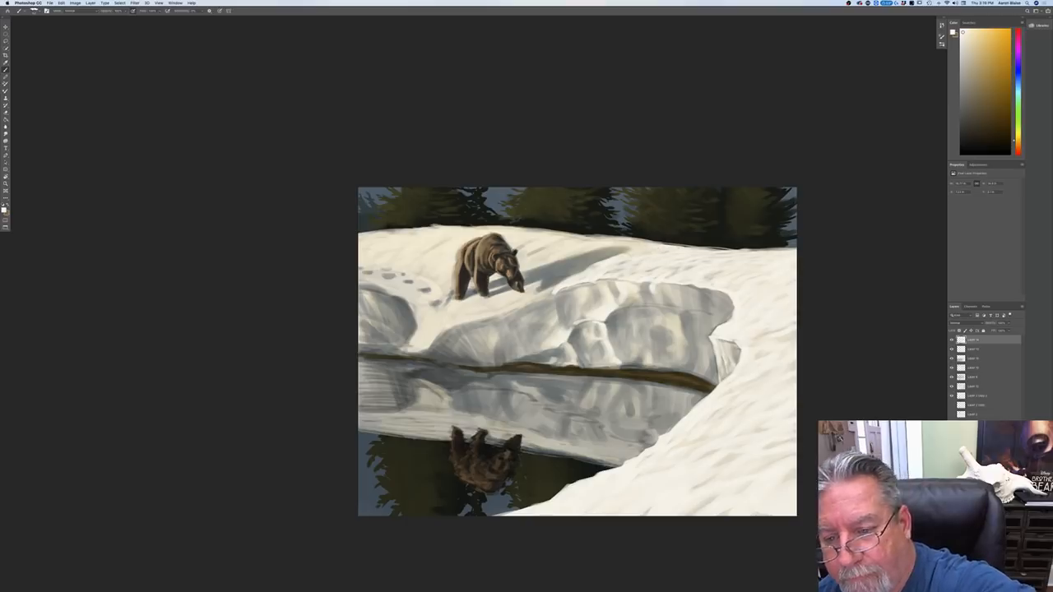
Step: Brush near-white highlights onto the far snow slope, the gully behind the bear, the paw prints and the left snowbank's rim
left_click_drag(690, 248, 671, 246)
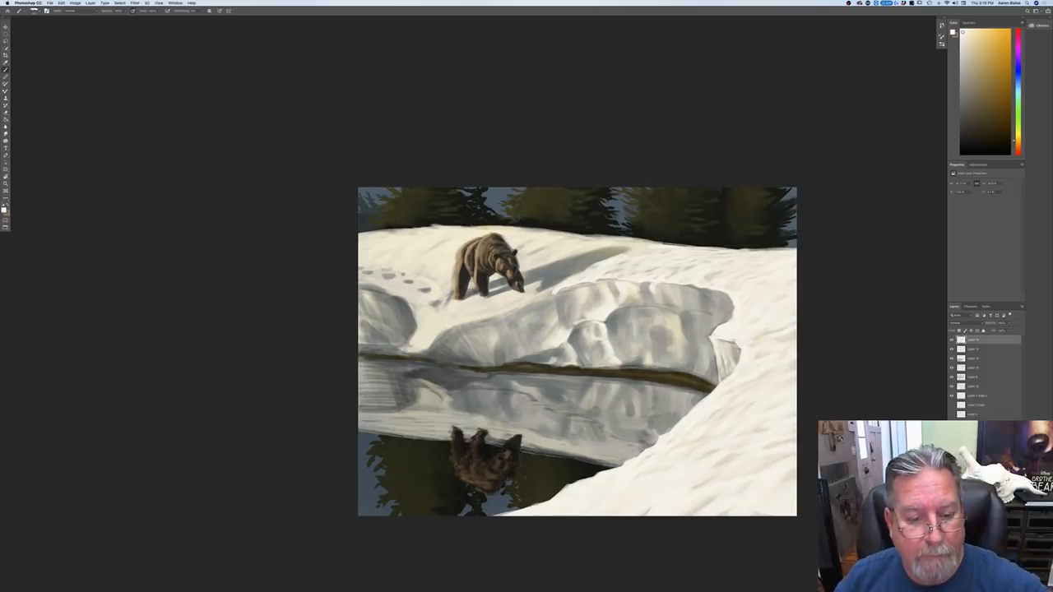
mouse_move(442, 316)
left_mouse_down()
mouse_move(453, 299)
mouse_move(431, 340)
left_mouse_up()
mouse_move(442, 307)
left_mouse_down()
mouse_move(430, 342)
mouse_move(409, 352)
left_mouse_up()
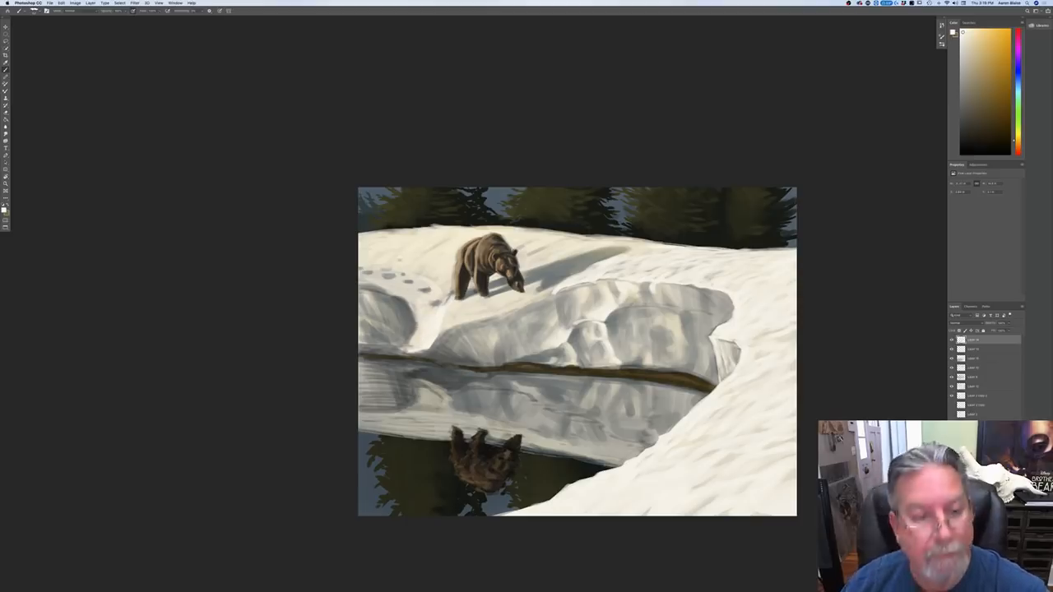
mouse_move(406, 300)
left_mouse_down()
mouse_move(417, 328)
mouse_move(402, 347)
left_mouse_up()
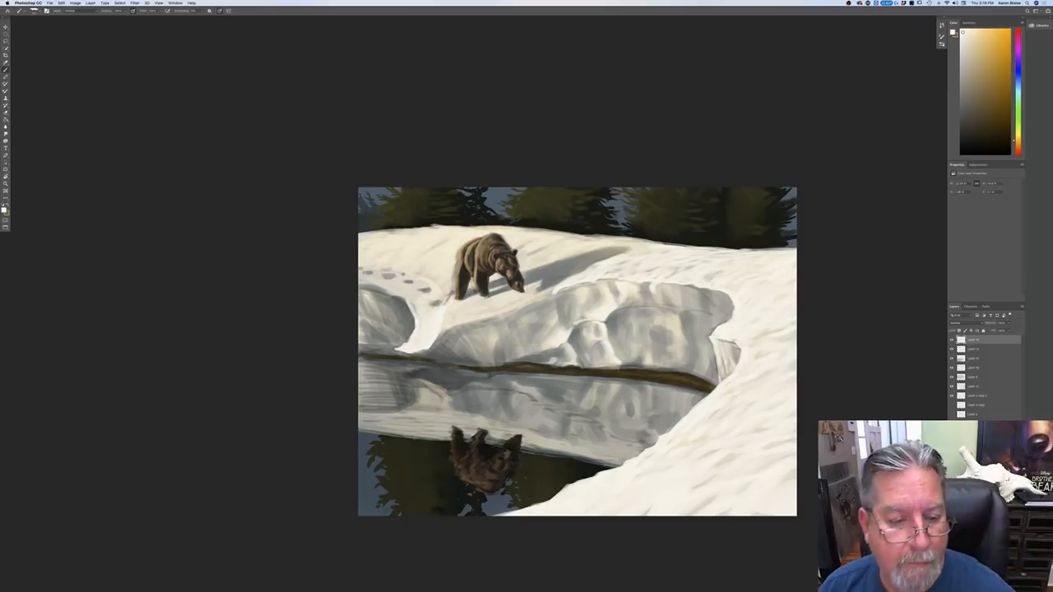
mouse_move(392, 298)
left_mouse_down()
mouse_move(363, 286)
mouse_move(414, 310)
left_mouse_up()
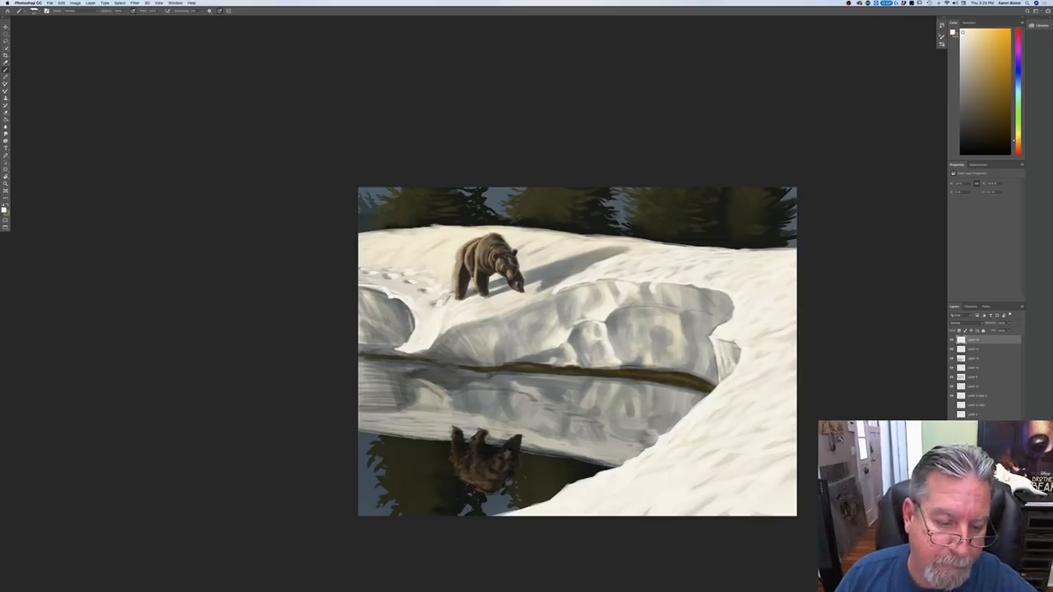
left_click_drag(387, 299, 401, 323)
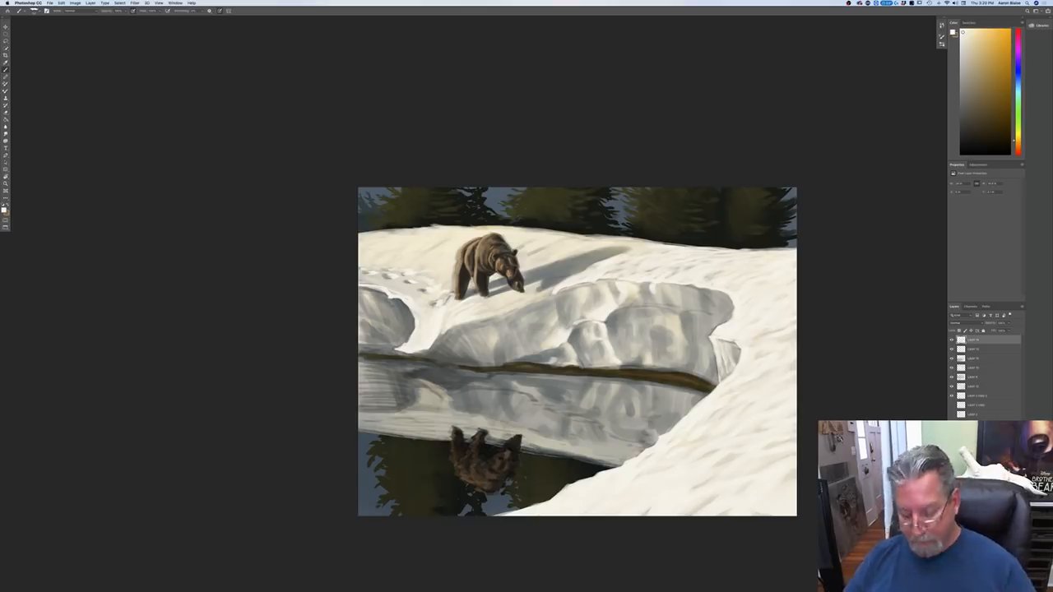
Step: Sample a softer off-white from the left snowbank's rim and brush light, curved planes down that bank's shaded face
left_click(4, 210)
left_click(368, 294)
key("Return")
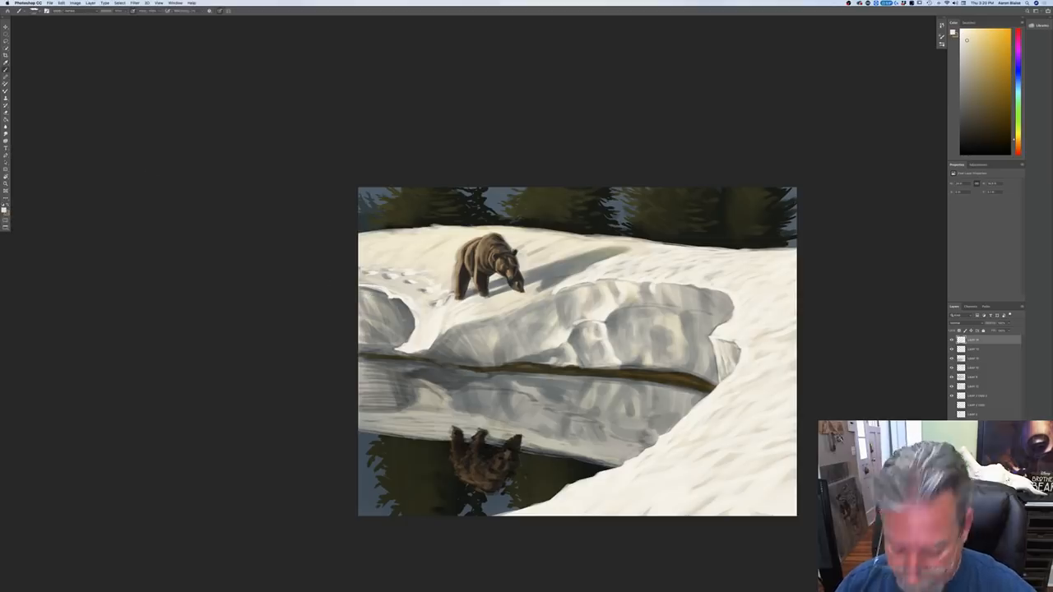
mouse_move(394, 302)
left_mouse_down()
mouse_move(416, 326)
mouse_move(408, 337)
left_mouse_up()
mouse_move(394, 304)
left_mouse_down()
mouse_move(406, 331)
mouse_move(411, 317)
mouse_move(404, 301)
mouse_move(404, 339)
left_mouse_up()
left_click_drag(371, 291, 390, 311)
left_click_drag(370, 291, 395, 320)
left_click_drag(390, 316, 398, 341)
mouse_move(369, 291)
left_mouse_down()
mouse_move(397, 317)
mouse_move(378, 293)
left_mouse_up()
left_click_drag(361, 287, 367, 290)
mouse_move(363, 289)
left_mouse_down()
mouse_move(386, 315)
mouse_move(384, 345)
left_mouse_up()
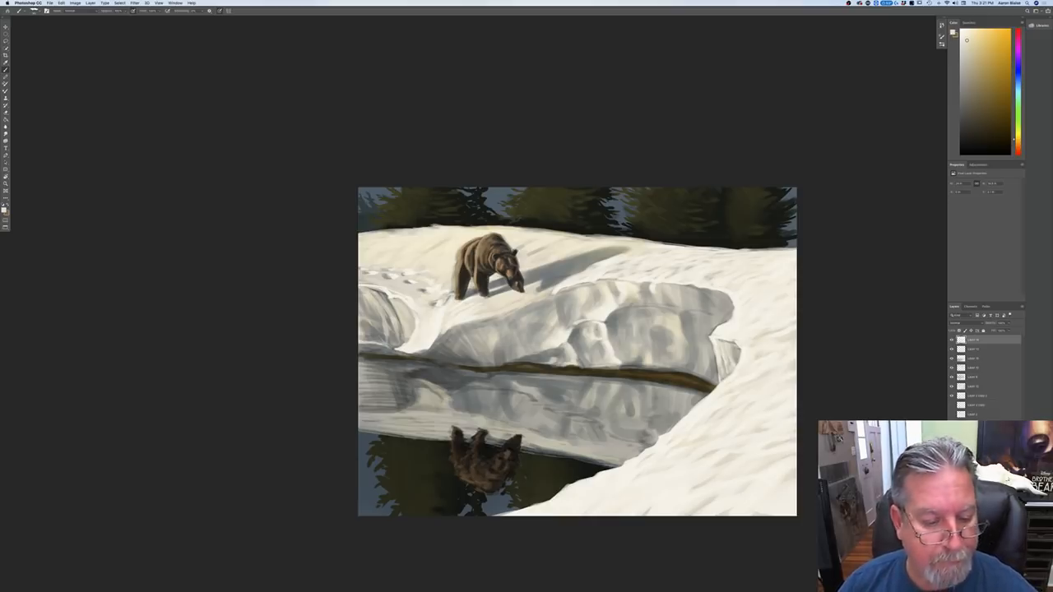
left_click_drag(368, 335, 383, 332)
mouse_move(359, 296)
left_mouse_down()
mouse_move(395, 344)
mouse_move(403, 333)
left_mouse_up()
left_click_drag(390, 302, 405, 331)
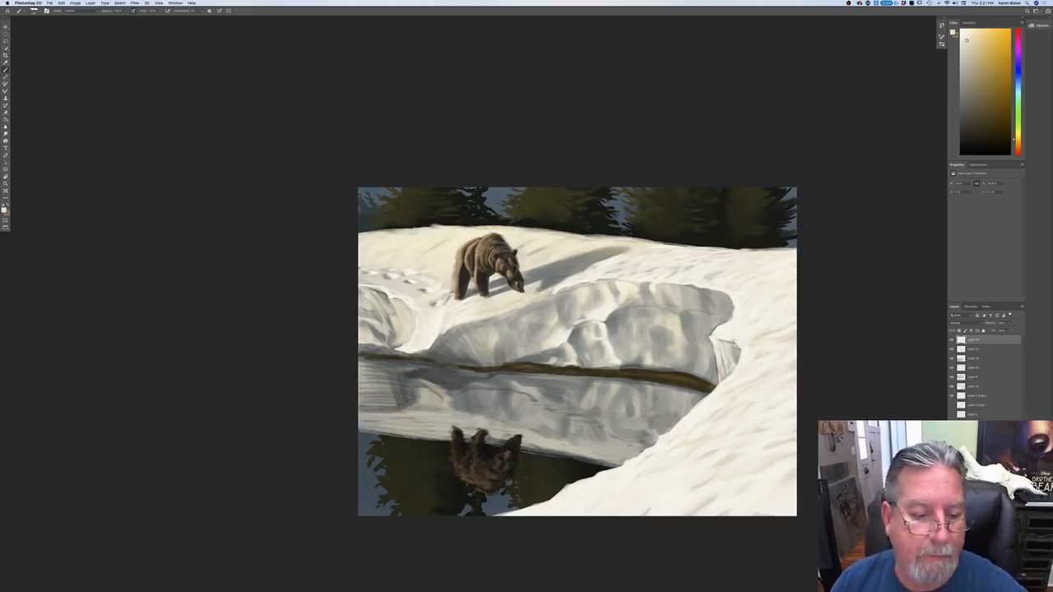
left_click_drag(393, 331, 399, 338)
left_click_drag(393, 340, 404, 345)
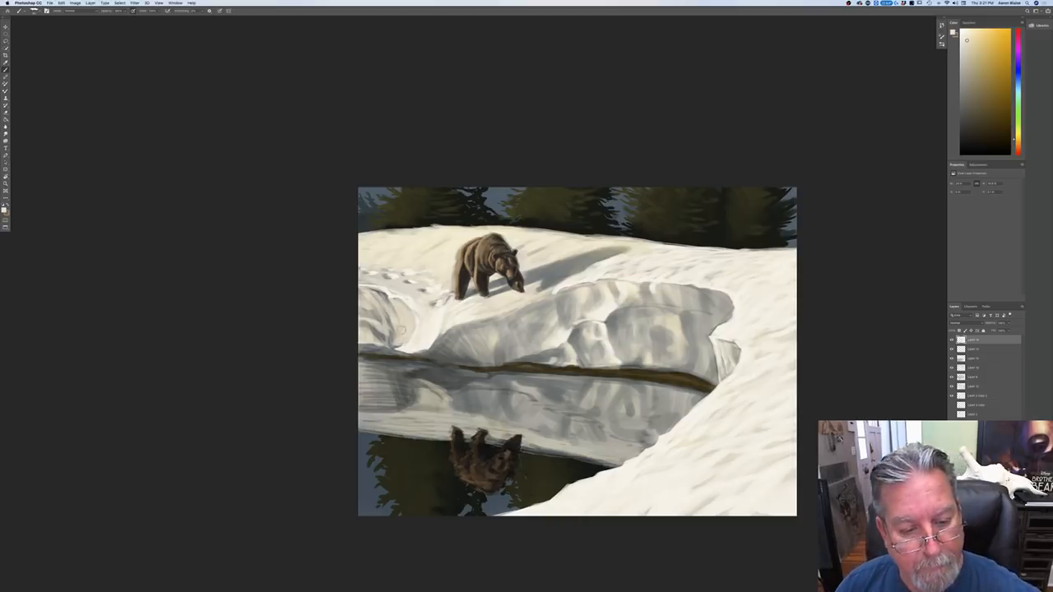
left_click_drag(384, 310, 407, 345)
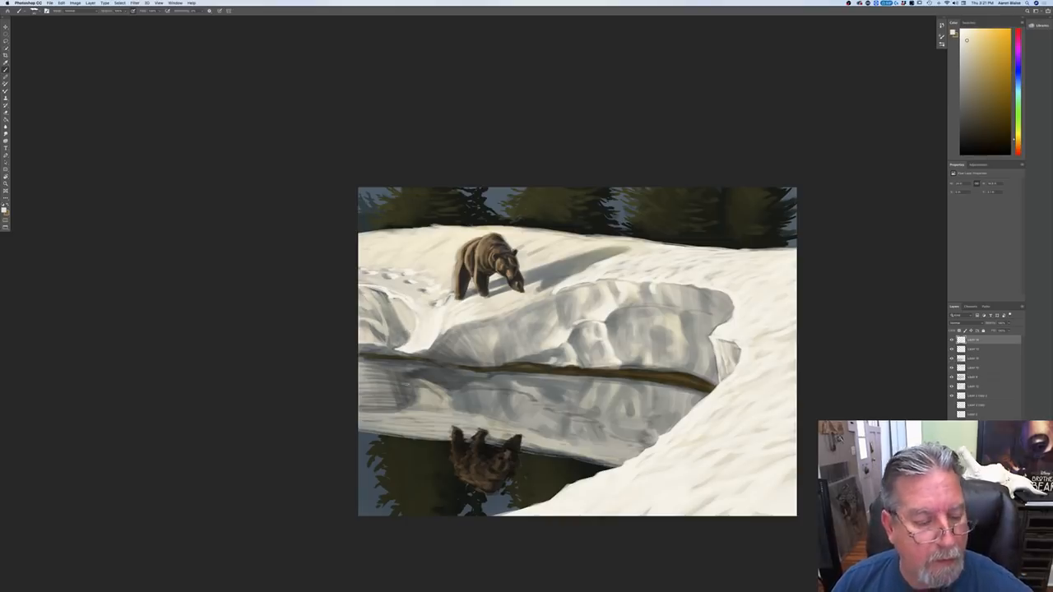
Step: Sample a brighter near-white from the central snowbank's sunlit top and touch up the snow behind the bear's hind feet
left_click(5, 211)
left_click(578, 280)
key("Return")
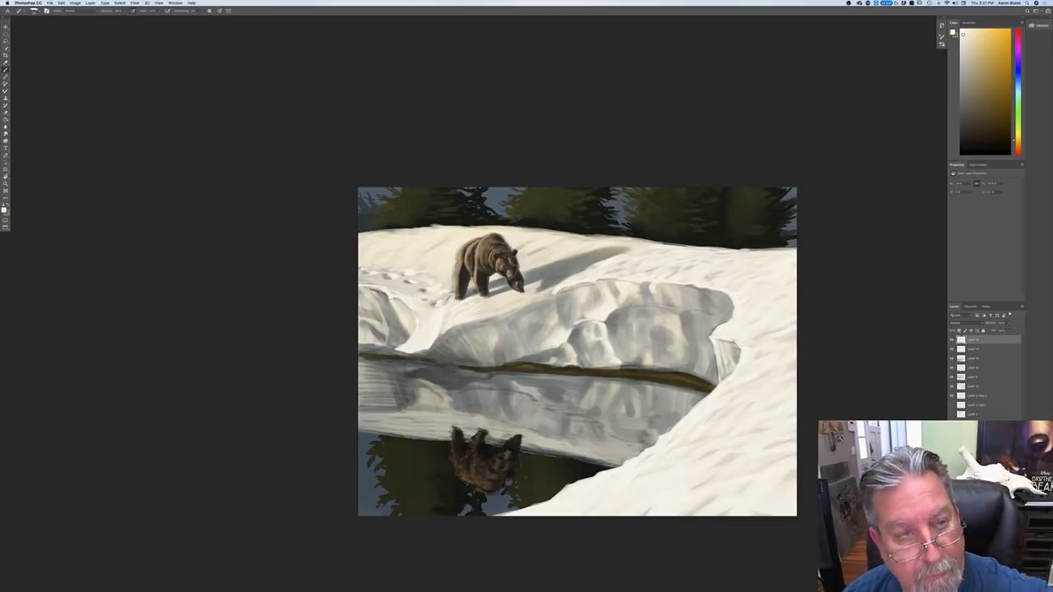
left_click_drag(456, 285, 447, 289)
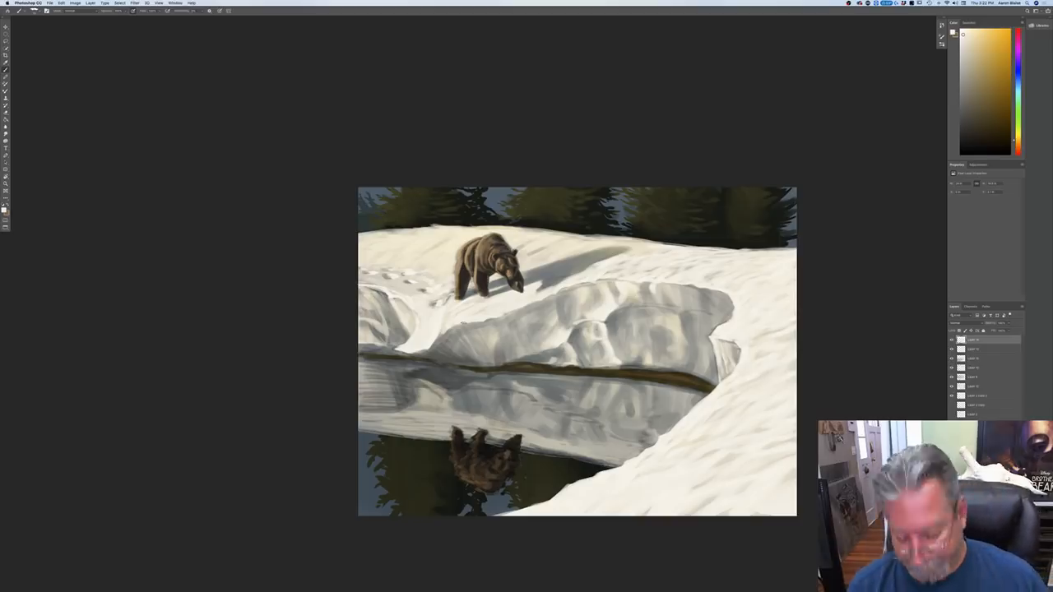
Step: View the whole painting at reduced size and flip the canvas horizontally to check the composition
key("super+minus")
key("super+minus")
key("super+minus")
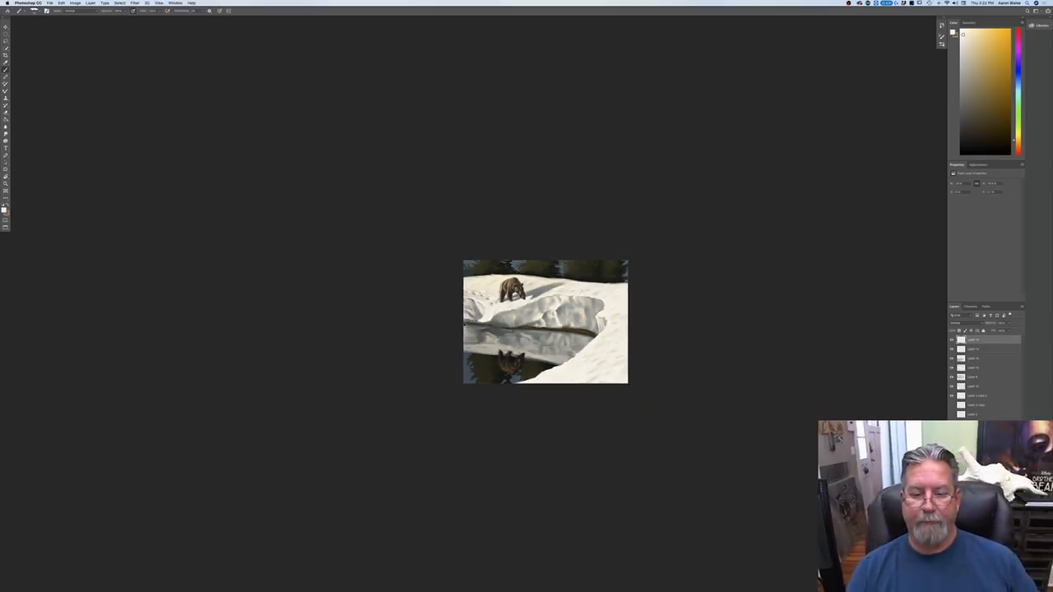
key("super+plus")
key("super+plus")
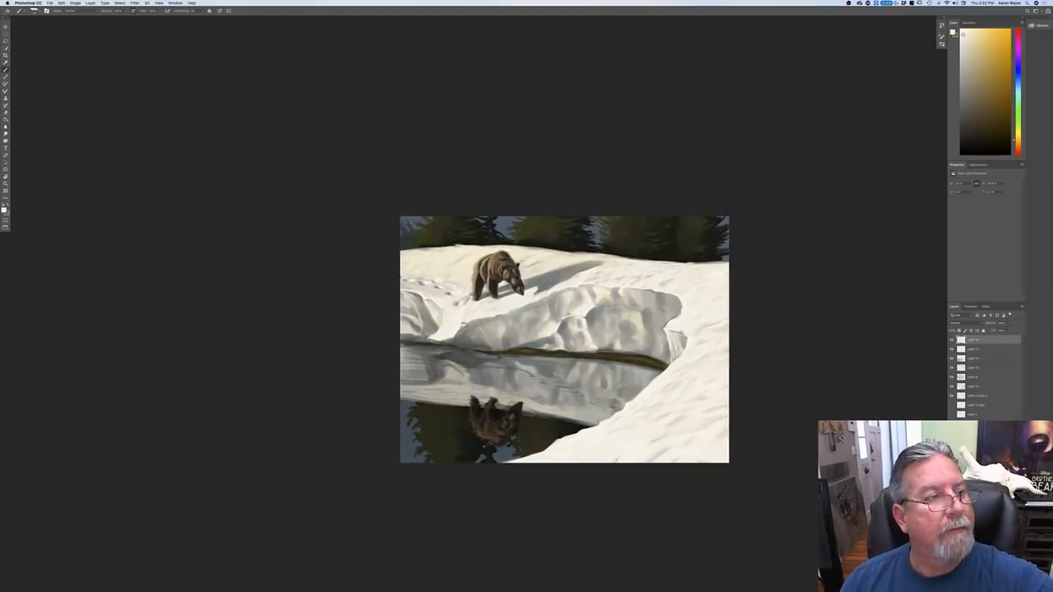
left_click(75, 3)
mouse_move(99, 57)
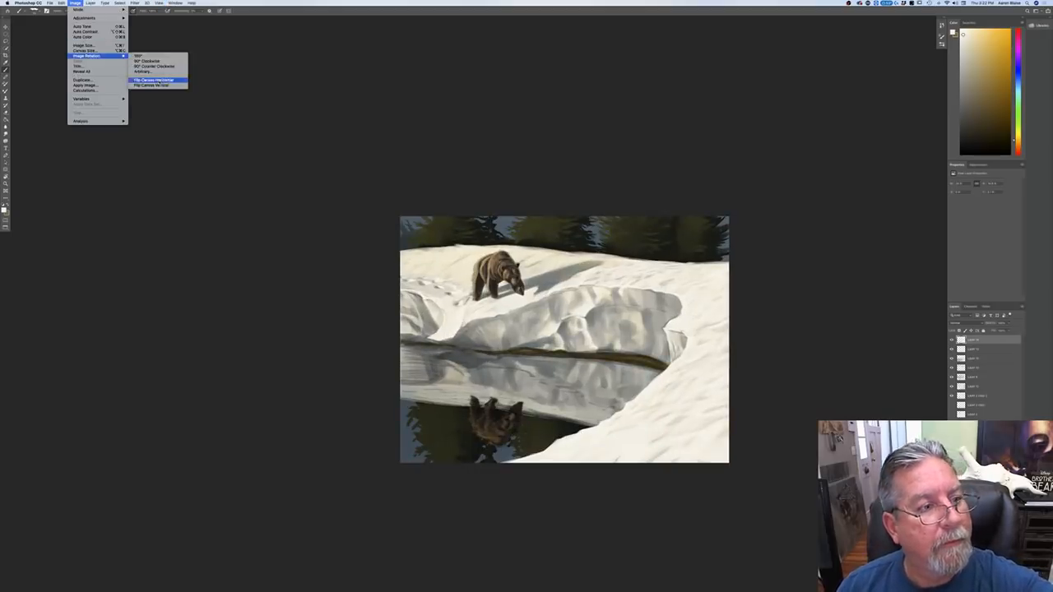
left_click(159, 80)
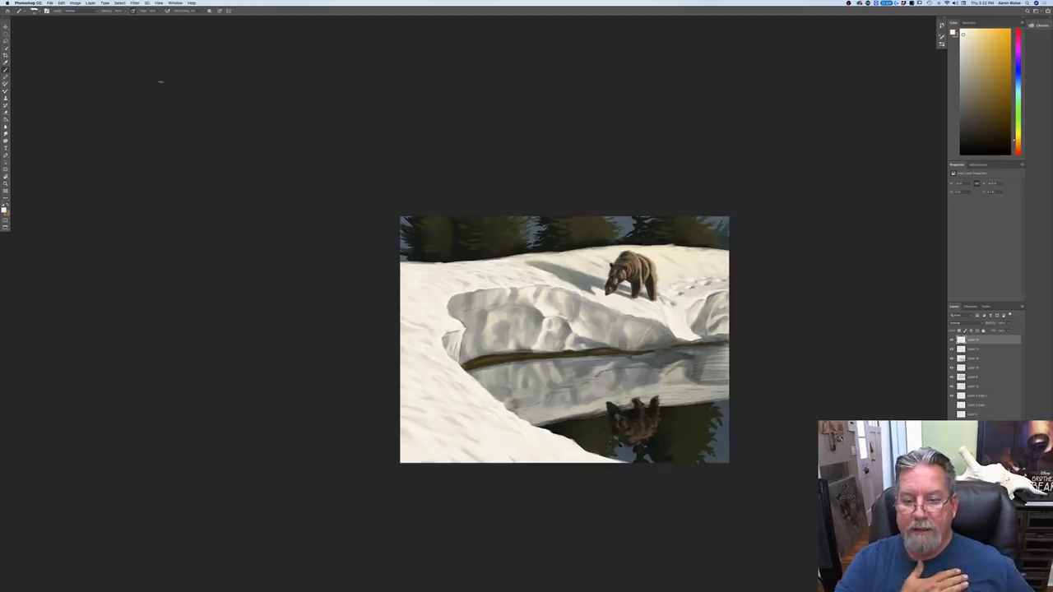
key("super+equal")
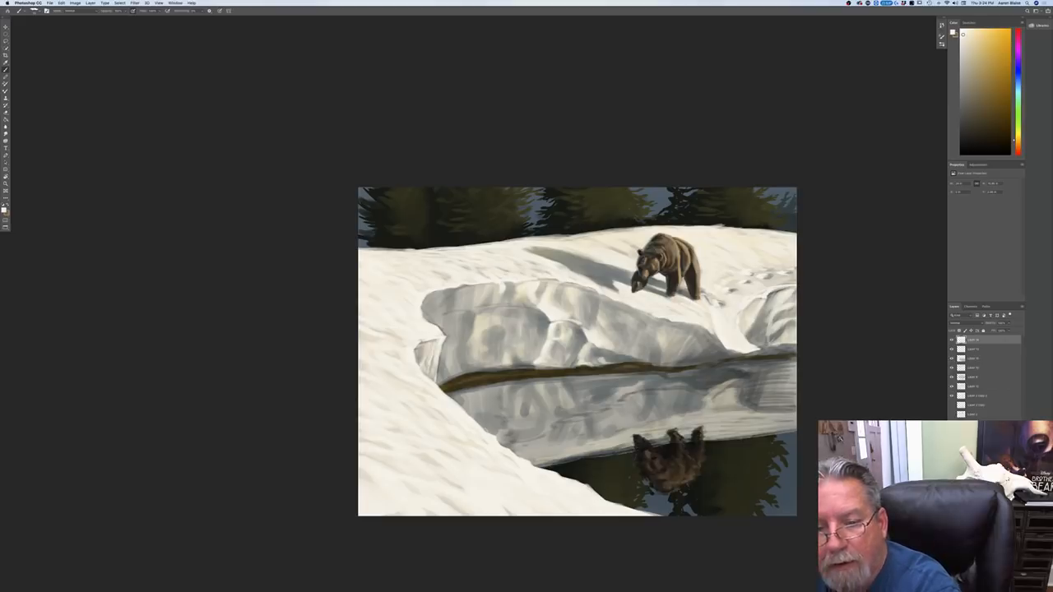
Step: Toggle the upper layers' visibility one at a time to compare each one's contribution, ending with the bear's highlight layer hidden
left_click(951, 396)
left_click(952, 398)
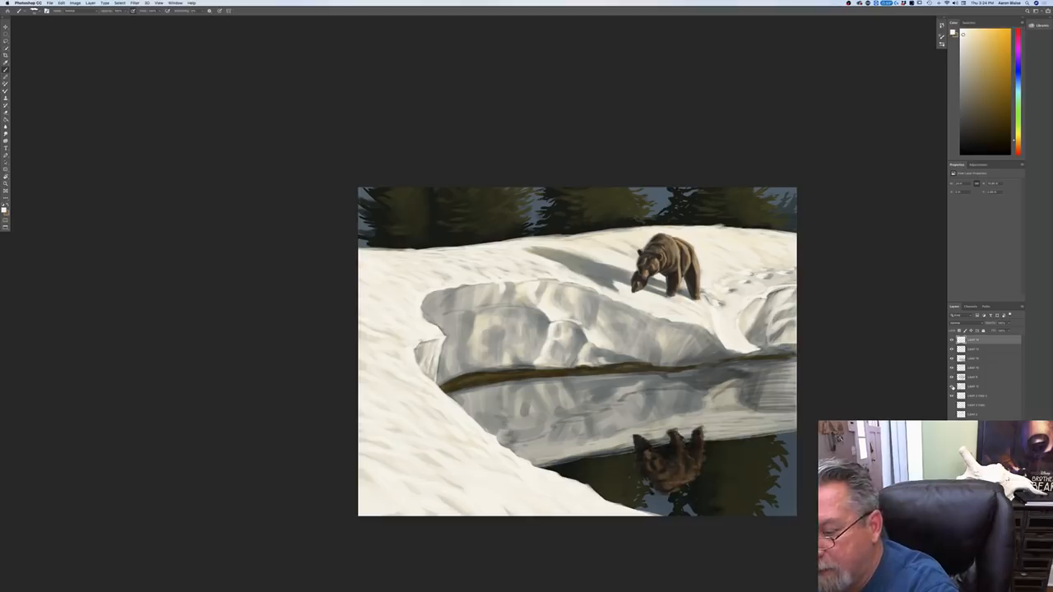
left_click(952, 386)
left_click(953, 386)
left_click(952, 378)
left_click(952, 377)
left_click(952, 369)
left_click(951, 368)
left_click(952, 360)
left_click(951, 359)
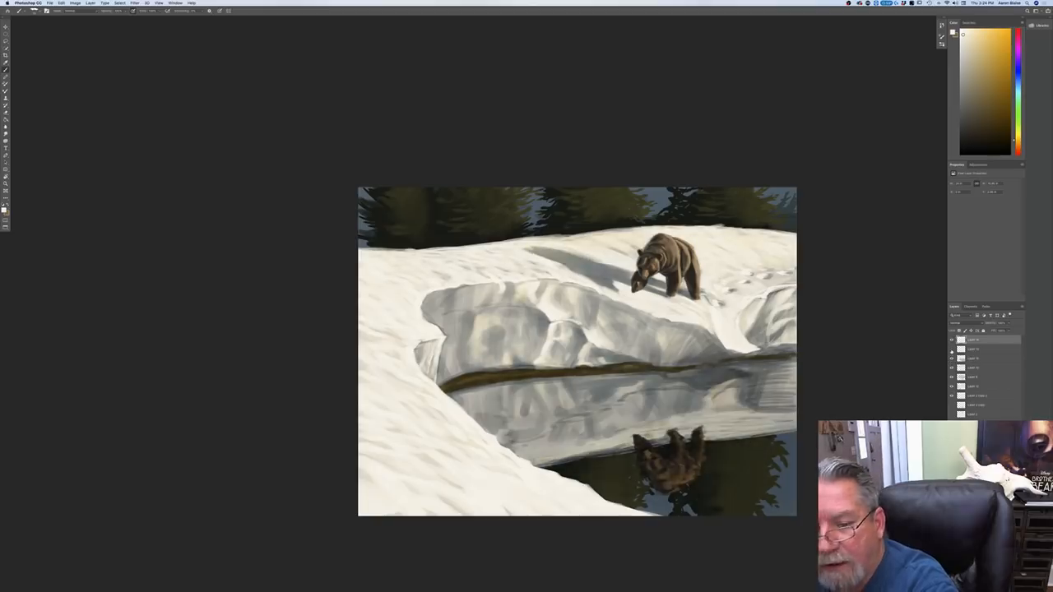
left_click(951, 349)
left_click(951, 349)
left_click(951, 350)
left_click(951, 349)
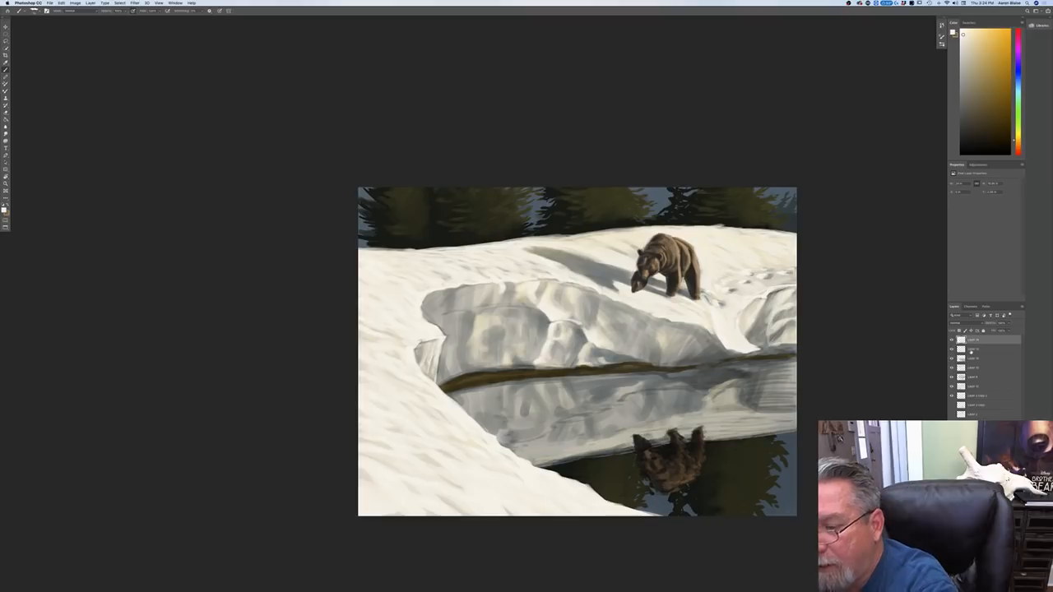
left_click(951, 349)
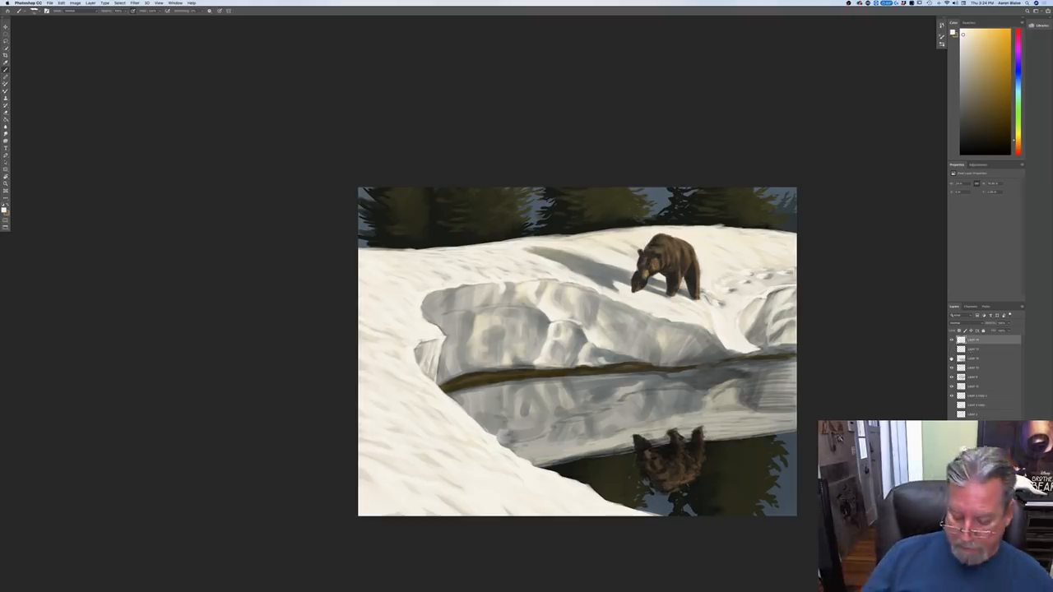
Step: Flip the canvas horizontally back to its original orientation
key("super+equal")
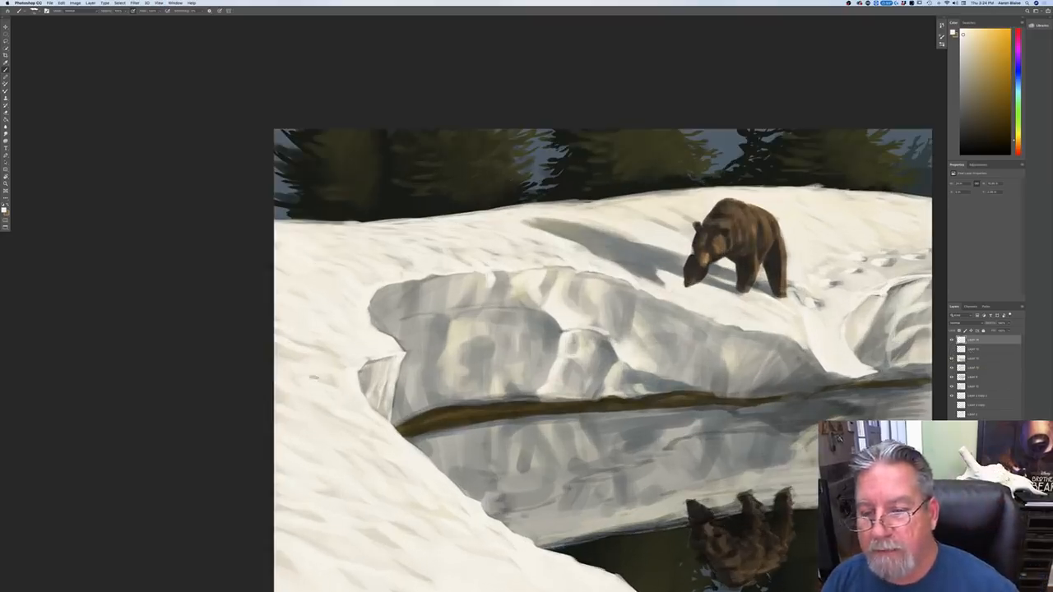
left_click(75, 3)
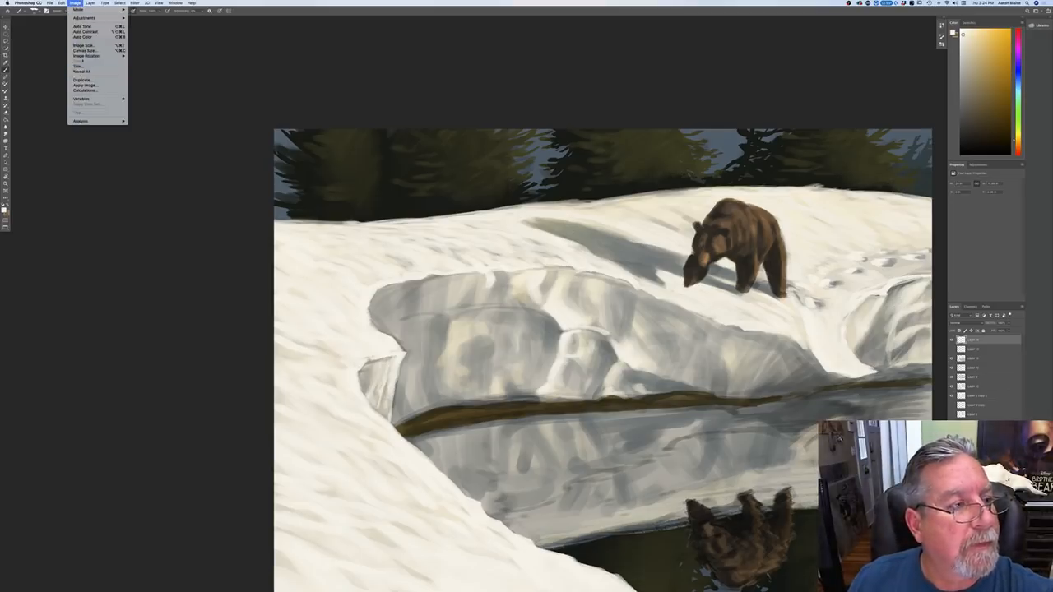
mouse_move(90, 55)
left_click(153, 79)
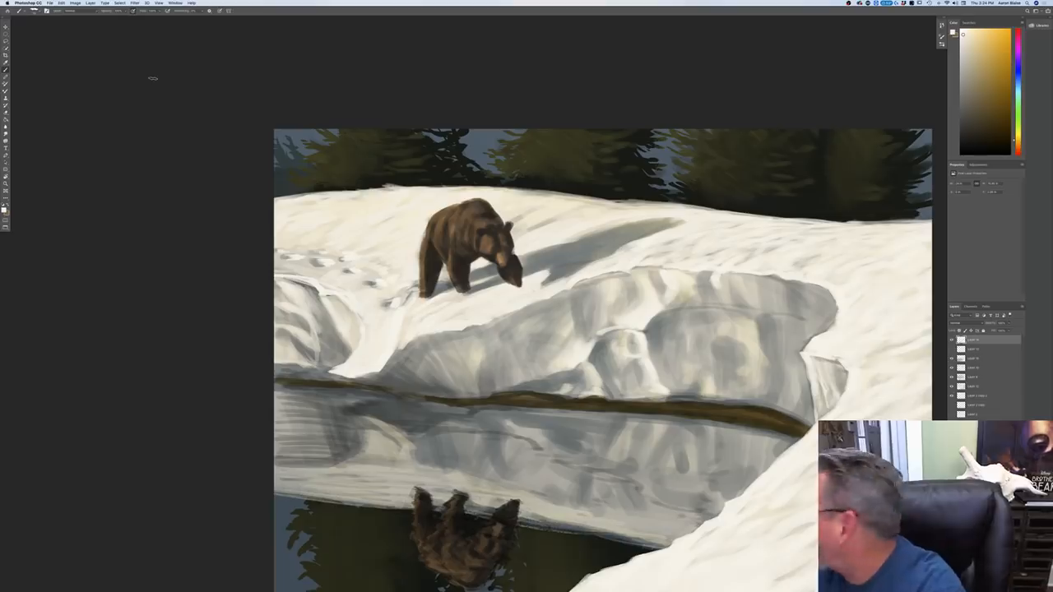
Step: Show the bear's highlight layer, then add a new layer above it with a light orange-tan foreground color
left_click(951, 359)
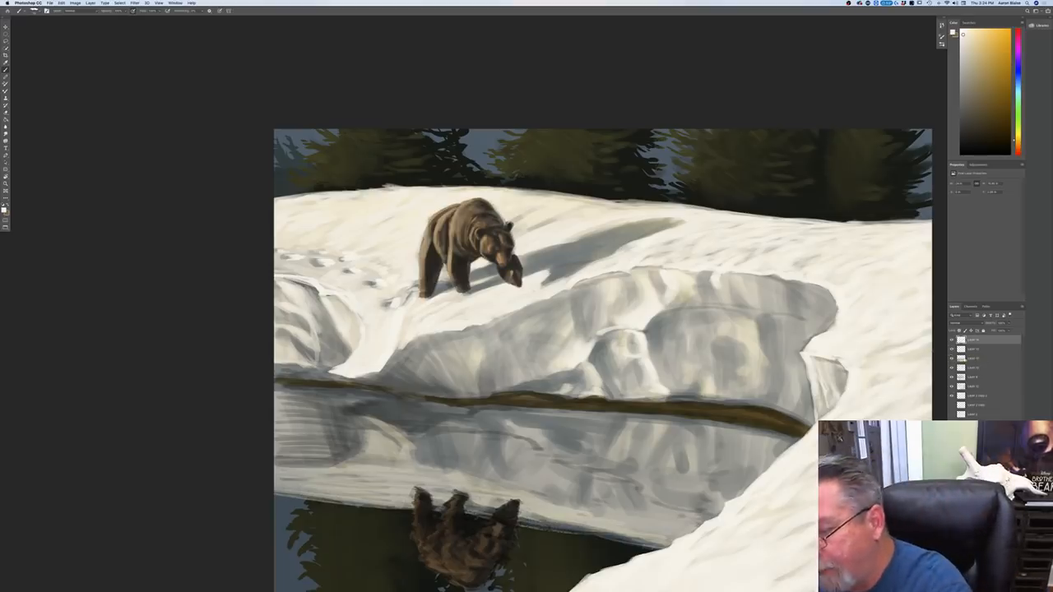
left_click(973, 349)
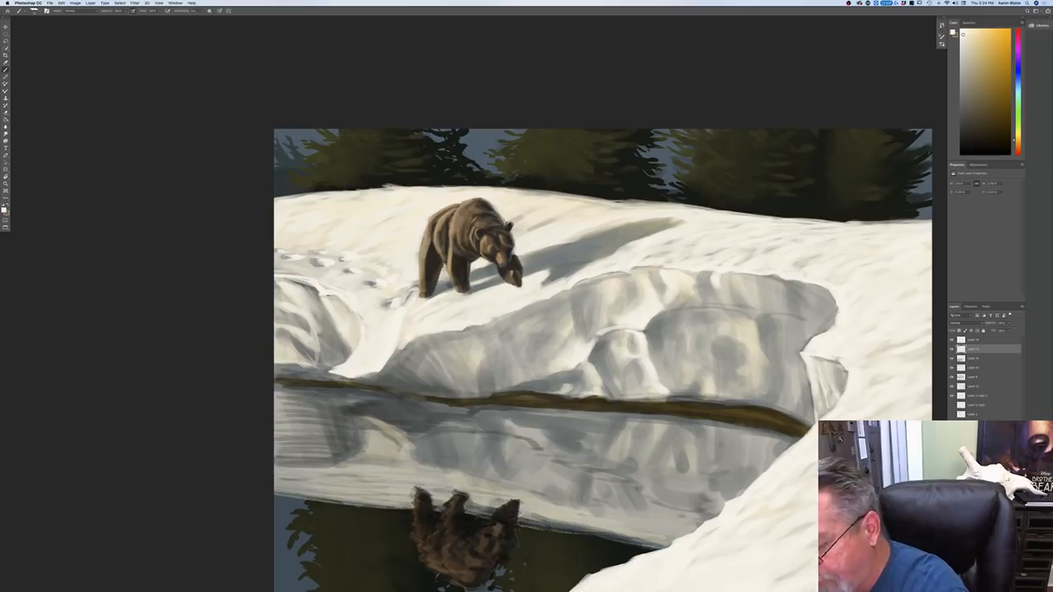
left_click(5, 210)
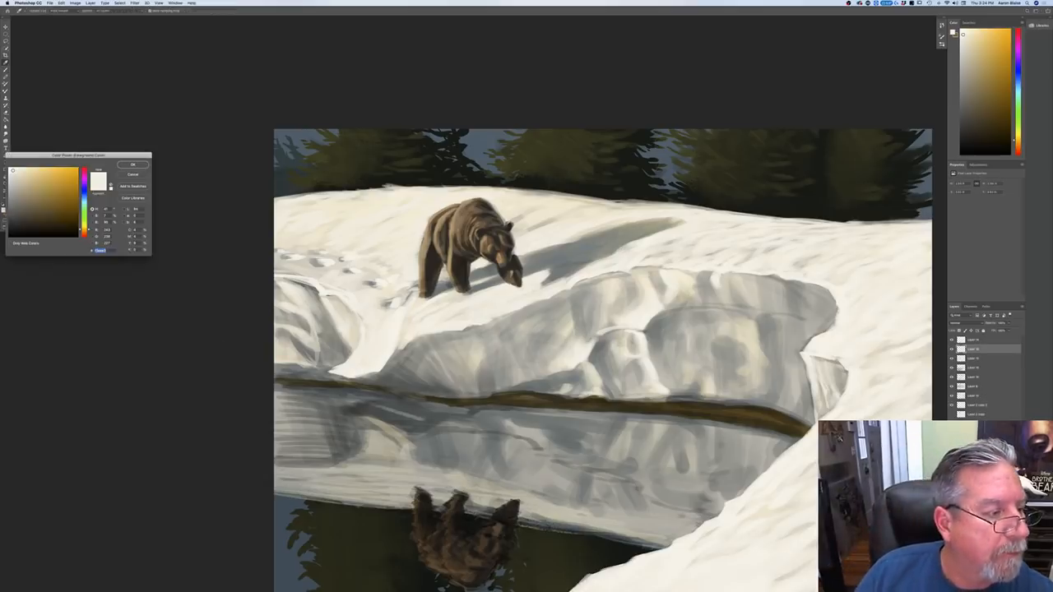
left_click_drag(83, 228, 84, 233)
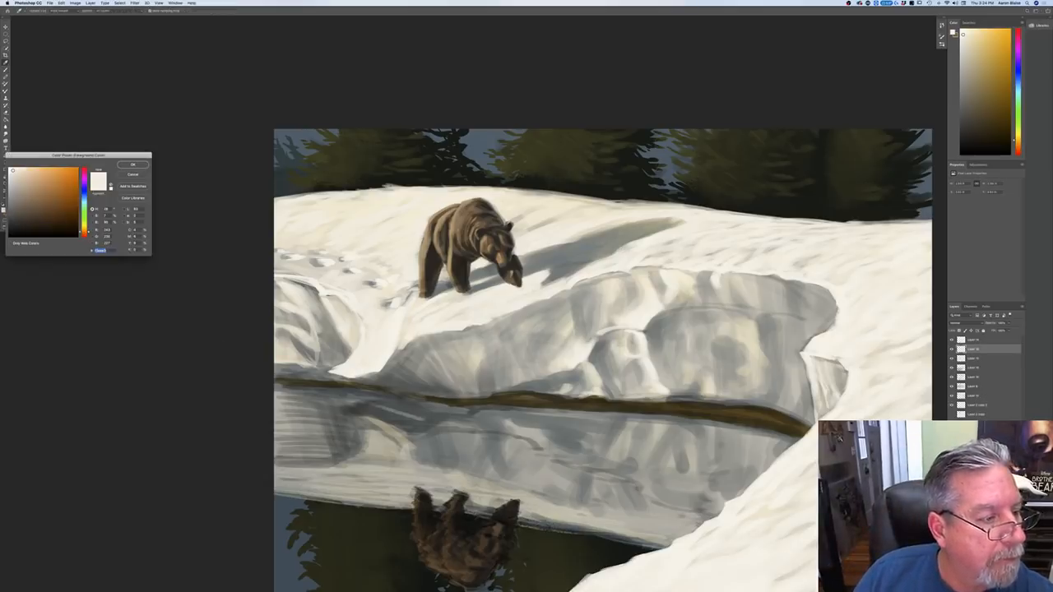
left_click(47, 175)
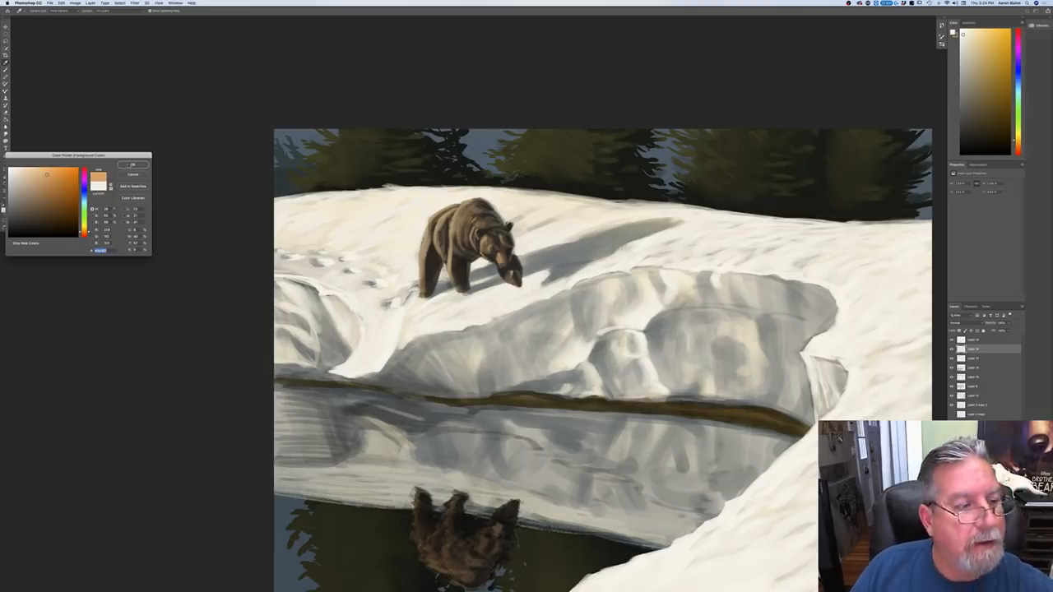
left_click(131, 164)
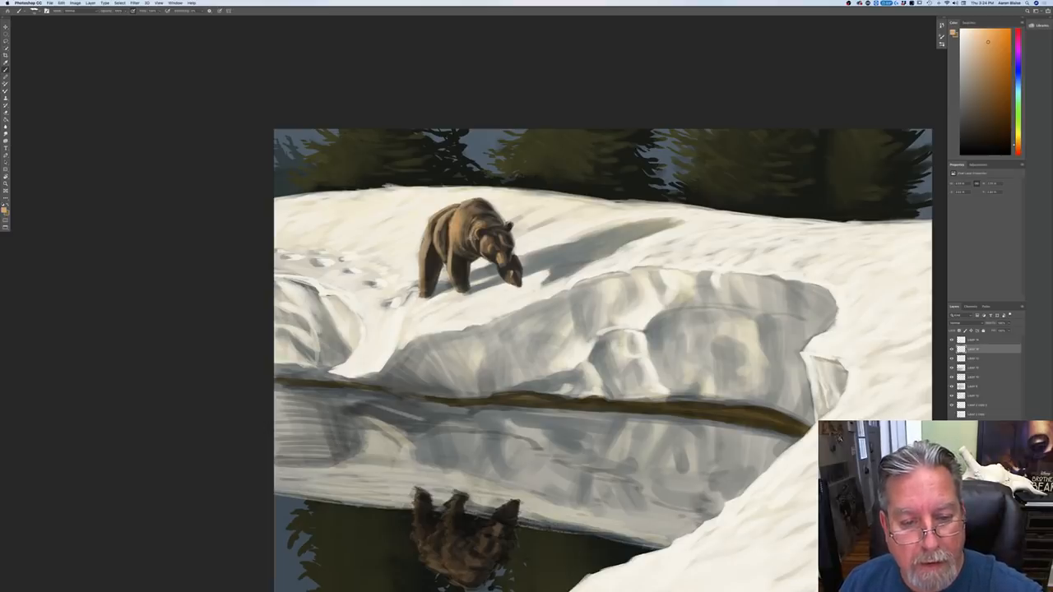
Step: Brush warm orange-tan light over the bear's neck, shoulder, front leg and hindquarters
left_click_drag(481, 239, 485, 261)
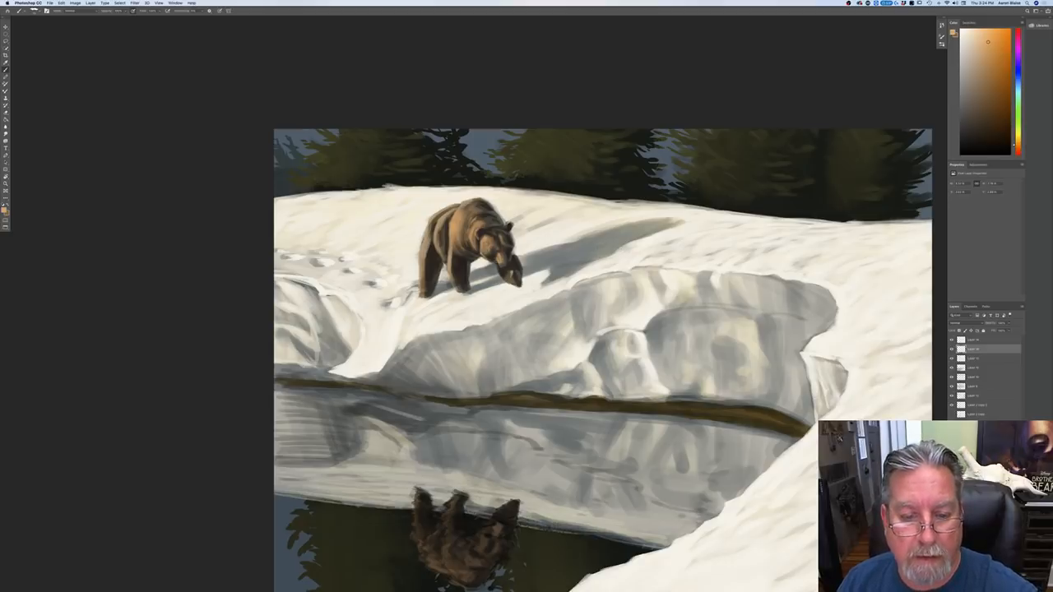
left_click_drag(452, 250, 458, 283)
mouse_move(447, 218)
left_mouse_down()
mouse_move(443, 255)
mouse_move(427, 266)
left_mouse_up()
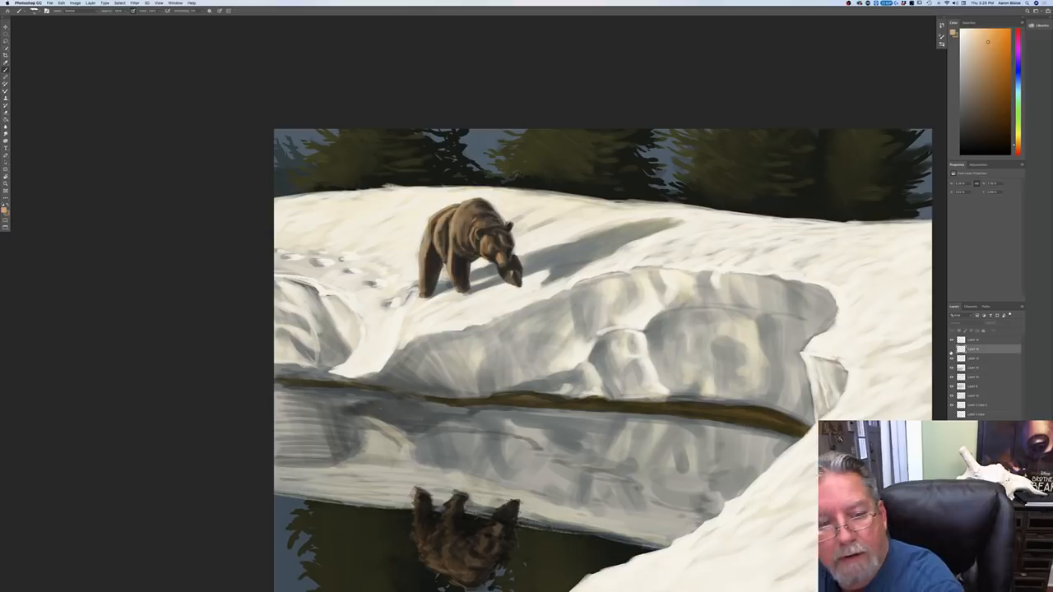
Step: Compare the painting with and without the bear's new warm-light layer at reduced size, leaving the layer visible
left_click(951, 358)
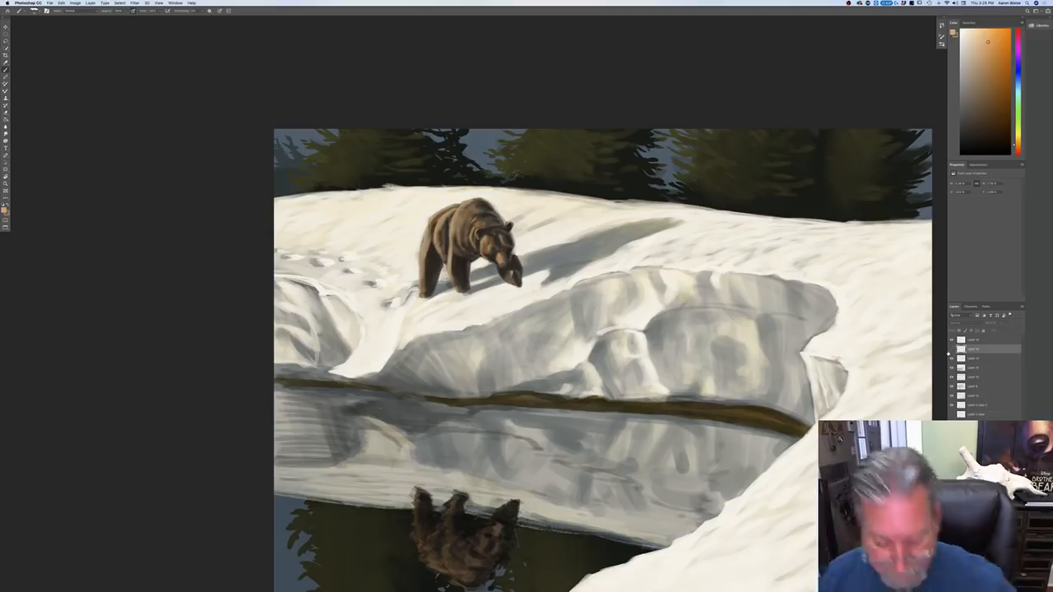
key("super+minus")
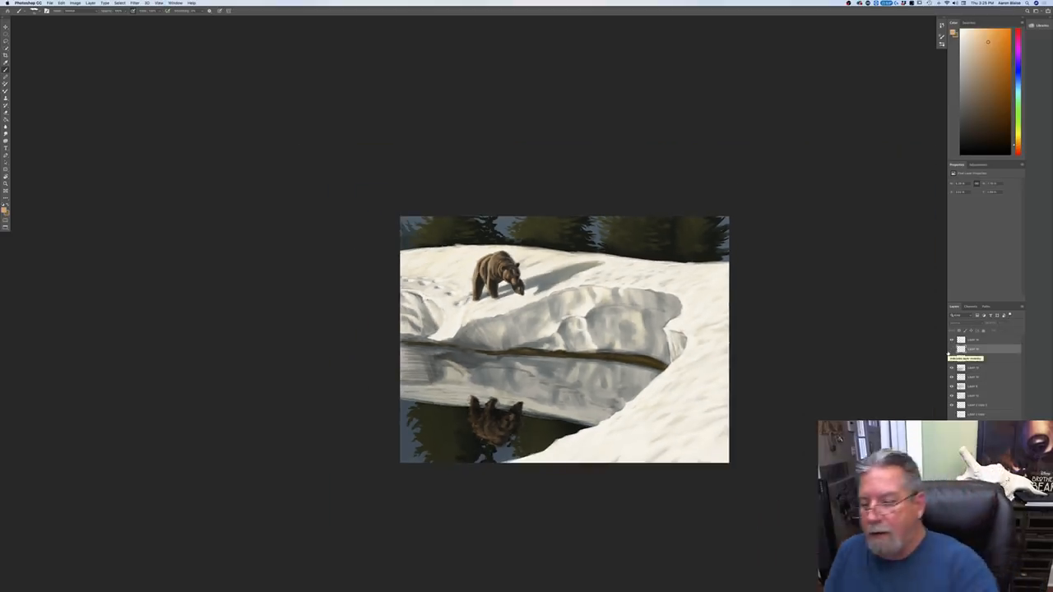
left_click(951, 357)
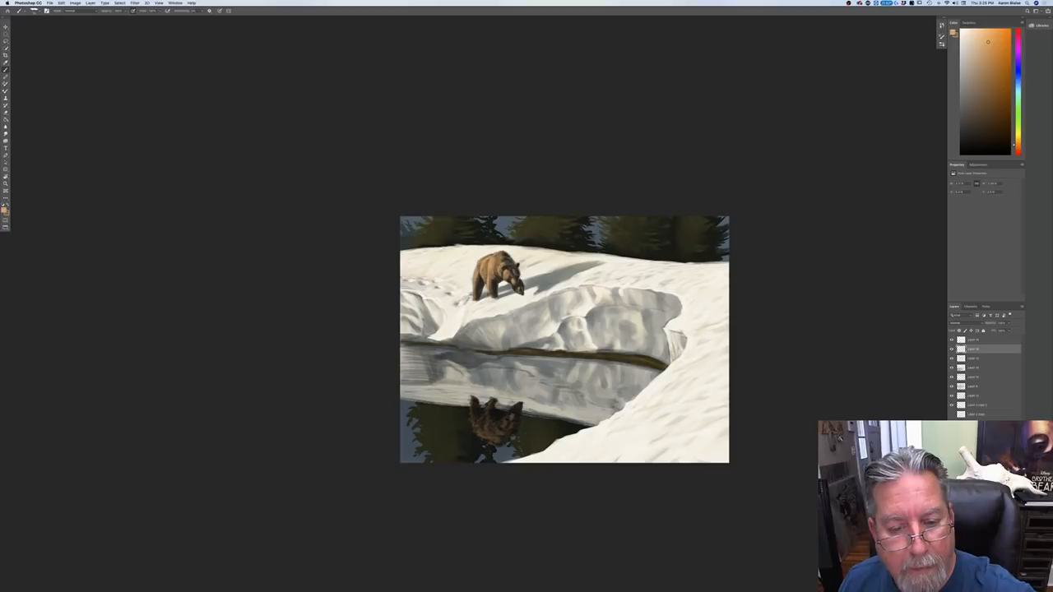
Step: Choose a paler orange foreground color and brush sunlit highlights over the bear's back, shoulder and hindquarters
left_click_drag(478, 275, 475, 297)
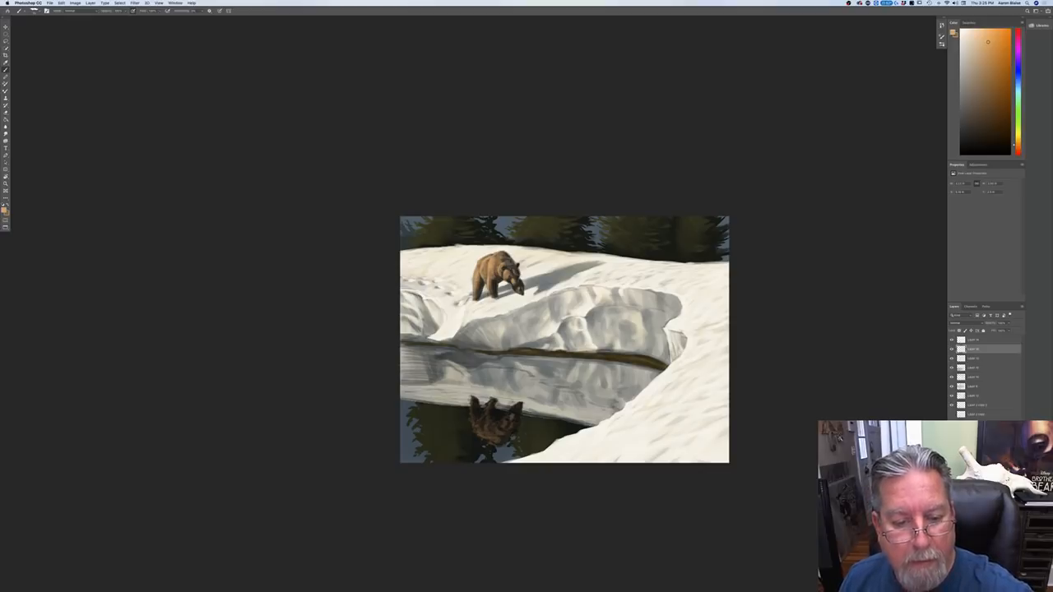
key("super+plus")
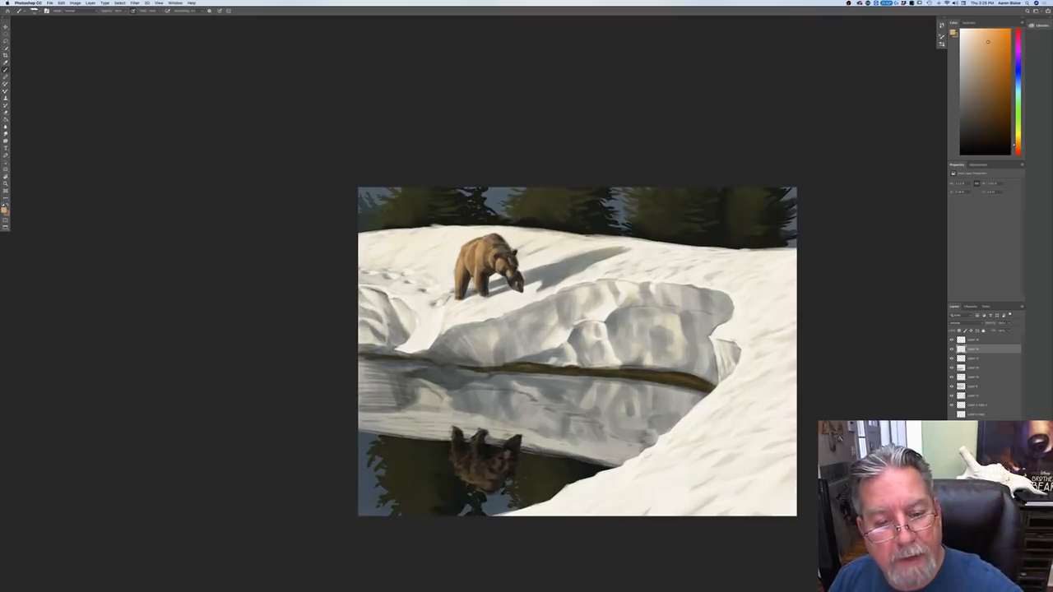
left_click(5, 210)
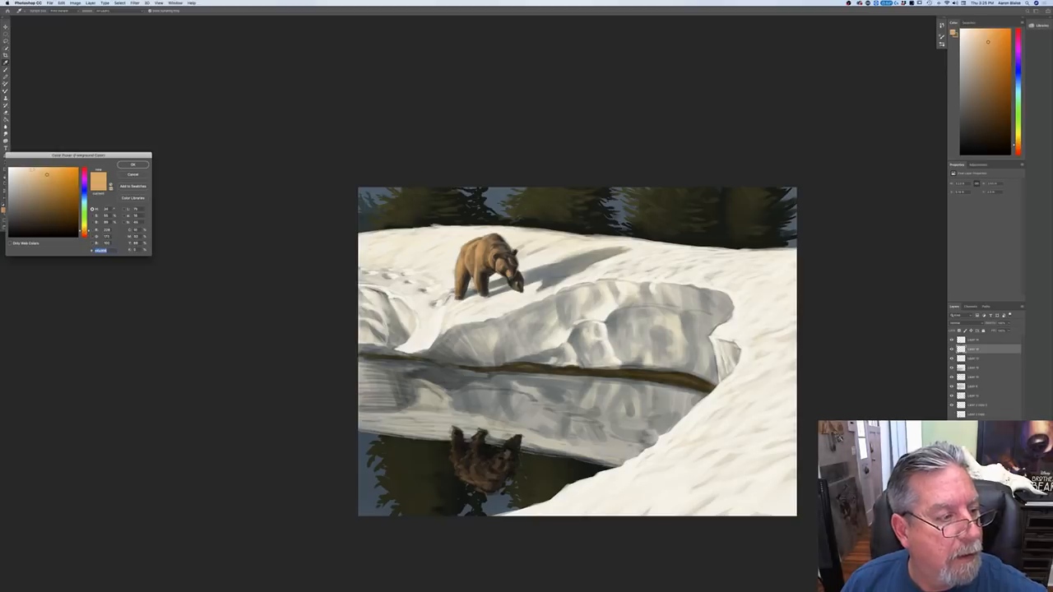
key("Return")
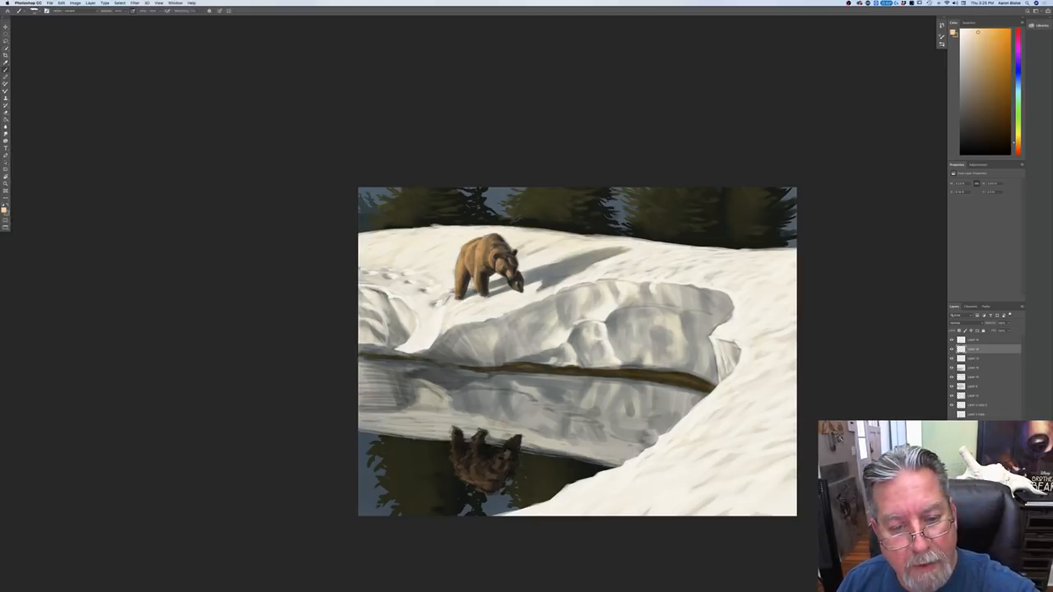
left_click_drag(482, 237, 499, 240)
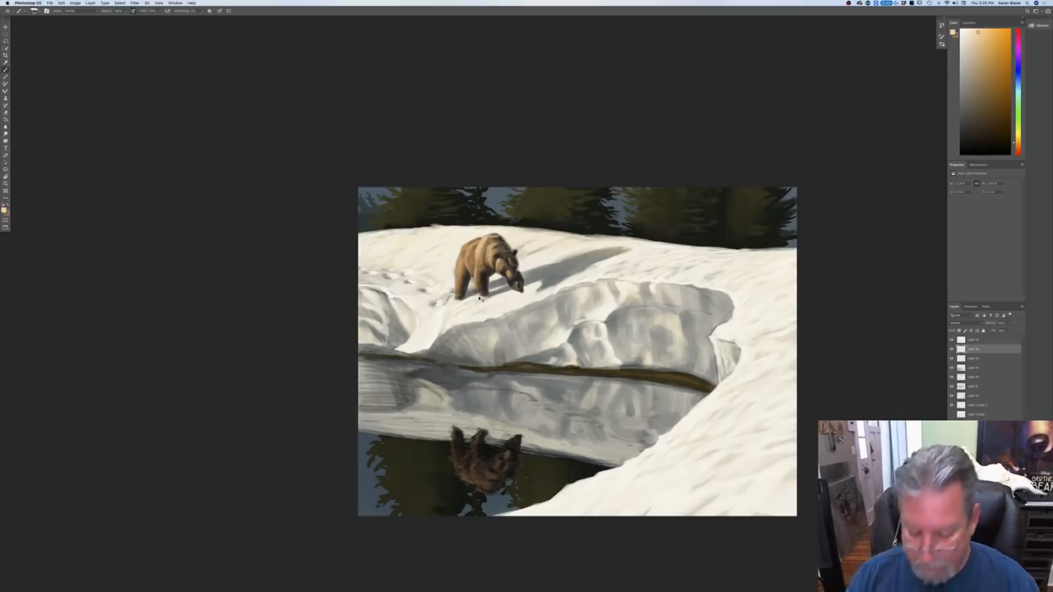
key("super+plus")
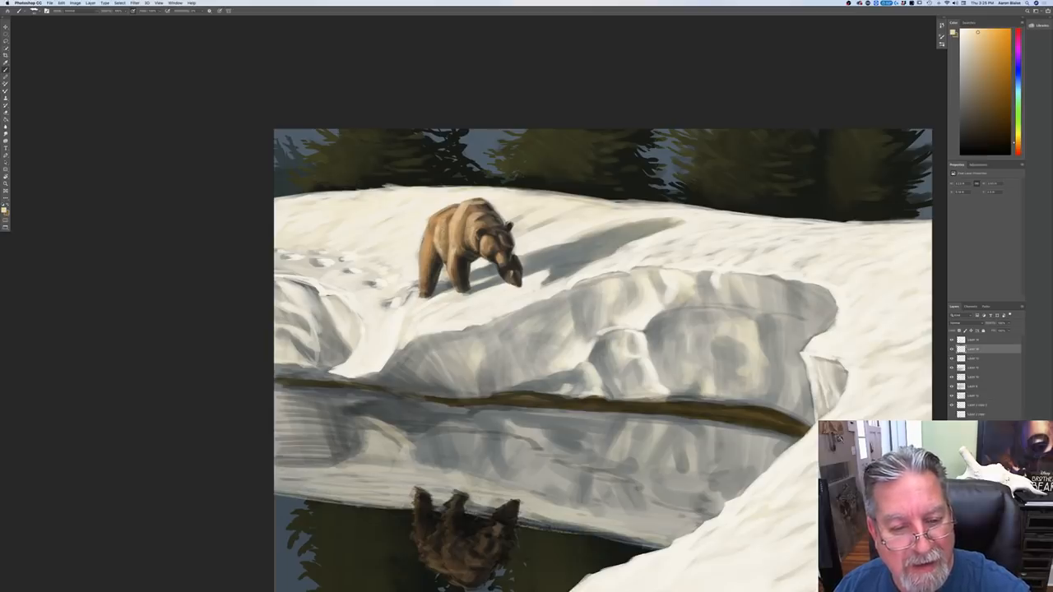
left_click_drag(429, 237, 420, 291)
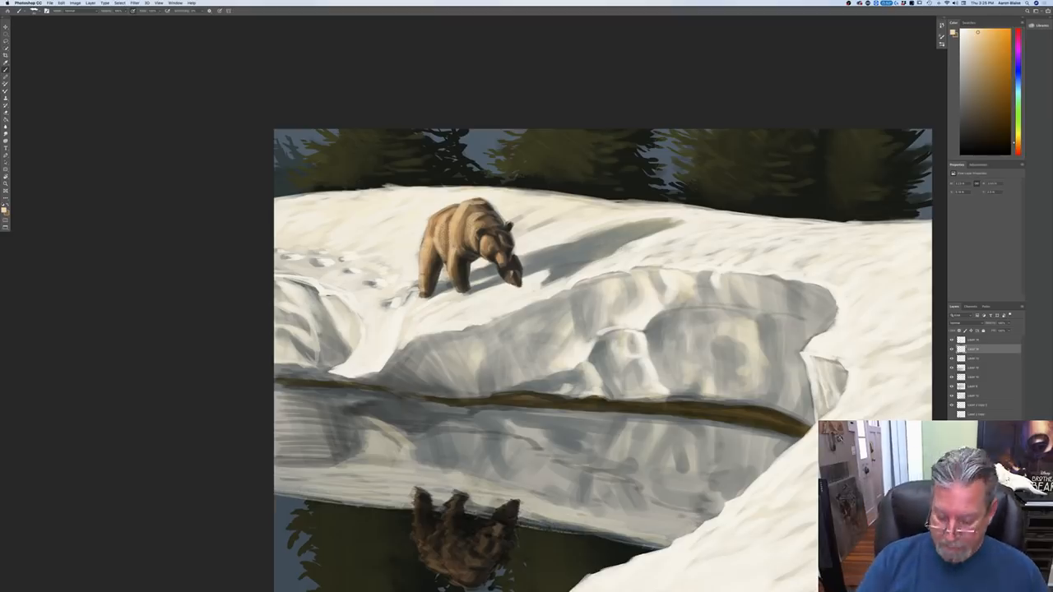
Step: Paint small pale claws on the bear's raised front paw
key("super+minus")
key("super+minus")
key("super+minus")
key("super+plus")
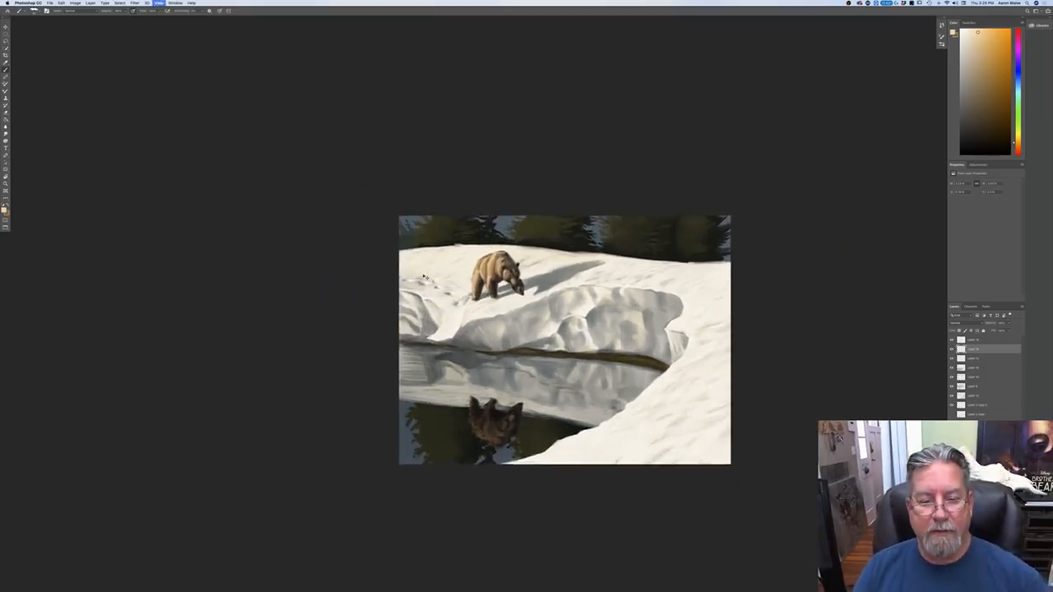
key("super+plus")
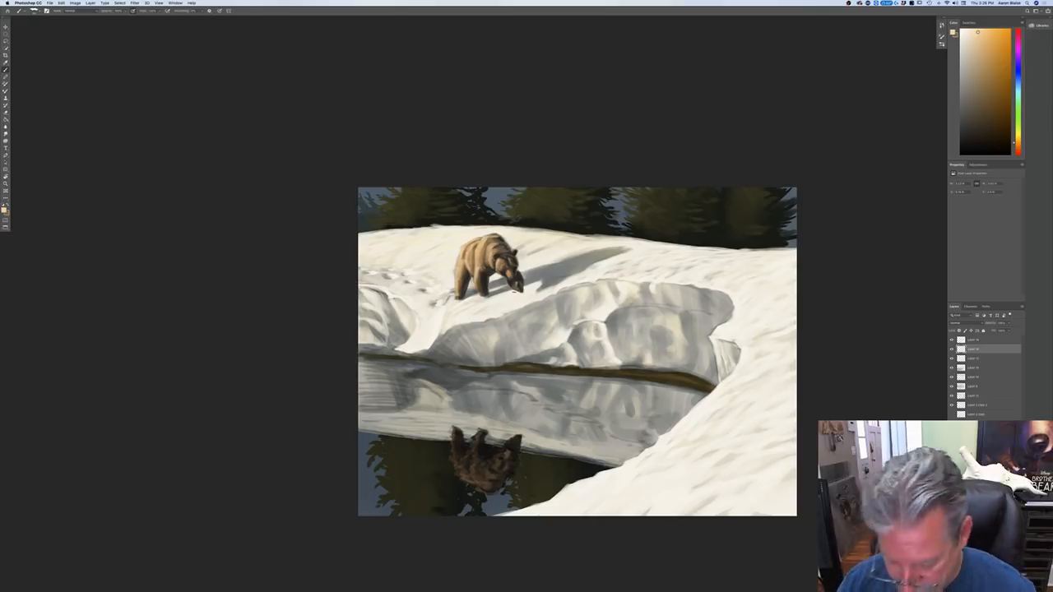
key("super+plus")
key("super+plus")
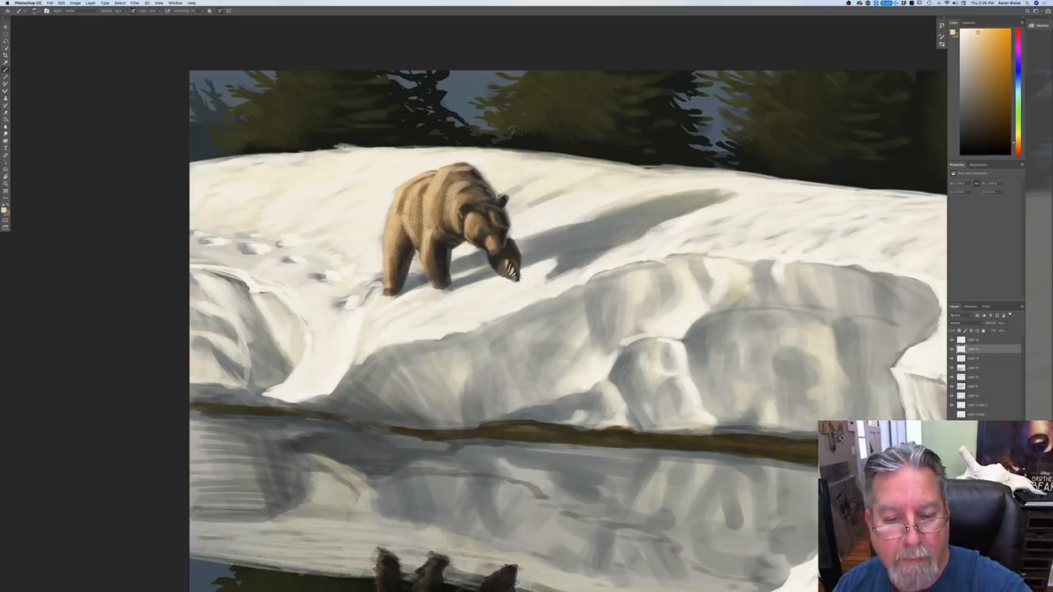
Step: Flip the canvas horizontally to review the painting in mirror image
key("super+minus")
key("super+minus")
key("super+minus")
key("super+minus")
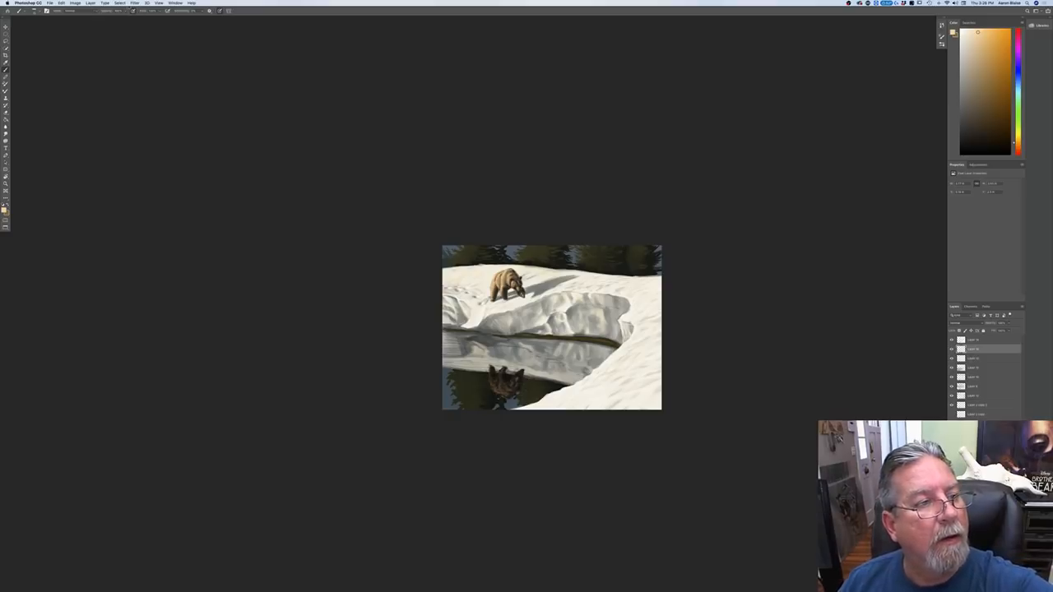
left_click(75, 2)
mouse_move(91, 55)
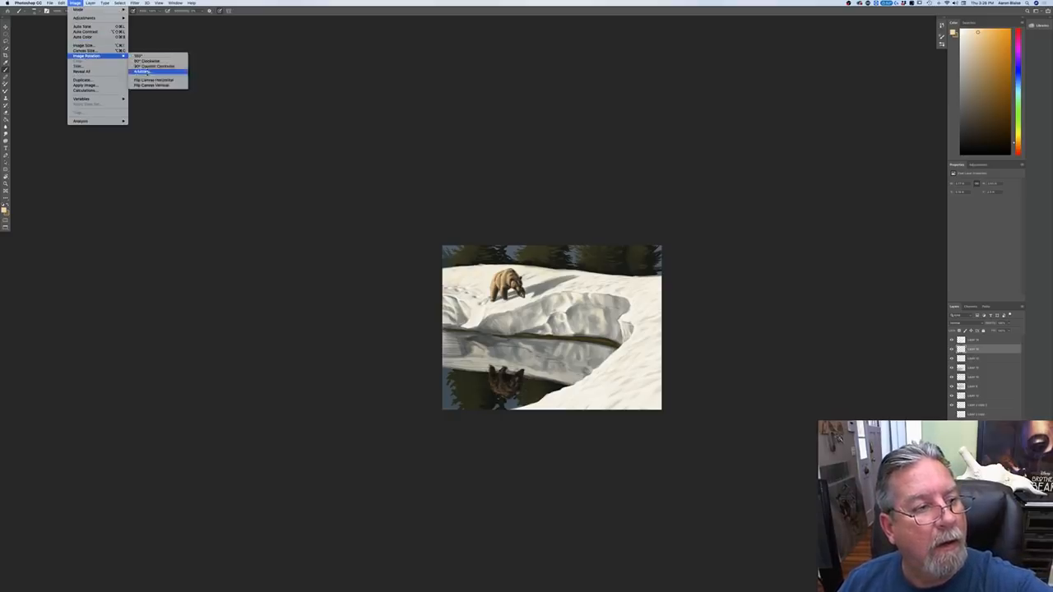
left_click(147, 79)
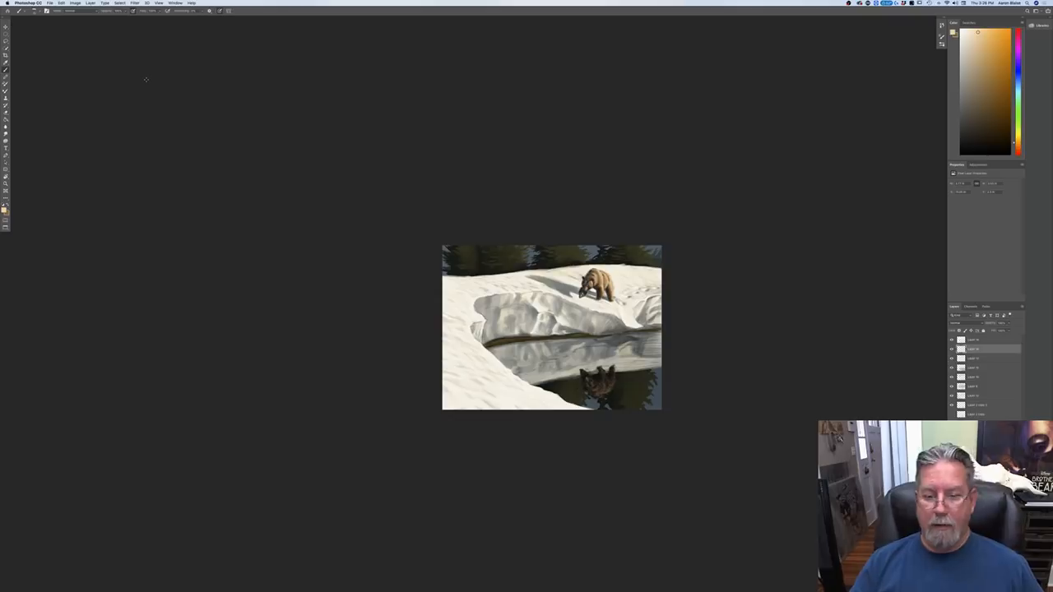
Step: Select the tree layer, set a golden-olive foreground color based on the sampled foliage, and brush warm light onto the trees
key("super+equal")
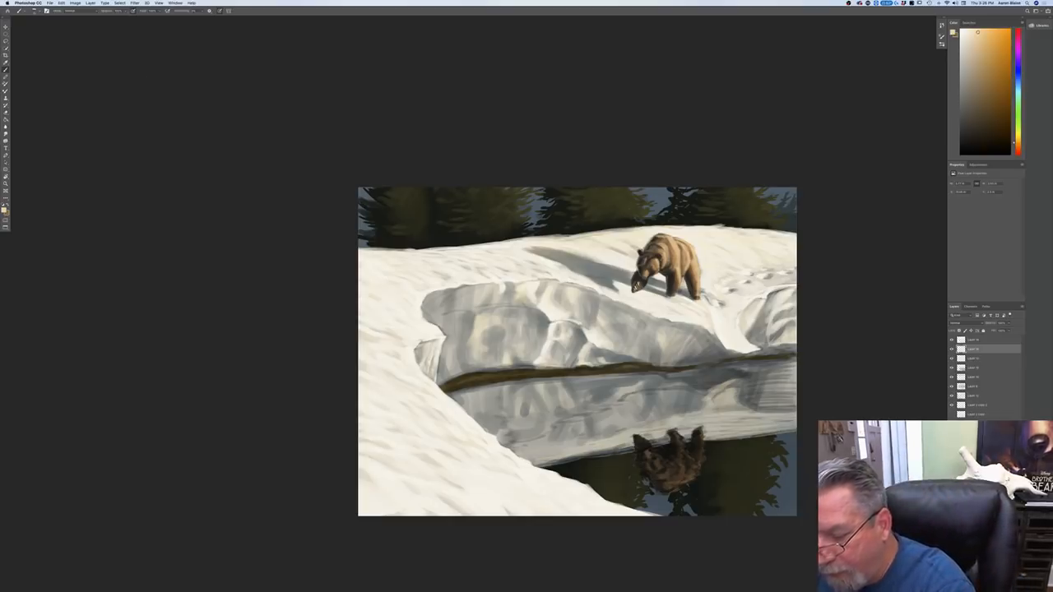
left_click(979, 453)
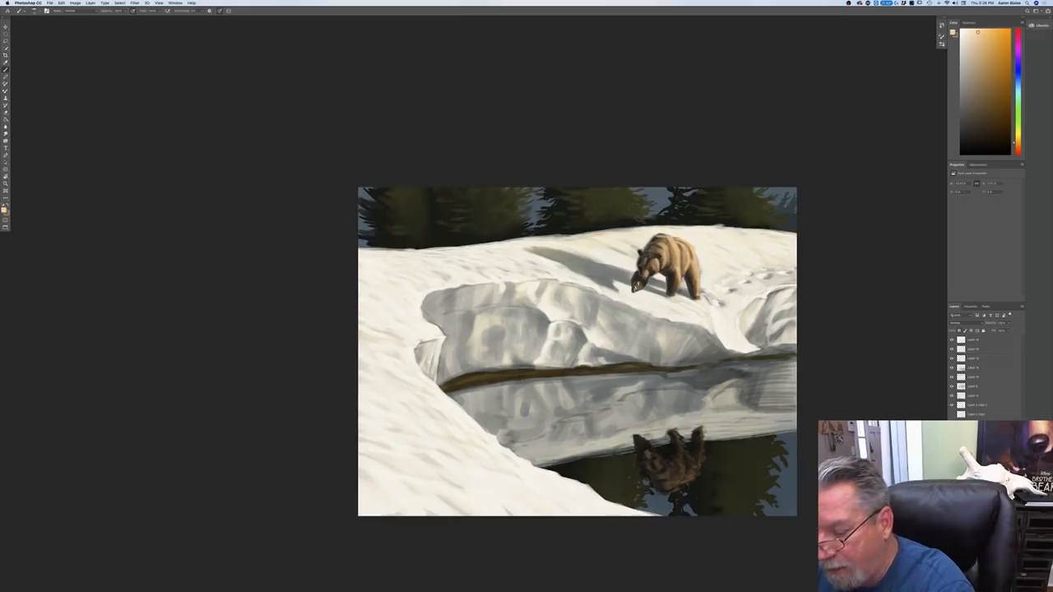
left_click(4, 209)
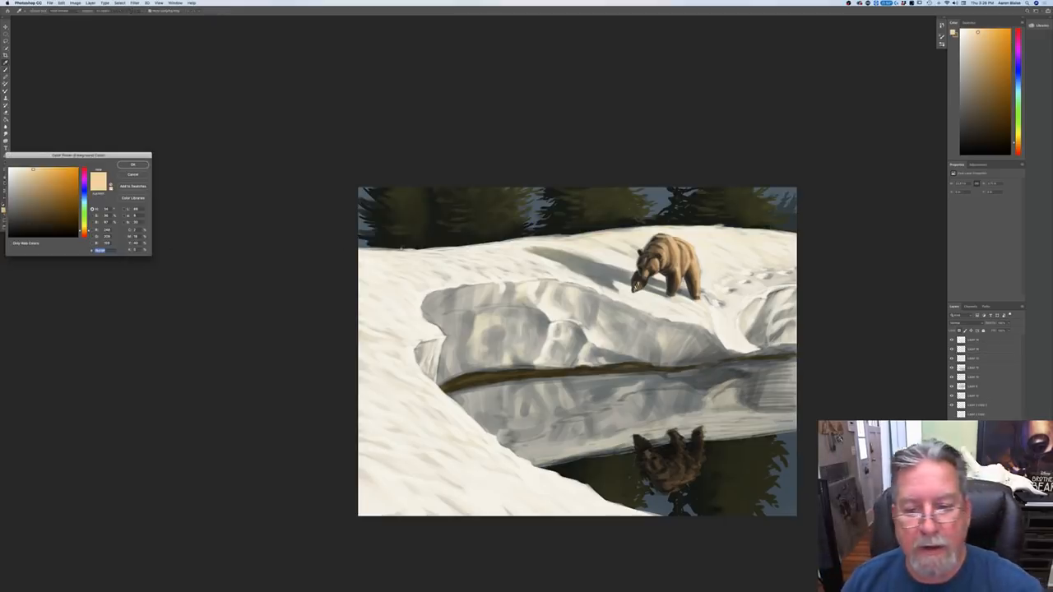
left_click(621, 200)
left_click(84, 228)
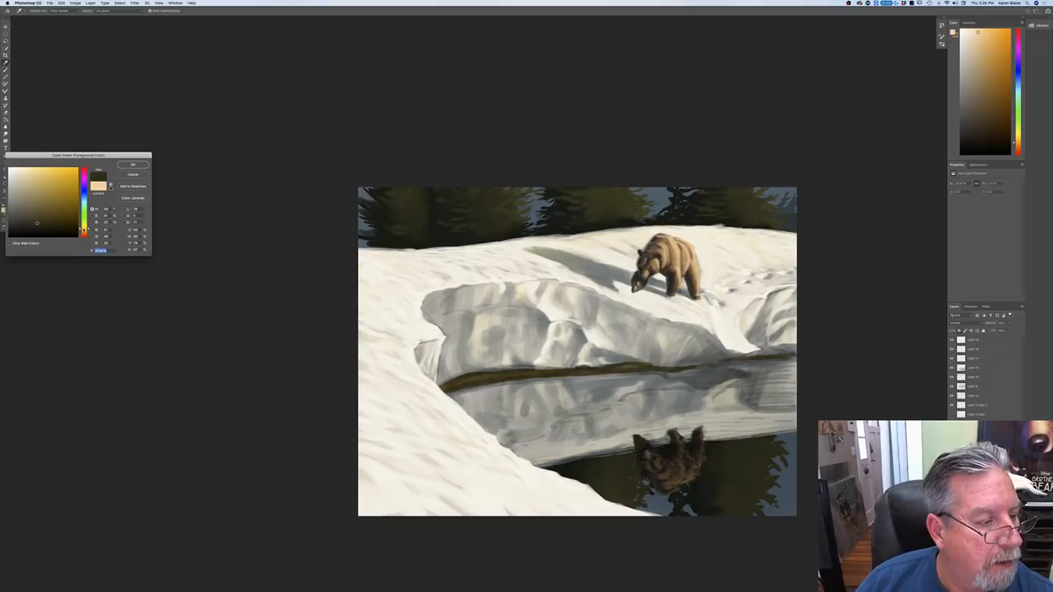
left_click(56, 208)
key("Return")
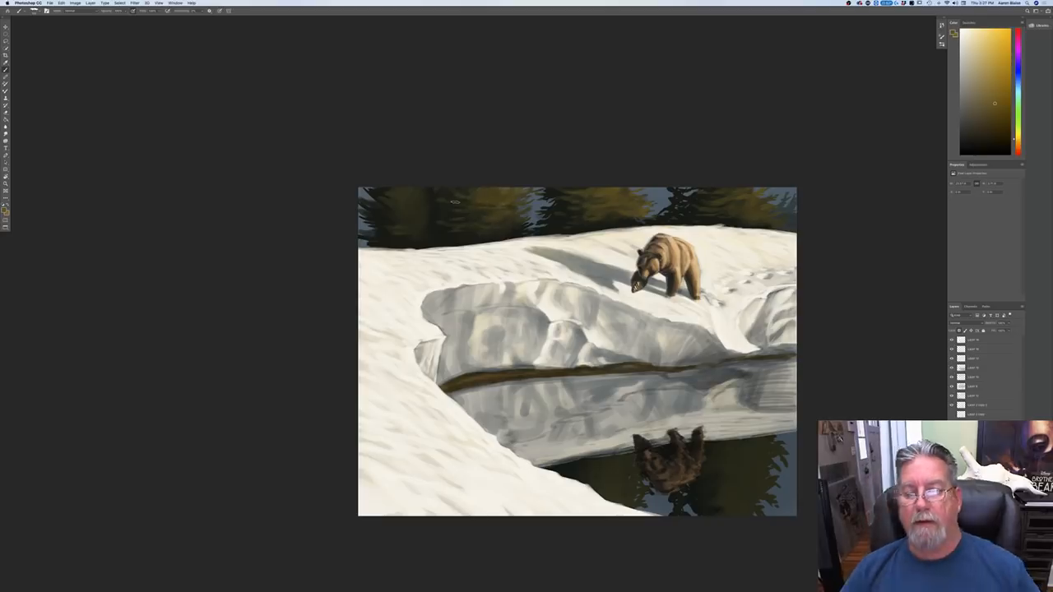
Step: Flip the canvas horizontally back to its original orientation
key("super+minus")
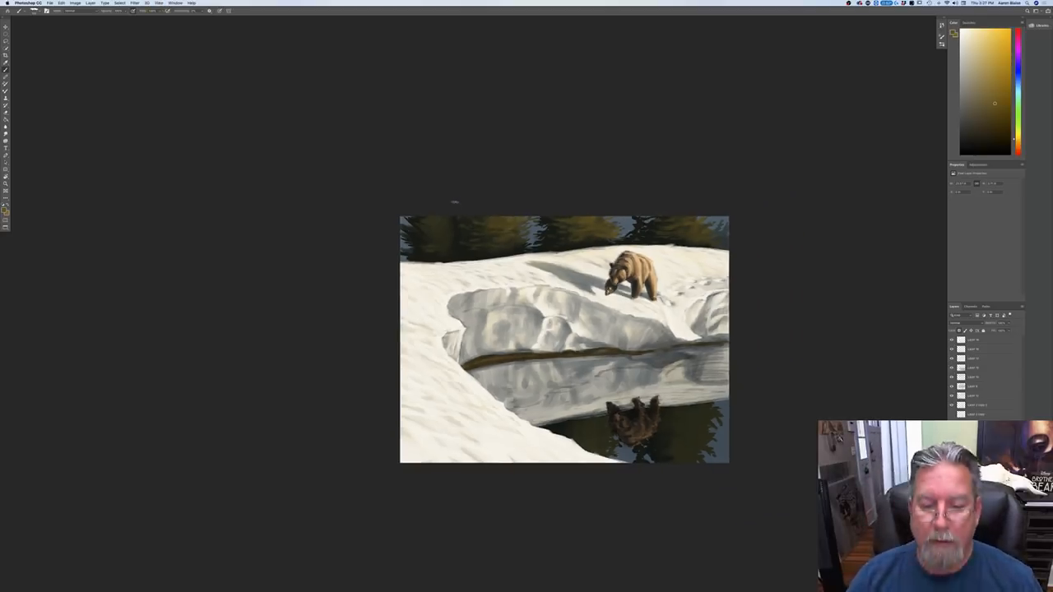
left_click(75, 3)
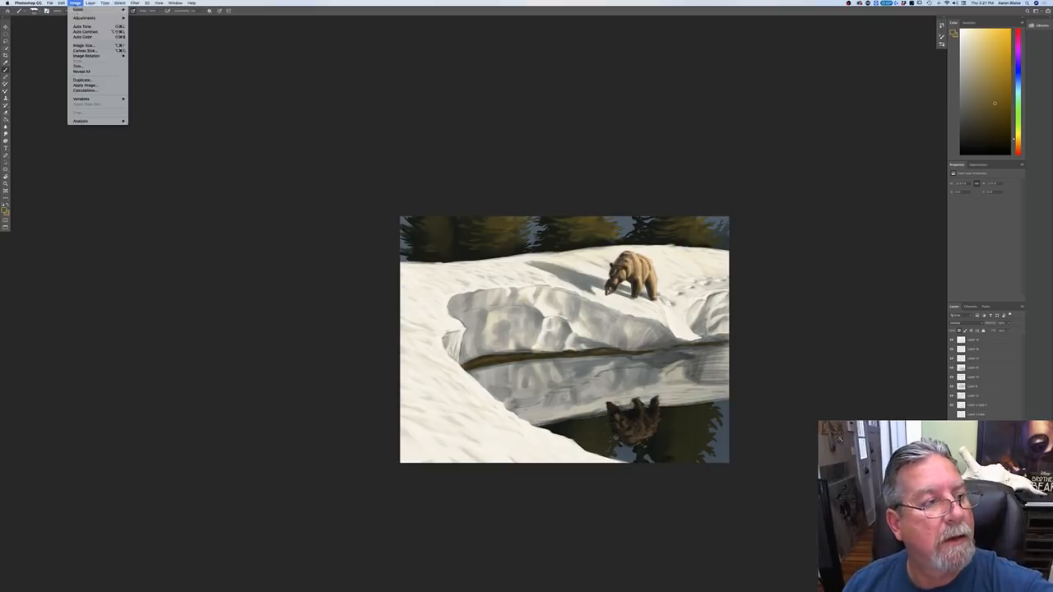
mouse_move(95, 55)
left_click(146, 80)
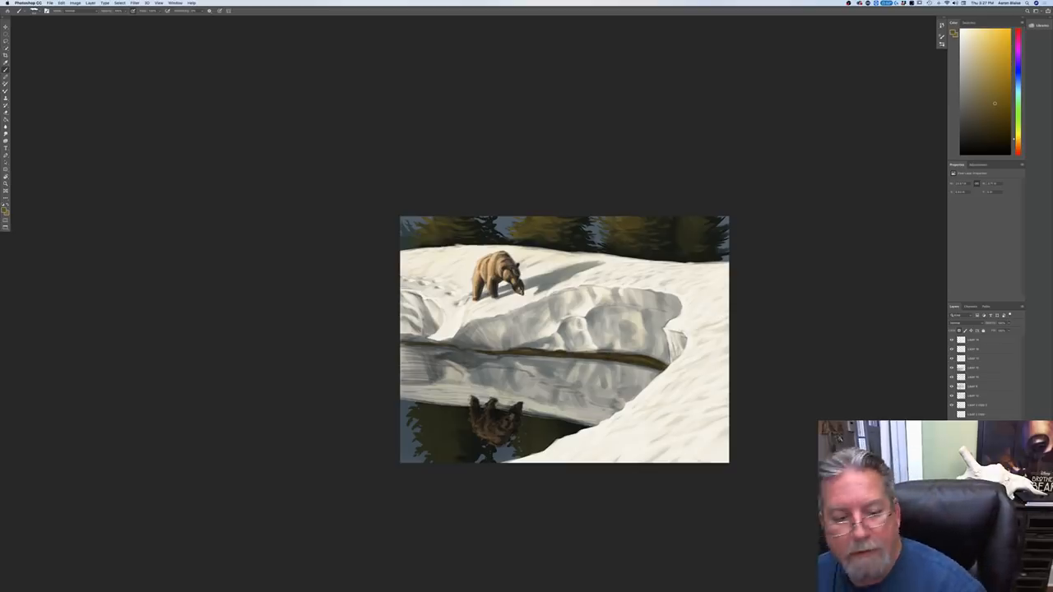
Step: Sample a very dark green from the tree shadows and brush darker gaps between the background trees' branches
left_click(5, 211)
left_click(666, 252)
left_click(133, 165)
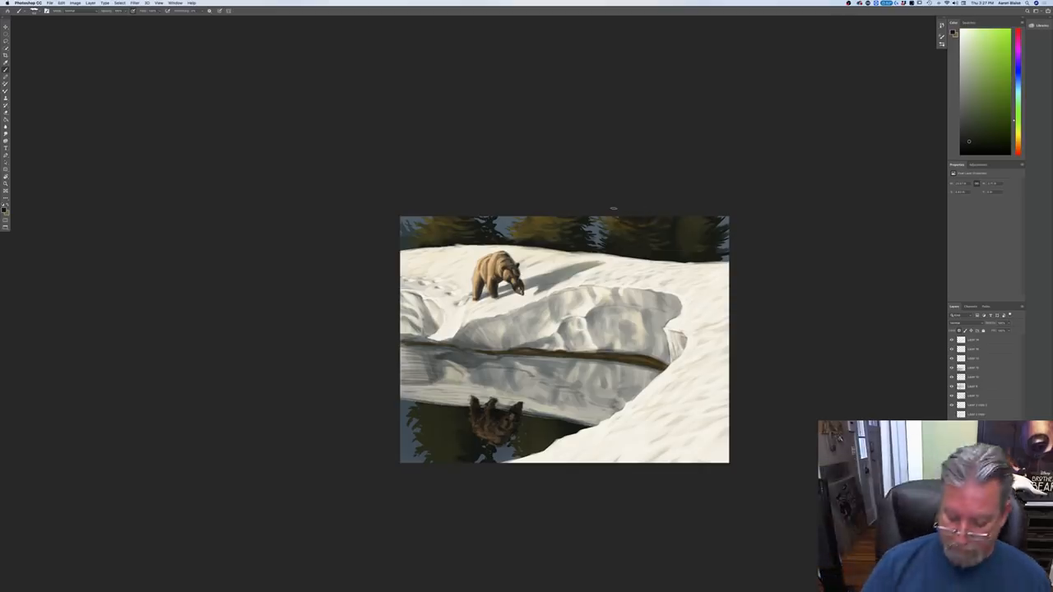
key("super+plus")
key("super+plus")
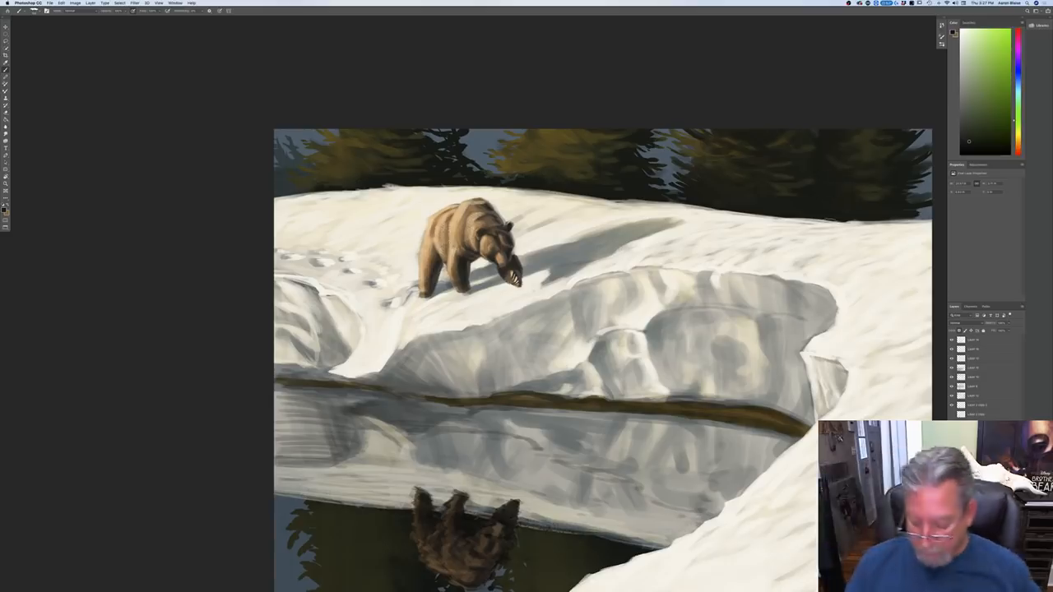
Step: Brush brighter golden-olive highlights onto the sunlit background foliage, checking the balance of the whole painting at reduced size
key("super+minus")
key("super+minus")
key("super+minus")
key("super+minus")
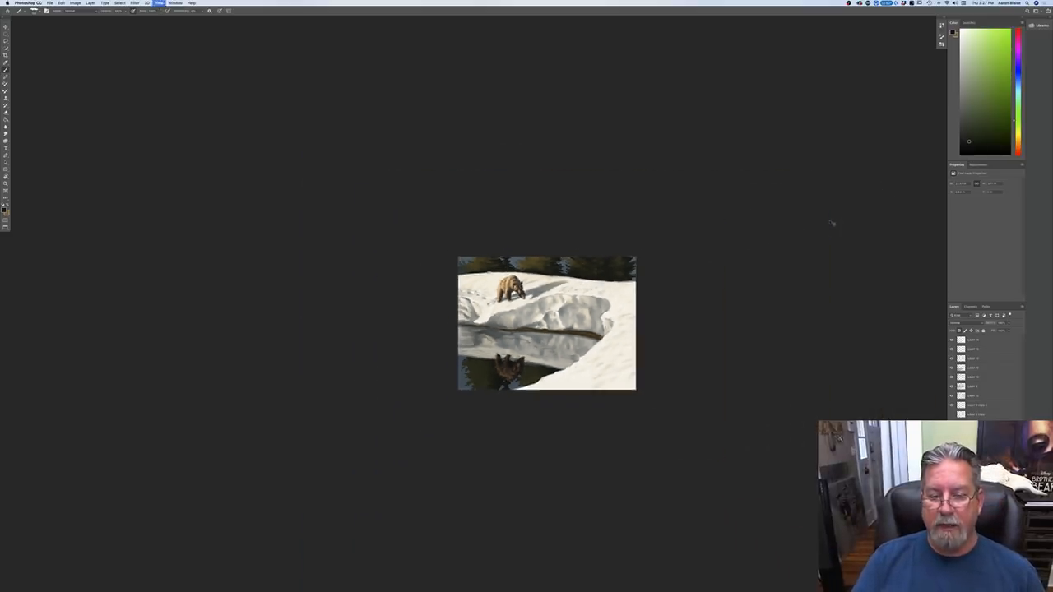
key("super+plus")
key("super+plus")
key("super+plus")
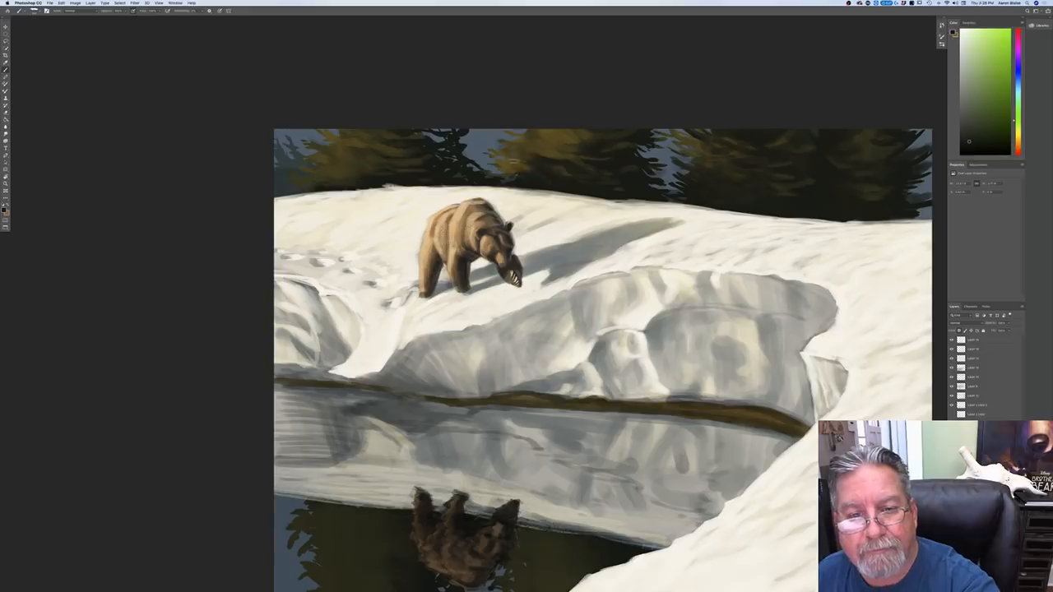
key("super+minus")
key("super+minus")
key("super+minus")
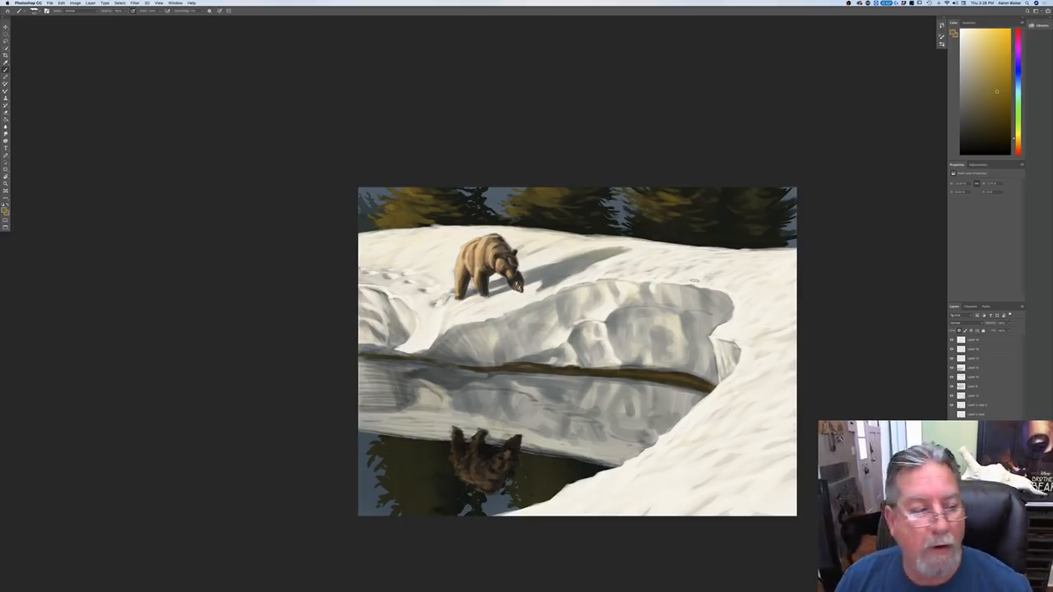
Step: Resample the dark green from the tree shadows and deepen the shaded branches of the background trees
left_click(4, 211)
left_click(708, 233)
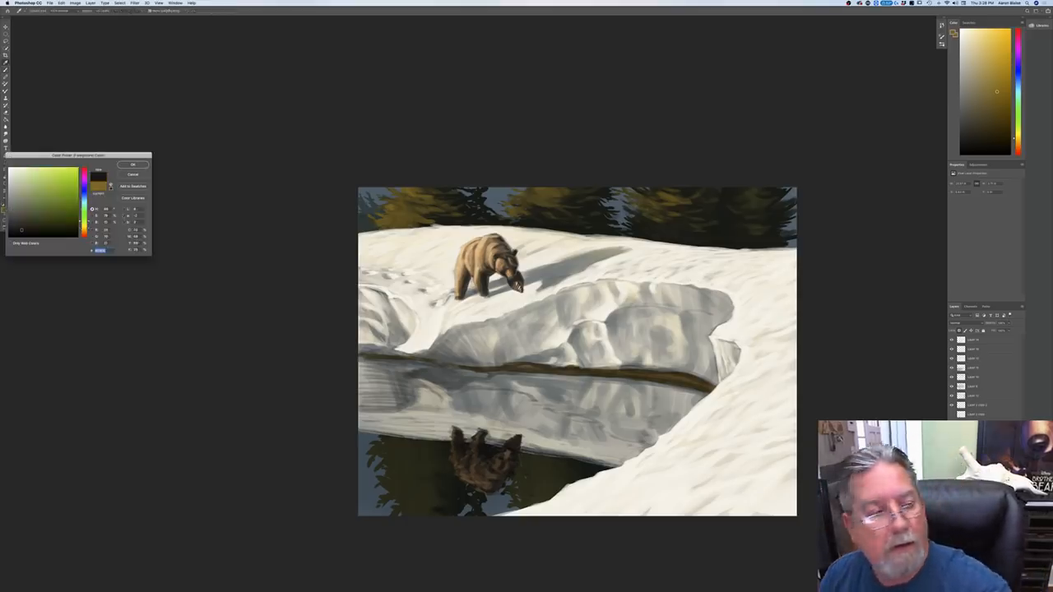
key("Return")
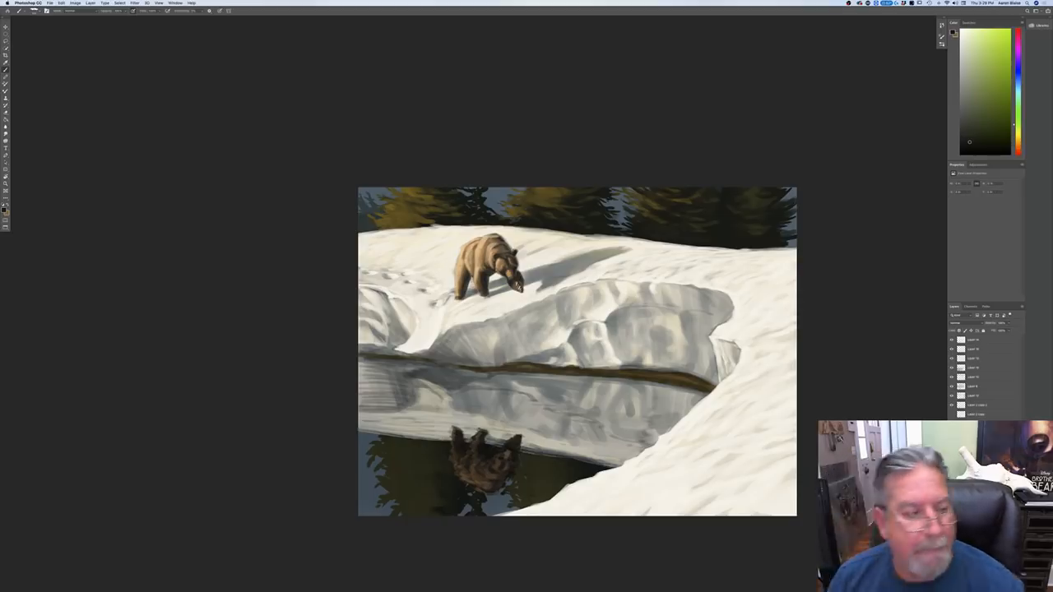
Step: Sample the tan of the bear's sunlit fur and brush it lightly over the face area of the bear's reflection
left_click(4, 210)
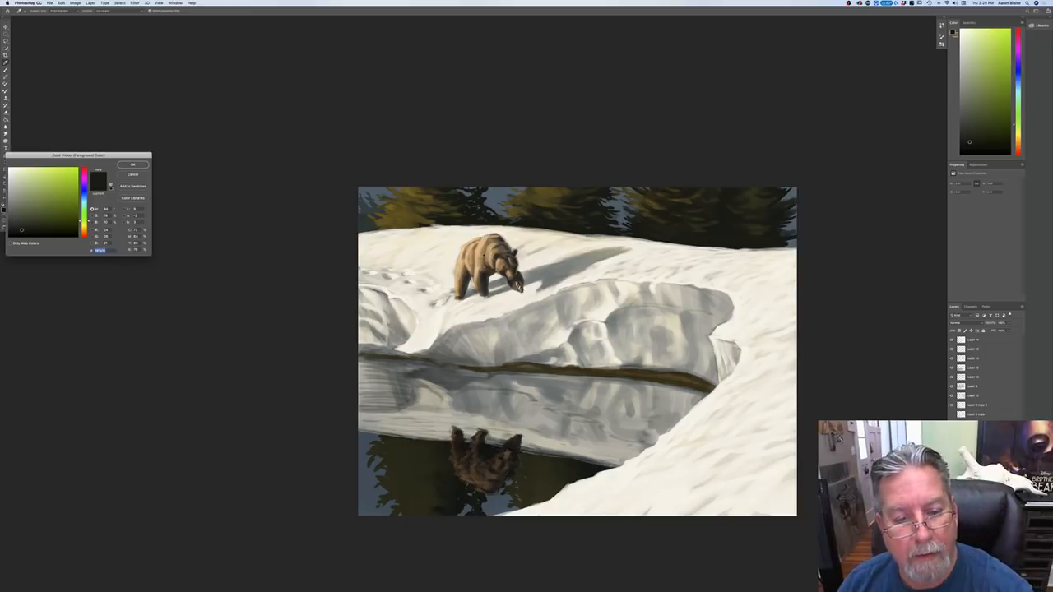
left_click(483, 256)
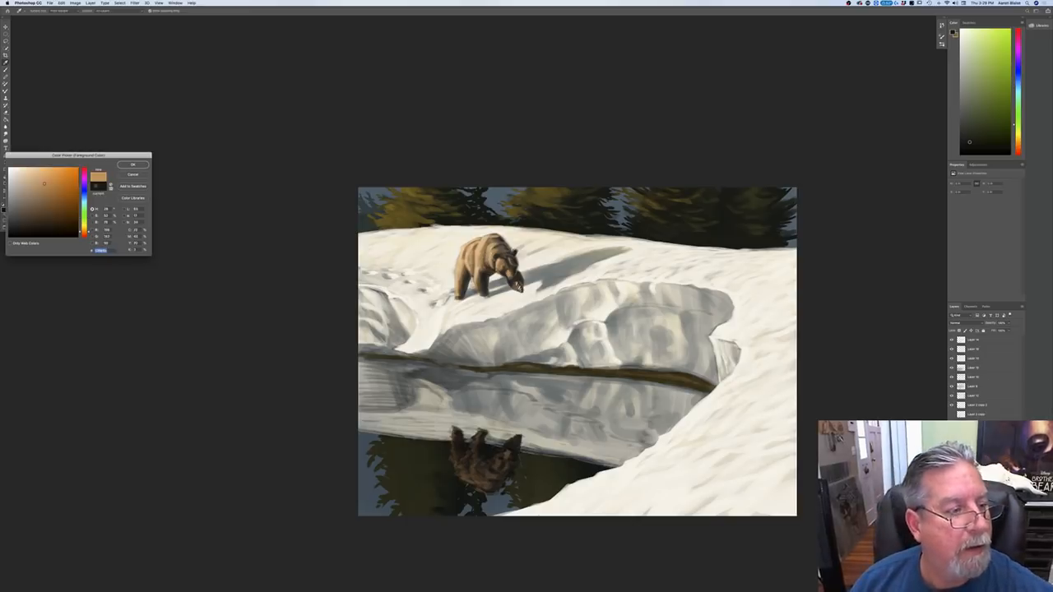
key("Return")
left_click_drag(491, 460, 500, 466)
left_click_drag(489, 468, 496, 472)
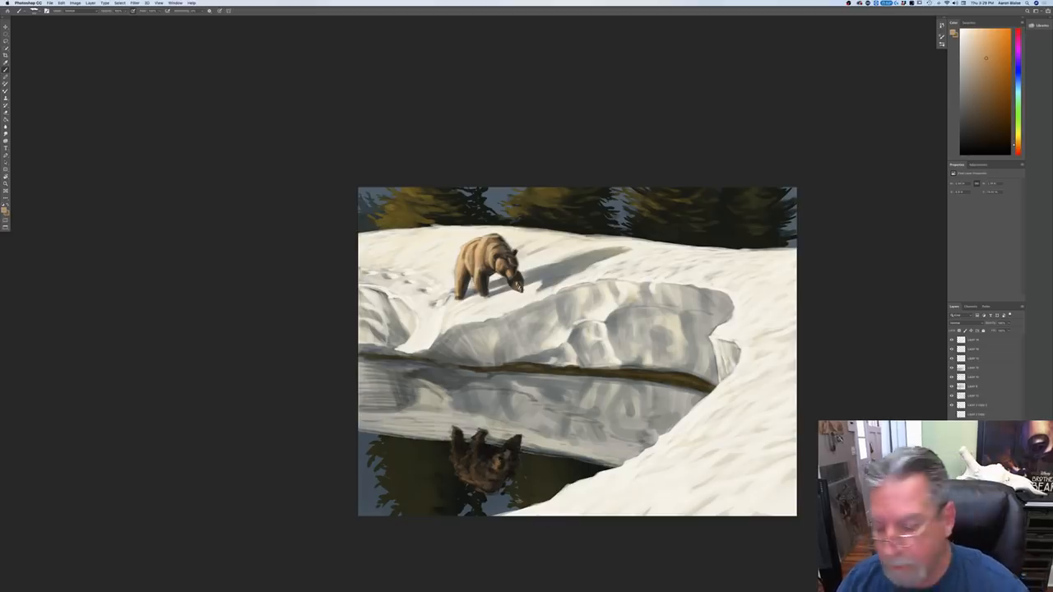
left_click_drag(504, 460, 510, 454)
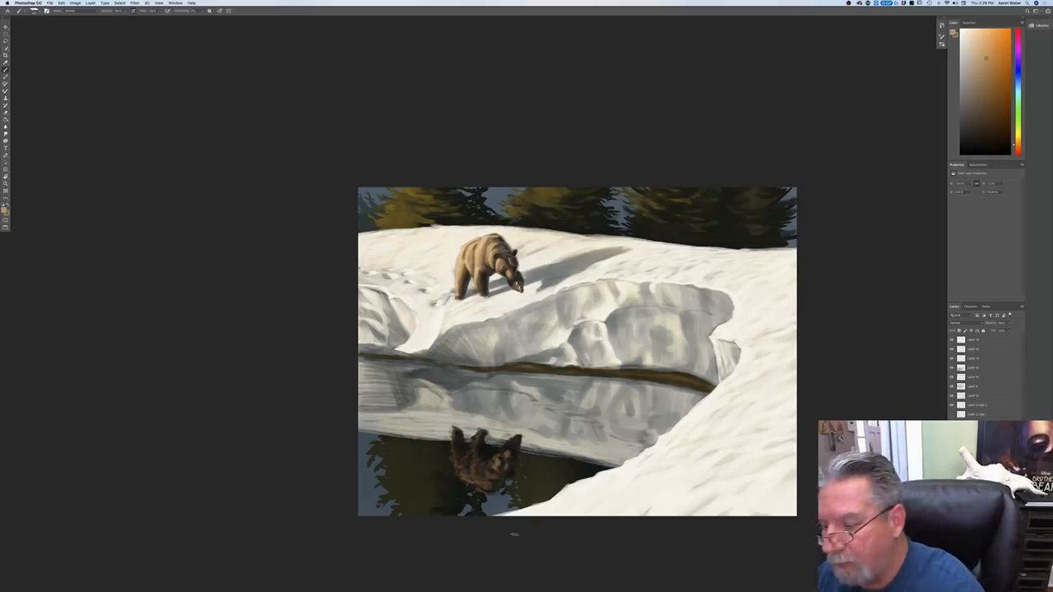
Step: Move the new layer into place above the reflection and brush warm tan light over the reflected bear's legs and body
left_click_drag(976, 433, 972, 375)
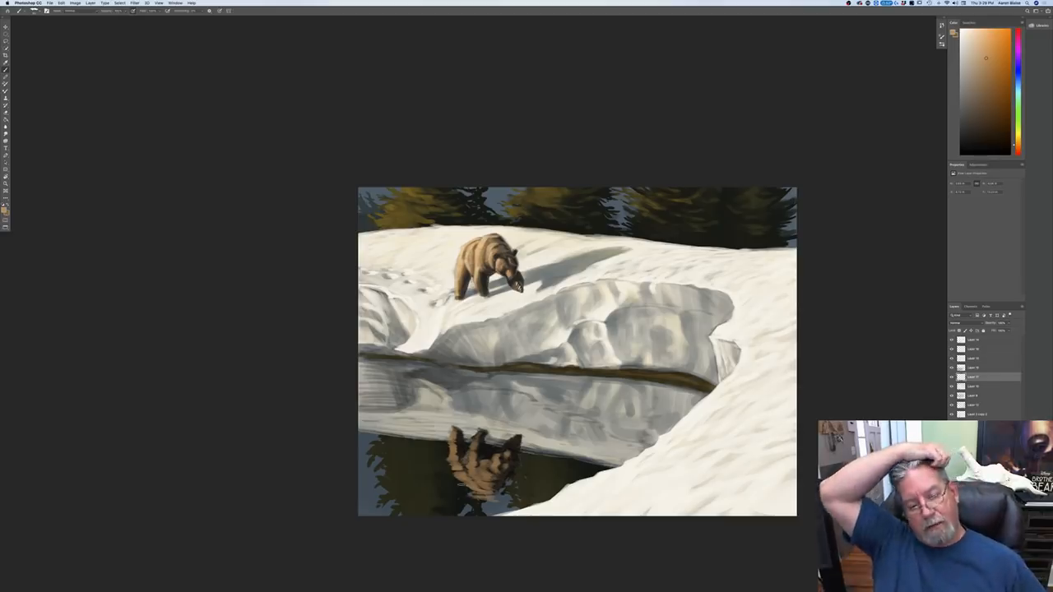
key("super+minus")
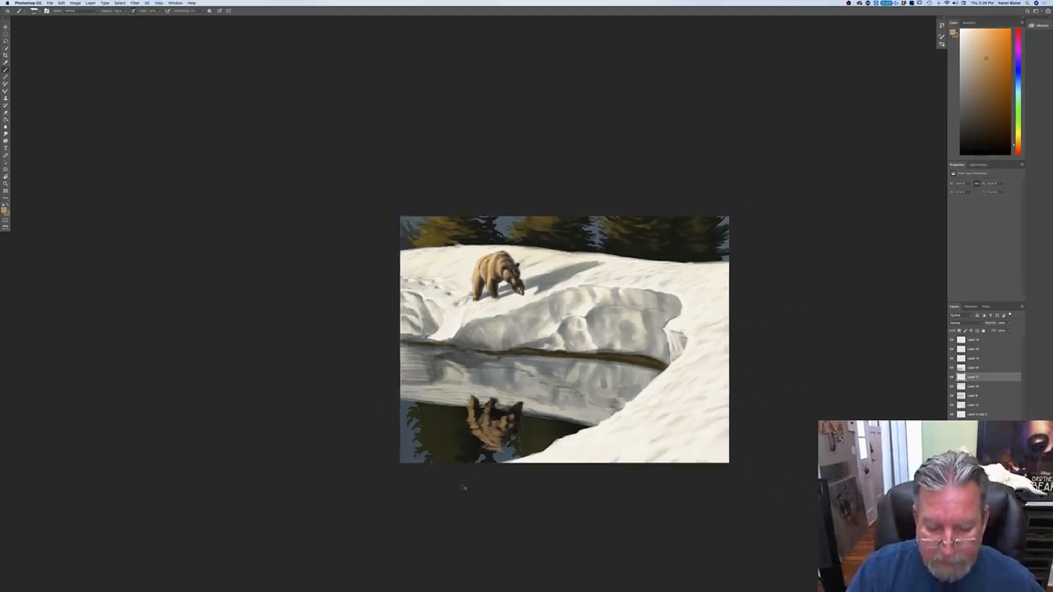
key("super+minus")
key("super+plus")
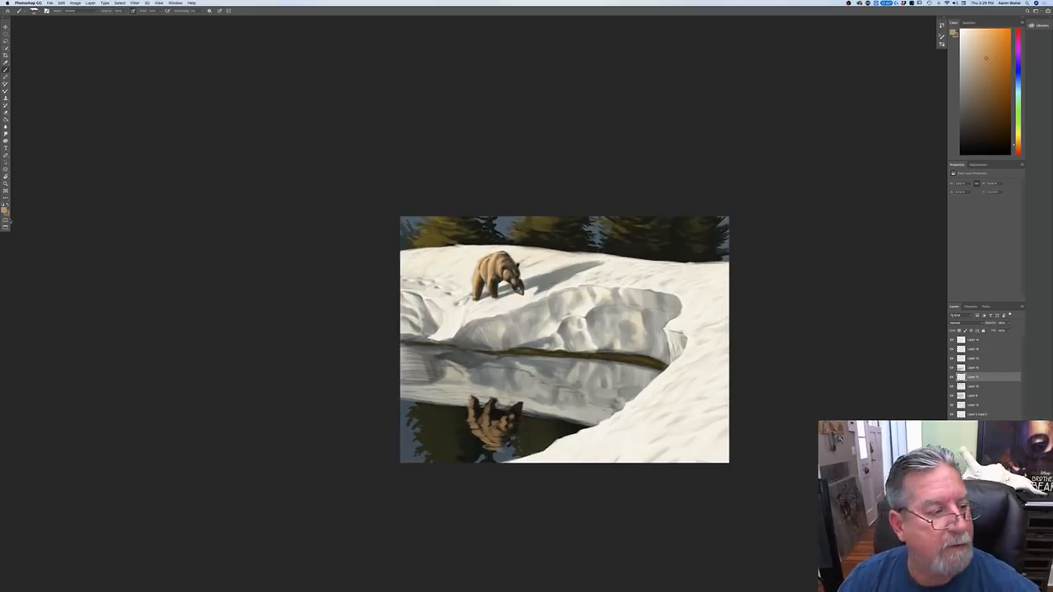
Step: Sample the golden olive of the sunlit background trees and brush it over the dark tree reflection in the water
left_click(5, 209)
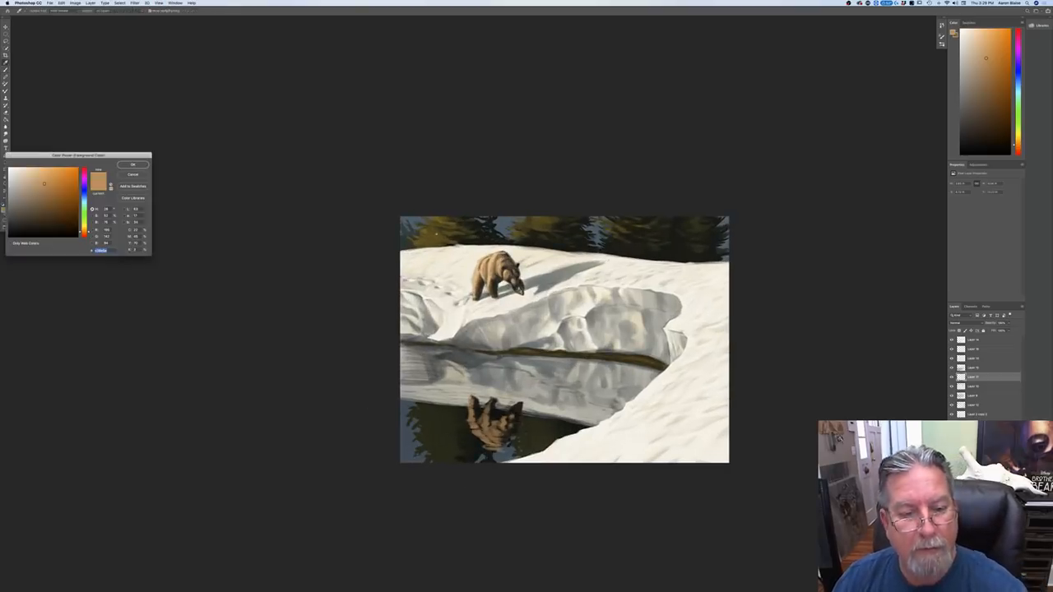
left_click(534, 236)
left_click(134, 164)
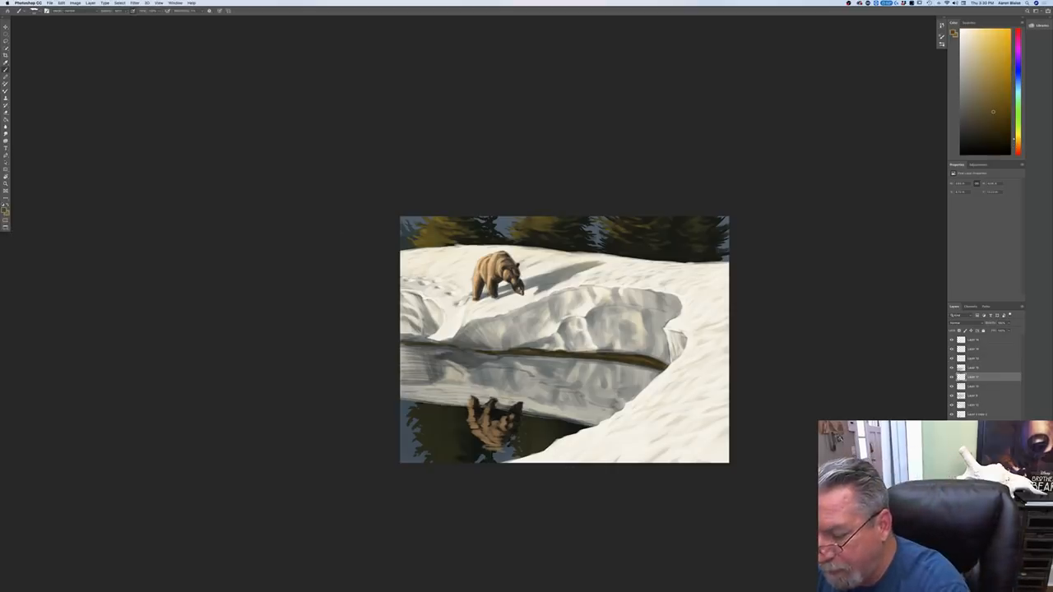
left_click(976, 471)
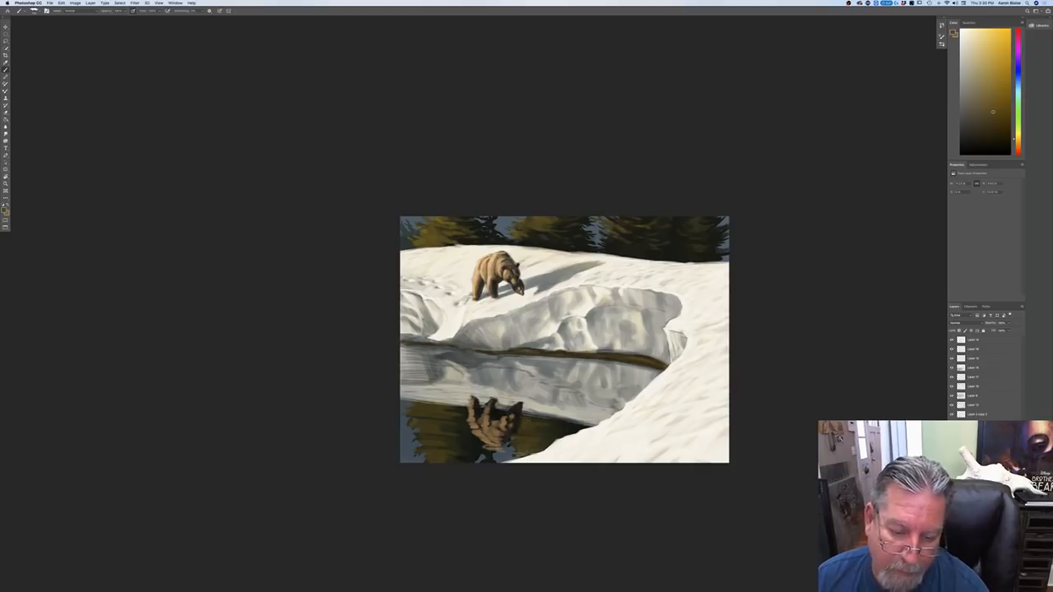
key("super+plus")
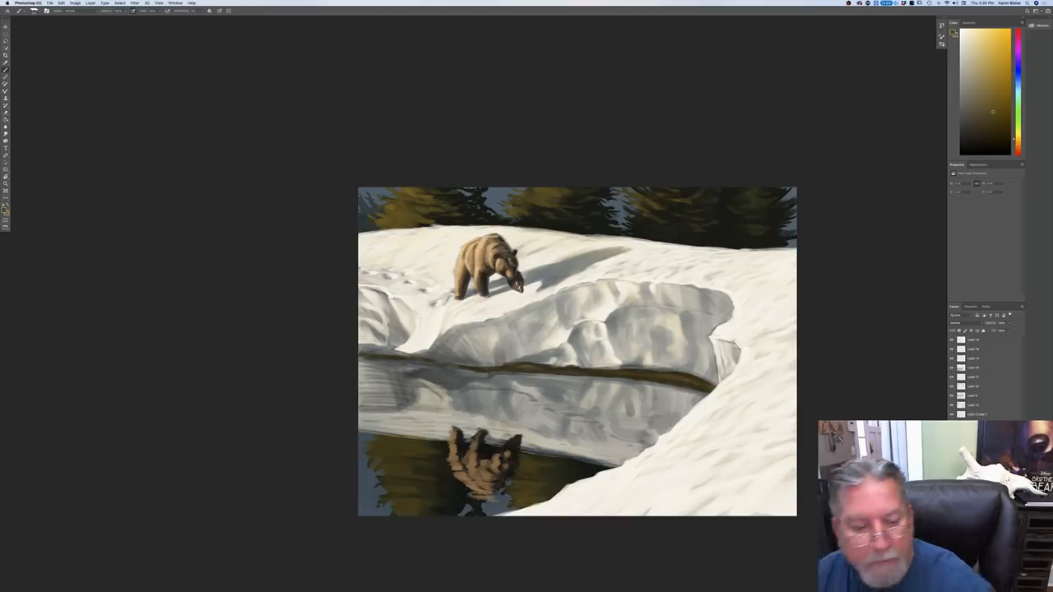
Step: Sample the creamy white of the sunlit snow and, on a new layer, start brushing the bright snow reflection in the water
left_click(4, 211)
left_click(500, 311)
left_click(133, 165)
mouse_move(441, 424)
left_mouse_down()
mouse_move(360, 428)
mouse_move(355, 414)
left_mouse_up()
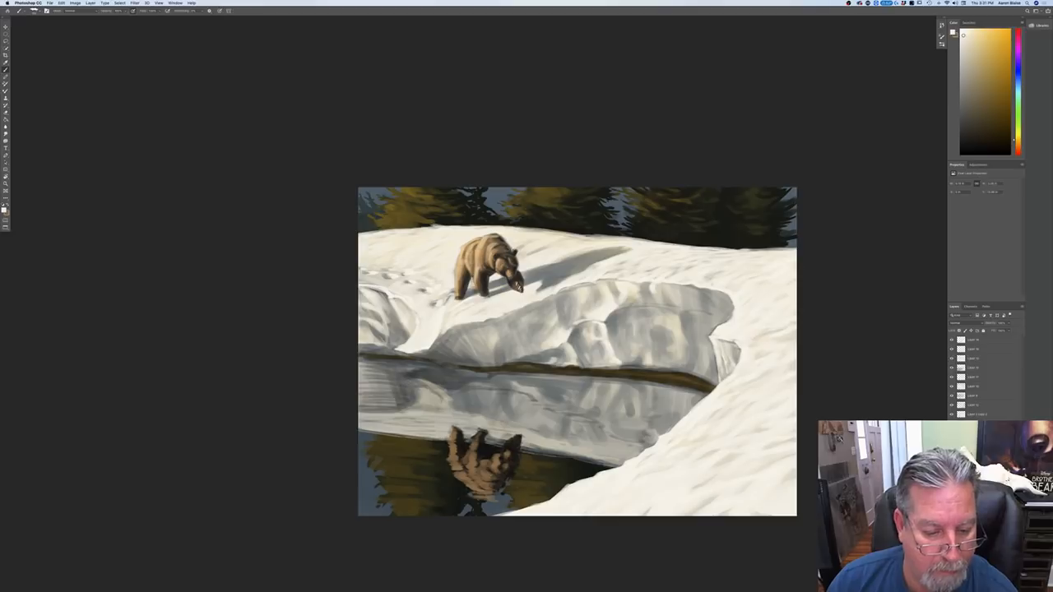
left_click(972, 377)
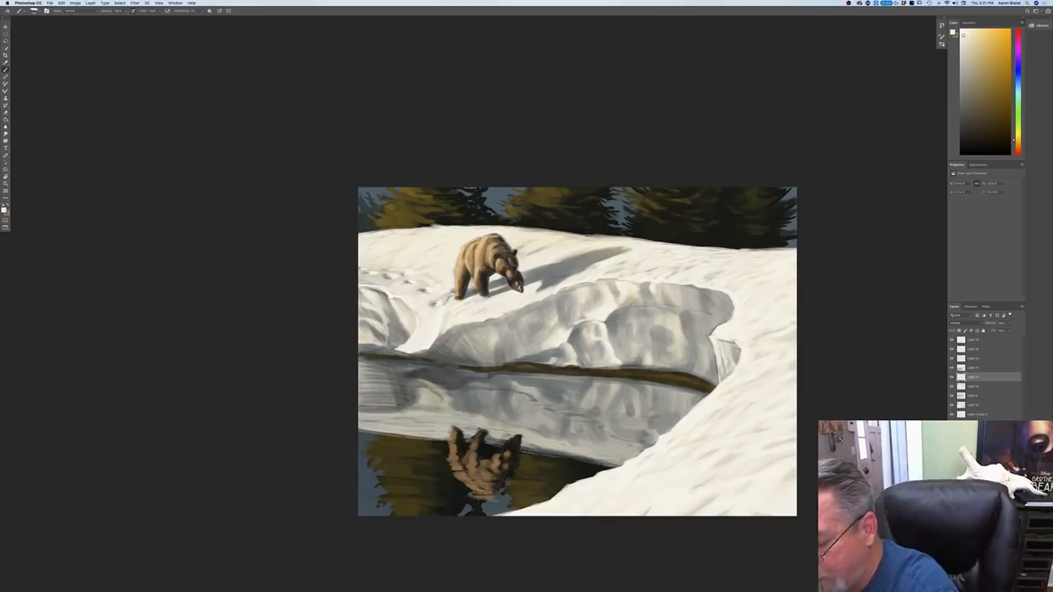
mouse_move(401, 378)
left_mouse_down()
mouse_move(432, 391)
mouse_move(418, 403)
mouse_move(413, 382)
mouse_move(439, 390)
mouse_move(446, 412)
mouse_move(406, 403)
mouse_move(360, 416)
left_mouse_up()
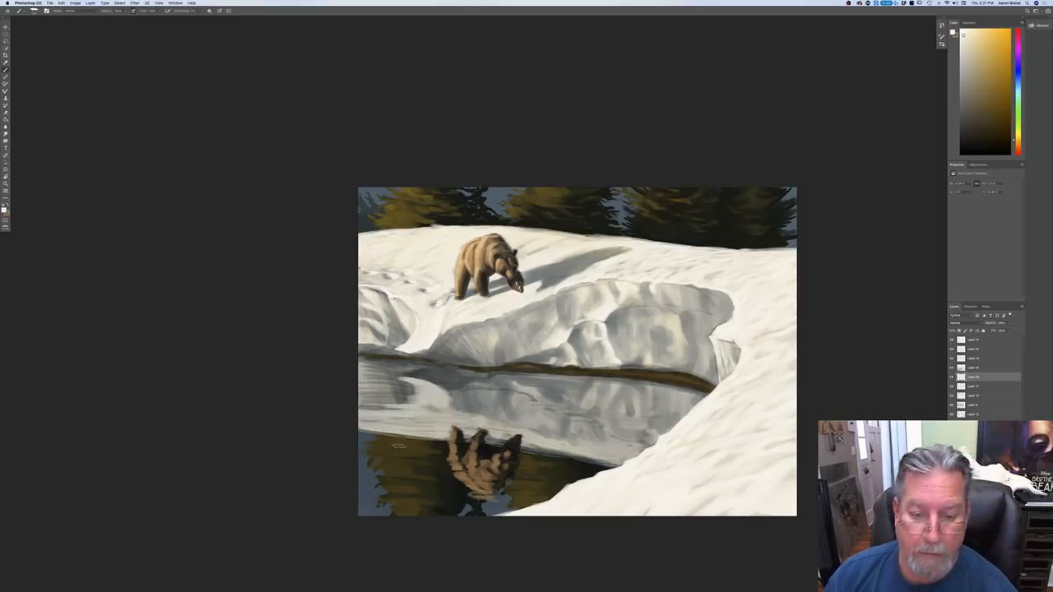
Step: Extend the bright snow reflection with horizontal cream strokes across the water above the reflected bear
key("super+equal")
left_click_drag(180, 416, 74, 346)
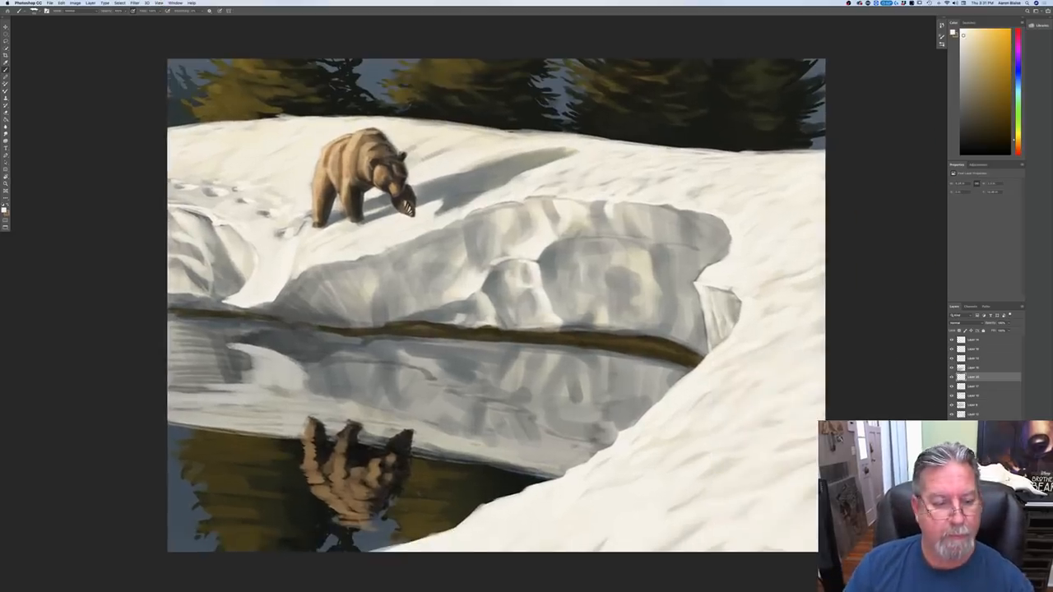
mouse_move(289, 364)
left_mouse_down()
mouse_move(312, 392)
mouse_move(338, 395)
mouse_move(344, 382)
mouse_move(321, 373)
mouse_move(282, 390)
mouse_move(346, 411)
left_mouse_up()
mouse_move(259, 403)
left_mouse_down()
mouse_move(289, 397)
mouse_move(184, 403)
mouse_move(237, 411)
left_mouse_up()
mouse_move(255, 412)
left_mouse_down()
mouse_move(282, 417)
mouse_move(175, 411)
left_mouse_up()
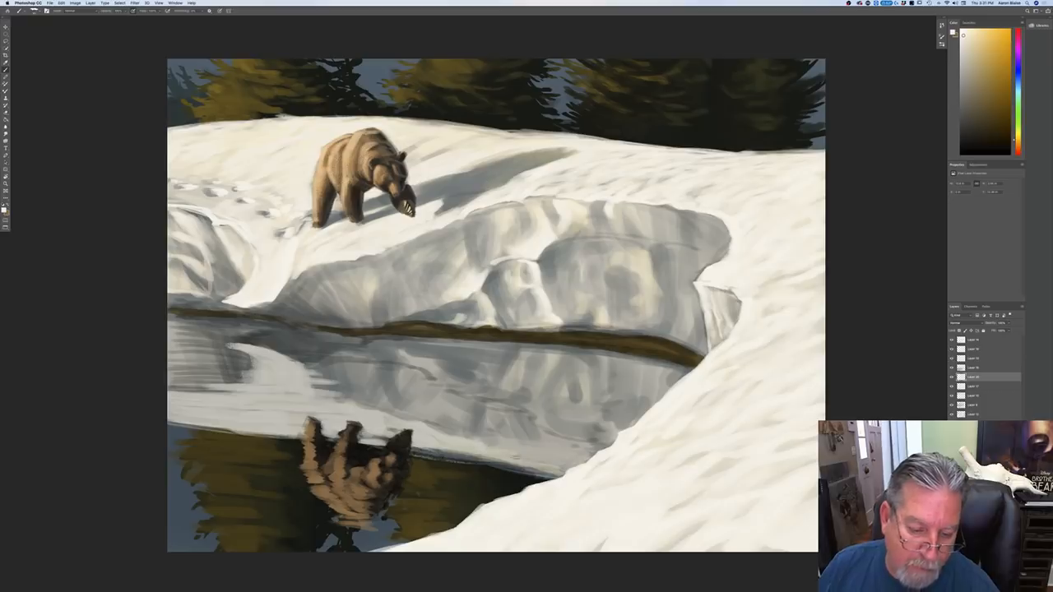
Step: Brush cream light along the lower edge of the snow reflection, where it meets the dark tree reflection
left_click_drag(472, 459, 559, 473)
left_click_drag(559, 472, 158, 424)
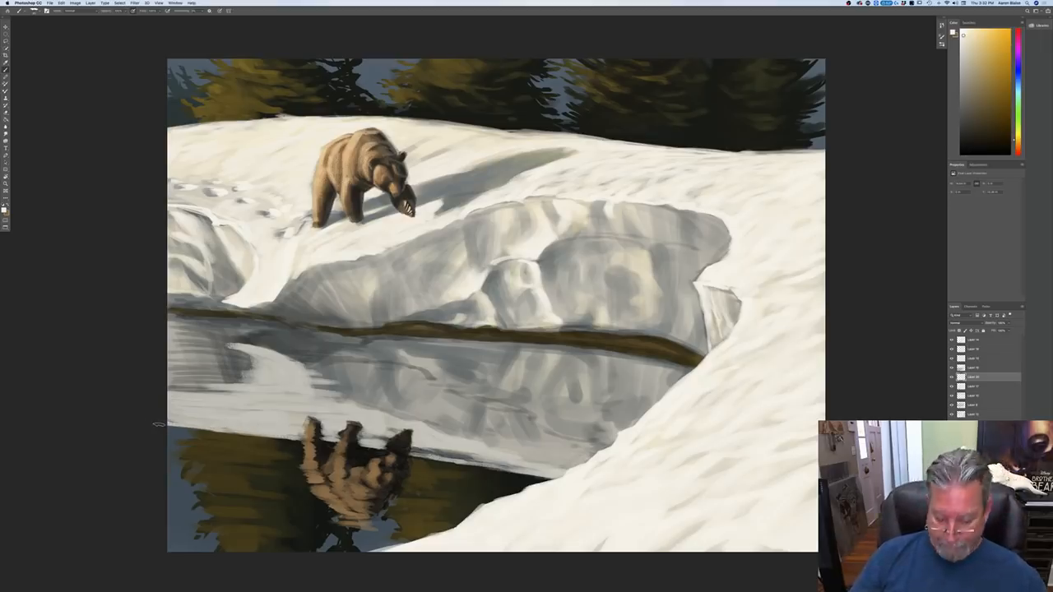
key("super+minus")
key("super+minus")
key("super+minus")
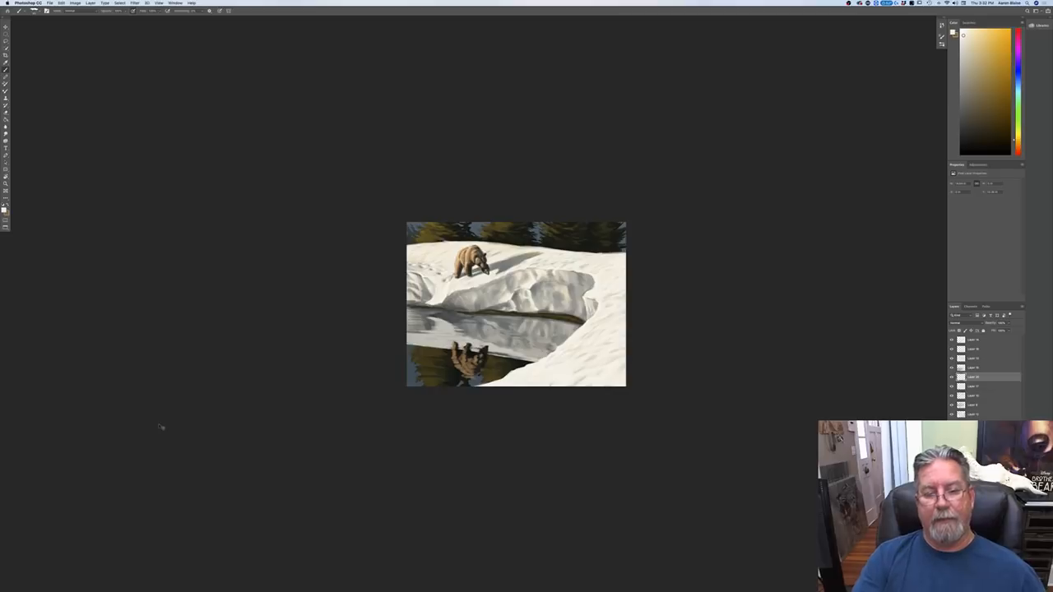
Step: Examine the overall balance of light, snow and water reflections in the painting at several magnifications
key("super+plus")
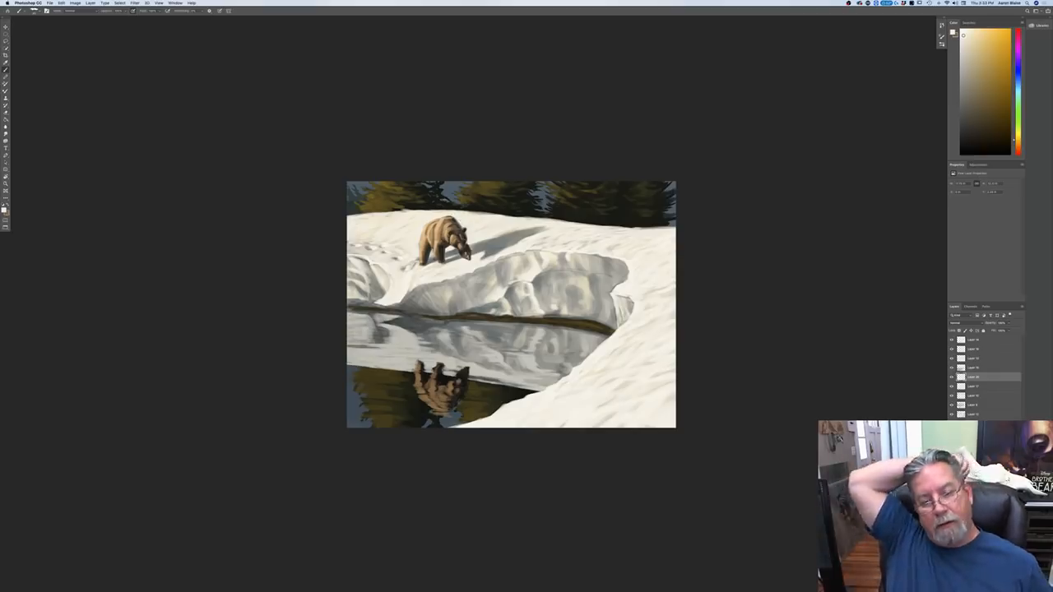
key("super+minus")
key("super+minus")
key("super+minus")
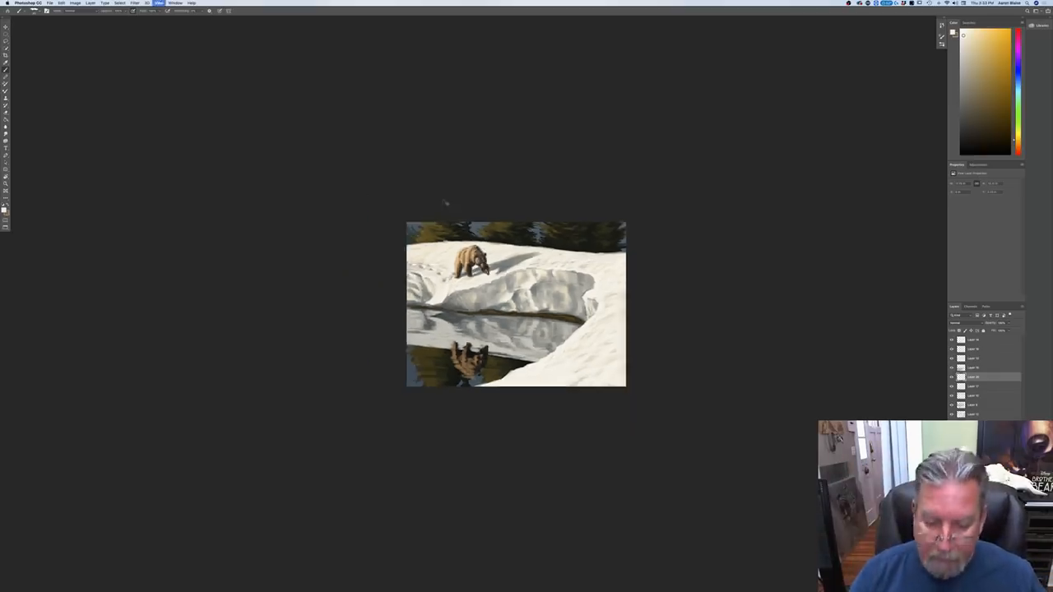
key("super+plus")
key("super+plus")
key("super+plus")
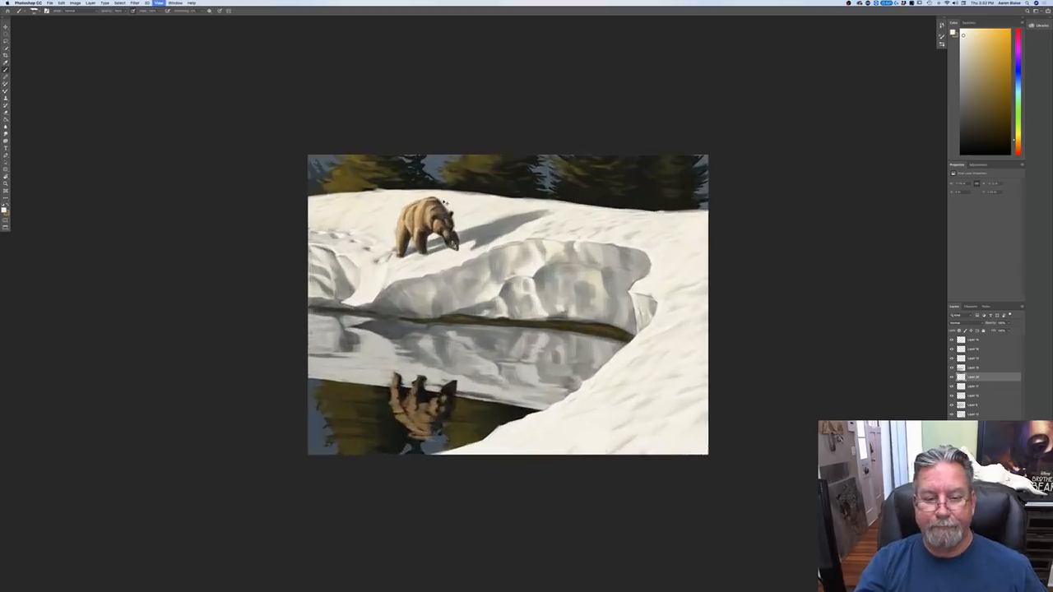
key("super+plus")
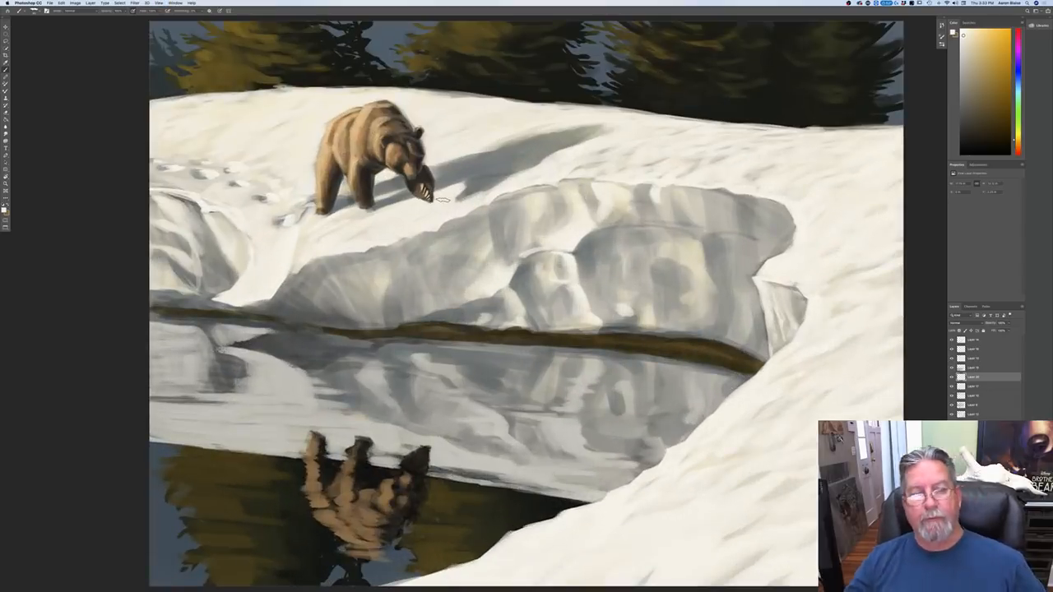
key("super+minus")
key("super+minus")
key("super+minus")
key("super+minus")
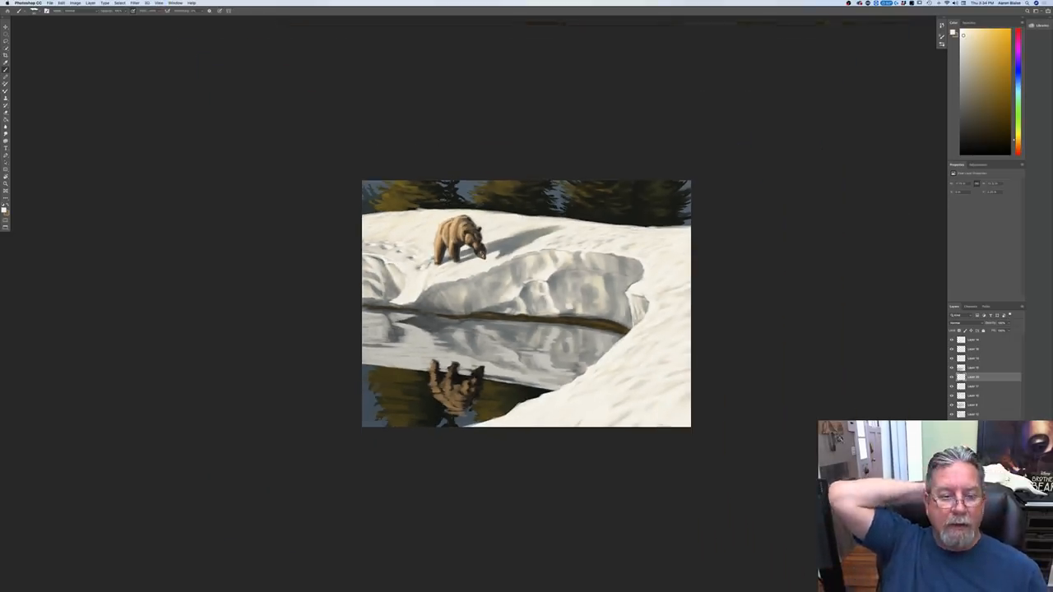
Step: Brush thin white ripples where the snow reflection meets the trees, and add dark olive ripples sampled from the reflected trees
key("super+plus")
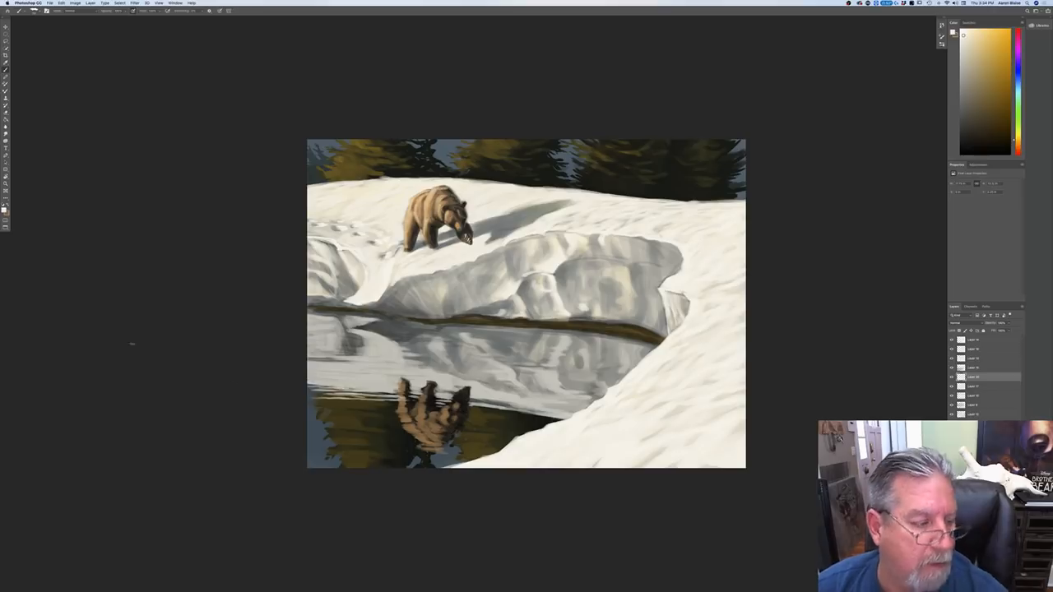
left_click(4, 210)
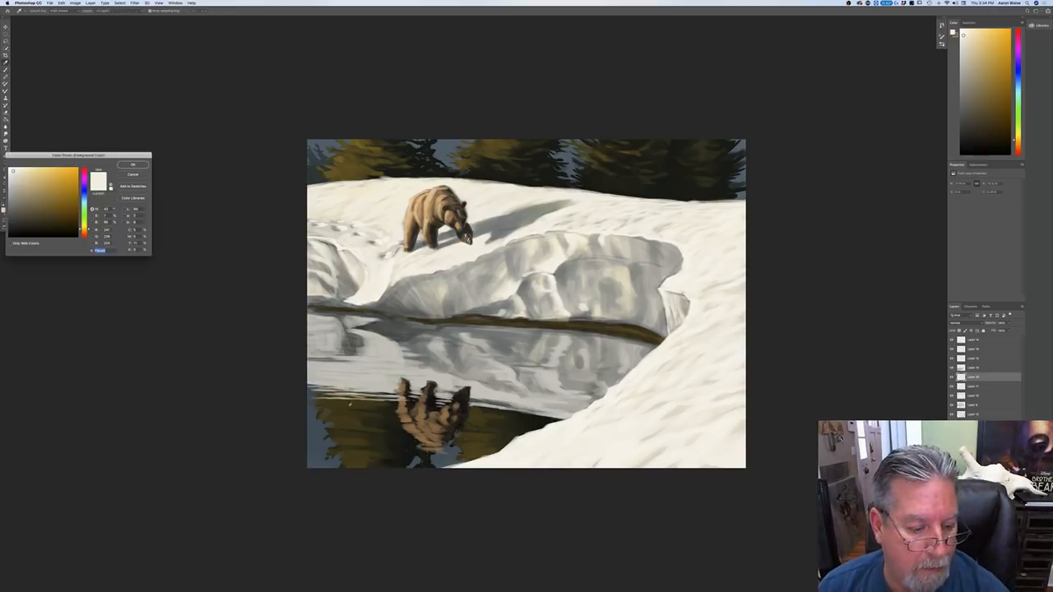
left_click(363, 400)
key("Return")
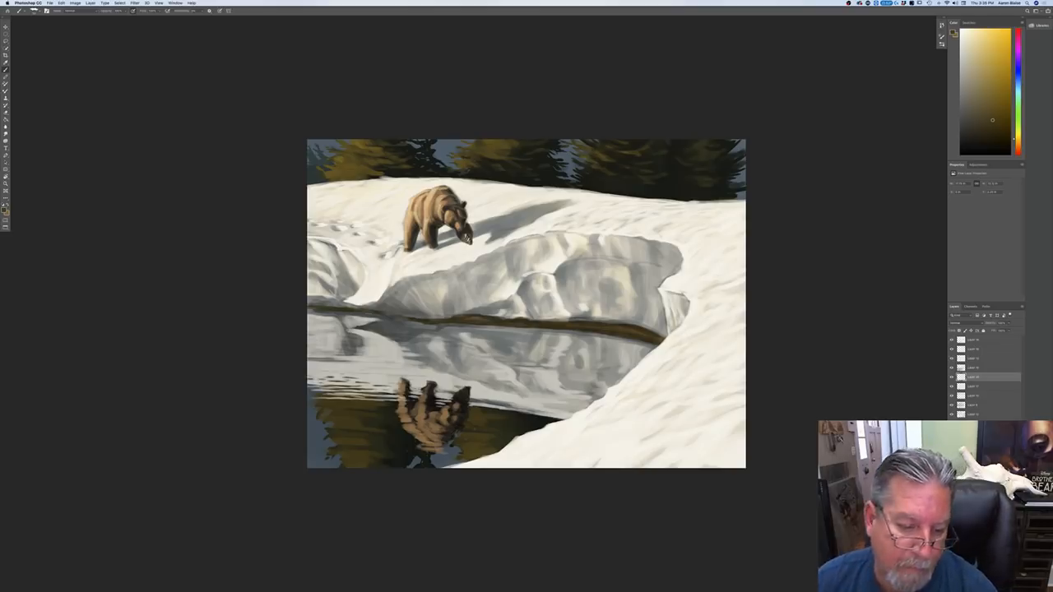
Step: Pick a warm brown and refine the rippled legs and body of the bear's reflection
left_click(5, 210)
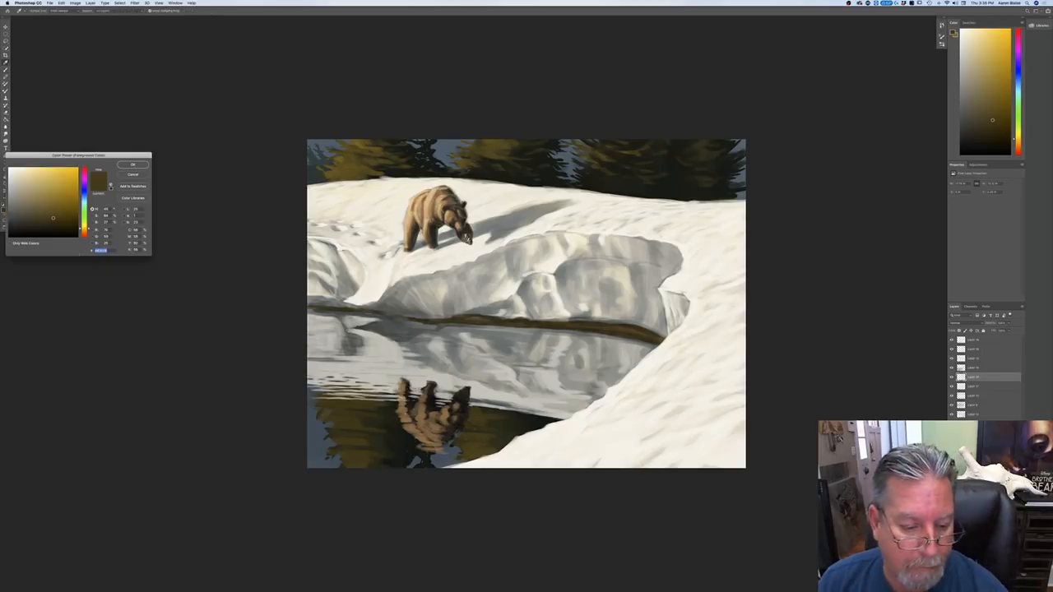
key("Return")
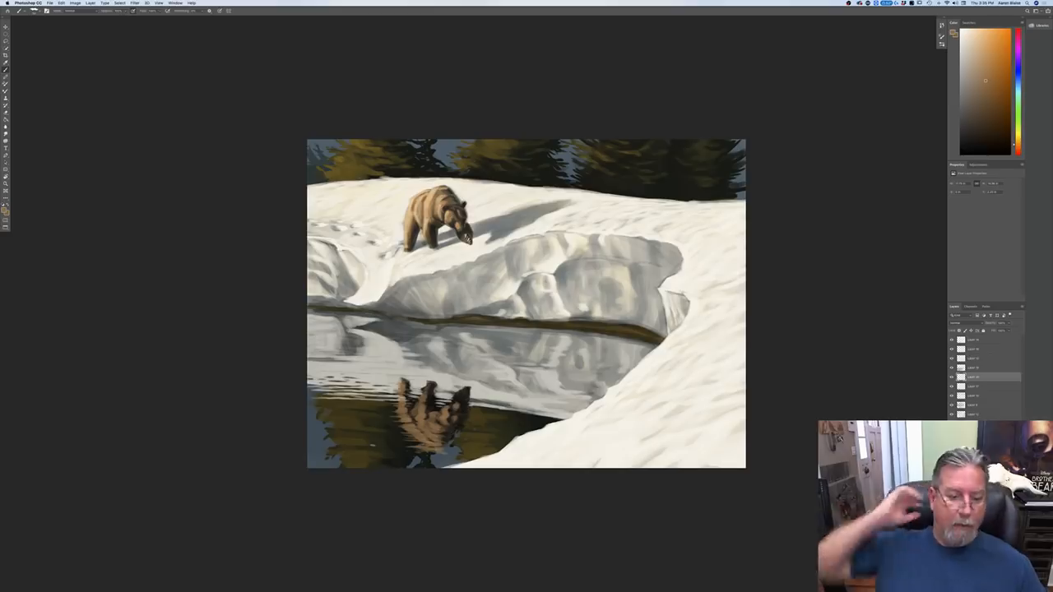
key("super+plus")
key("super+minus")
key("super+minus")
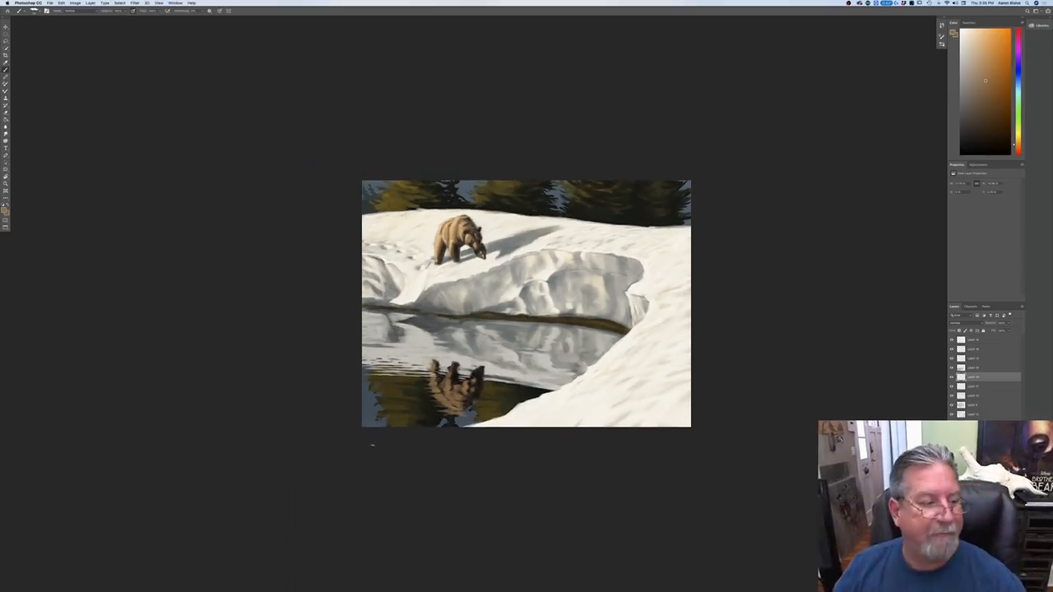
Step: Sample the sunlit snow color and brush small light ripples onto the dark water beside the bear's reflection
left_click(5, 210)
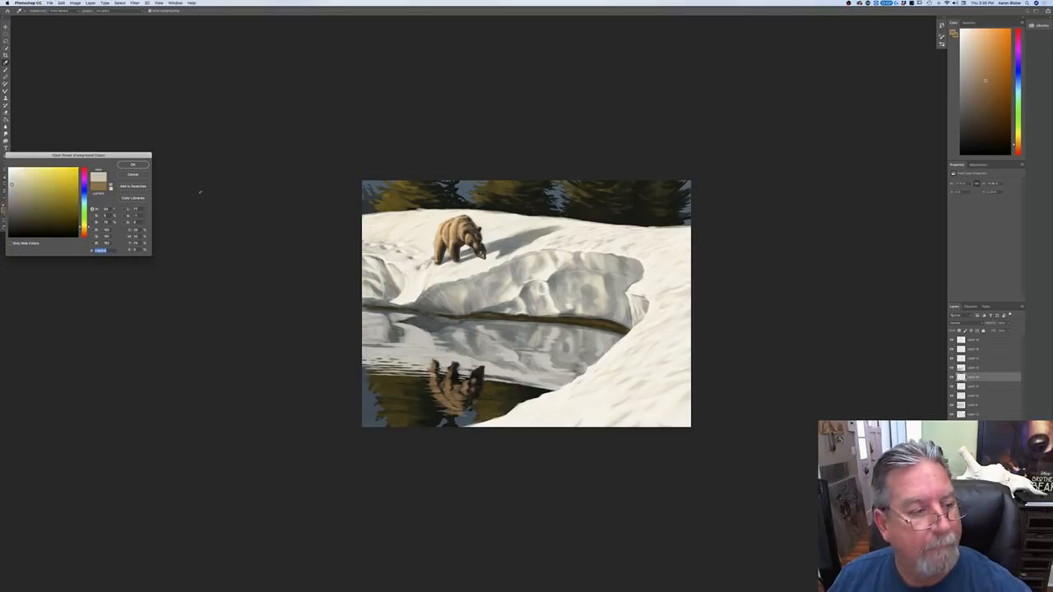
left_click(405, 225)
left_click(132, 164)
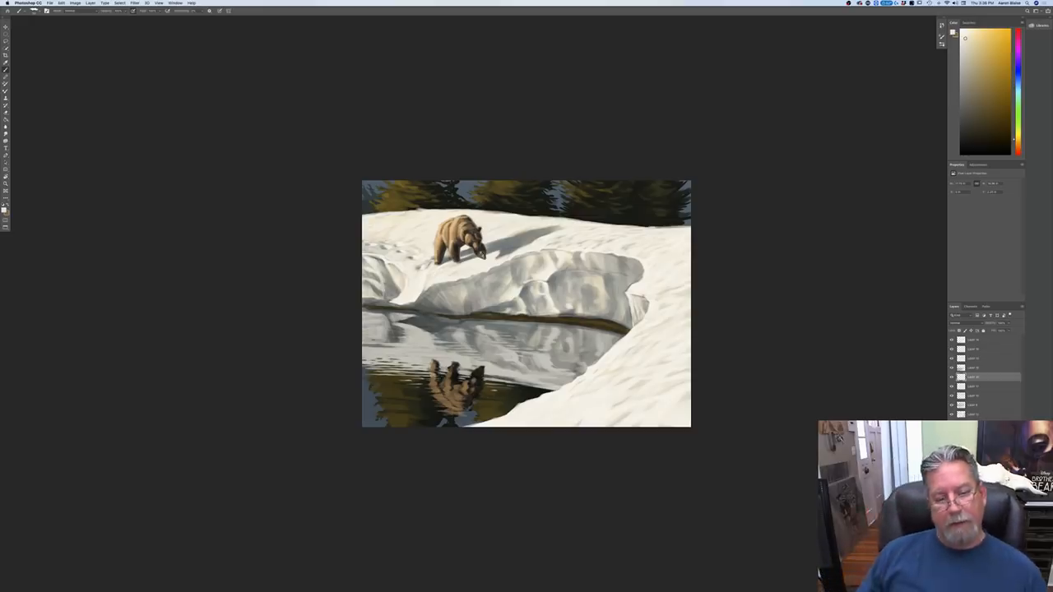
Step: Sample a light gray from the reflected ice wall and brush horizontal ripples across its reflection
left_click(4, 210)
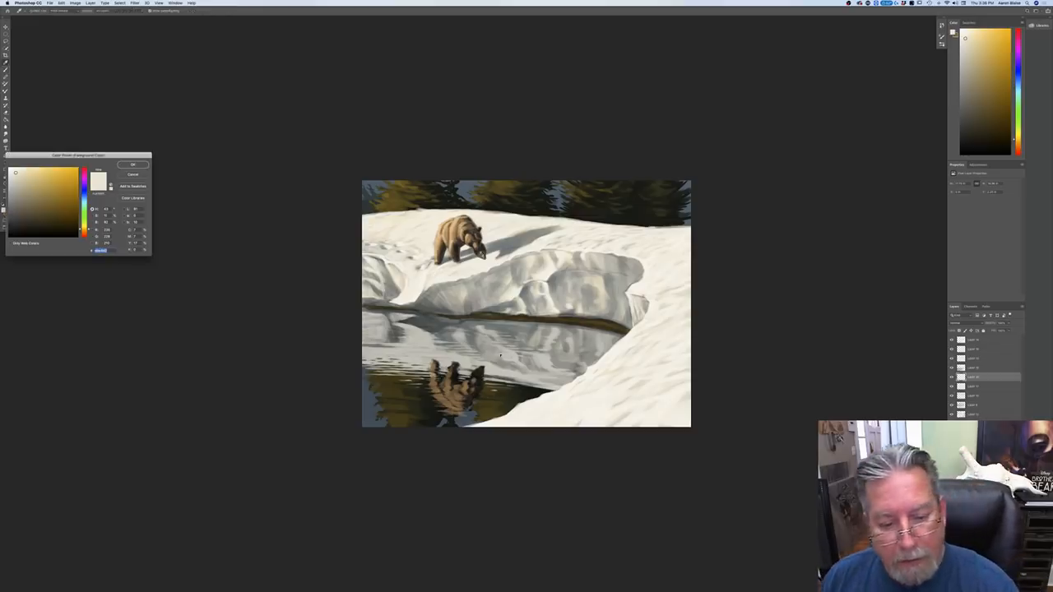
left_click(397, 328)
key("Return")
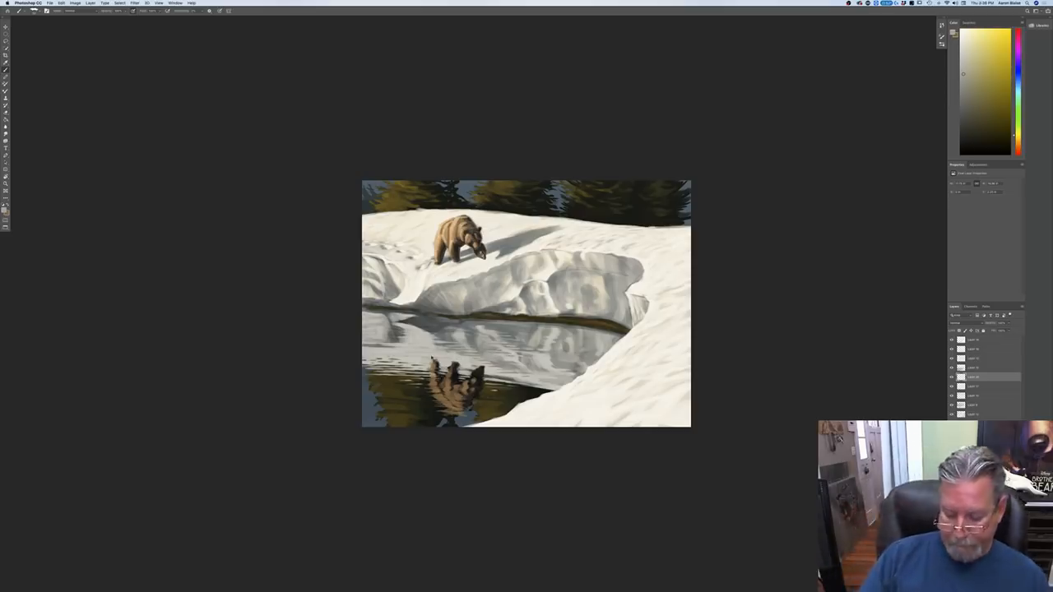
Step: Review the rippled water reflections against the whole painting at reduced and enlarged sizes
key("super+minus")
key("super+minus")
key("super+equal")
key("super+equal")
key("super+equal")
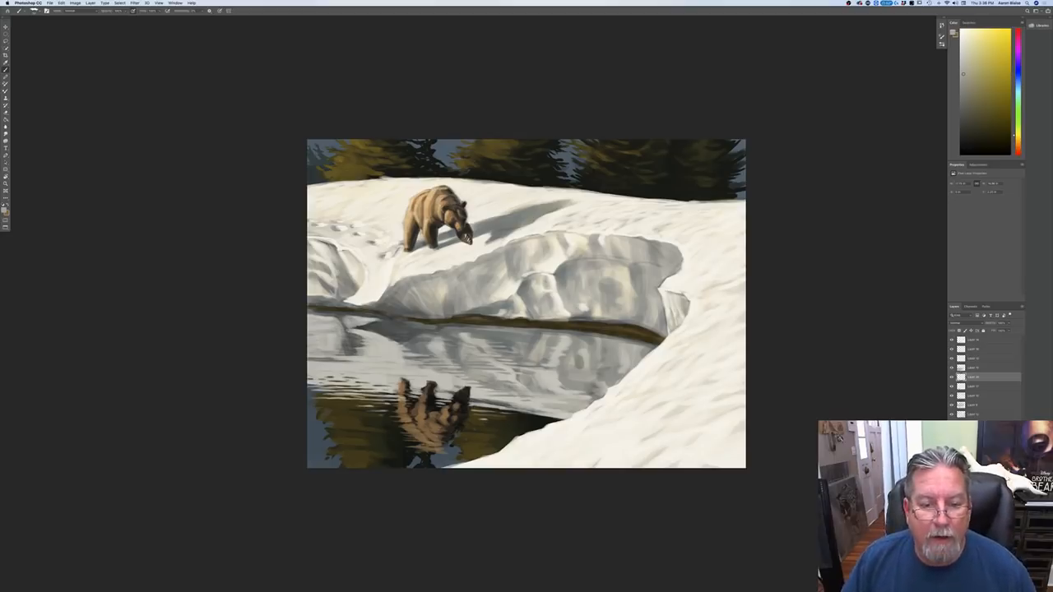
key("super+minus")
key("super+minus")
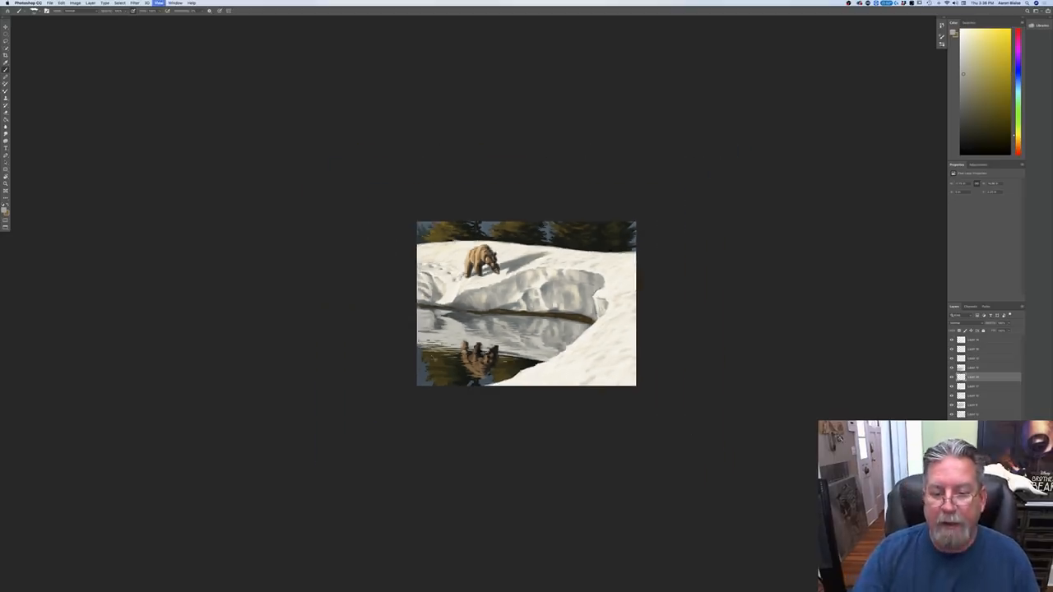
key("super+minus")
key("super+equal")
key("super+0")
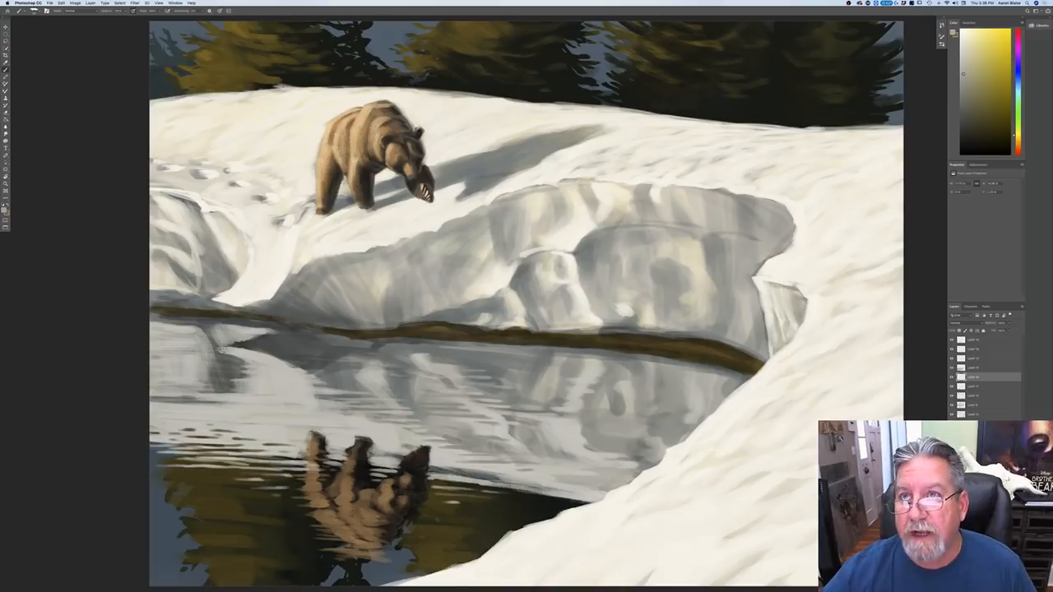
Step: Bring up the snowbank reference photo on its own and enlarge it to study the snow, trees and reflections
left_click_drag(622, 2, 551, 161)
key("f")
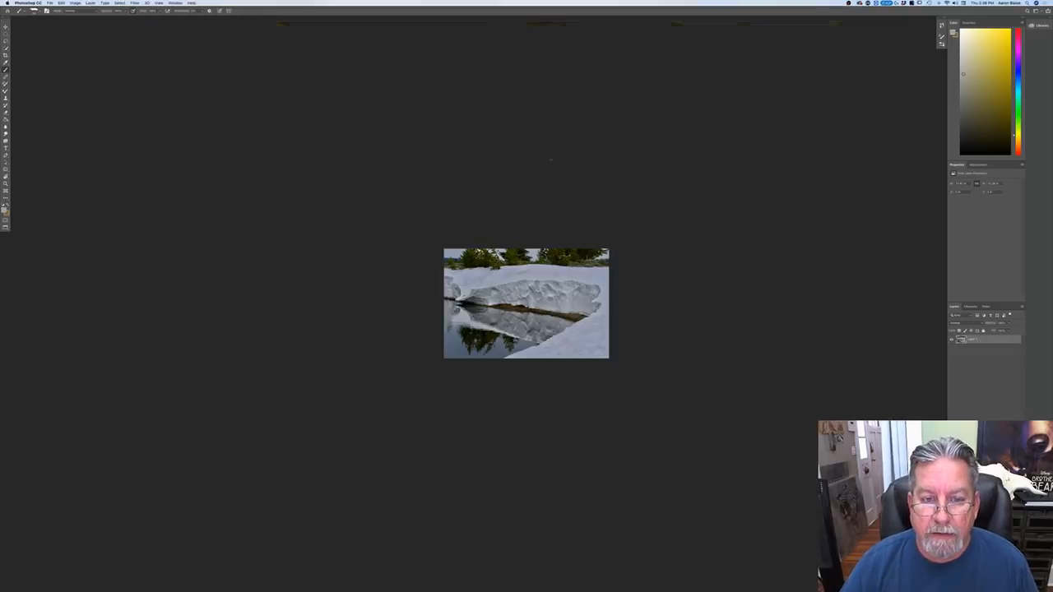
key("super+plus")
key("super+plus")
key("super+plus")
key("super+plus")
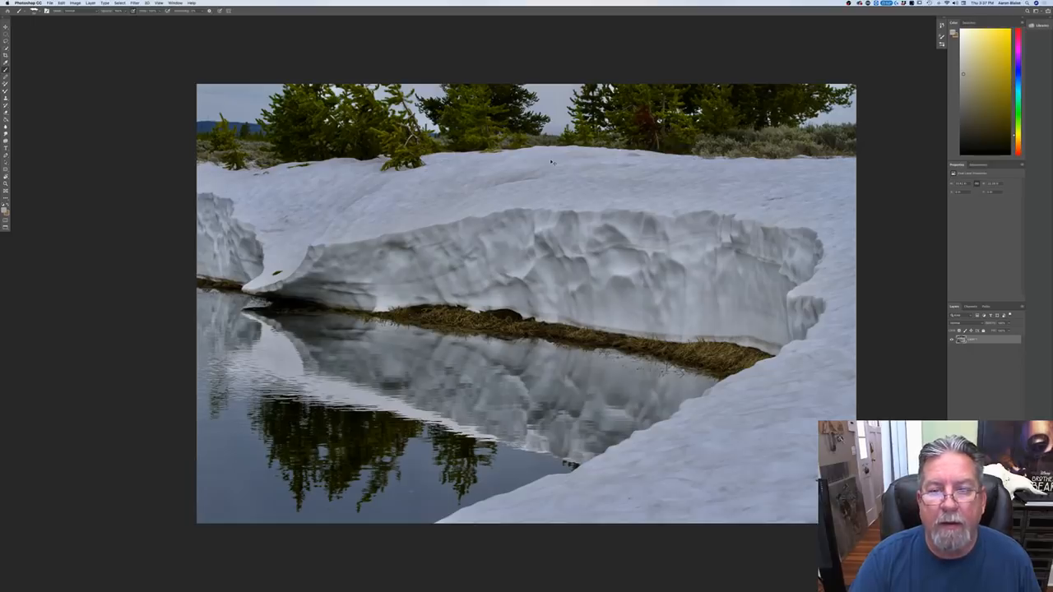
key("super+minus")
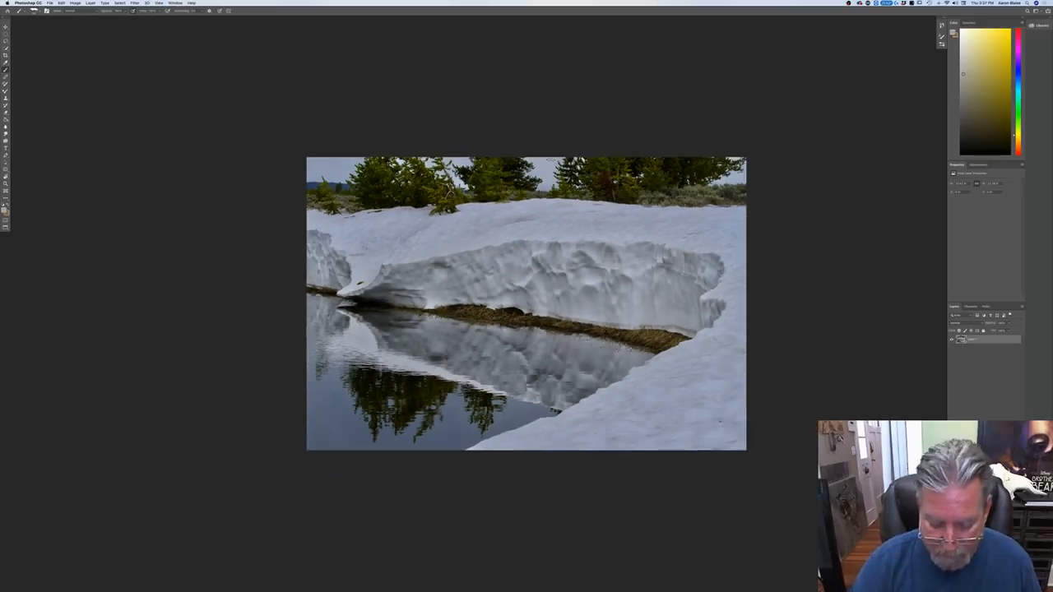
Step: Return to floating document windows and bring forward the two-bear reference photo, enlarged over the painting
key("f")
key("f")
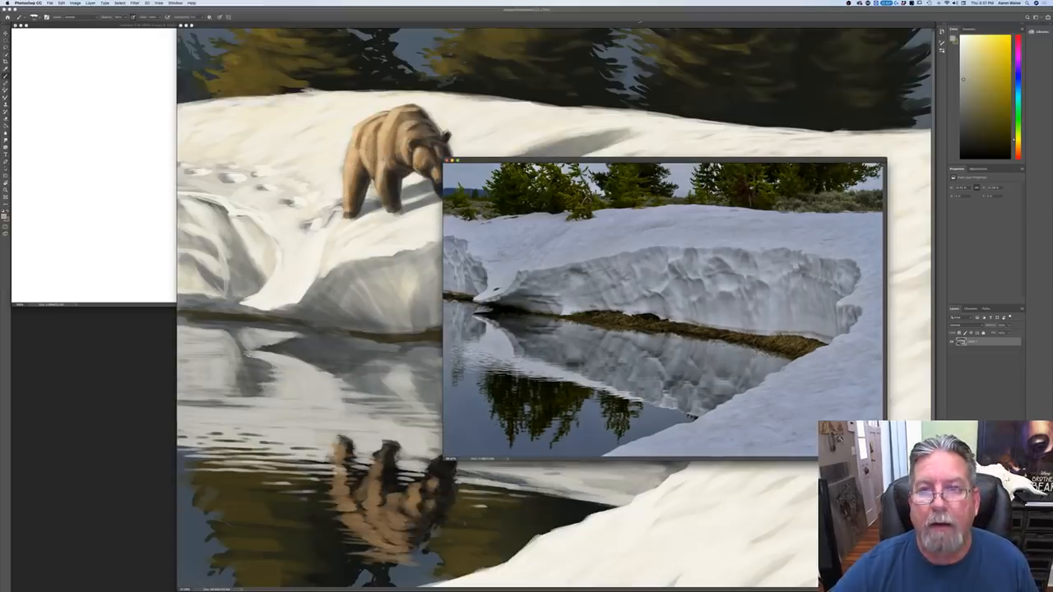
left_click_drag(699, 1, 404, 247)
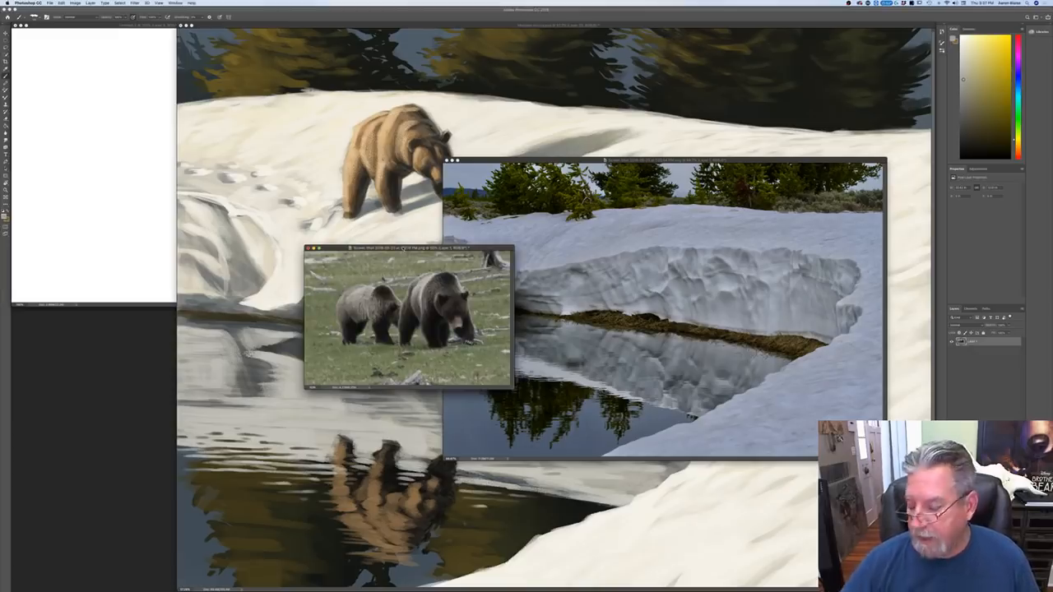
key("super+equal")
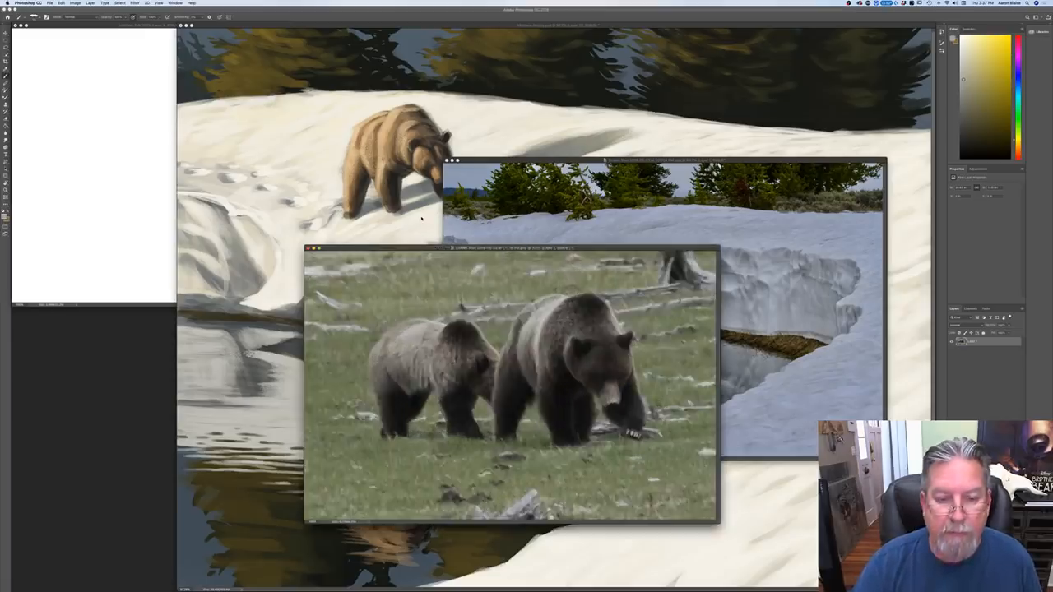
Step: Enlarge the two-bear reference photo to study the bears up close, and shrink it clear of the painting
key("super+equal")
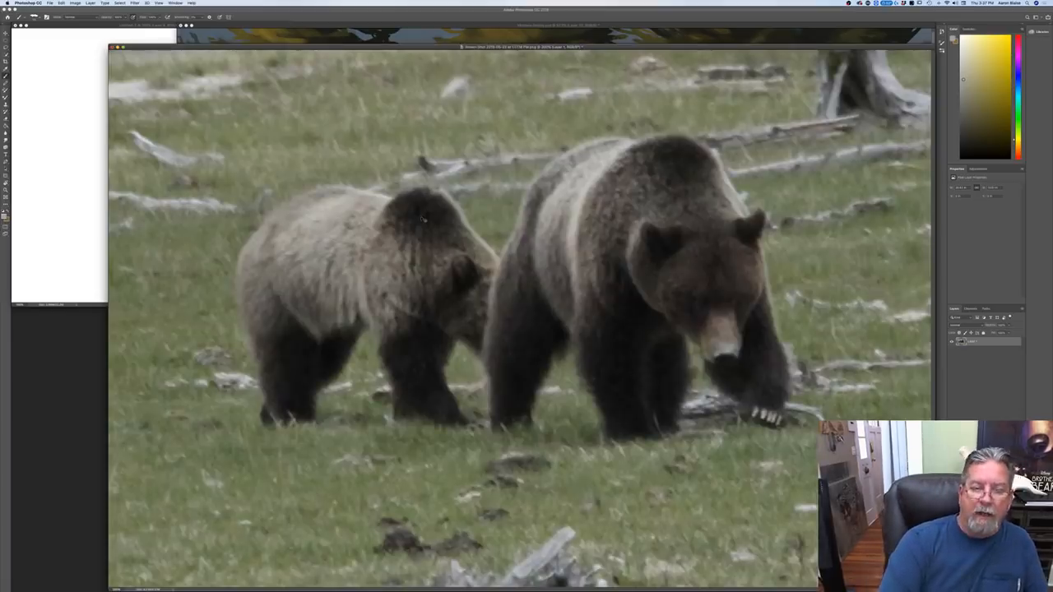
key("super+minus")
key("super+minus")
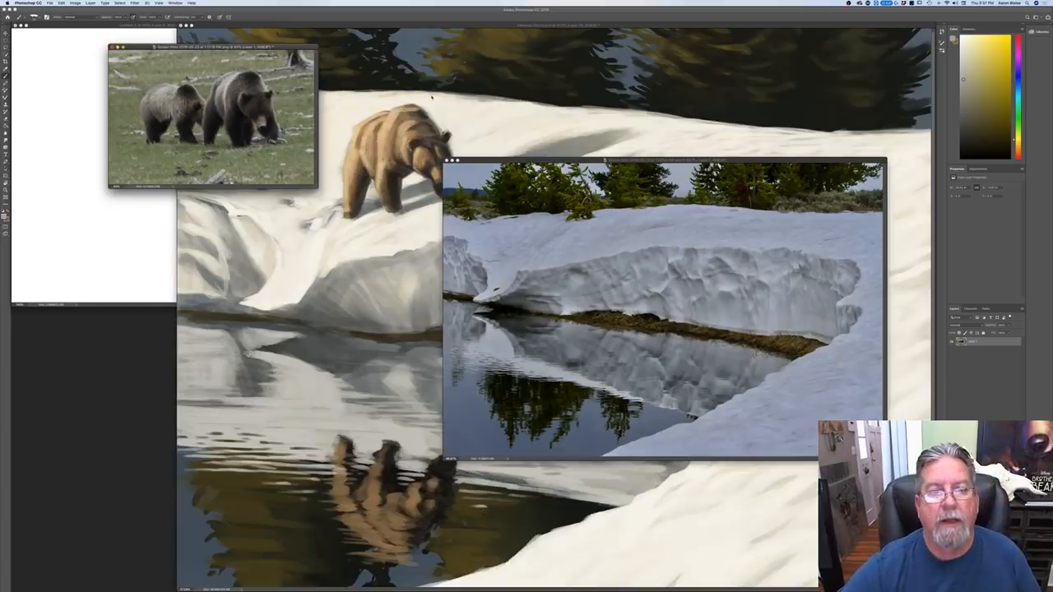
Step: Bring the bear landscape painting in front of the reference photos and review the whole composition at reduced and enlarged sizes
left_click(422, 47)
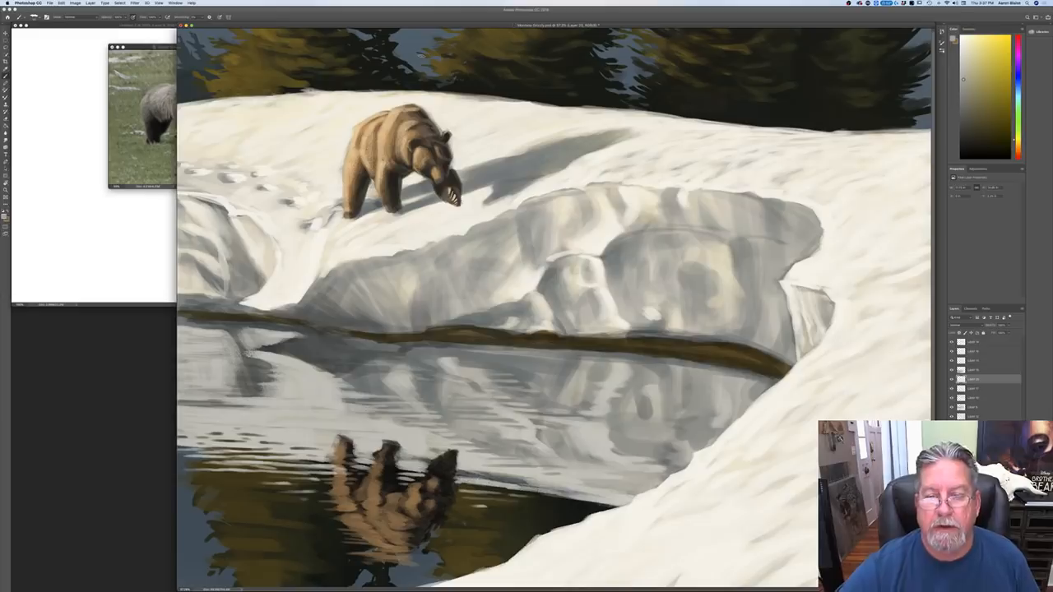
key("super+minus")
key("super+minus")
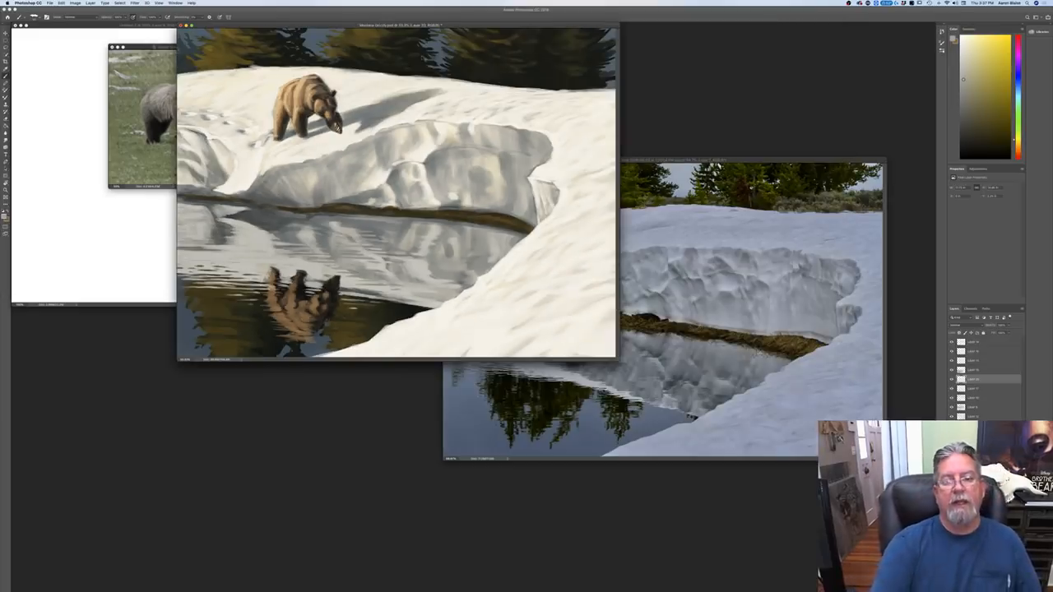
key("super+plus")
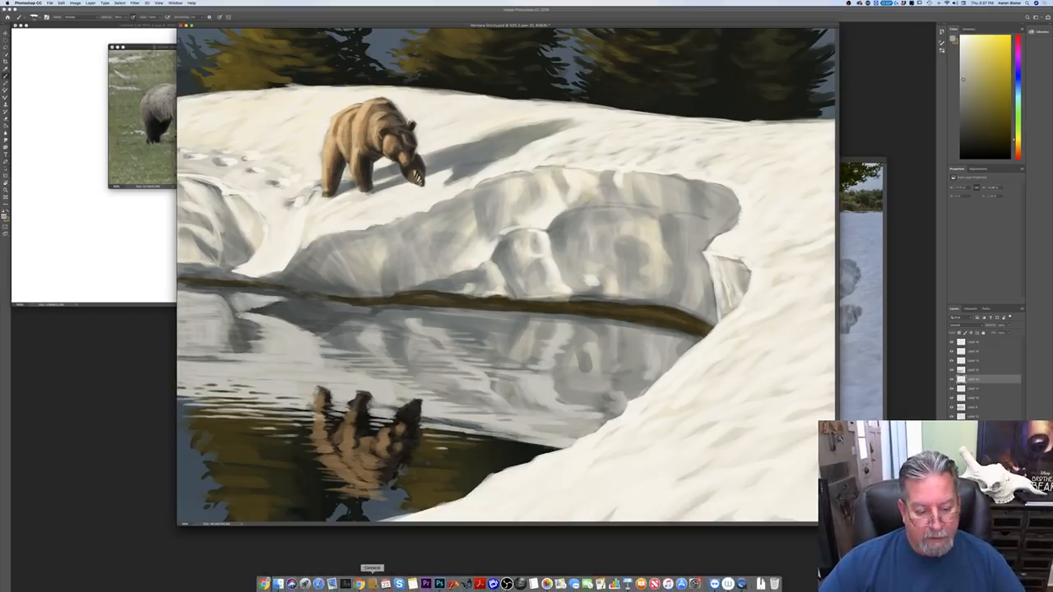
Step: Look at the animal-drawing slide presentation in Keynote, and return to the Photoshop painting, repositioning its floating window
left_click(372, 585)
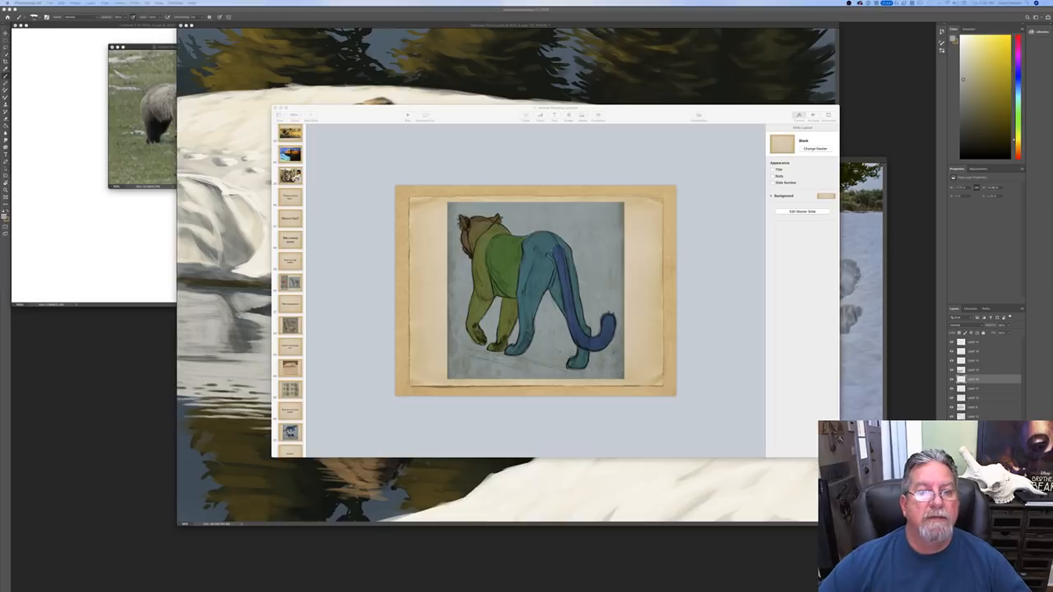
left_click(354, 28)
left_click_drag(354, 28, 329, 41)
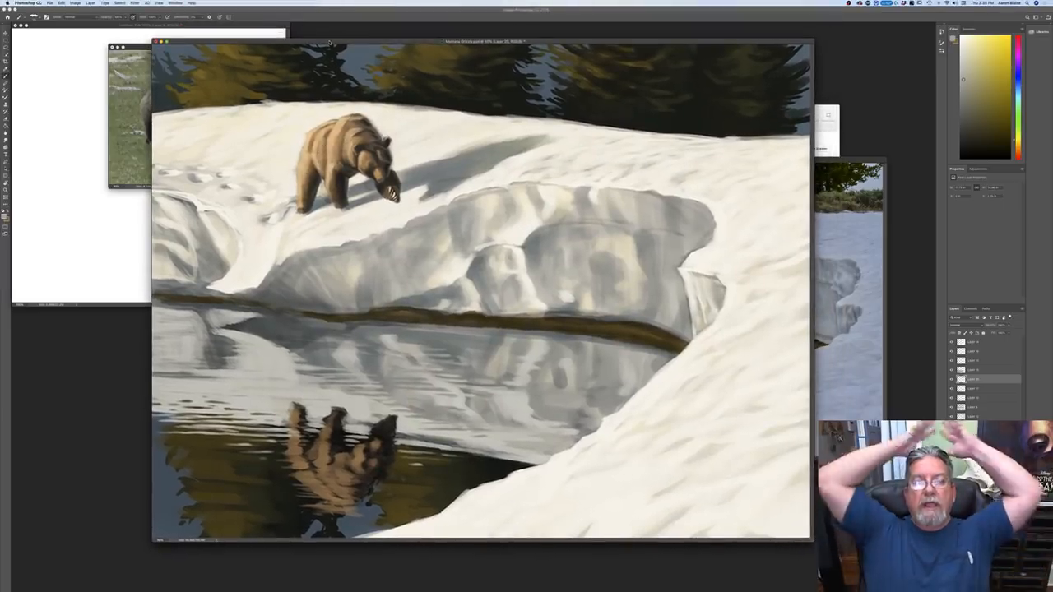